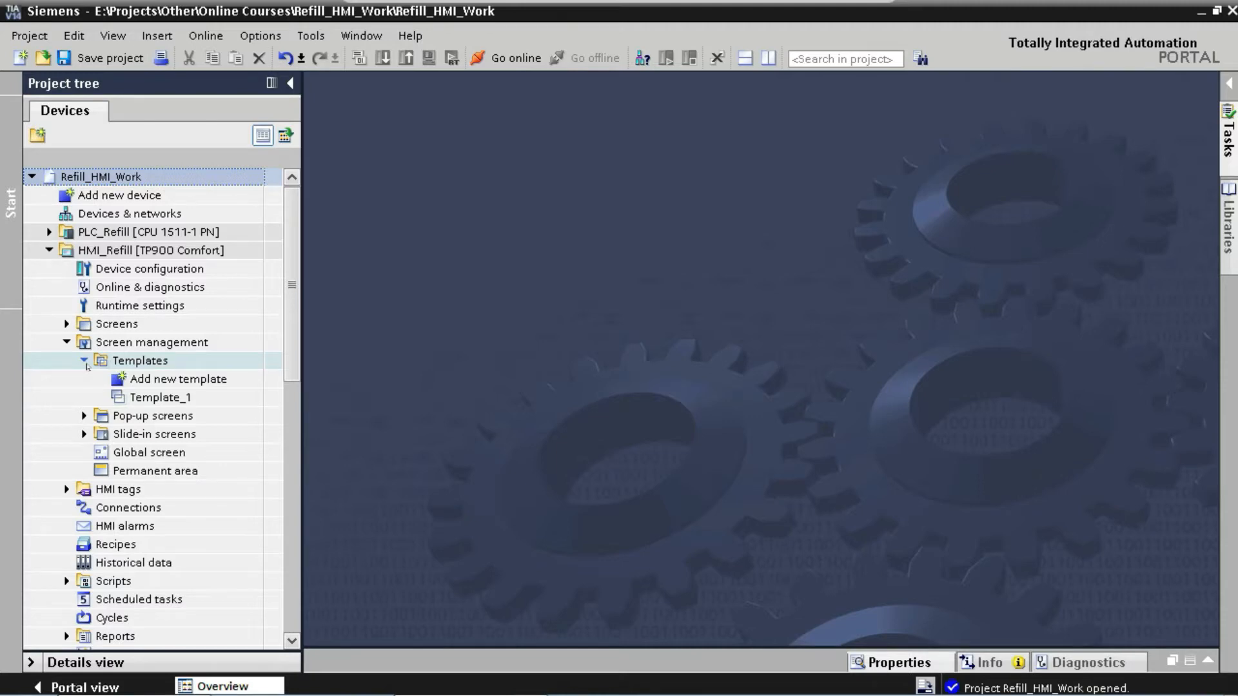
# - Rename Template_1 in the HMI's screen management templates as Template
pyautogui.click(140, 400)
pyautogui.press('F2')
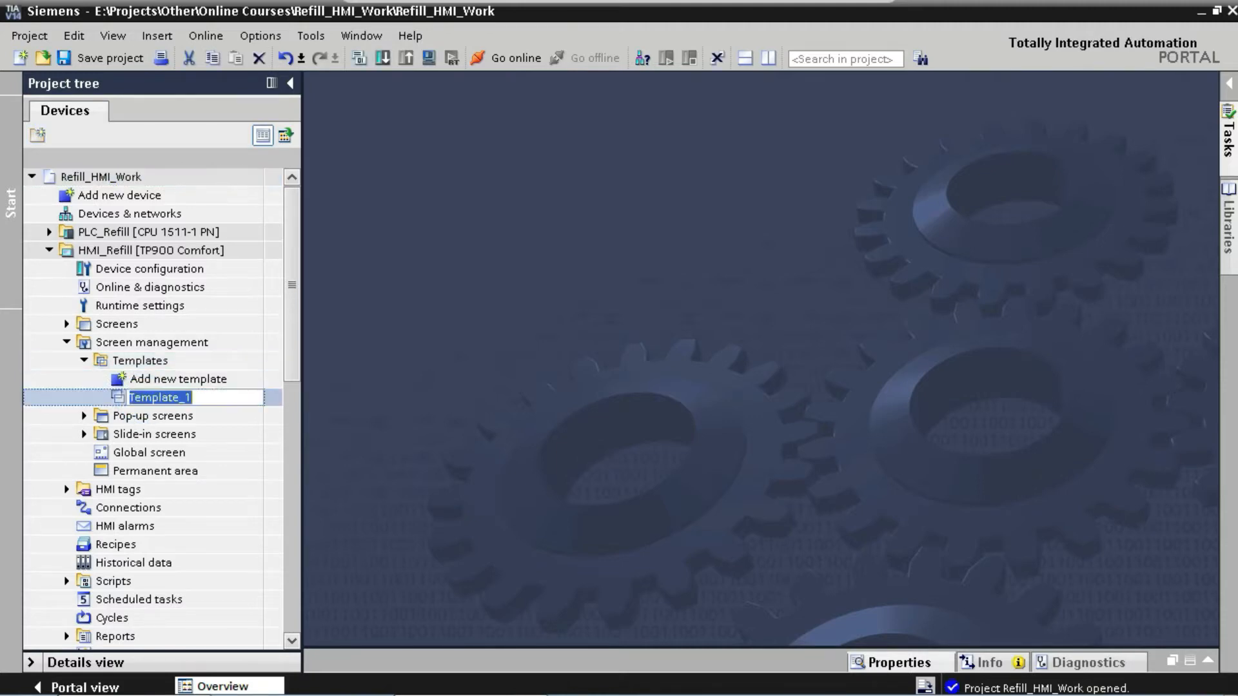
pyautogui.press('End')
pyautogui.press('BackSpace')
pyautogui.press('BackSpace')
pyautogui.press('Return')
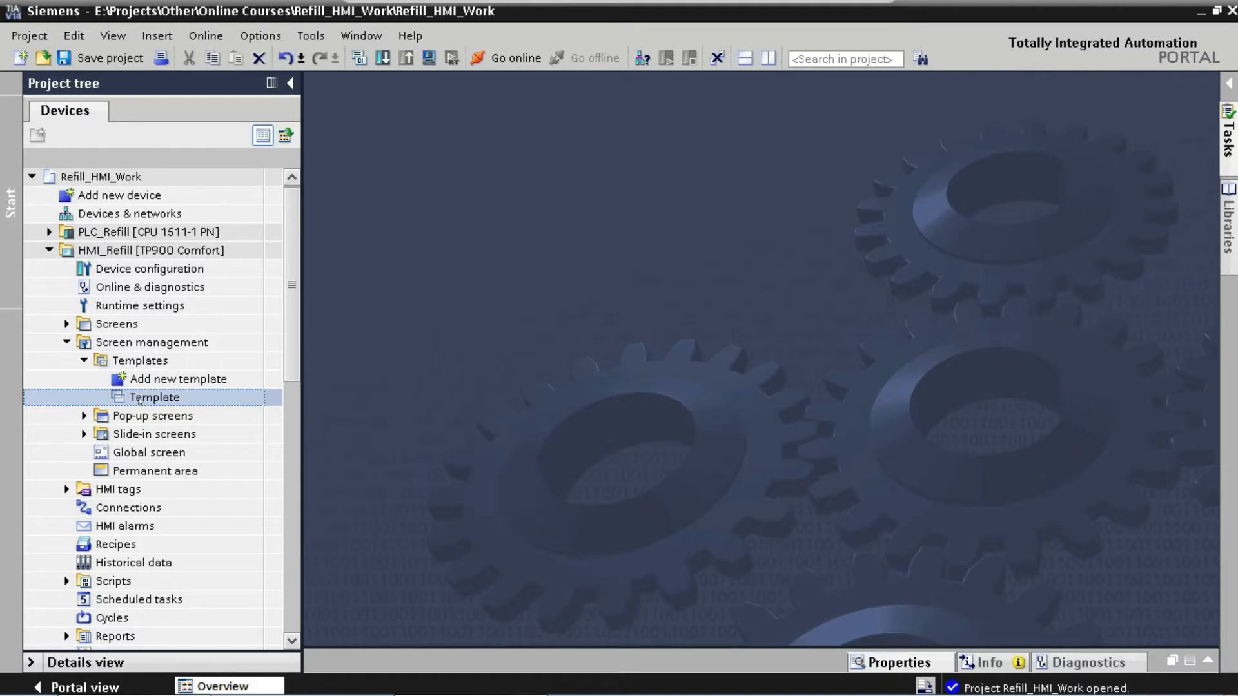
# - Open the renamed Template for editing and bring its whole screen area into view
pyautogui.doubleClick(139, 400)
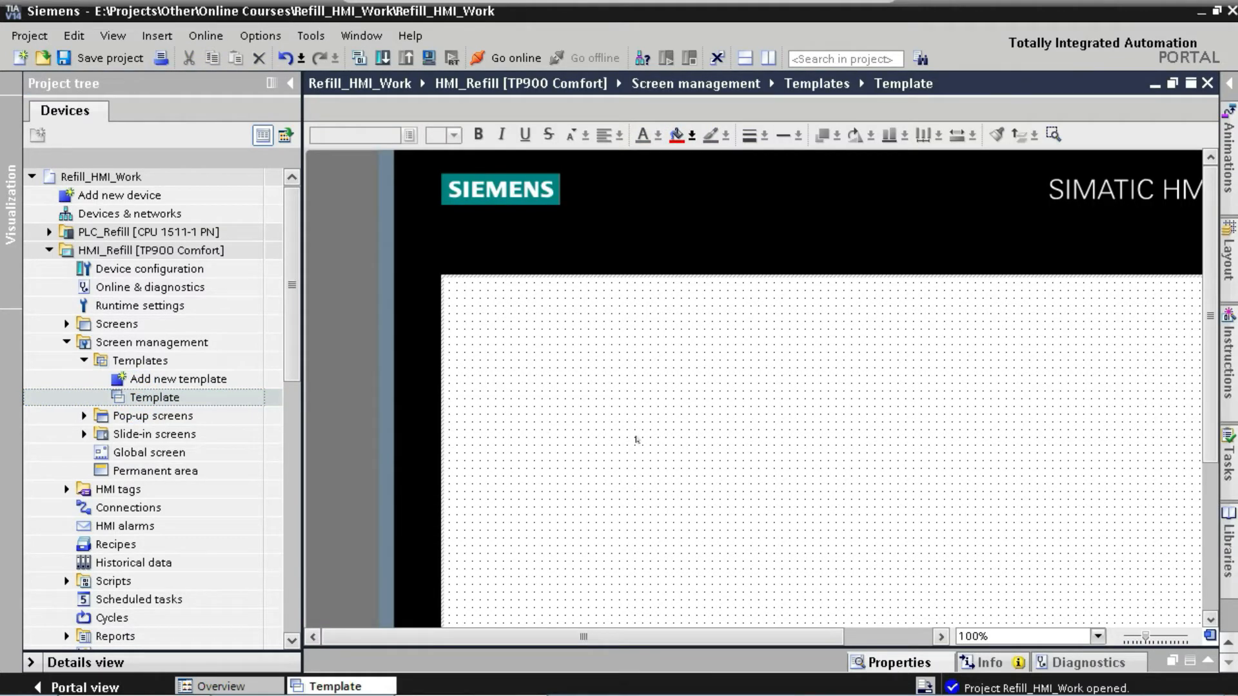
pyautogui.moveTo(1212, 452); pyautogui.dragTo(1216, 528)
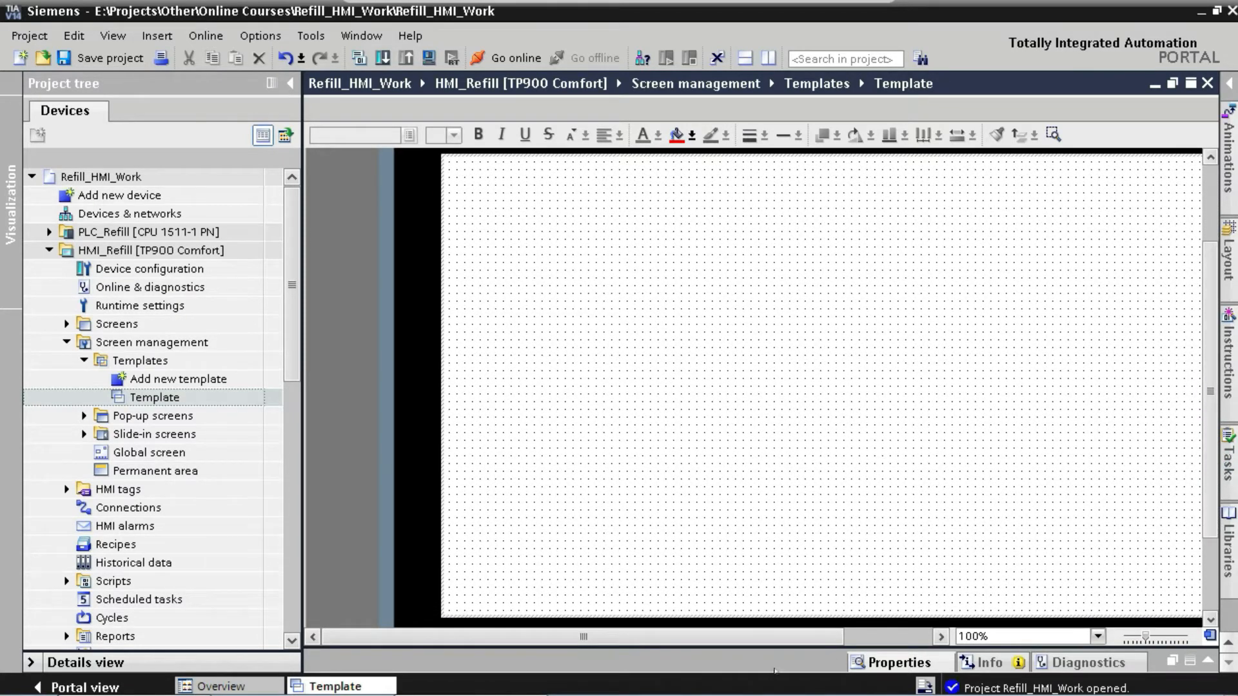
pyautogui.moveTo(818, 643); pyautogui.dragTo(866, 643)
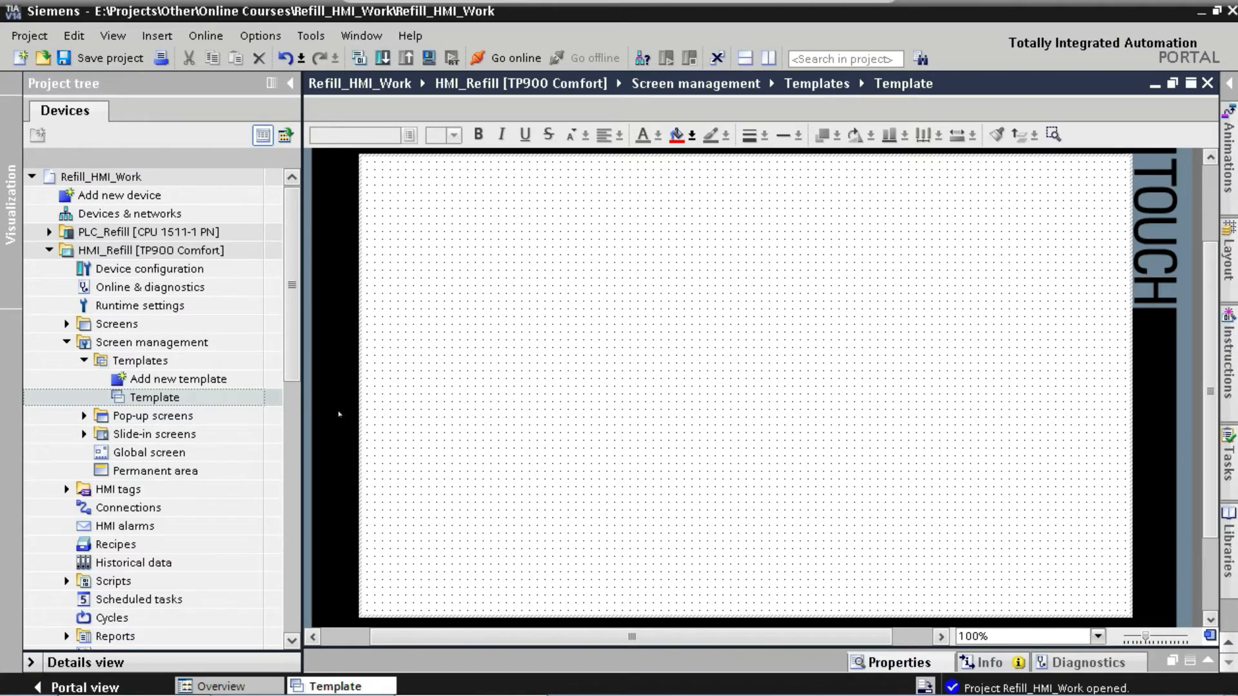
# - Open the project graphics under Languages & resources and import Background_Template.png as a new graphic
pyautogui.click(292, 372)
pyautogui.moveTo(293, 376); pyautogui.dragTo(295, 488)
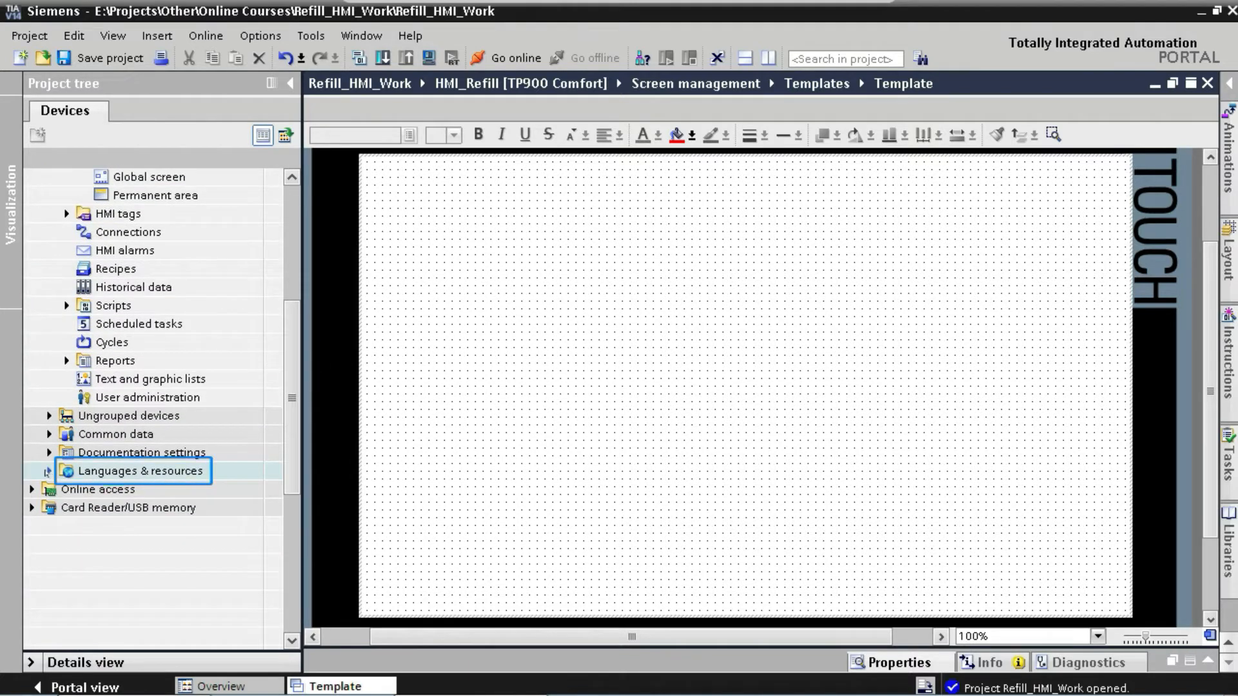
pyautogui.click(47, 472)
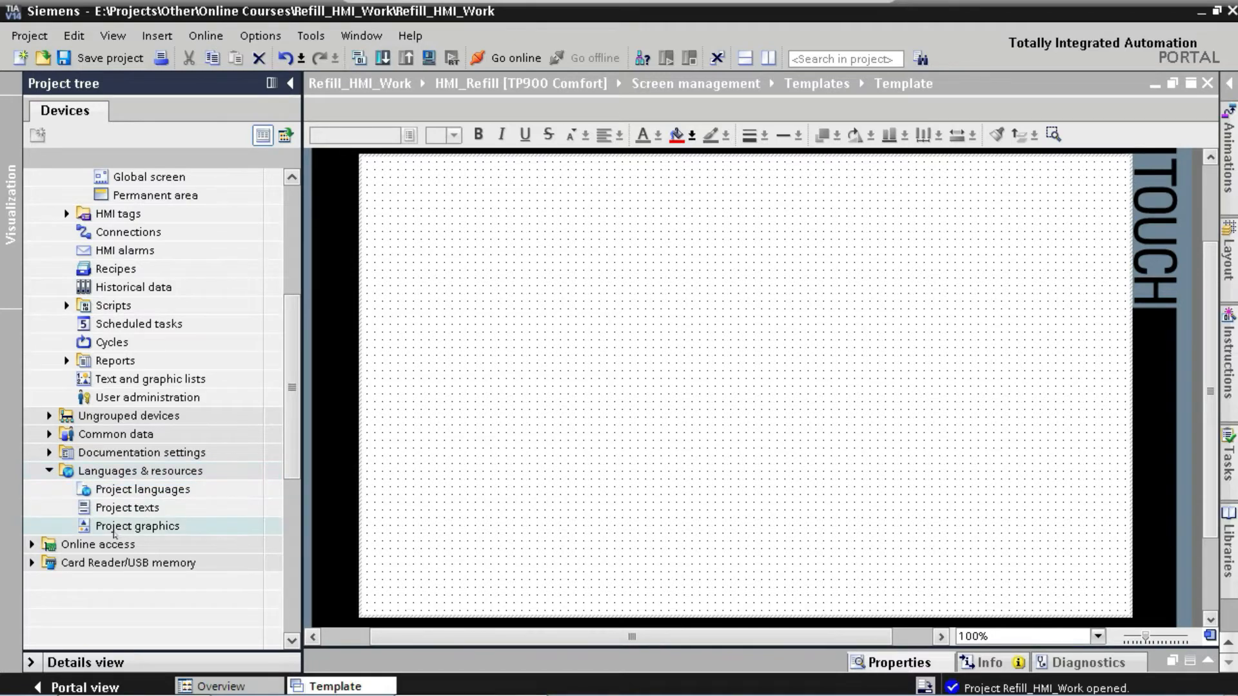
pyautogui.click(113, 530)
pyautogui.doubleClick(113, 530)
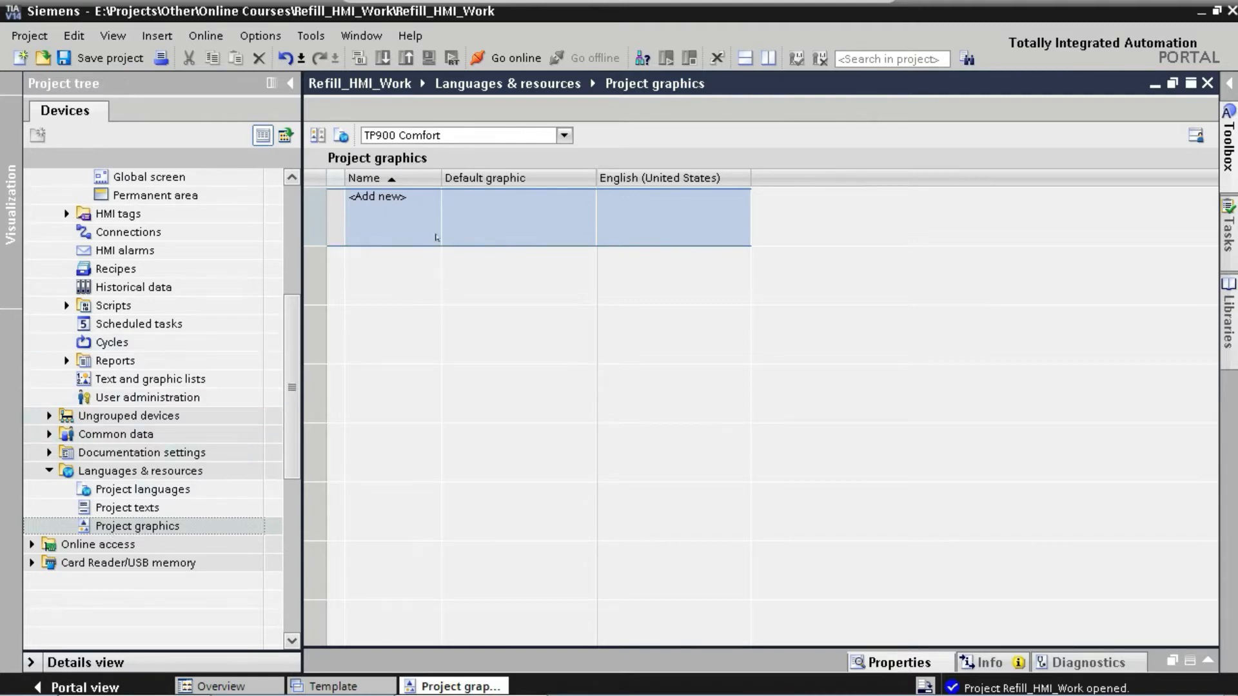
pyautogui.doubleClick(435, 230)
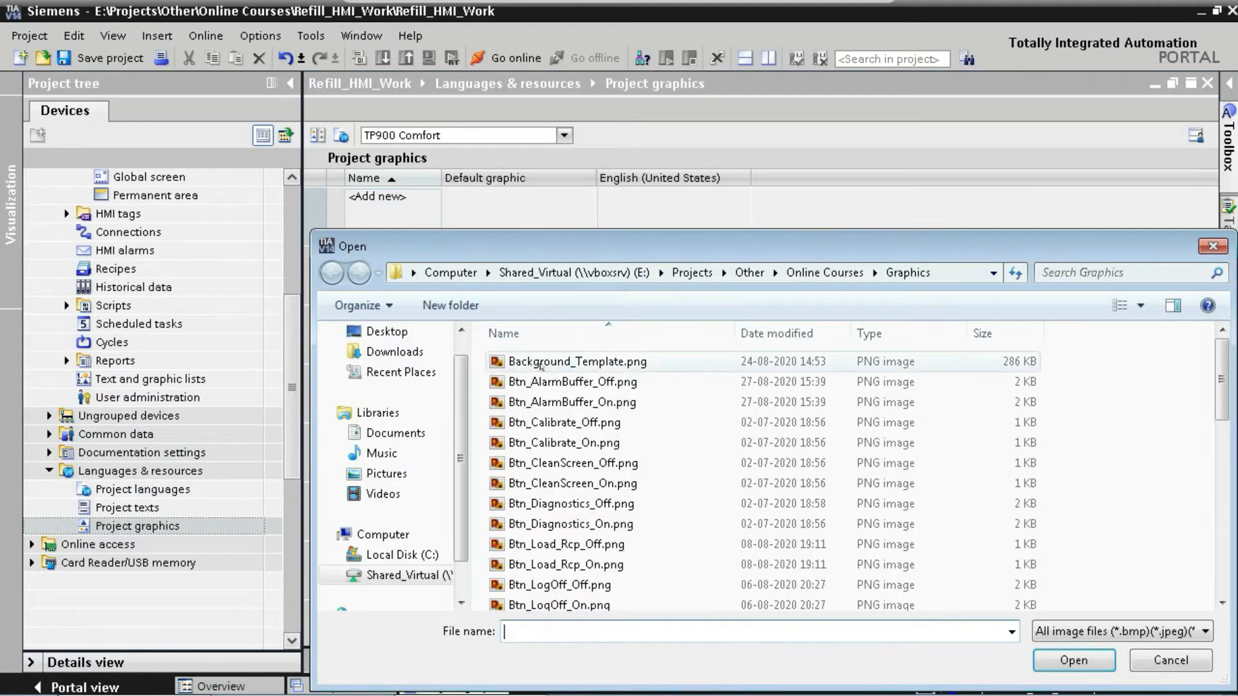
pyautogui.doubleClick(541, 362)
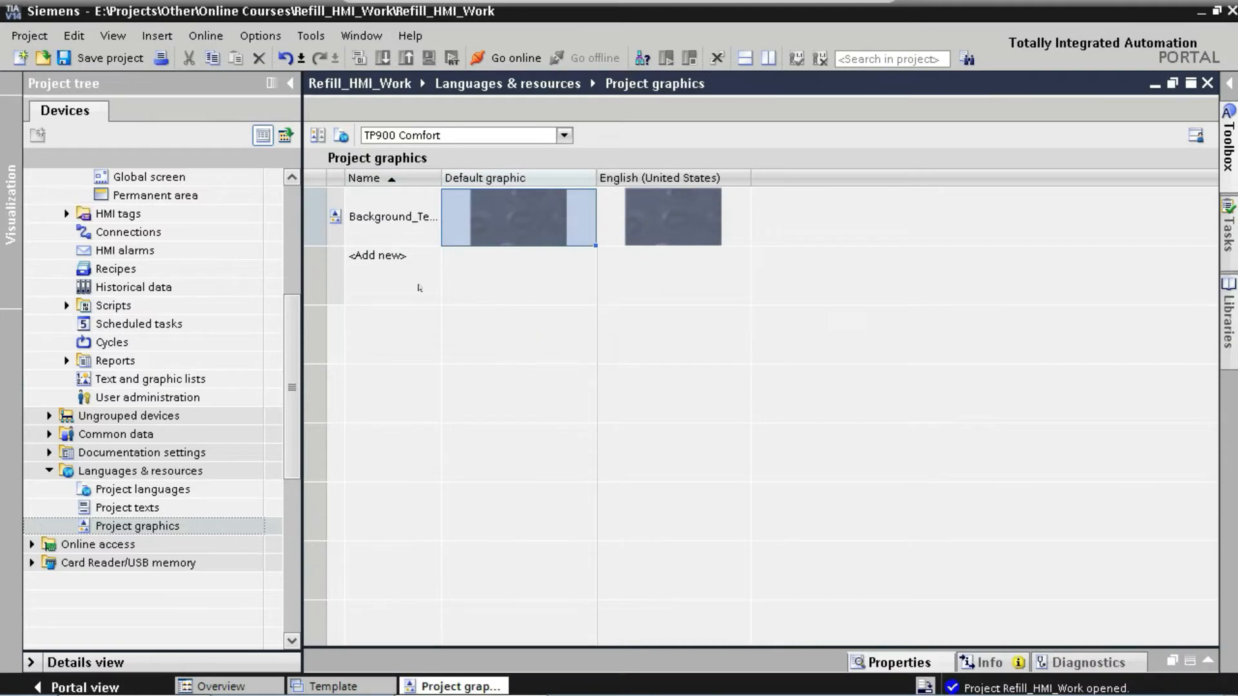
# - Import Btn_AlarmBuffer_Off.png, Btn_AlarmBuffer_On.png, Btn_Calibrate_Off.png and Btn_Calibrate_On.png into the project graphics
pyautogui.doubleClick(431, 282)
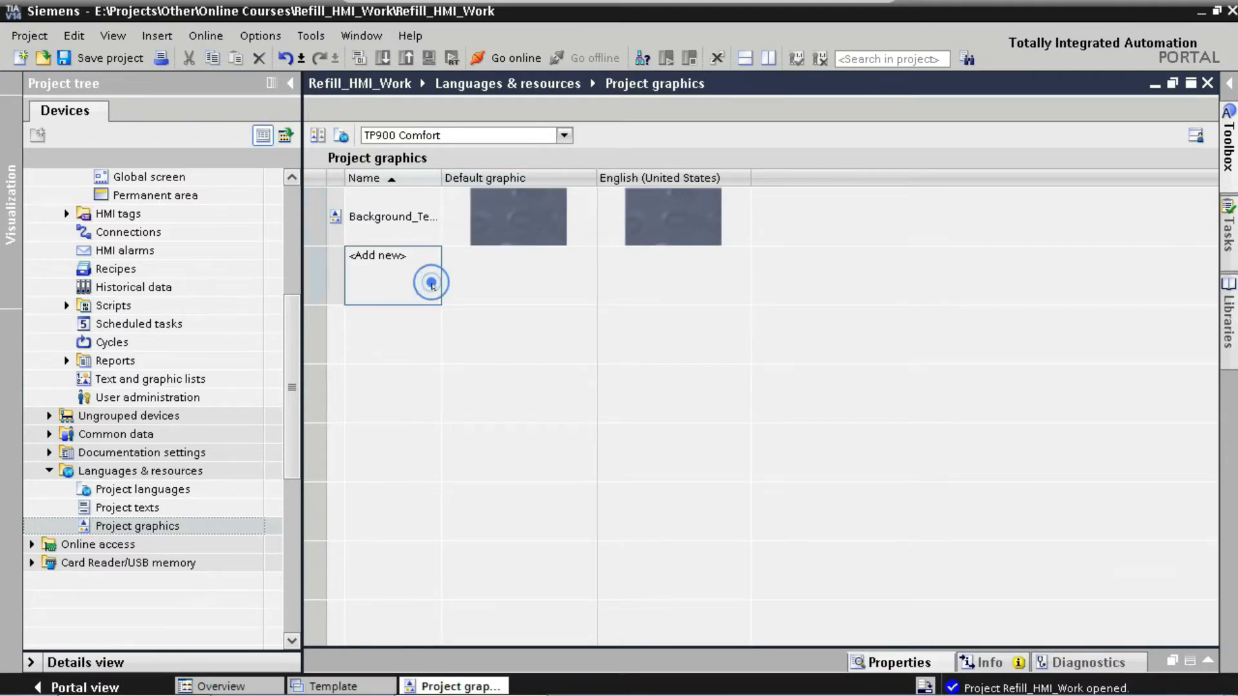
pyautogui.doubleClick(545, 381)
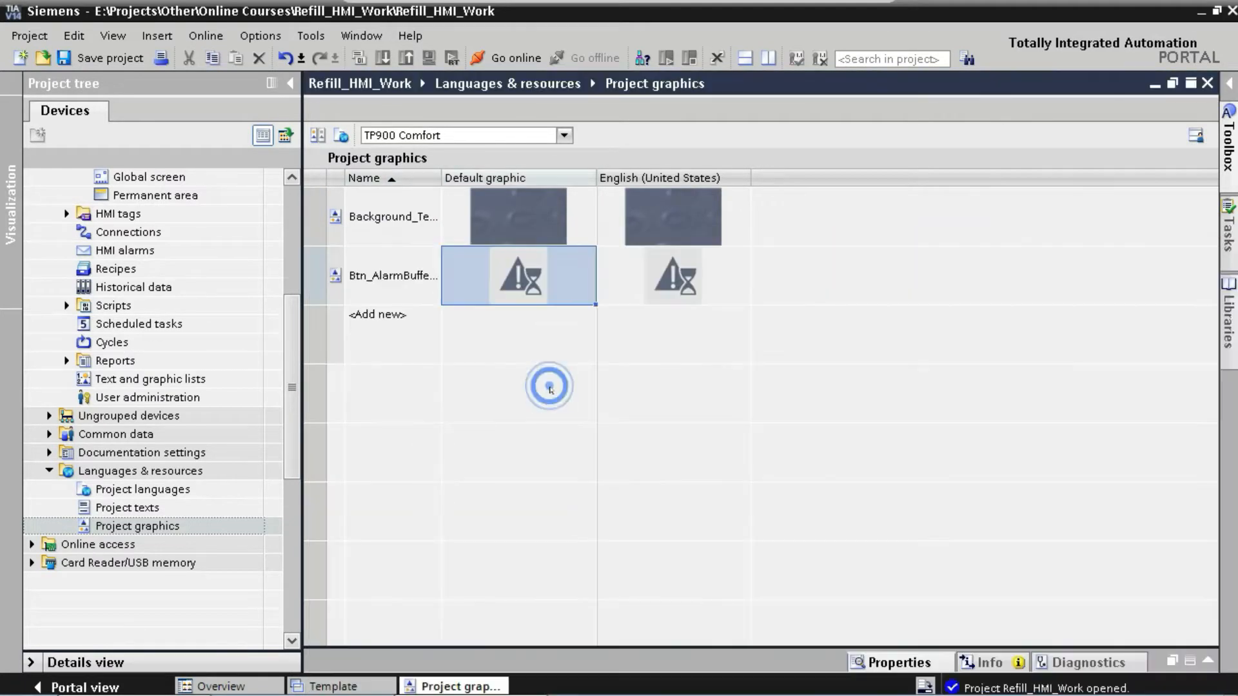
pyautogui.doubleClick(428, 314)
pyautogui.doubleClick(556, 404)
pyautogui.doubleClick(421, 380)
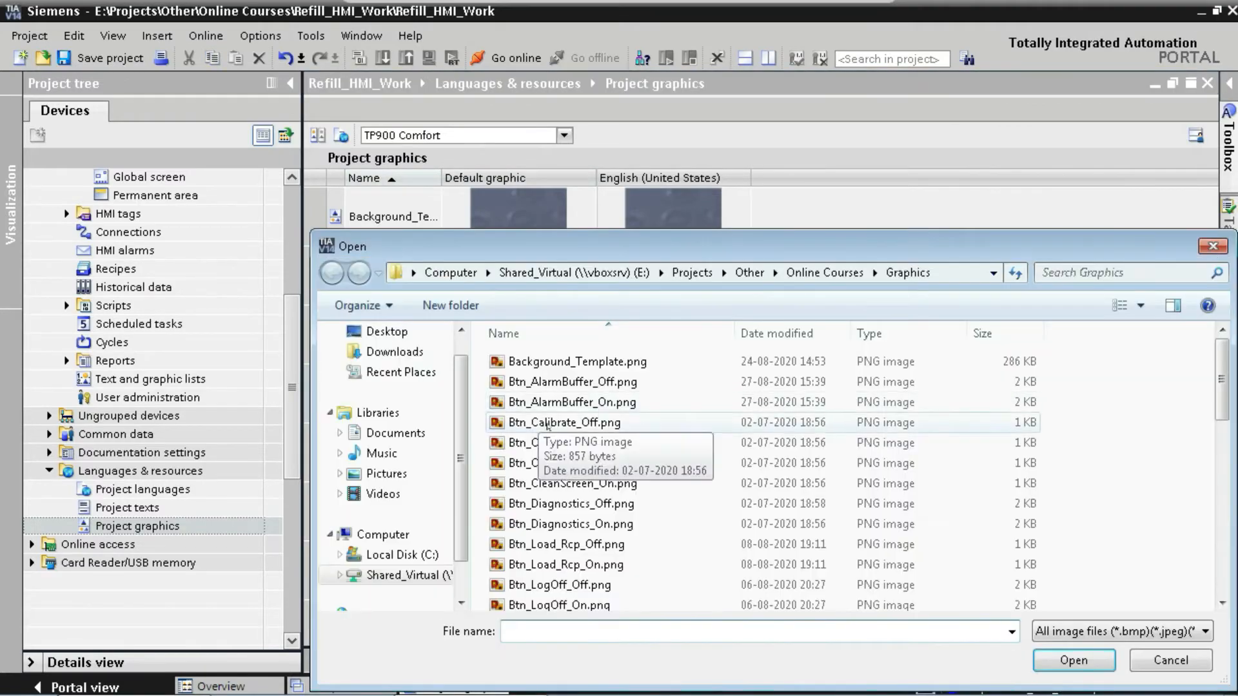
pyautogui.doubleClick(546, 424)
pyautogui.doubleClick(420, 437)
pyautogui.doubleClick(557, 450)
# - Add the remaining button, pump, tank and valve images to the project graphics, ending with the green valve
pyautogui.doubleClick(419, 491)
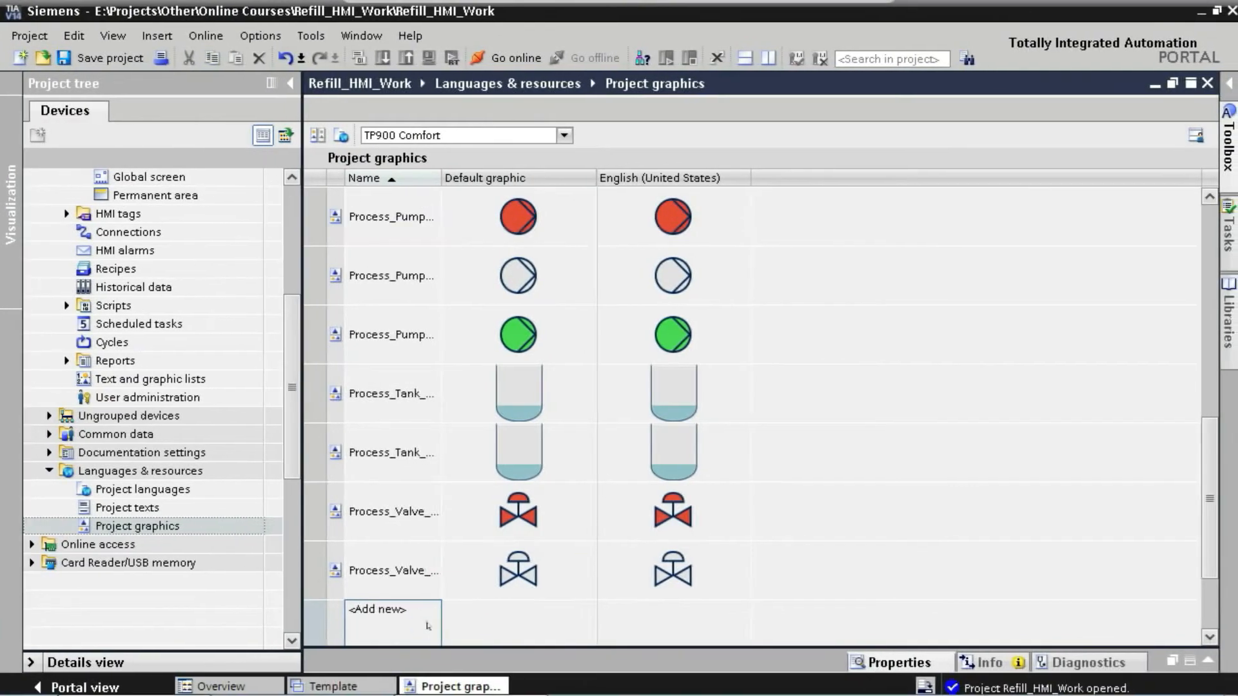
pyautogui.doubleClick(397, 533)
pyautogui.scroll(-8, 643, 534)
pyautogui.scroll(-3, 643, 533)
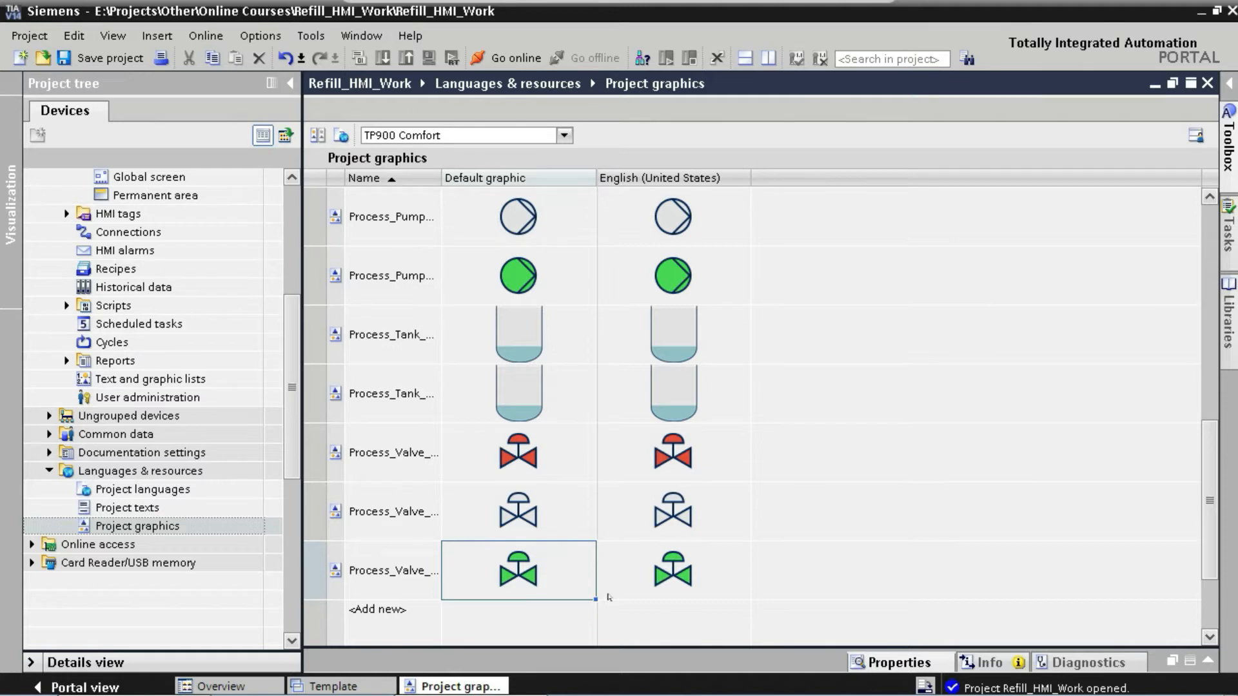
# - Widen the Name column of the project graphics to fit the full names, review the imported graphics and close the editor
pyautogui.moveTo(443, 179); pyautogui.dragTo(521, 180)
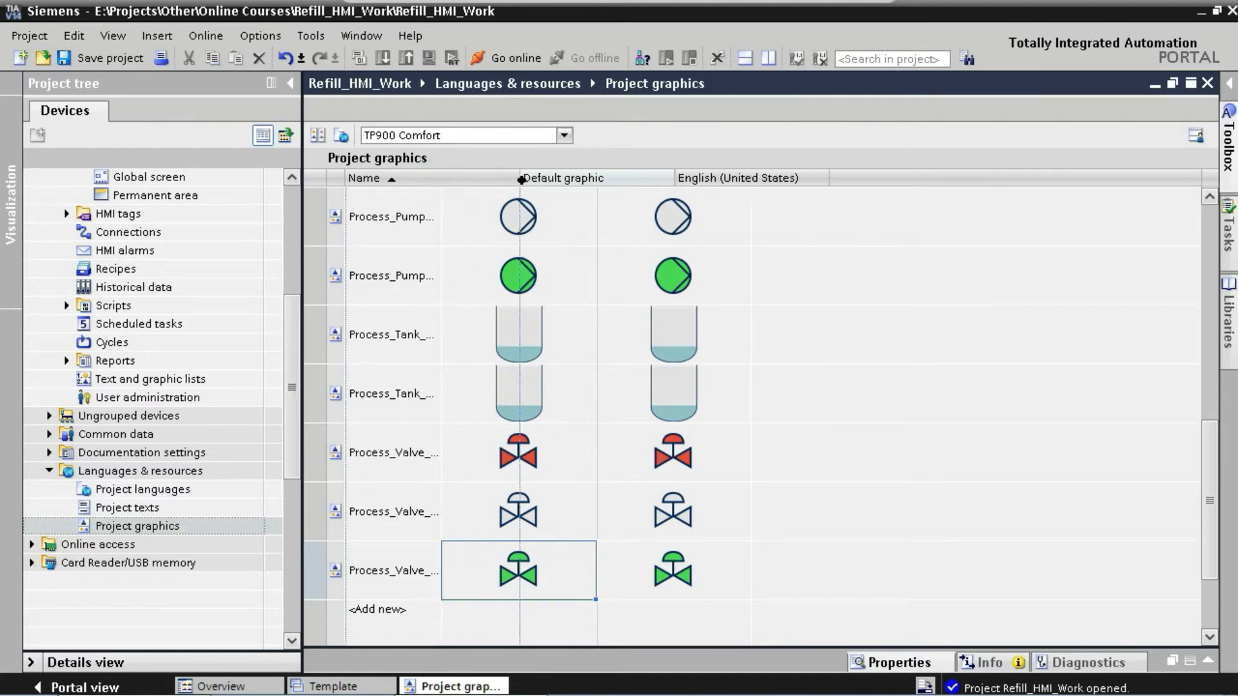
pyautogui.scroll(3, 497, 232)
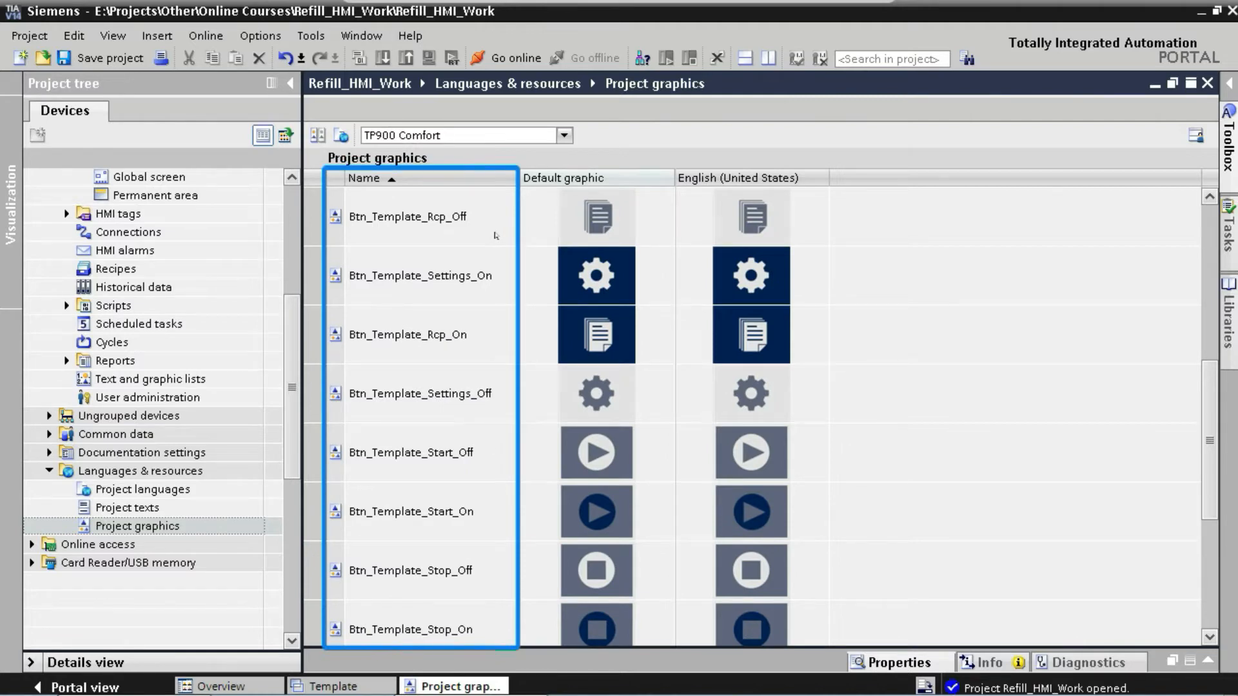
pyautogui.scroll(3, 496, 236)
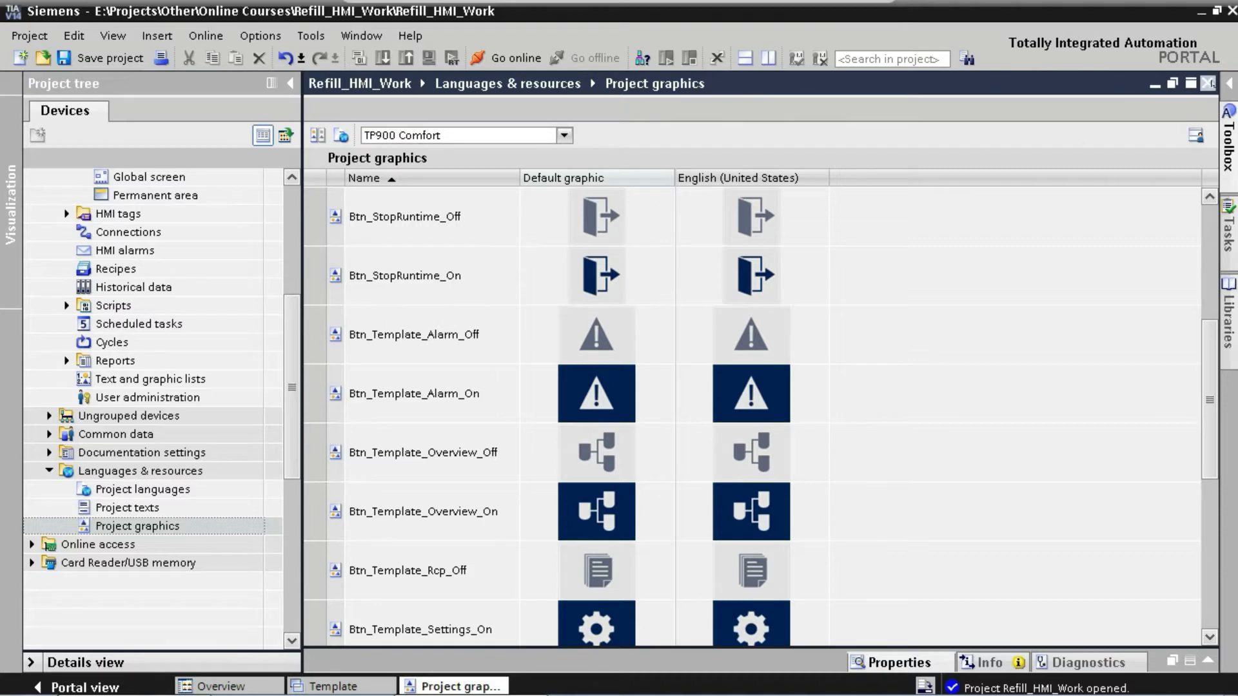
pyautogui.click(1208, 83)
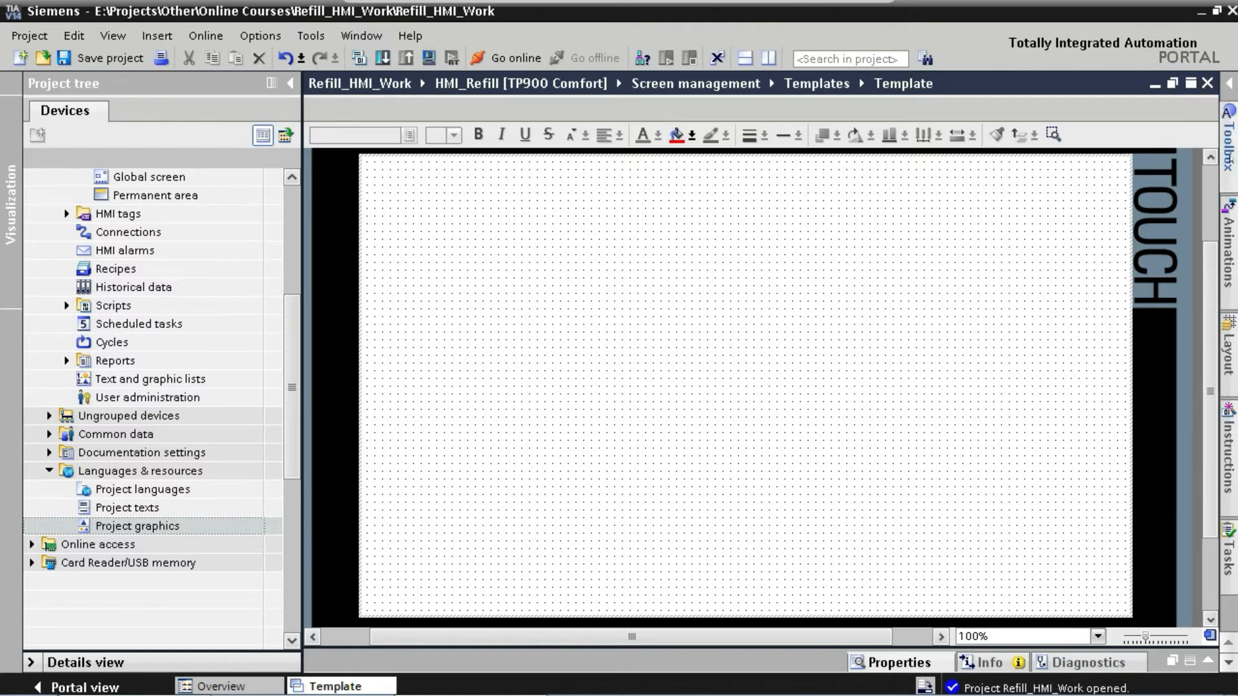
# - Place a graphic view on the template and assign the Background_Template graphic to it
pyautogui.click(1229, 155)
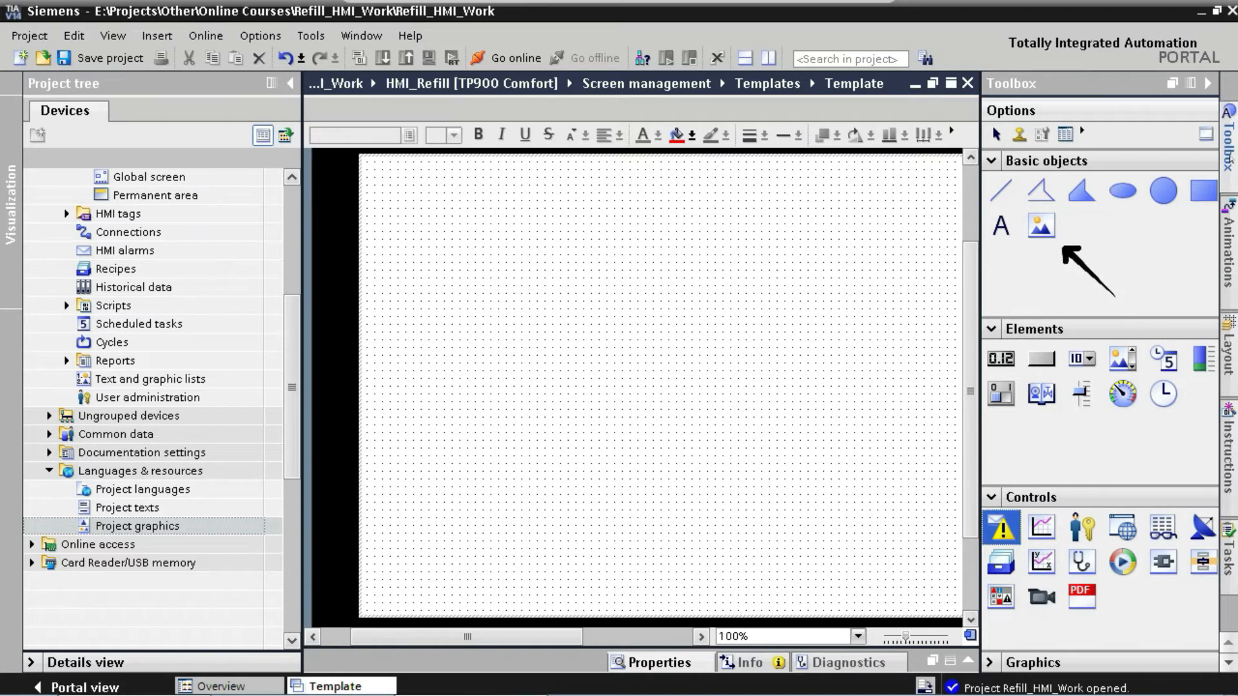
pyautogui.moveTo(1040, 225); pyautogui.dragTo(674, 292)
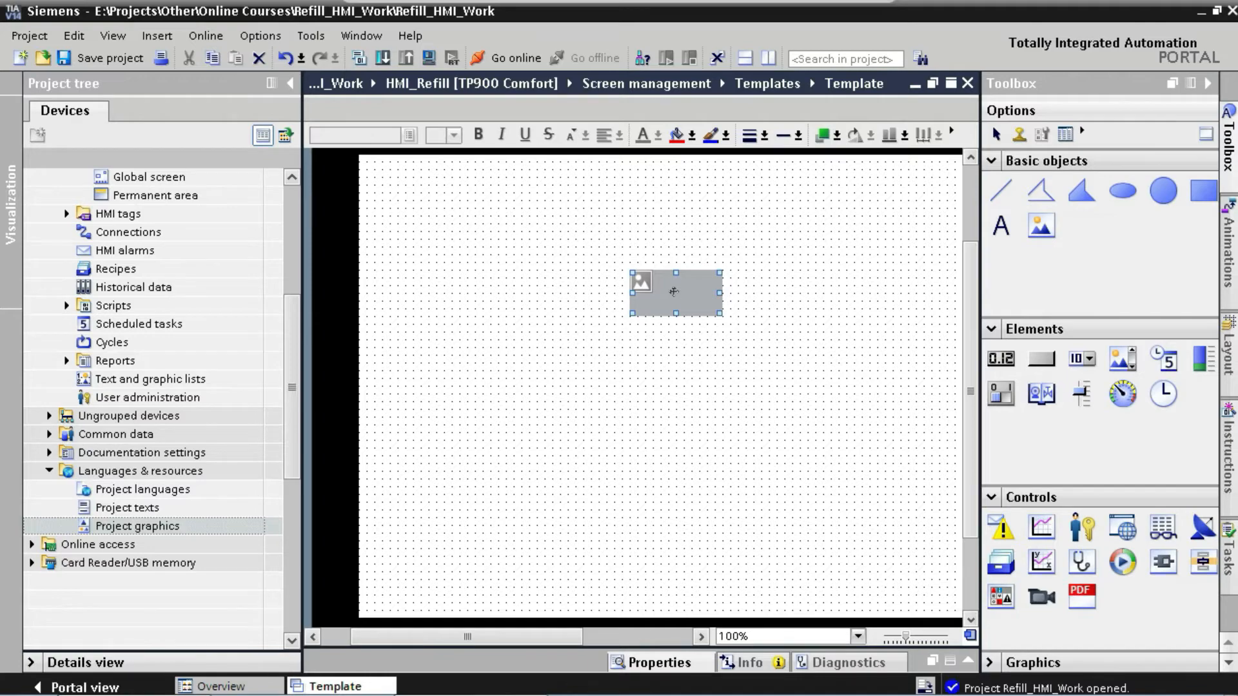
pyautogui.doubleClick(674, 292)
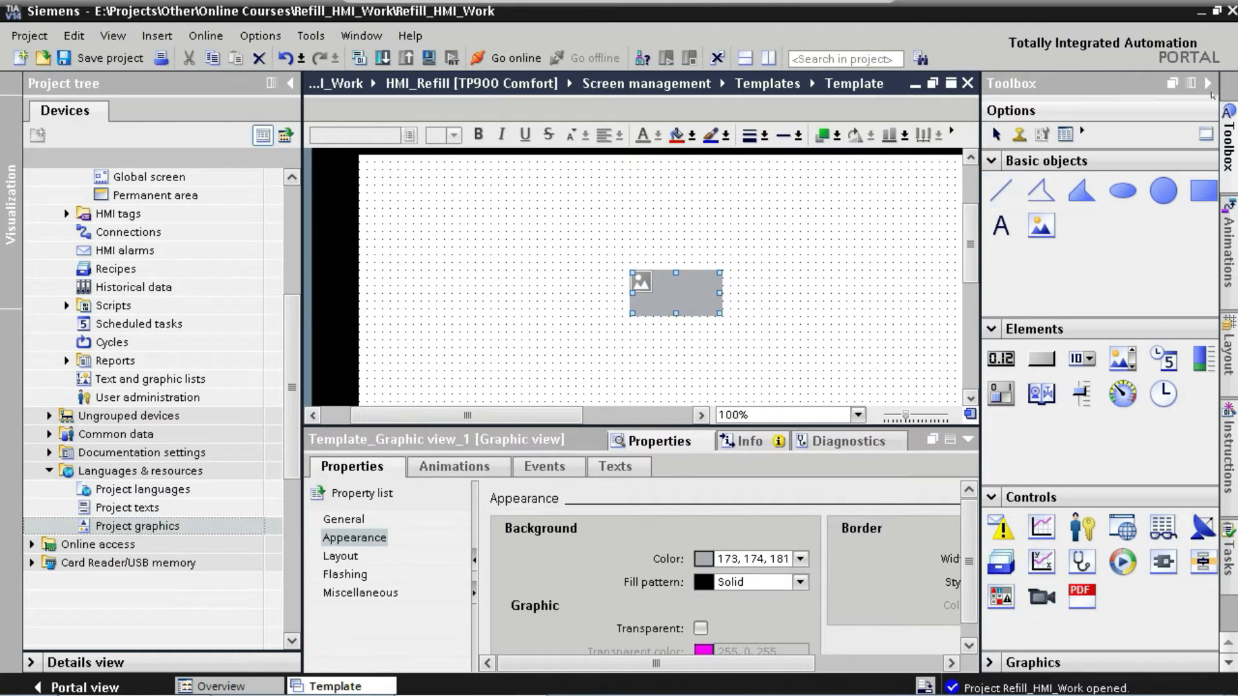
pyautogui.click(1209, 83)
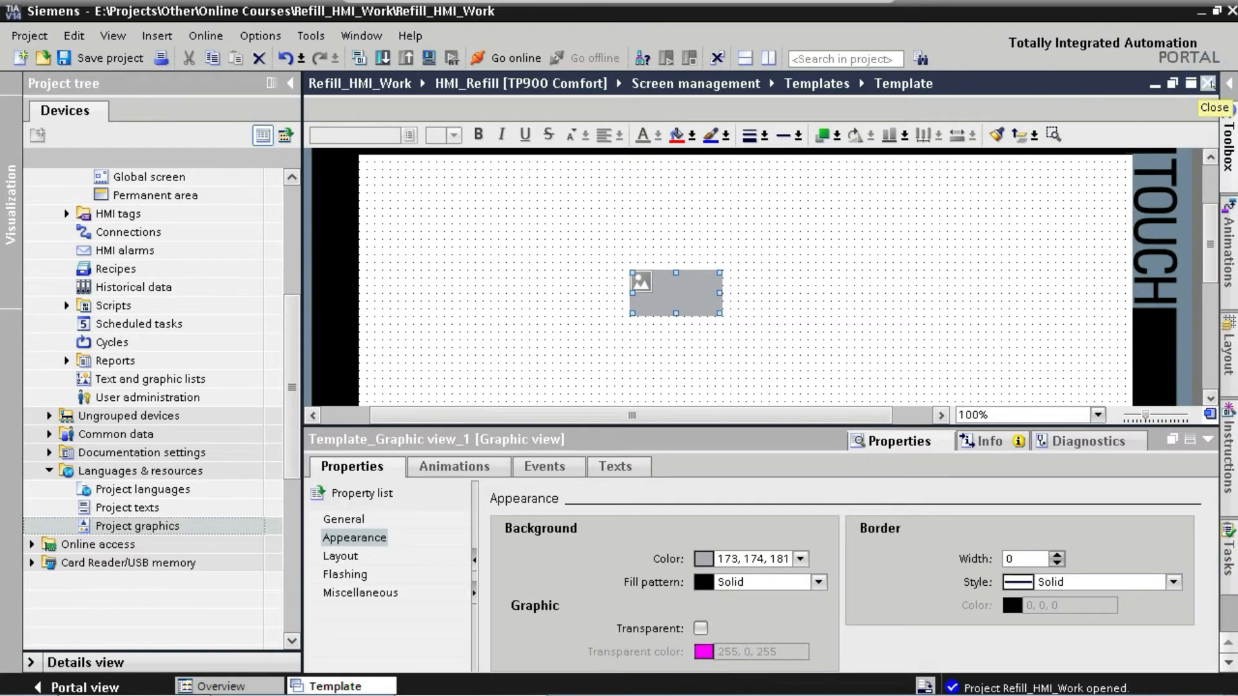
pyautogui.click(349, 521)
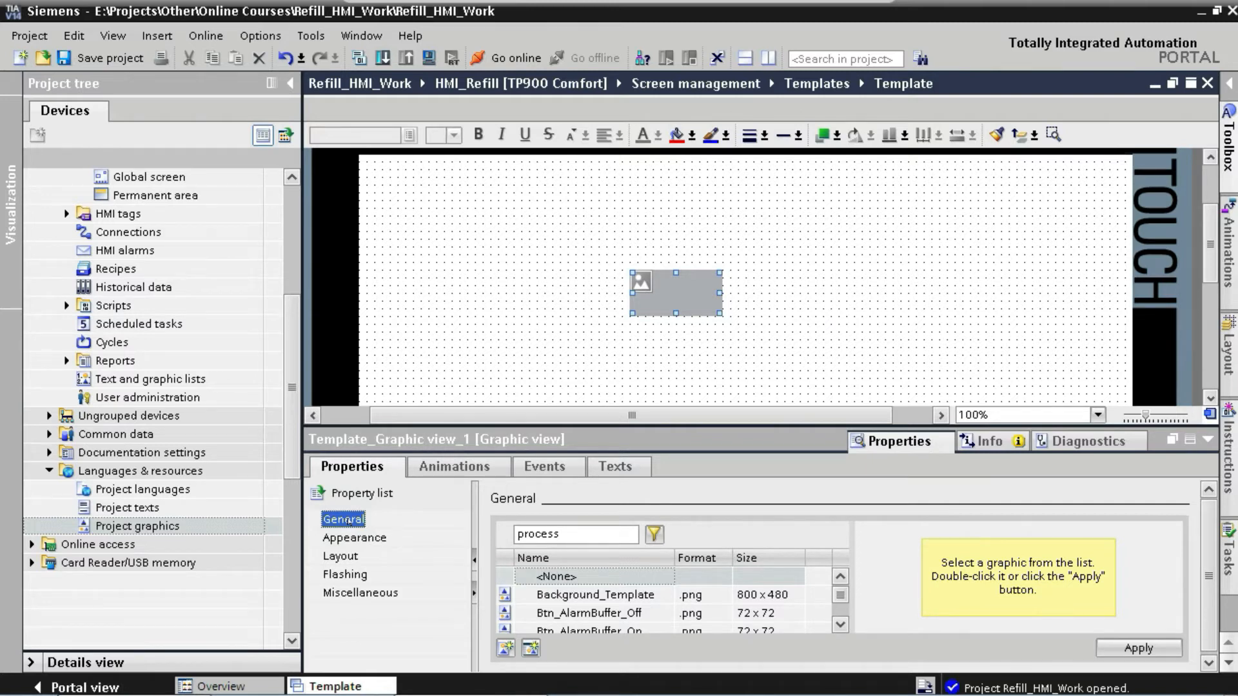
pyautogui.click(565, 594)
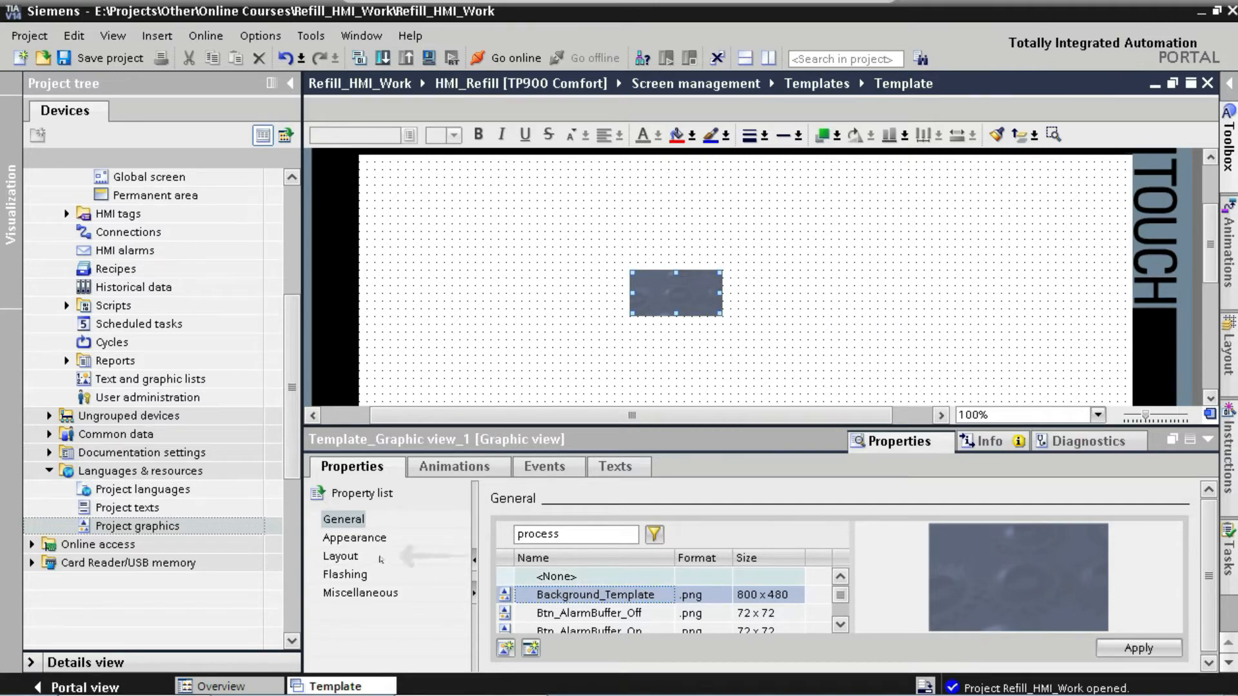
# - Adjust the graphic view's object size to the graphic and set its position to X 0, Y 0
pyautogui.click(348, 556)
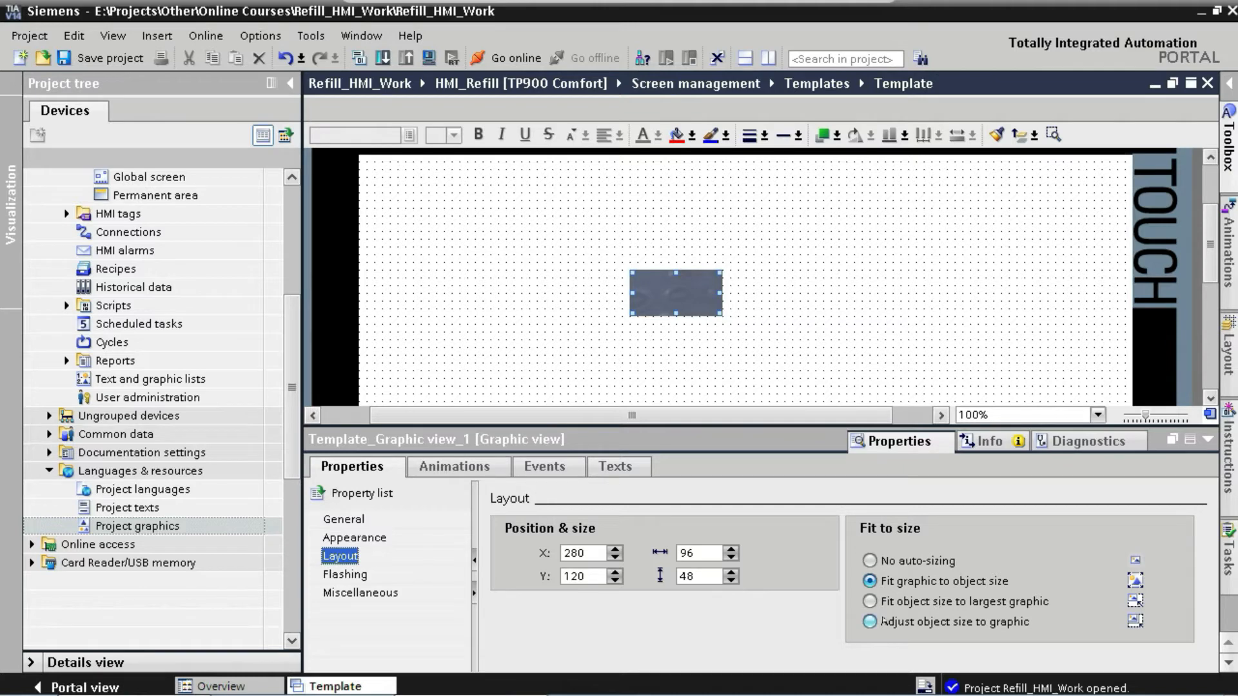
pyautogui.click(869, 623)
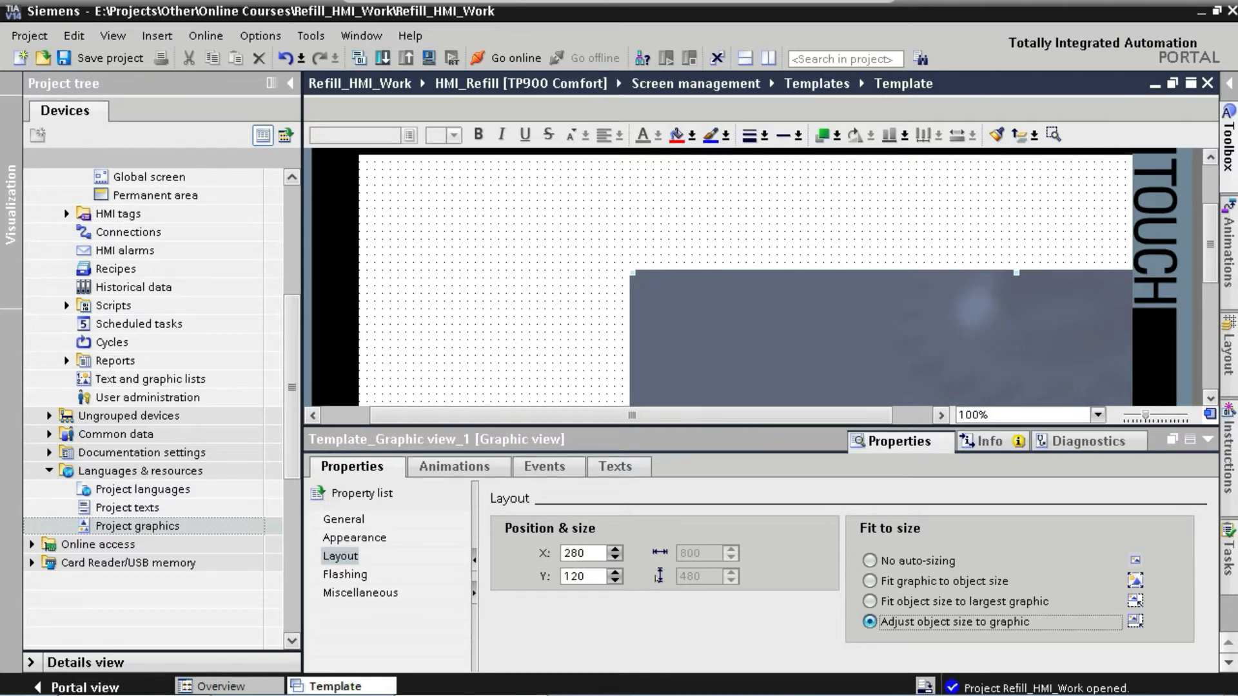
pyautogui.doubleClick(573, 553)
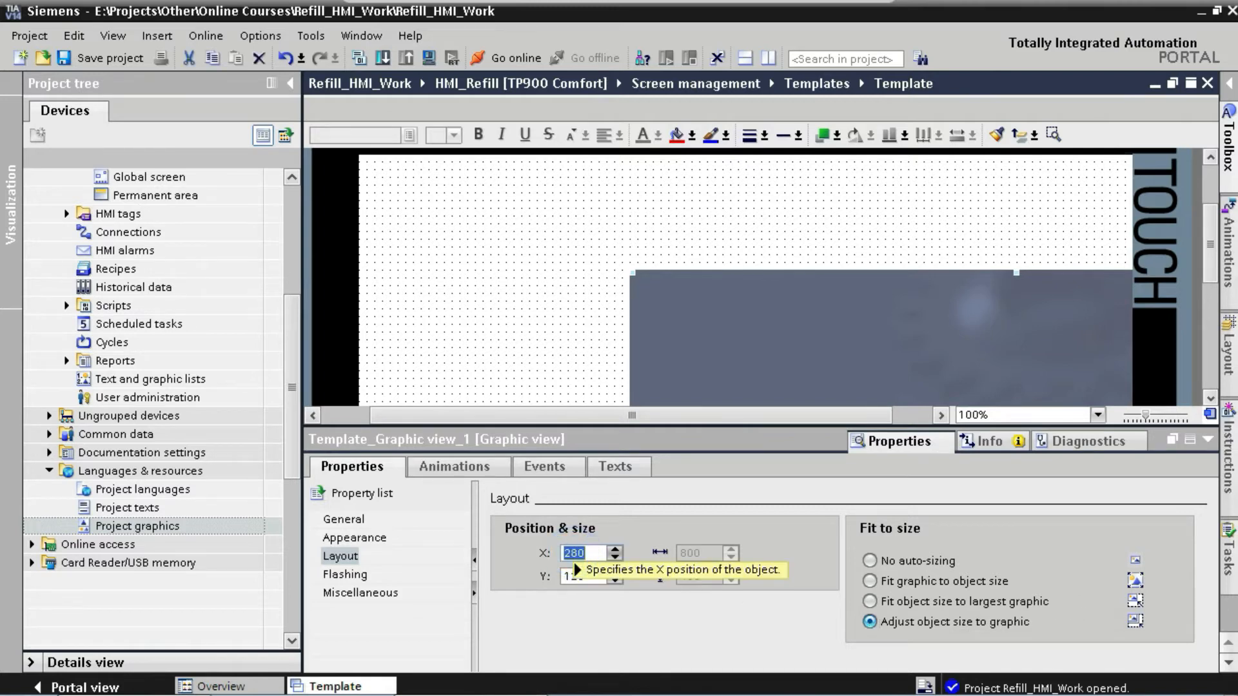
pyautogui.write('0')
pyautogui.press('Tab')
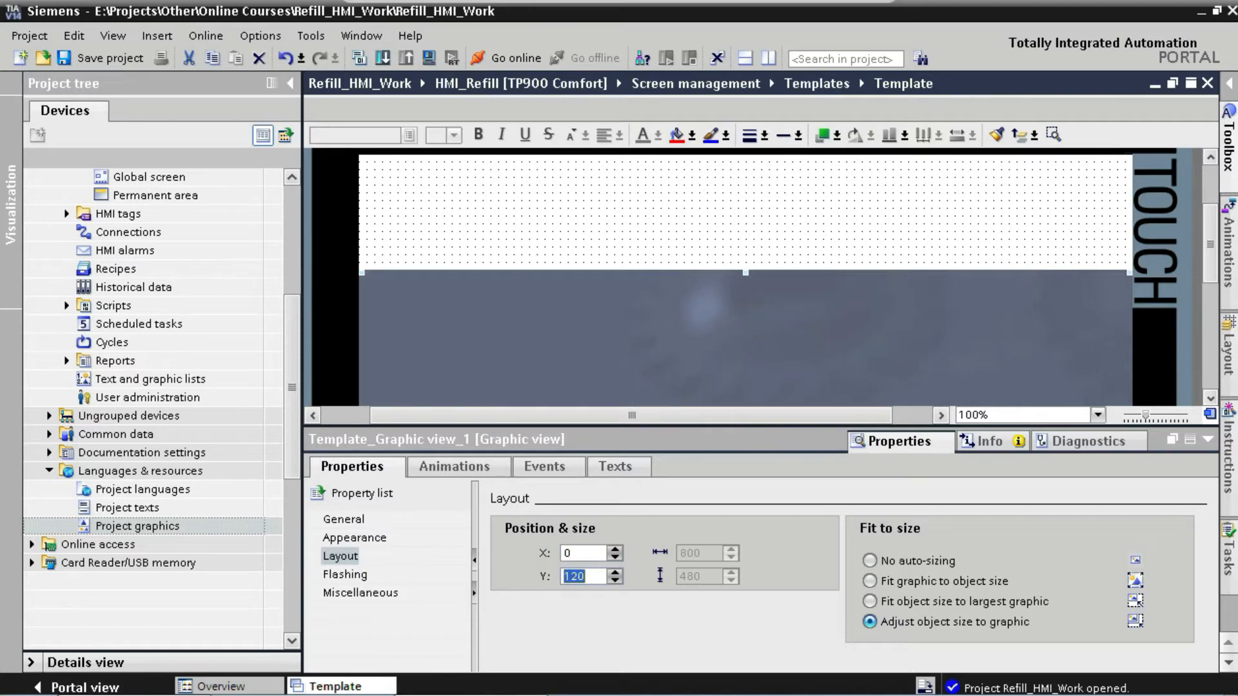
pyautogui.write('0')
pyautogui.press('Return')
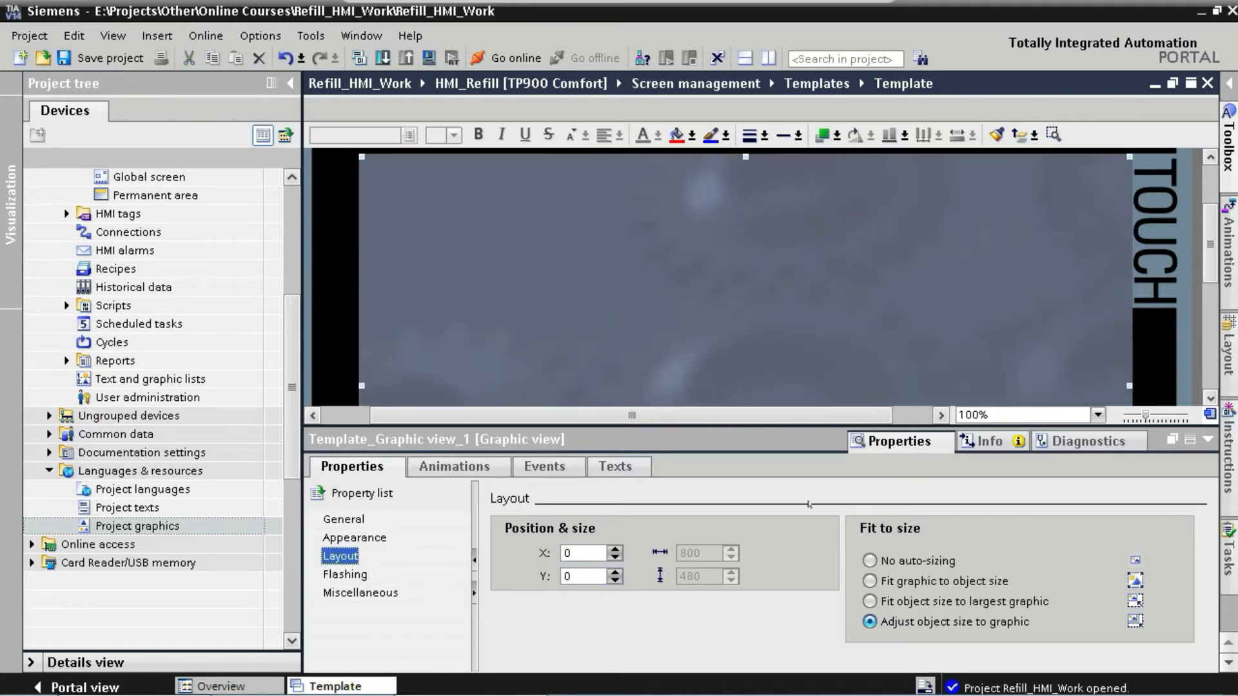
pyautogui.click(1208, 439)
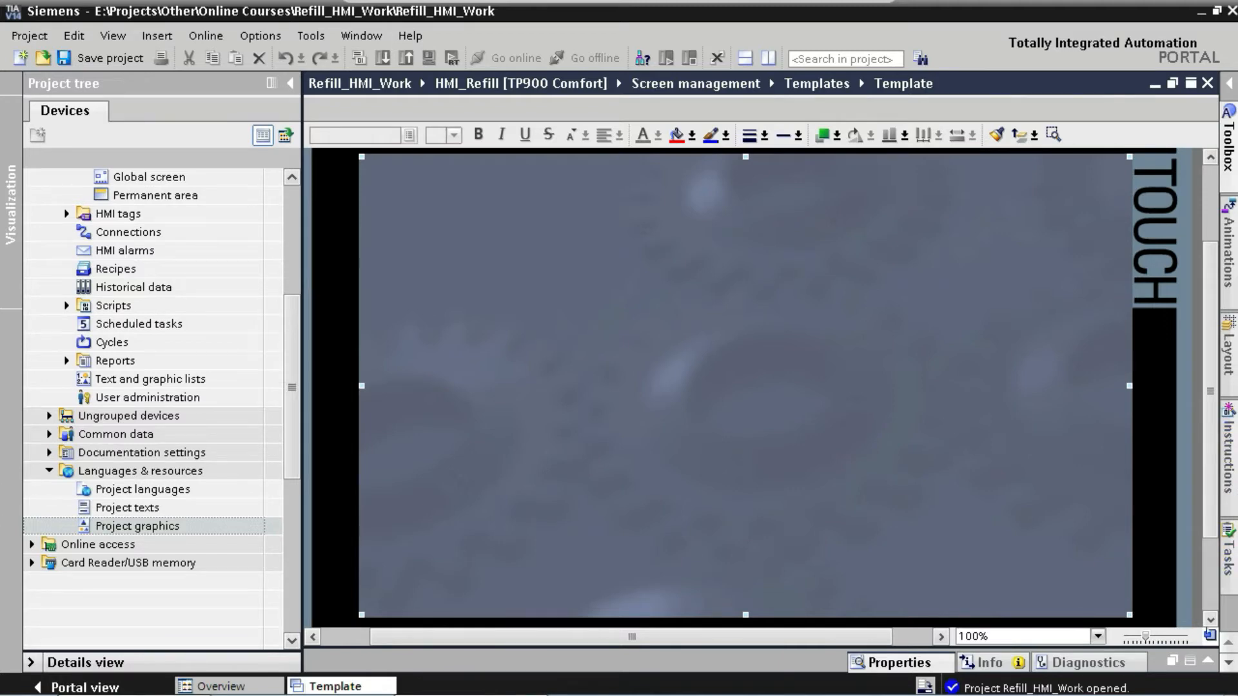
# - Look through the layers offered in the background graphic view's miscellaneous properties, down to the end of the list
pyautogui.click(1207, 662)
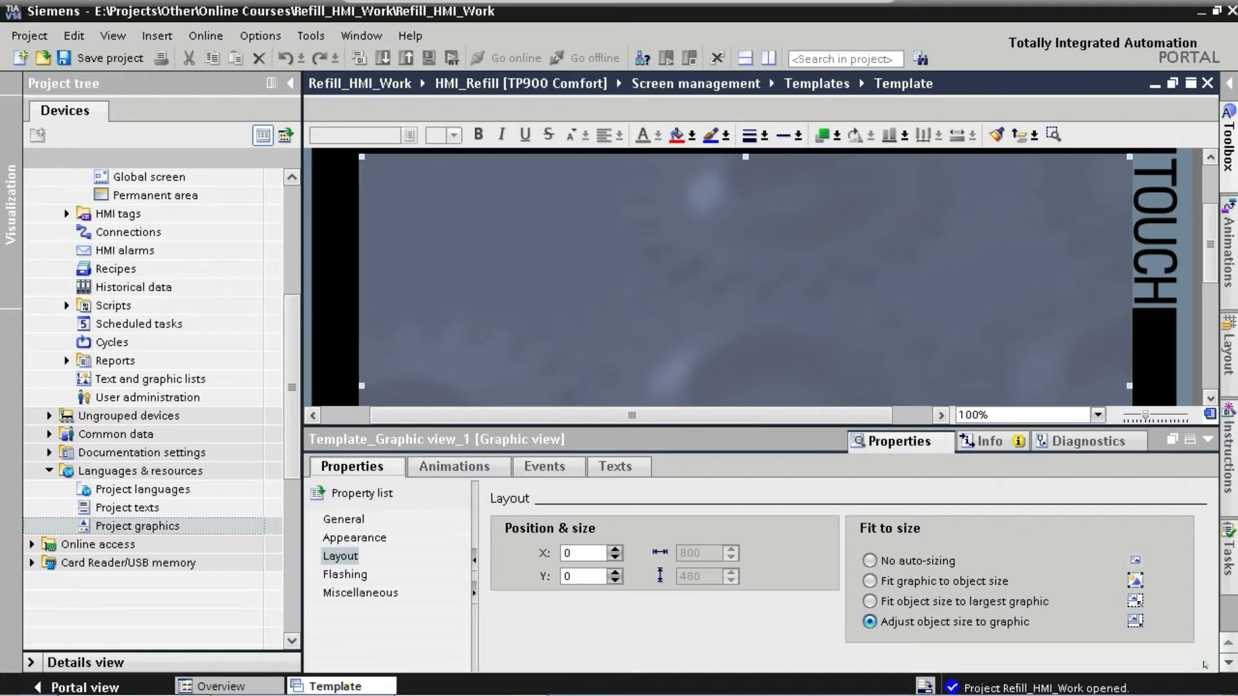
pyautogui.click(391, 594)
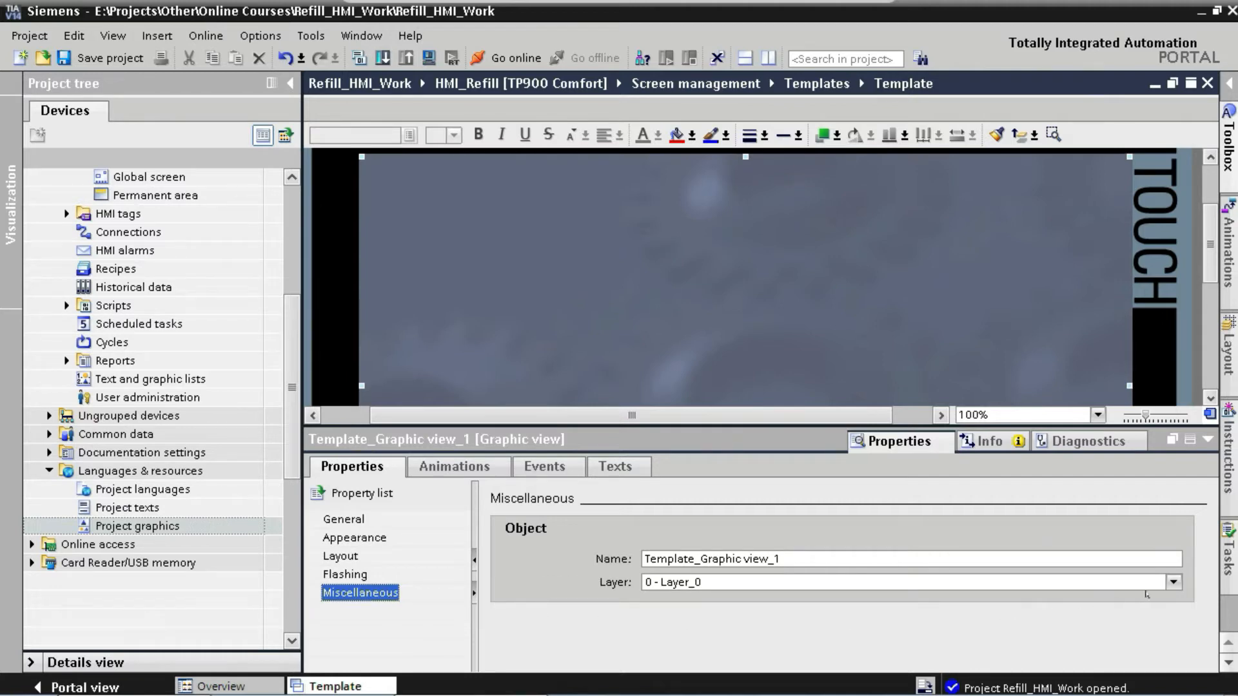
pyautogui.click(1174, 582)
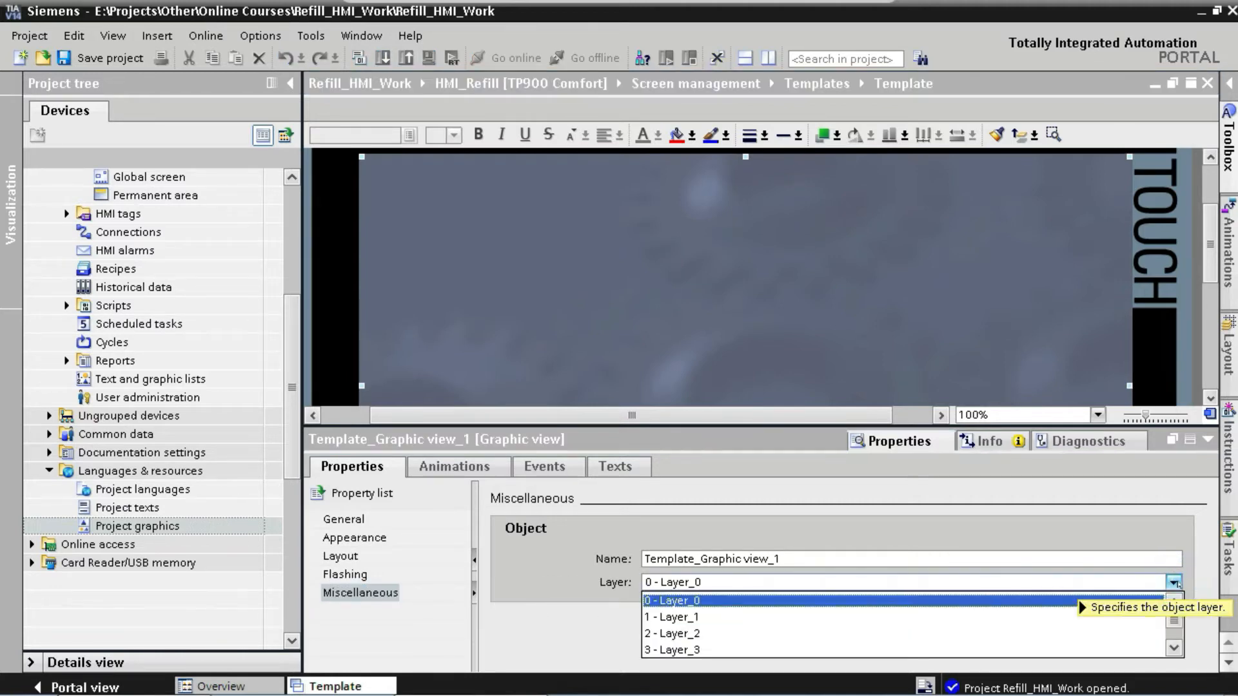
pyautogui.click(1174, 622)
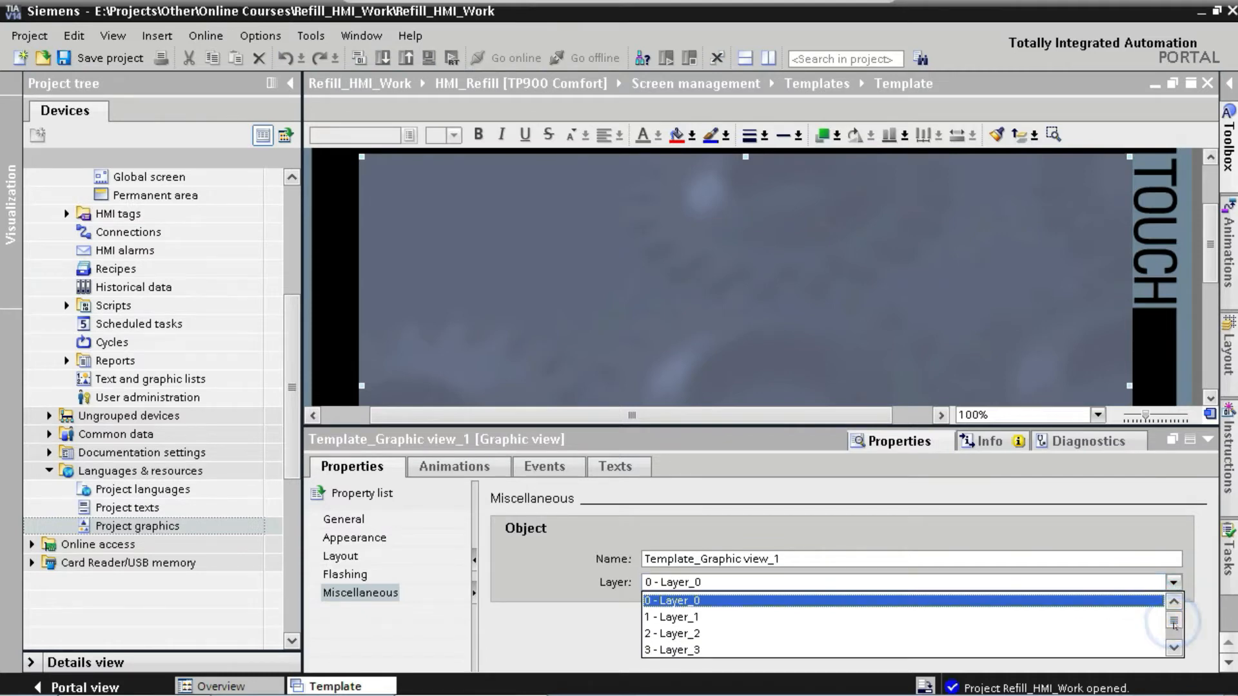
pyautogui.moveTo(1174, 623); pyautogui.dragTo(1177, 638)
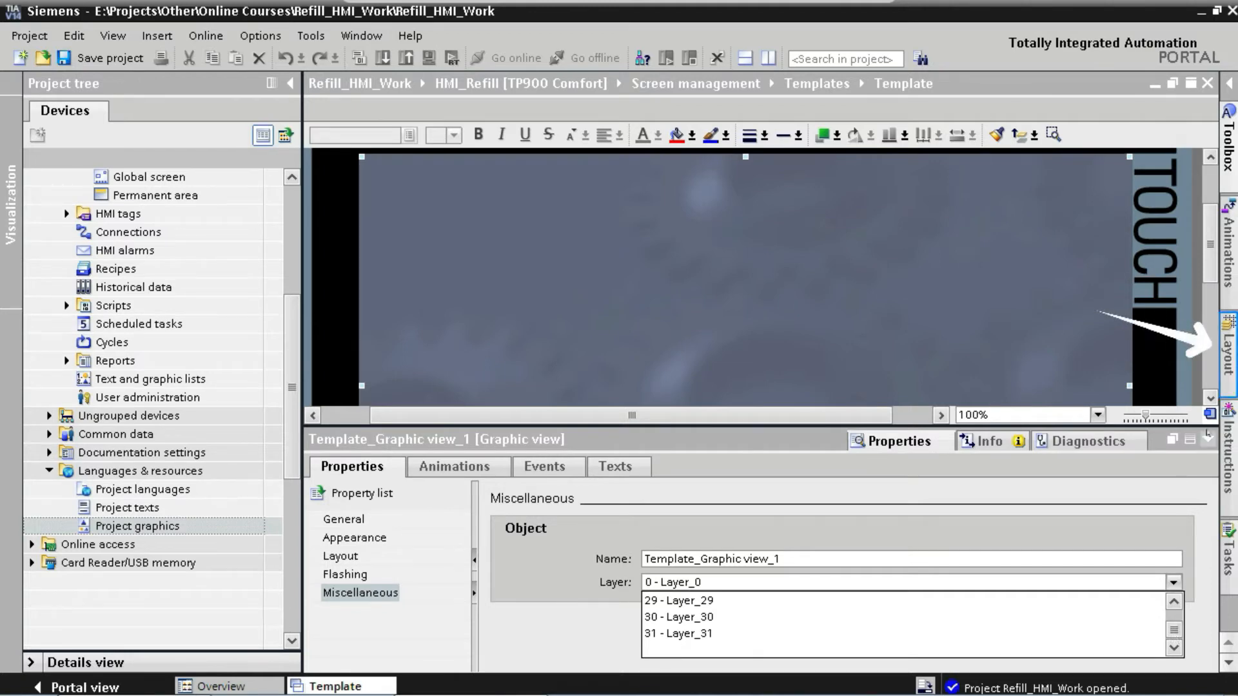
# - Show the template's layer structure and move the background graphic view from Layer_0 to Layer_1
pyautogui.click(1233, 348)
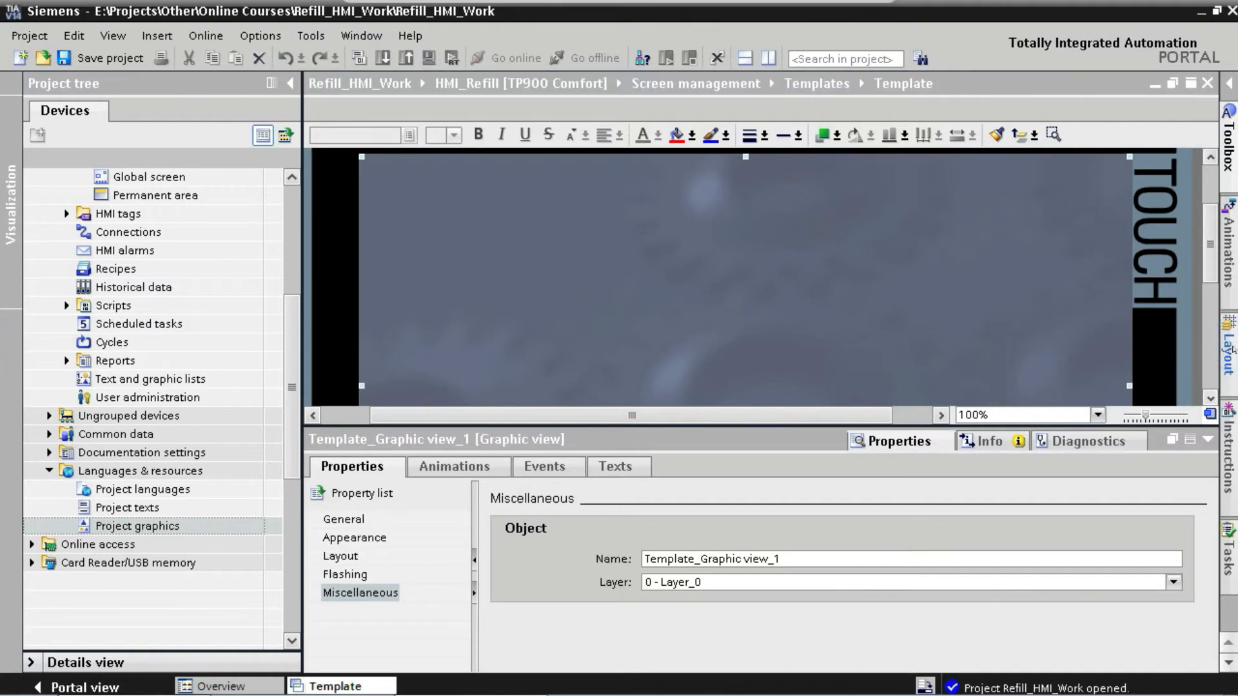
pyautogui.click(1232, 349)
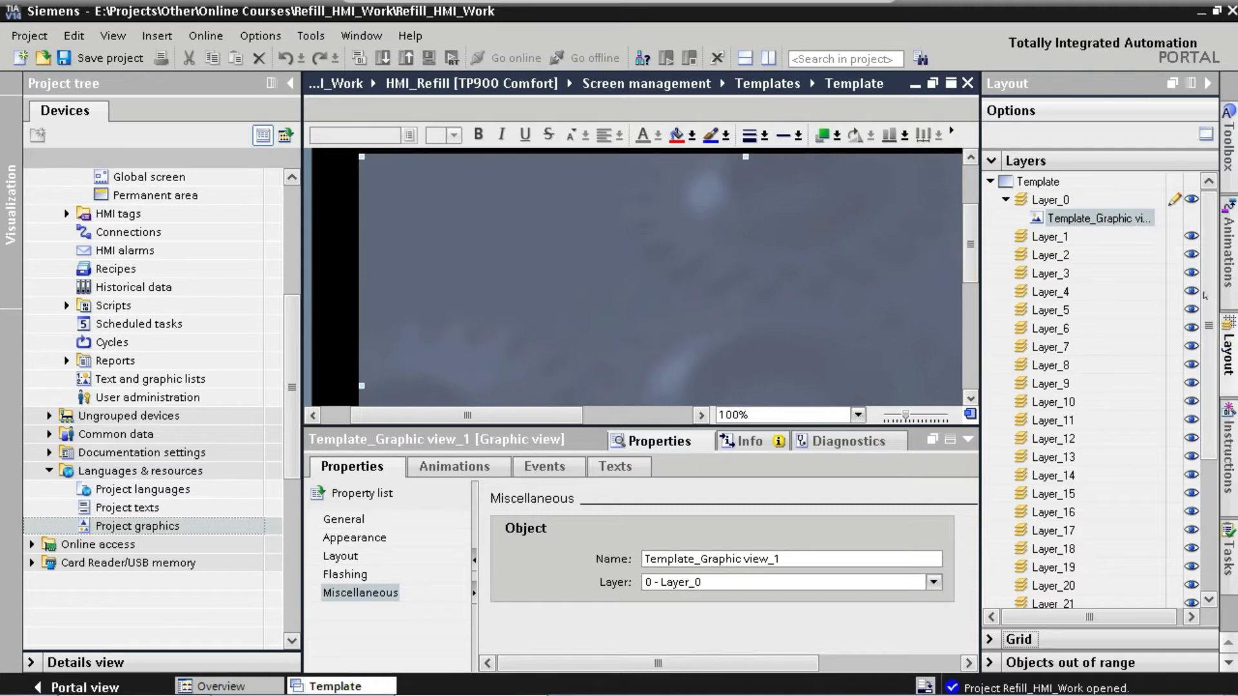
pyautogui.click(1122, 220)
pyautogui.moveTo(1122, 220); pyautogui.dragTo(1099, 238)
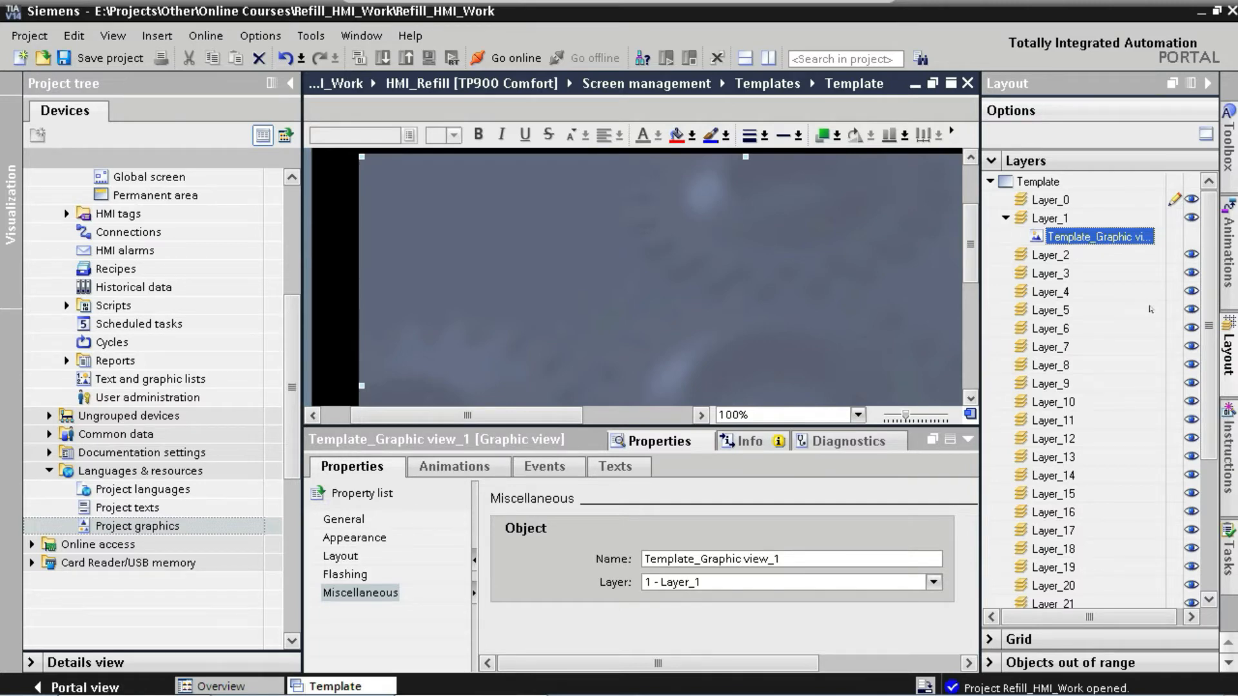
# - Rename Layer_1 as "Layer_1 - Background"
pyautogui.click(1056, 218)
pyautogui.press('F2')
pyautogui.press('Right')
pyautogui.write('- Background')
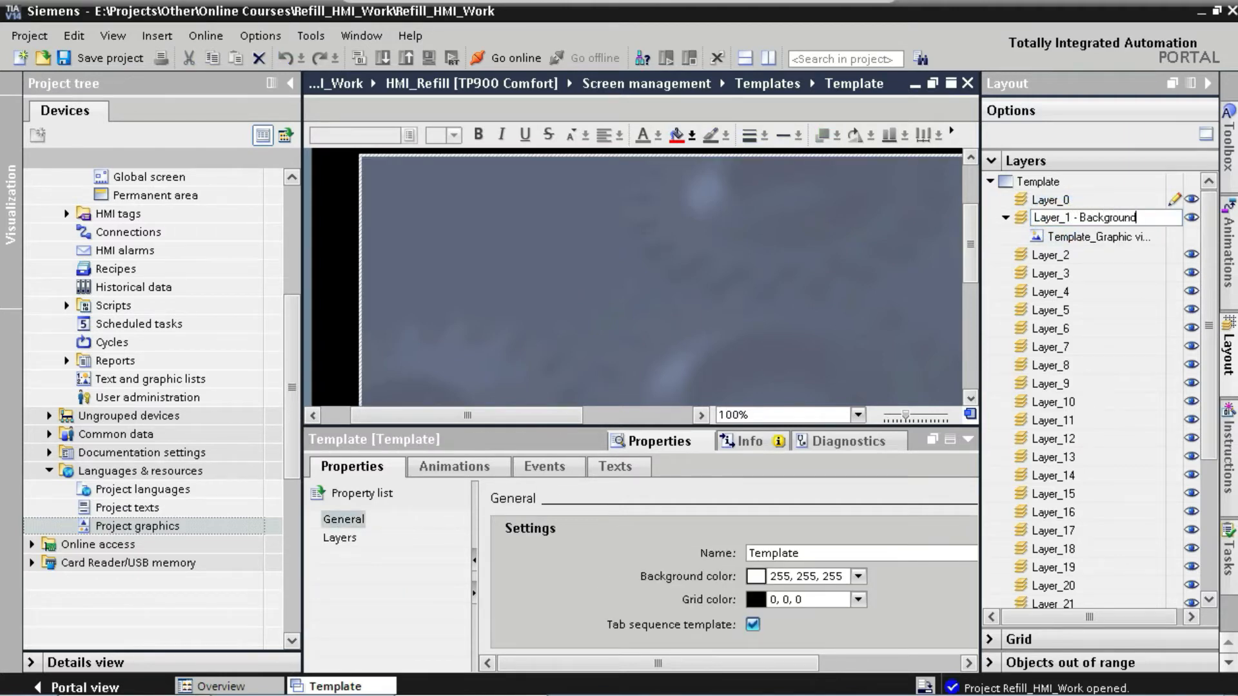
pyautogui.press('Return')
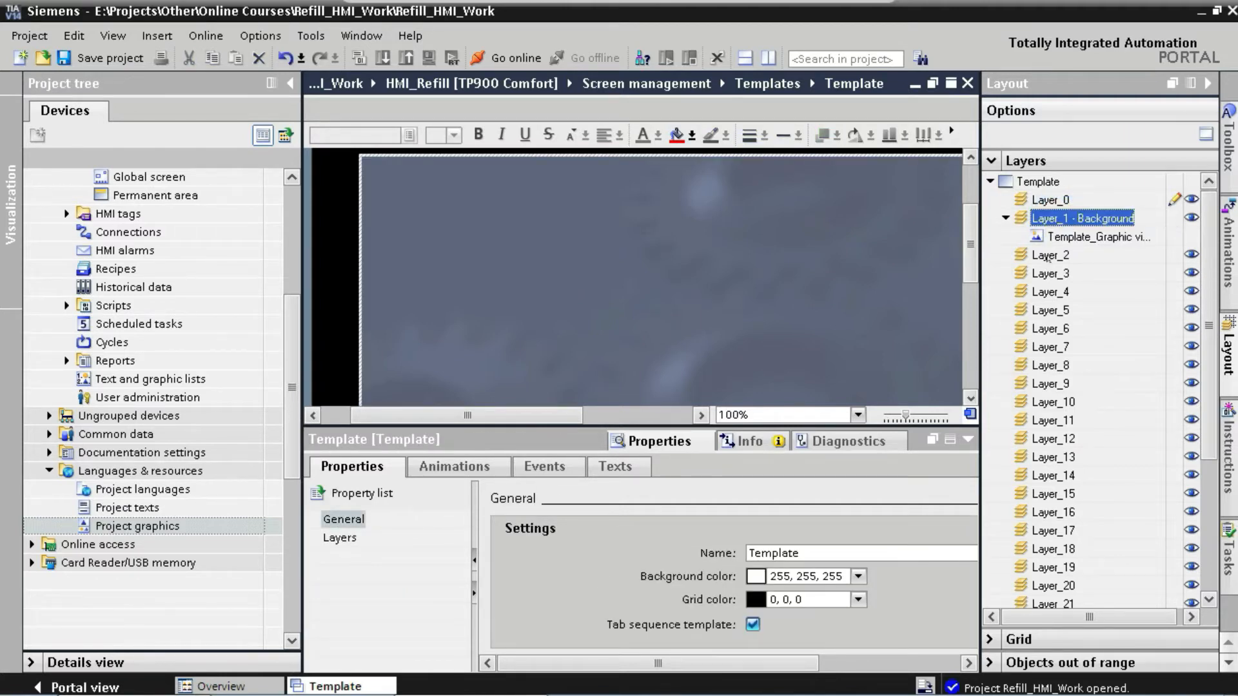
# - Rename Layer_2 as "Layer_2 - Graphics"
pyautogui.click(1049, 255)
pyautogui.press('F2')
pyautogui.press('Right')
pyautogui.write('- Graphics')
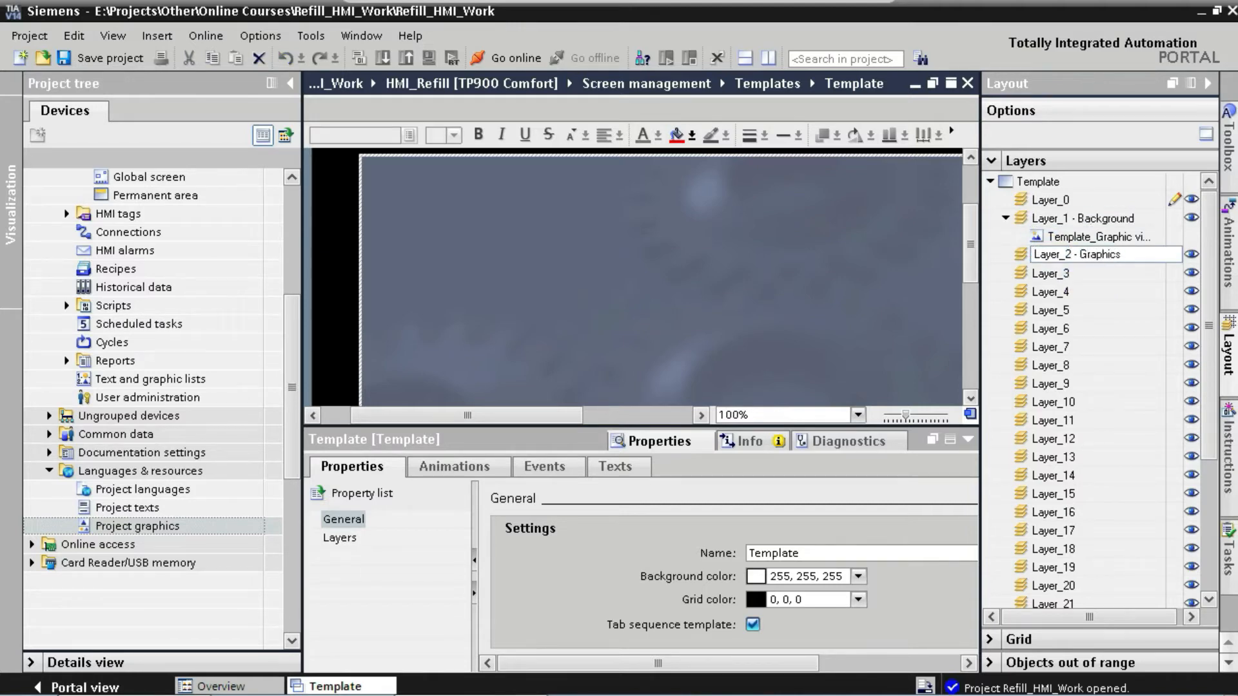
pyautogui.press('Return')
# - Rename Layer_3 as "Layer_3 - Text"
pyautogui.click(1053, 275)
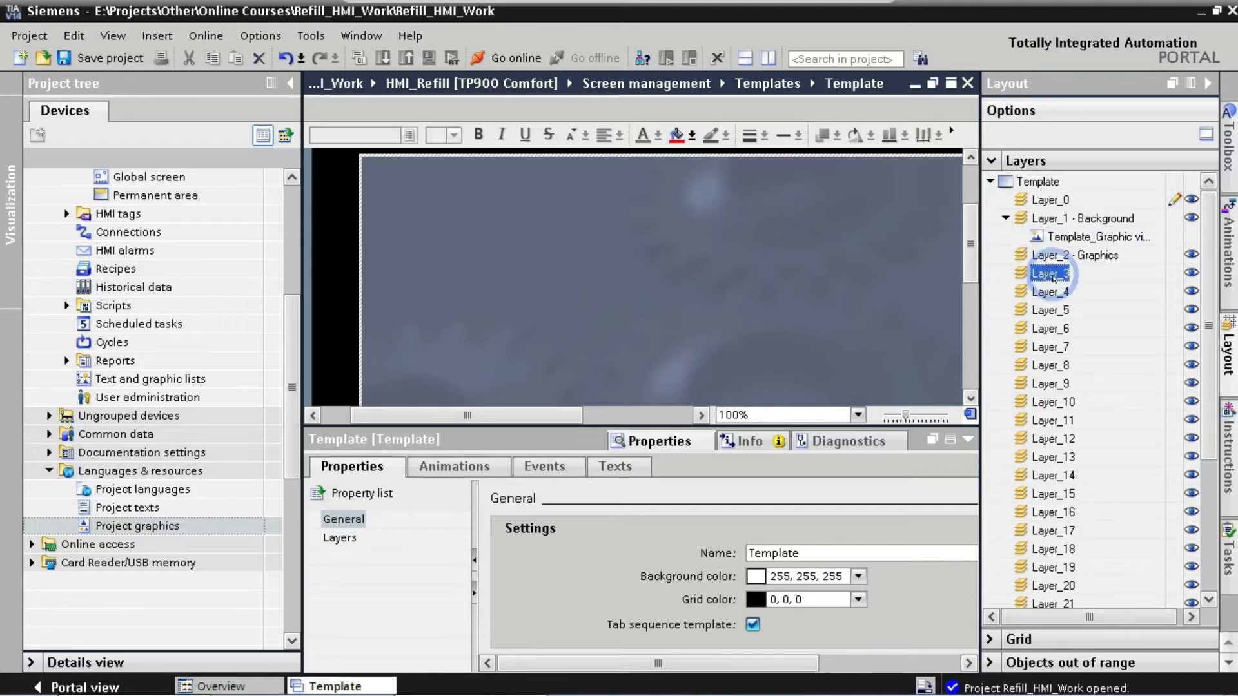
pyautogui.press('F2')
pyautogui.press('Right')
pyautogui.write('- Text')
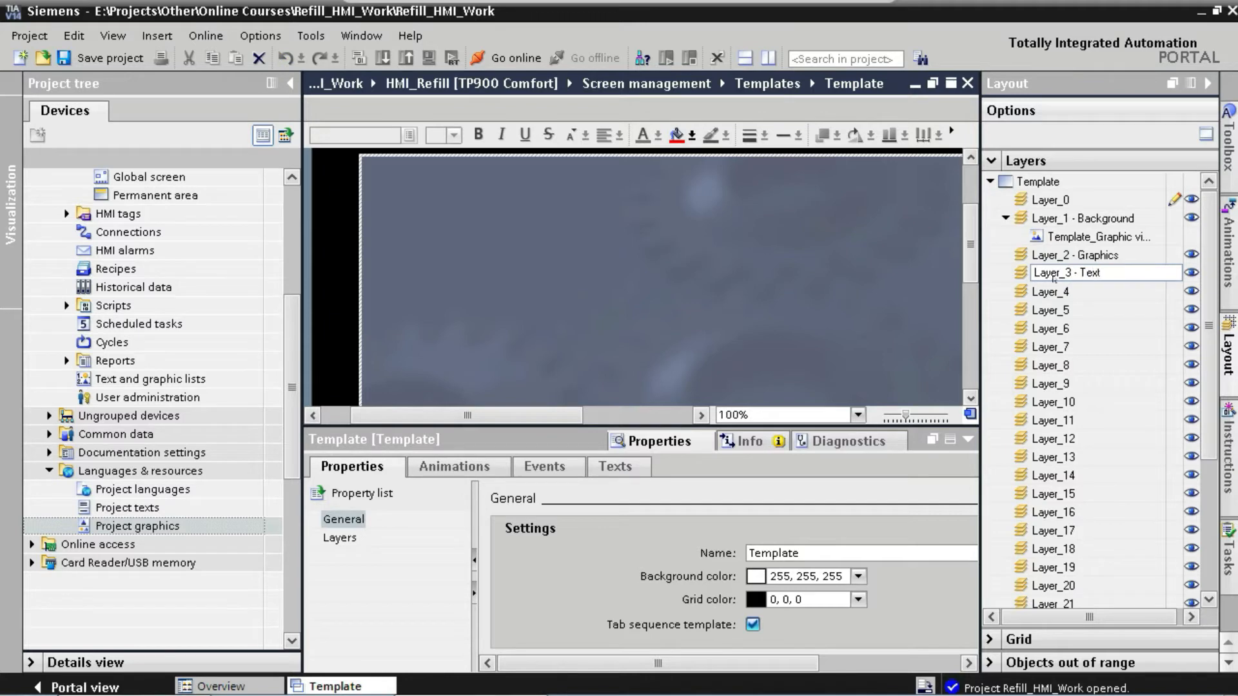
pyautogui.press('Return')
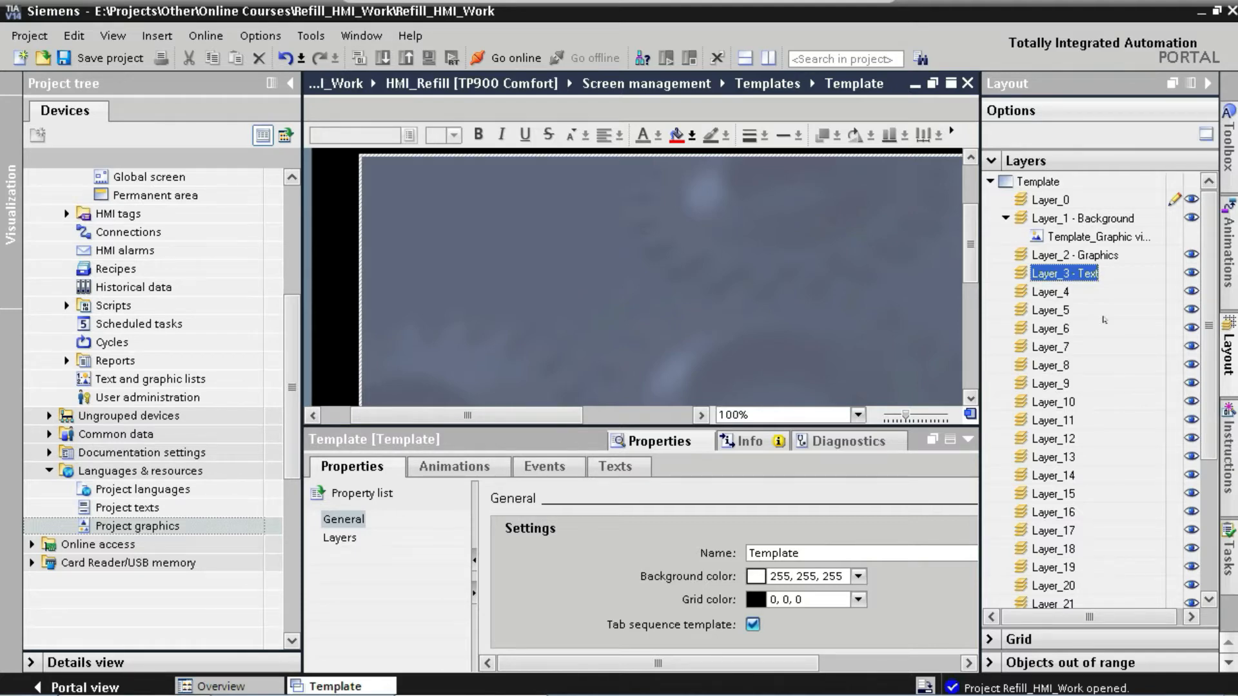
# - Check the background layer's visibility by hiding and showing it again, and collapse the layer and property views
pyautogui.click(1191, 220)
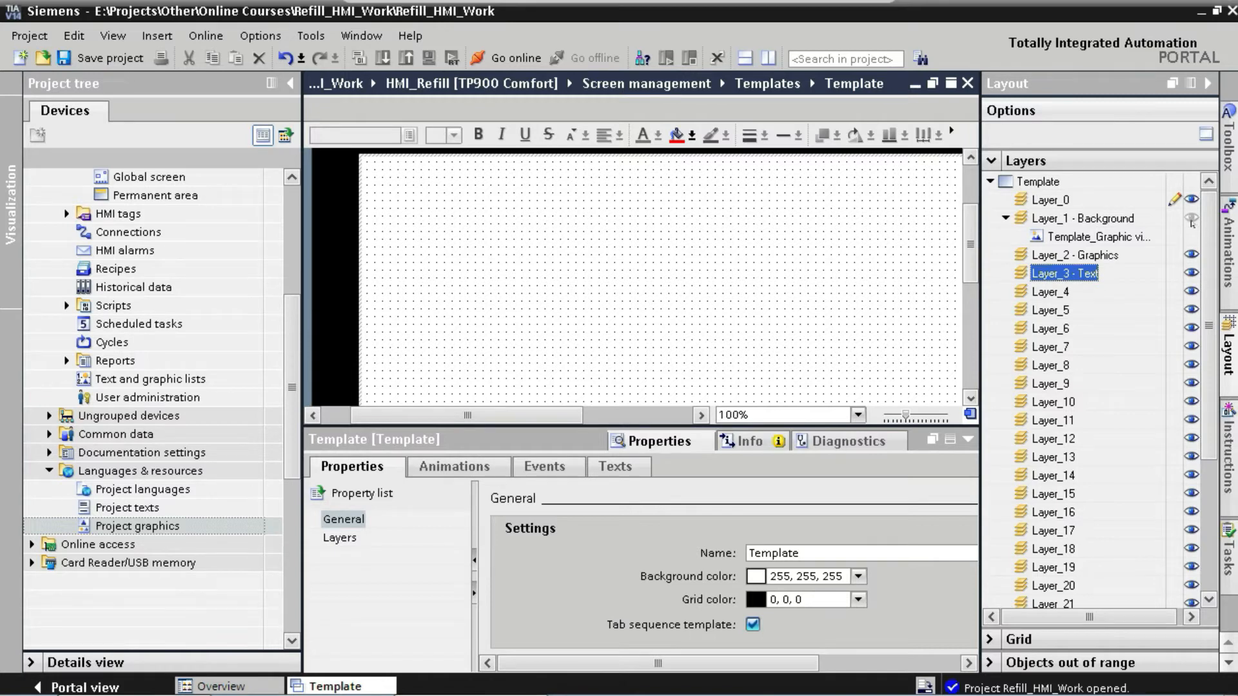
pyautogui.click(1192, 220)
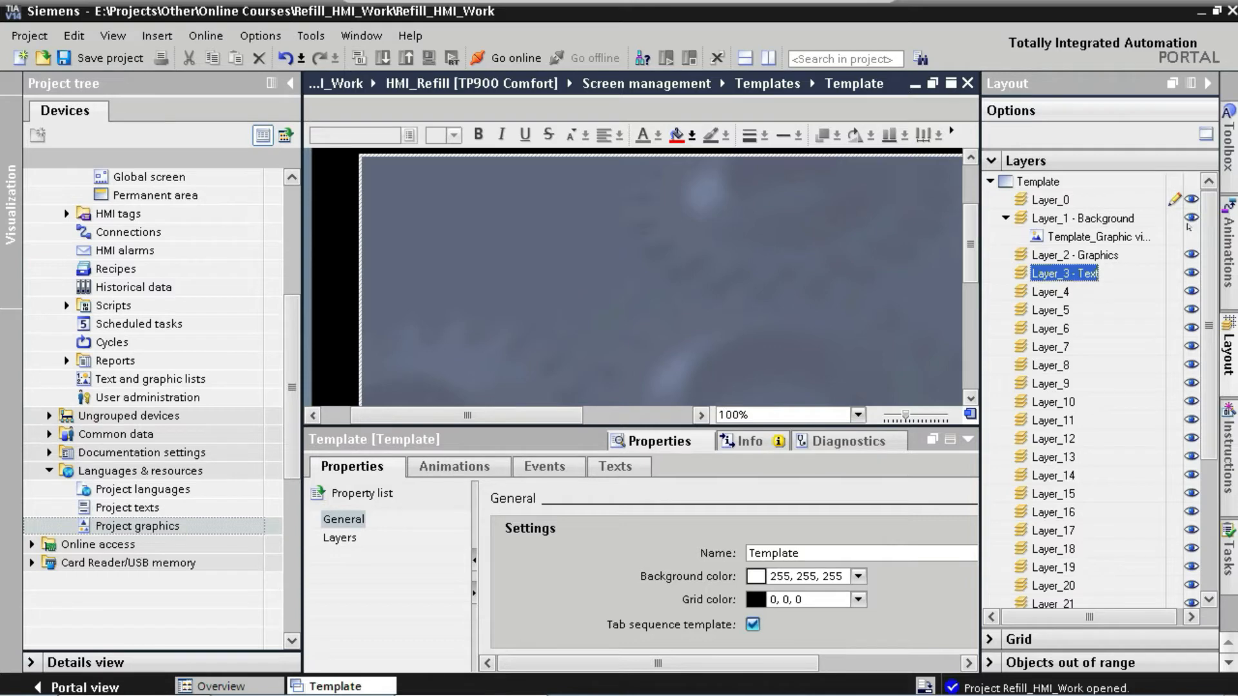
pyautogui.click(1208, 83)
pyautogui.click(1208, 439)
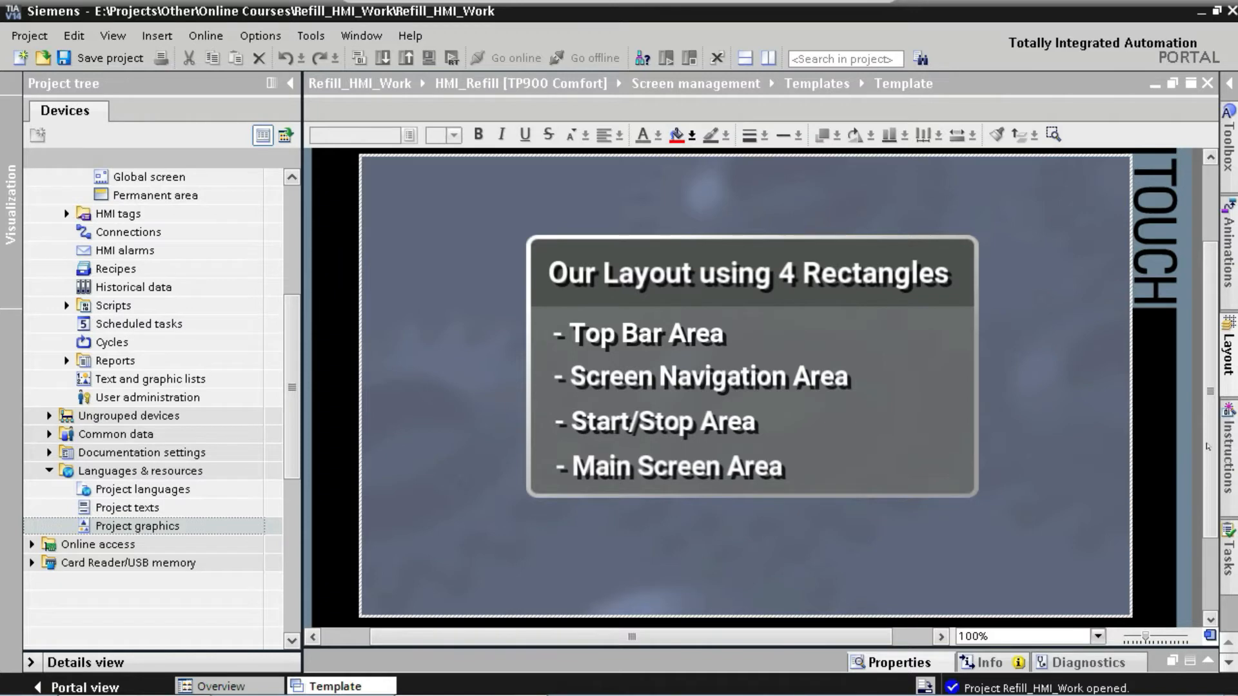
# - Place a rectangle in the upper middle of the template and hide the Layer_1 - Background layer
pyautogui.click(1232, 169)
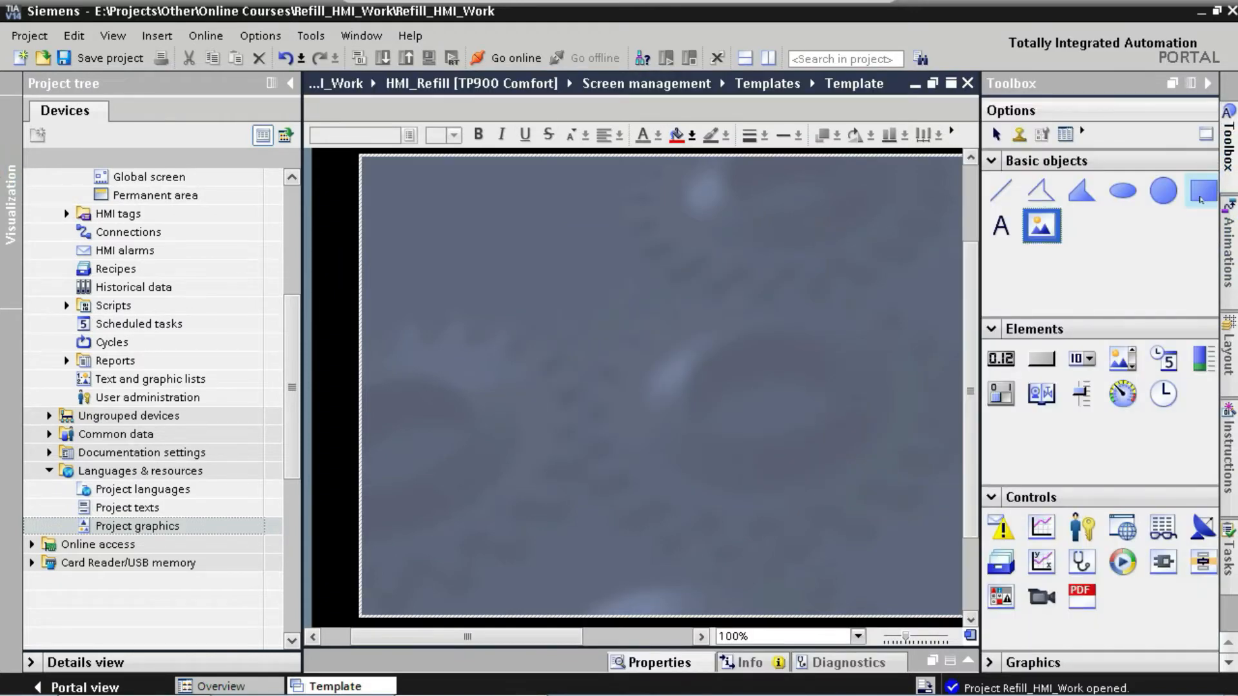
pyautogui.moveTo(1200, 200); pyautogui.dragTo(662, 324)
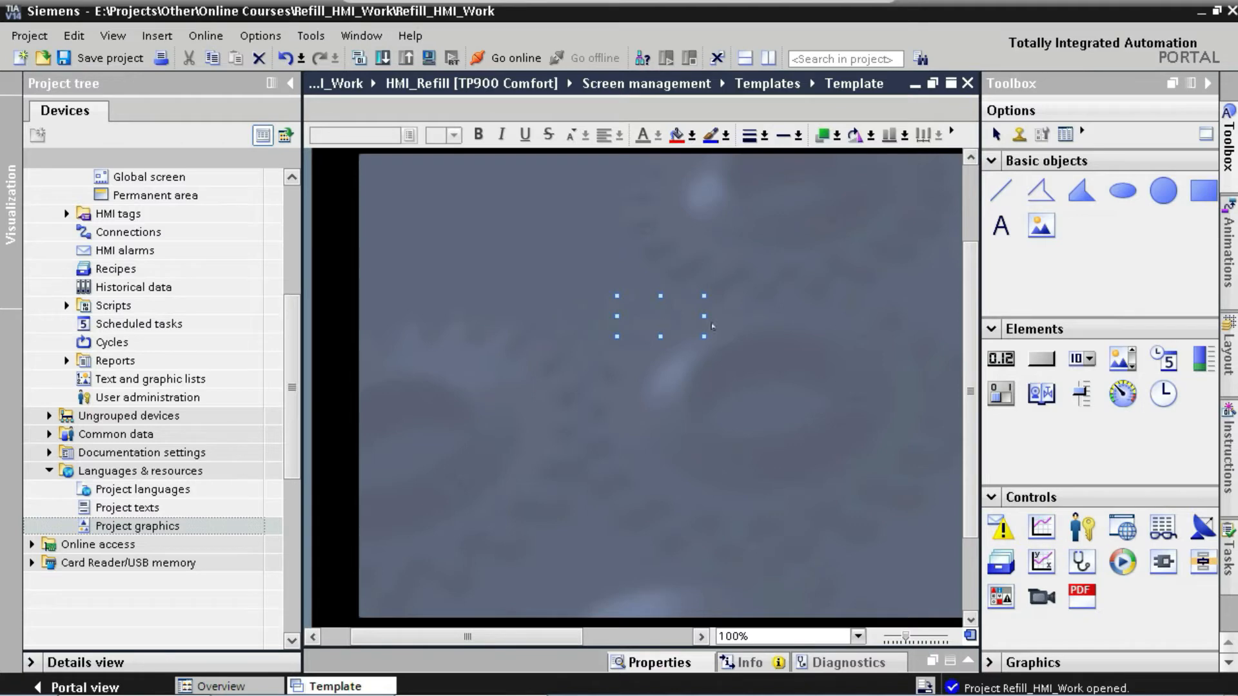
pyautogui.click(1227, 355)
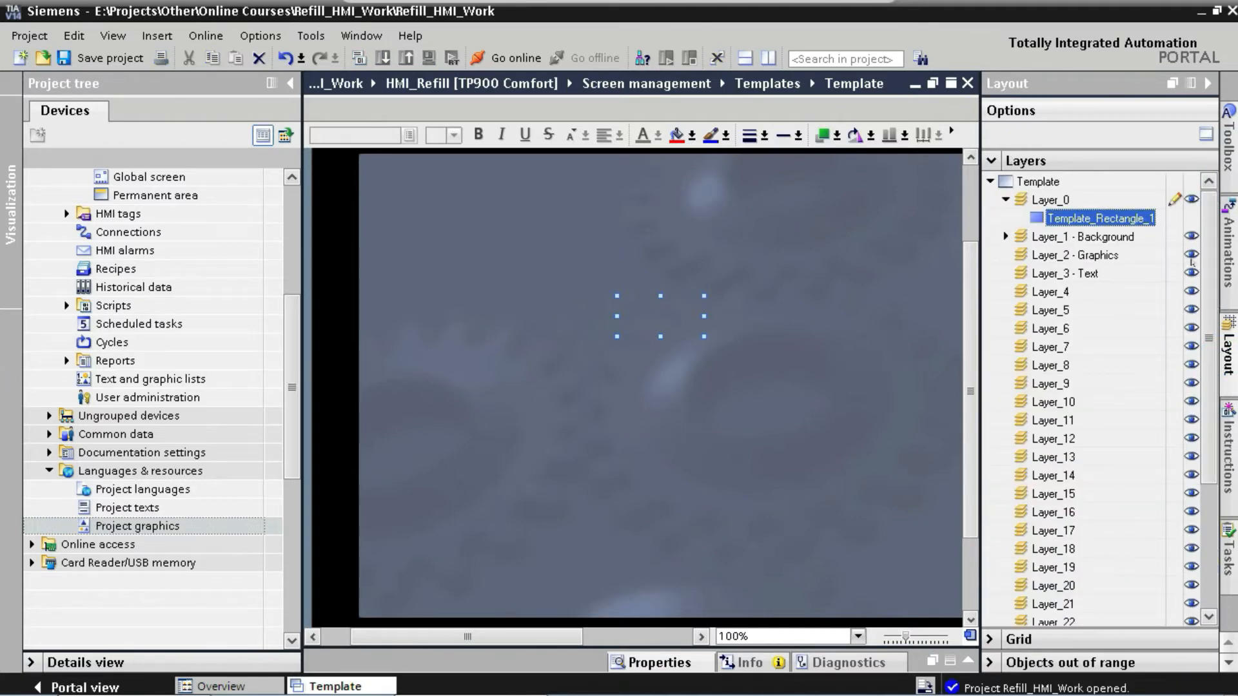
pyautogui.click(1191, 237)
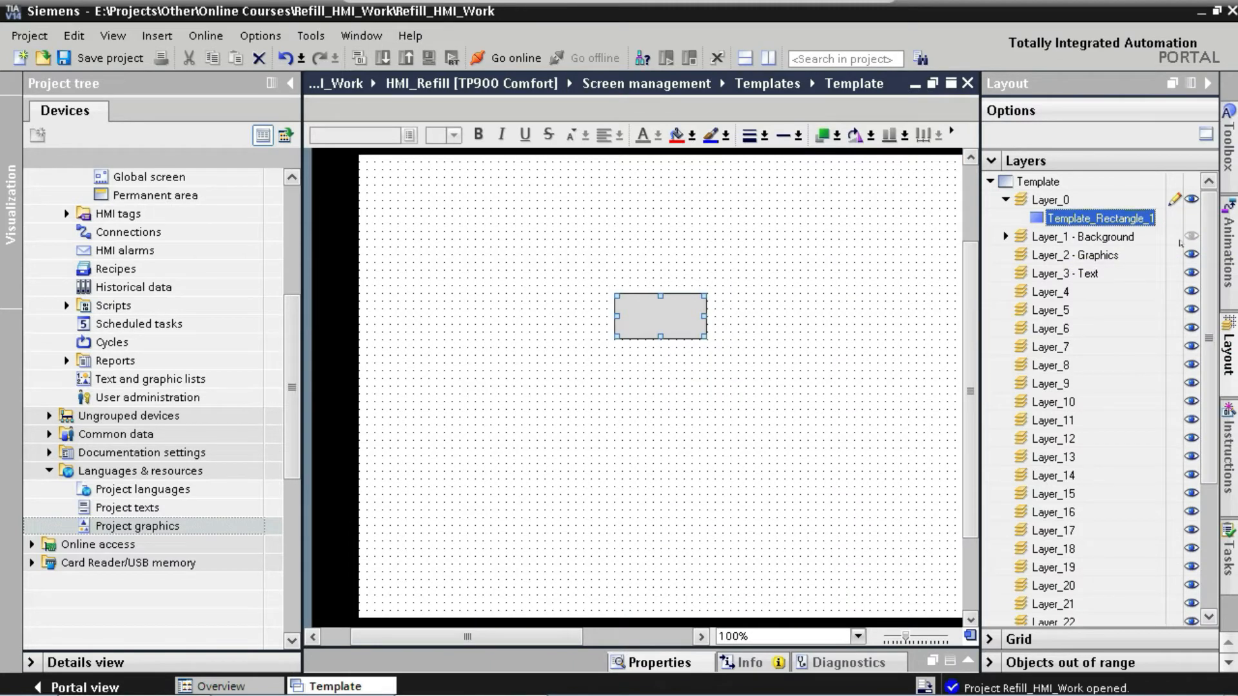
# - Assign the rectangle to Layer_2 - Graphics and show the Layer_1 - Background layer again
pyautogui.click(664, 310)
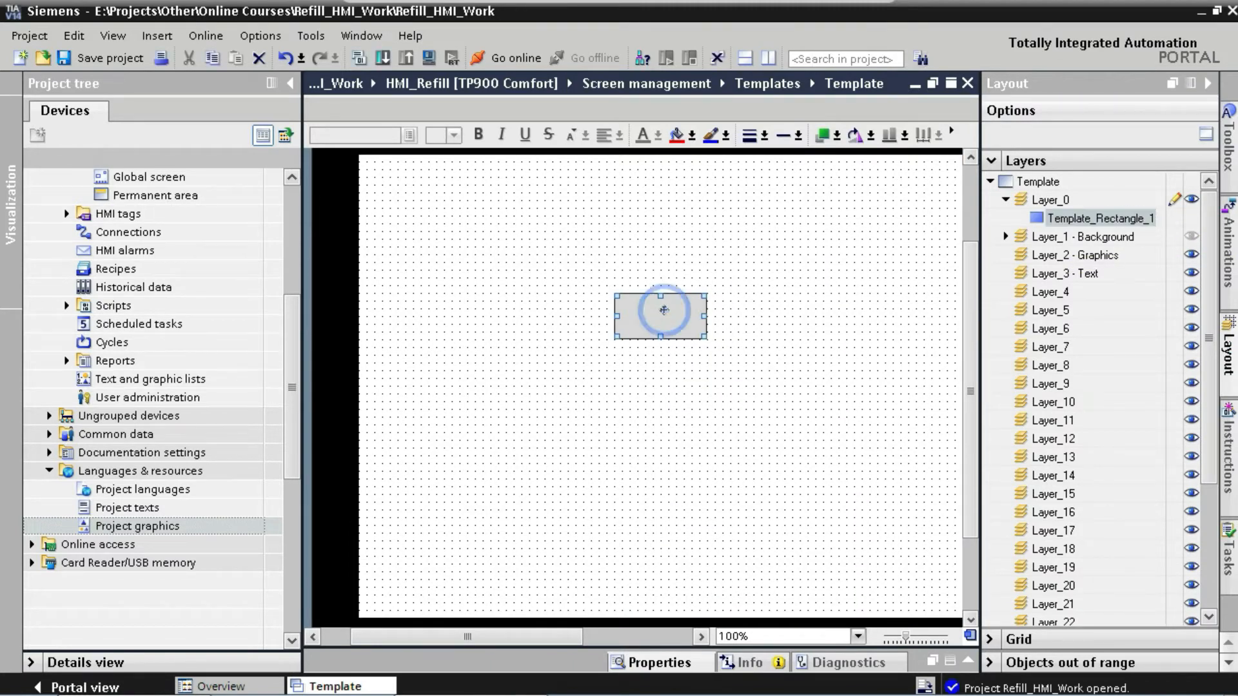
pyautogui.click(968, 663)
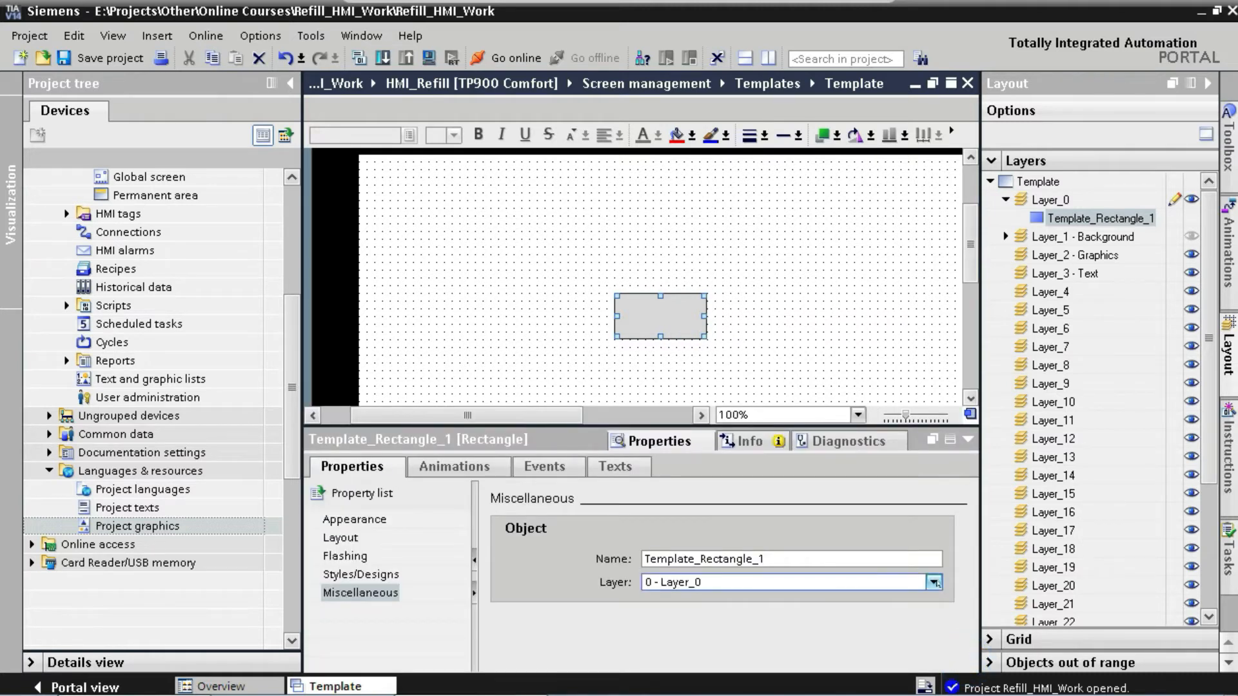
pyautogui.click(933, 582)
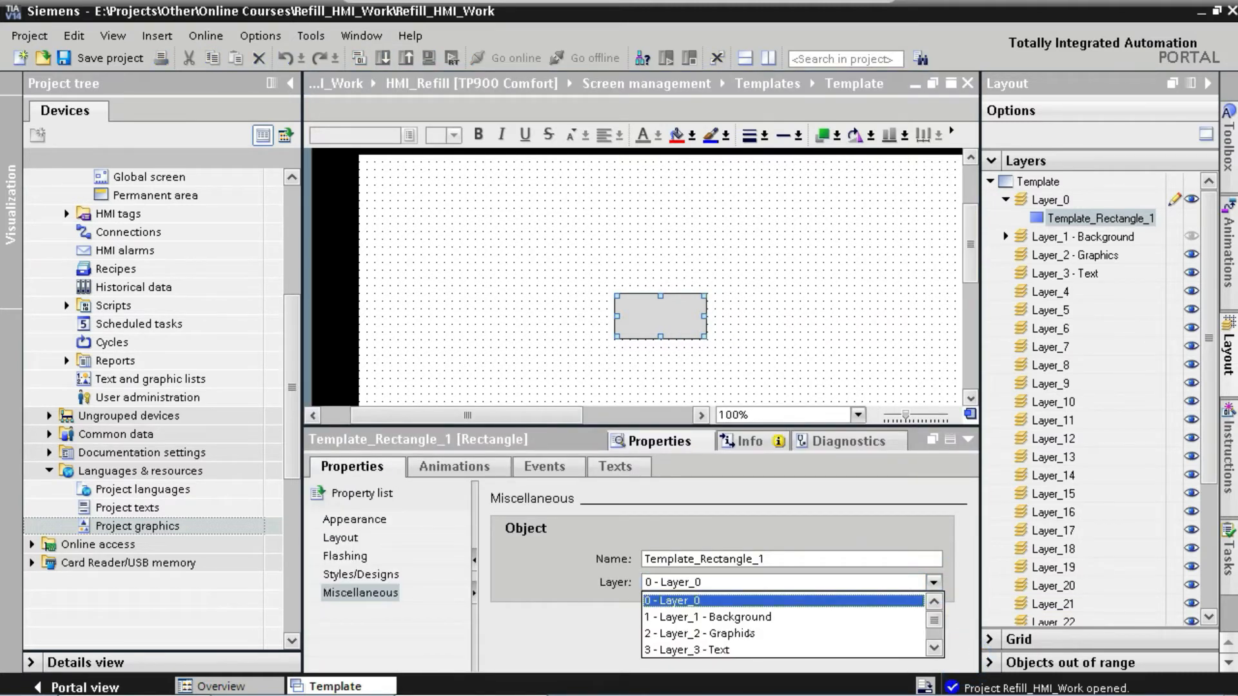
pyautogui.click(741, 635)
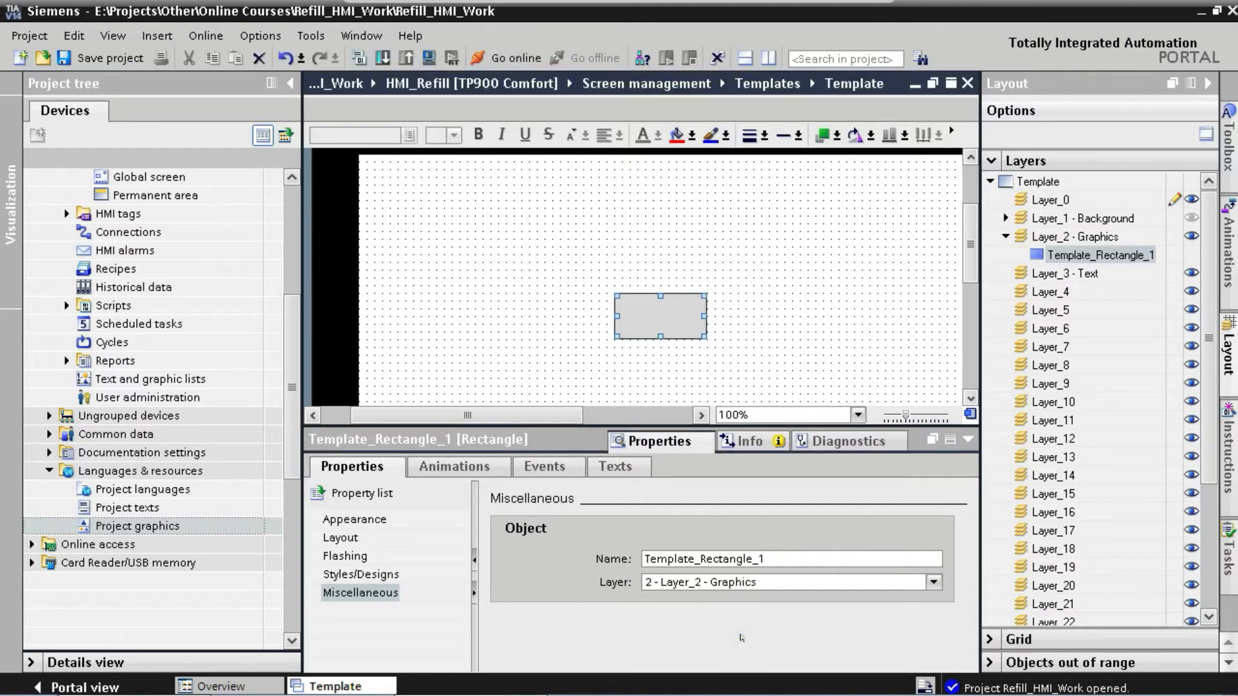
pyautogui.click(1192, 218)
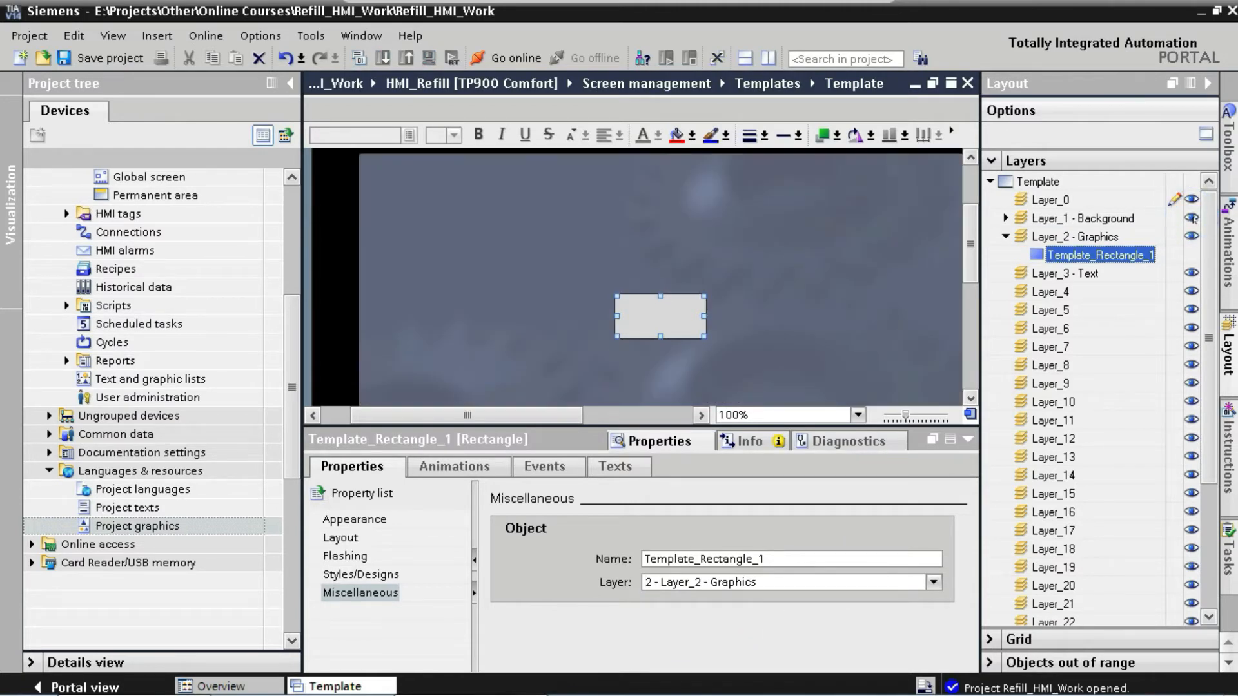
# - Collapse the layer overview and set the rectangle's border width to 0
pyautogui.click(1207, 83)
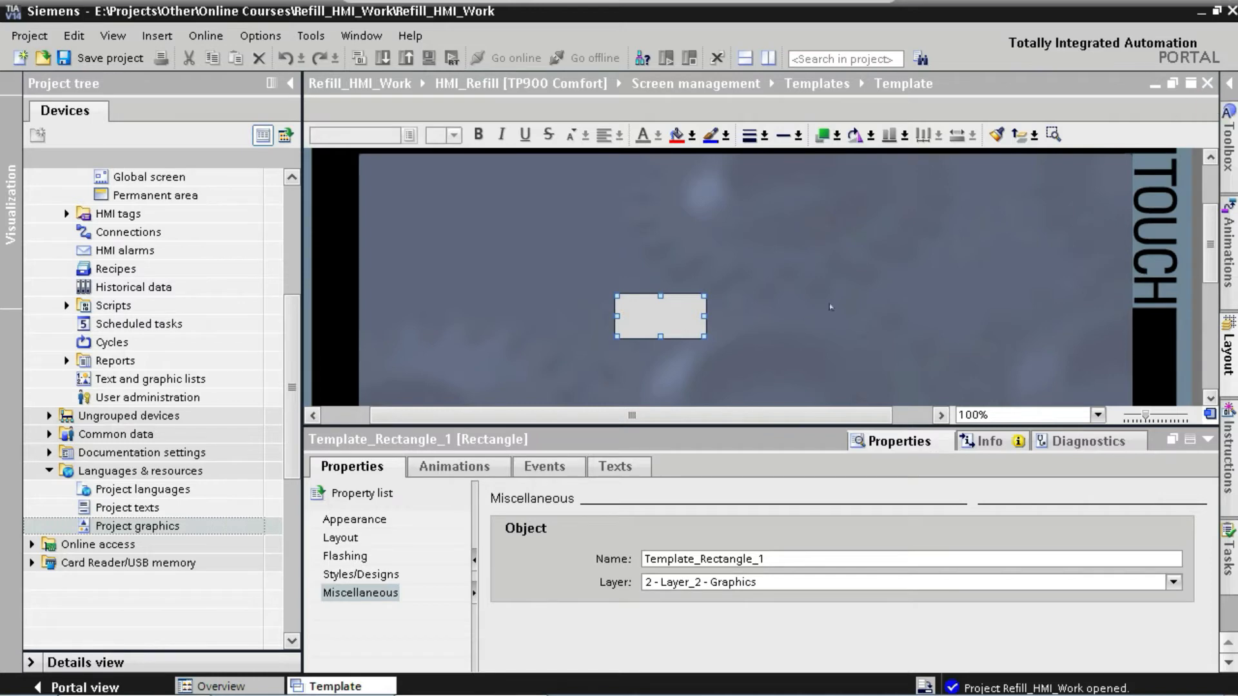
pyautogui.click(370, 521)
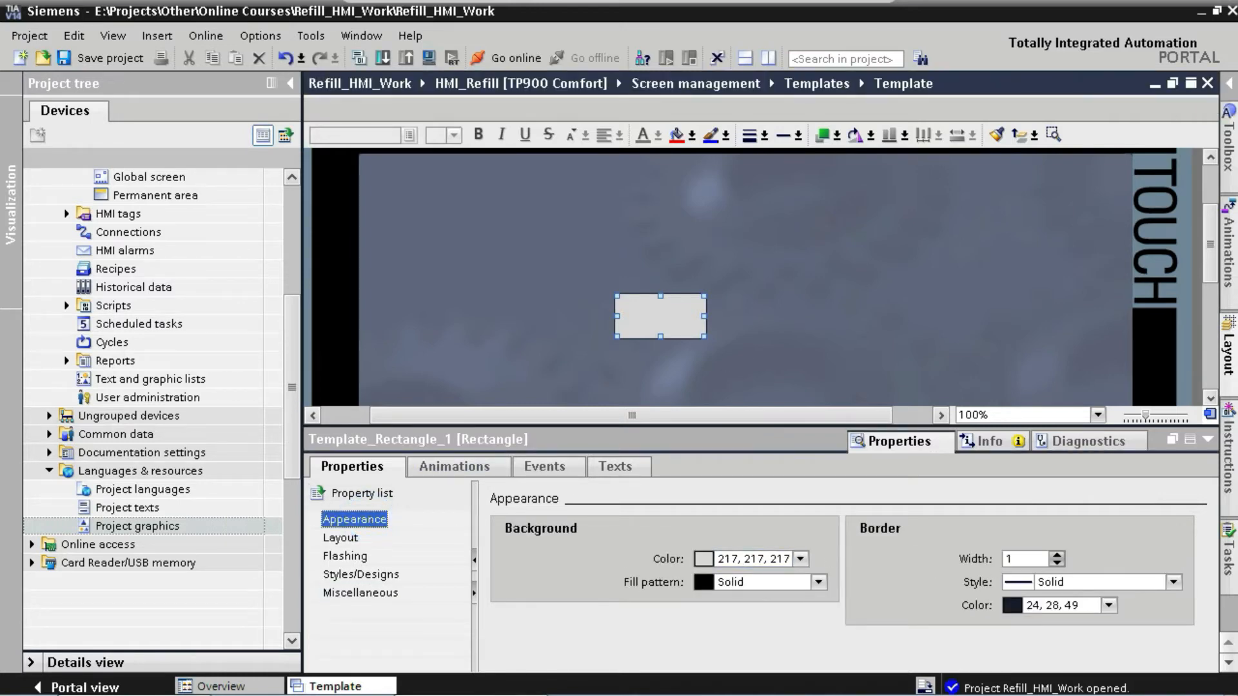
pyautogui.doubleClick(1015, 559)
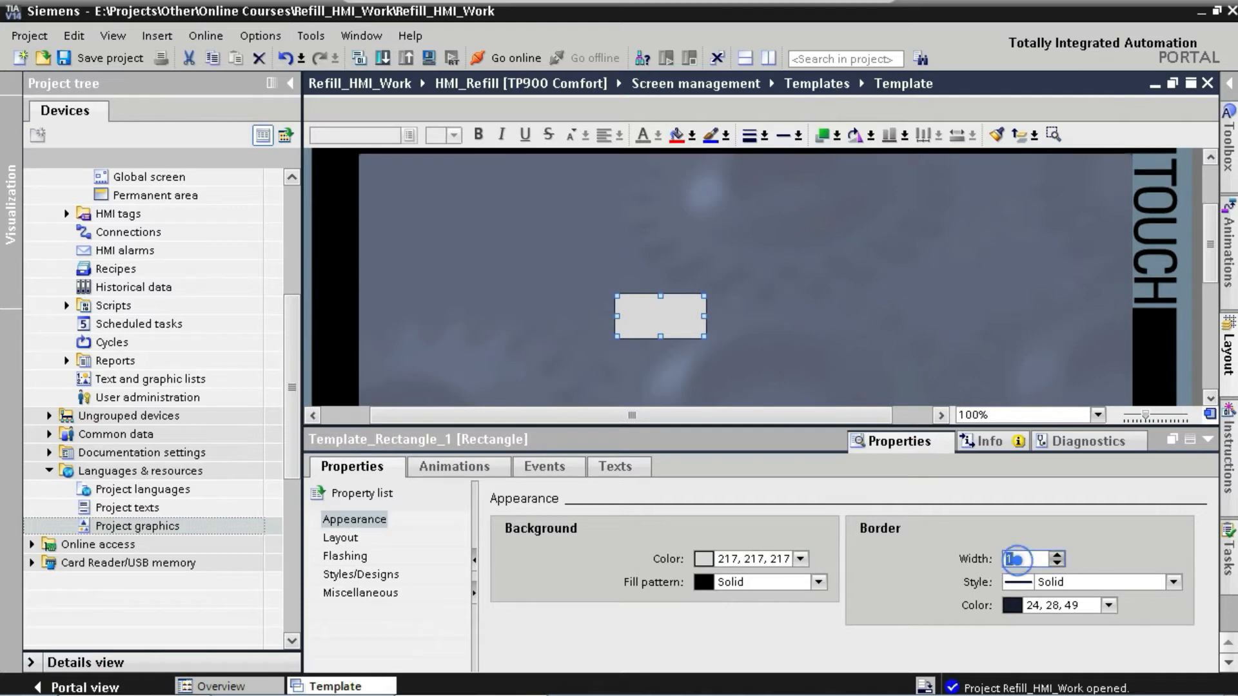
pyautogui.write('0')
pyautogui.press('Return')
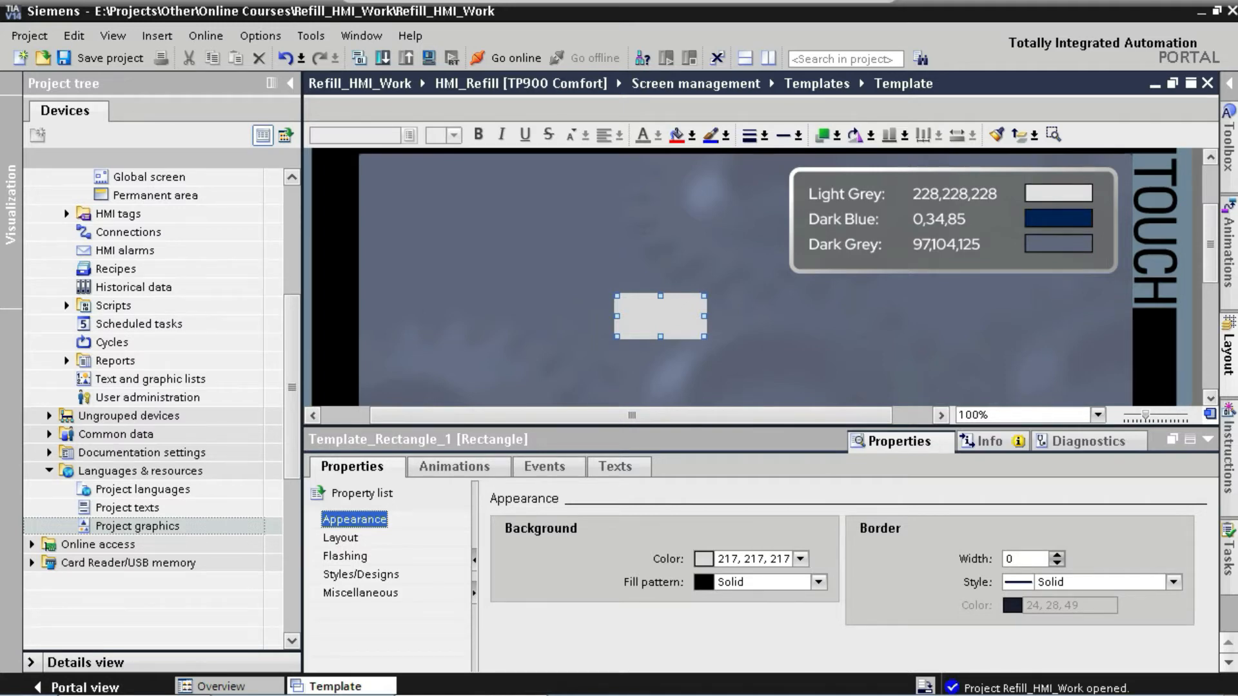
# - Define a custom light grey background color for the rectangle with RGB 228, 228, 228
pyautogui.click(801, 560)
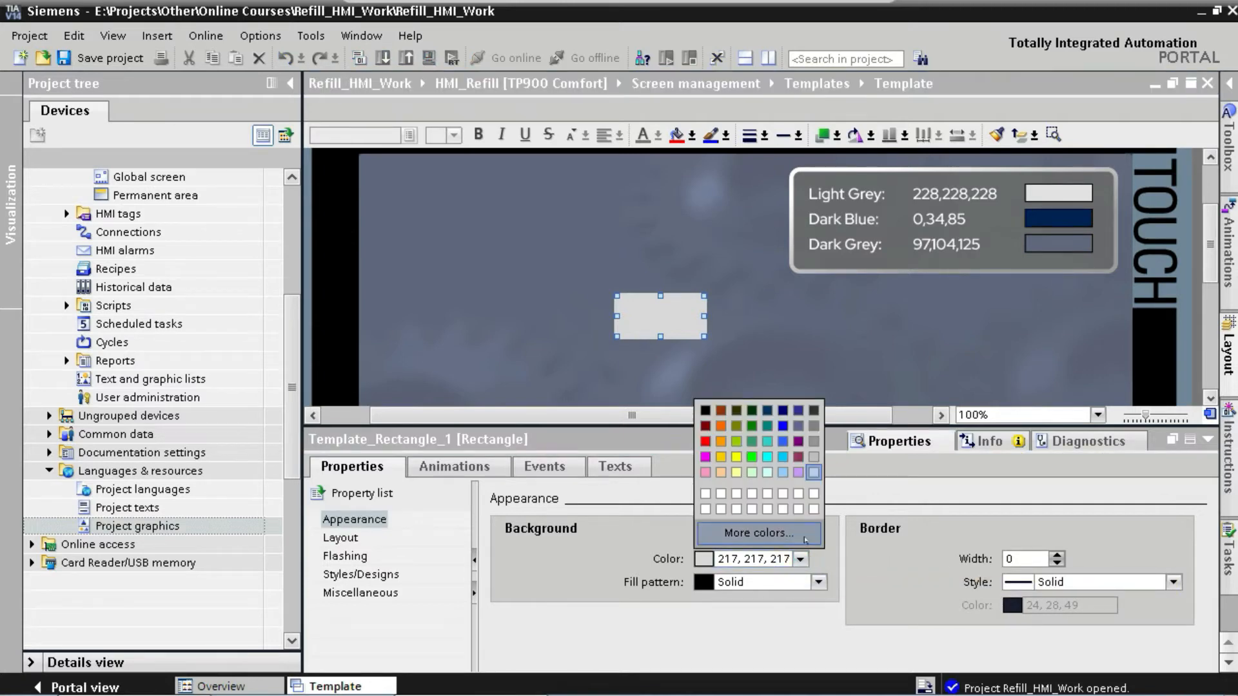
pyautogui.click(806, 540)
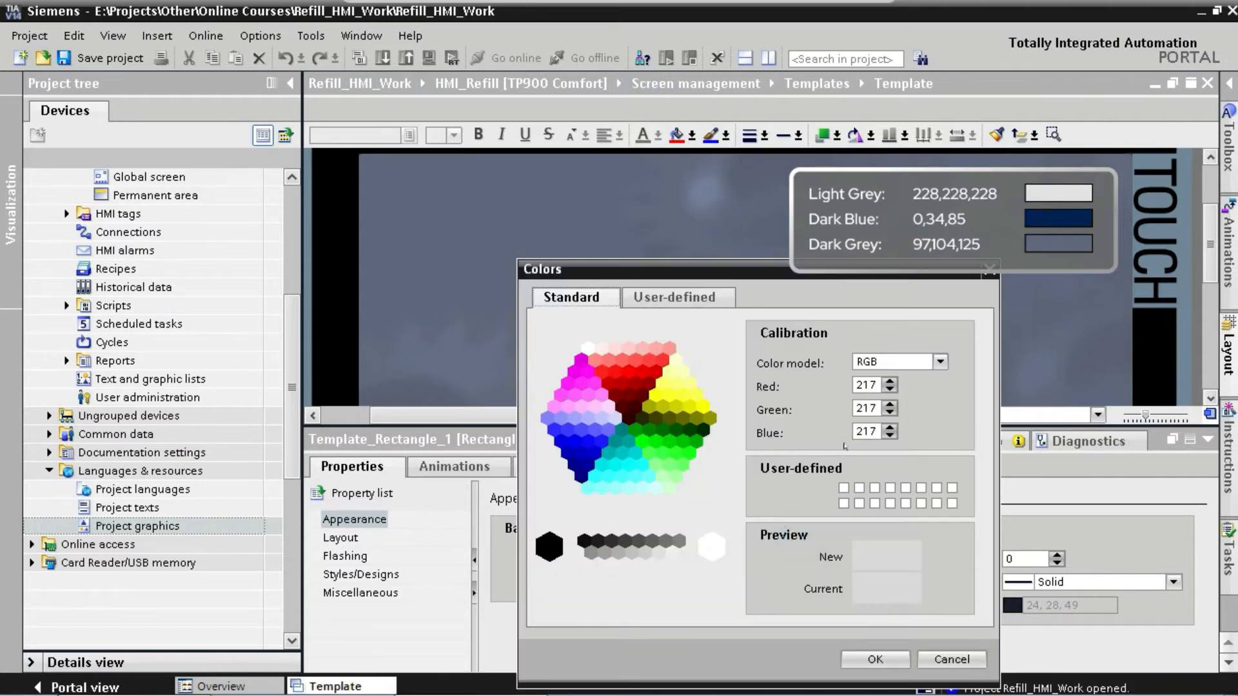
pyautogui.doubleClick(867, 385)
pyautogui.write('228')
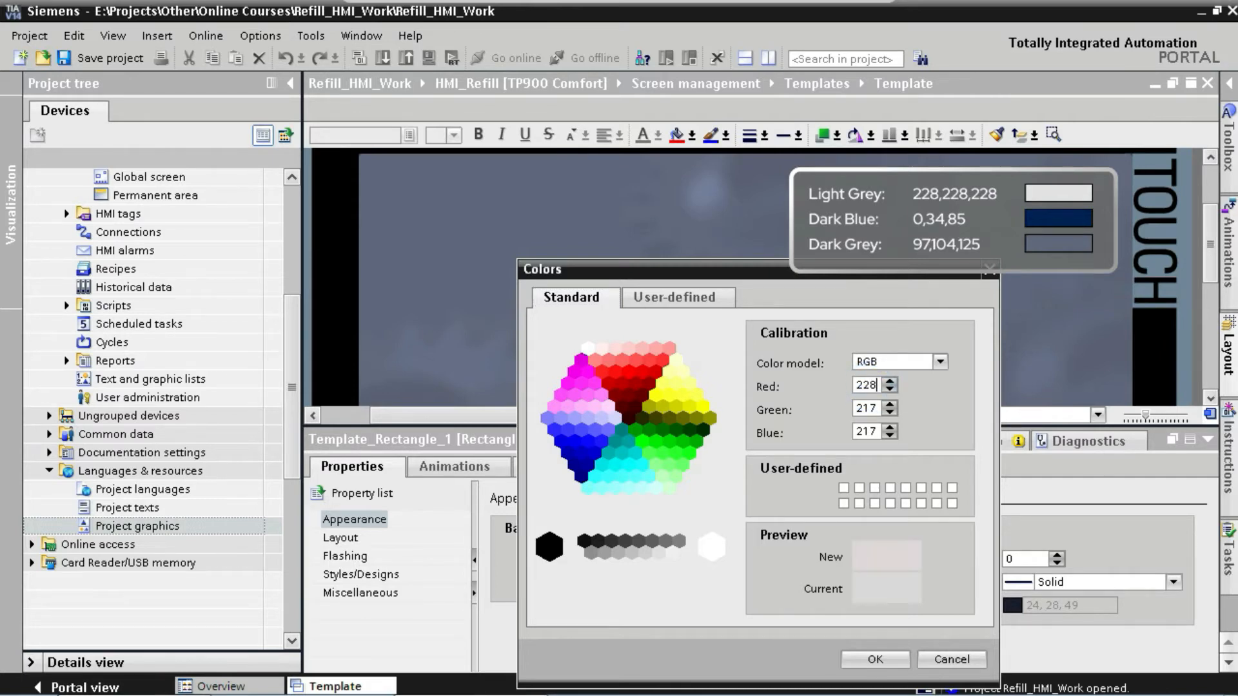
pyautogui.press('Tab')
pyautogui.write('228')
pyautogui.press('Tab')
pyautogui.write('228')
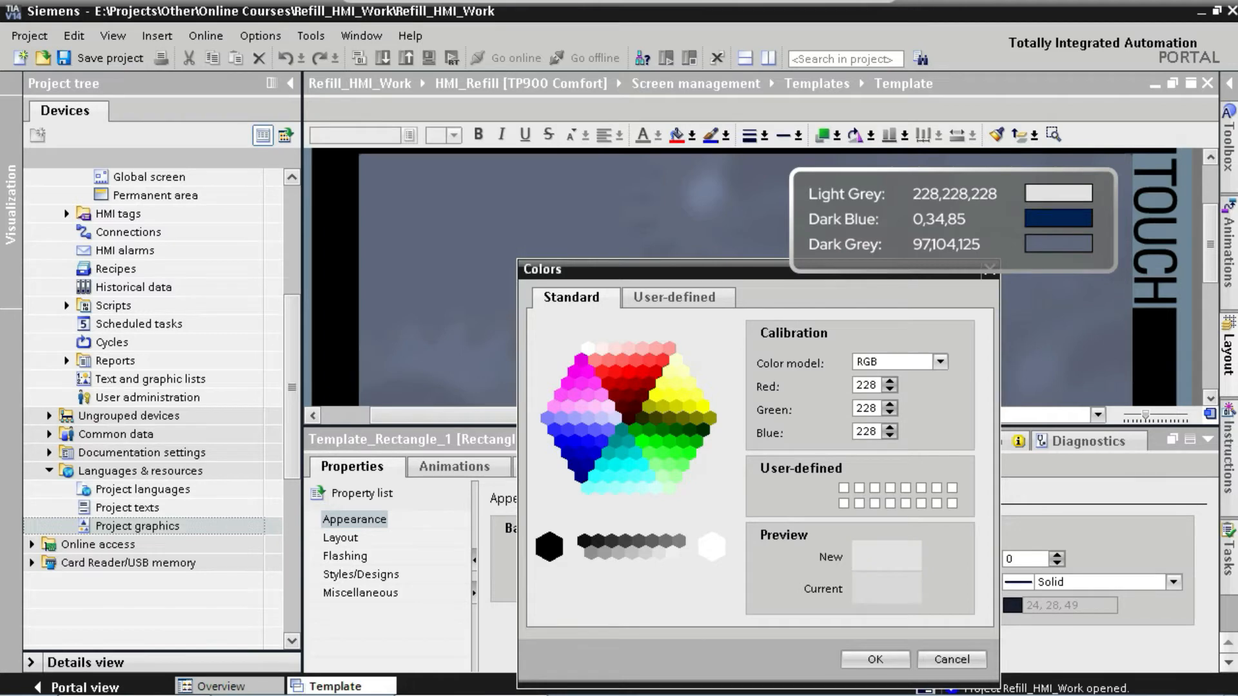
# - Store the light grey color 228, 228, 228 in the first user-defined color slot
pyautogui.click(843, 489)
pyautogui.click(843, 489)
pyautogui.click(887, 464)
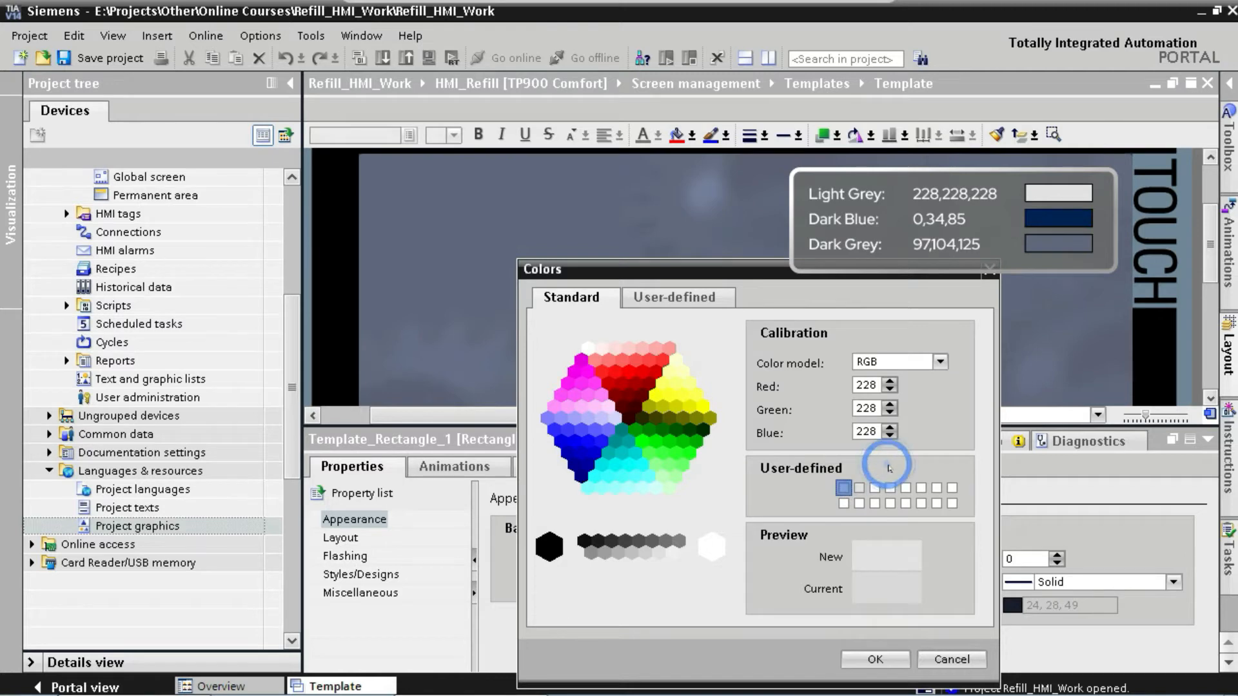
# - Define a dark blue with RGB 0, 34, 85 in the second user-defined color slot
pyautogui.click(861, 489)
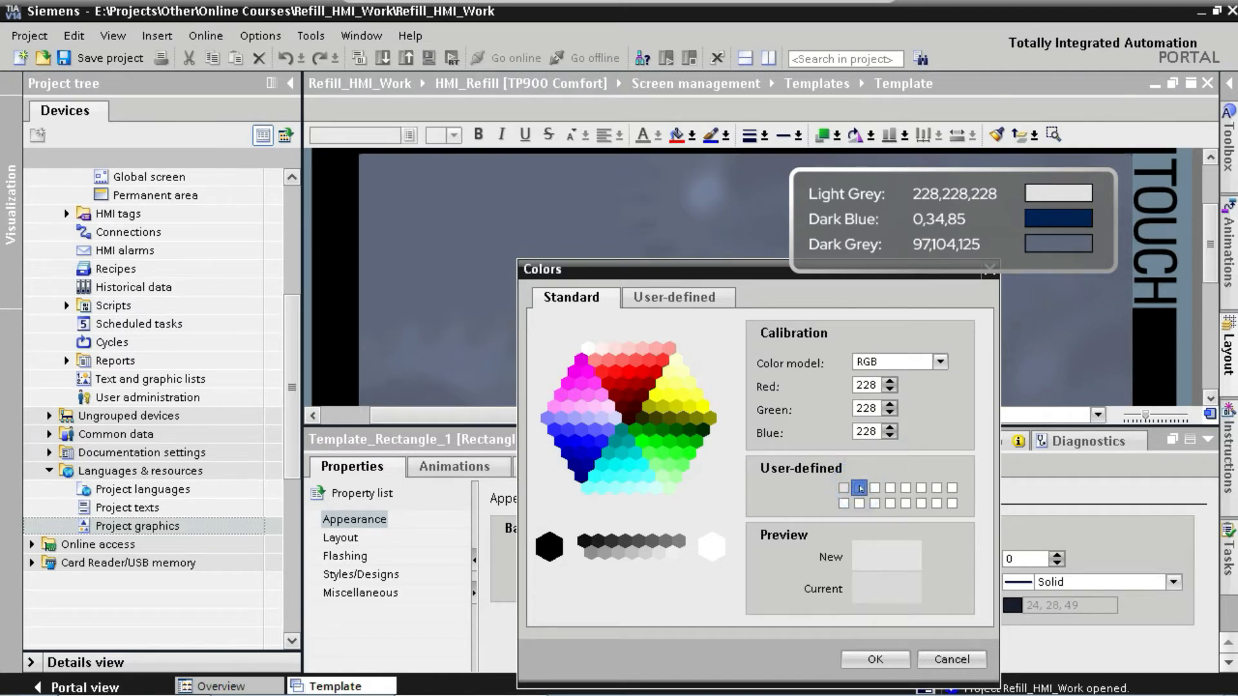
pyautogui.doubleClick(866, 385)
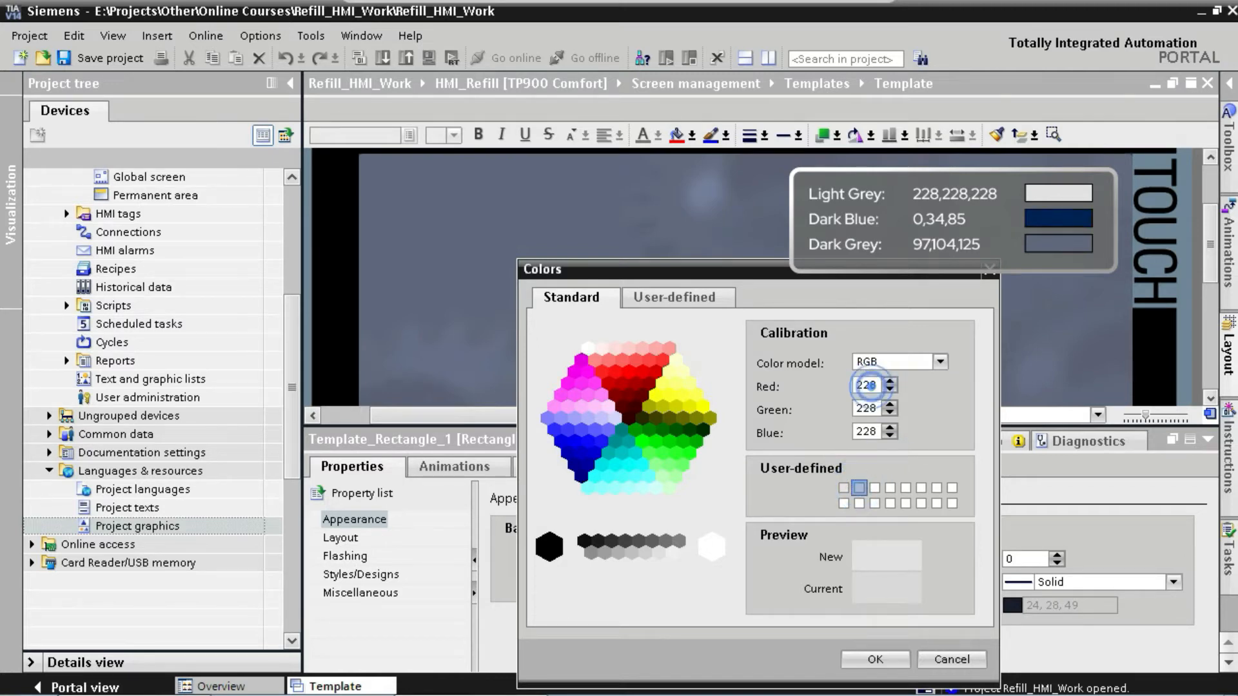
pyautogui.write('0')
pyautogui.press('Tab')
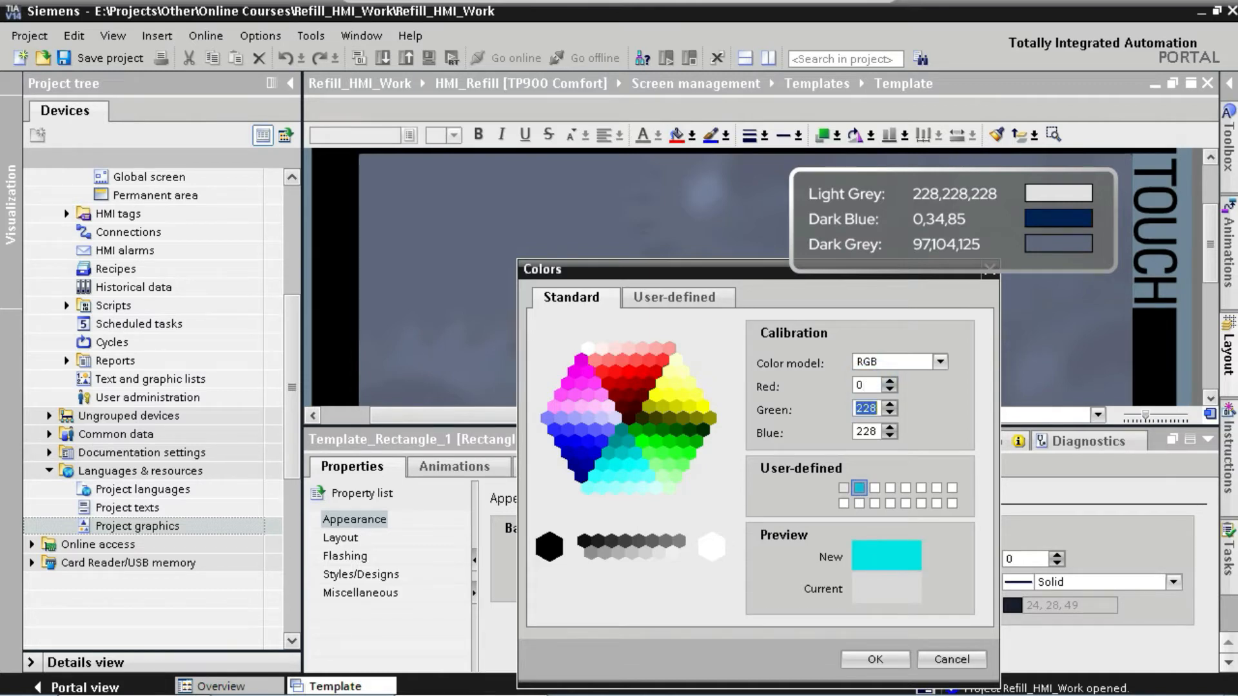
pyautogui.write('34')
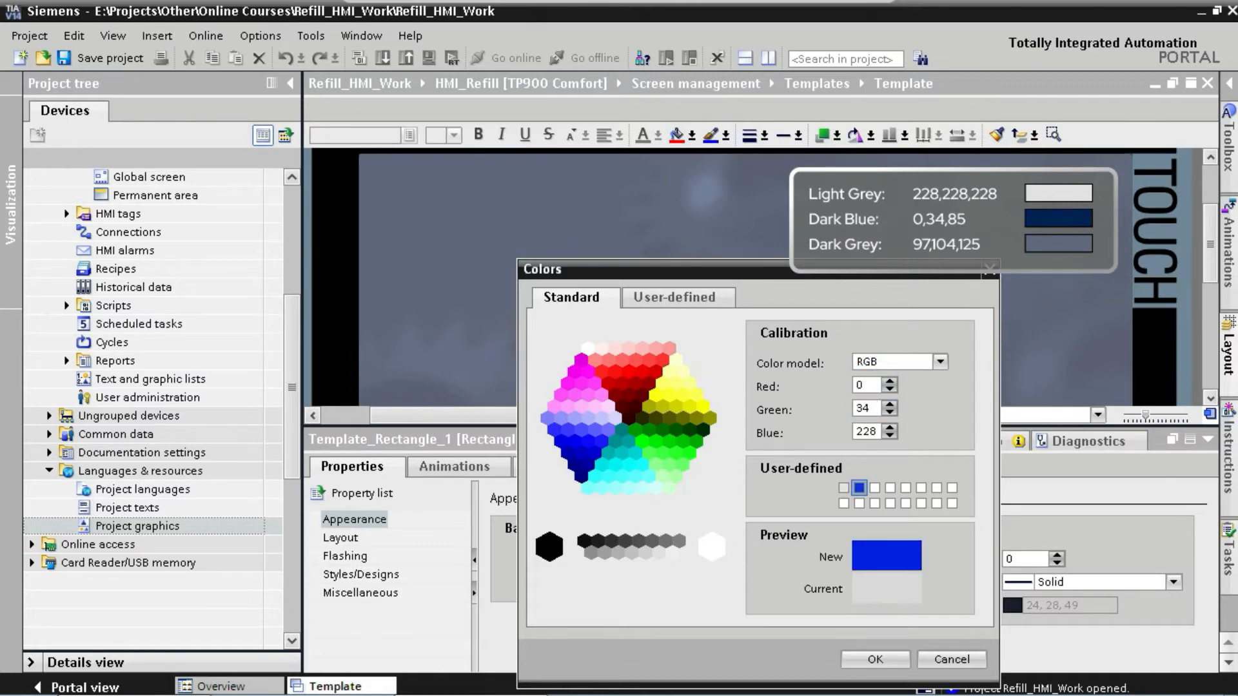
pyautogui.press('Tab')
pyautogui.write('85')
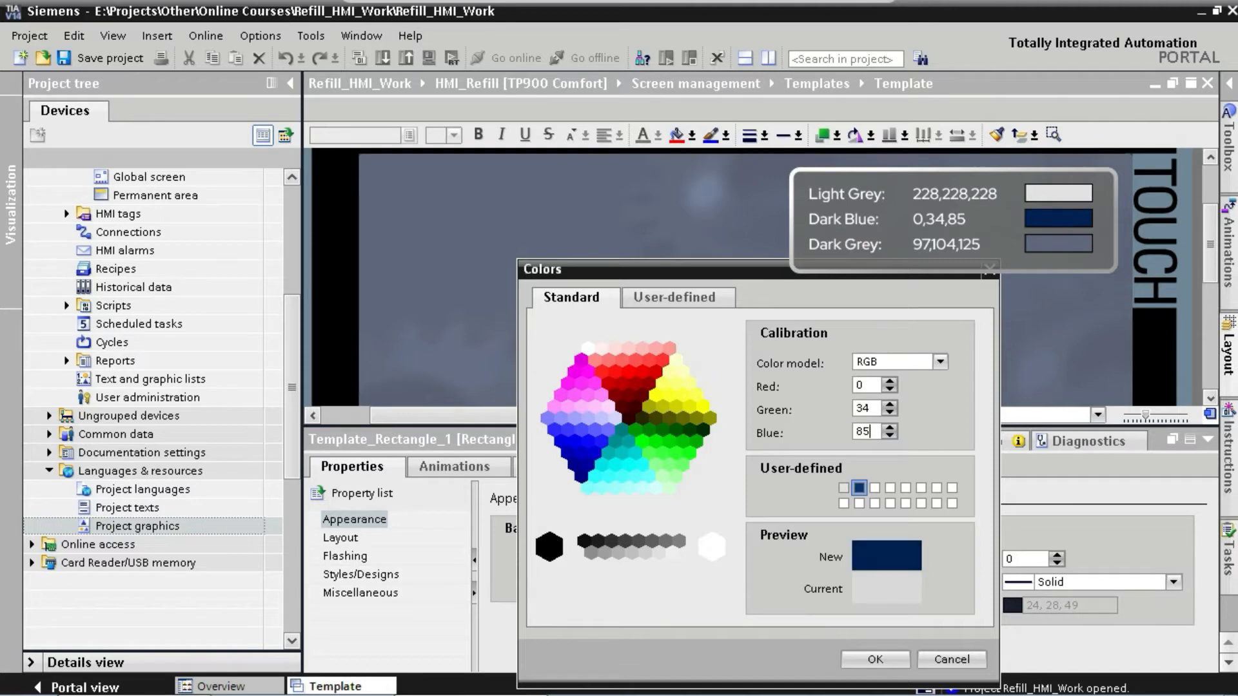
# - Define a dark grey with RGB 97, 104, 125 in the third user-defined color slot and accept the colors
pyautogui.click(874, 488)
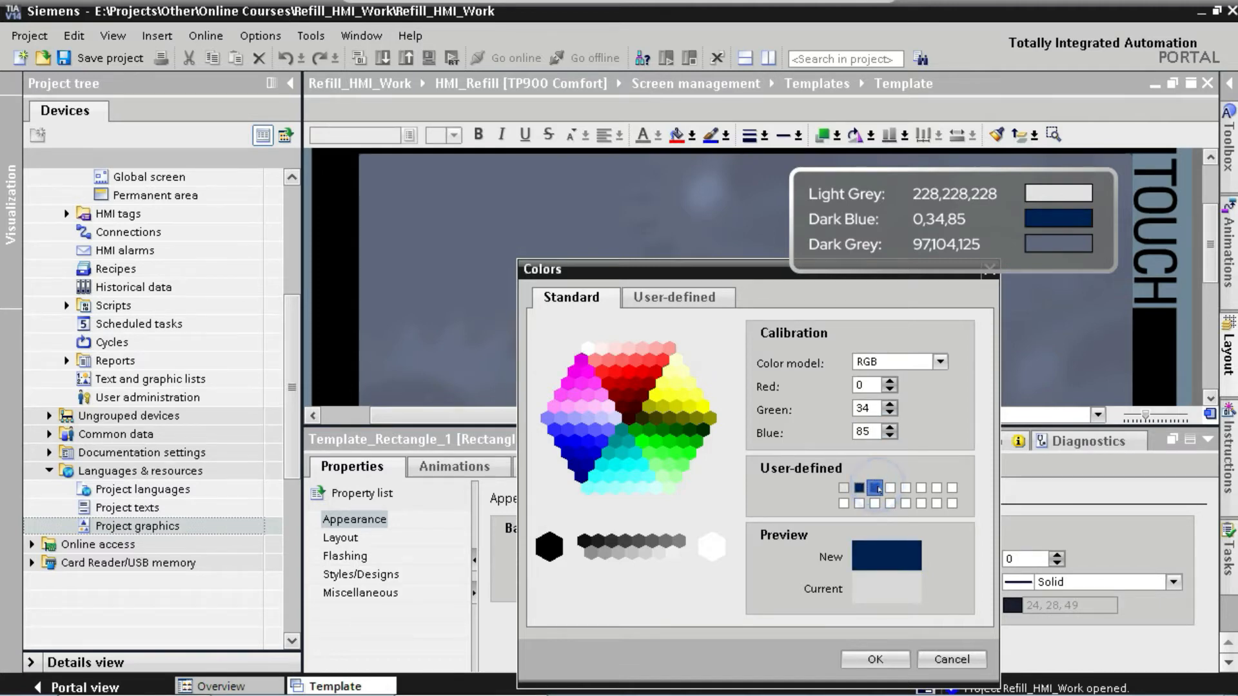
pyautogui.doubleClick(862, 385)
pyautogui.write('97')
pyautogui.press('Tab')
pyautogui.write('104')
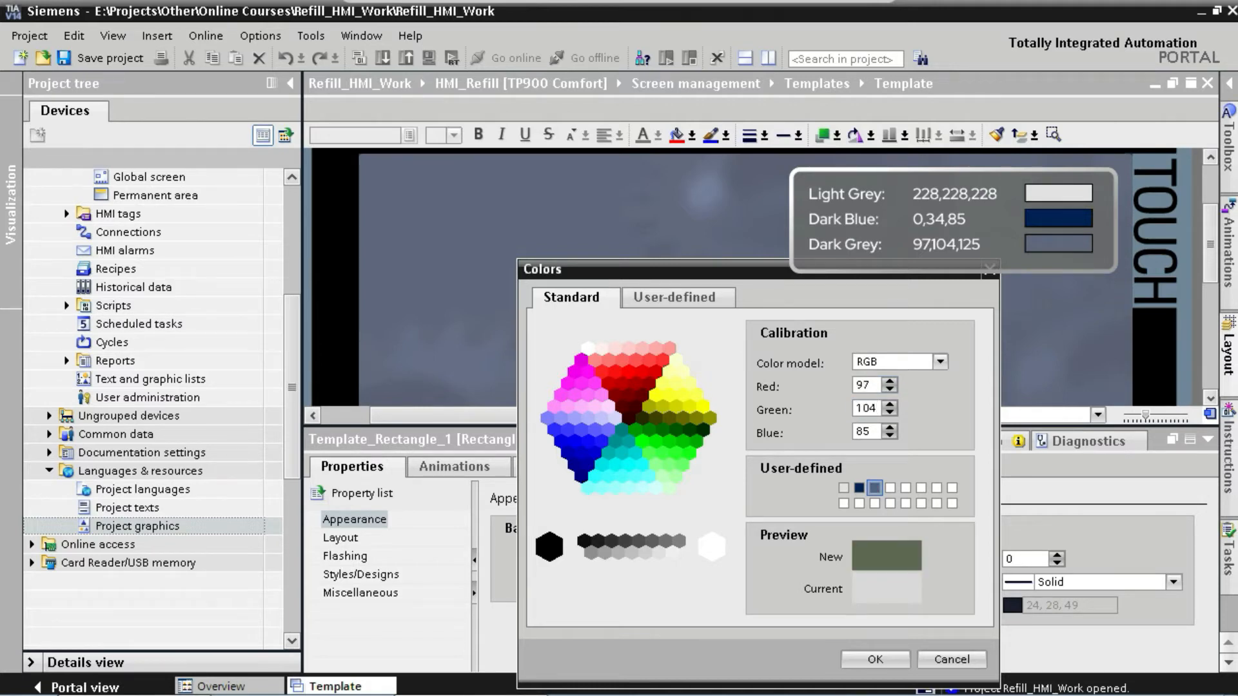
pyautogui.press('Tab')
pyautogui.write('125')
pyautogui.click(867, 657)
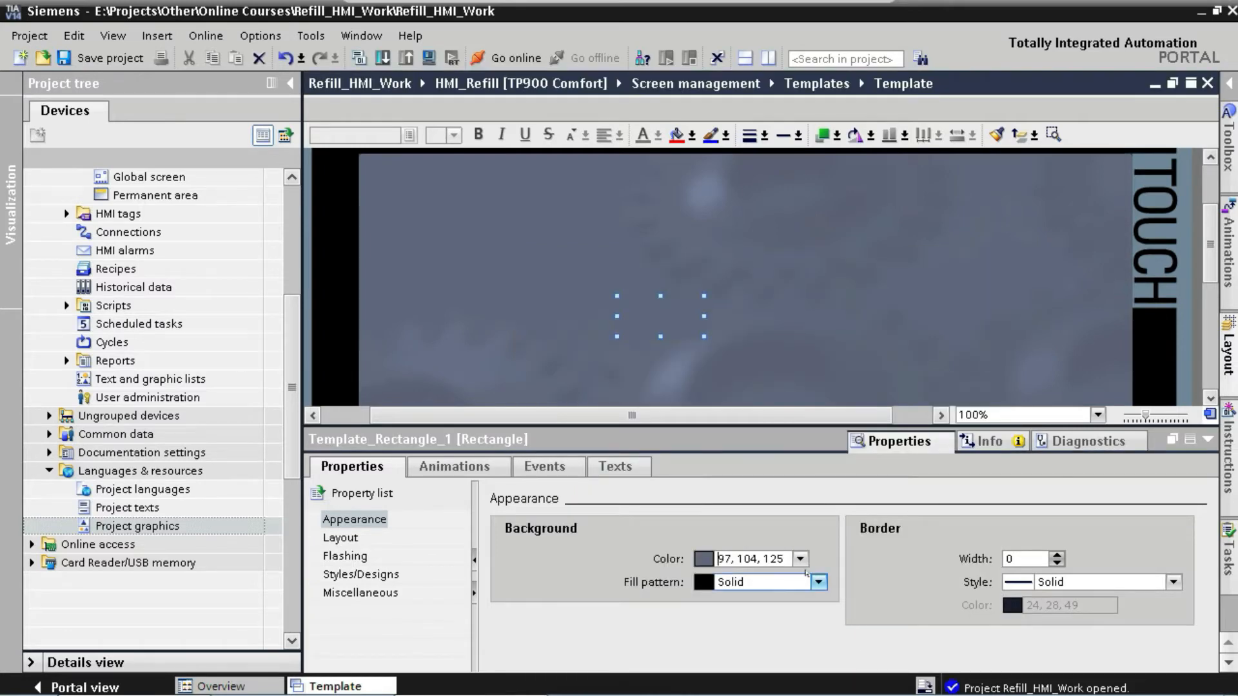
# - Apply the saved light grey 228, 228, 228 as the rectangle's background and set its size to 692 wide by 38 high
pyautogui.click(801, 559)
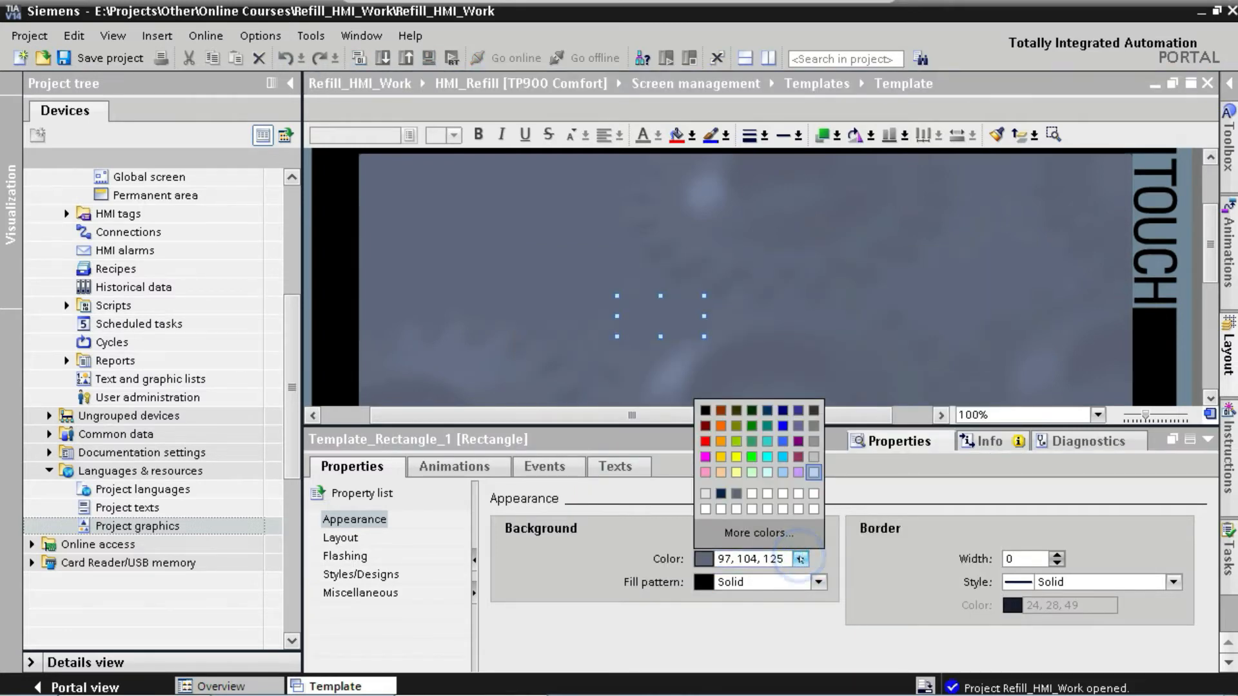
pyautogui.click(704, 494)
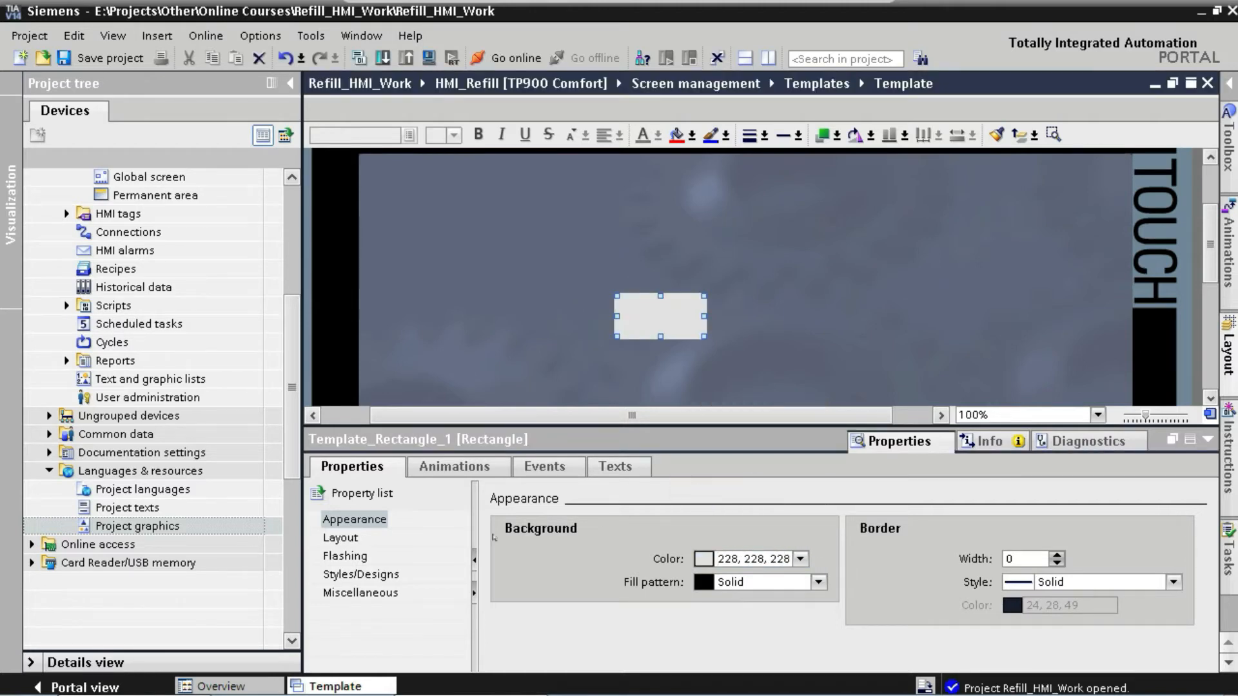
pyautogui.click(356, 543)
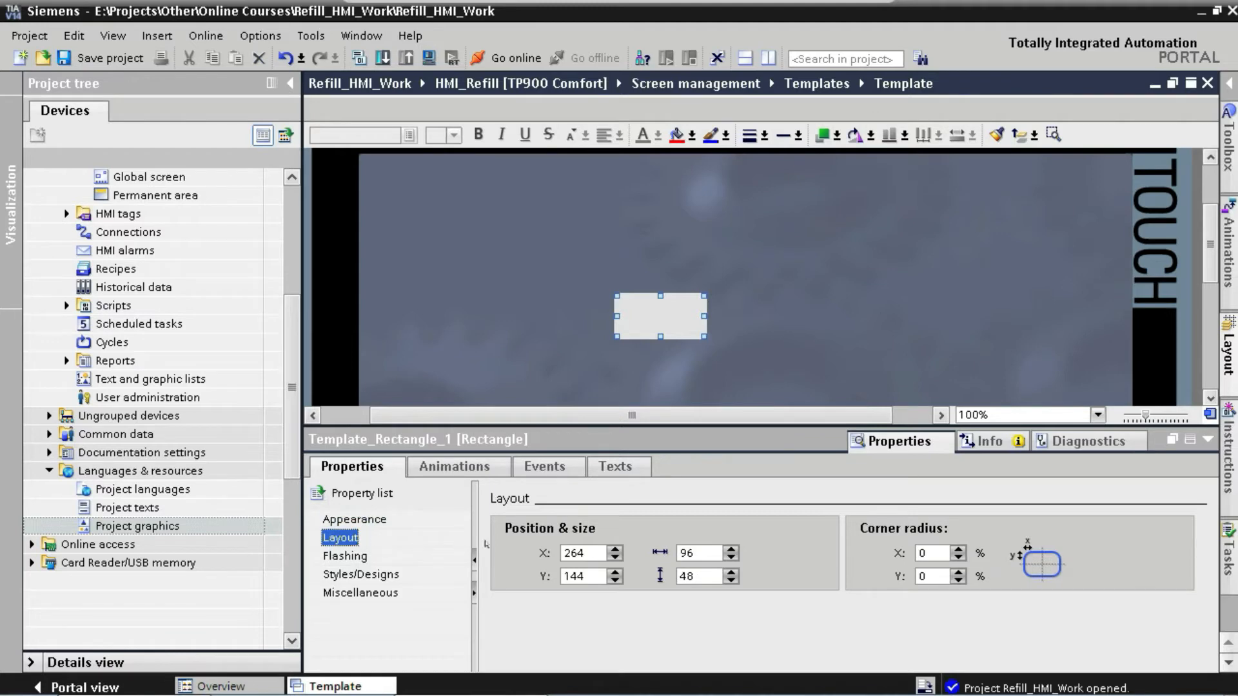
pyautogui.doubleClick(694, 552)
pyautogui.write('692')
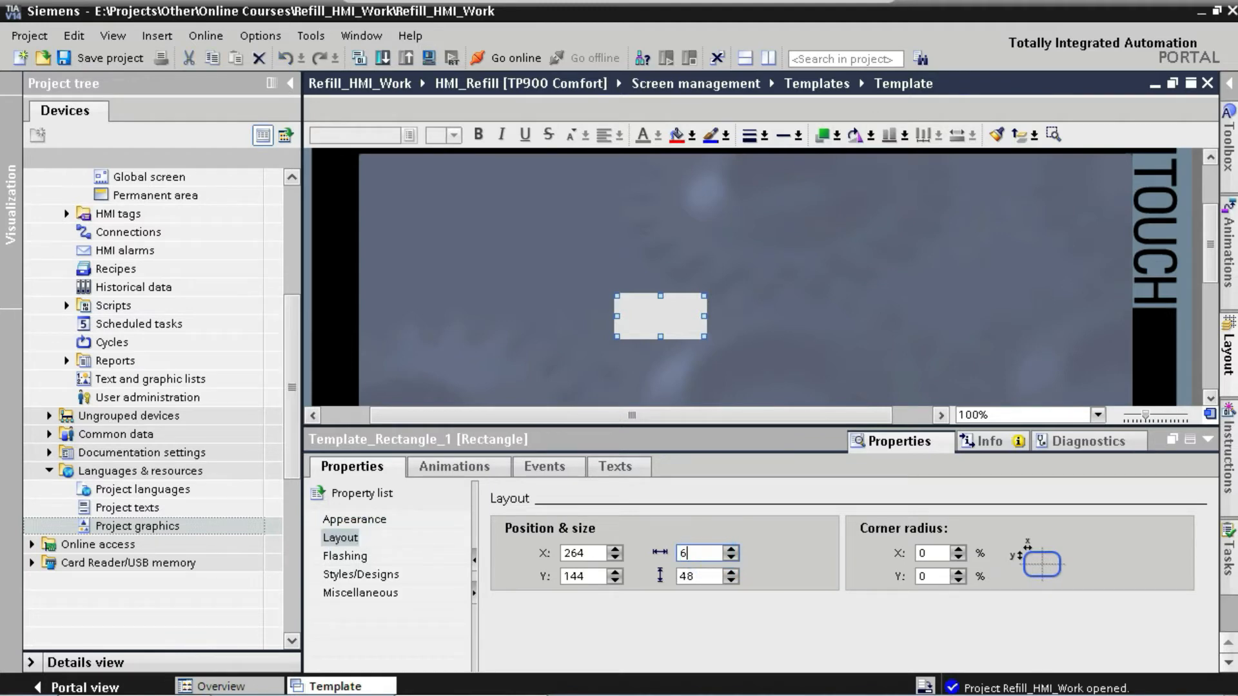
pyautogui.press('Tab')
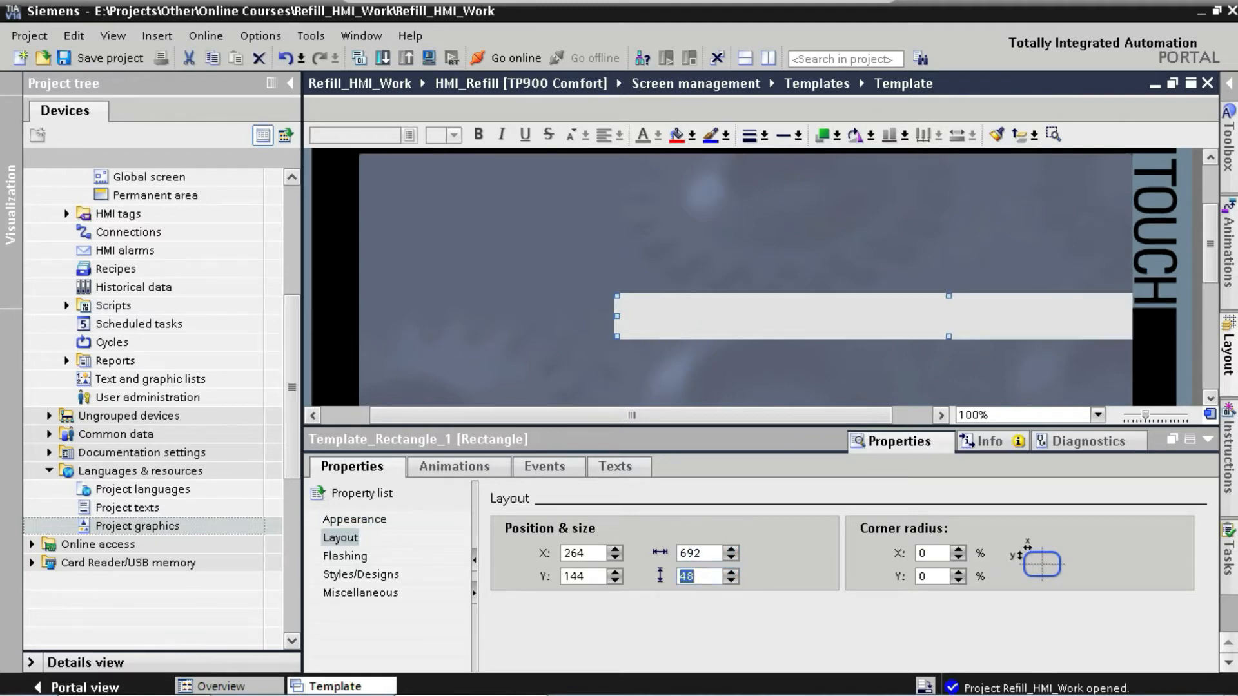
pyautogui.write('38')
pyautogui.press('Tab')
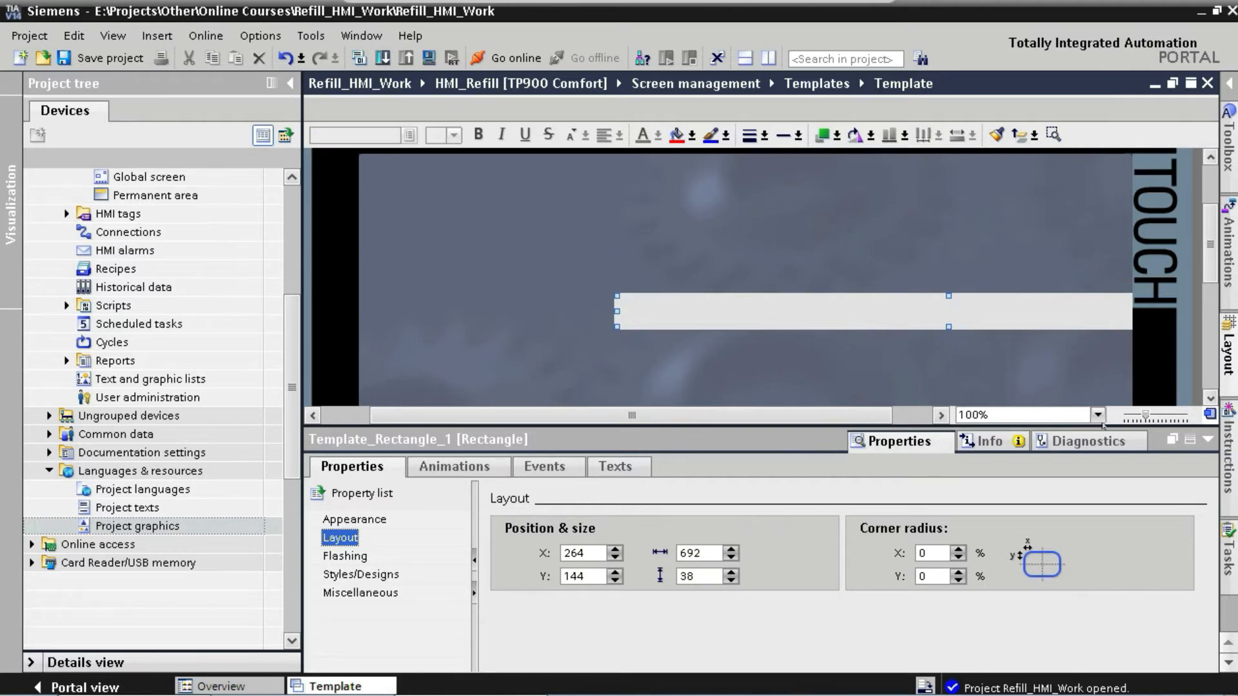
# - Examine the template's grid settings, including the layout mode and grid spacing
pyautogui.click(1229, 348)
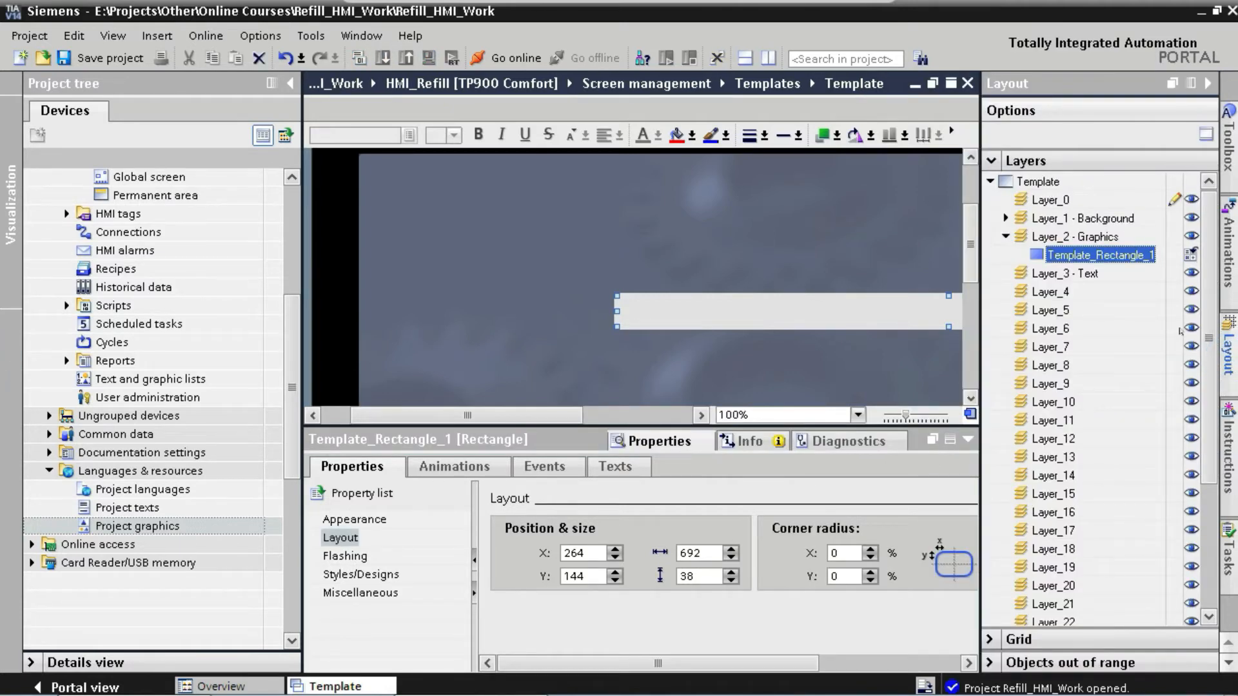
pyautogui.click(990, 639)
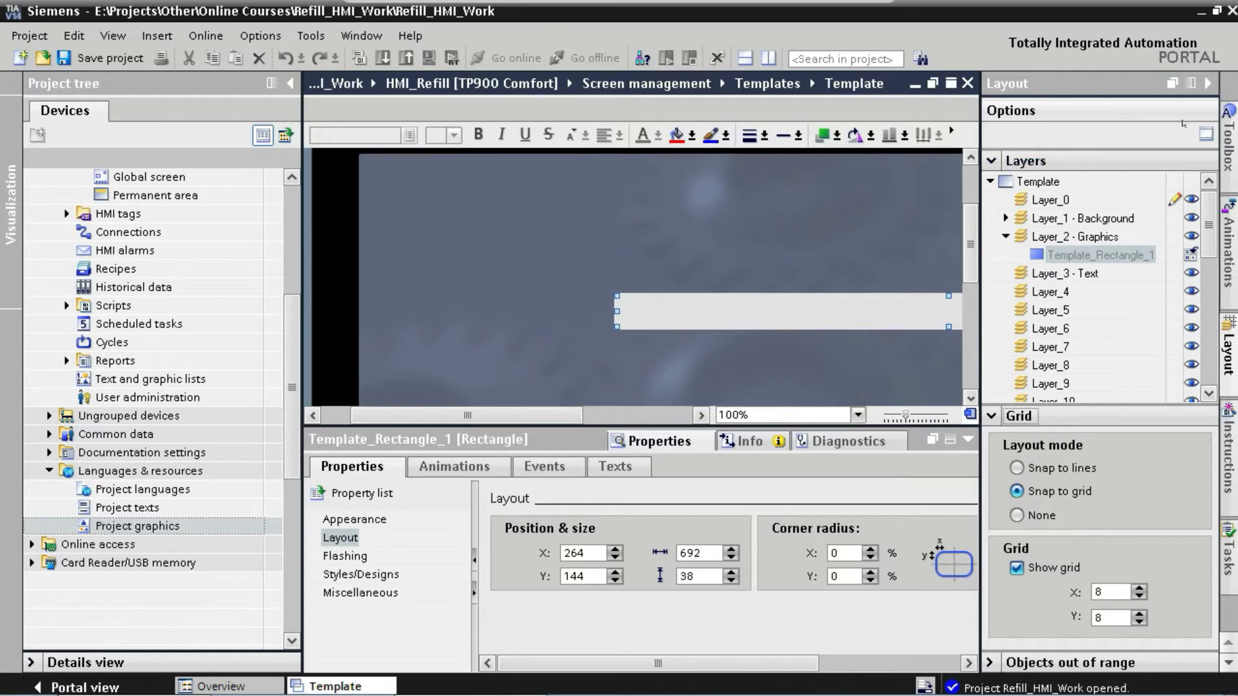
pyautogui.click(1208, 83)
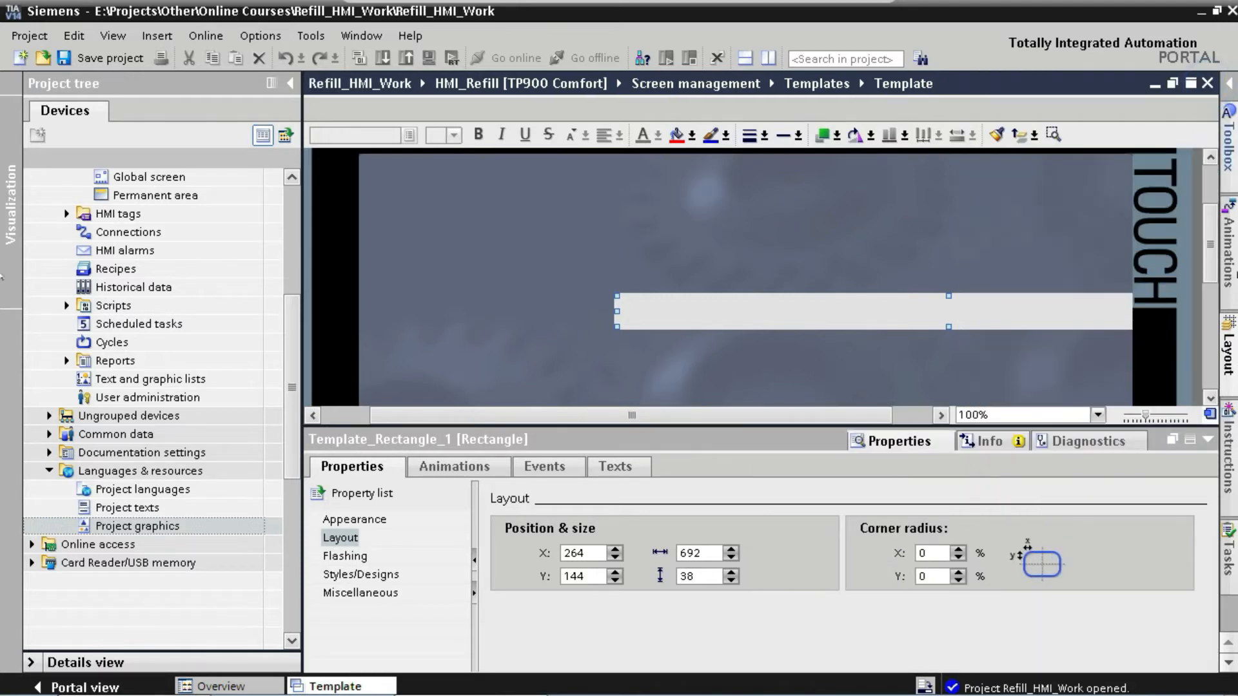
# - Move the light grey bar to the template's upper-left corner and place a copy below it at about X 48, Y 64
pyautogui.click(1208, 440)
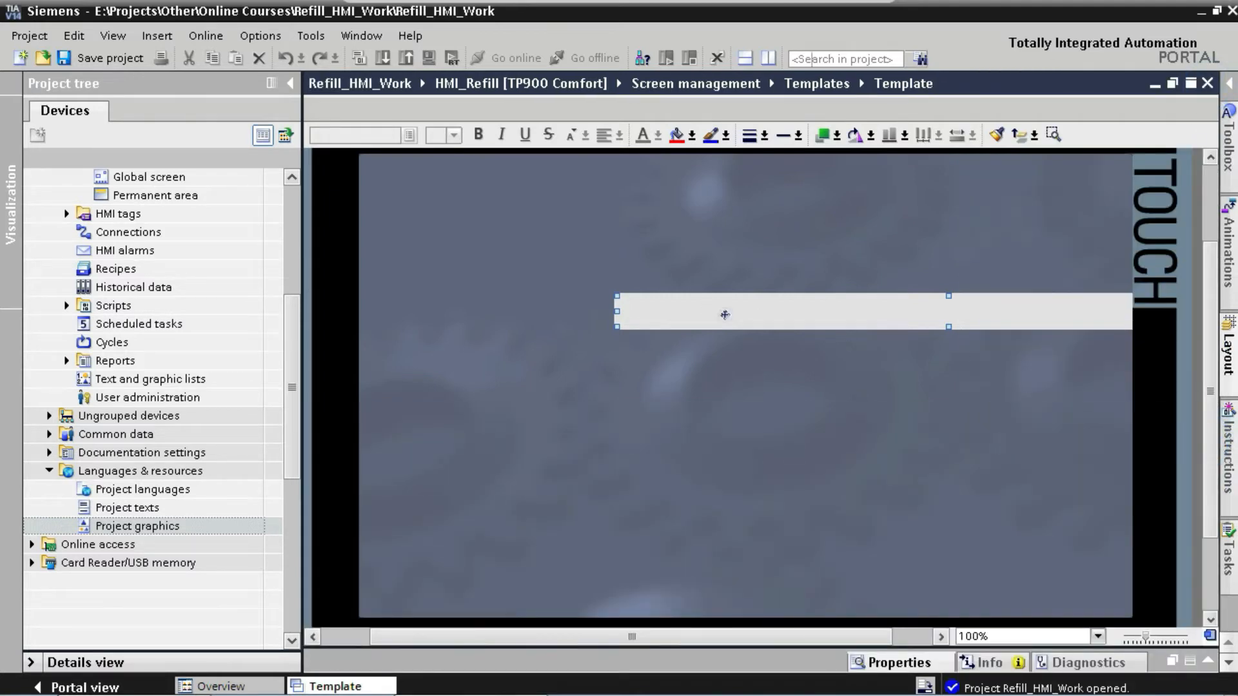
pyautogui.moveTo(724, 314); pyautogui.dragTo(472, 178)
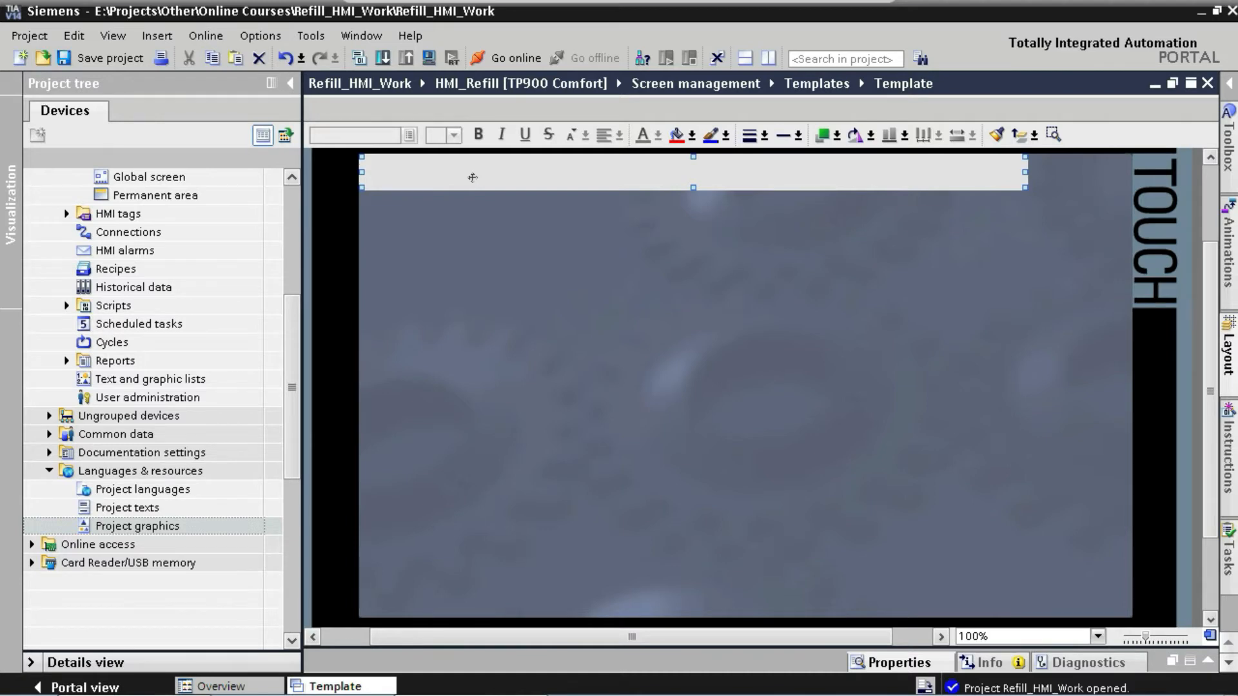
pyautogui.hotkey('ctrl', 'v')
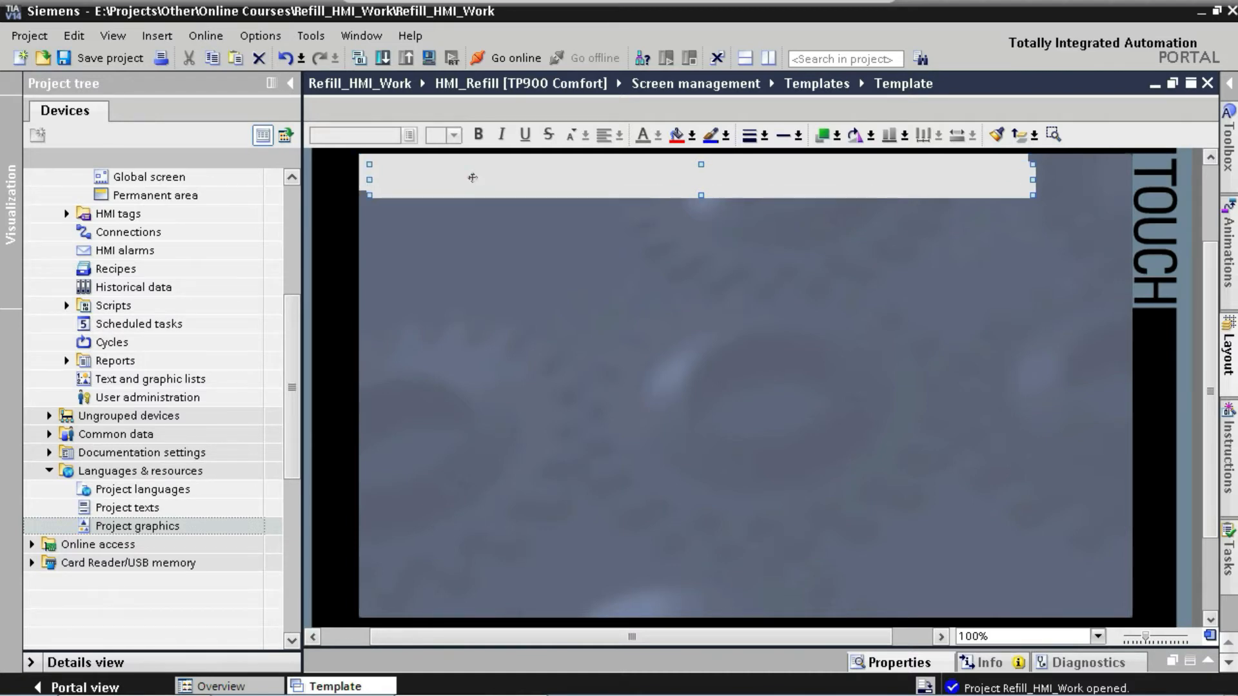
pyautogui.moveTo(472, 178); pyautogui.dragTo(512, 231)
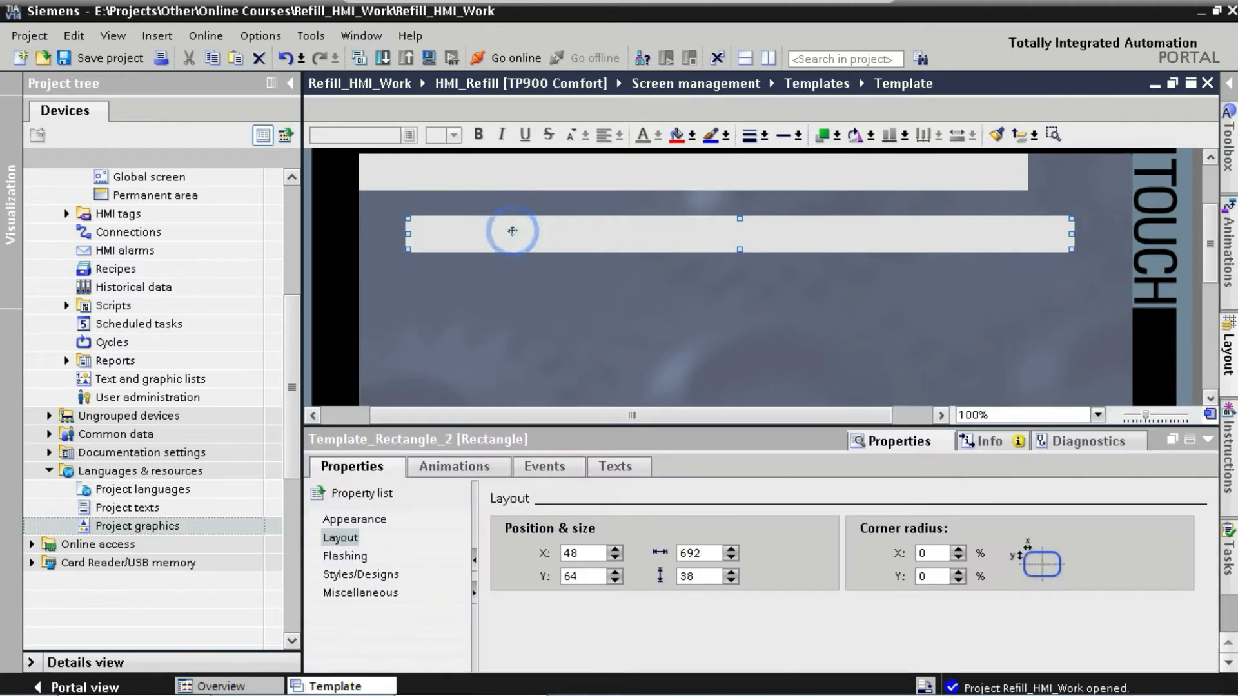
# - Resize the copied bar to 104 wide by 312 high and move it to the template's upper-right corner at X 696, Y 0
pyautogui.click(701, 553)
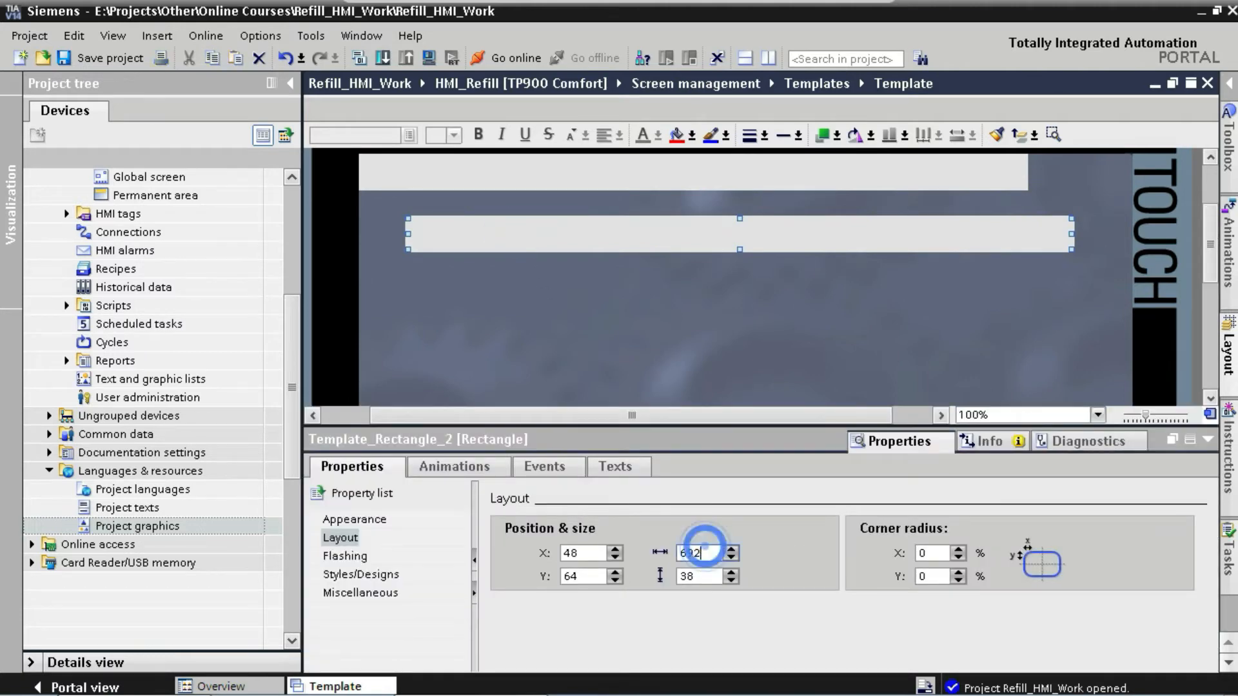
pyautogui.doubleClick(702, 553)
pyautogui.write('104')
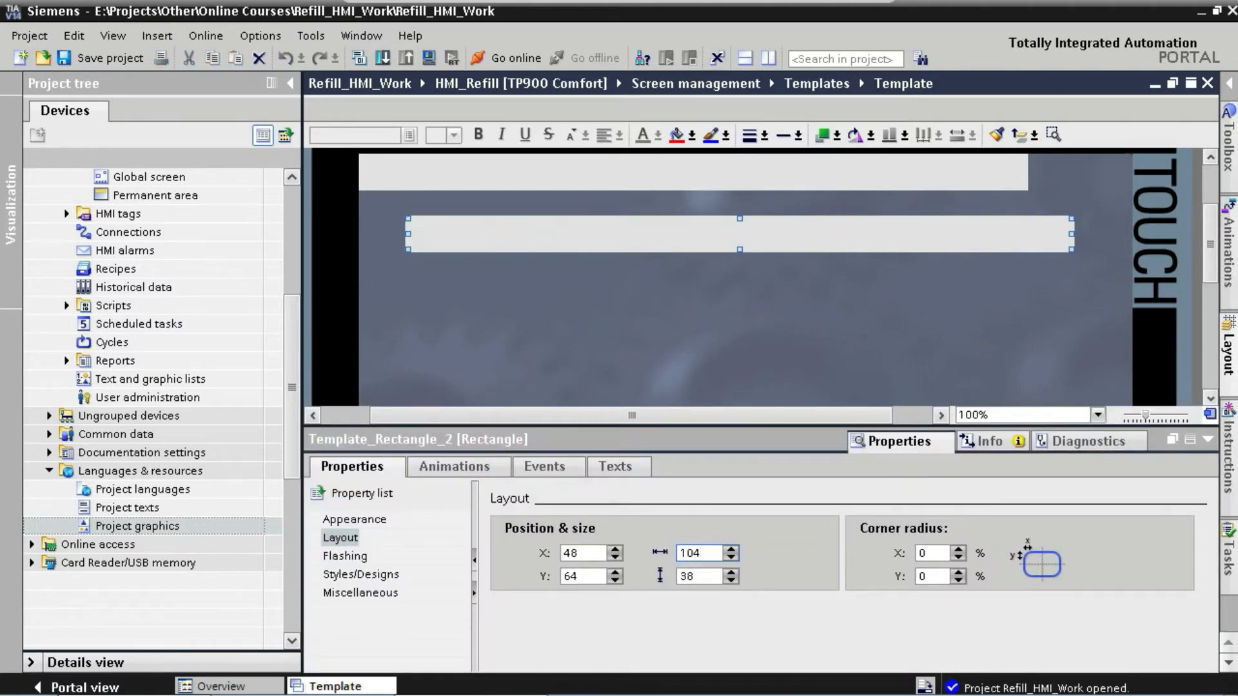
pyautogui.press('Tab')
pyautogui.write('312')
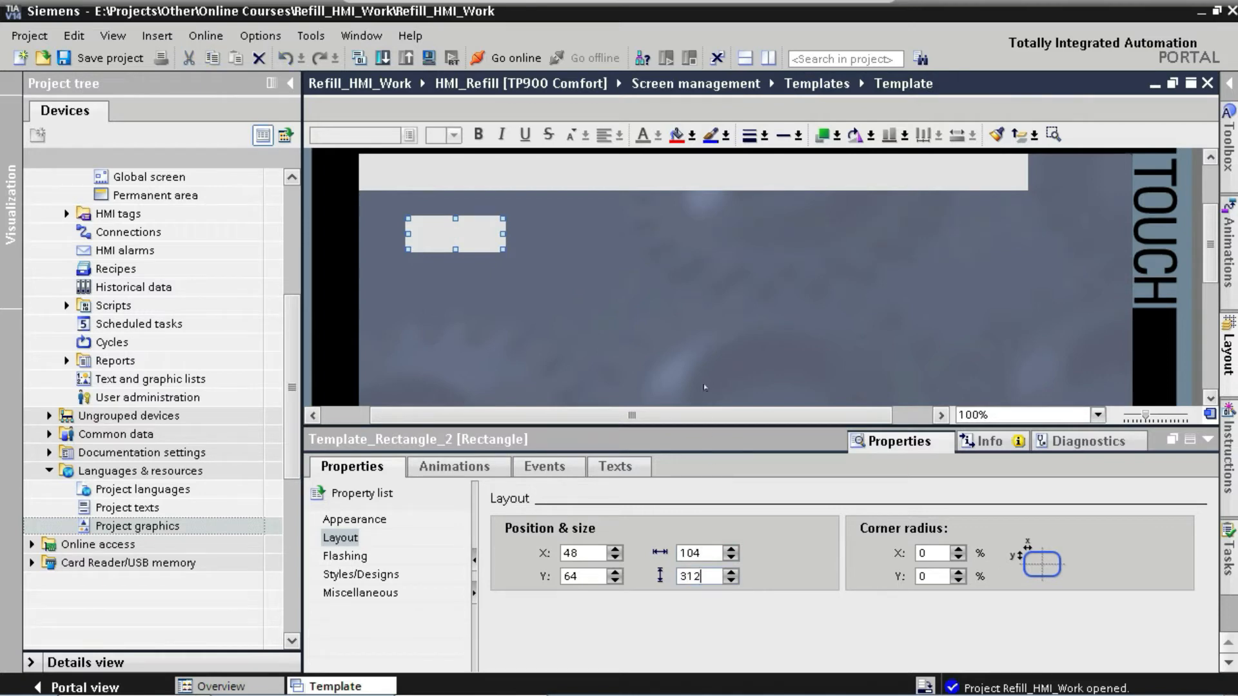
pyautogui.click(694, 344)
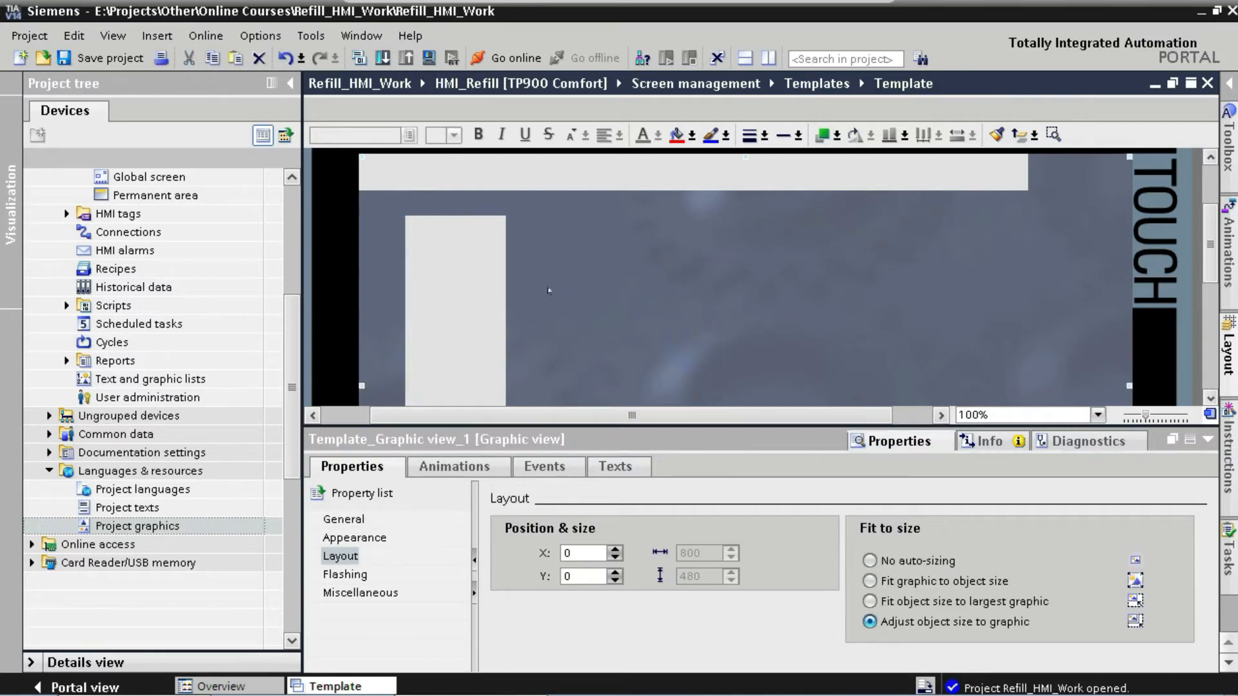
pyautogui.moveTo(462, 274); pyautogui.dragTo(1084, 222)
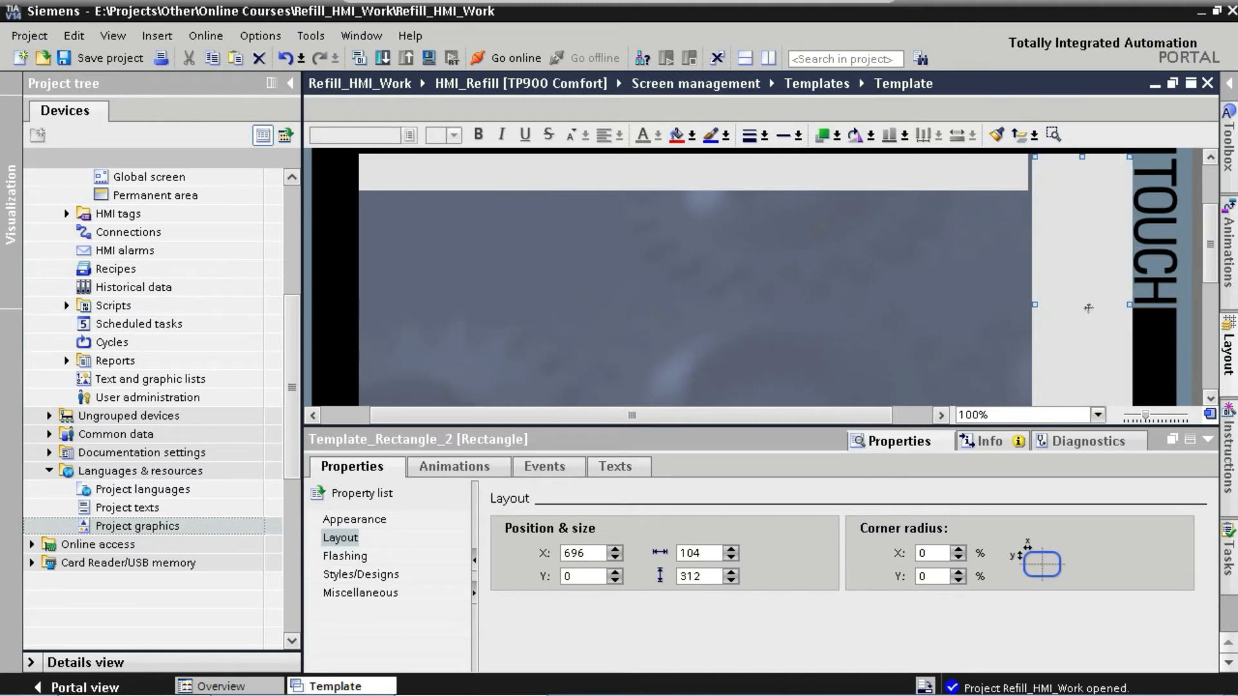
# - Duplicate the tall rectangle, placing the copy at about X 496, Y 56, and set the copy's height to 160
pyautogui.click(1207, 439)
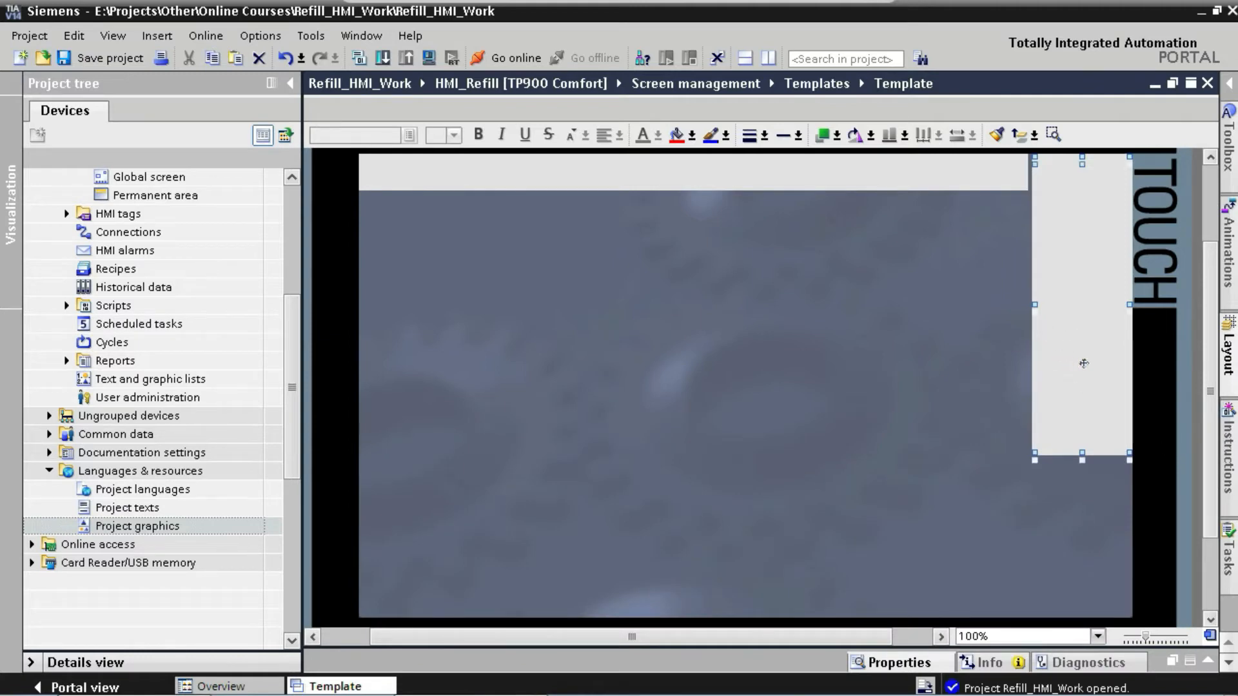
pyautogui.moveTo(1083, 360); pyautogui.dragTo(900, 424)
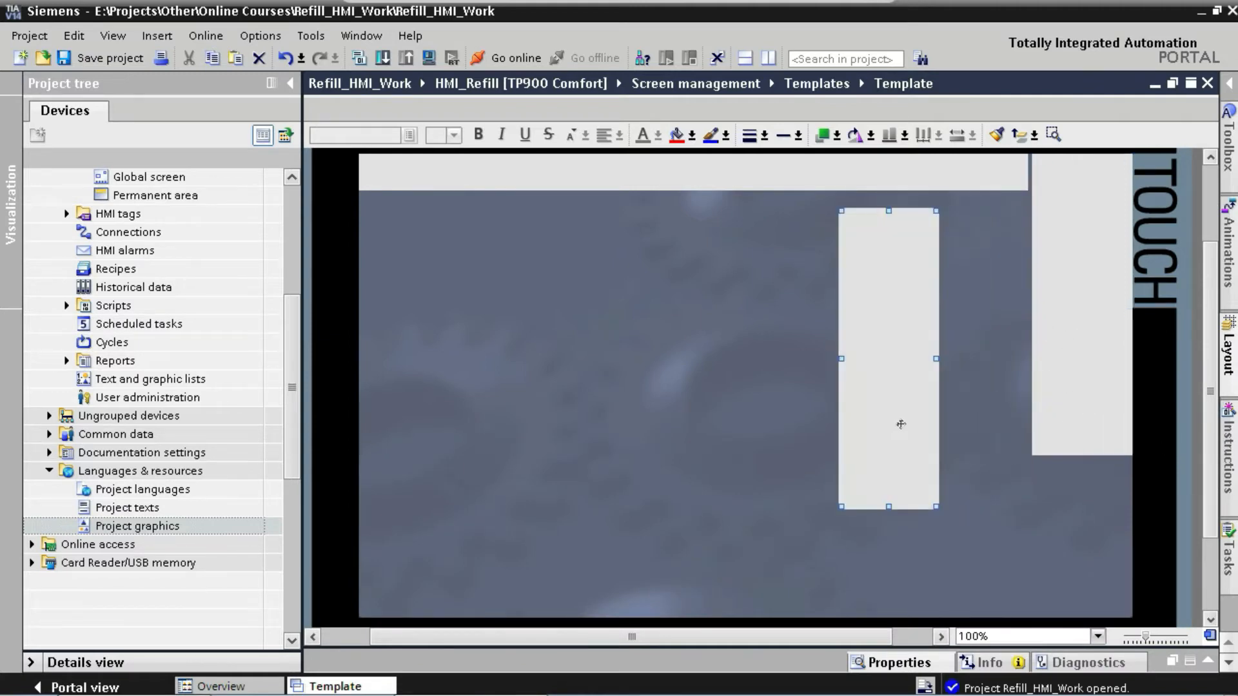
pyautogui.click(1208, 662)
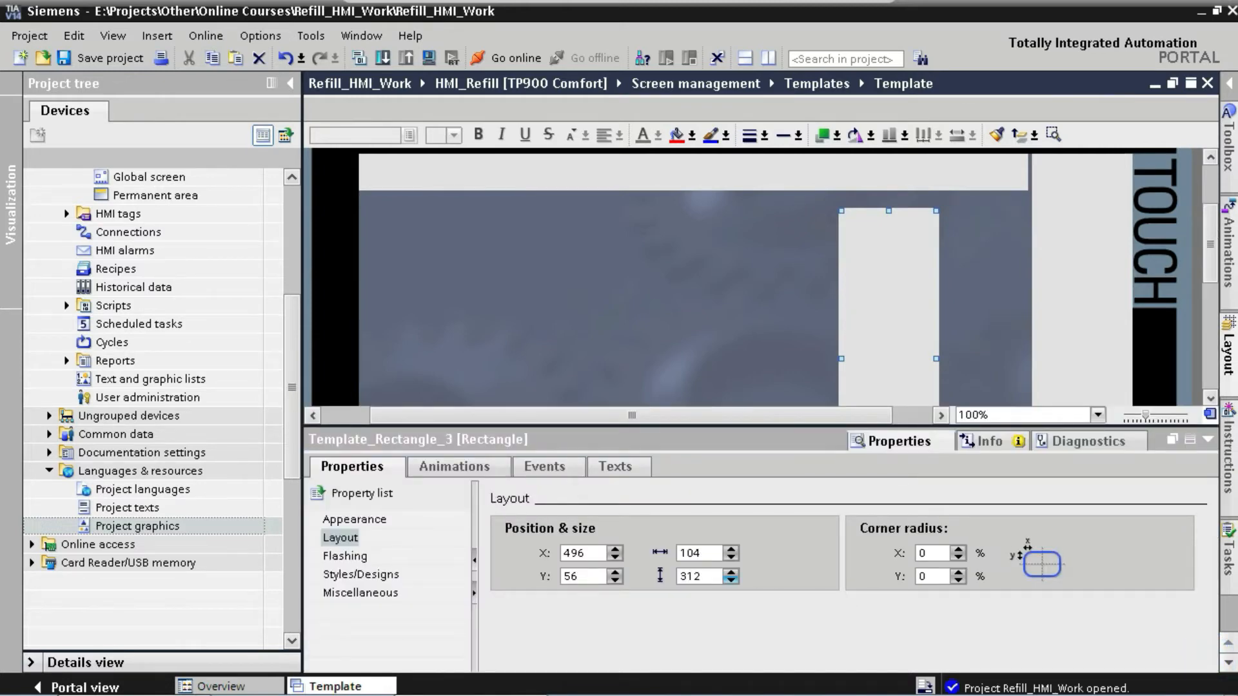
pyautogui.doubleClick(693, 576)
pyautogui.write('160')
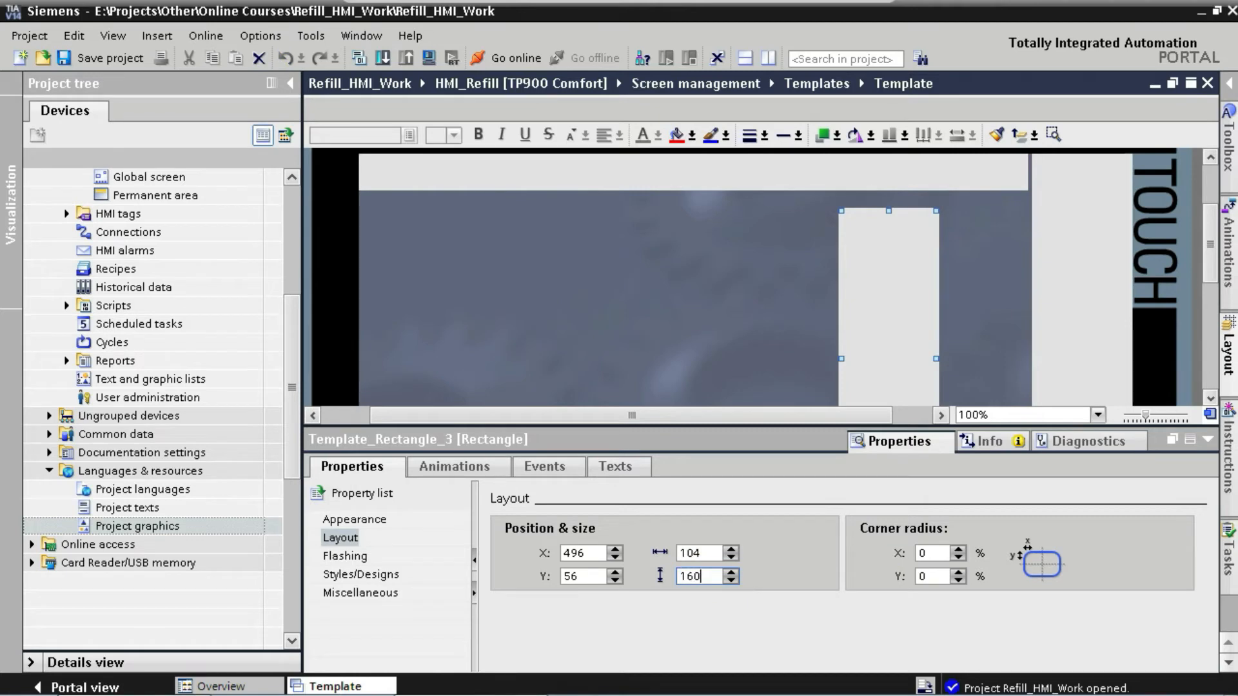
pyautogui.press('Return')
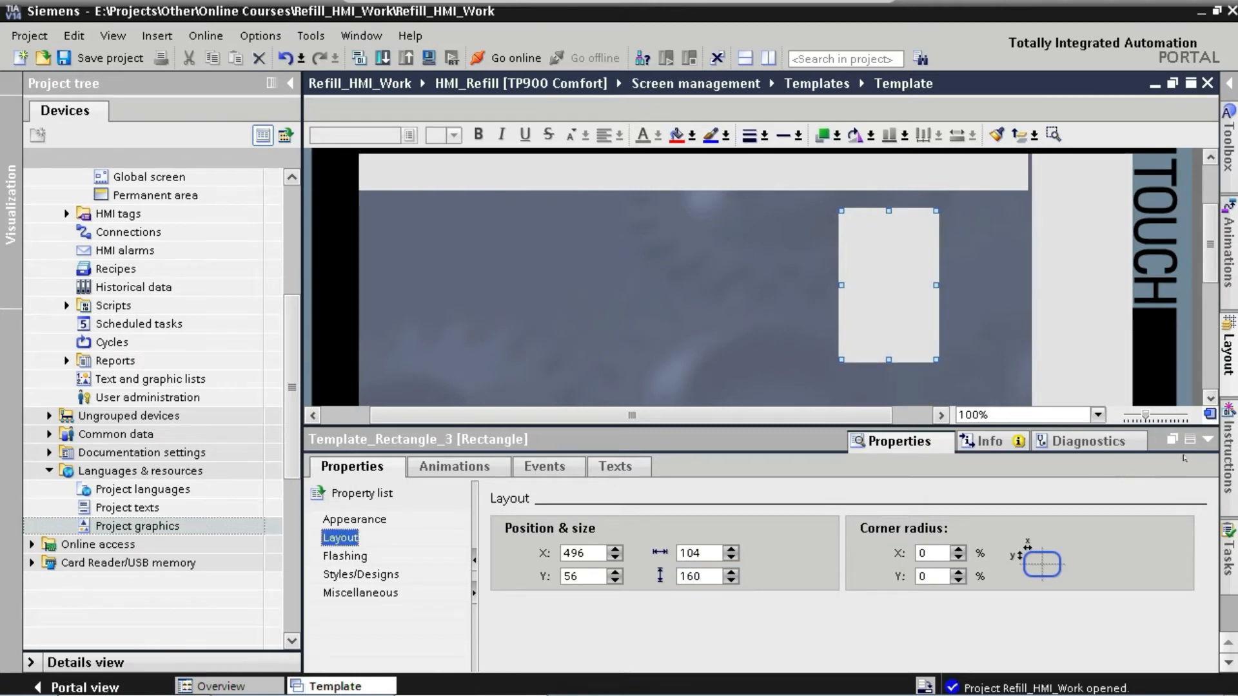
# - Move the 160-high rectangle to the template's lower-right corner and place a duplicate of it in the upper-left part of the template
pyautogui.click(1208, 439)
pyautogui.moveTo(889, 336); pyautogui.dragTo(1086, 601)
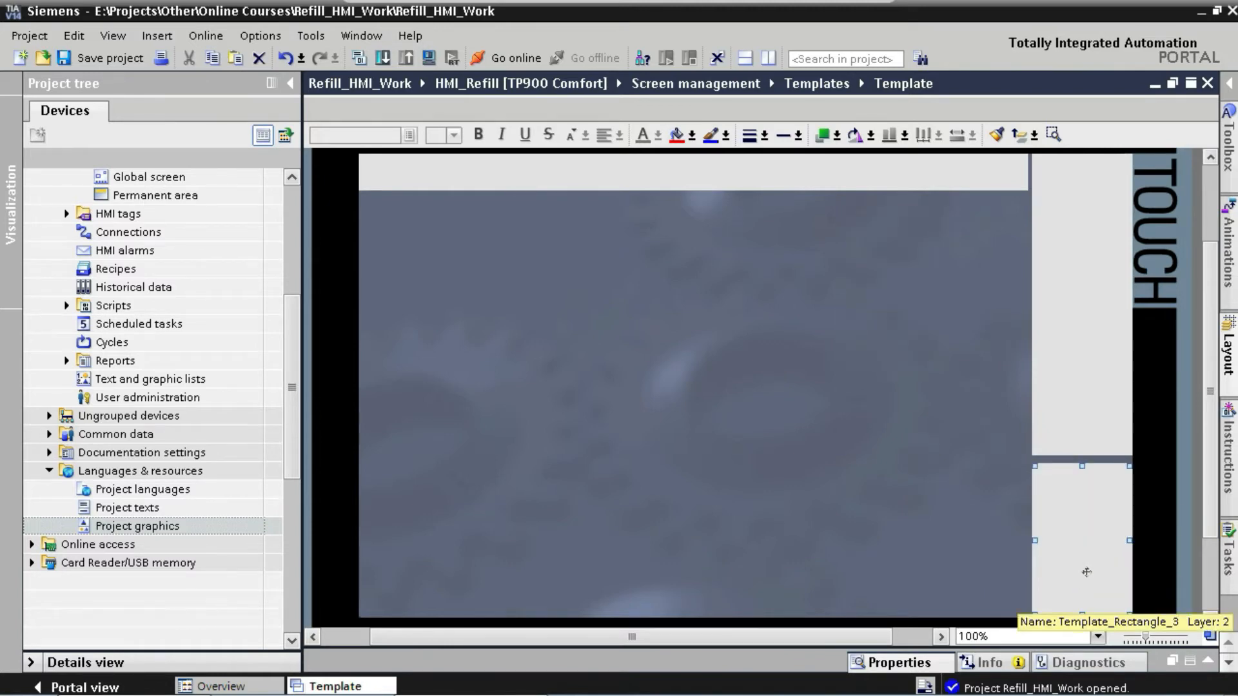
pyautogui.click(1087, 572)
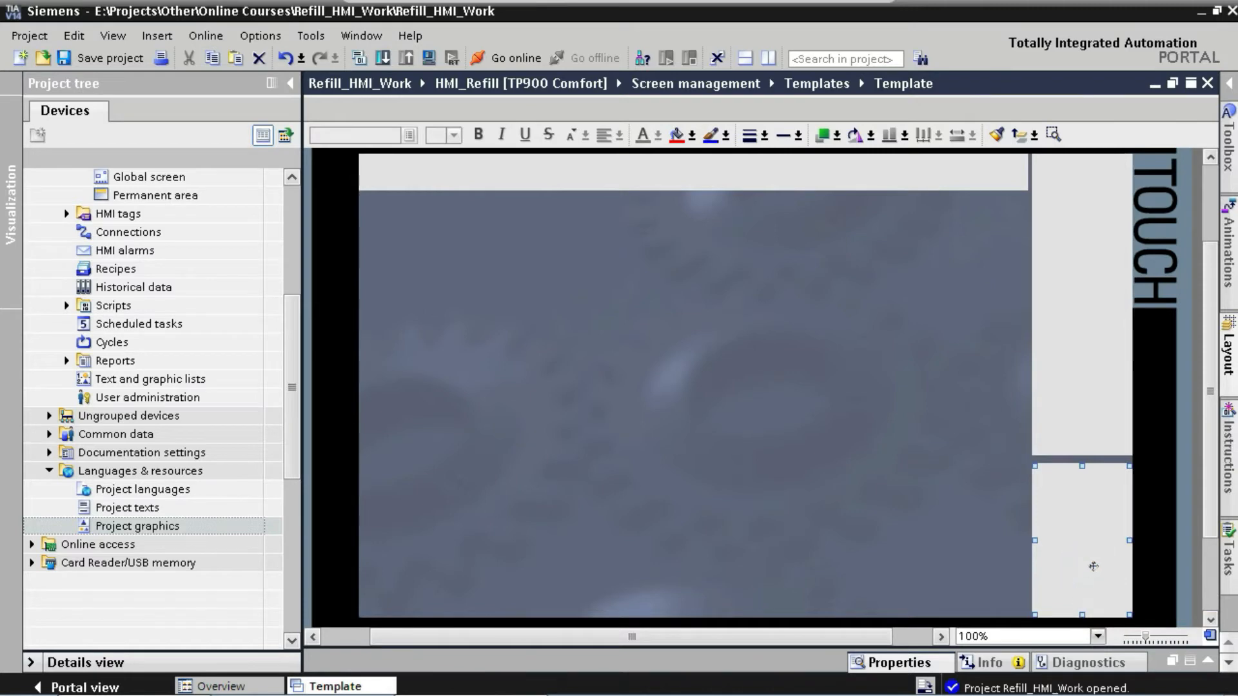
pyautogui.moveTo(1093, 566); pyautogui.dragTo(561, 330)
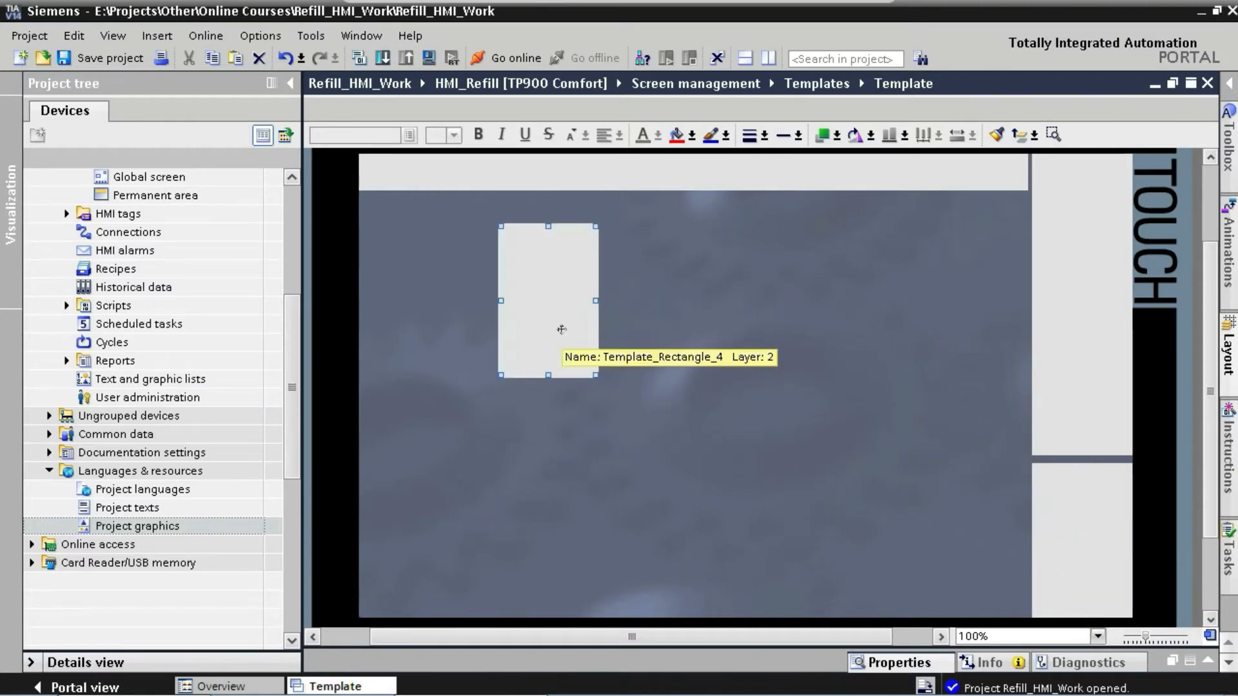
# - Give the duplicated rectangle in the template's upper-left part a 4-wide border colored 228, 228, 228 and a transparent fill pattern
pyautogui.doubleClick(561, 330)
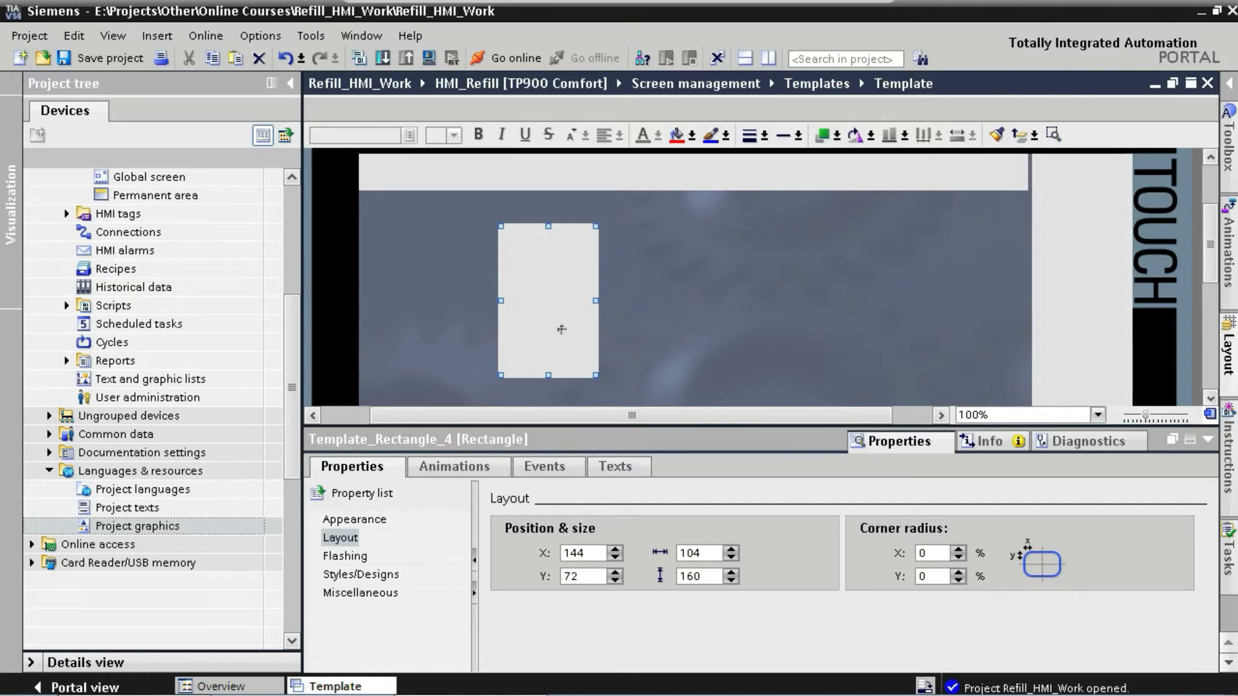
pyautogui.click(374, 521)
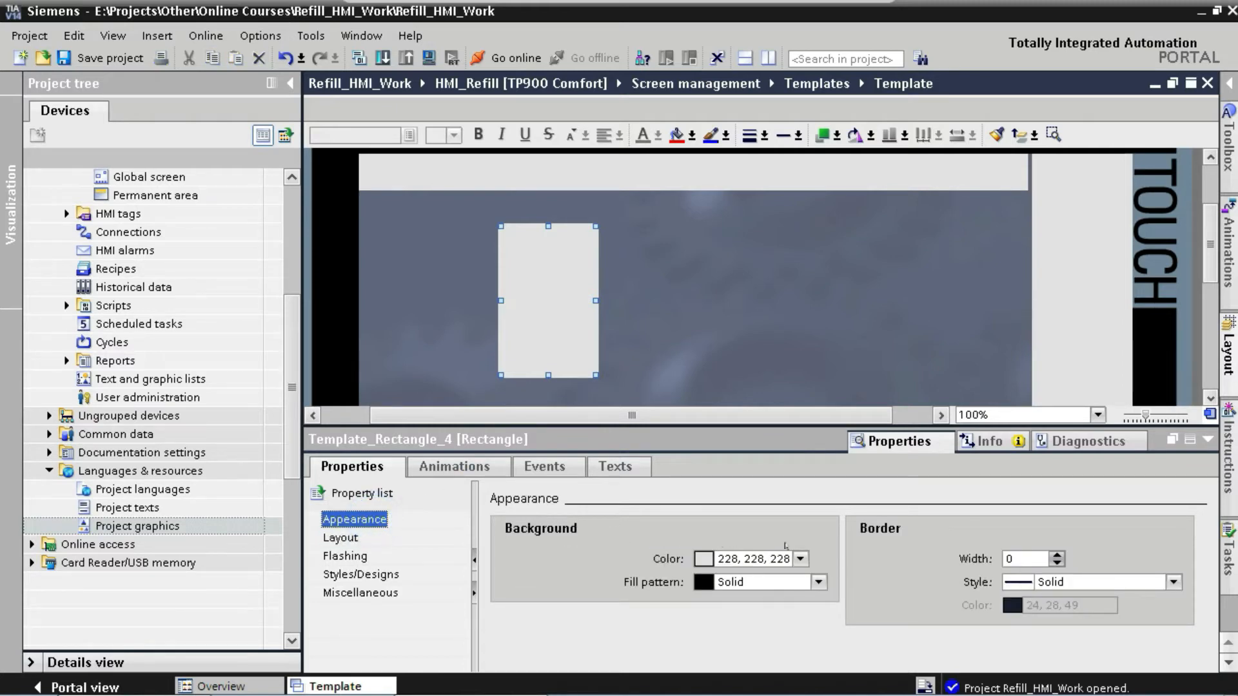
pyautogui.click(1017, 558)
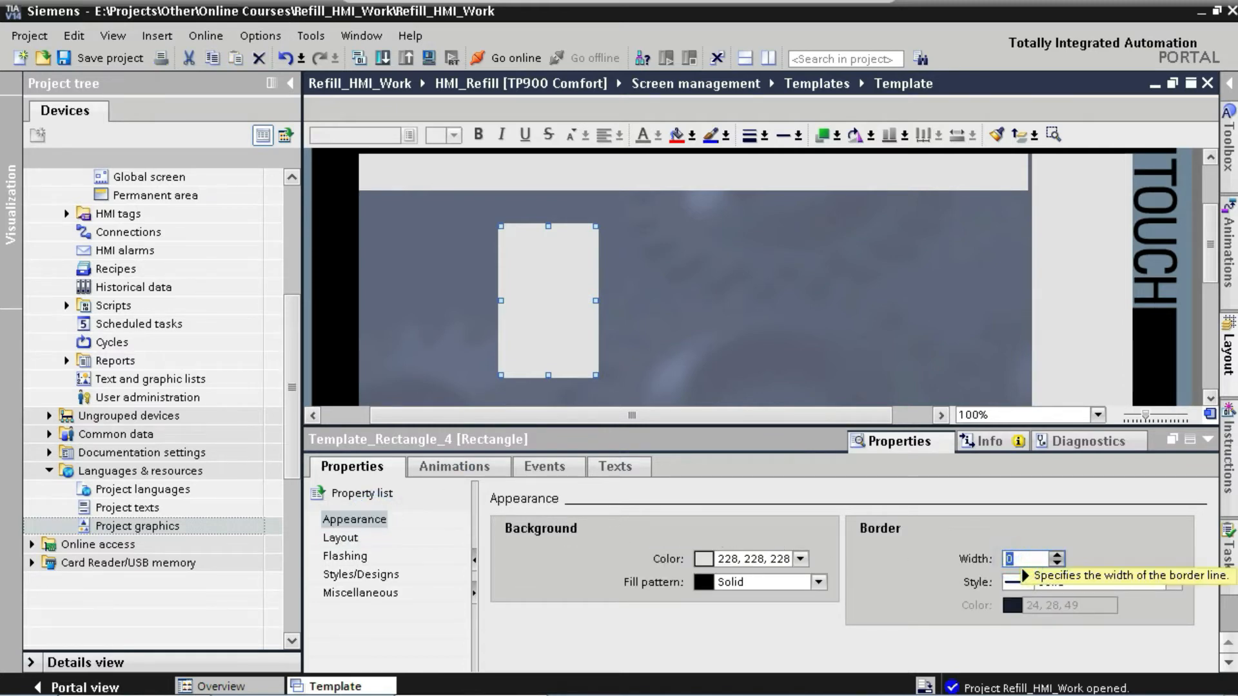
pyautogui.write('4')
pyautogui.press('Return')
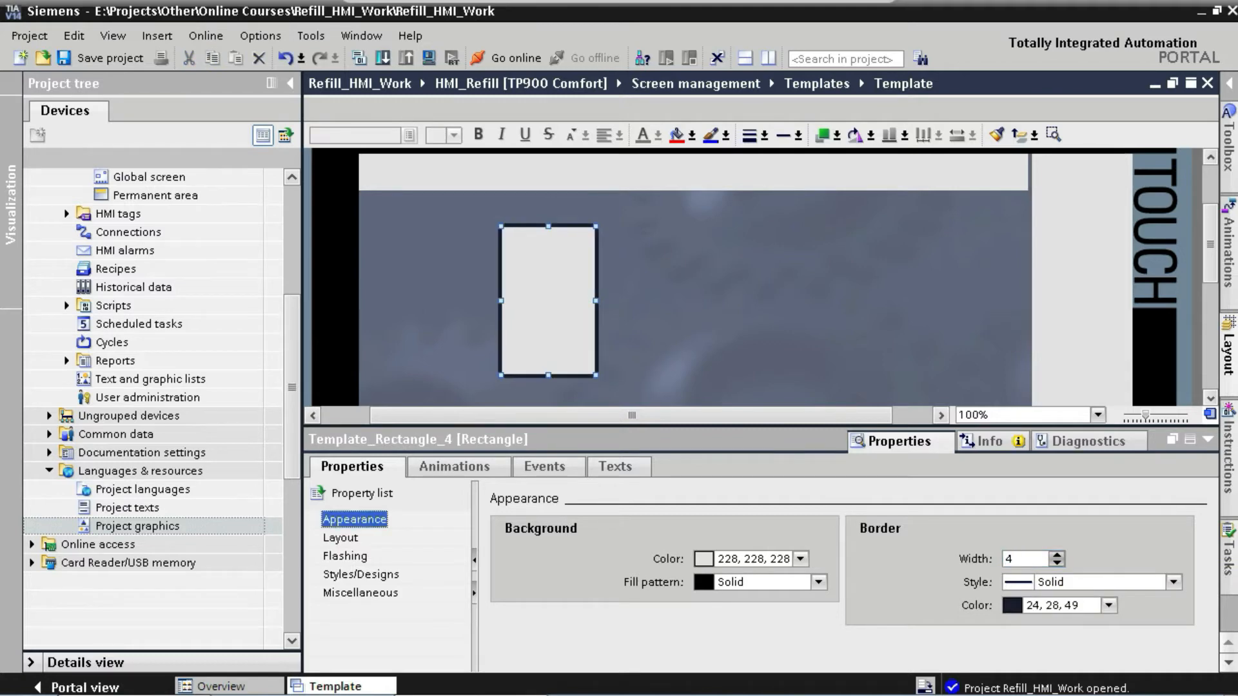
pyautogui.click(1109, 606)
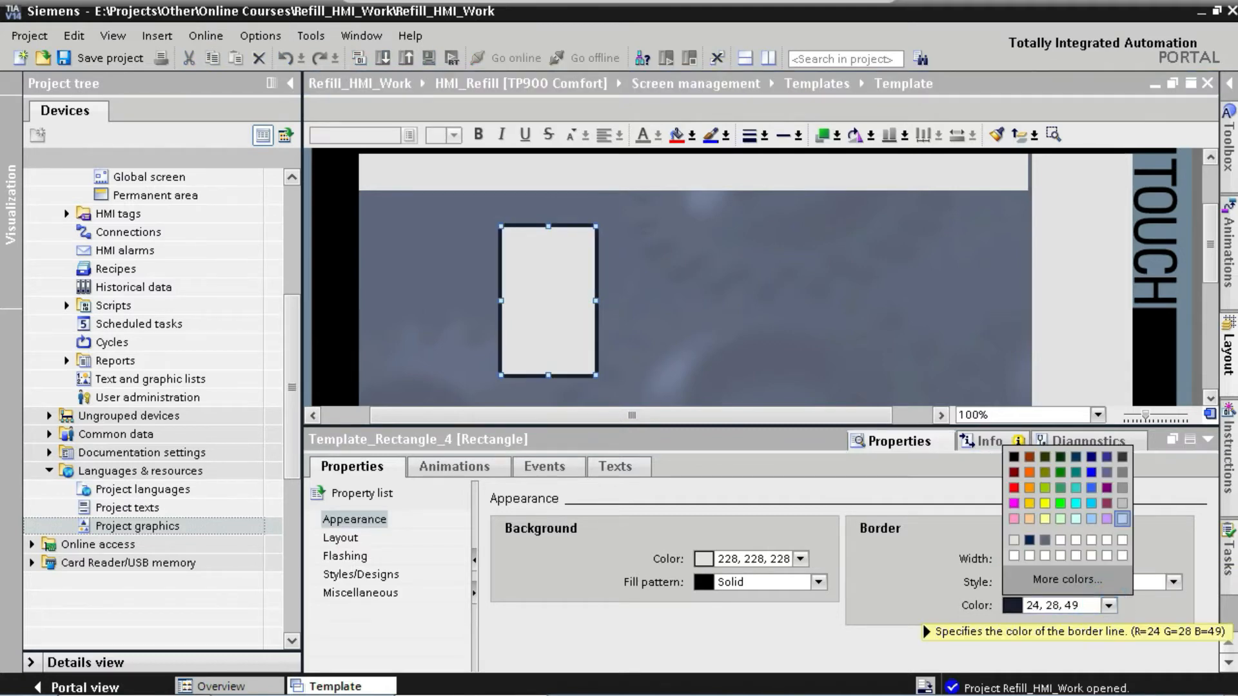
pyautogui.click(1011, 536)
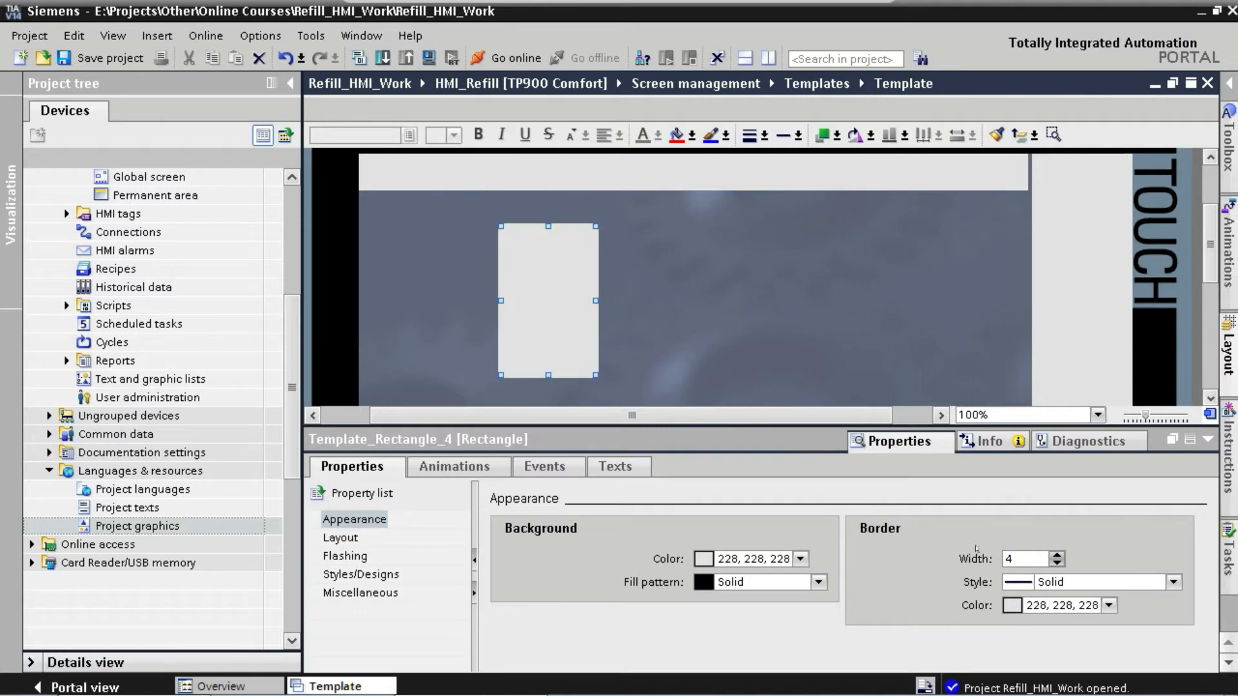
pyautogui.click(819, 582)
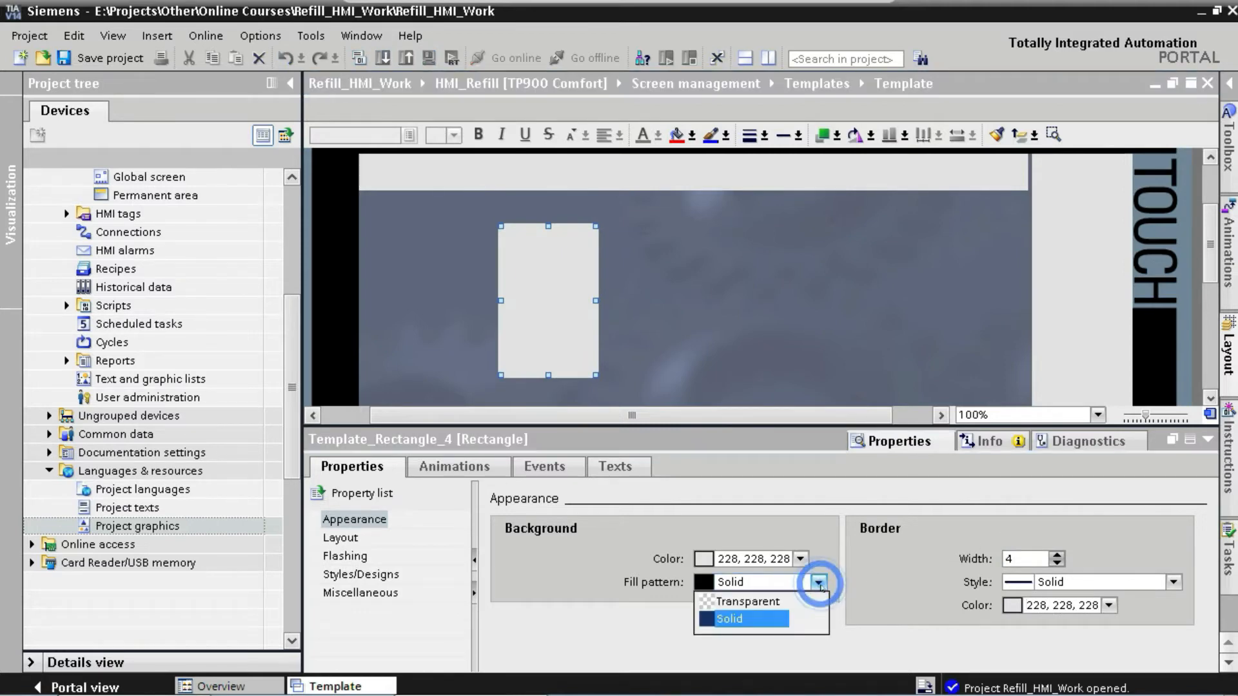
pyautogui.click(771, 603)
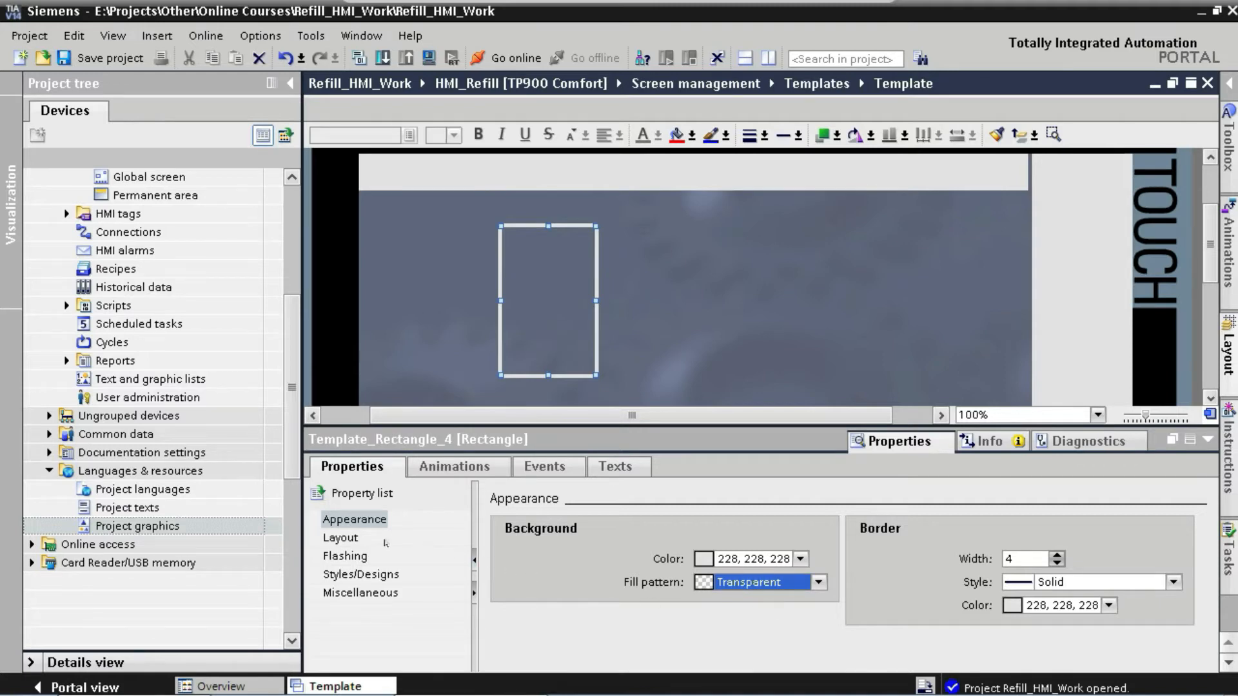
# - Resize the transparent rectangle to 688 wide by 434 high
pyautogui.click(357, 539)
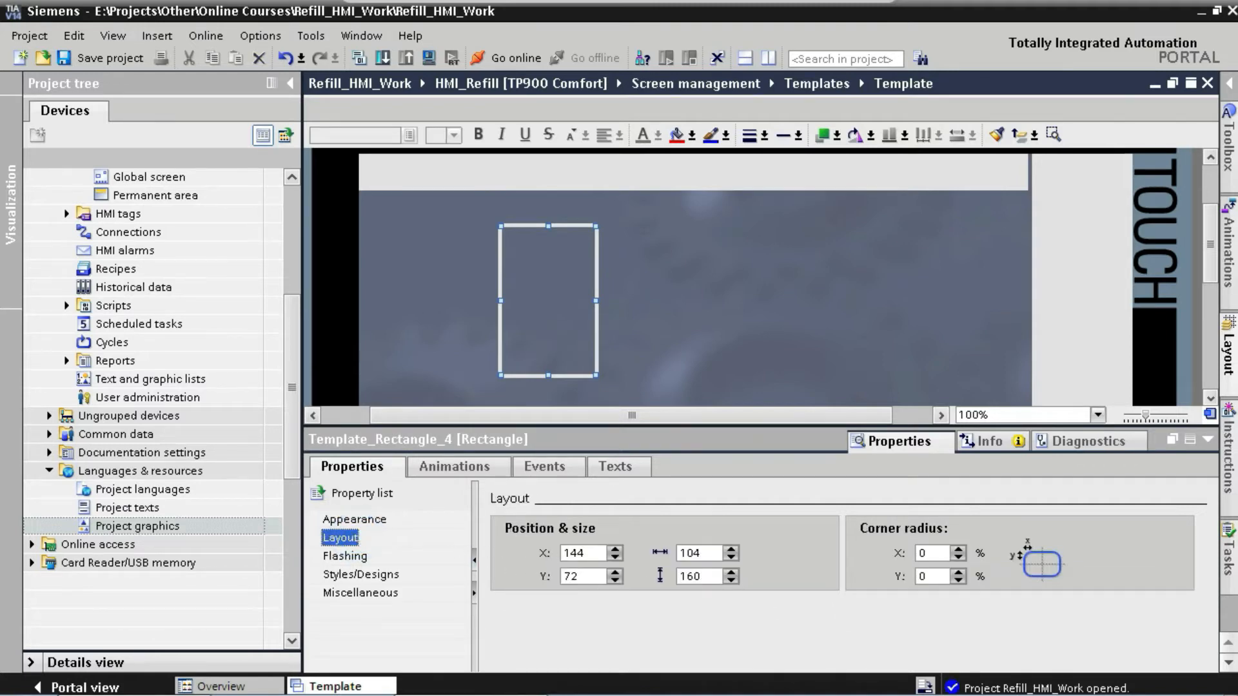
pyautogui.doubleClick(696, 553)
pyautogui.write('688')
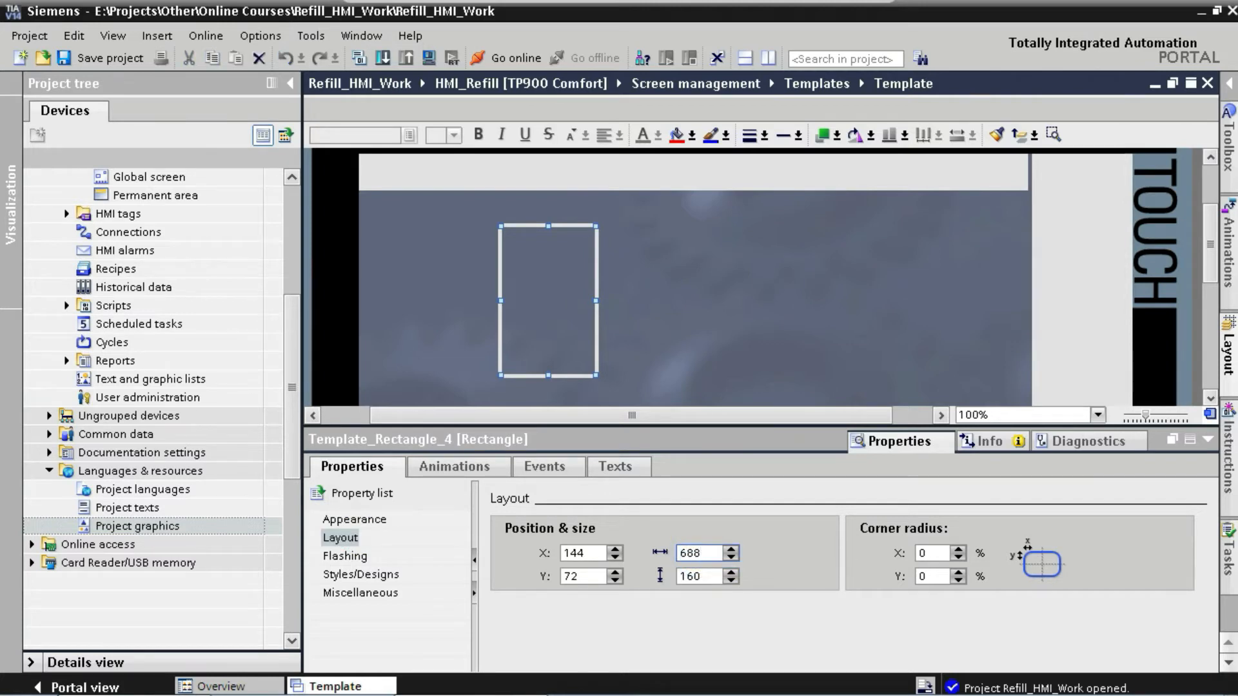
pyautogui.press('Tab')
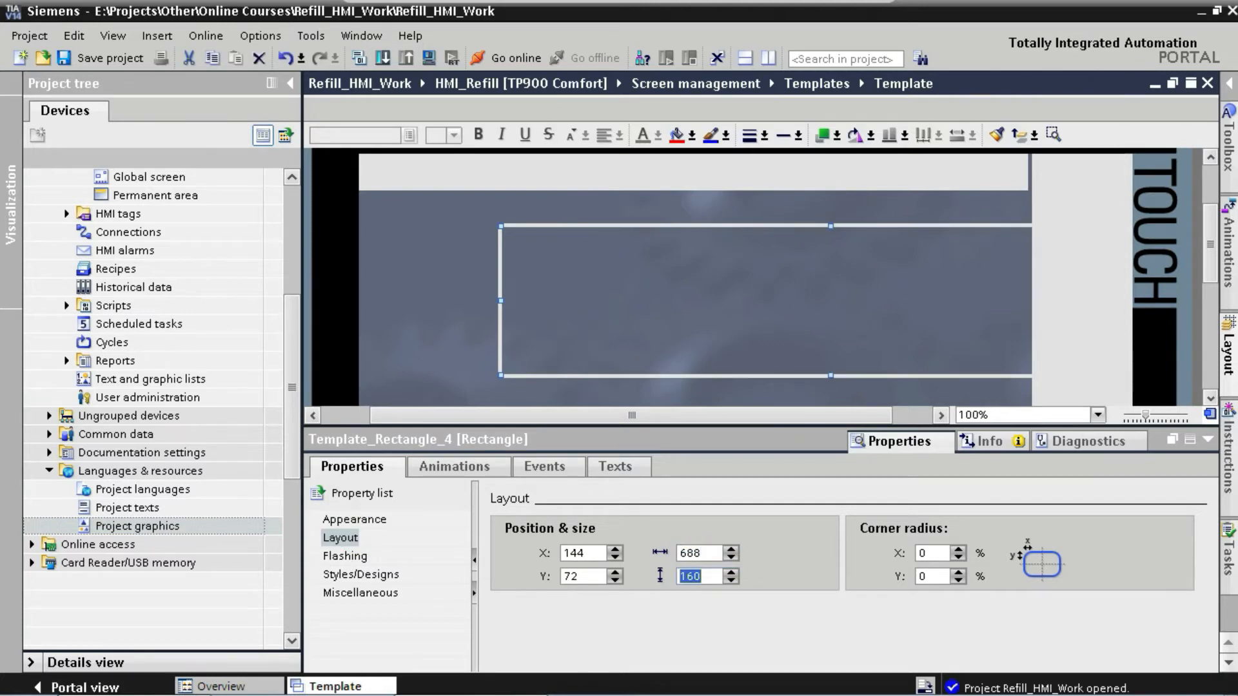
pyautogui.write('434')
pyautogui.press('Return')
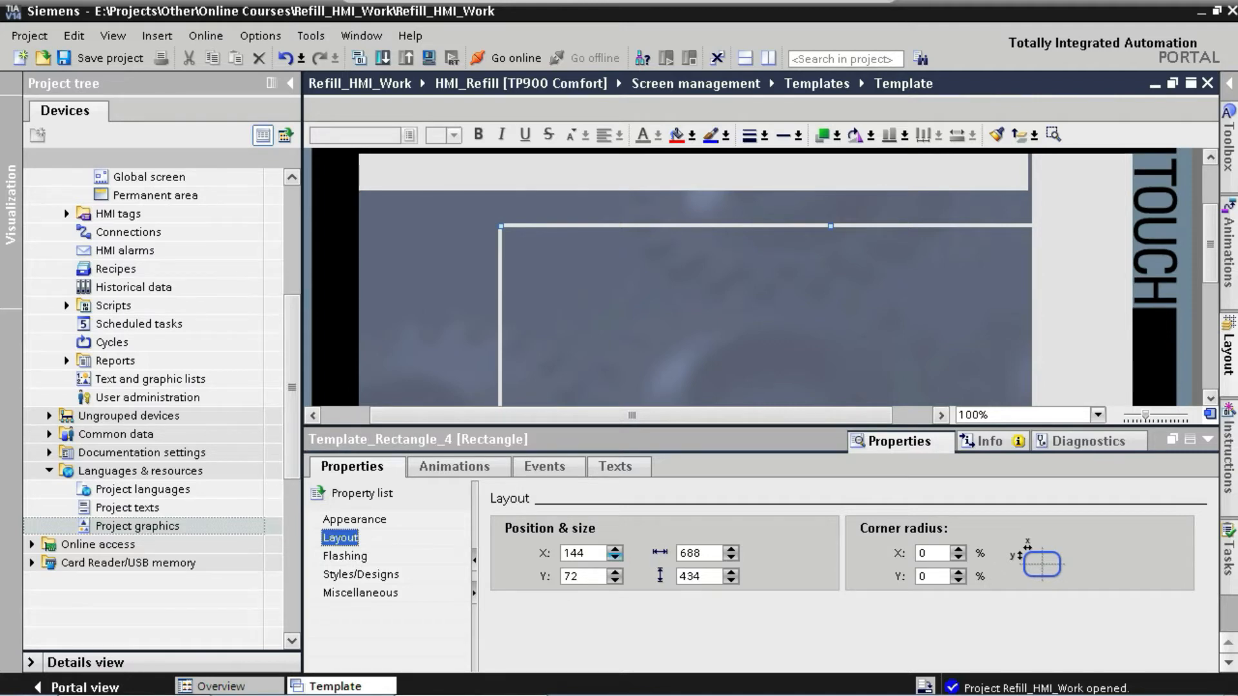
# - Position the transparent frame at X 4, Y 42 and collapse its properties
pyautogui.doubleClick(575, 553)
pyautogui.write('4')
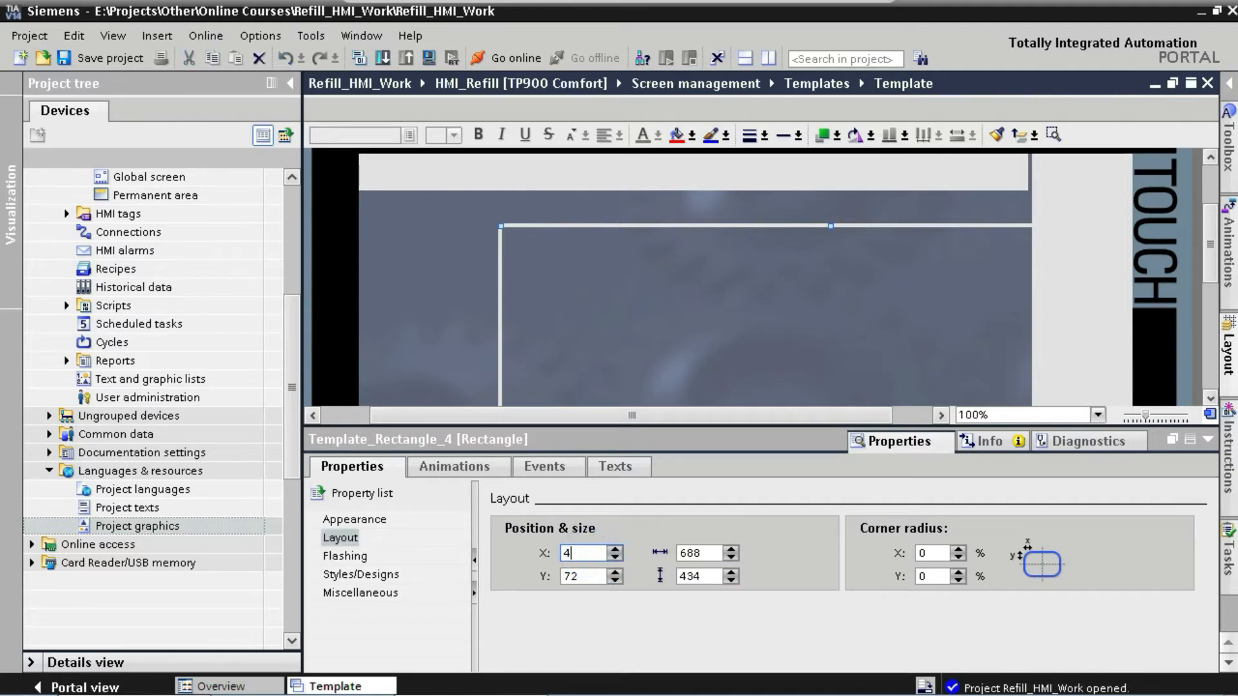
pyautogui.press('Tab')
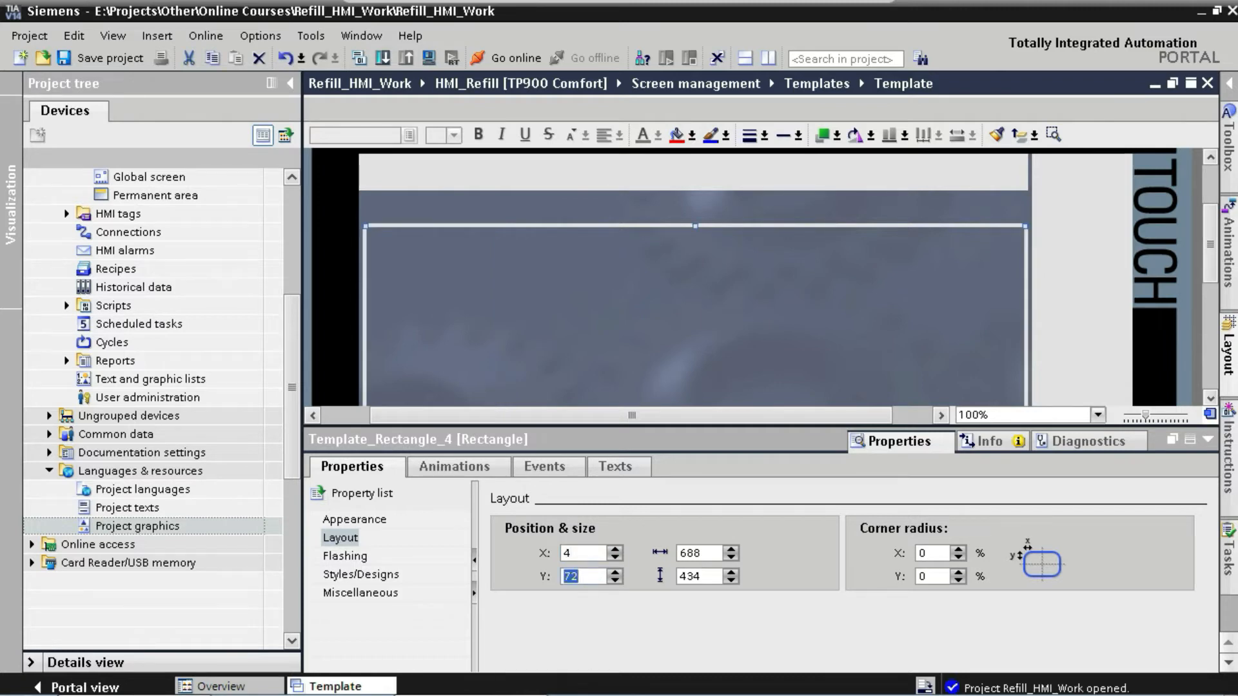
pyautogui.write('42')
pyautogui.press('Return')
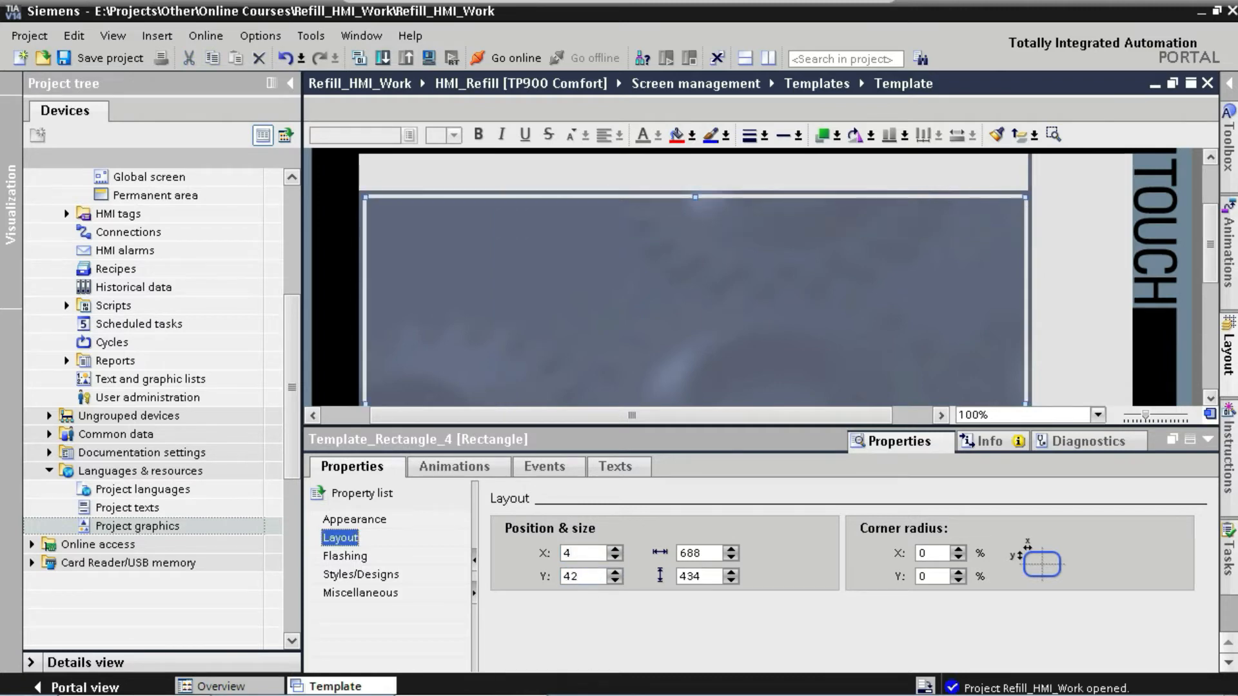
pyautogui.click(1208, 439)
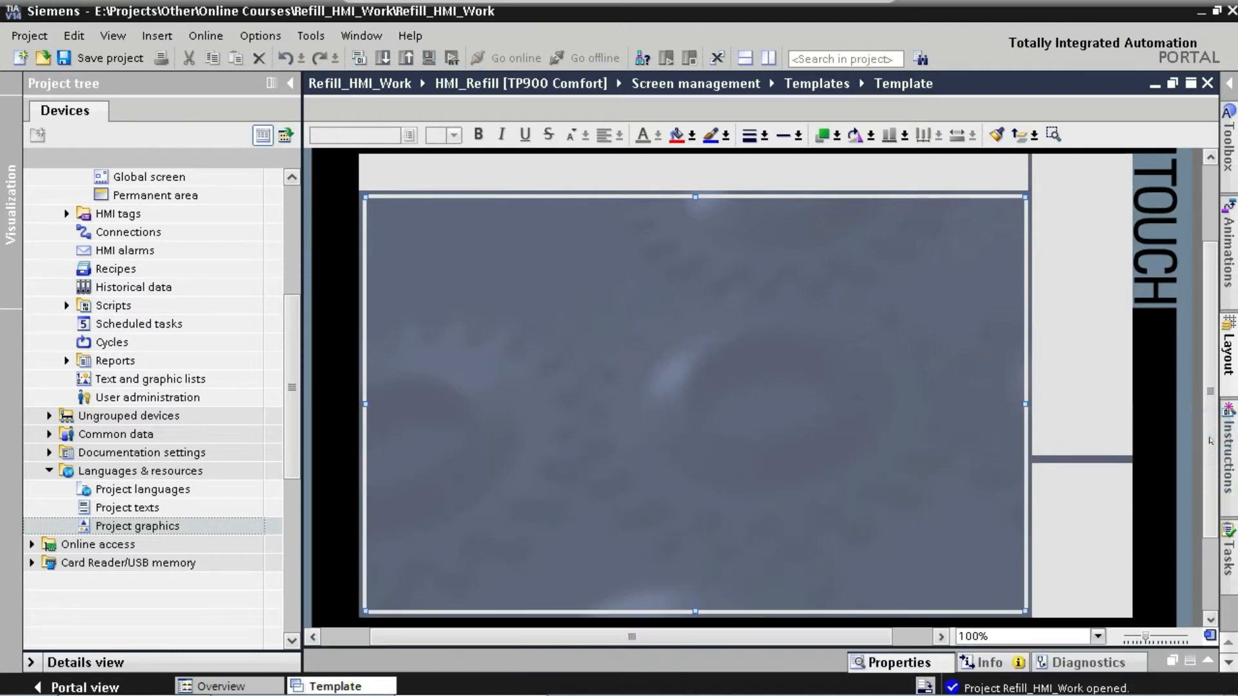
# - Nudge the light grey rectangle in the template's lower-right corner slightly upward to narrow the gap above it
pyautogui.click(1085, 495)
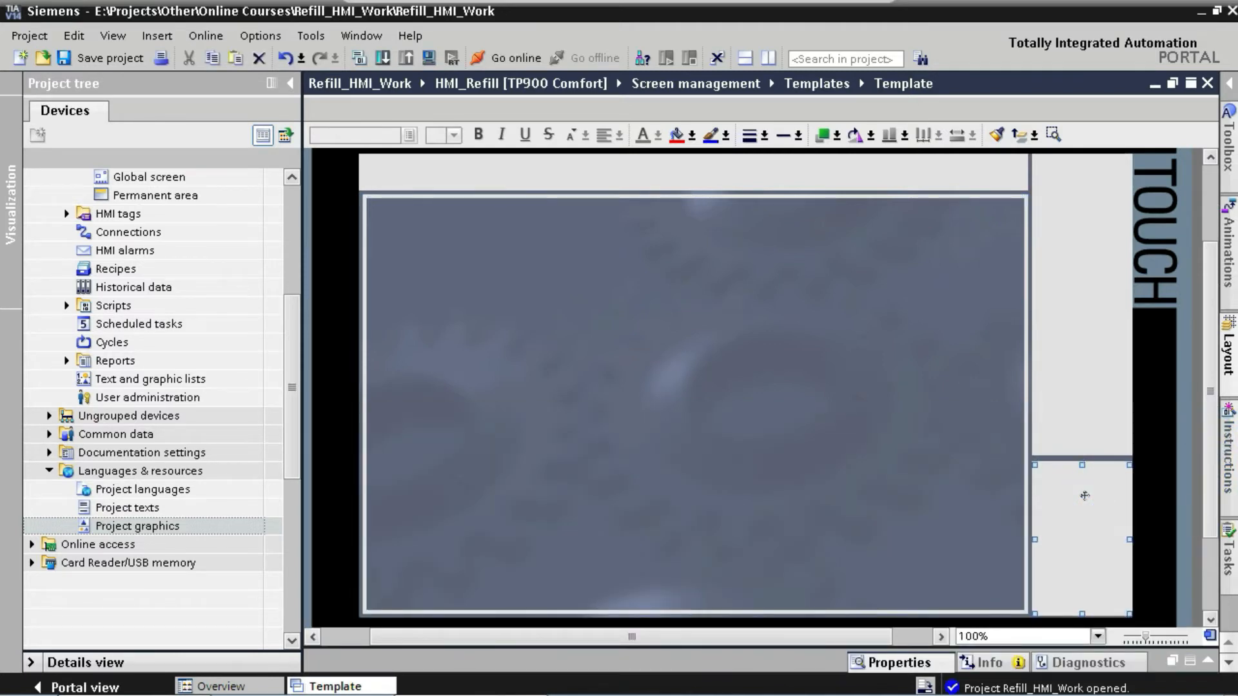
pyautogui.press('Up')
pyautogui.press('Up')
pyautogui.press('Up')
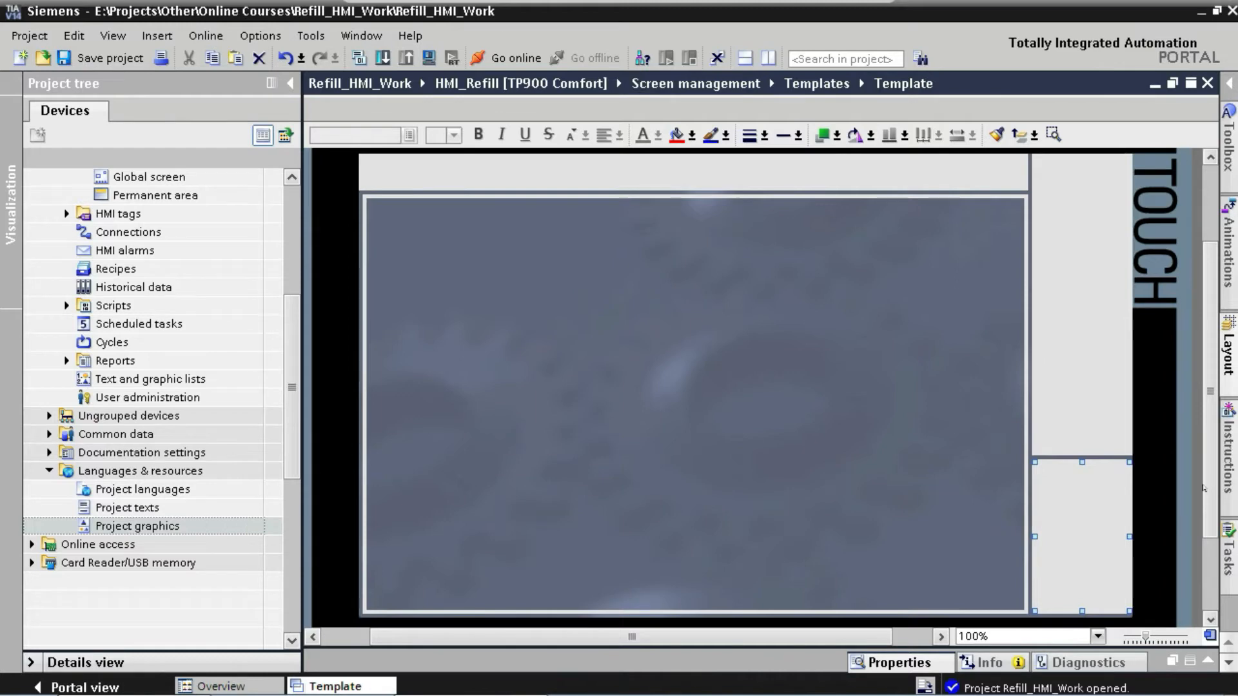
# - Place a text field inside the frame at about X 288, Y 96 and assign it to layer 3 - Layer_3 - Text
pyautogui.click(1229, 149)
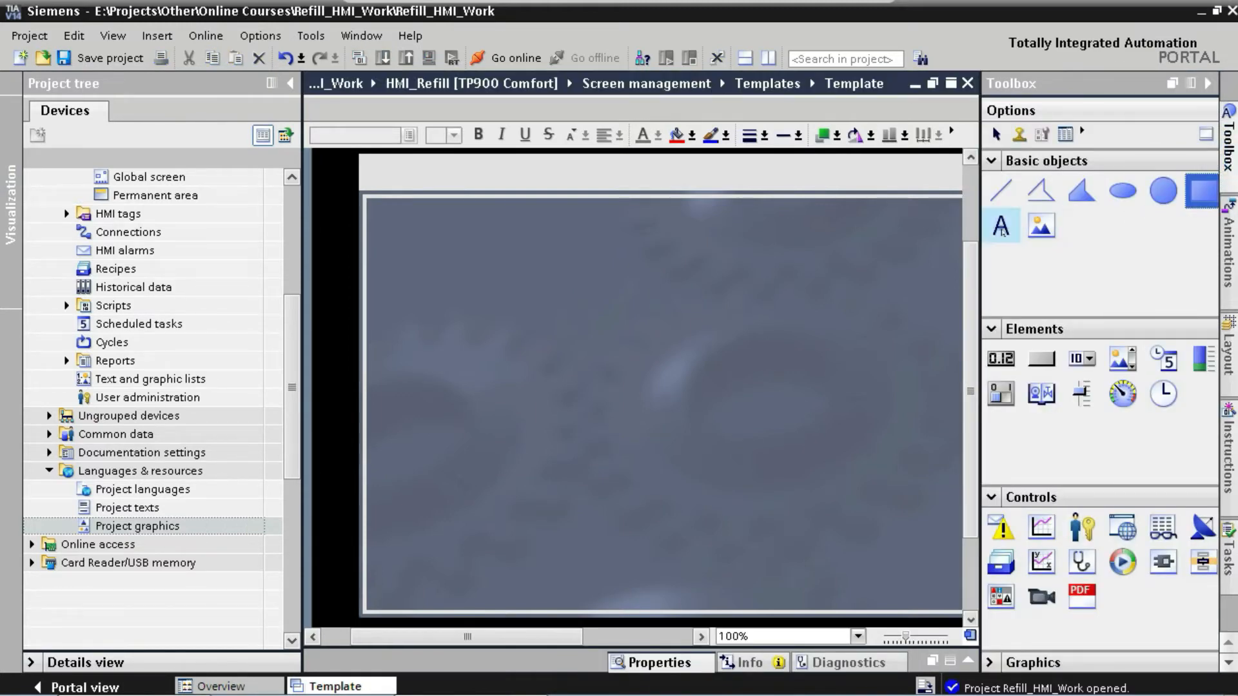
pyautogui.click(1001, 227)
pyautogui.click(641, 250)
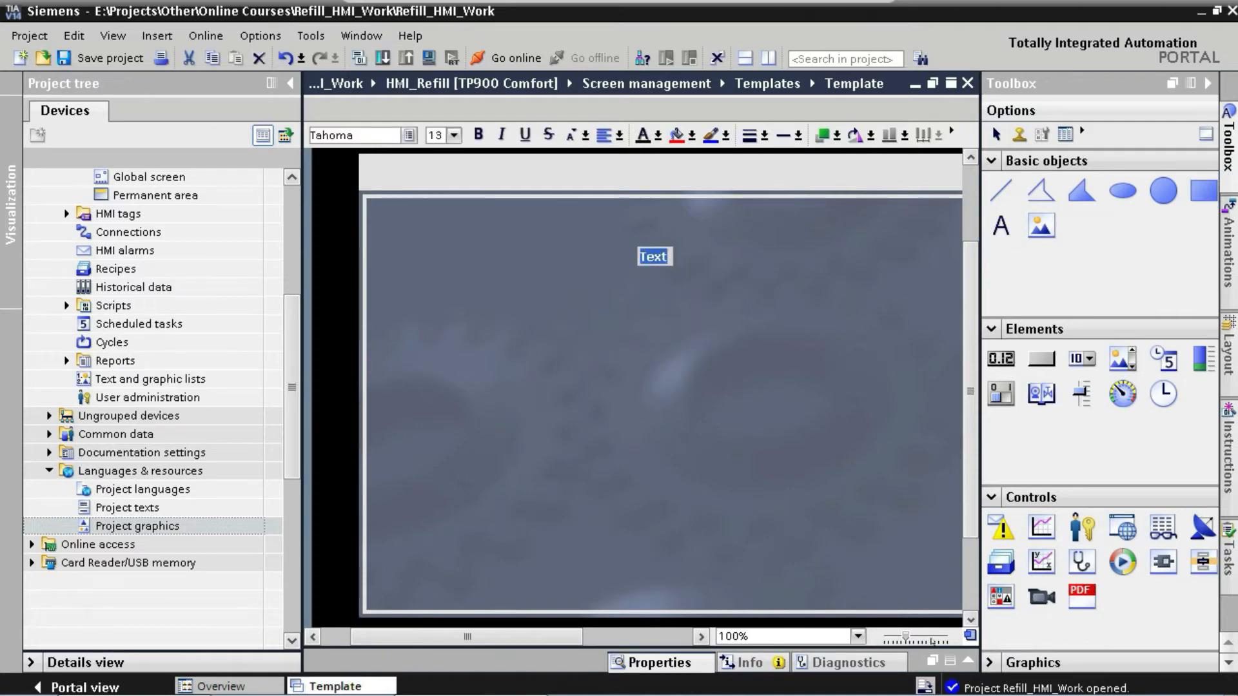
pyautogui.click(969, 661)
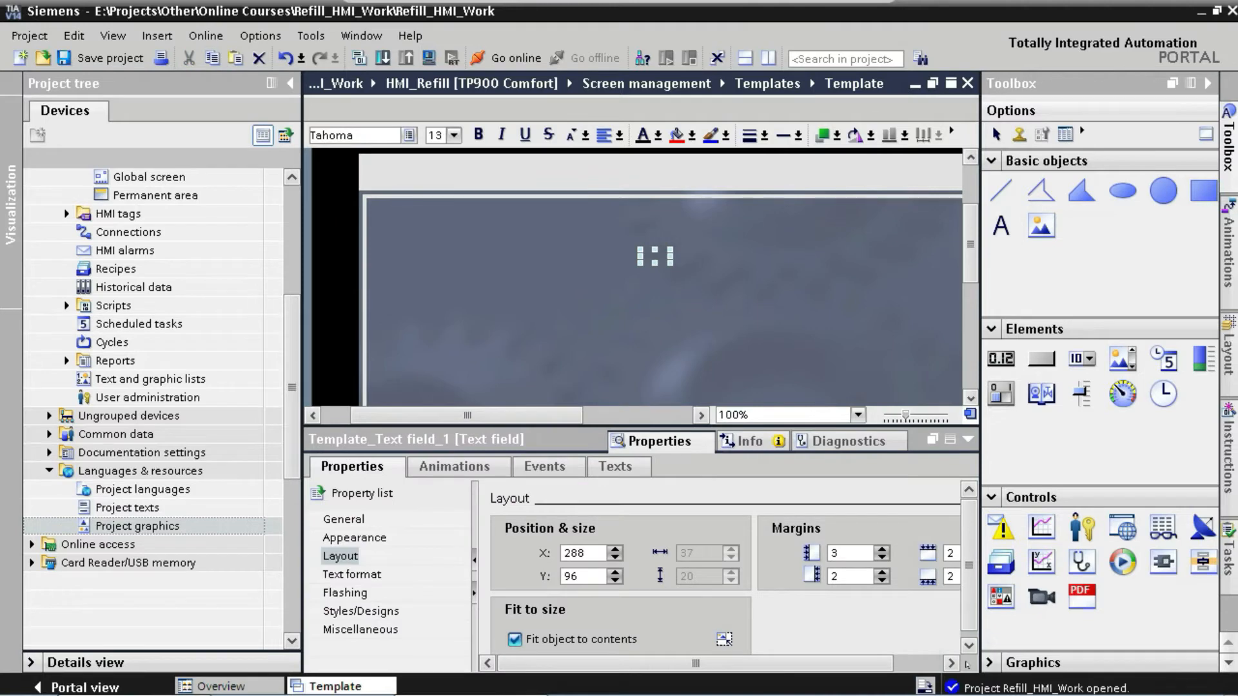
pyautogui.click(377, 629)
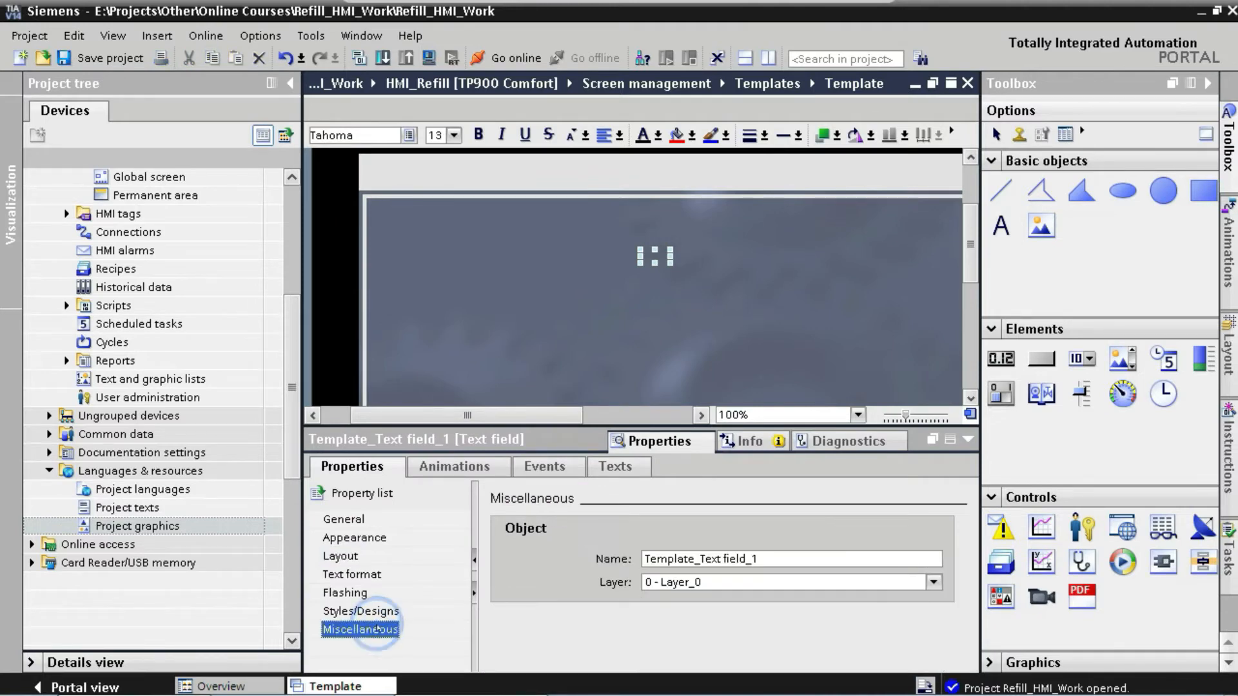
pyautogui.click(937, 583)
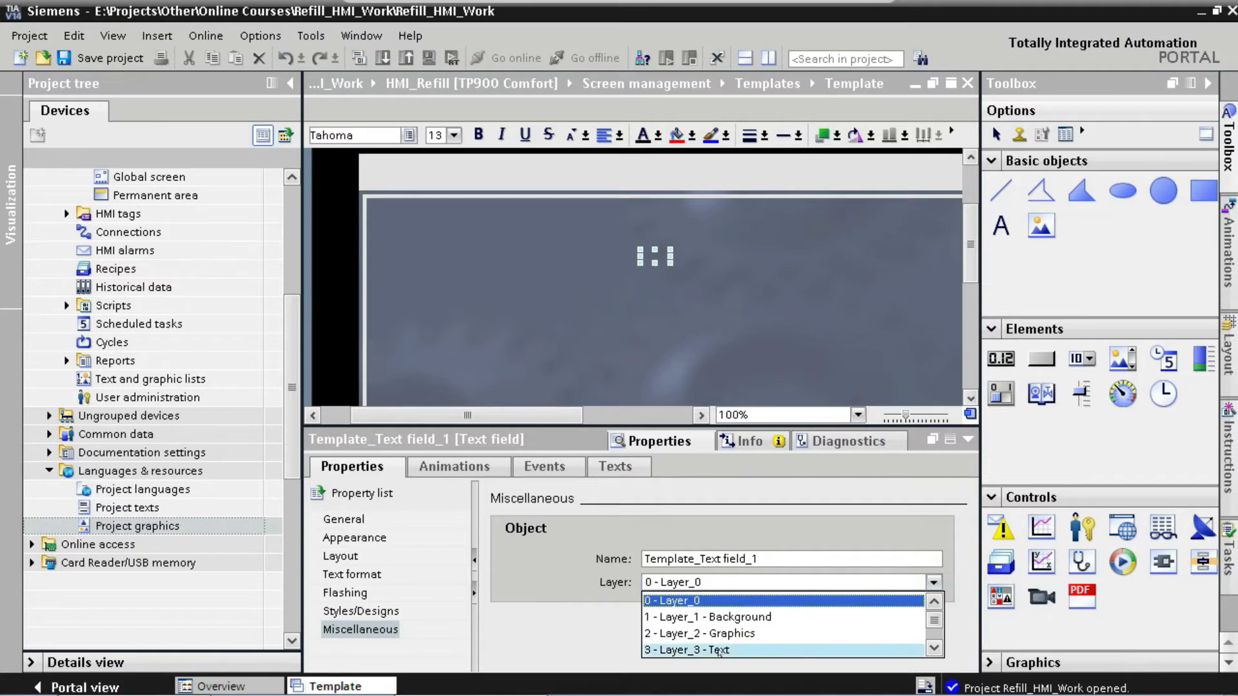
pyautogui.click(719, 651)
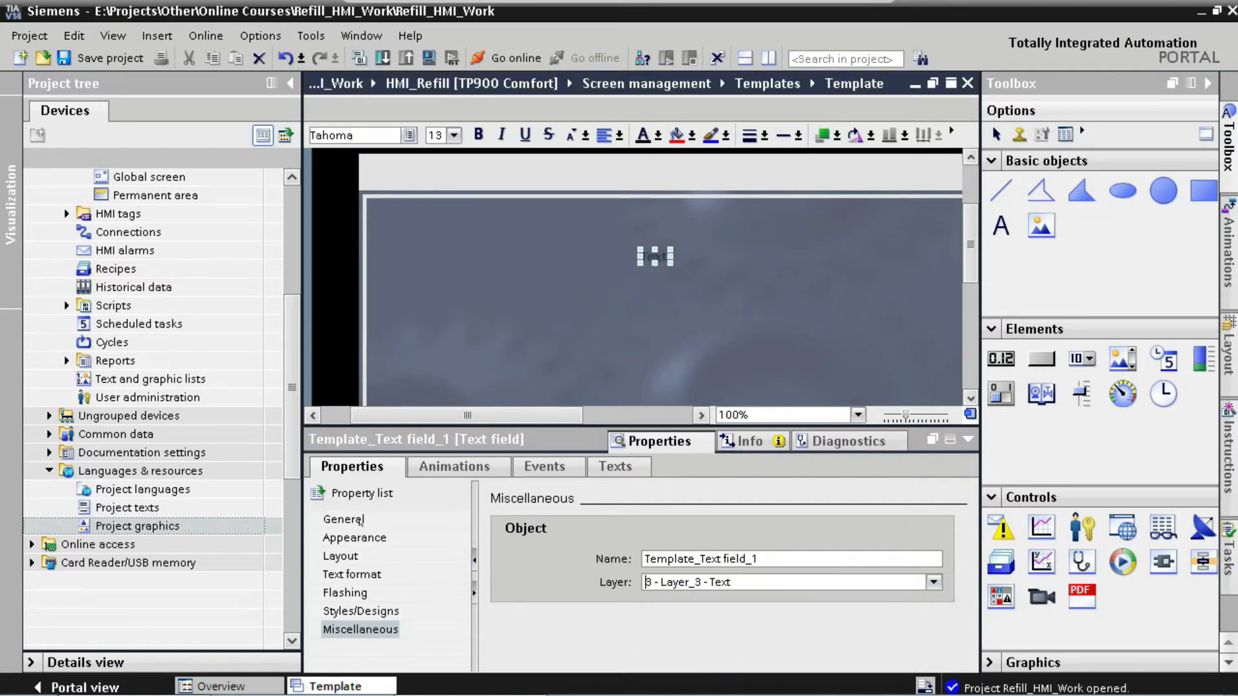
# - Set the text field's font size to 15 px and collapse the Toolbox
pyautogui.click(360, 521)
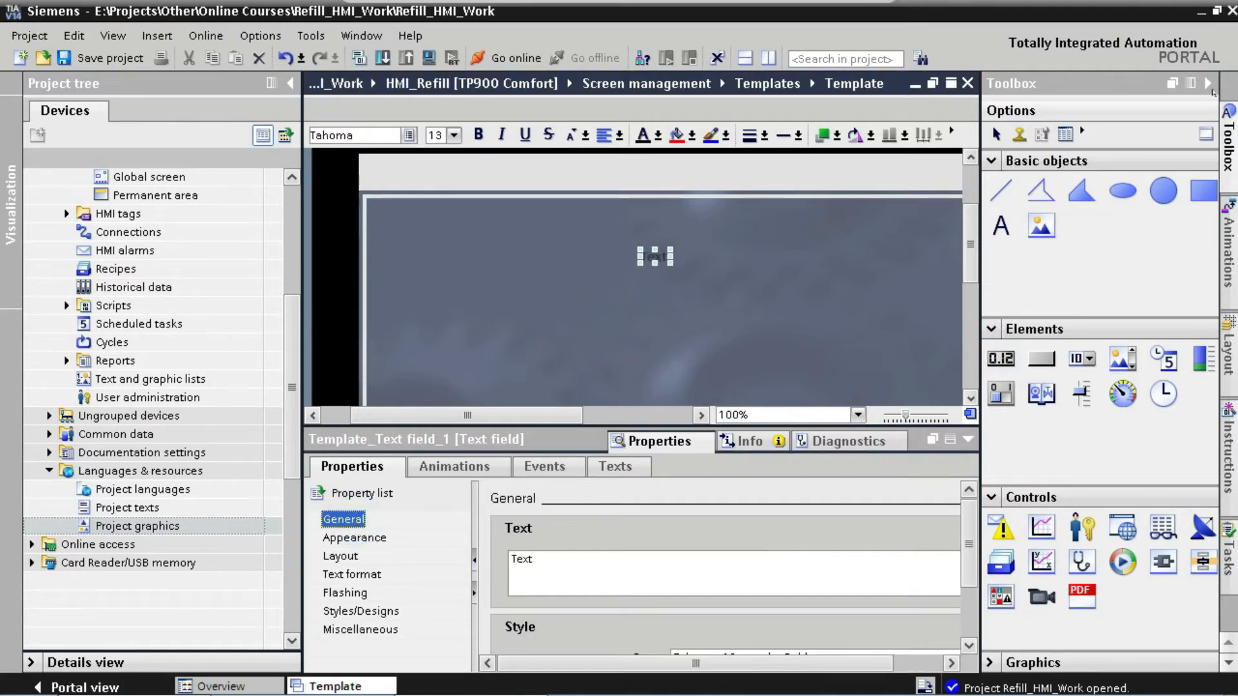
pyautogui.click(1208, 84)
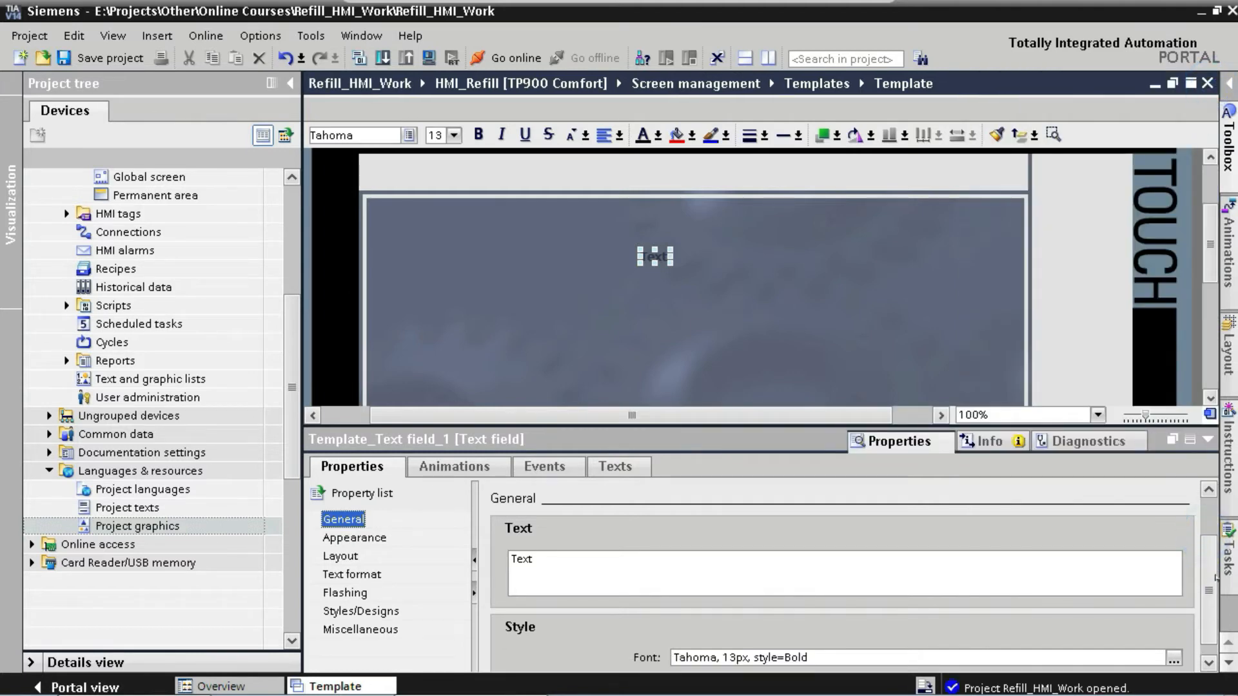
pyautogui.scroll(-2, 1215, 577)
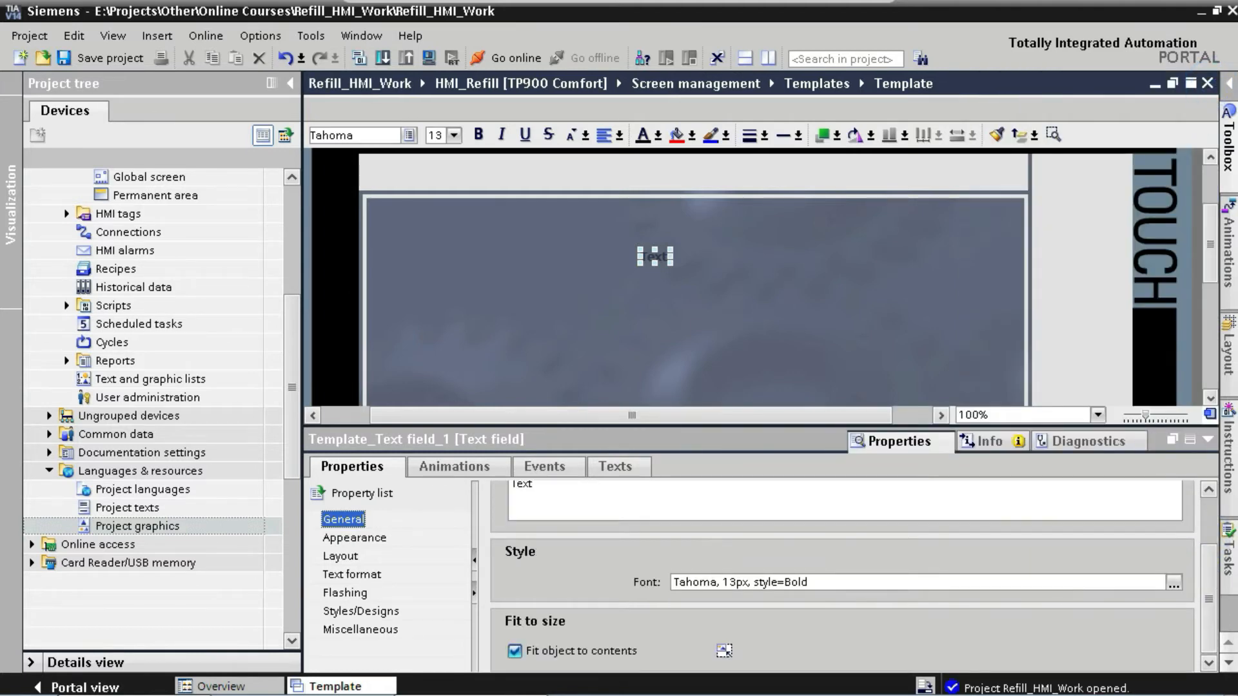
pyautogui.click(761, 583)
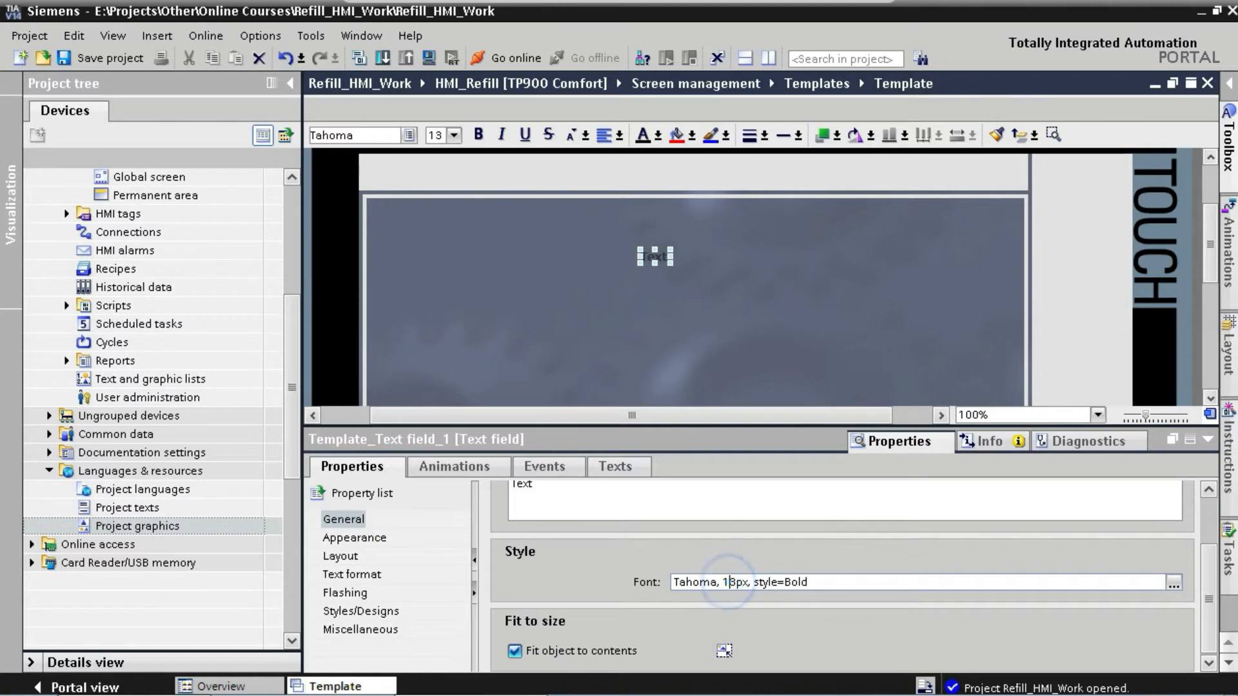
pyautogui.press('BackSpace')
pyautogui.write('5')
pyautogui.press('Return')
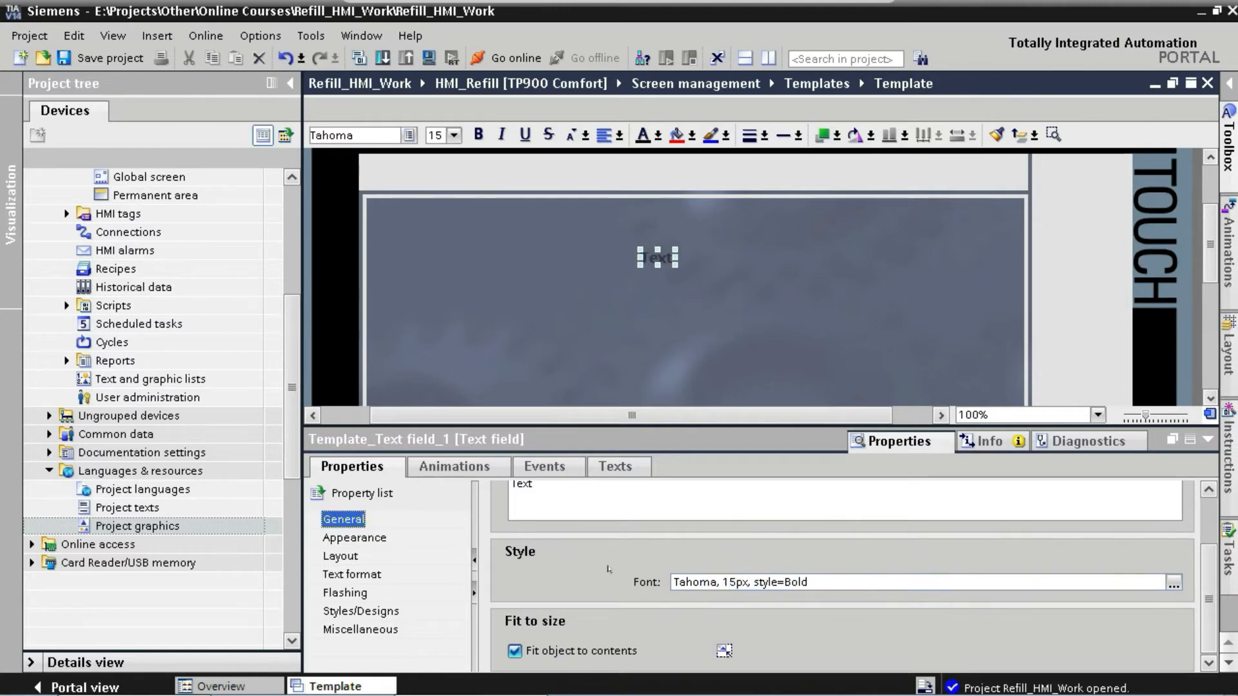
# - Change the text field's text color to the custom dark blue 0, 34, 85
pyautogui.click(405, 542)
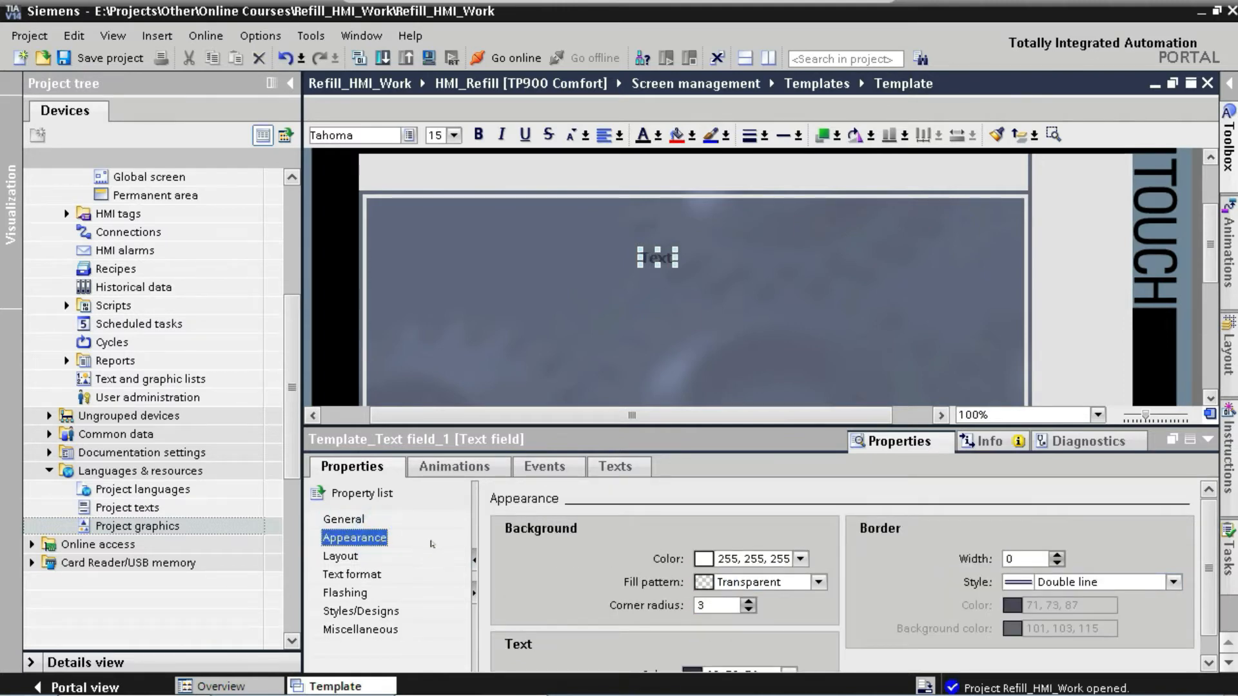
pyautogui.moveTo(1205, 598); pyautogui.dragTo(1213, 634)
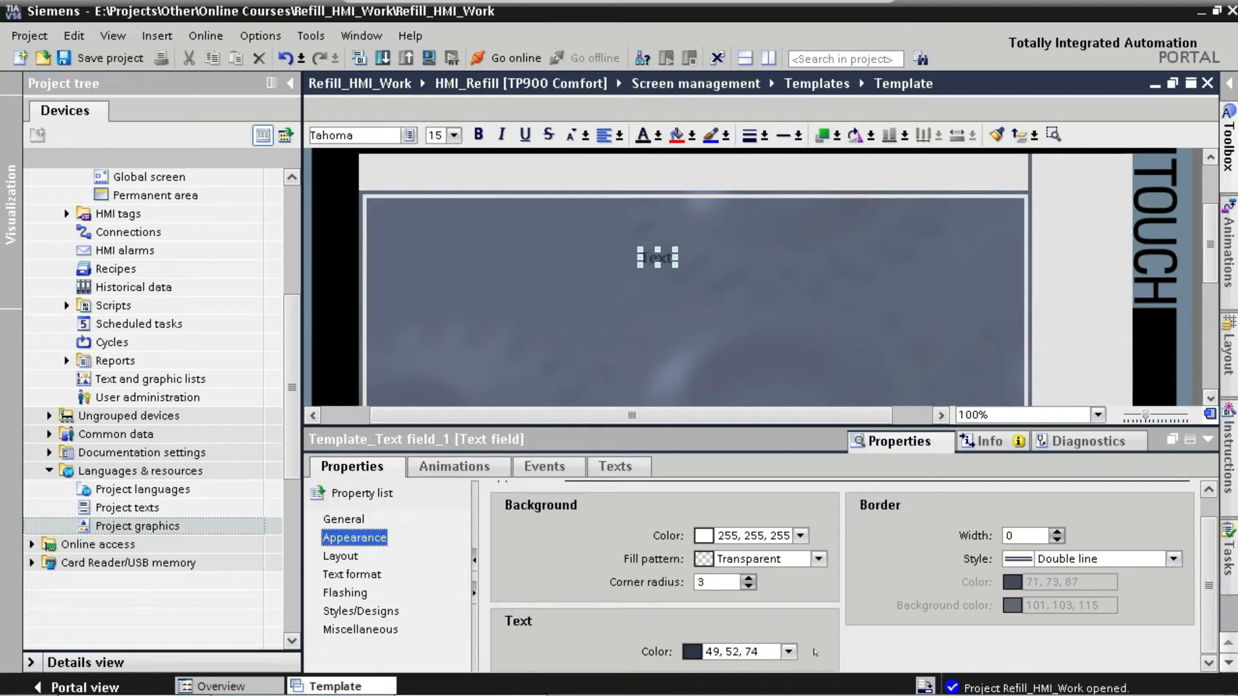
pyautogui.click(788, 652)
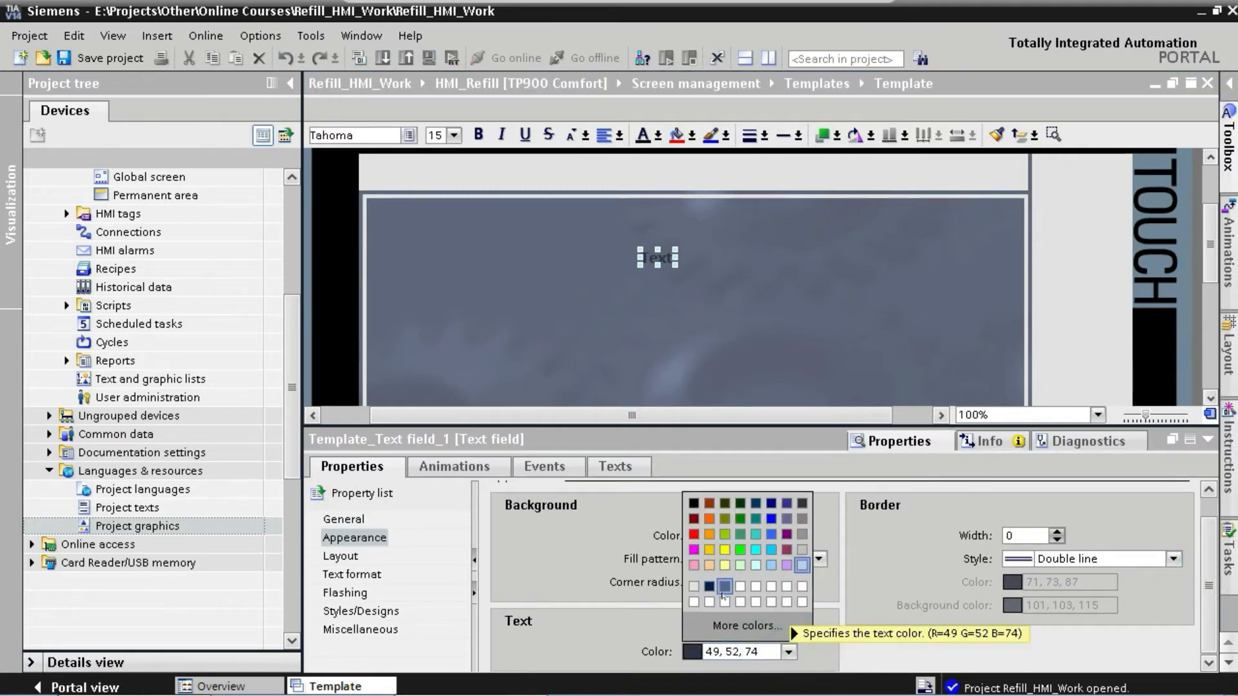
pyautogui.click(711, 586)
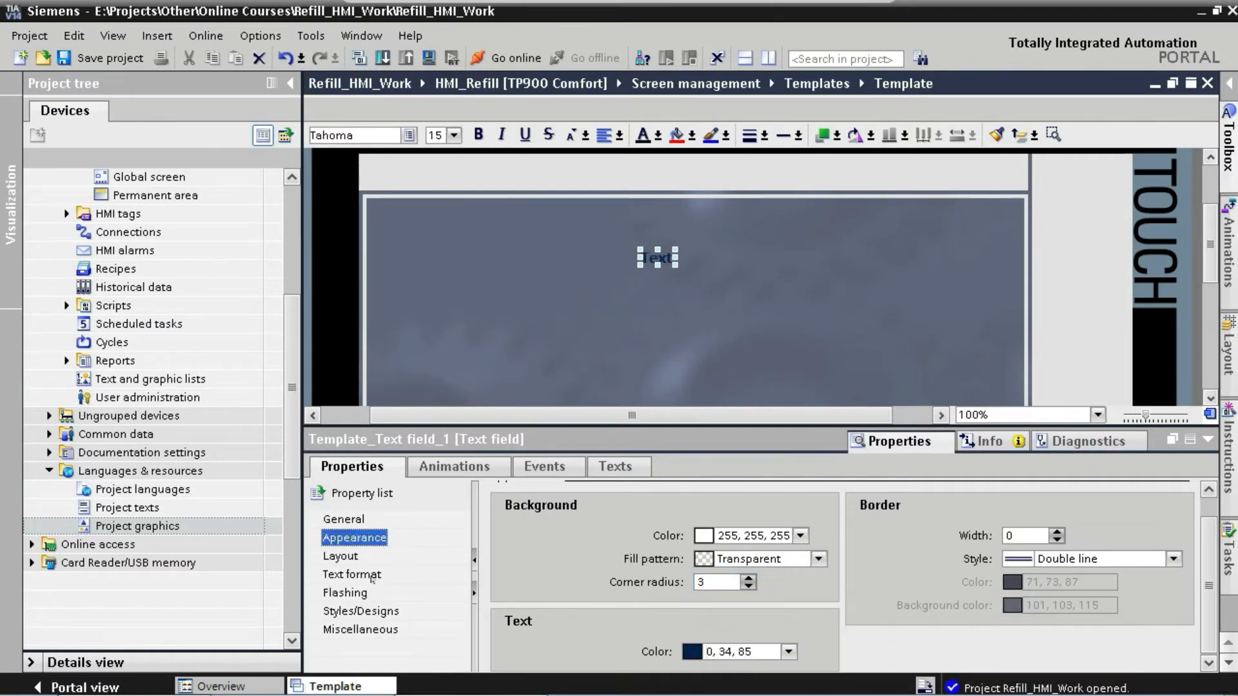
# - Set the text field's horizontal alignment to Centered in its text format properties
pyautogui.click(351, 574)
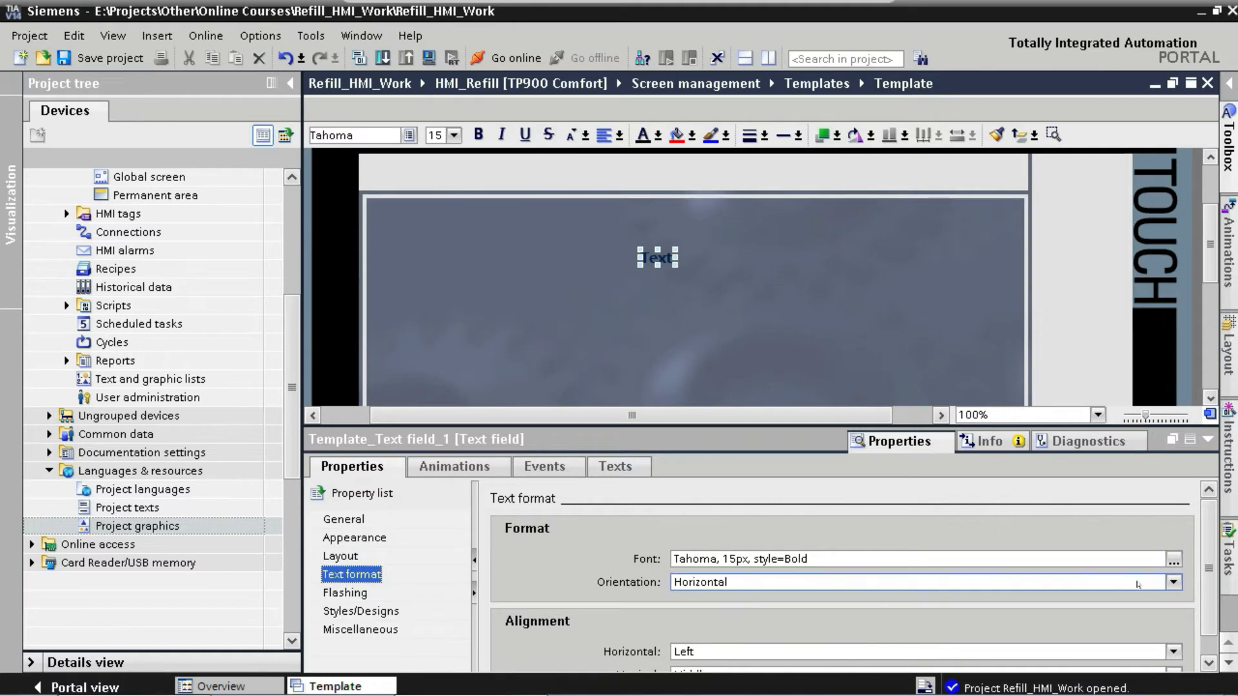
pyautogui.moveTo(1207, 610); pyautogui.dragTo(1207, 628)
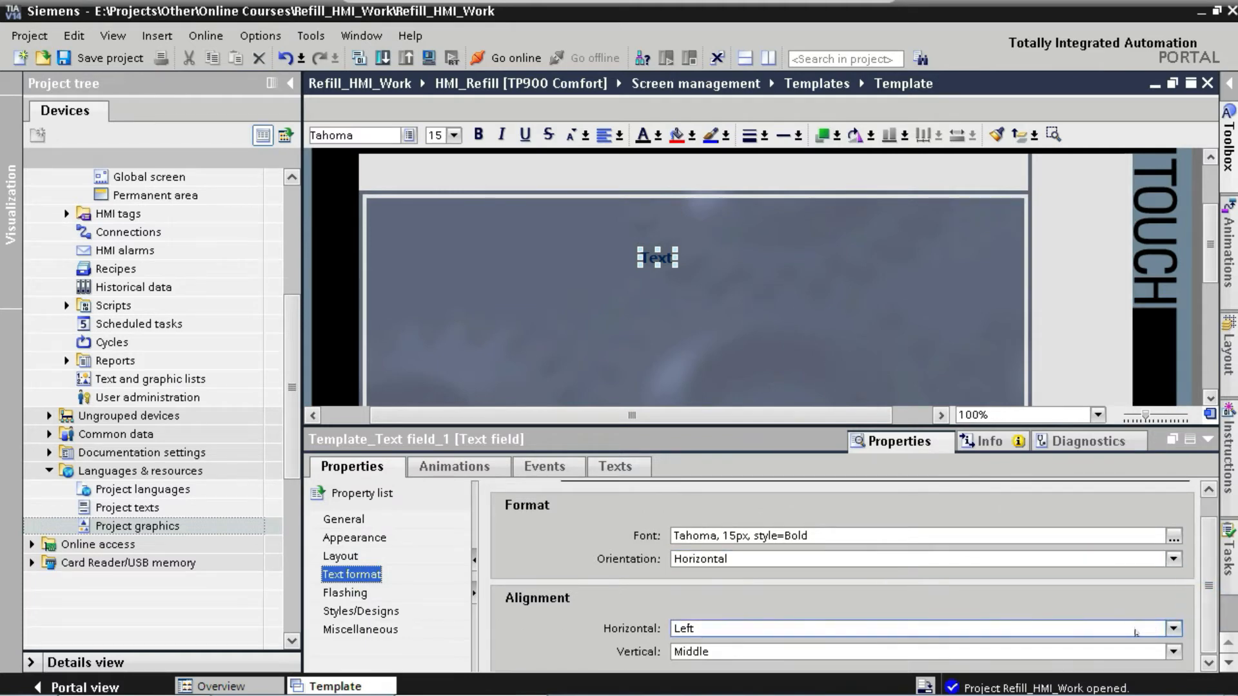
pyautogui.click(1173, 630)
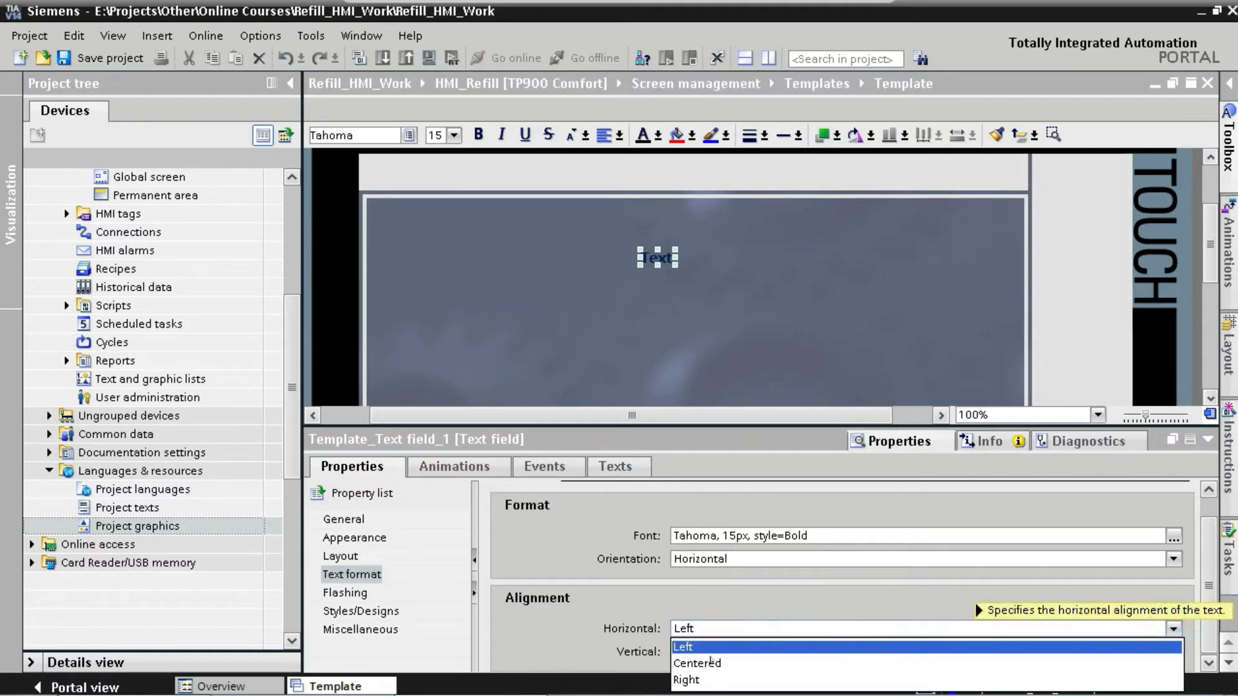
pyautogui.click(711, 666)
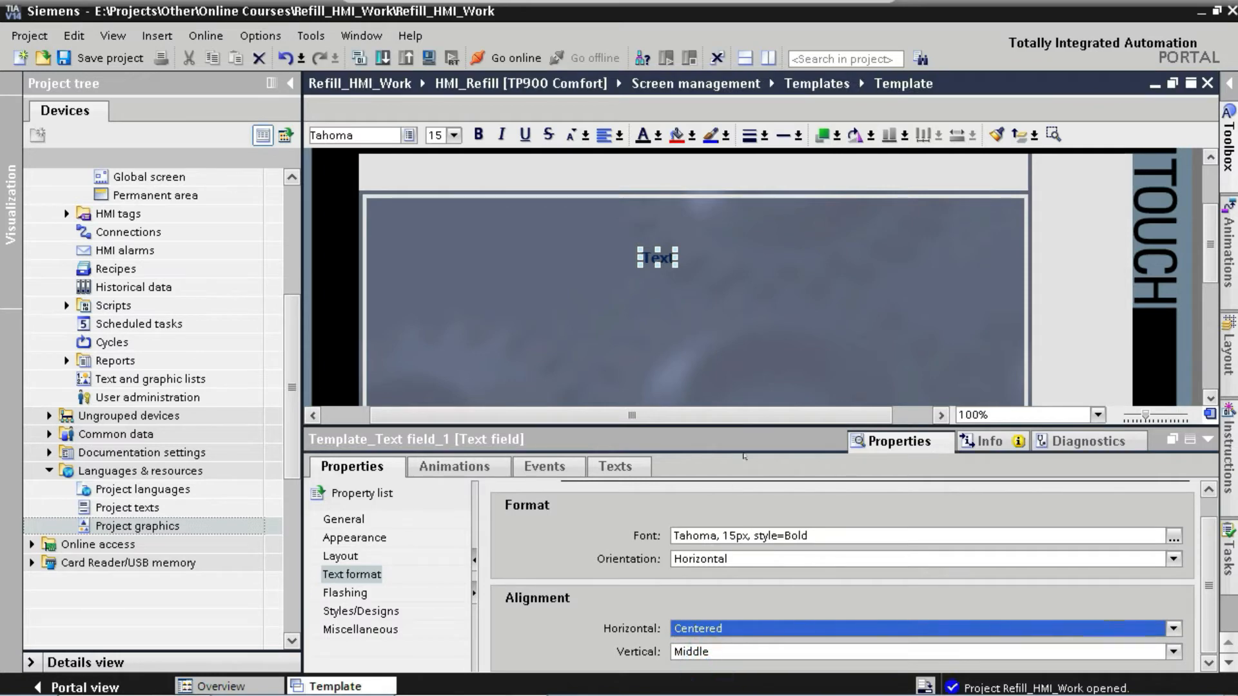
# - Change the field's text to "Information Bar" and move it into the light grey bar along the template's upper edge
pyautogui.doubleClick(658, 258)
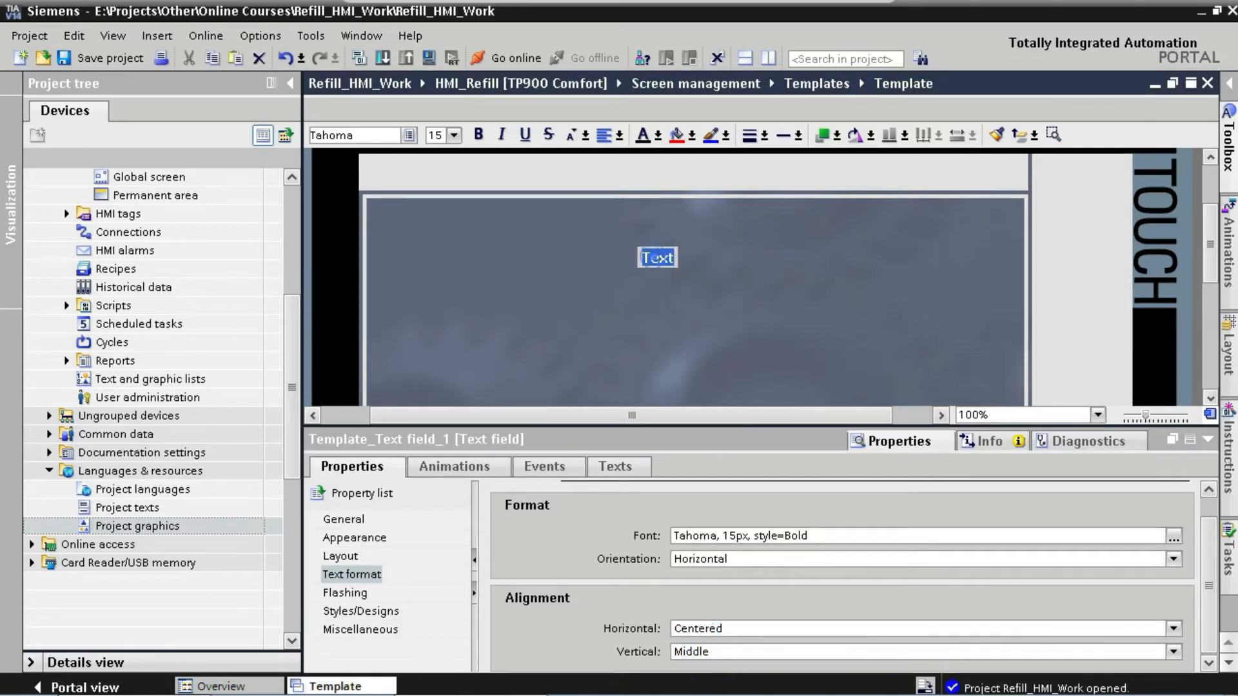
pyautogui.write('Information Bar')
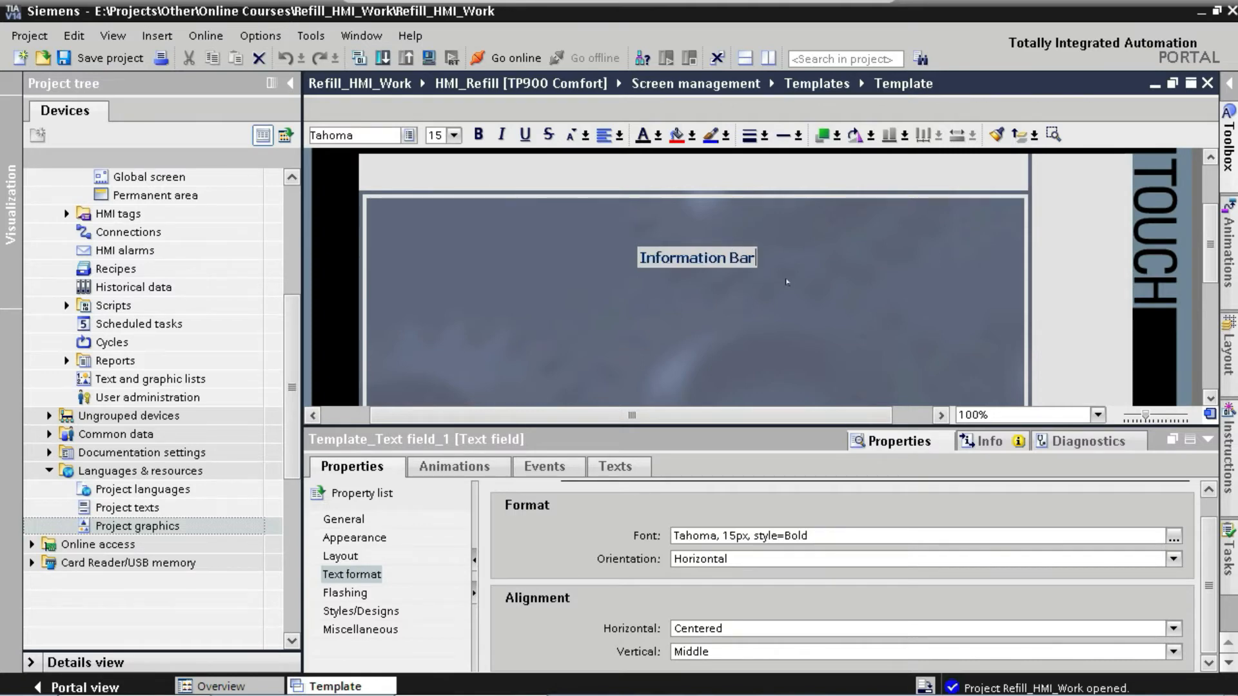
pyautogui.click(655, 308)
pyautogui.moveTo(731, 261); pyautogui.dragTo(738, 200)
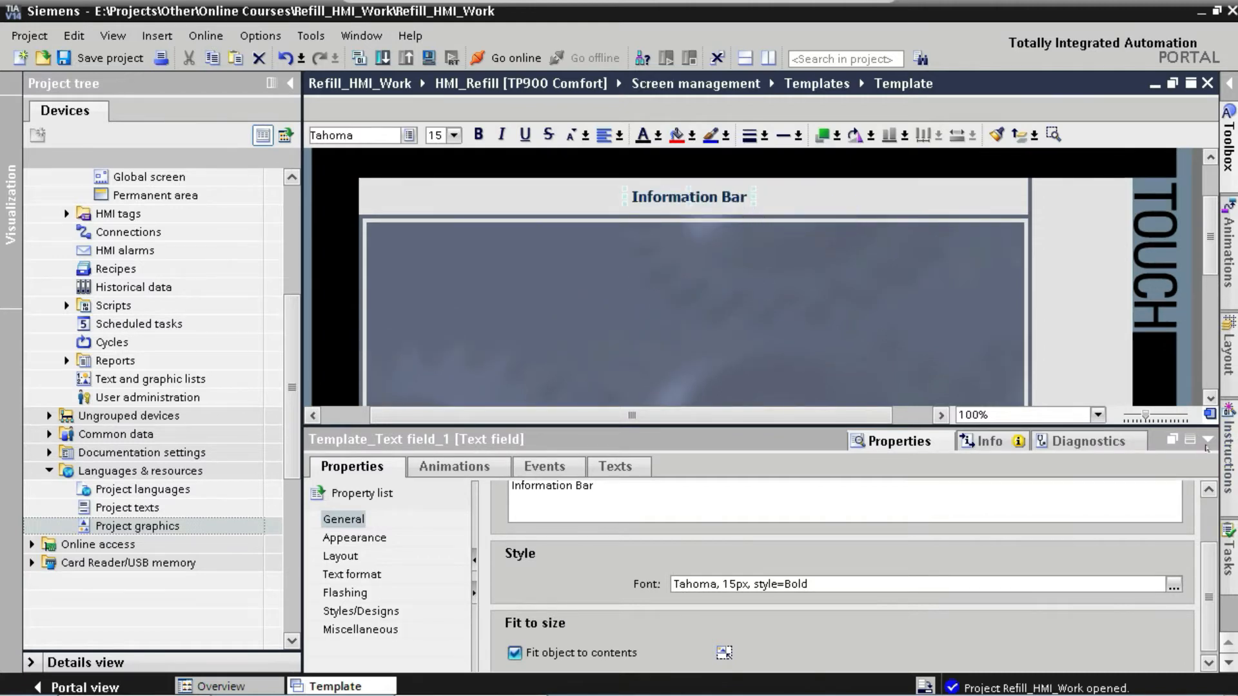
# - Duplicate the Information Bar text field, change the copy to the two-line text "Screen Navigation" and place it in the tall light grey side area
pyautogui.click(1208, 439)
pyautogui.moveTo(1217, 323); pyautogui.dragTo(1213, 346)
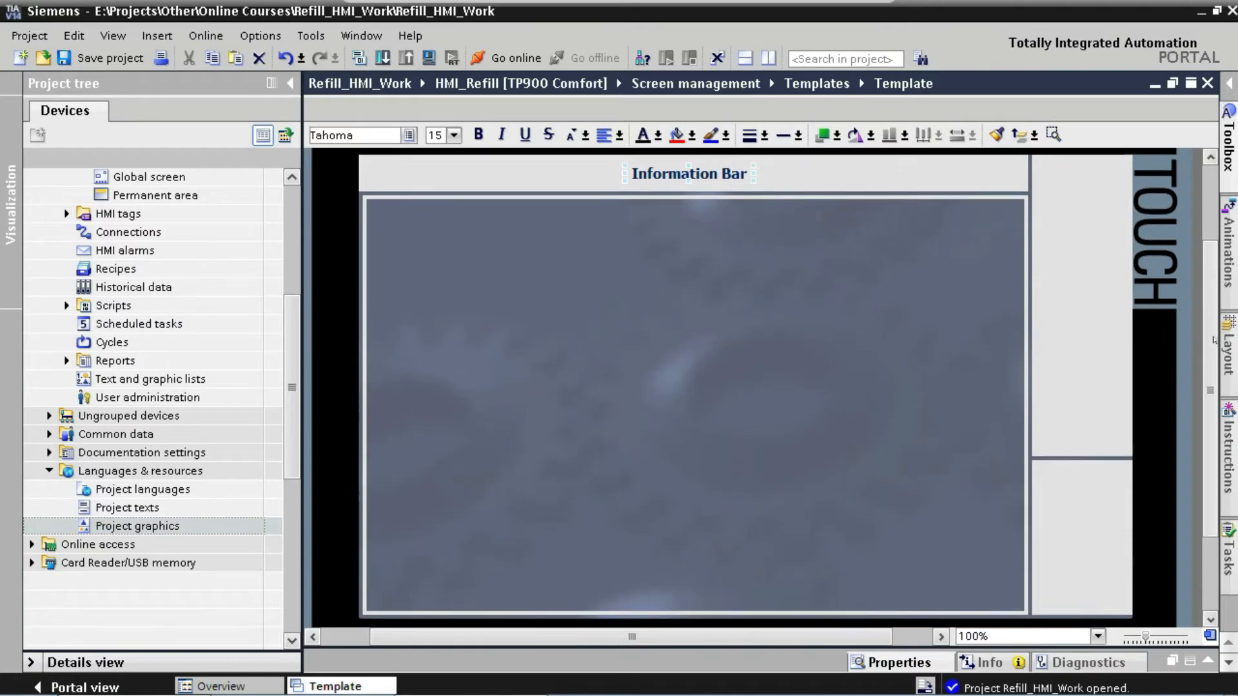
pyautogui.click(700, 175)
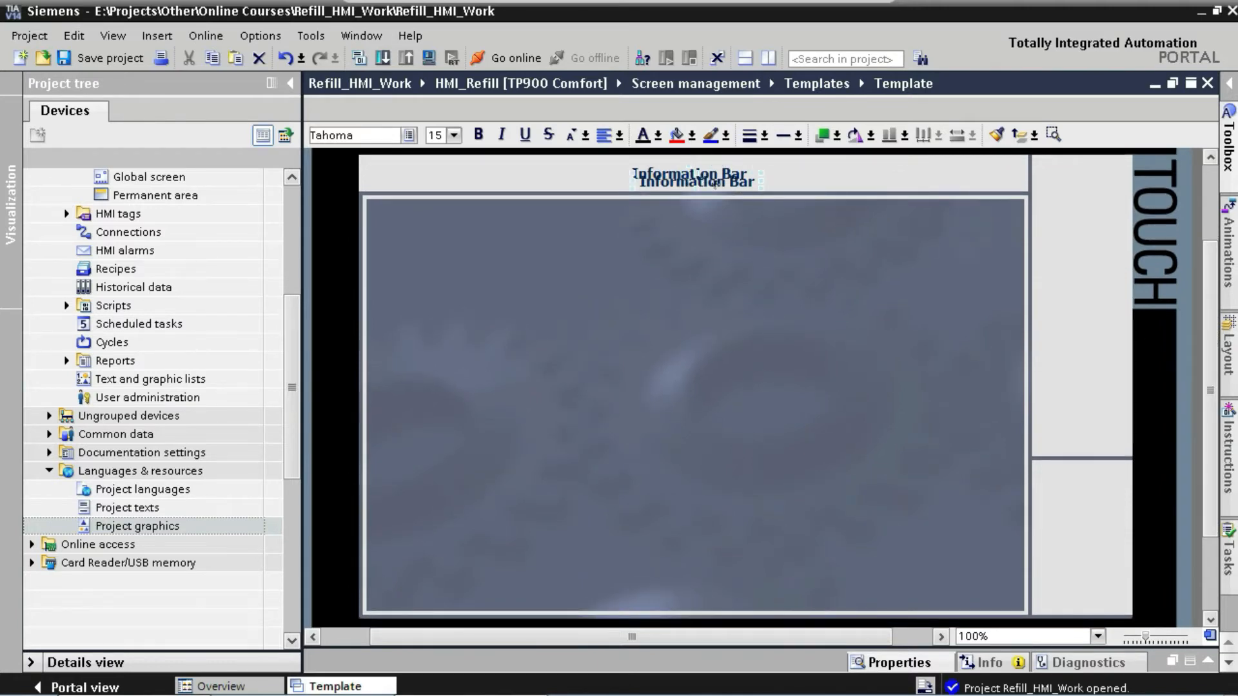
pyautogui.moveTo(701, 175); pyautogui.dragTo(902, 267)
pyautogui.doubleClick(902, 268)
pyautogui.write('Screen')
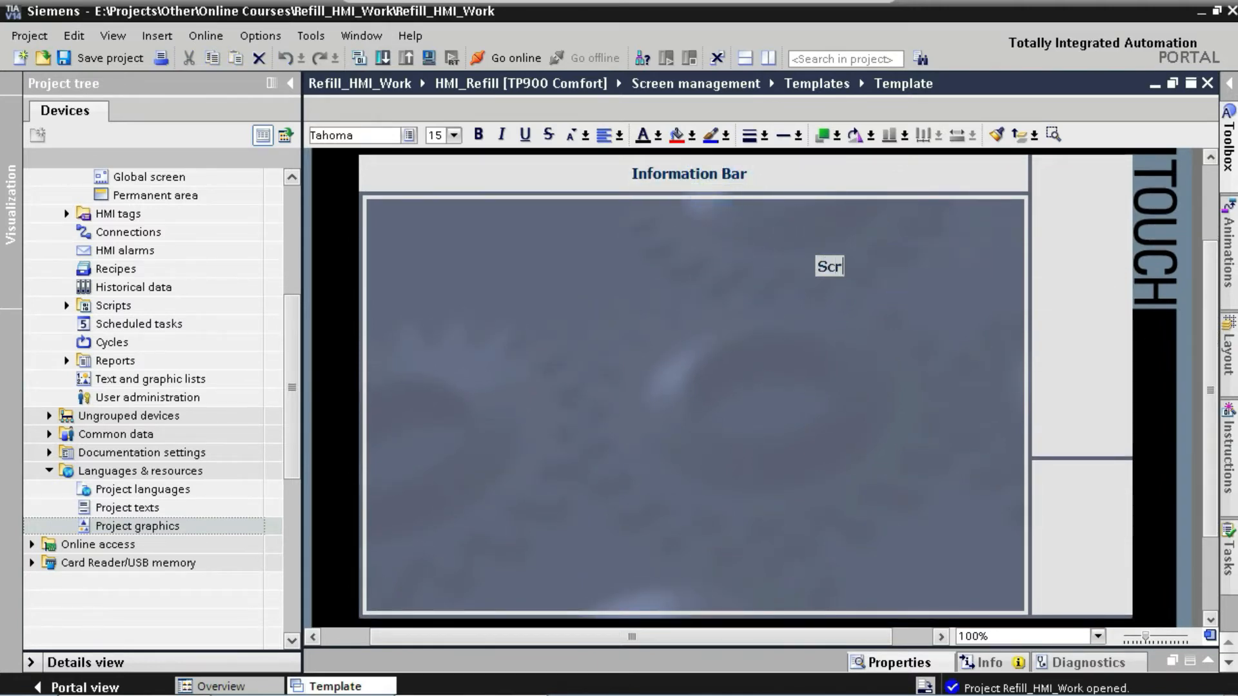
pyautogui.press('Return')
pyautogui.write('Navigation')
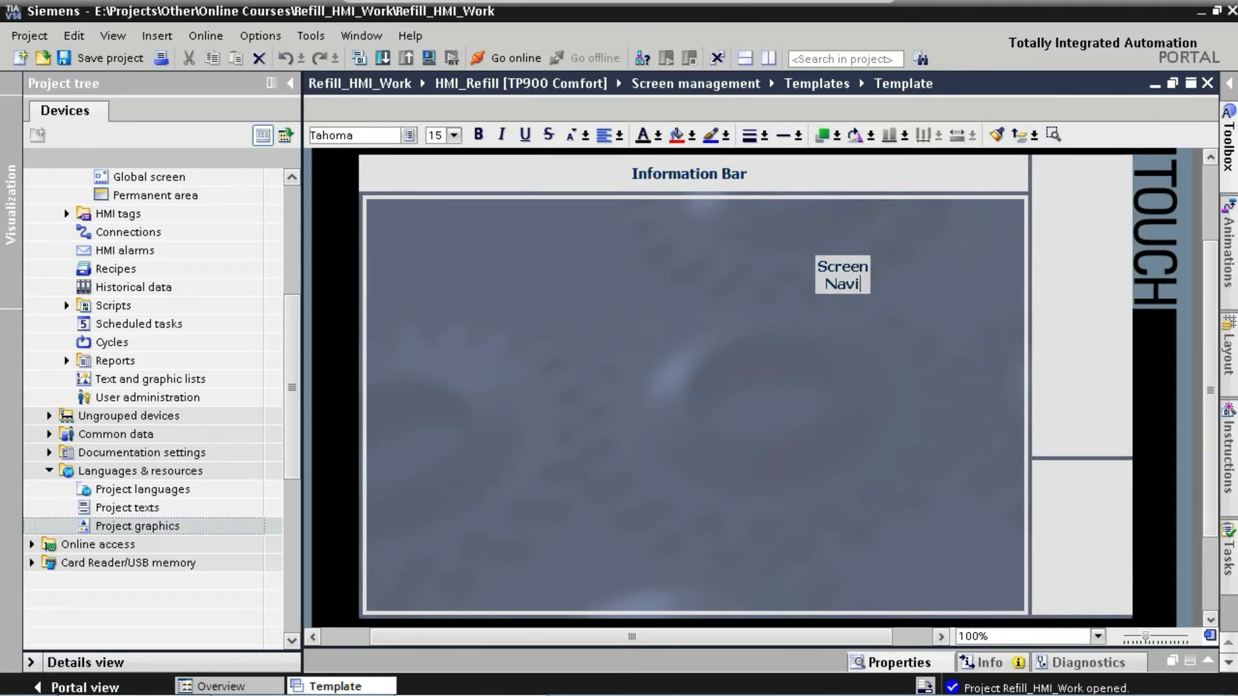
pyautogui.click(959, 342)
# - Duplicate the Screen Navigation text field into the light grey area below it and change the copy to the two-line text "Start/Stop"
pyautogui.moveTo(861, 274); pyautogui.dragTo(1090, 533)
pyautogui.write('Start/')
pyautogui.press('Return')
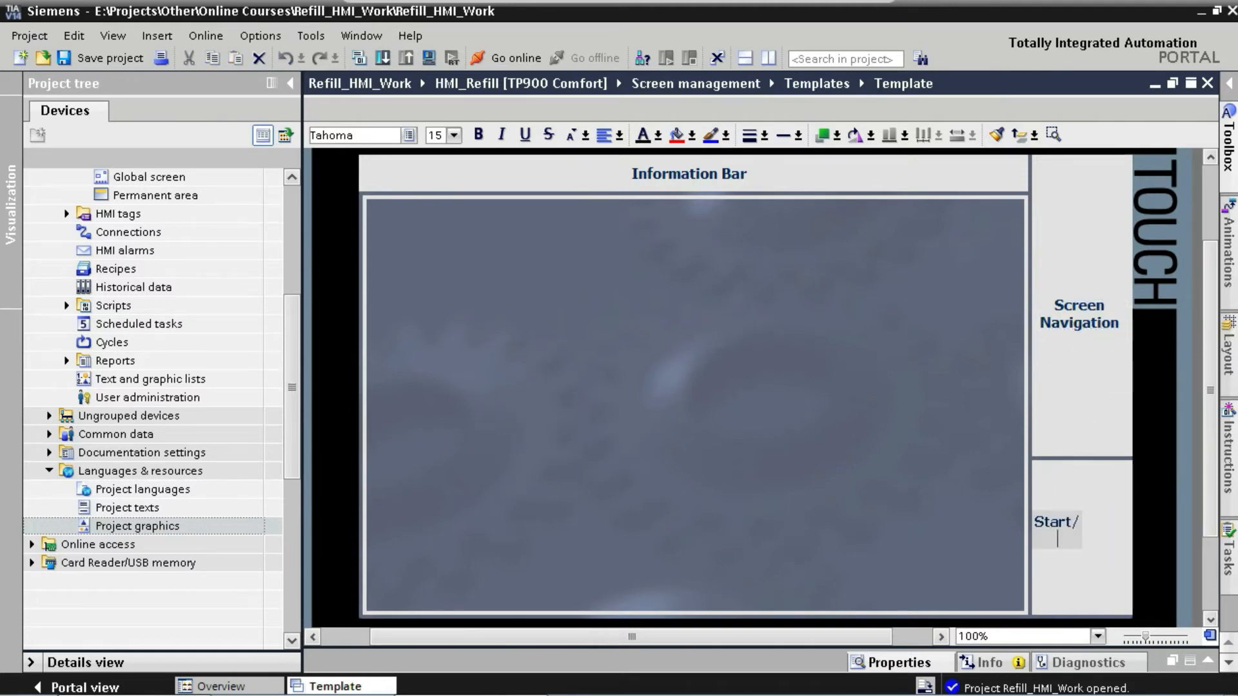
pyautogui.write('Stop')
# - Duplicate the Start/Stop text field into the middle of the large frame and change the copy's text to "Main Area"
pyautogui.click(1056, 526)
pyautogui.moveTo(1056, 526); pyautogui.dragTo(706, 391)
pyautogui.doubleClick(695, 382)
pyautogui.write('Ma')
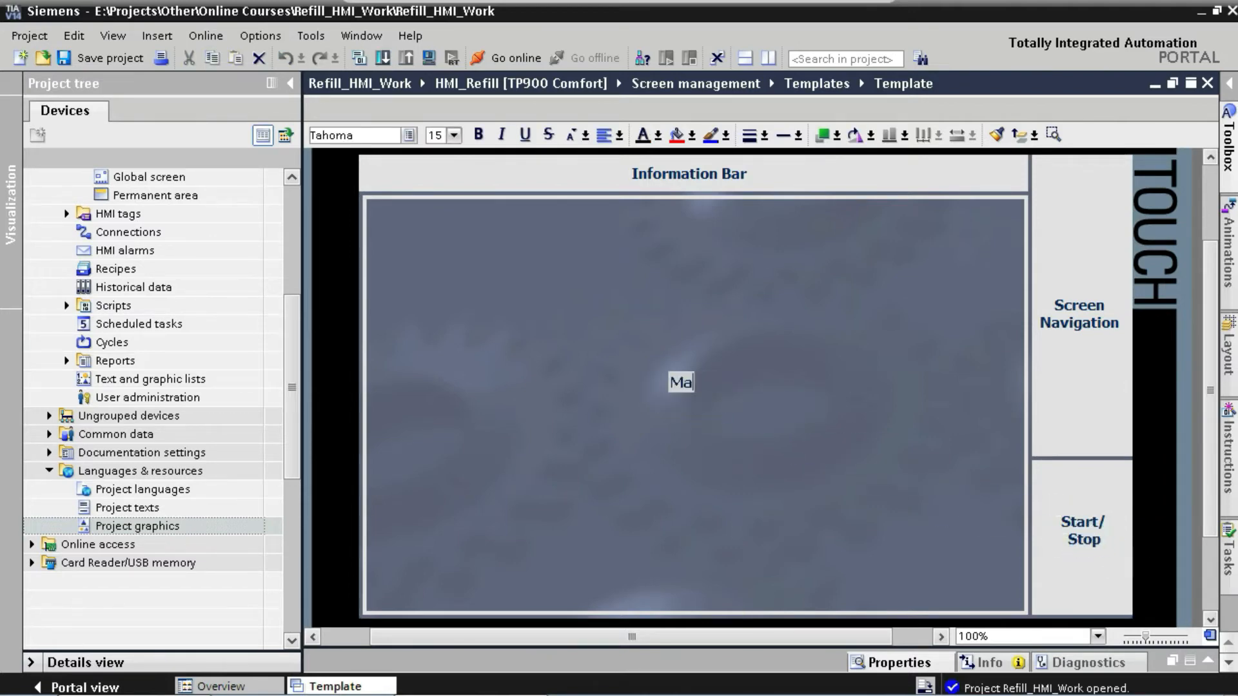
pyautogui.write('in Area')
pyautogui.click(741, 456)
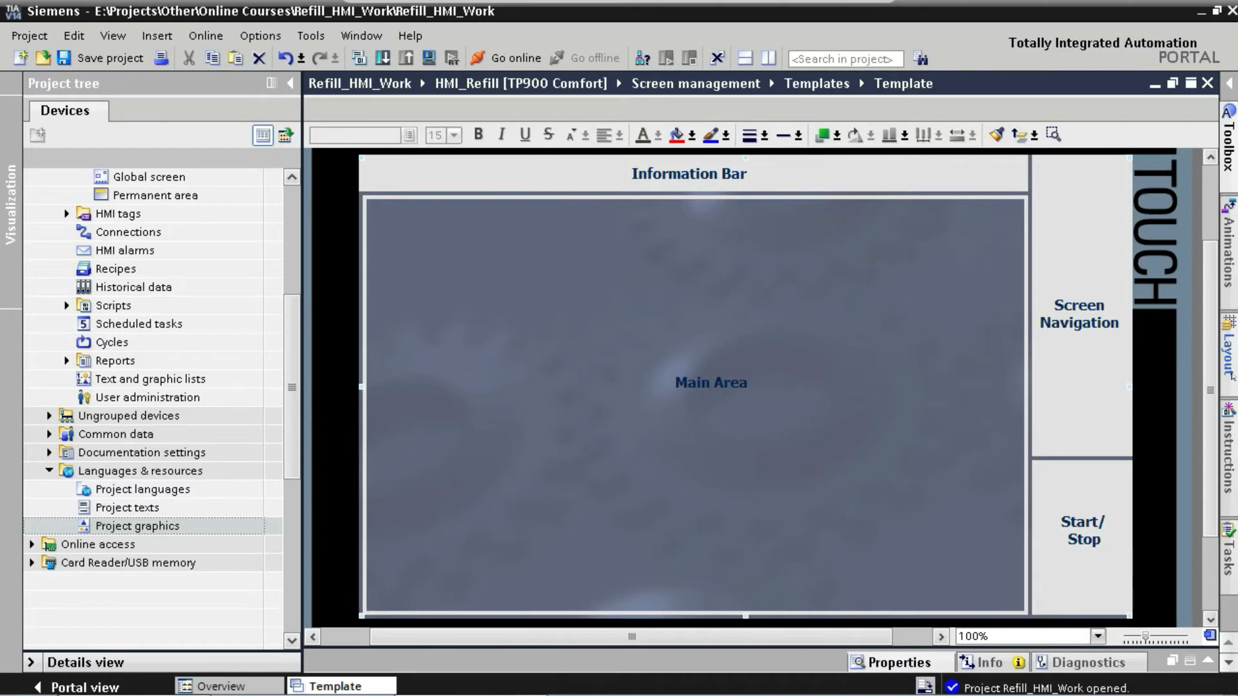
# - Check the template's layer contents by hiding and reshowing Layer_3 - Text, Layer_2 - Graphics and Layer_1 - Background
pyautogui.click(1232, 377)
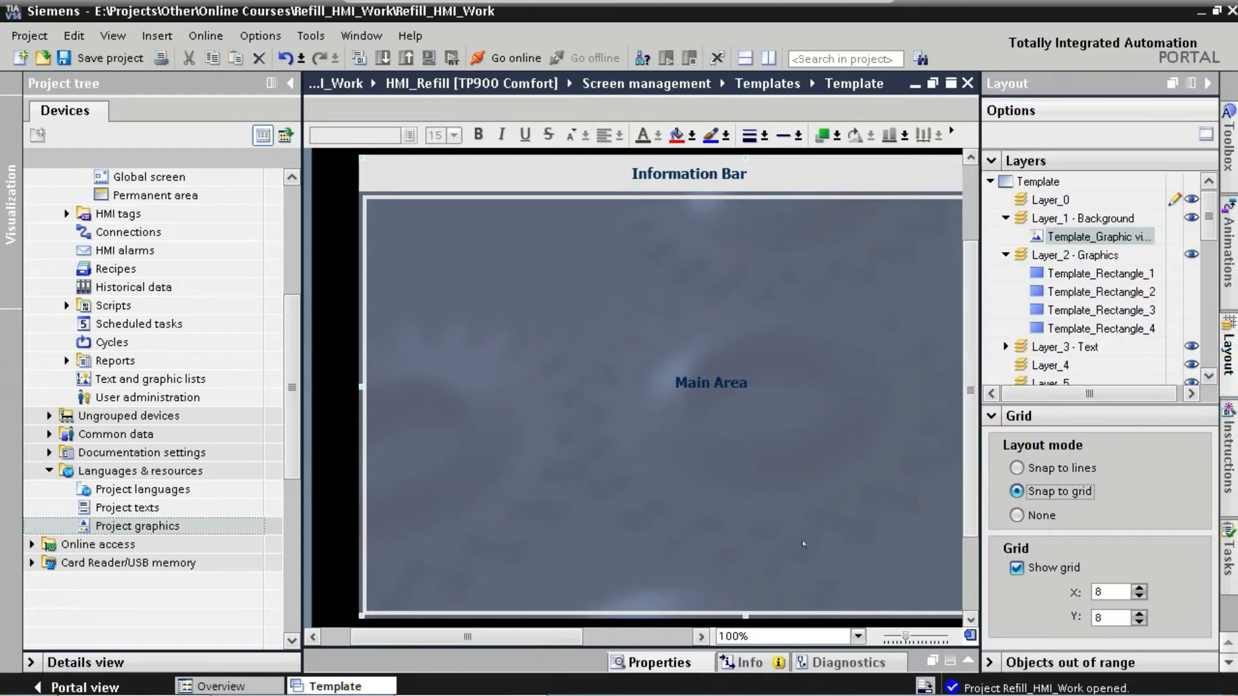
pyautogui.moveTo(524, 638); pyautogui.dragTo(588, 638)
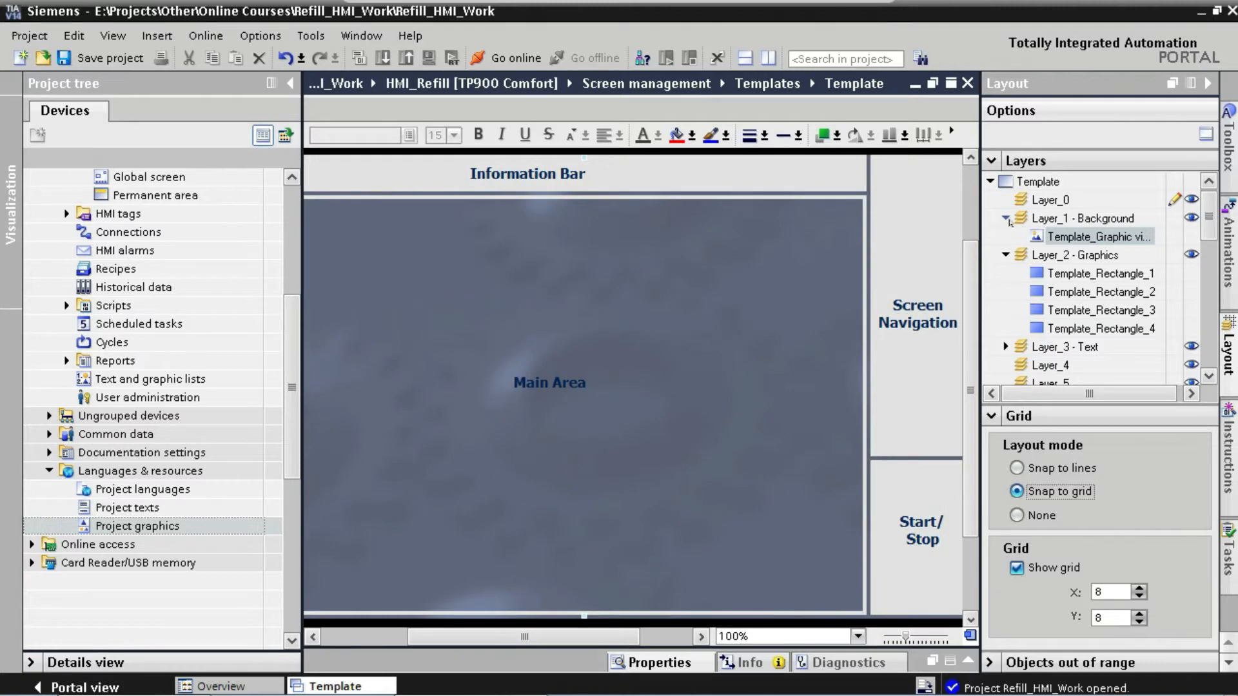
pyautogui.click(1006, 218)
pyautogui.click(1004, 236)
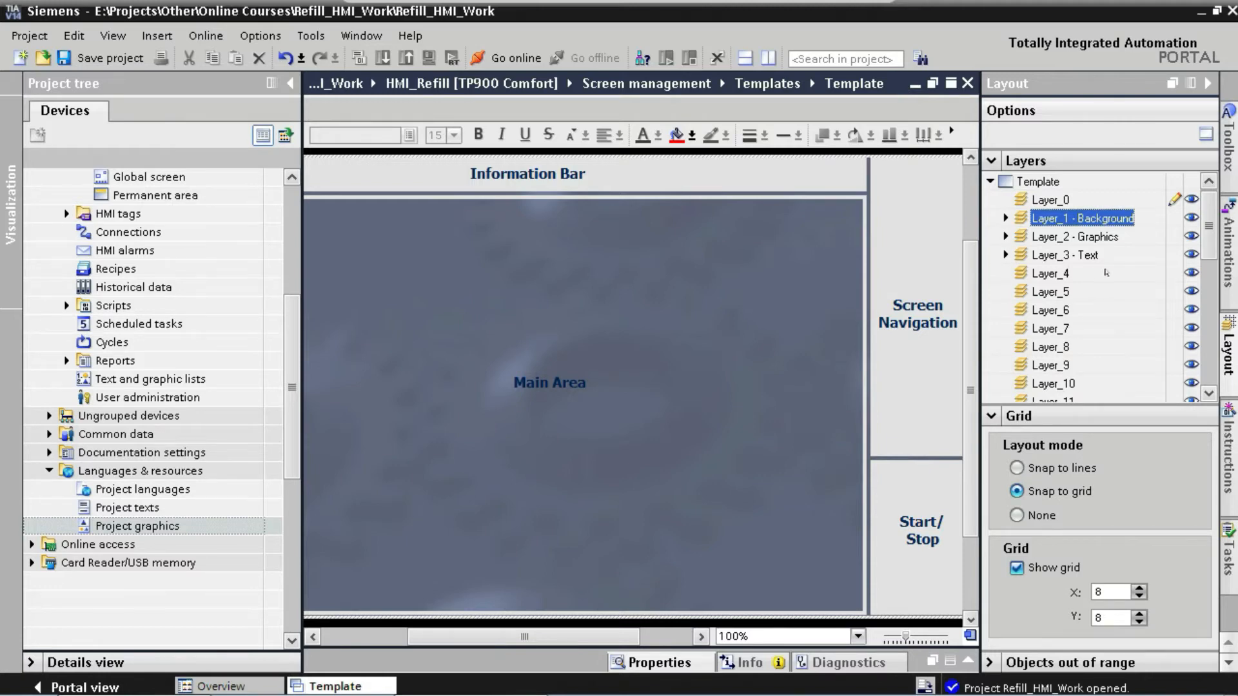
pyautogui.click(1191, 256)
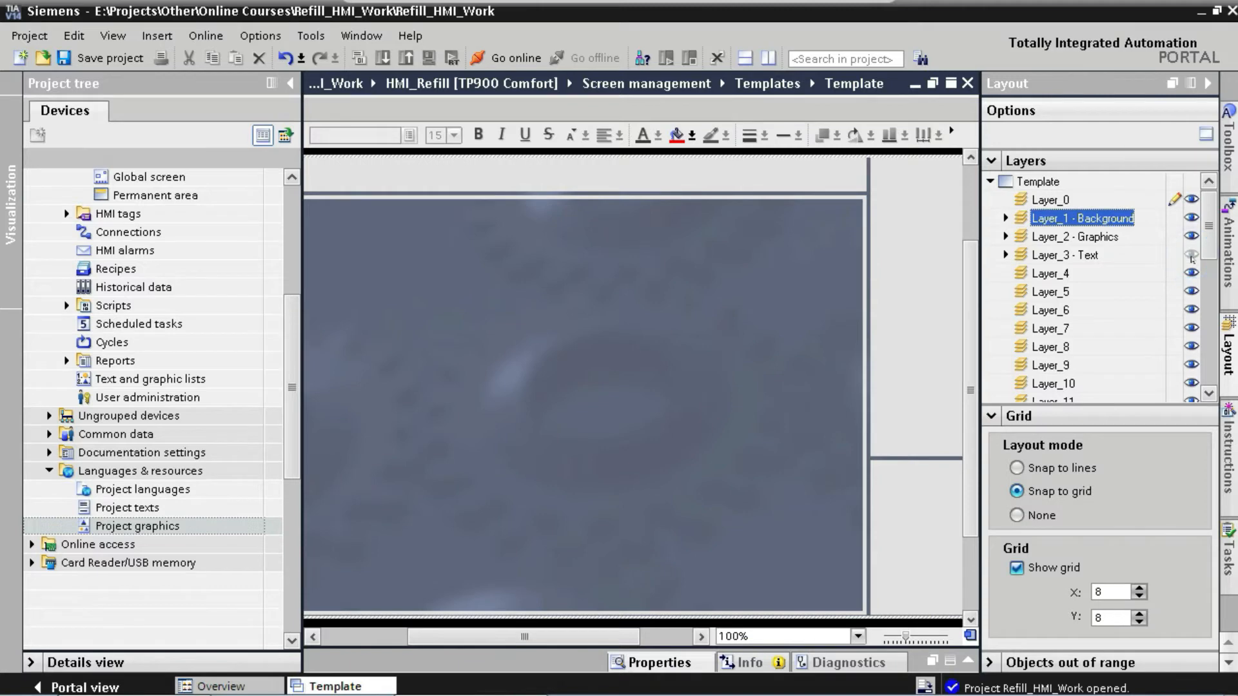
pyautogui.click(1190, 237)
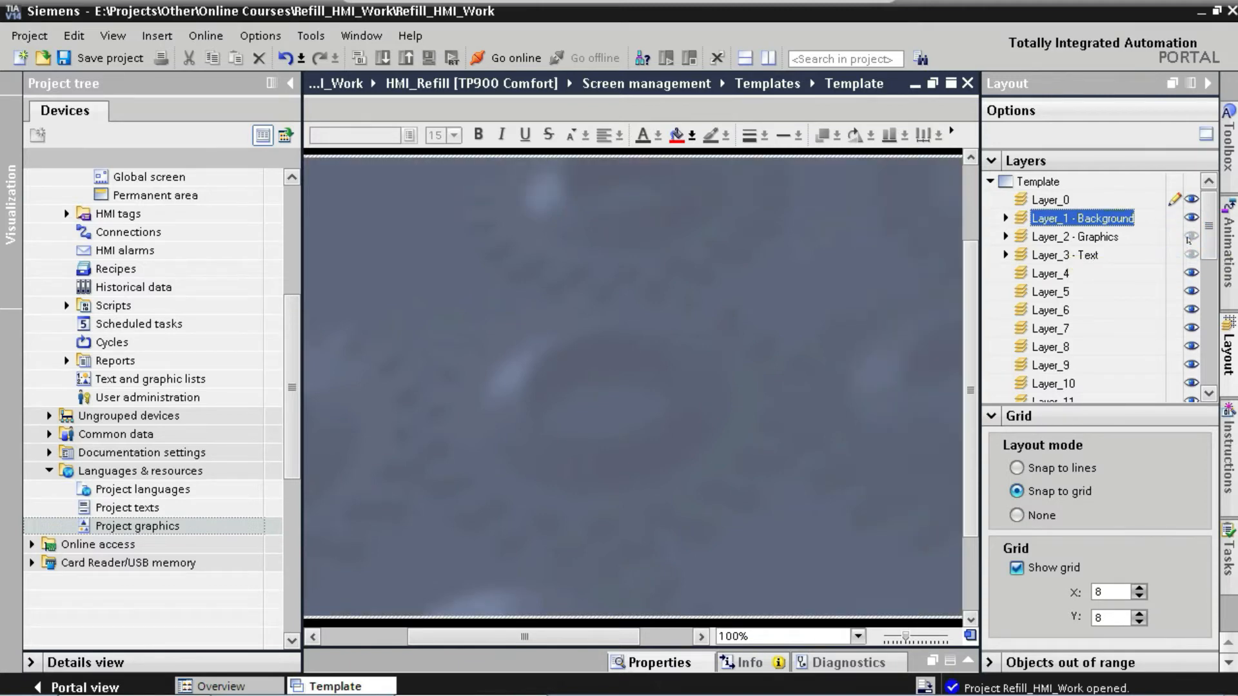
pyautogui.click(1191, 219)
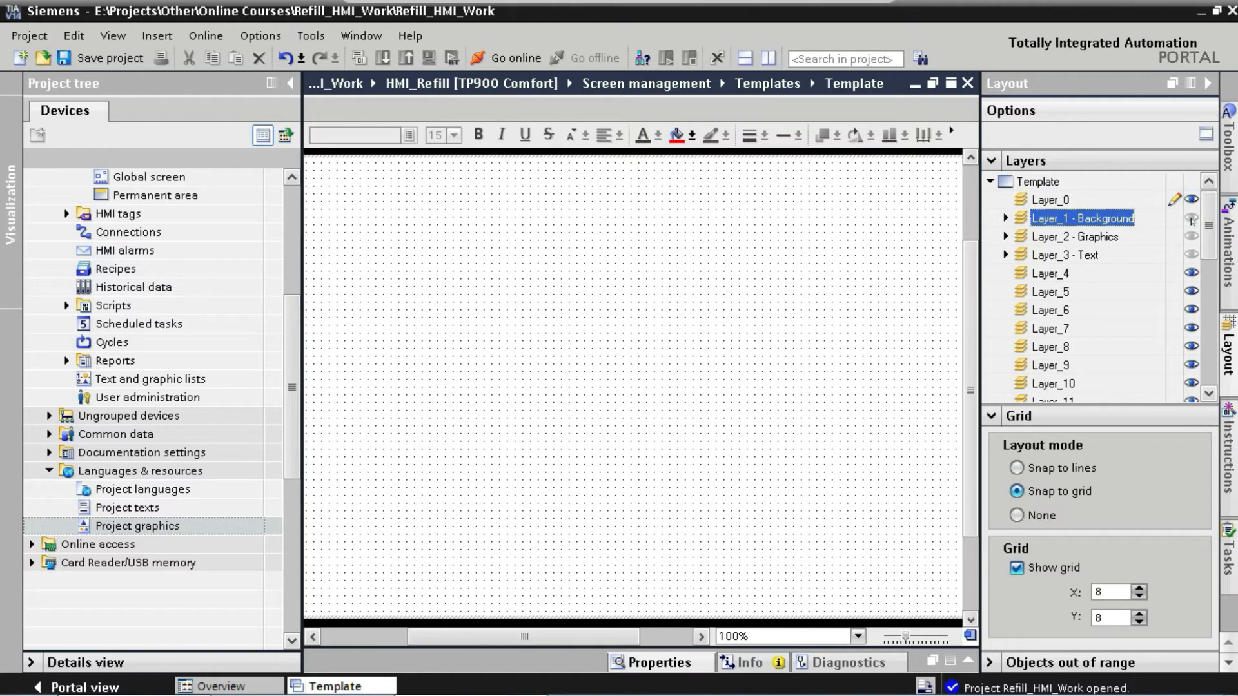
pyautogui.click(1191, 218)
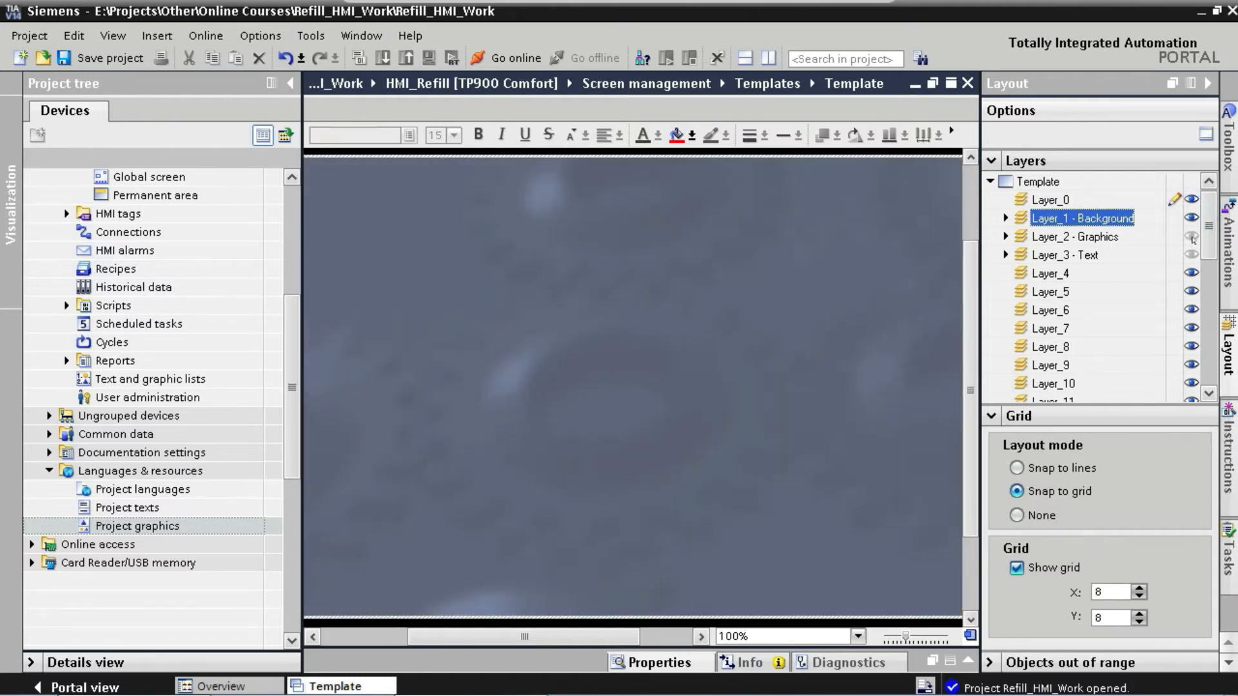
pyautogui.click(1190, 237)
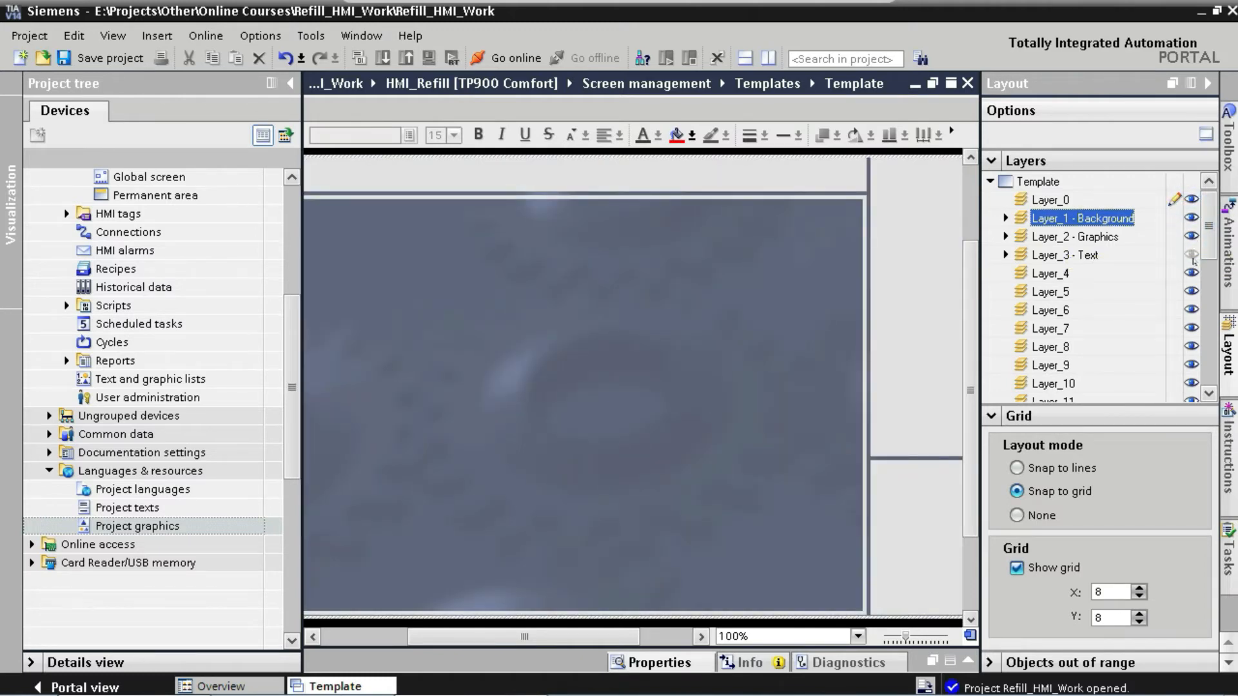
pyautogui.click(1191, 256)
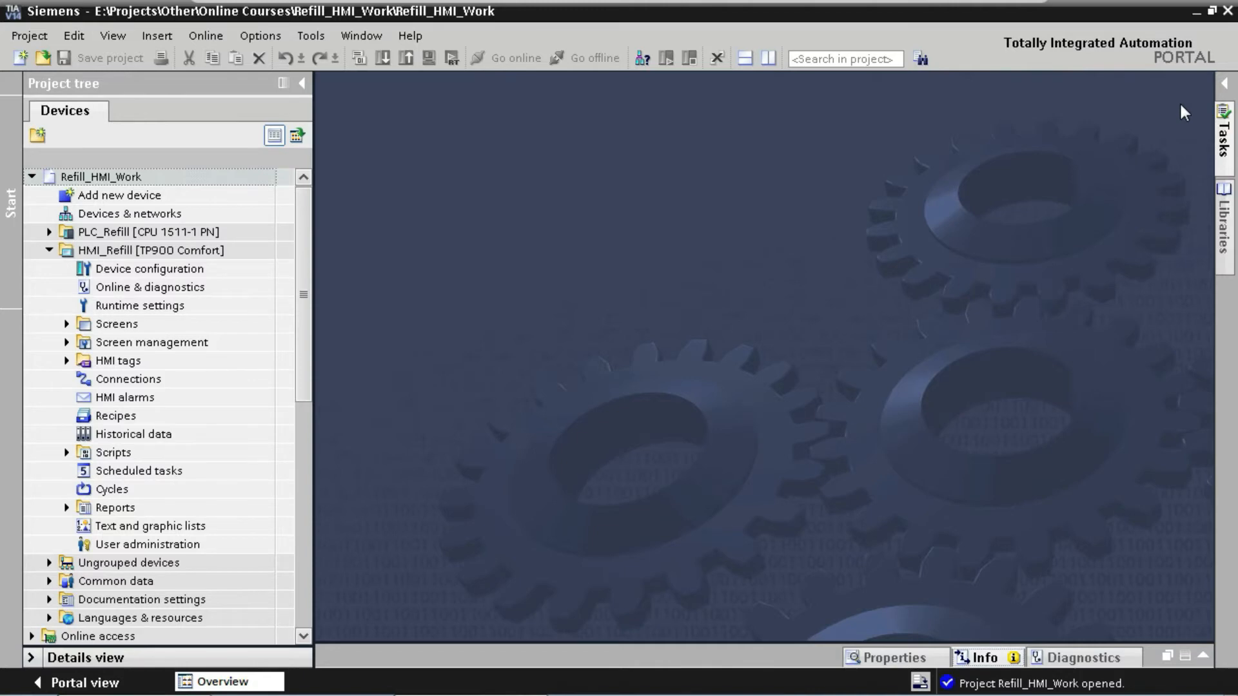
# - Open HMI_Refill's text and graphic lists and add a graphic list named GraphList_Btn_Template_Overview
pyautogui.doubleClick(180, 527)
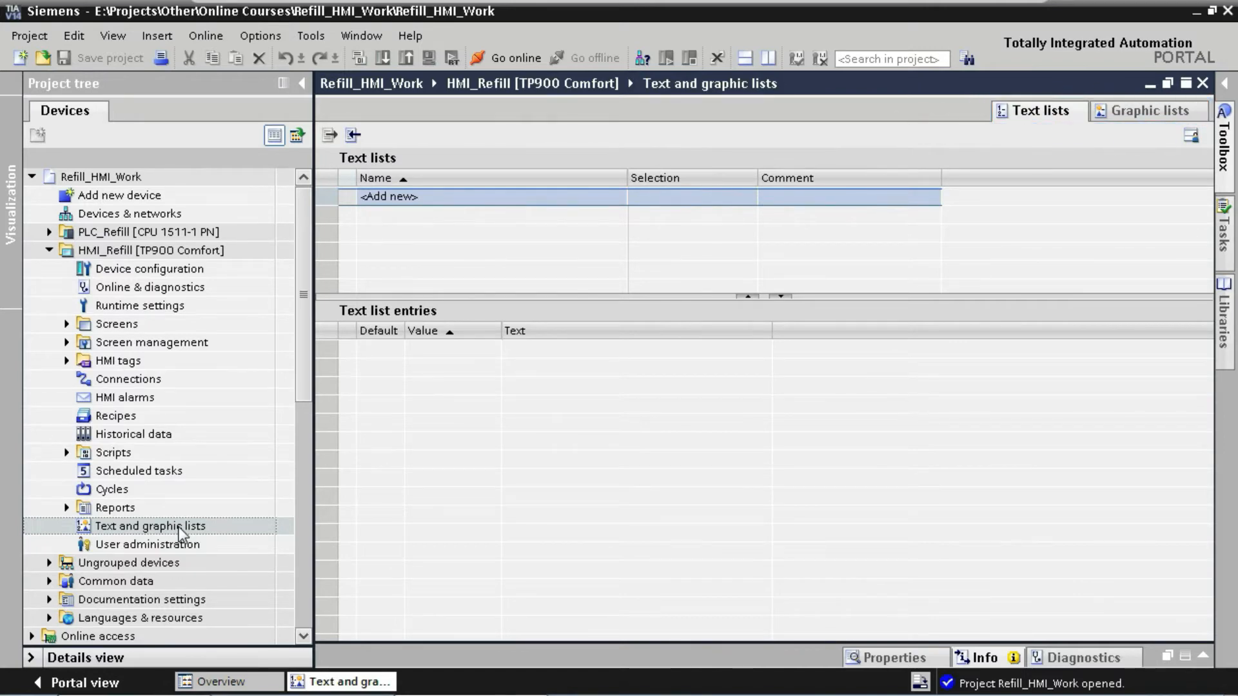
pyautogui.click(1122, 116)
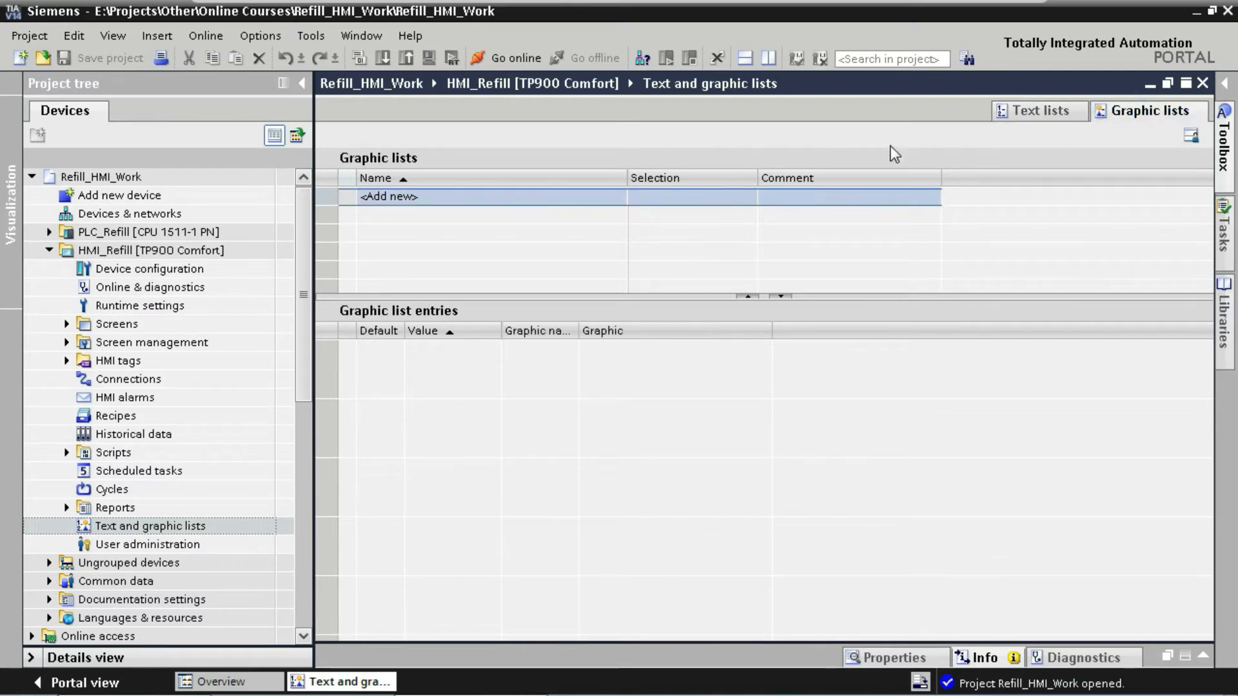
pyautogui.click(572, 199)
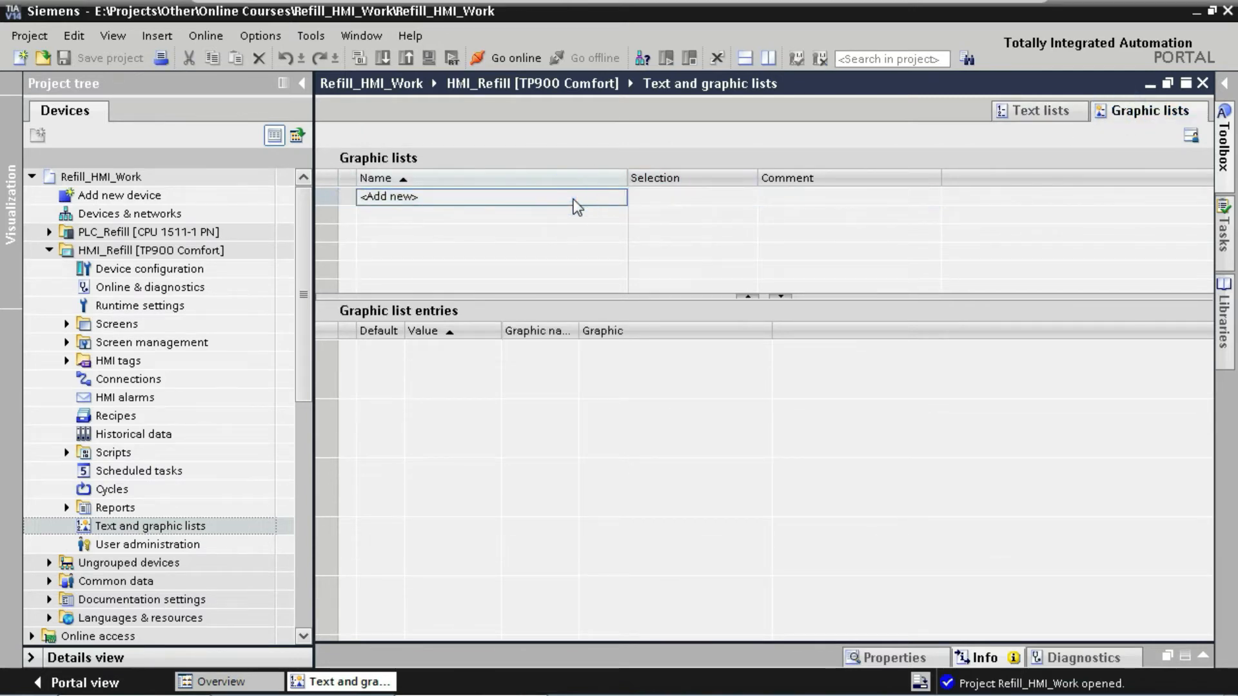
pyautogui.doubleClick(574, 199)
pyautogui.write('Graphic_li')
pyautogui.press('BackSpace')
pyautogui.press('BackSpace')
pyautogui.press('BackSpace')
pyautogui.press('BackSpace')
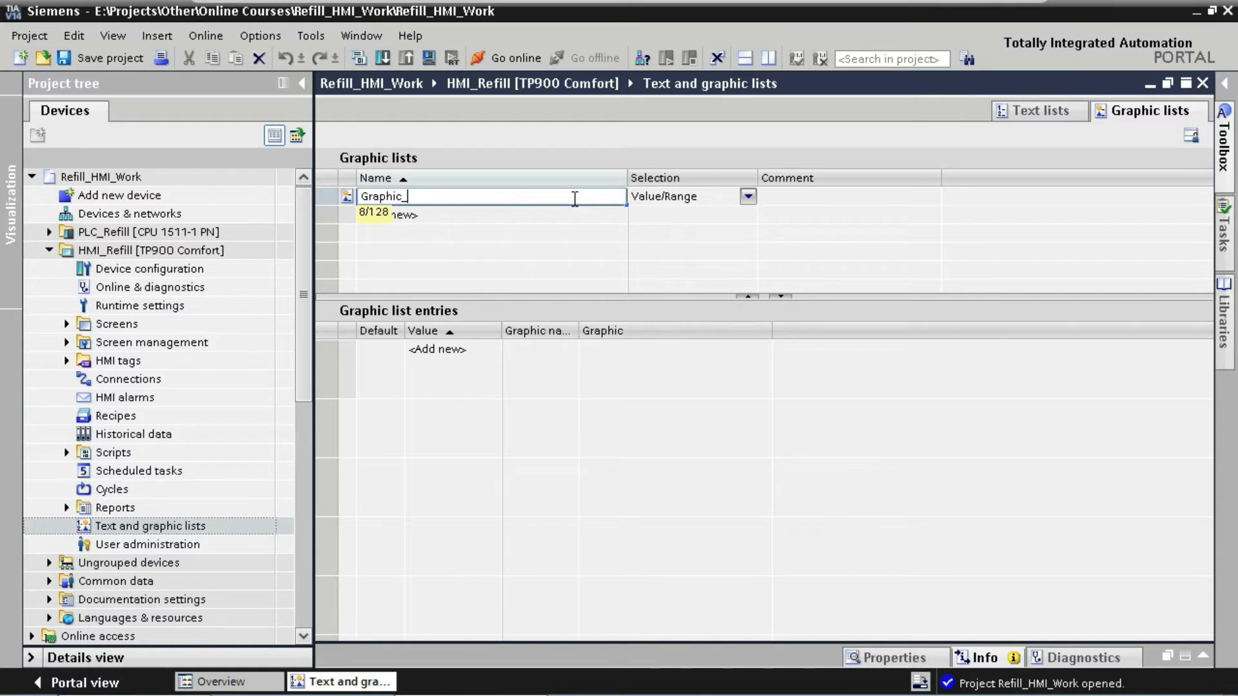
pyautogui.write('List_Btn_Template_Overview')
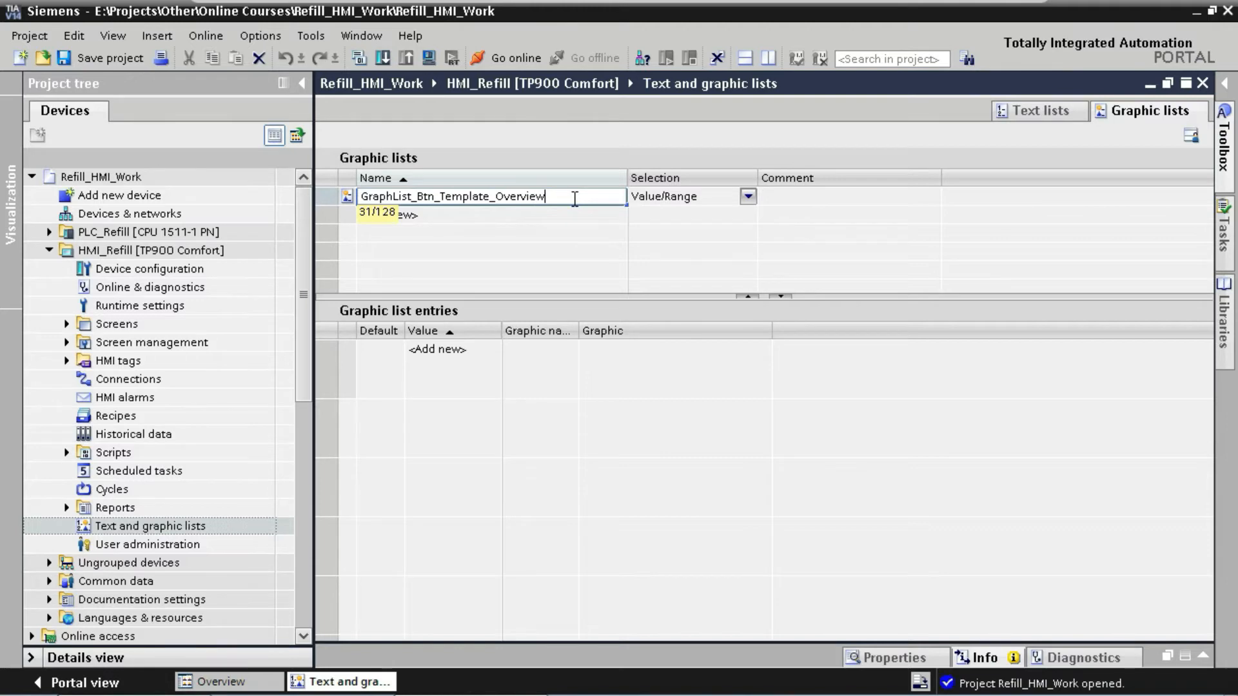
pyautogui.press('Return')
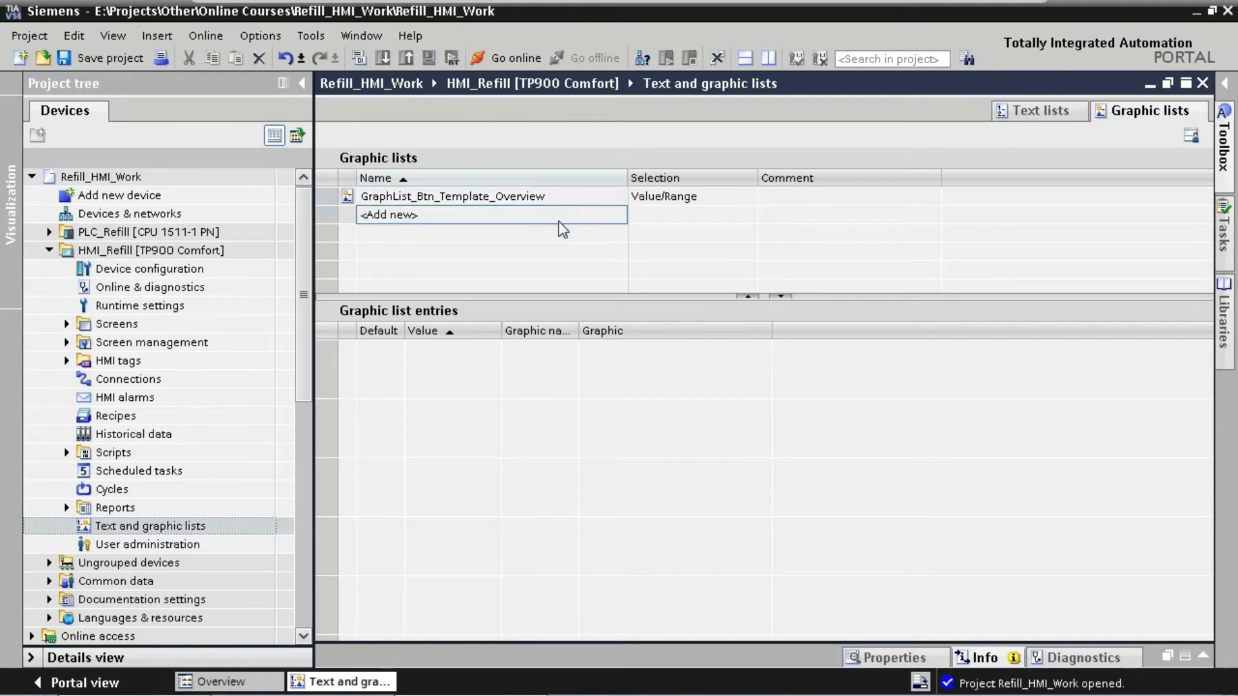
# - Add an entry with value 0 to the GraphList_Btn_Template_Overview graphic list
pyautogui.click(562, 196)
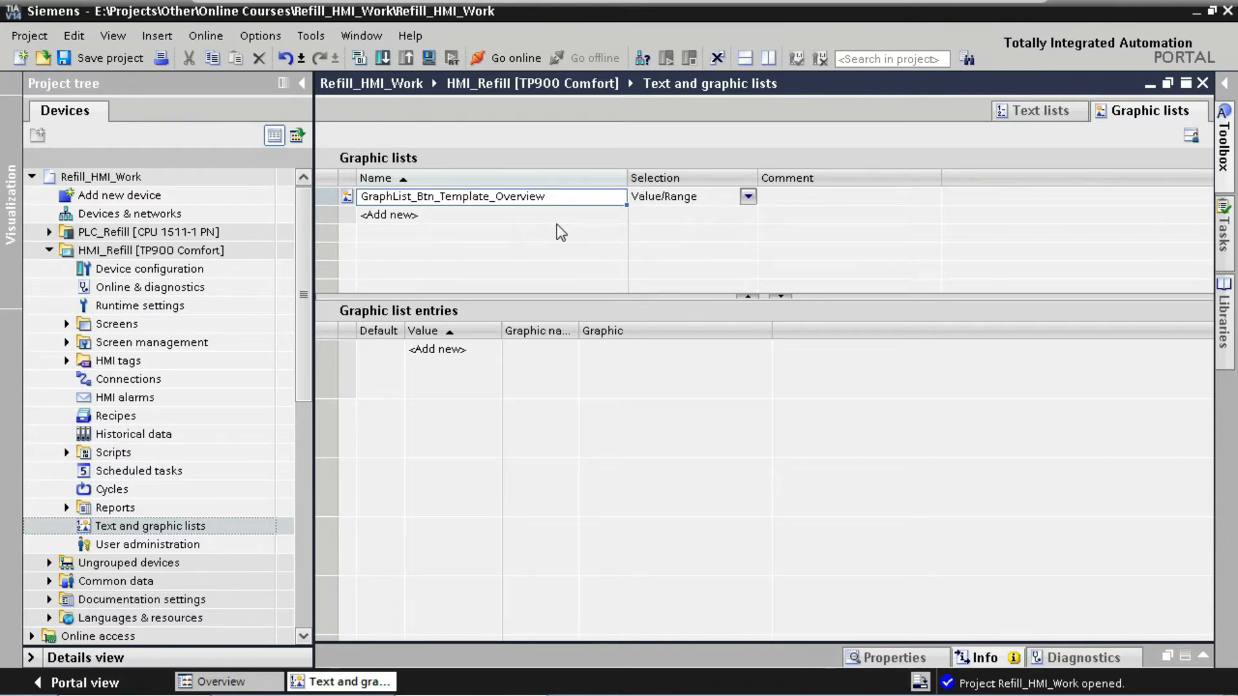
pyautogui.click(462, 365)
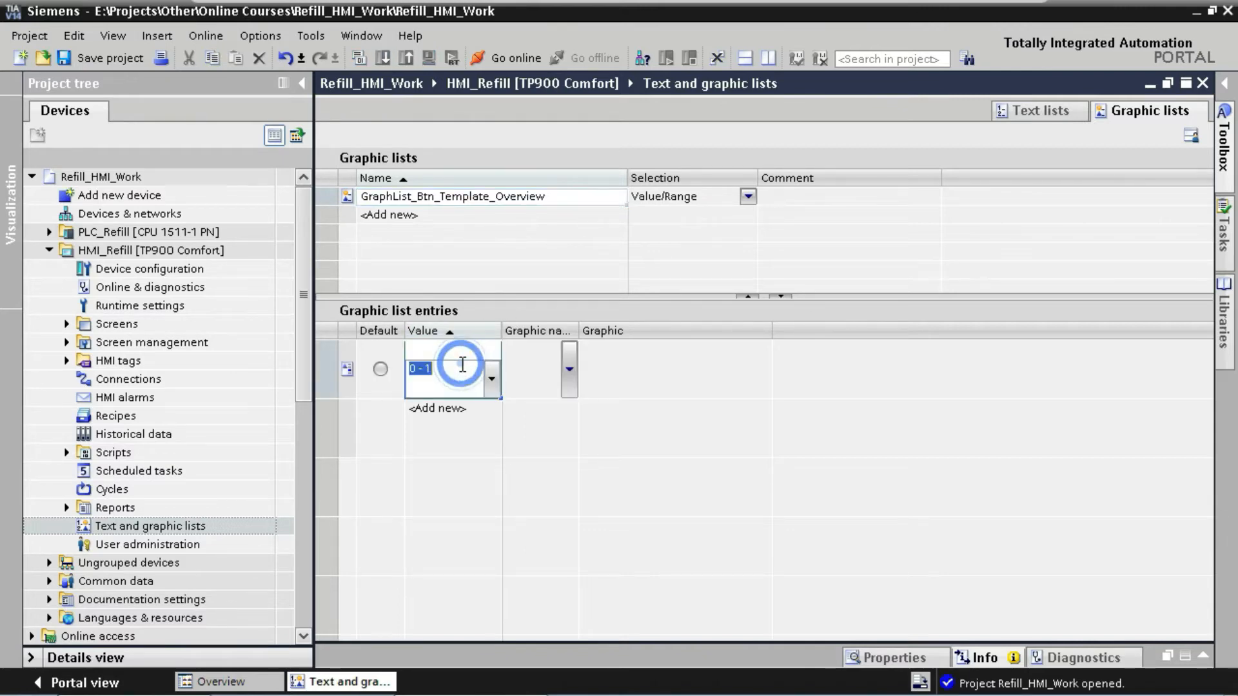
pyautogui.write('0')
pyautogui.press('Return')
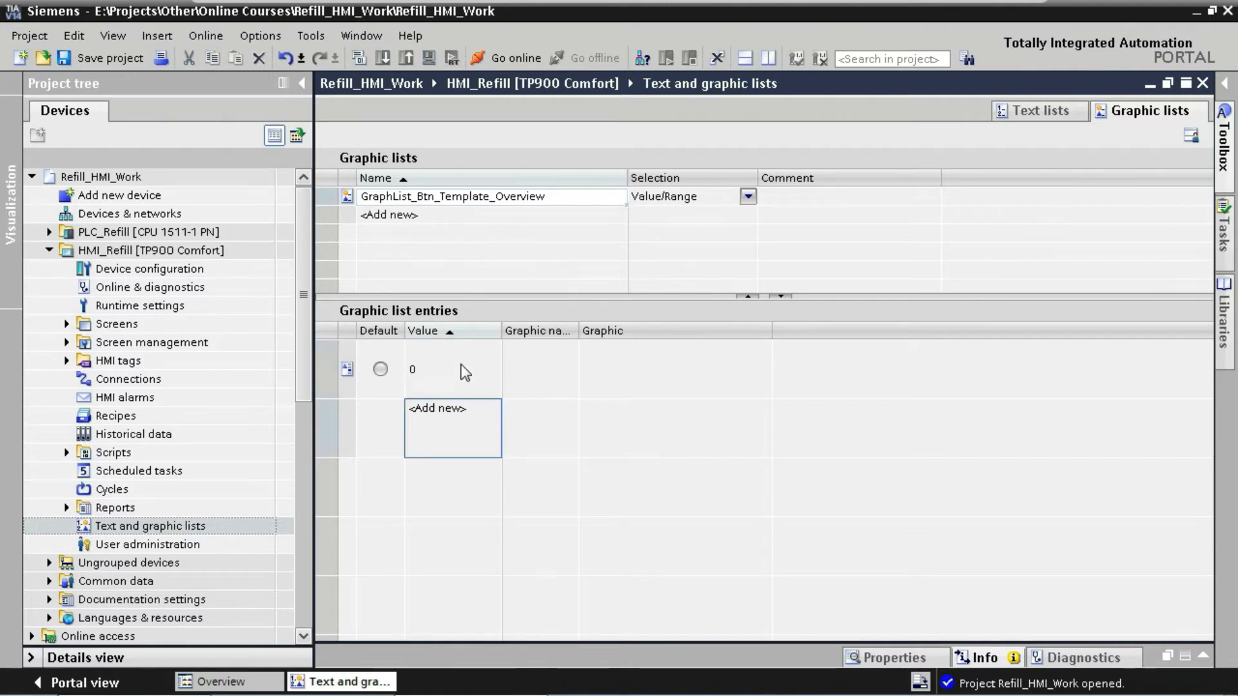
# - Widen the graphic name column and assign Btn_Template_Overview_Off to the value 0 entry of GraphList_Btn_Template_Overview
pyautogui.moveTo(578, 336); pyautogui.dragTo(697, 342)
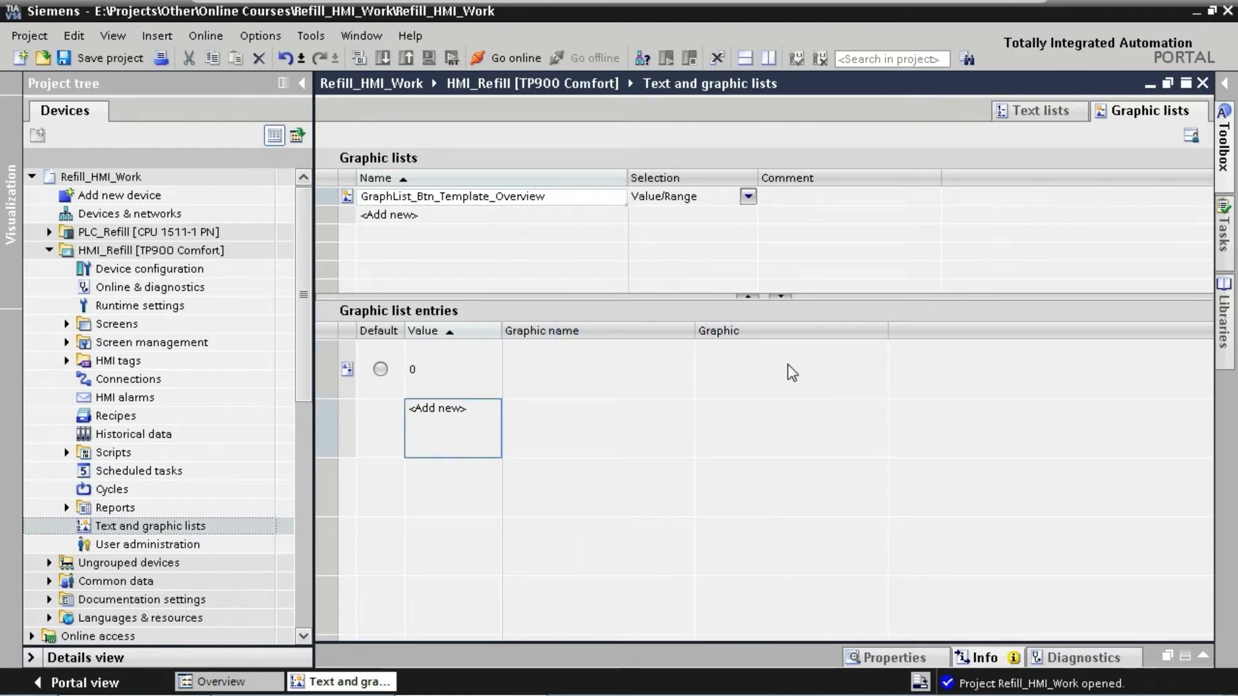
pyautogui.click(743, 367)
pyautogui.click(684, 370)
pyautogui.click(684, 370)
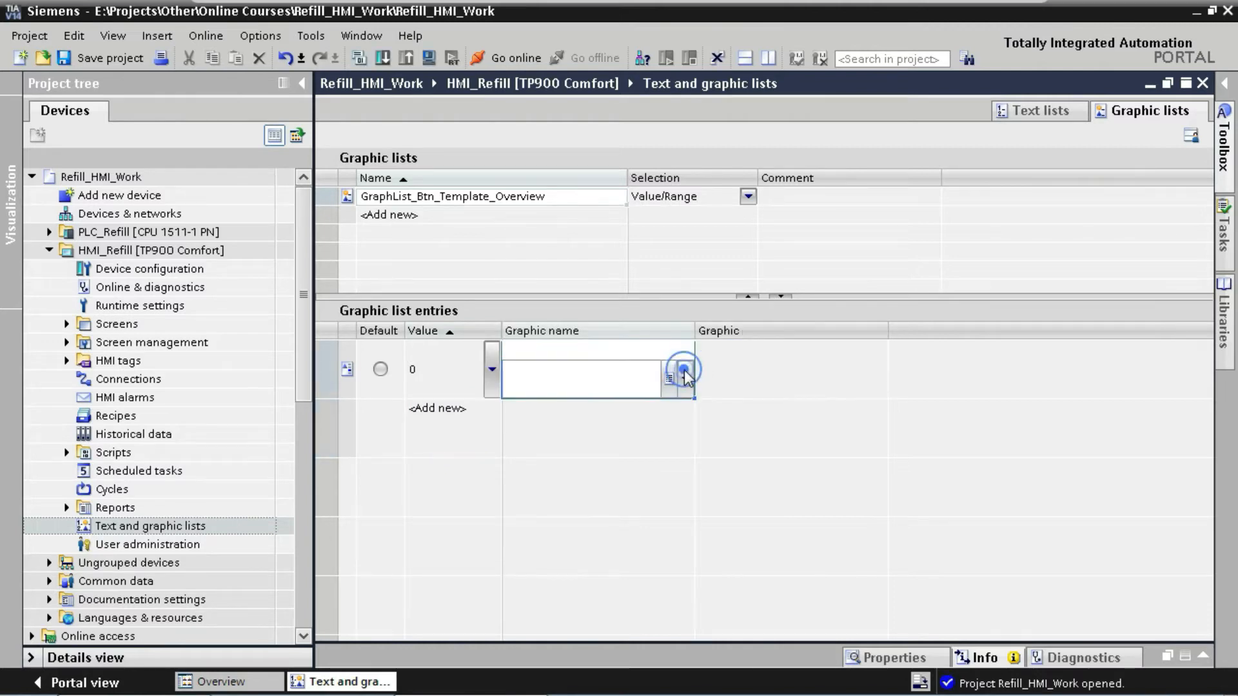
pyautogui.moveTo(857, 113); pyautogui.dragTo(863, 167)
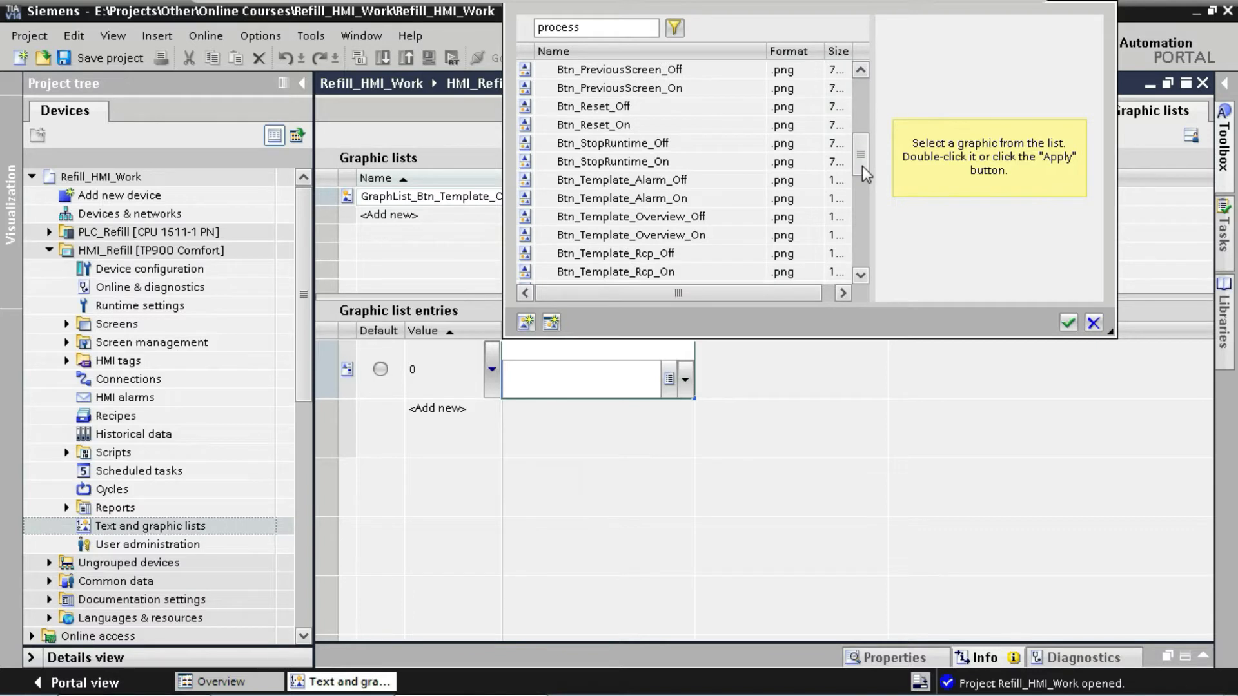
pyautogui.click(730, 219)
pyautogui.doubleClick(731, 220)
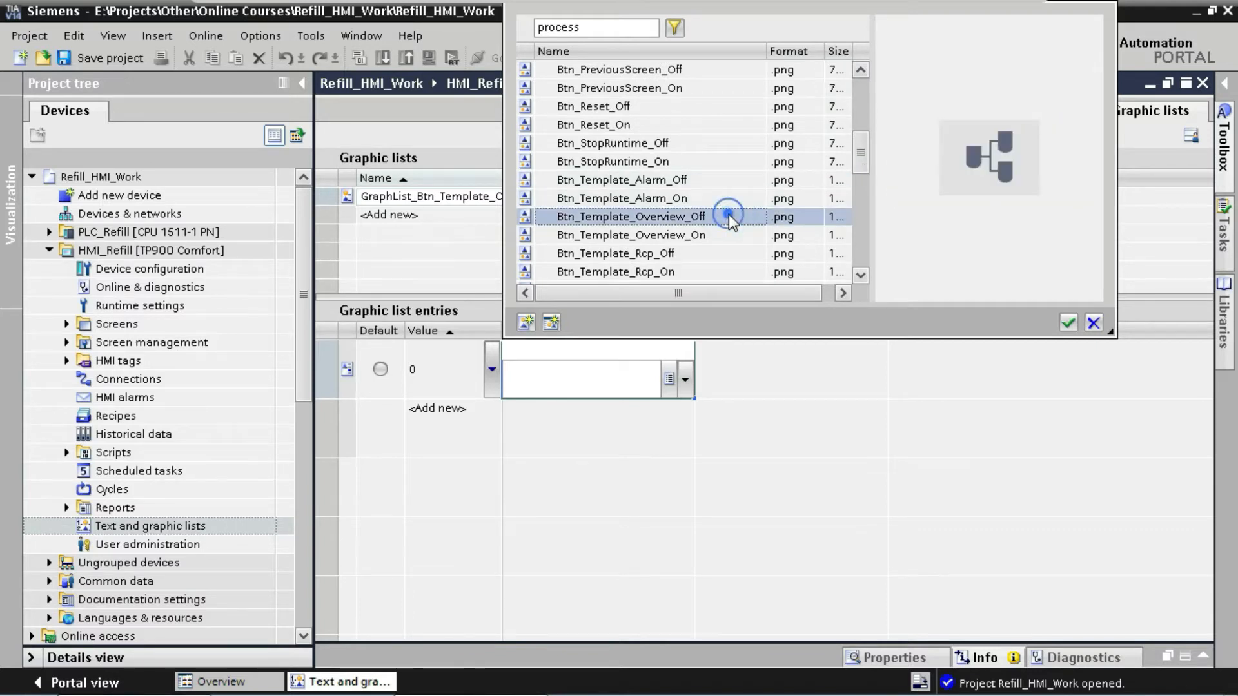
# - Add an entry with value 1 to GraphList_Btn_Template_Overview and assign it the graphic Btn_Template_Overview_On
pyautogui.click(459, 406)
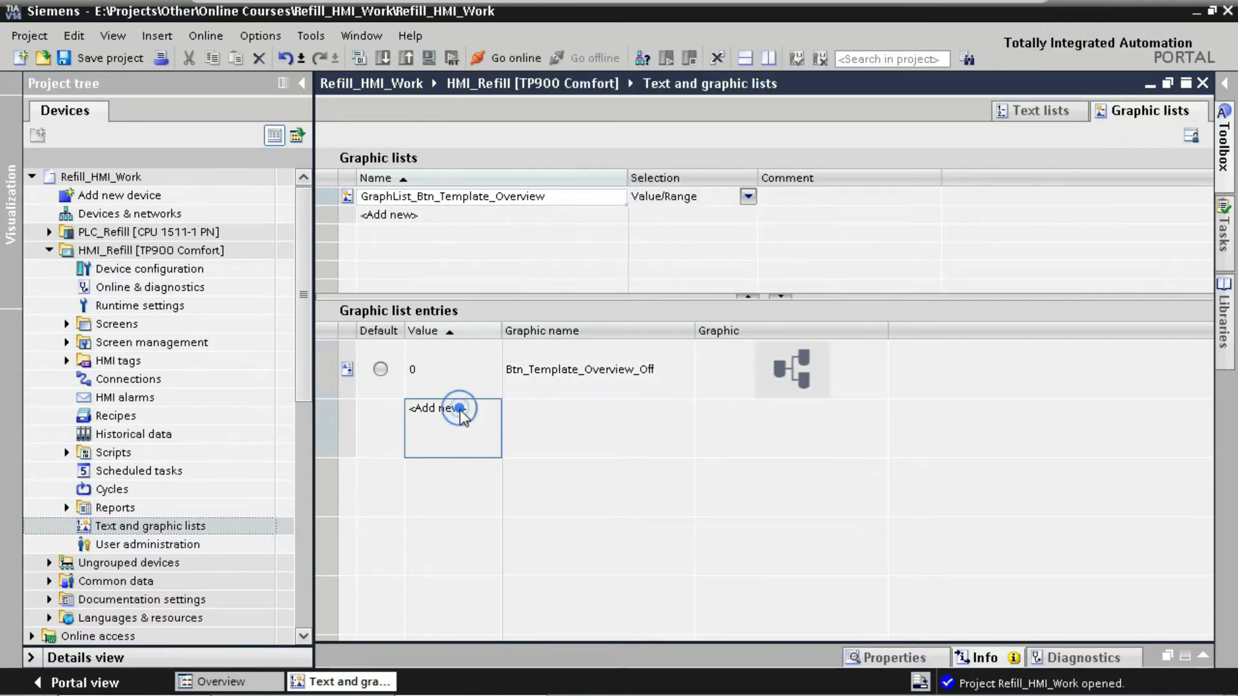
pyautogui.click(462, 417)
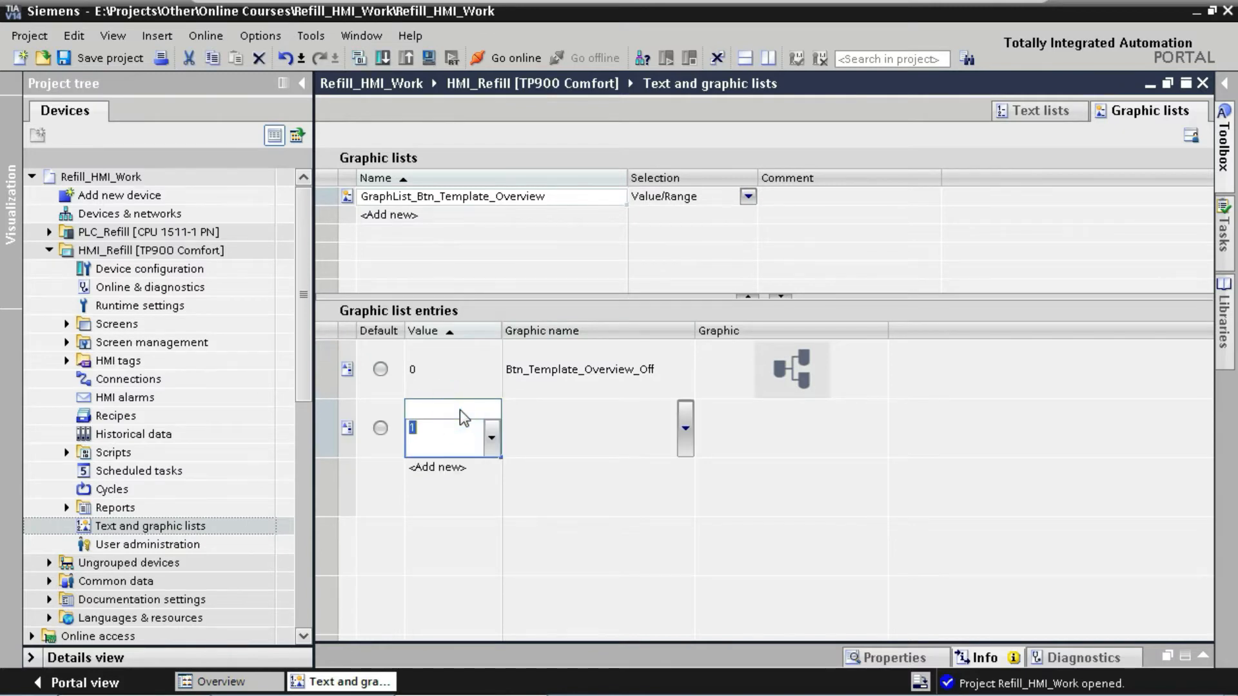
pyautogui.click(686, 431)
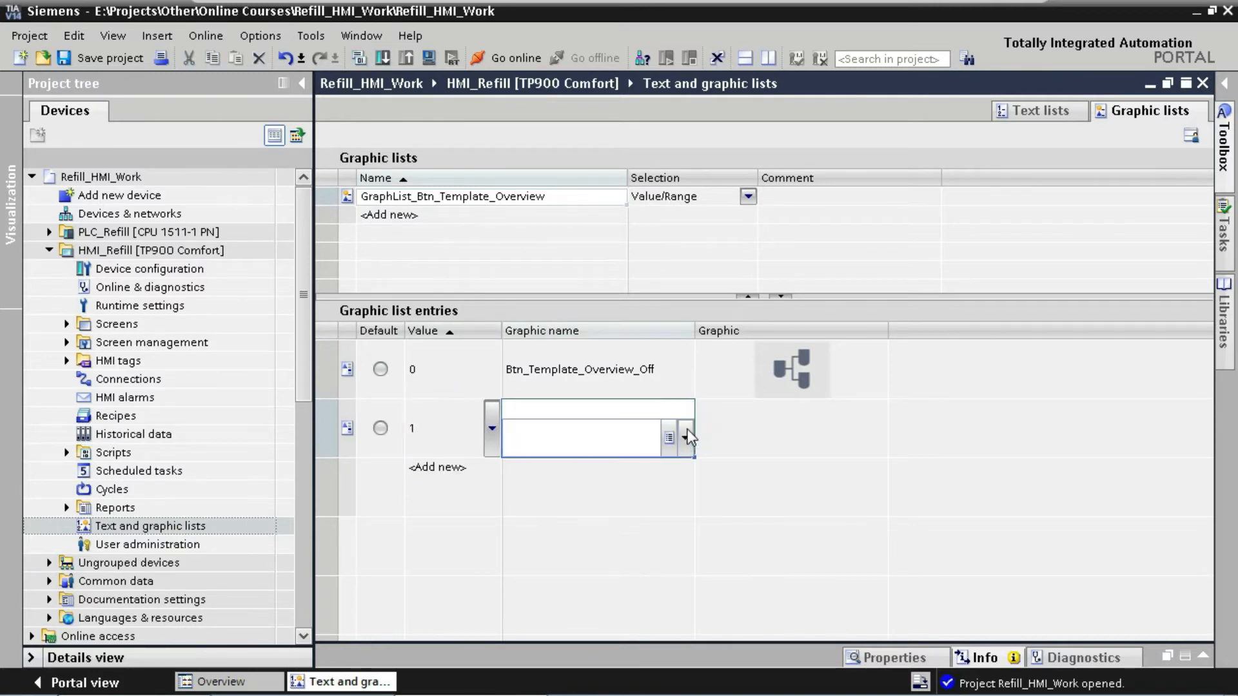
pyautogui.click(686, 438)
pyautogui.moveTo(860, 161); pyautogui.dragTo(861, 246)
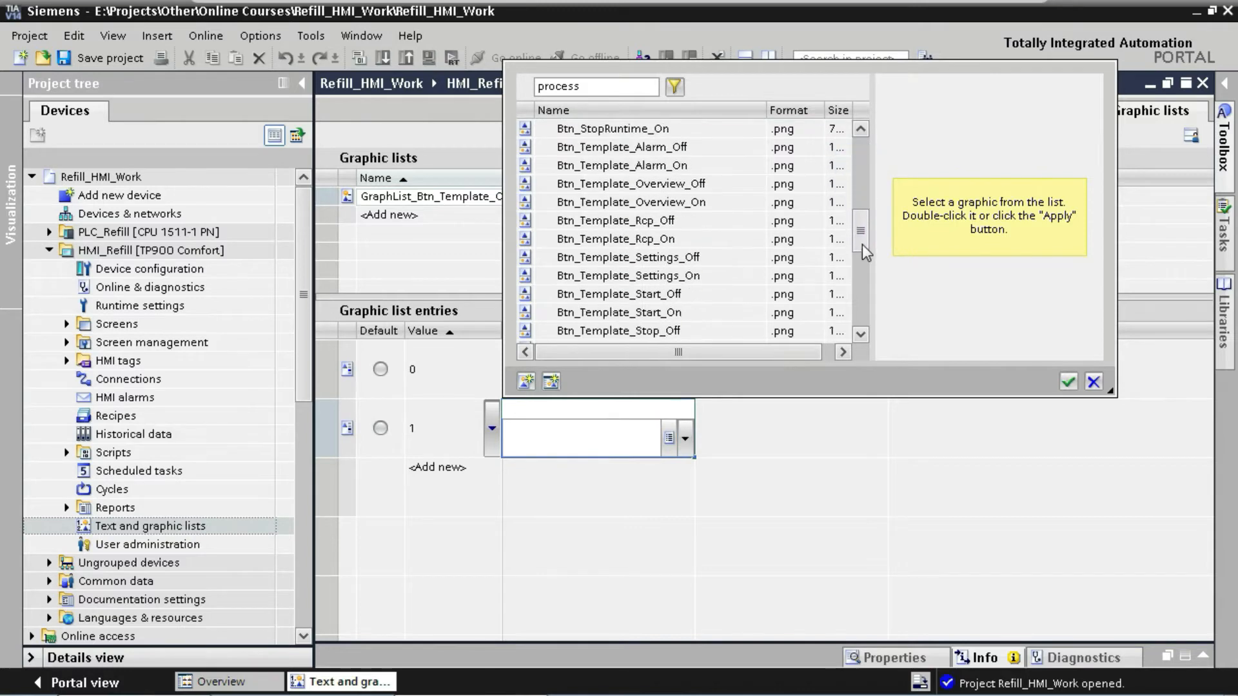
pyautogui.click(702, 207)
pyautogui.doubleClick(703, 206)
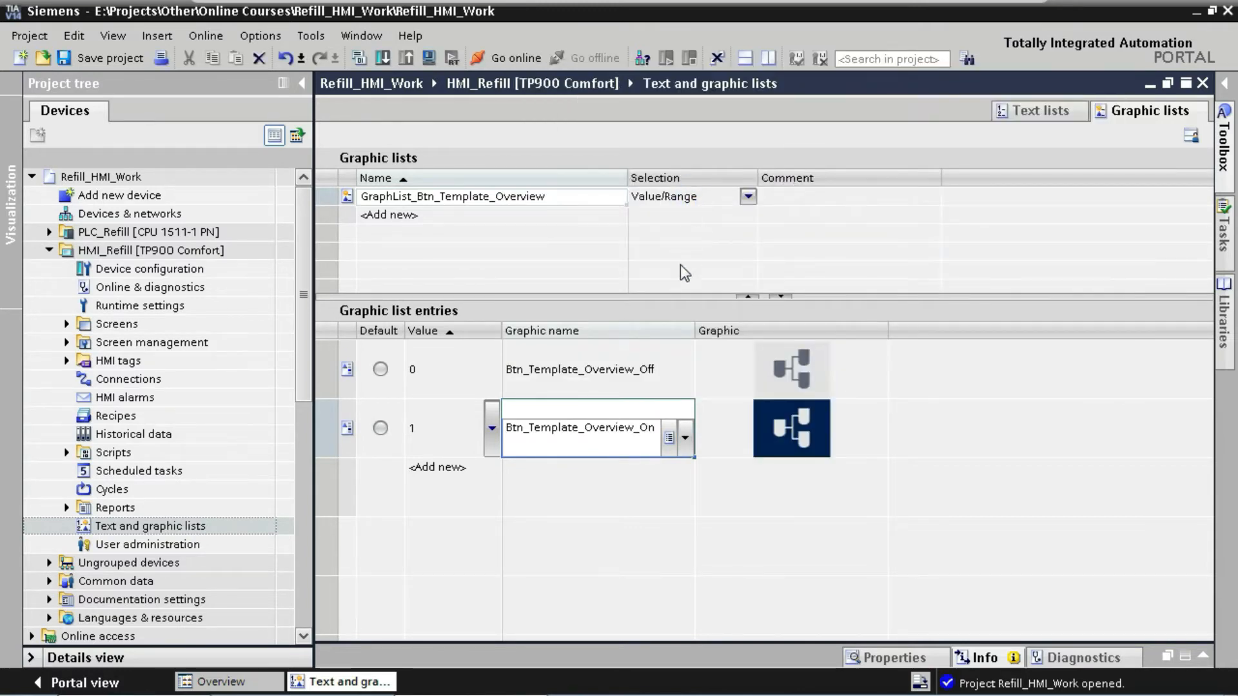
pyautogui.click(584, 496)
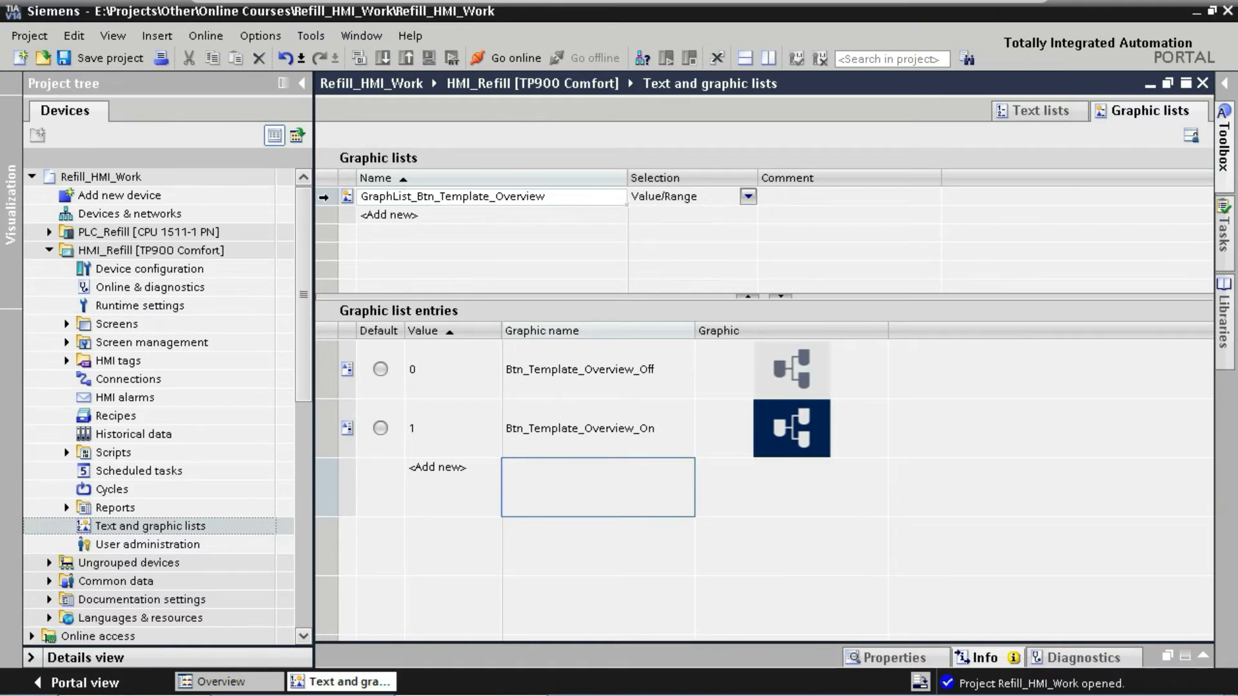
# - Duplicate the GraphList_Btn_Template_Overview graphic list three times
pyautogui.click(322, 197)
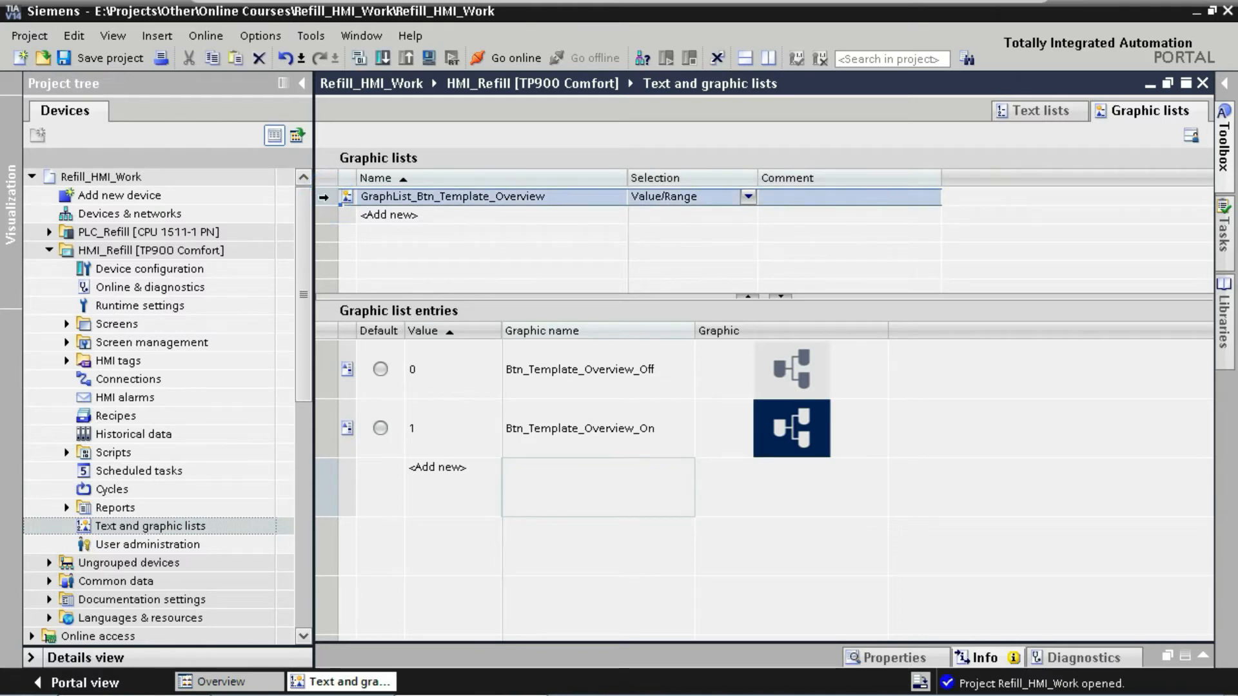
pyautogui.hotkey('ctrl', 'v')
pyautogui.hotkey('ctrl', 'v')
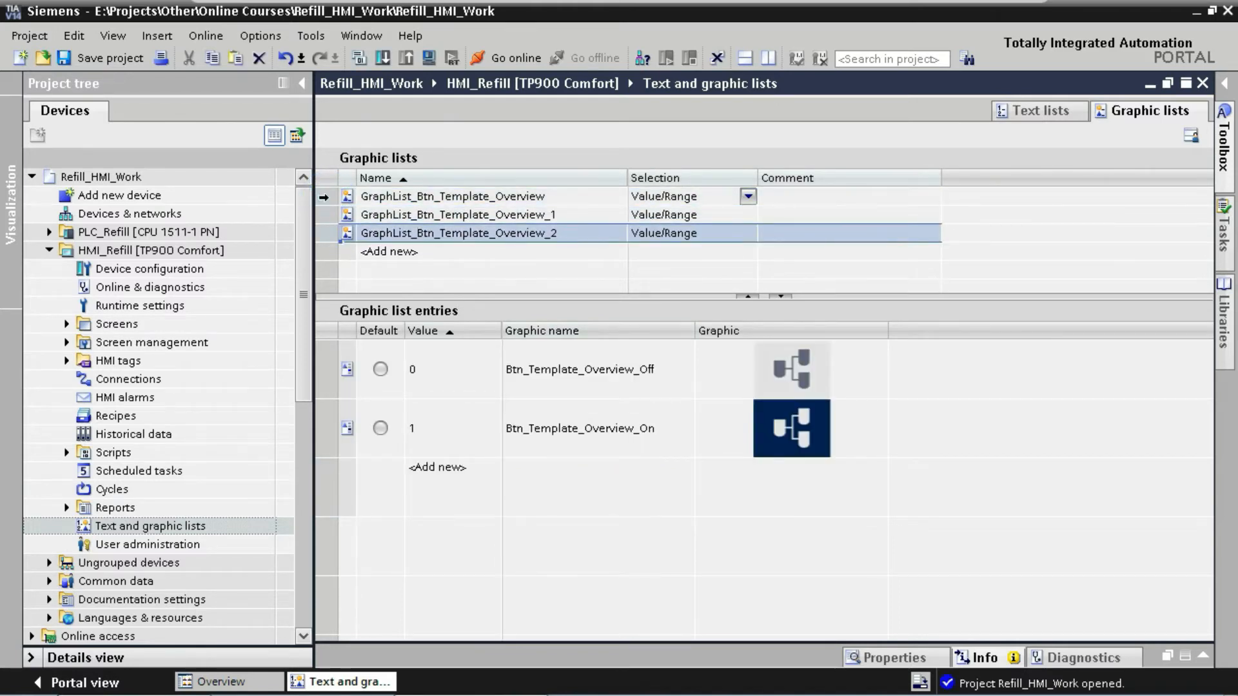
pyautogui.hotkey('ctrl', 'v')
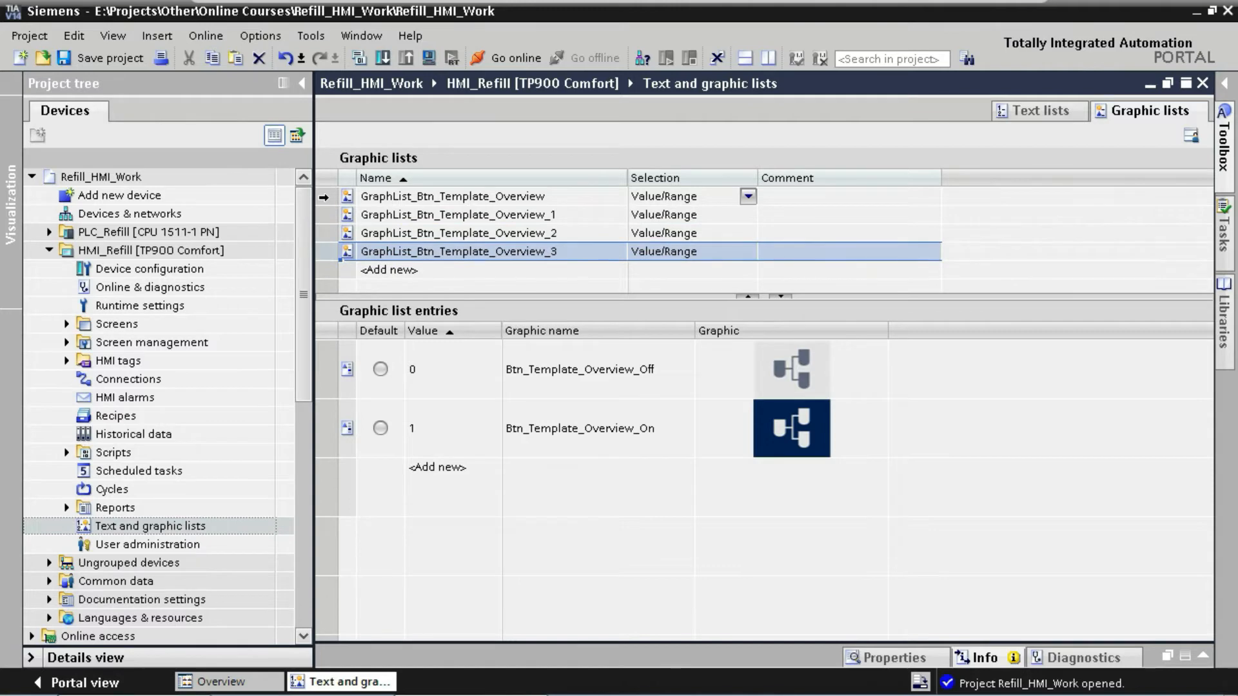
# - Rename the first copied graphic list as GraphList_Btn_Template_Alarms
pyautogui.click(500, 215)
pyautogui.click(500, 215)
pyautogui.moveTo(510, 214); pyautogui.dragTo(566, 214)
pyautogui.write('Alarms')
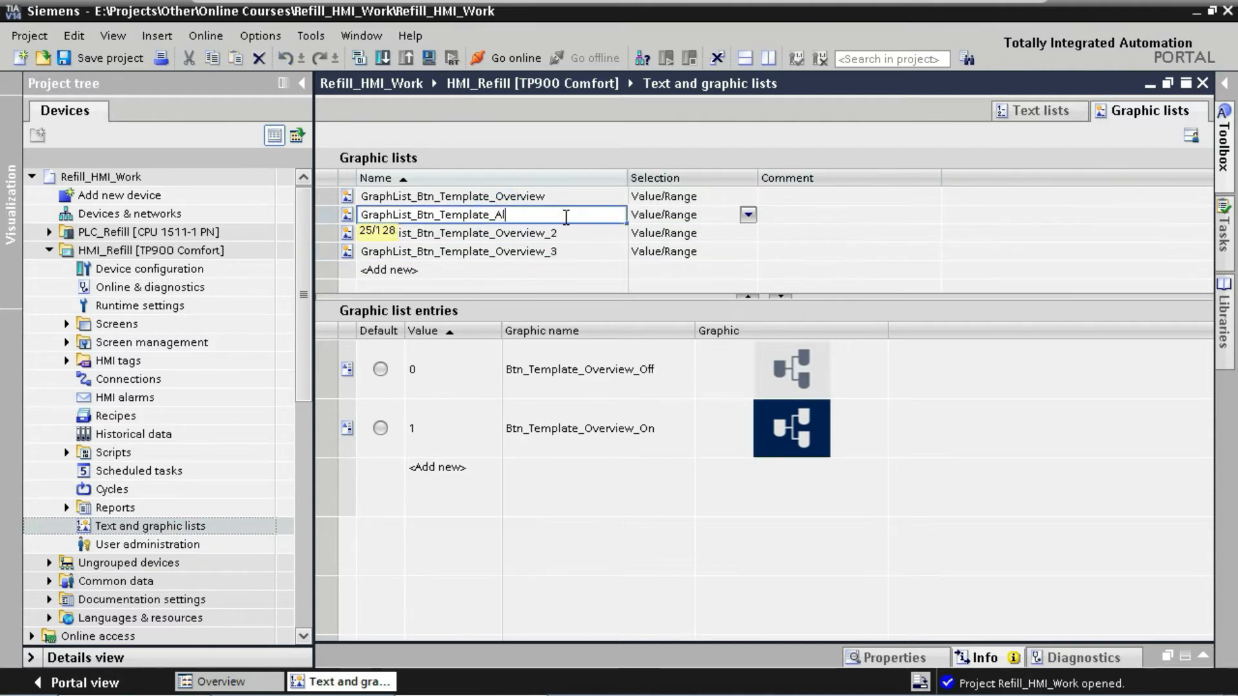
pyautogui.press('Return')
# - Rename the second and third copied graphic lists as GraphList_Btn_Template_Recipes and GraphList_Btn_Template_Settings
pyautogui.click(520, 236)
pyautogui.moveTo(497, 233); pyautogui.dragTo(565, 233)
pyautogui.write('Recipes')
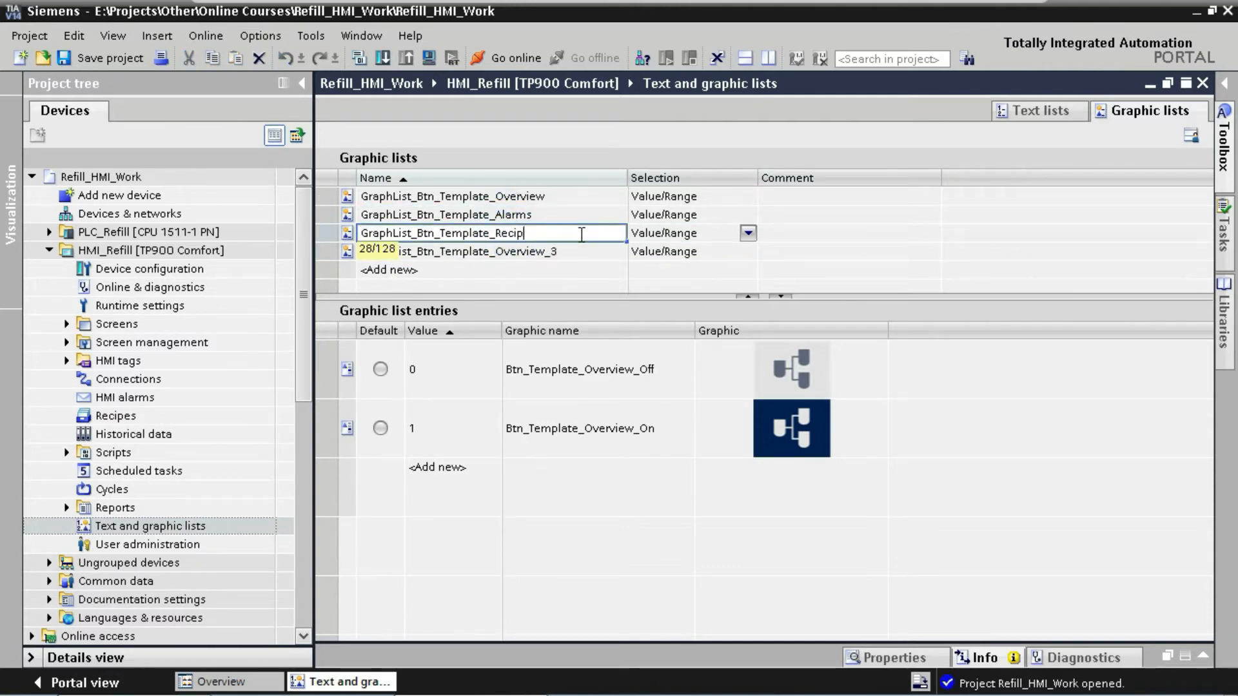
pyautogui.press('Return')
pyautogui.click(572, 251)
pyautogui.moveTo(497, 251); pyautogui.dragTo(580, 251)
pyautogui.write('Settings')
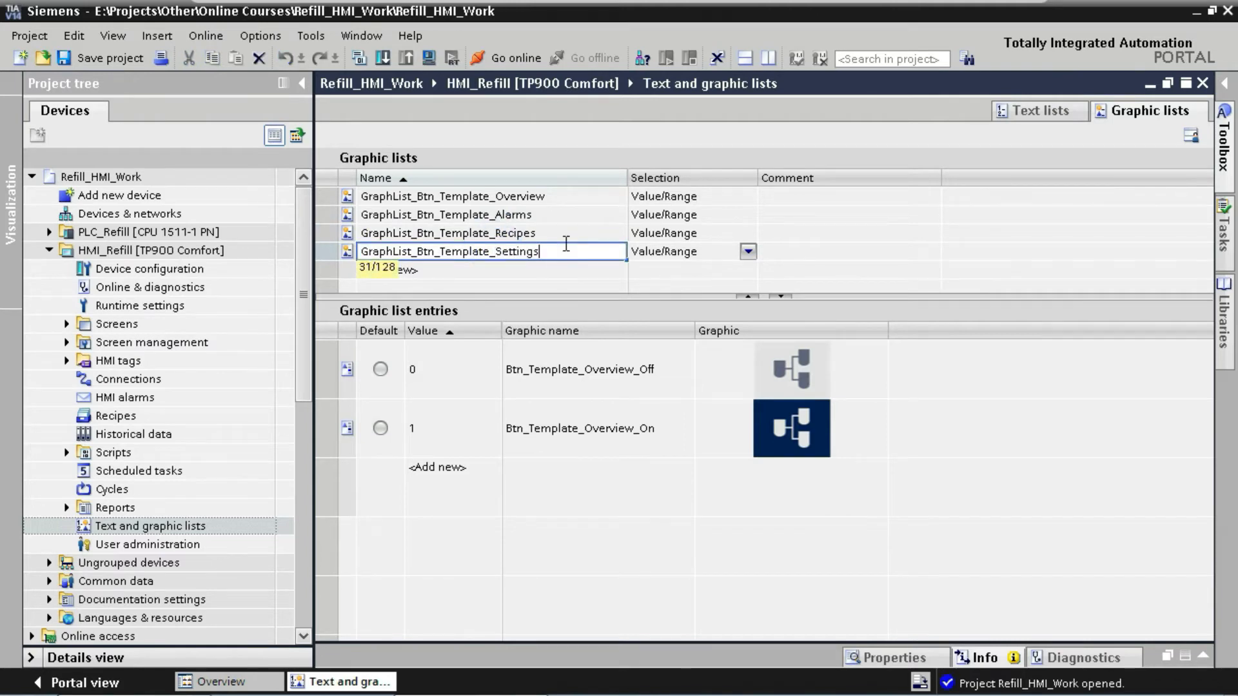
pyautogui.press('Return')
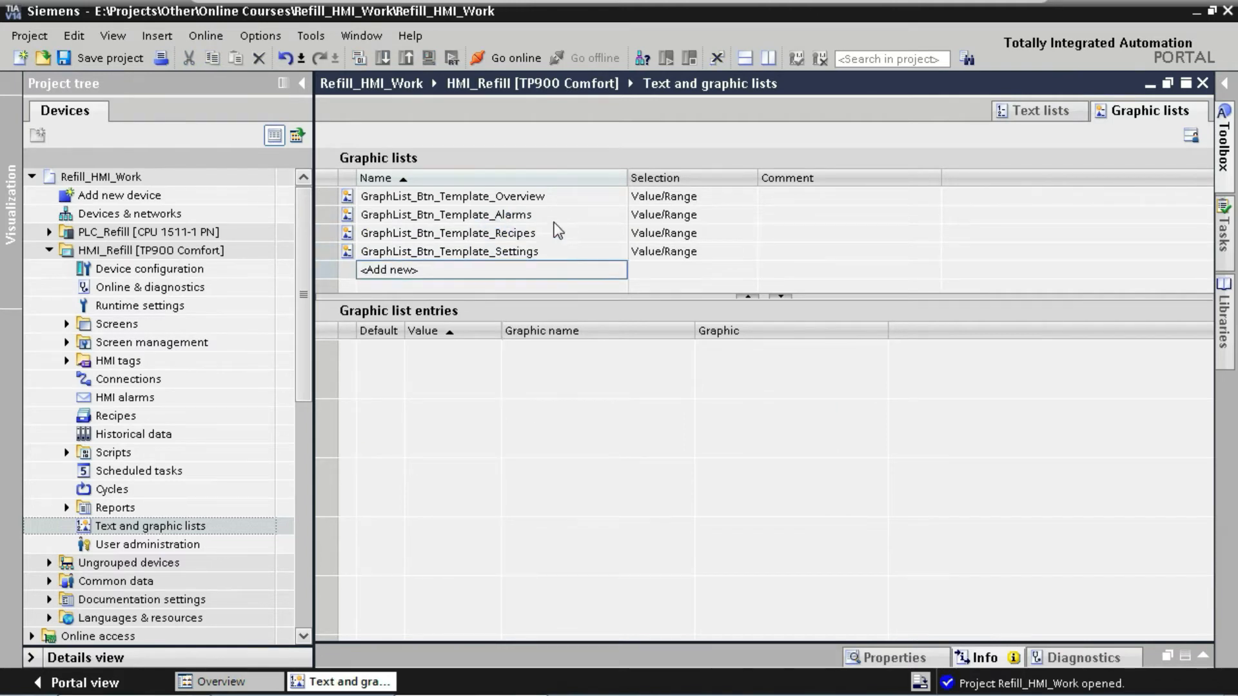
# - In GraphList_Btn_Template_Alarms, assign Btn_Template_Alarm_Off to value 0 and Btn_Template_Alarm_On to value 1
pyautogui.click(556, 216)
pyautogui.click(584, 369)
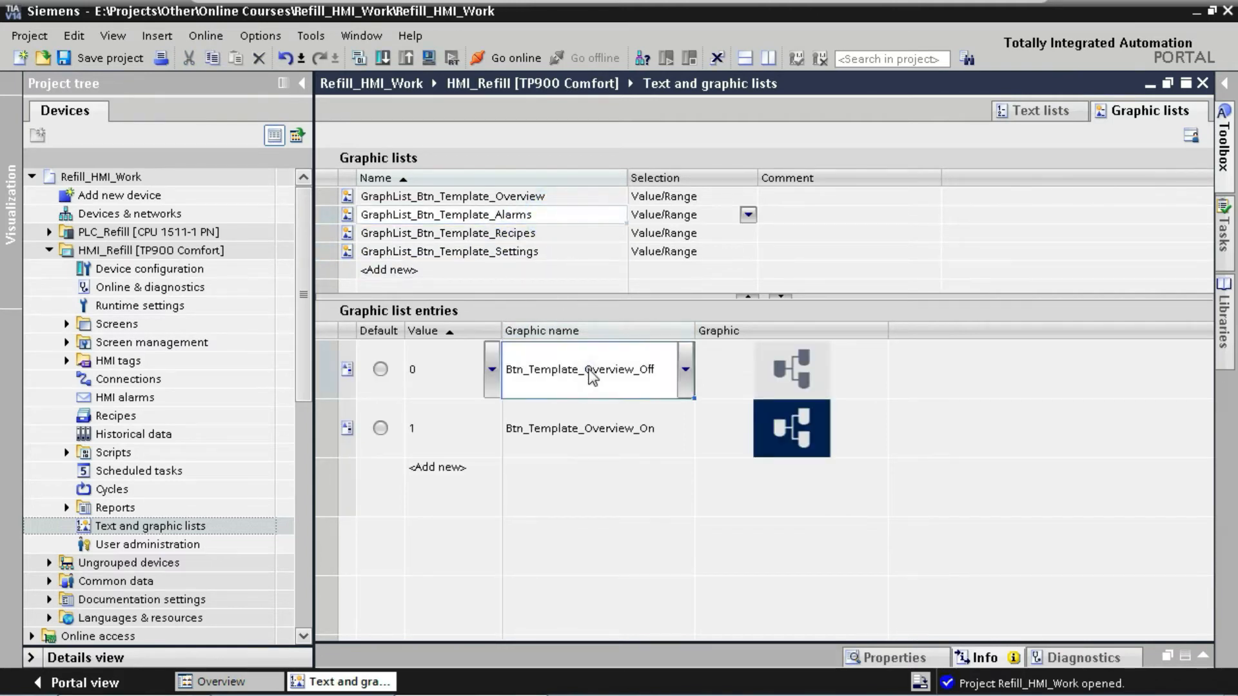
pyautogui.moveTo(561, 369); pyautogui.dragTo(654, 369)
pyautogui.write('al')
pyautogui.press('Return')
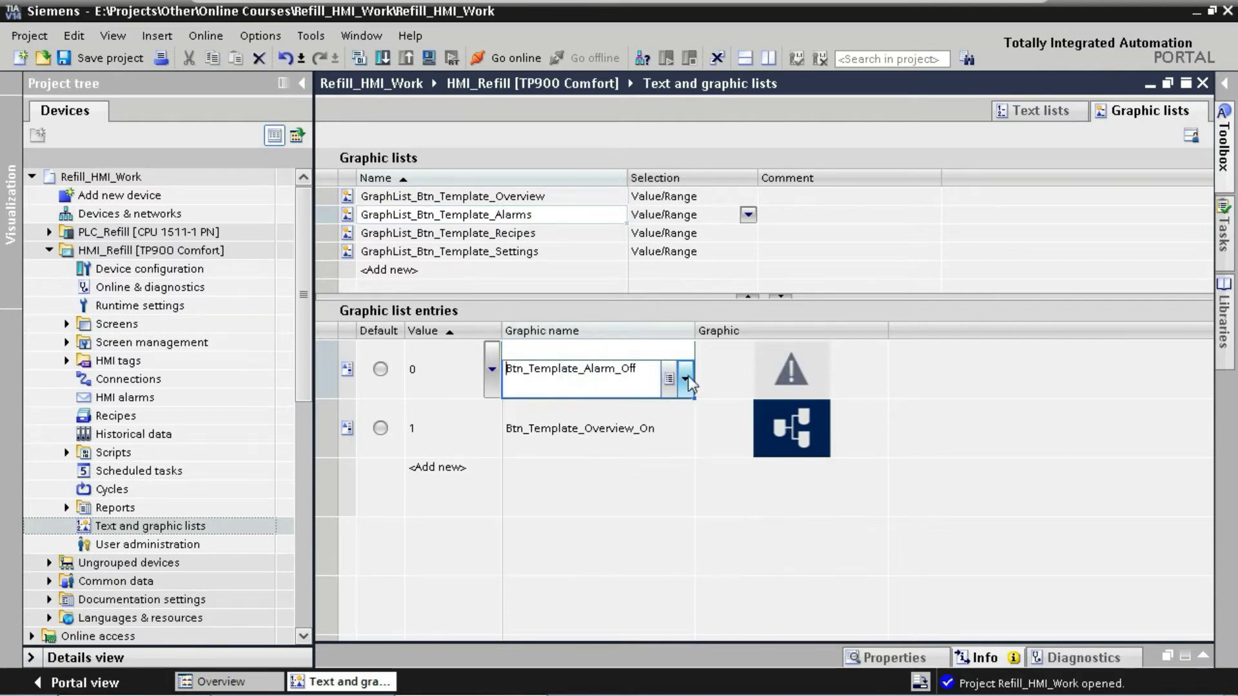
pyautogui.click(585, 434)
pyautogui.moveTo(587, 433); pyautogui.dragTo(659, 437)
pyautogui.write('a')
pyautogui.press('Down')
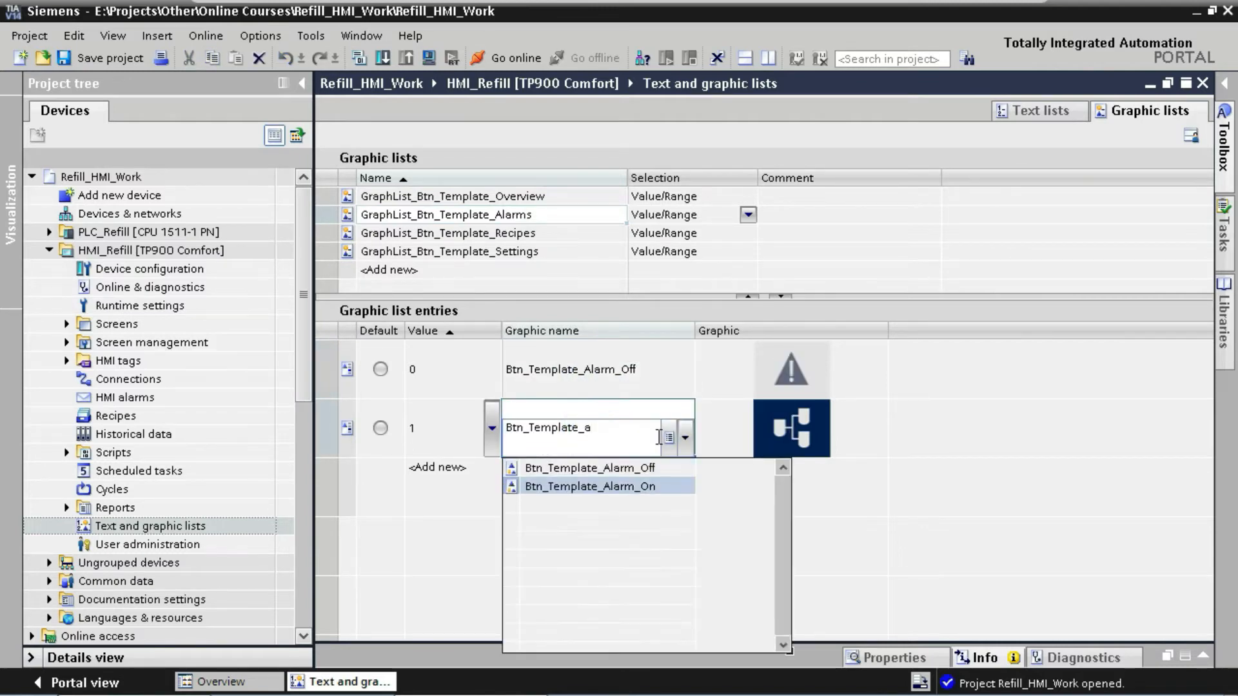
pyautogui.press('Return')
# - In GraphList_Btn_Template_Recipes, assign Btn_Template_Rcp_Off to value 0 and Btn_Template_Rcp_On to value 1
pyautogui.click(555, 233)
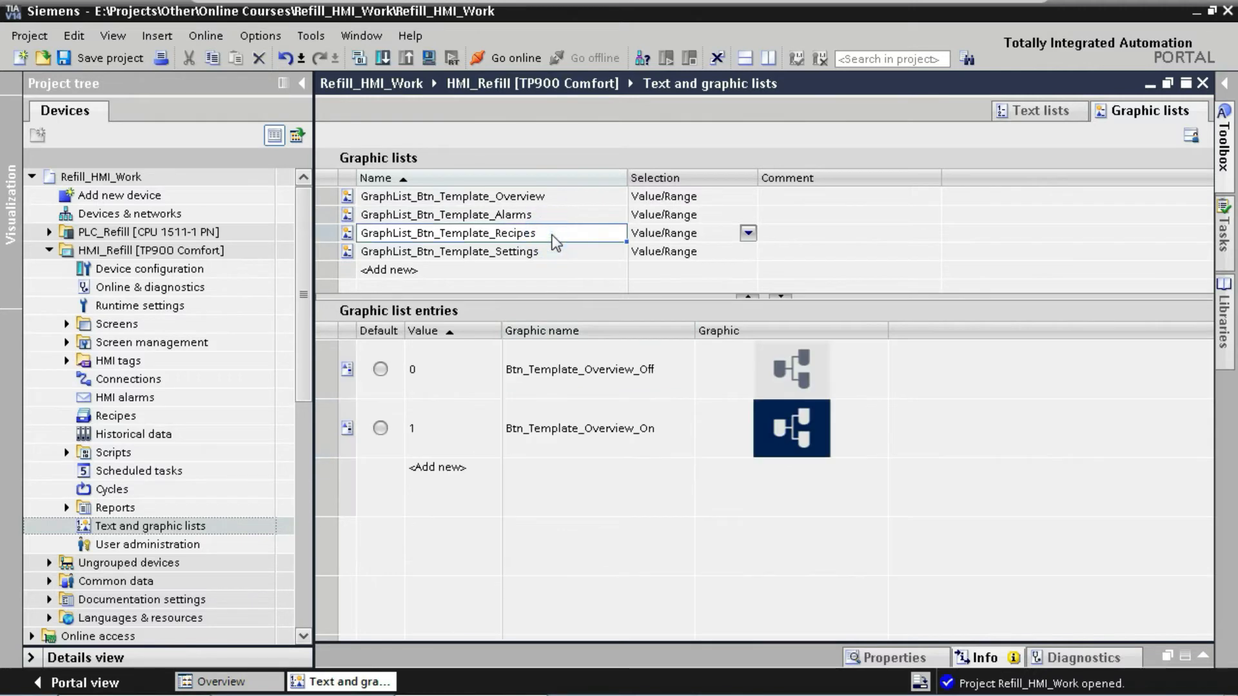
pyautogui.click(597, 369)
pyautogui.moveTo(585, 371); pyautogui.dragTo(655, 373)
pyautogui.write('r')
pyautogui.press('Return')
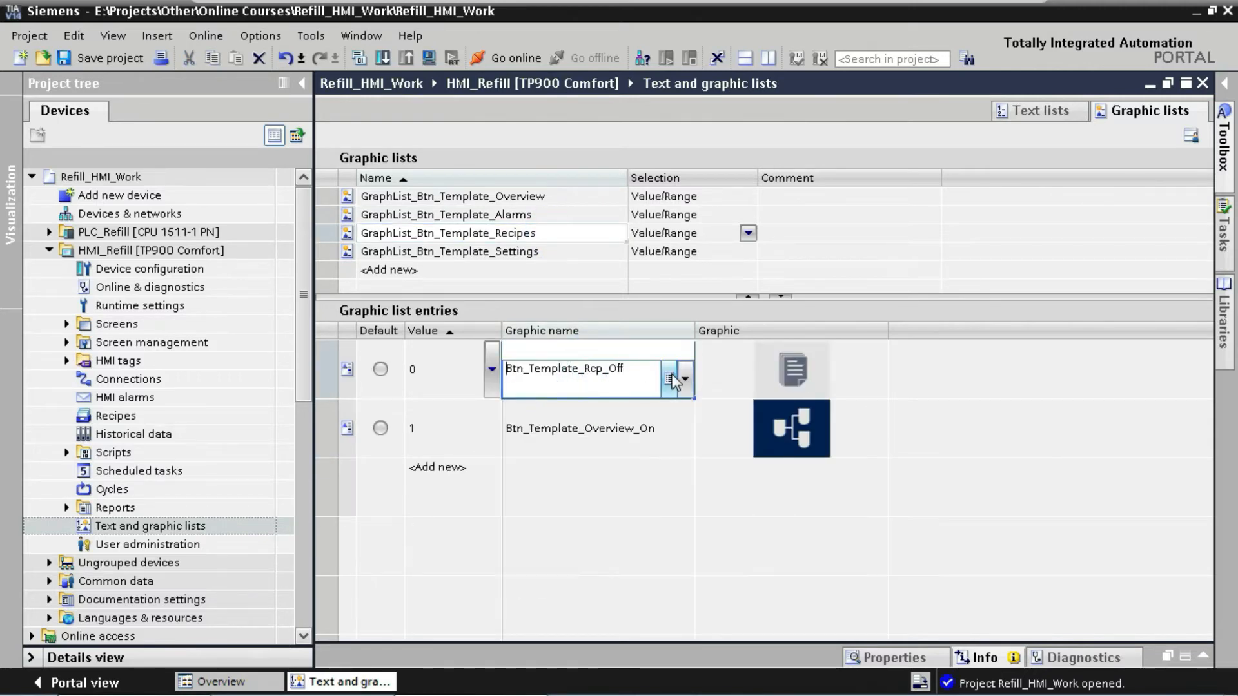
pyautogui.click(588, 431)
pyautogui.moveTo(588, 431); pyautogui.dragTo(655, 431)
pyautogui.write('r')
pyautogui.press('Down')
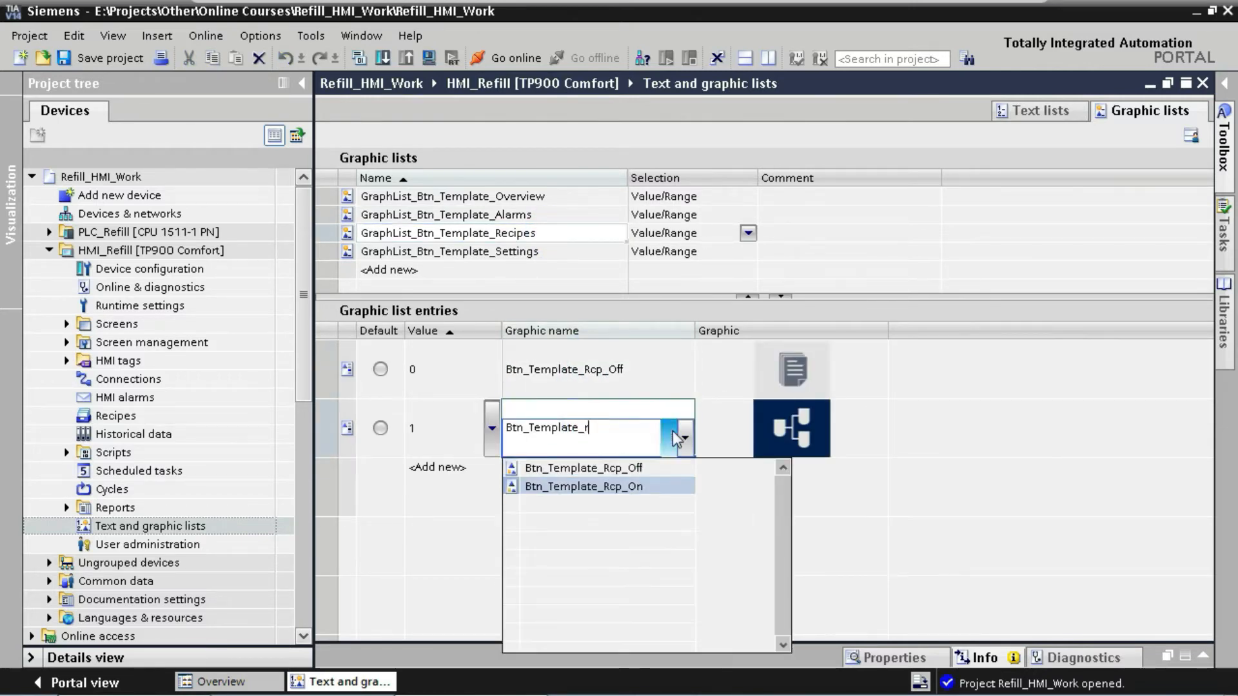
pyautogui.press('Return')
# - In GraphList_Btn_Template_Settings, assign Btn_Template_Settings_Off to value 0 and Btn_Template_Settings_On to value 1
pyautogui.click(547, 250)
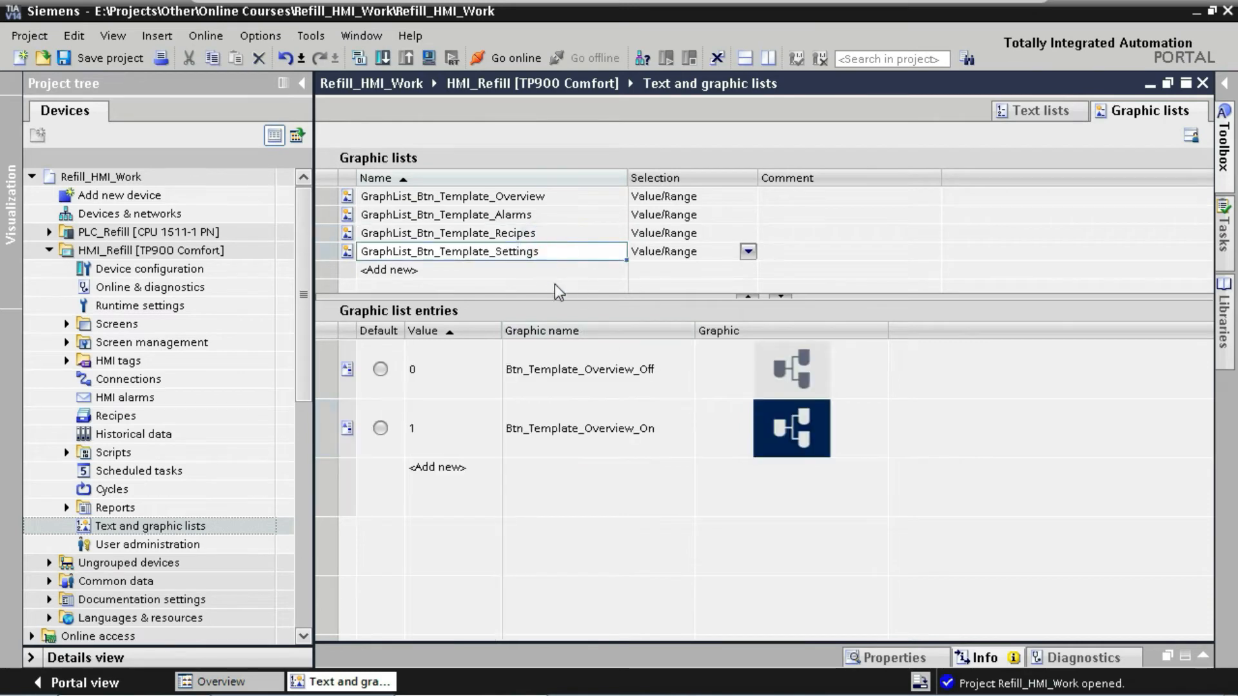
pyautogui.click(583, 376)
pyautogui.moveTo(584, 374); pyautogui.dragTo(671, 383)
pyautogui.write('s')
pyautogui.press('Return')
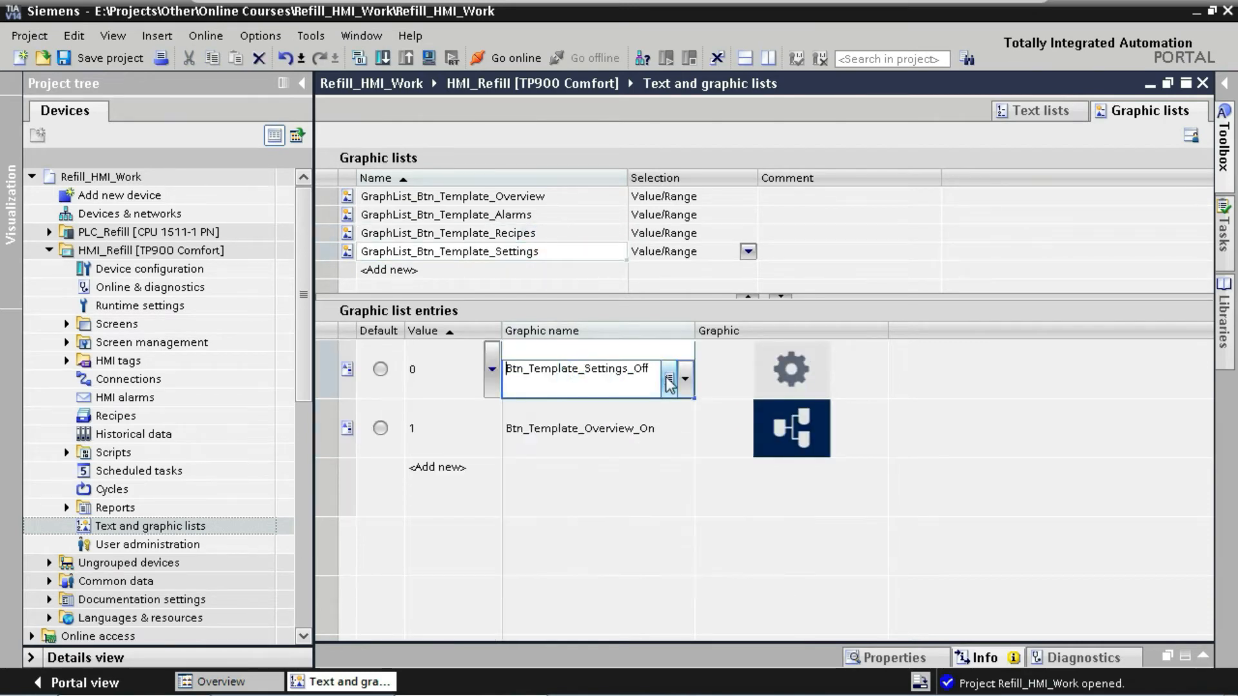
pyautogui.click(598, 426)
pyautogui.moveTo(584, 428); pyautogui.dragTo(655, 427)
pyautogui.write('s')
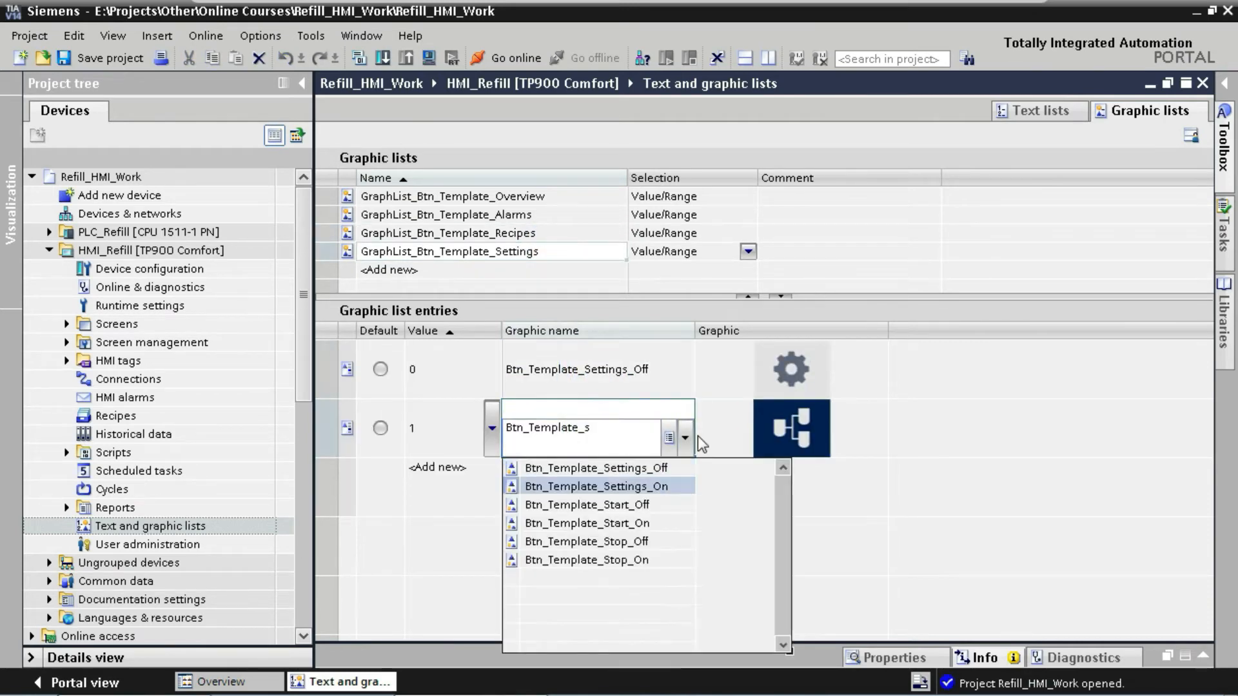
pyautogui.press('Down')
pyautogui.press('Return')
pyautogui.click(646, 489)
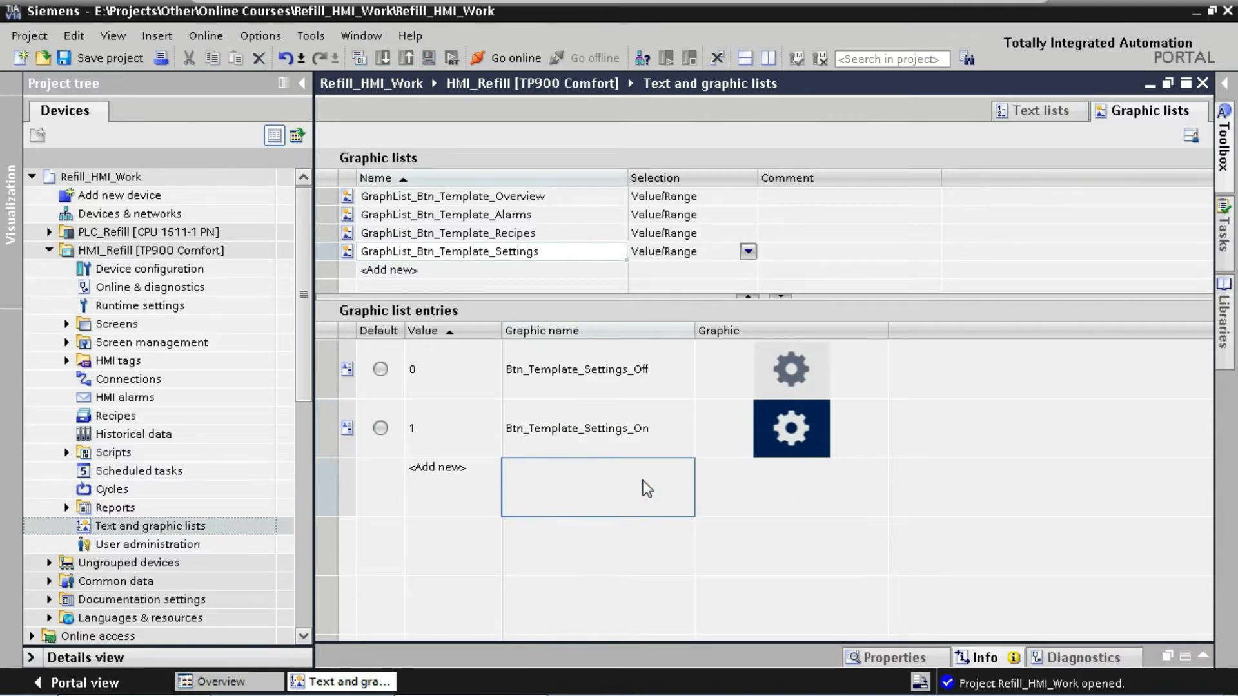
# - Close the text and graphic lists editor and add a group named Local Tags under HMI_Refill's HMI tags
pyautogui.click(1203, 85)
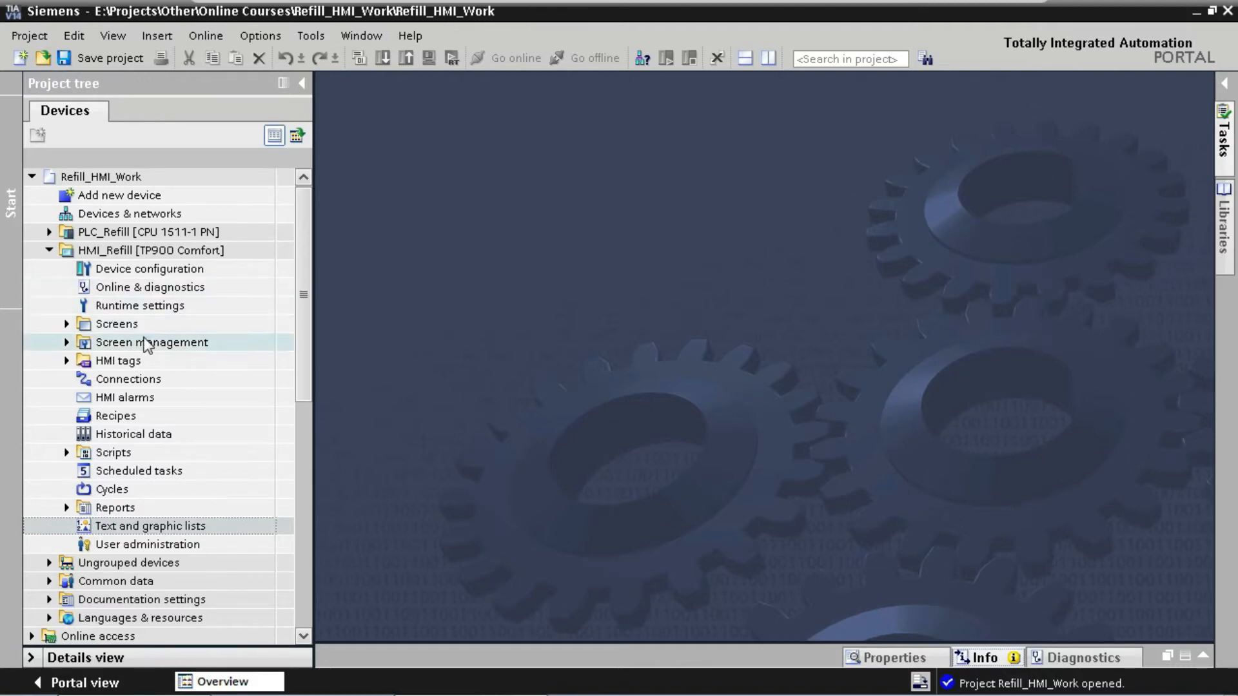
pyautogui.click(67, 361)
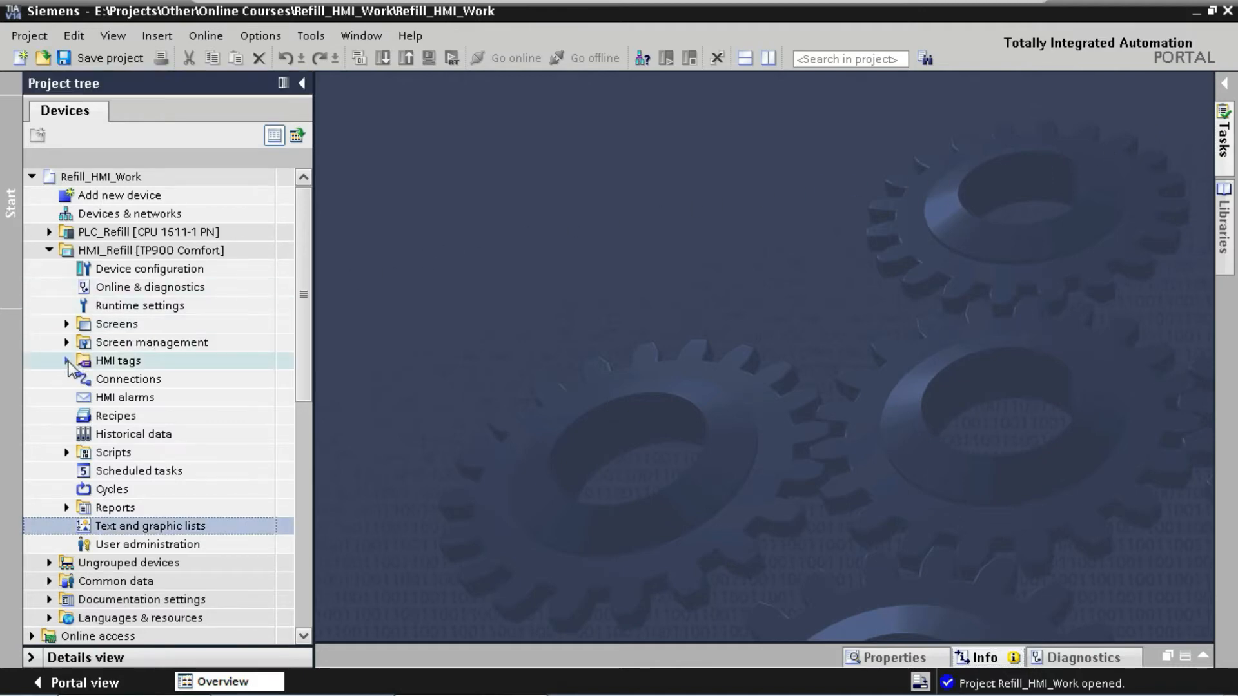
pyautogui.rightClick(107, 364)
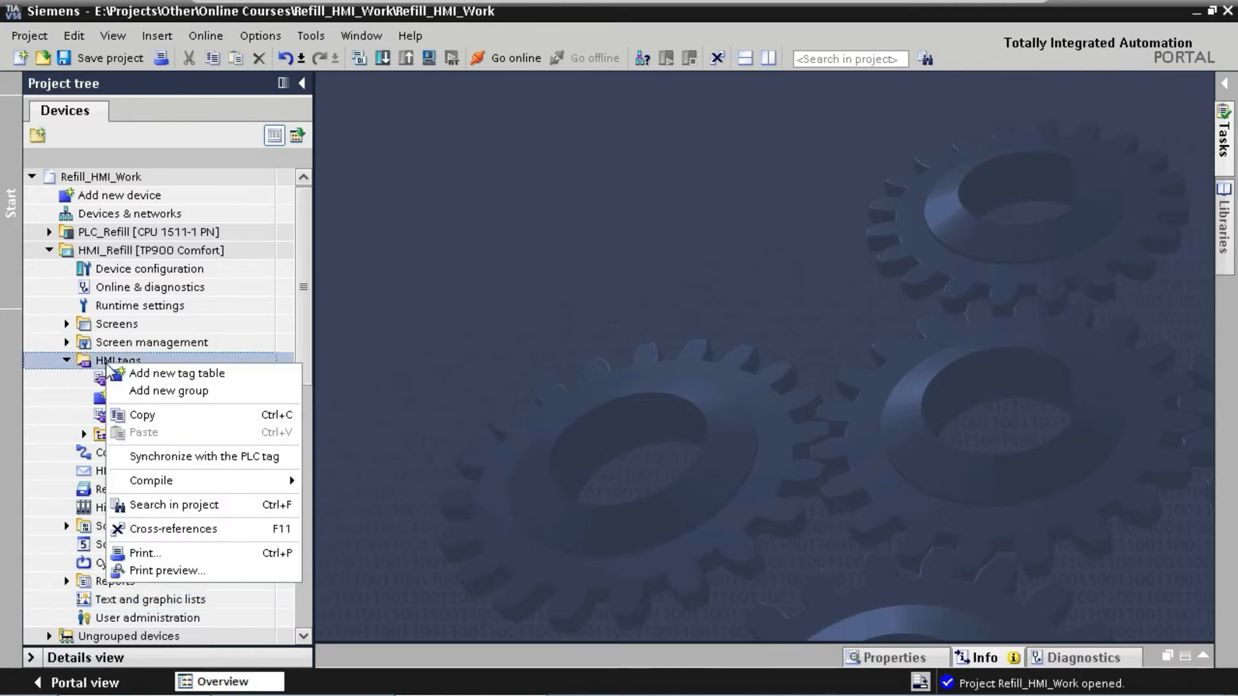
pyautogui.click(155, 390)
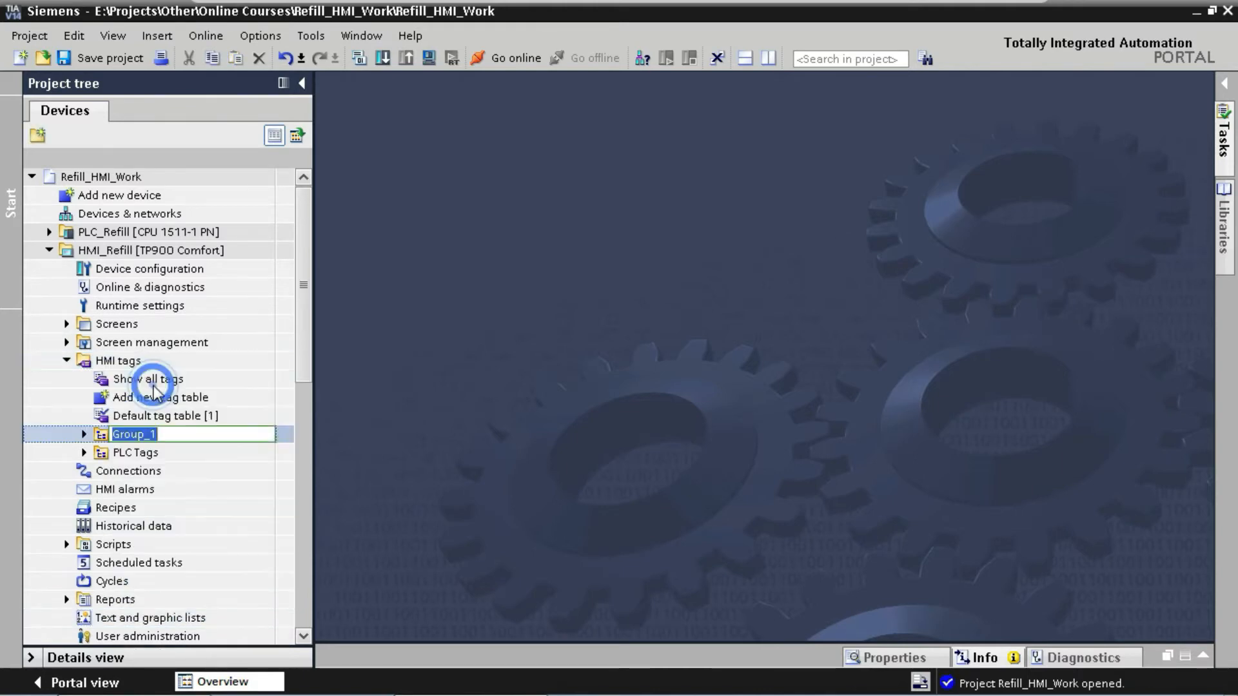
pyautogui.write('Loca')
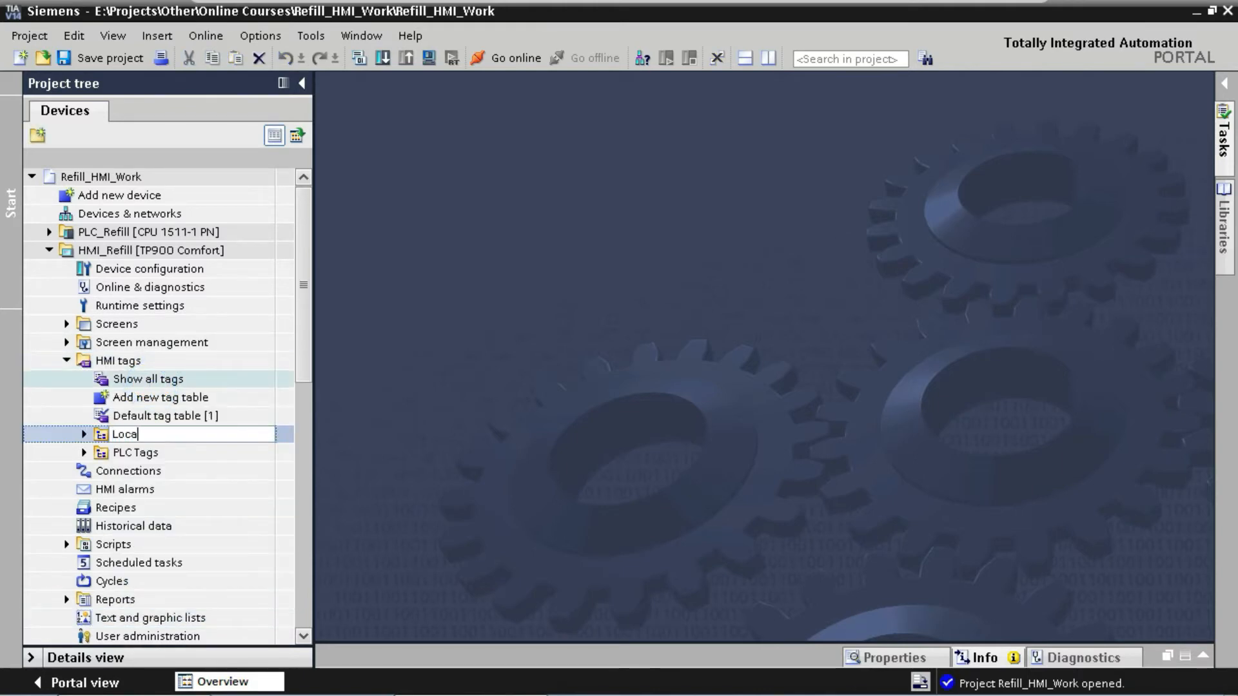
pyautogui.write('l Tags')
pyautogui.press('Return')
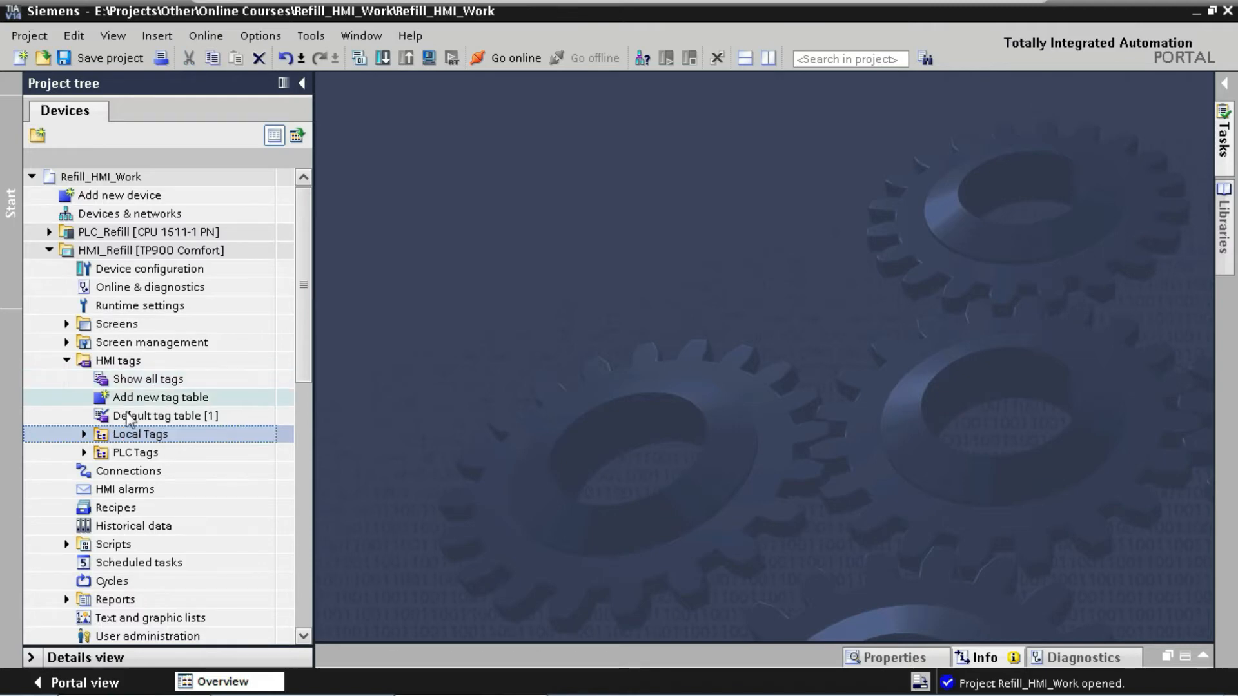
# - Add a tag table named Local Template Tags to the Local Tags group and open it
pyautogui.rightClick(112, 437)
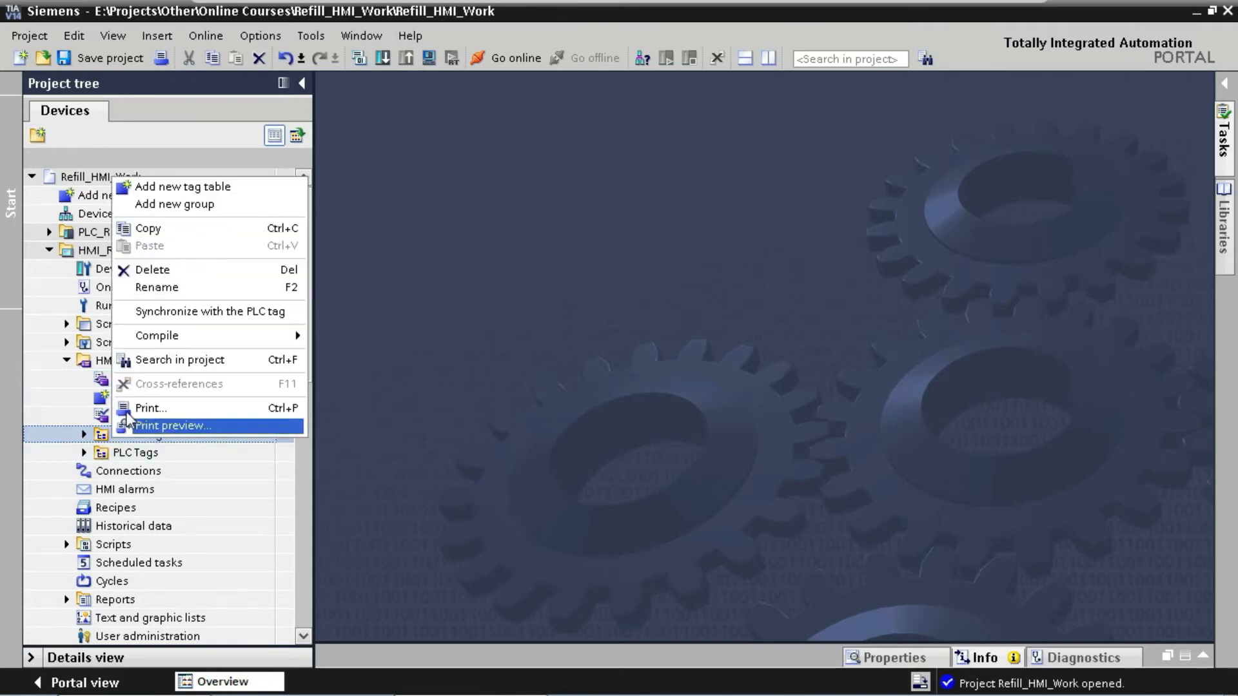
pyautogui.click(202, 191)
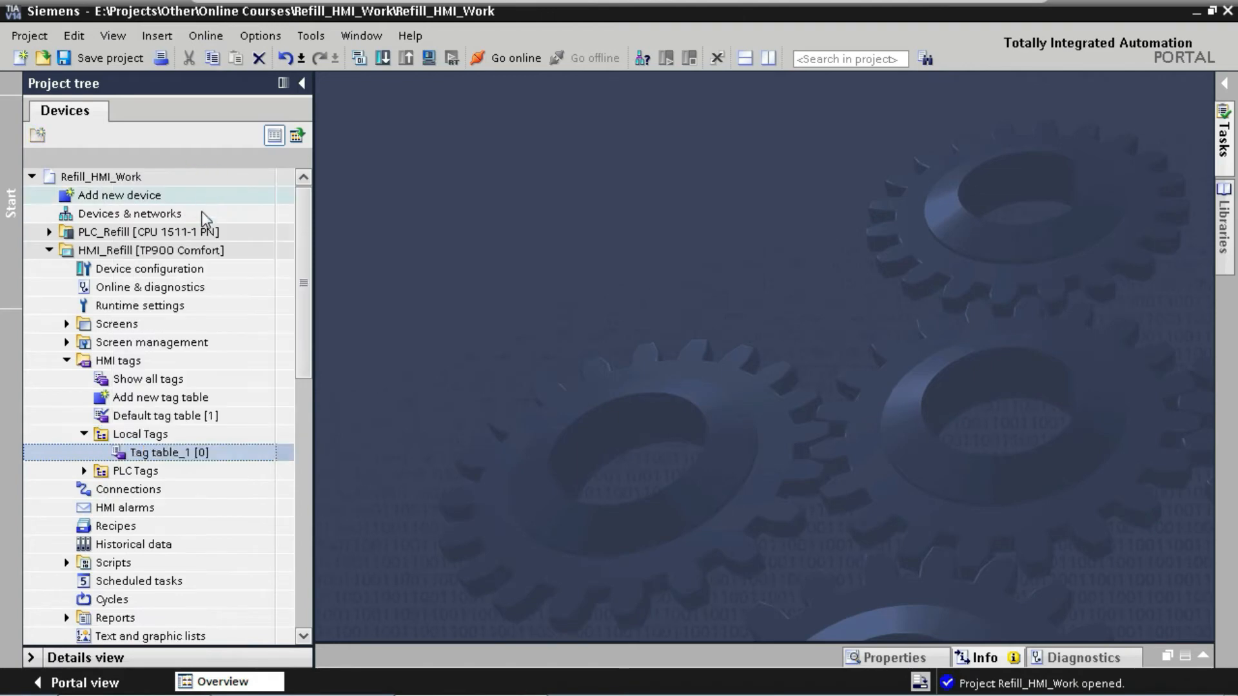
pyautogui.click(155, 453)
pyautogui.write('Local')
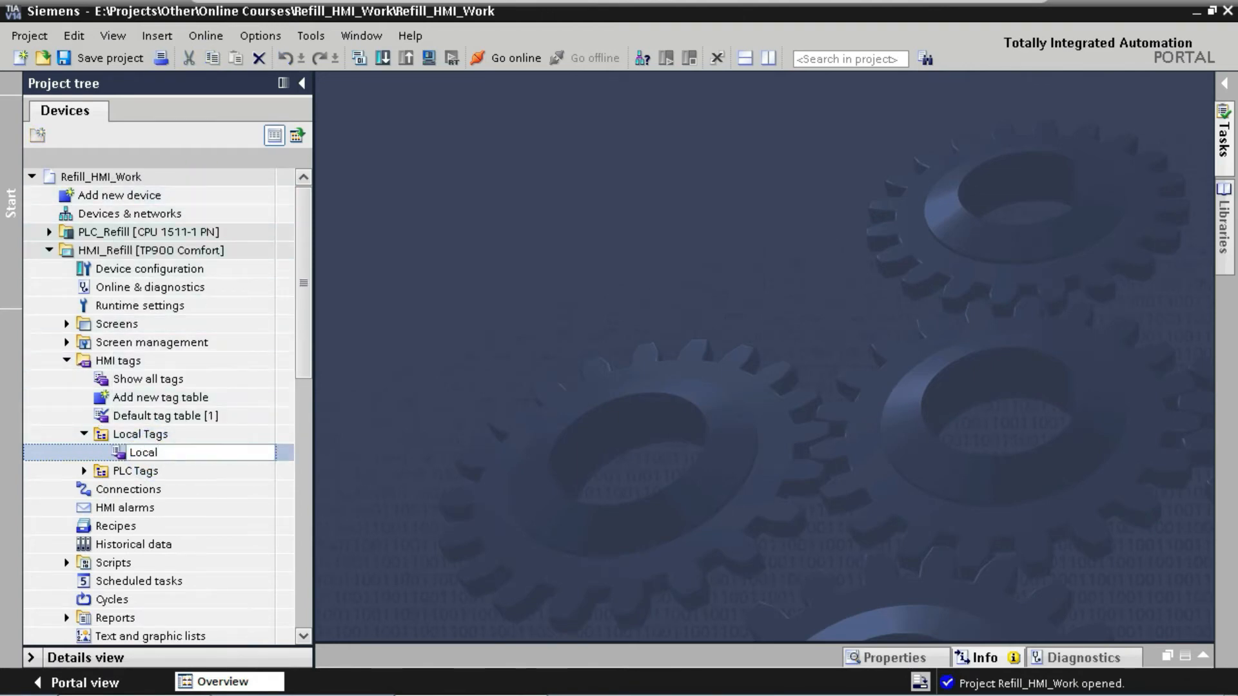
pyautogui.write(' Template Tags')
pyautogui.press('Return')
pyautogui.doubleClick(155, 454)
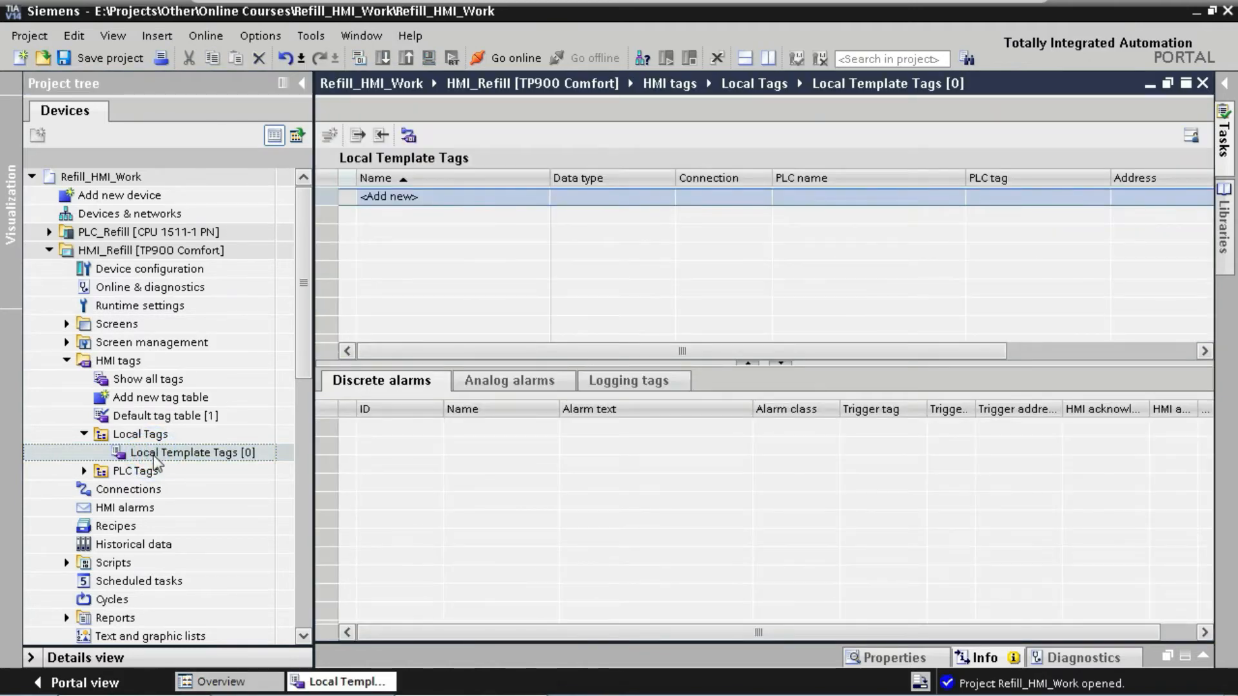
# - Create an internal tag named _xState_Btn_Overview with data type Bool in the Local Template Tags table
pyautogui.click(384, 201)
pyautogui.write('_')
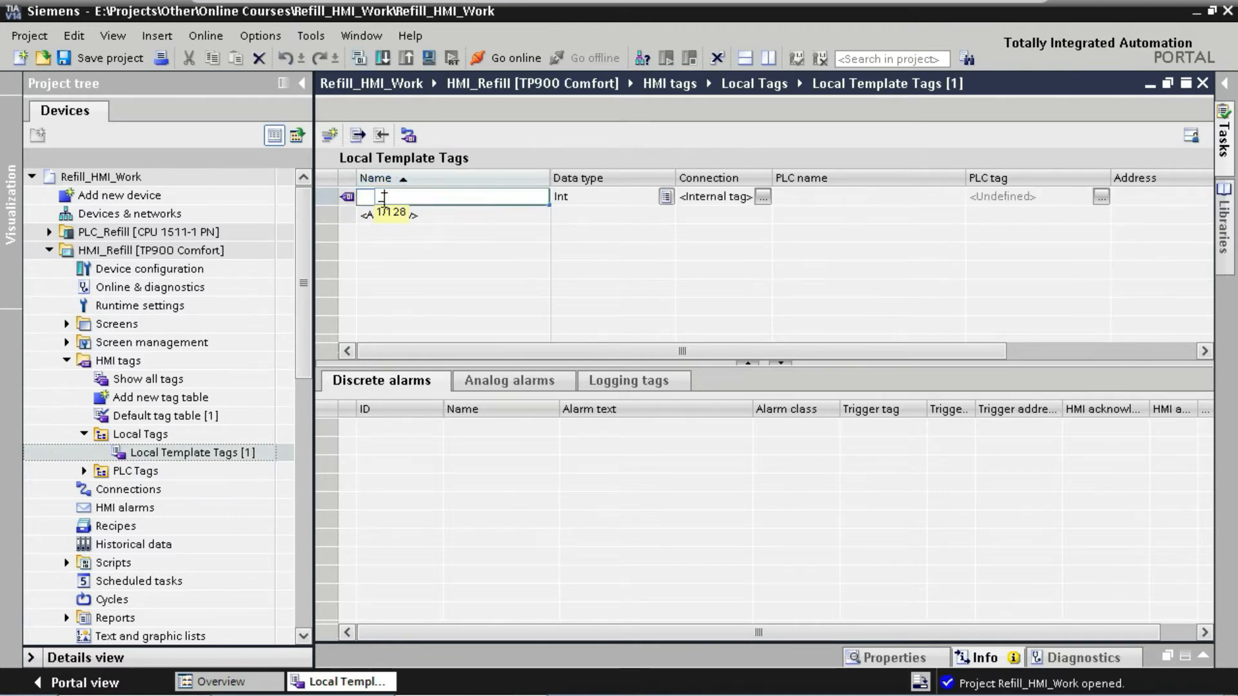
pyautogui.write('iState')
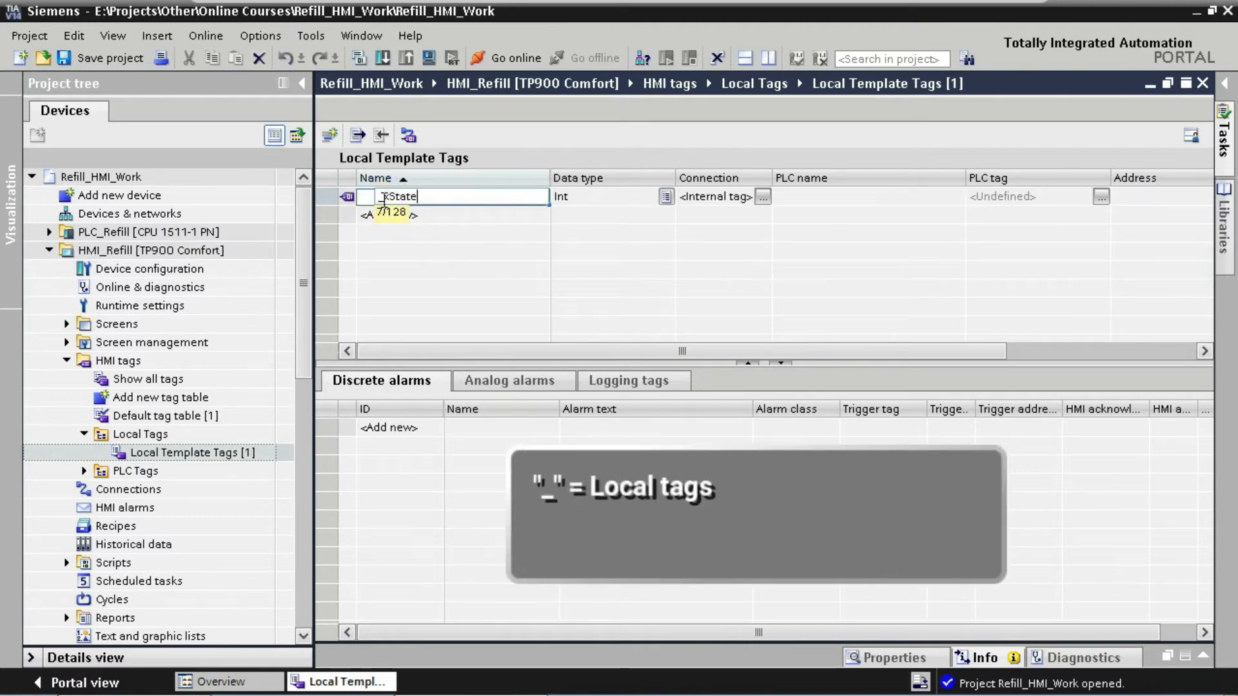
pyautogui.write('_Btn_')
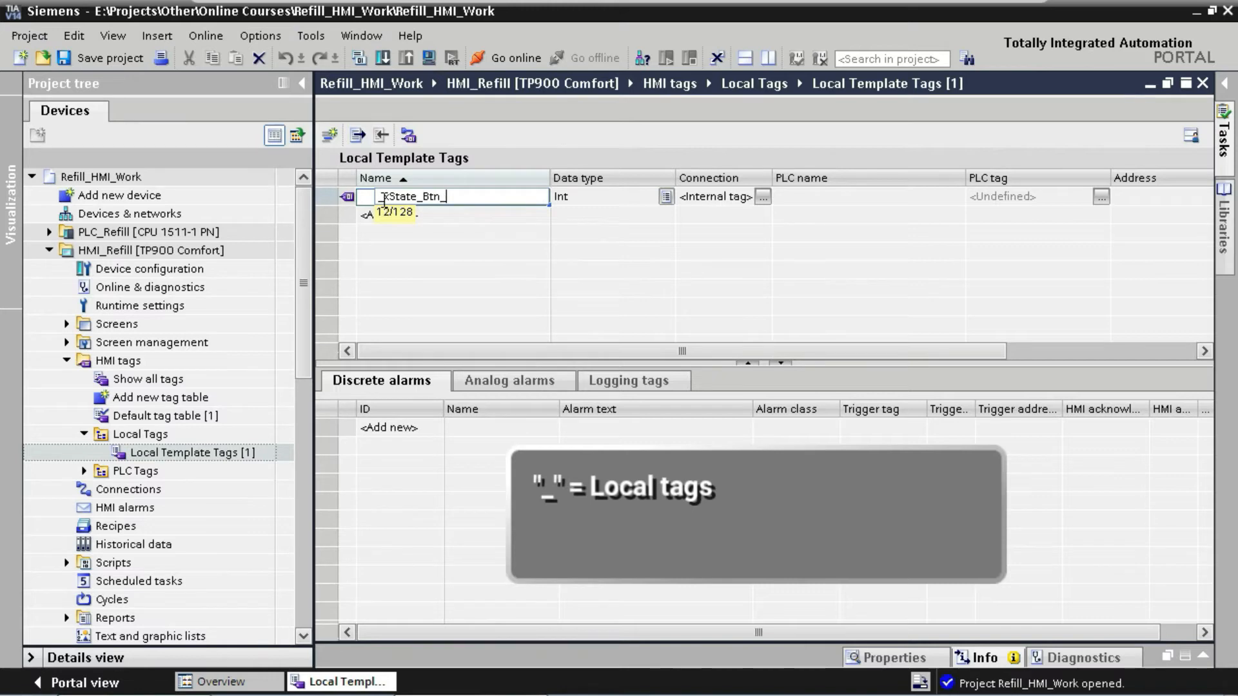
pyautogui.write('Overview')
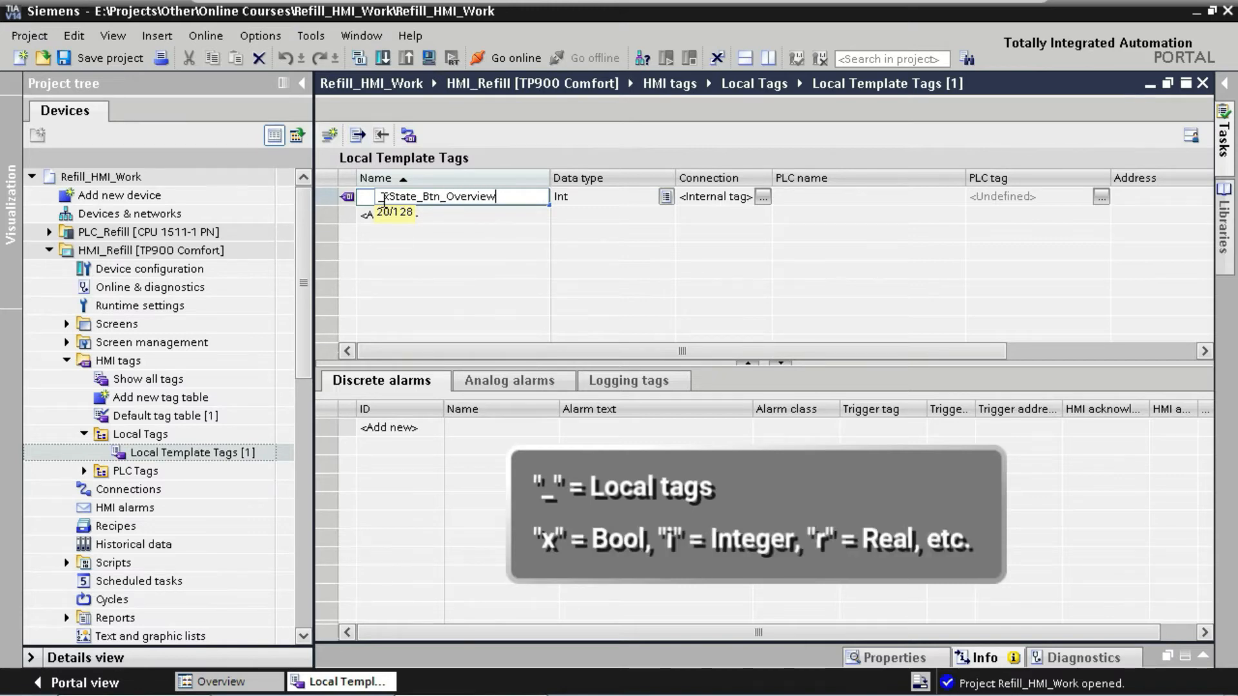
pyautogui.press('Tab')
pyautogui.write('Bool')
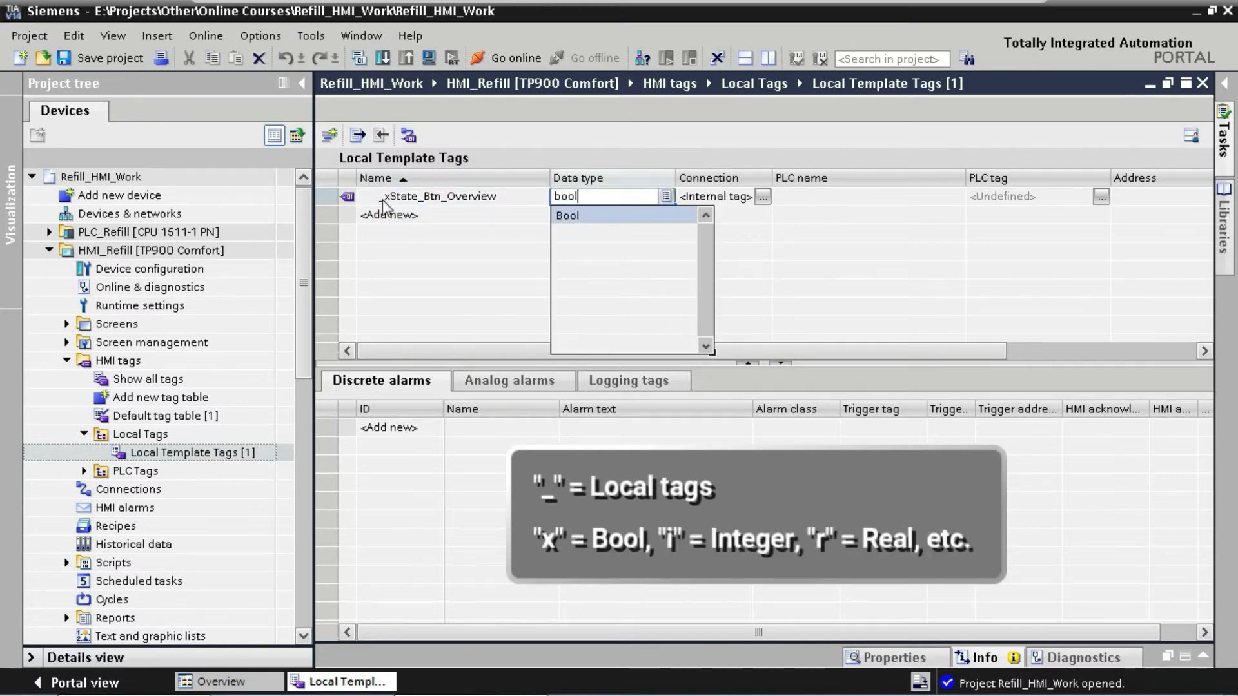
# - Add the Bool tags _xState_Btn_Alarm and _xState_Btn_Recipe to the Local Template Tags table
pyautogui.click(432, 215)
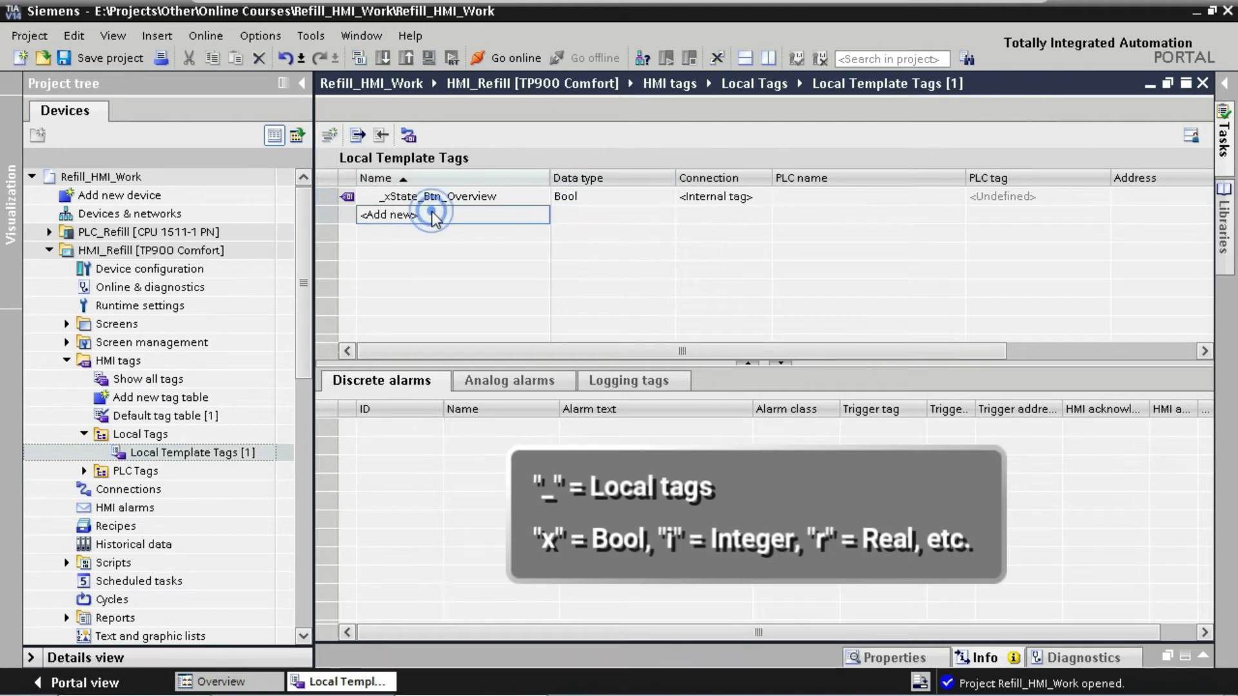
pyautogui.write('_xState_Btn')
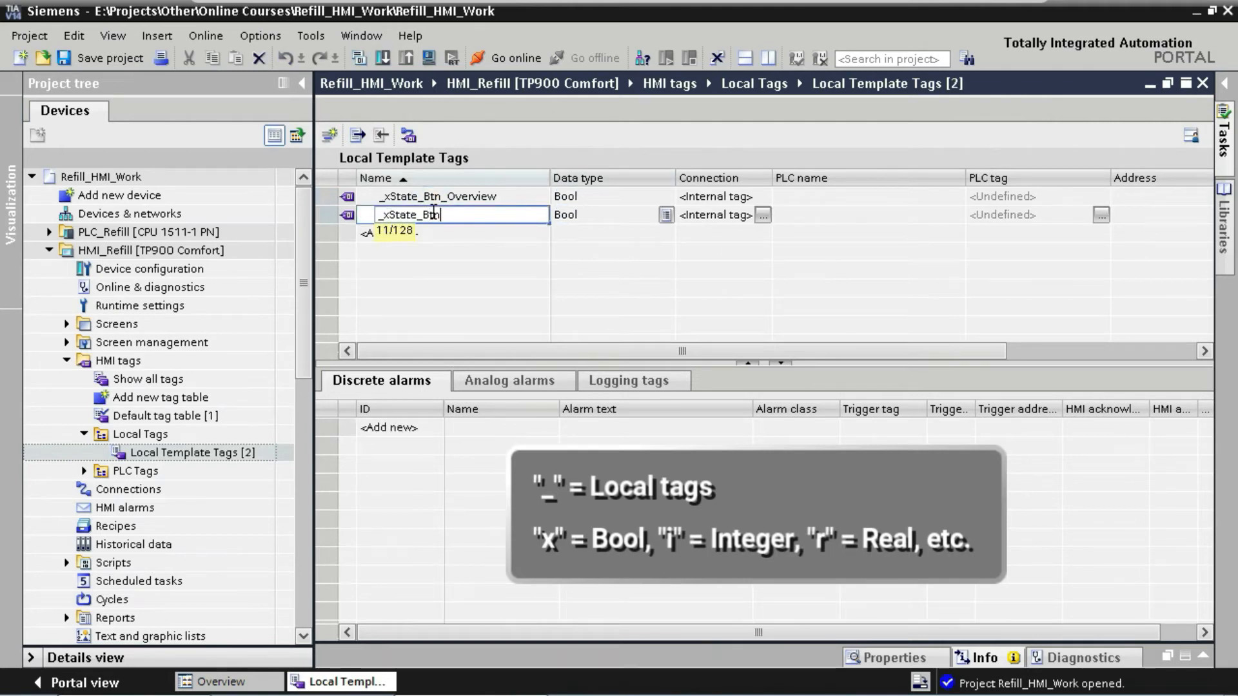
pyautogui.write('_Alarm')
pyautogui.press('Return')
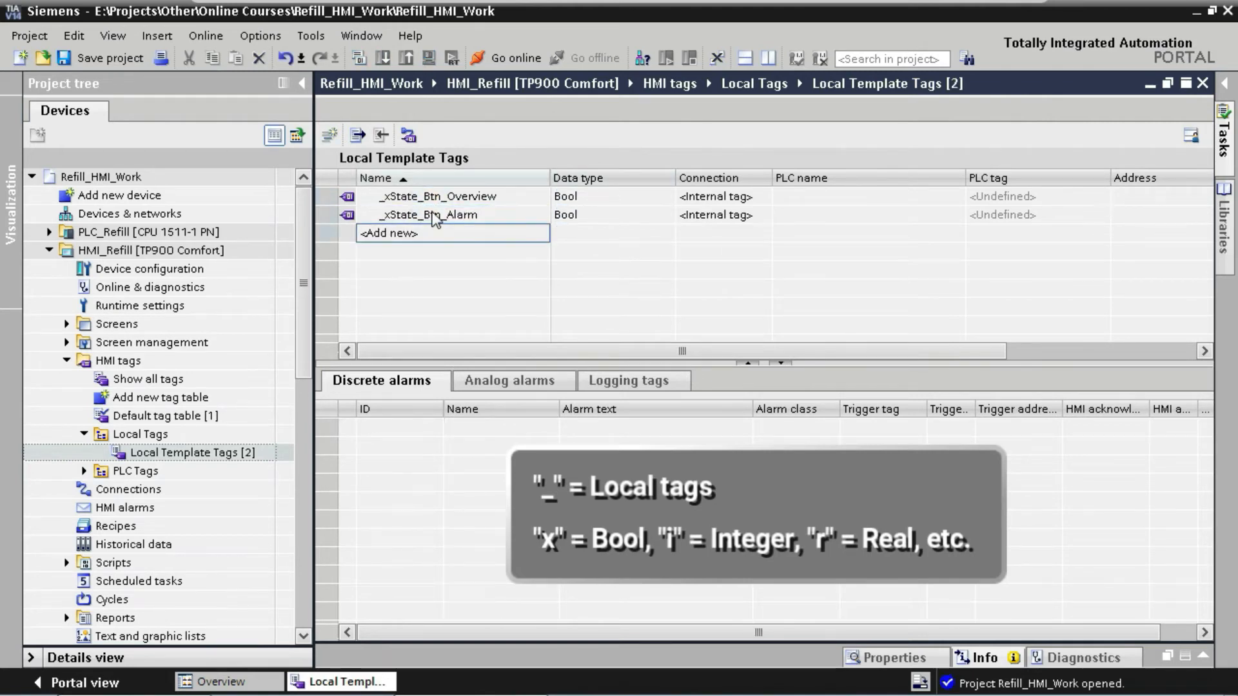
pyautogui.write('_xSta')
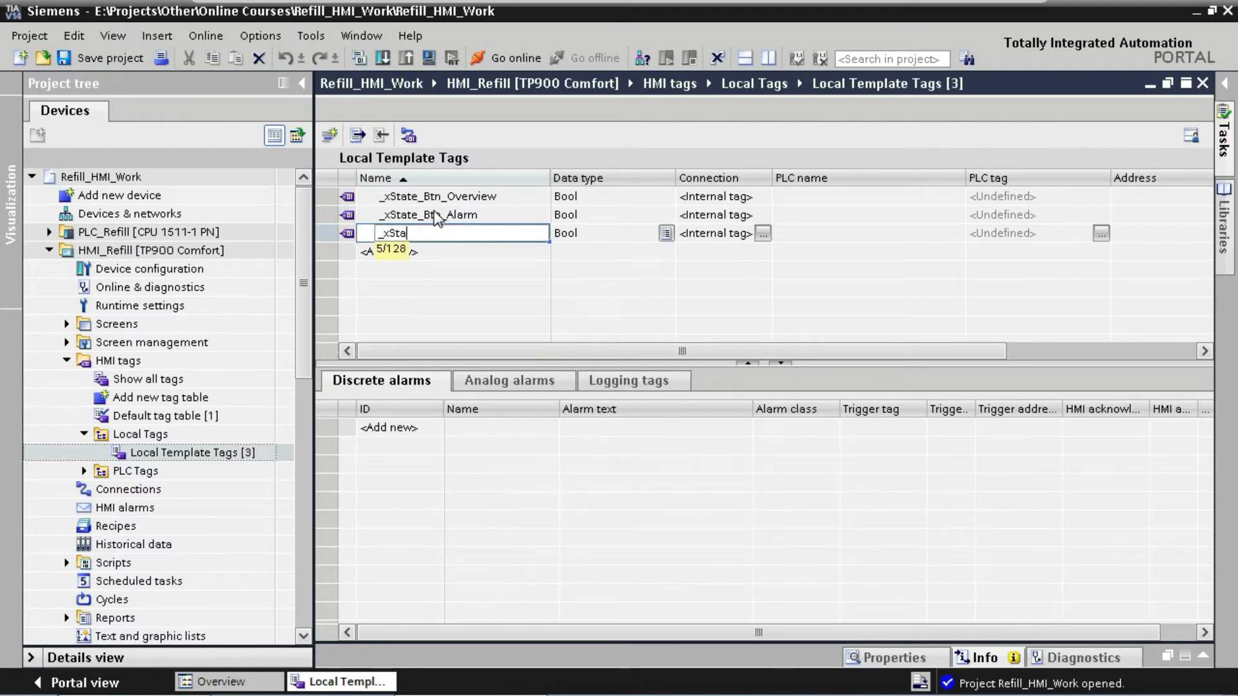
pyautogui.write('te_Btn_Recipe')
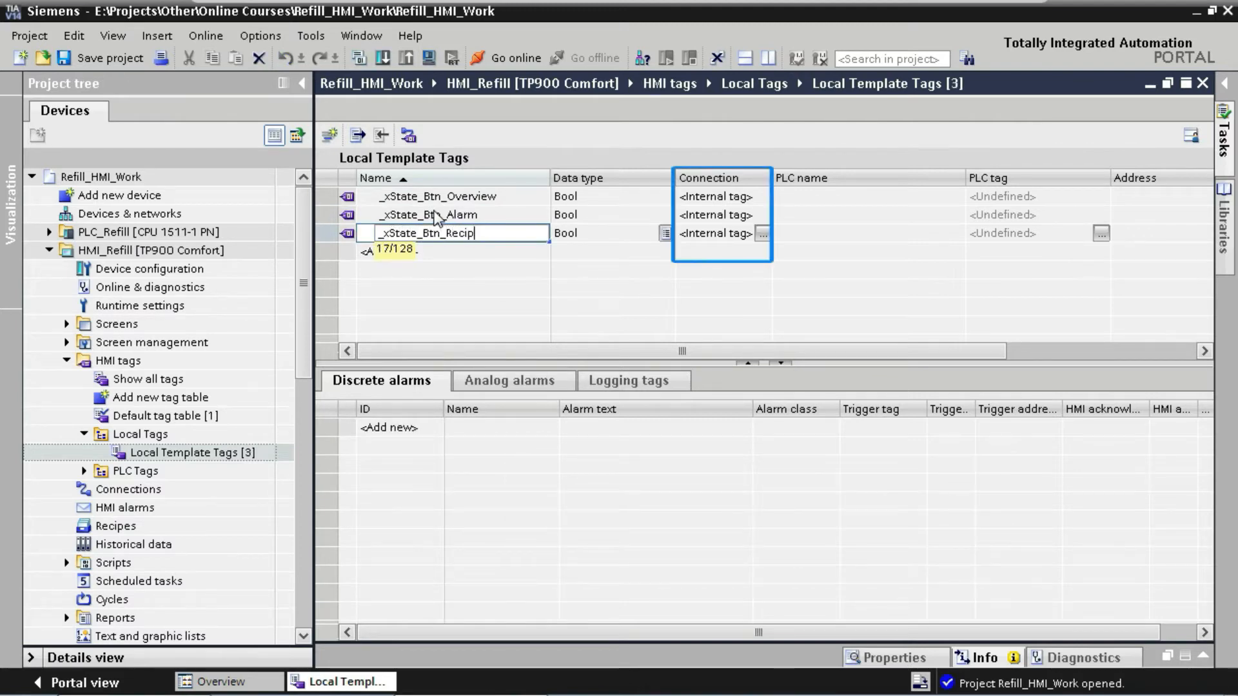
pyautogui.press('Return')
# - Add the Bool tag _xState_Btn_Settings and close the Local Template Tags table
pyautogui.write('_xState_Btn')
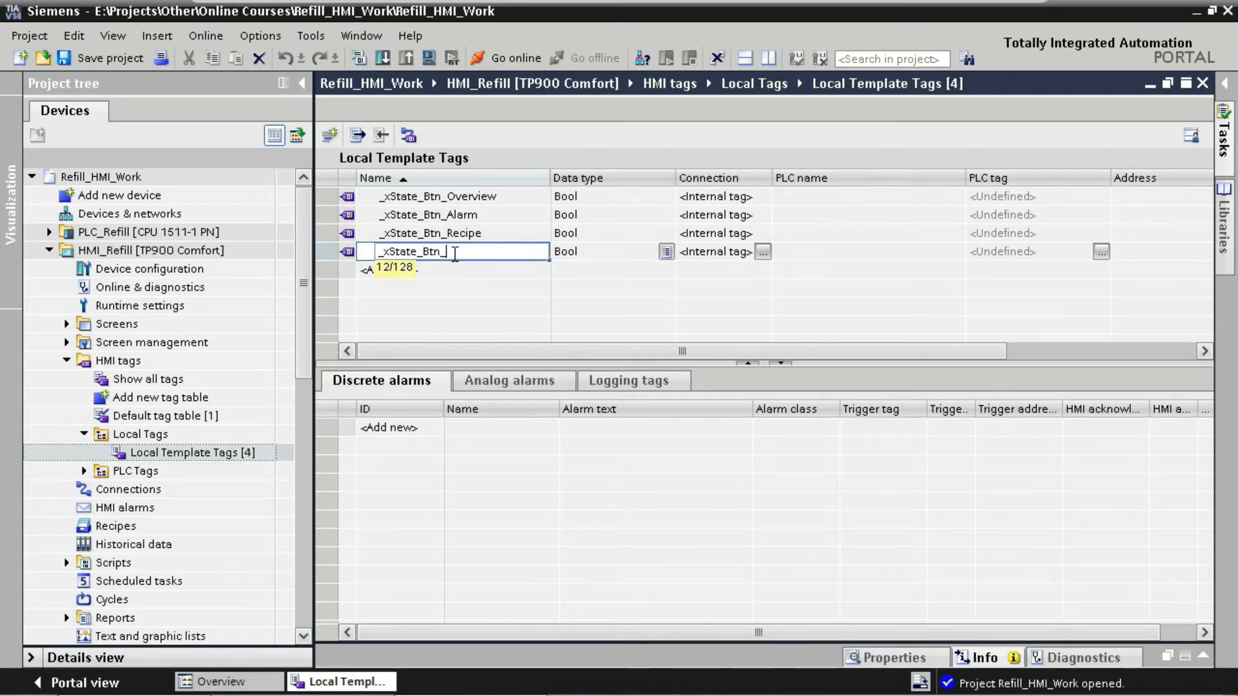
pyautogui.write('_Settings')
pyautogui.press('Return')
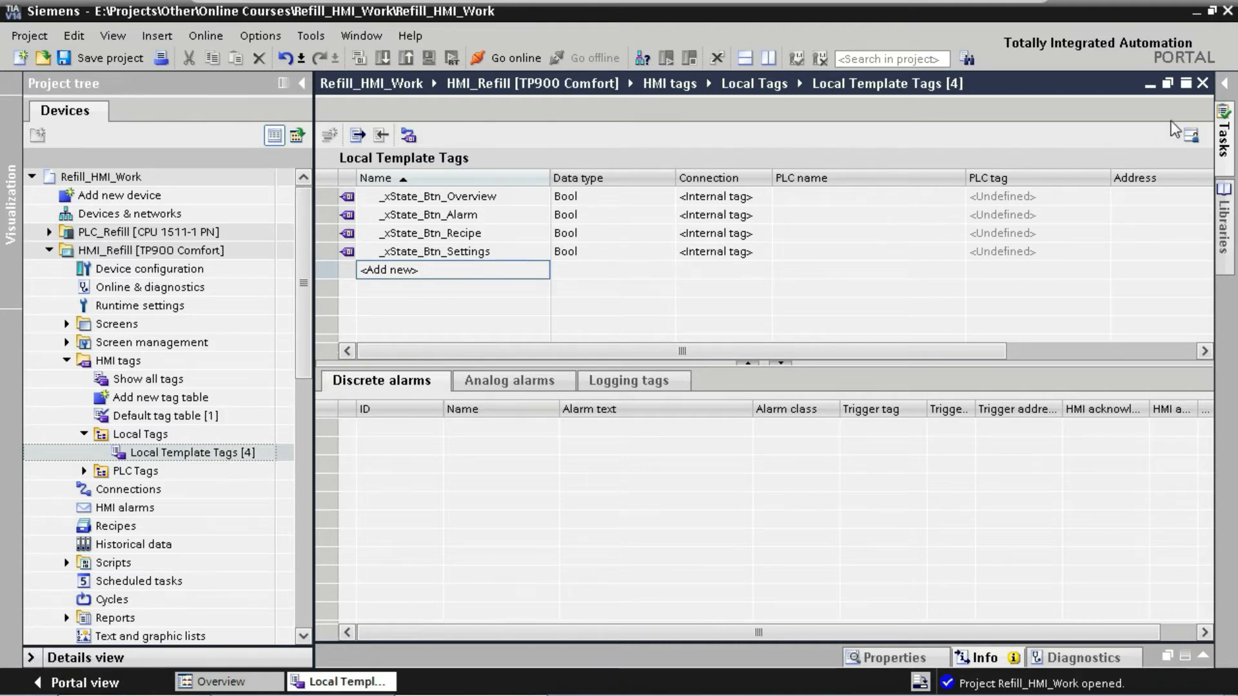
pyautogui.click(1203, 83)
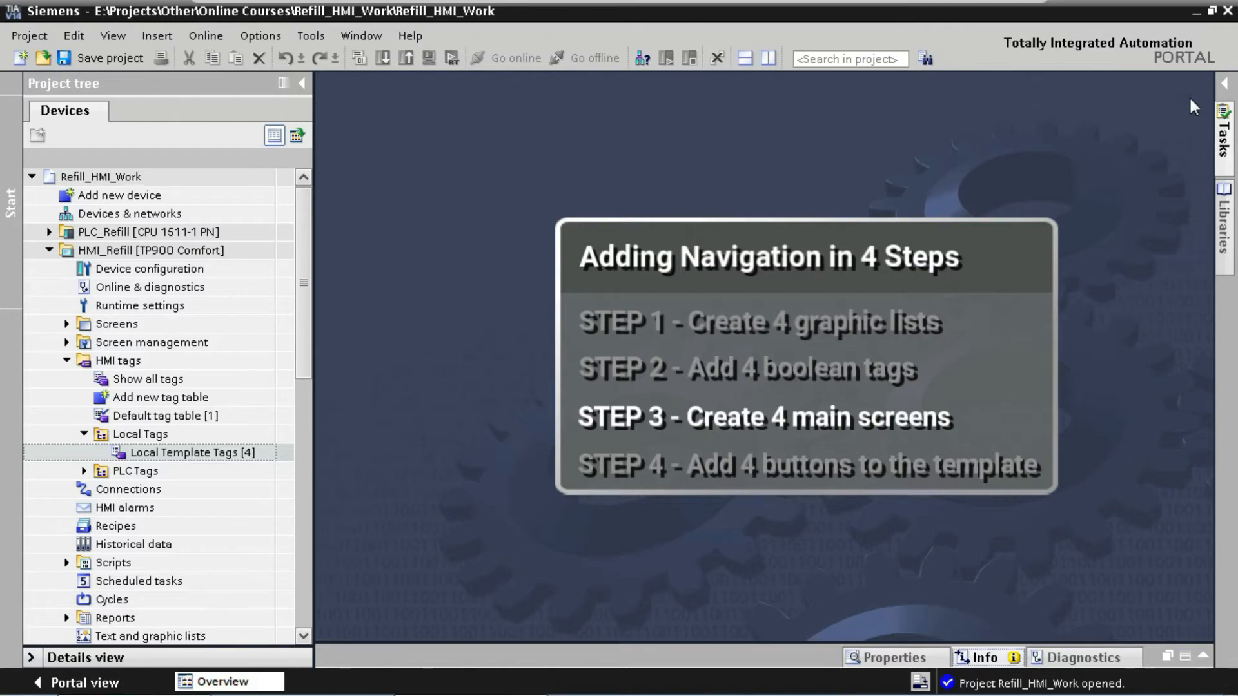
# - Rename Screen_1 under HMI_Refill's screens as OVERVIEW and open it for editing
pyautogui.click(67, 361)
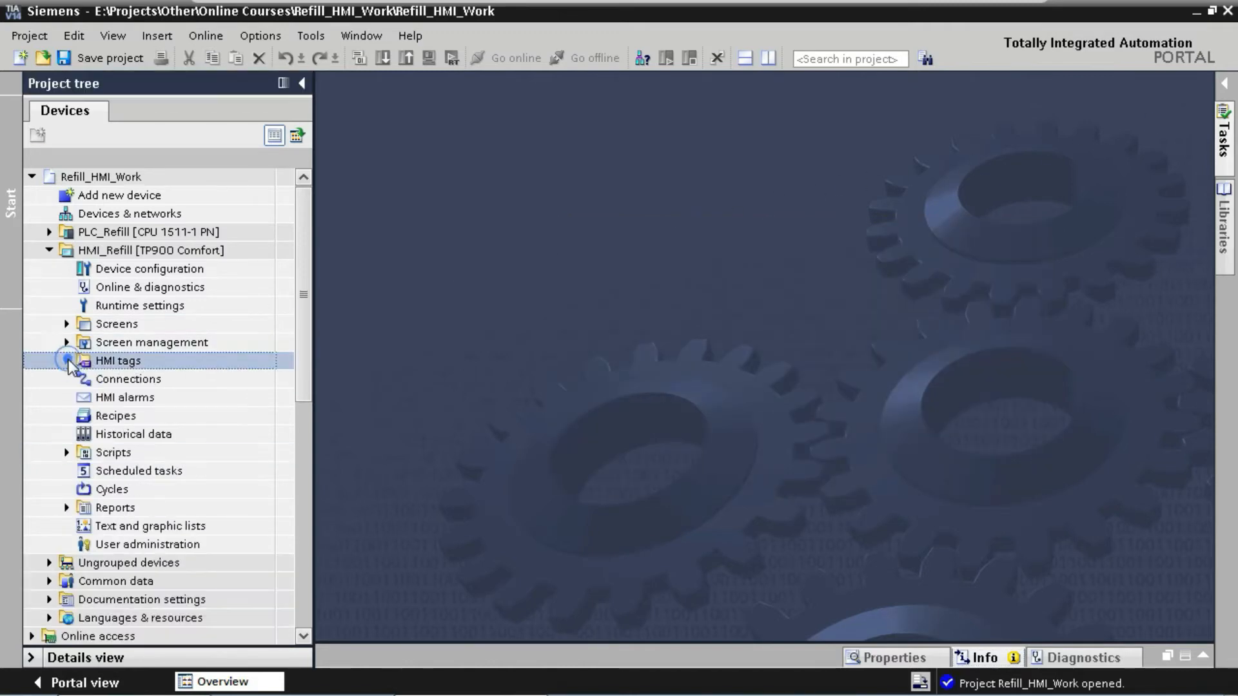
pyautogui.click(67, 325)
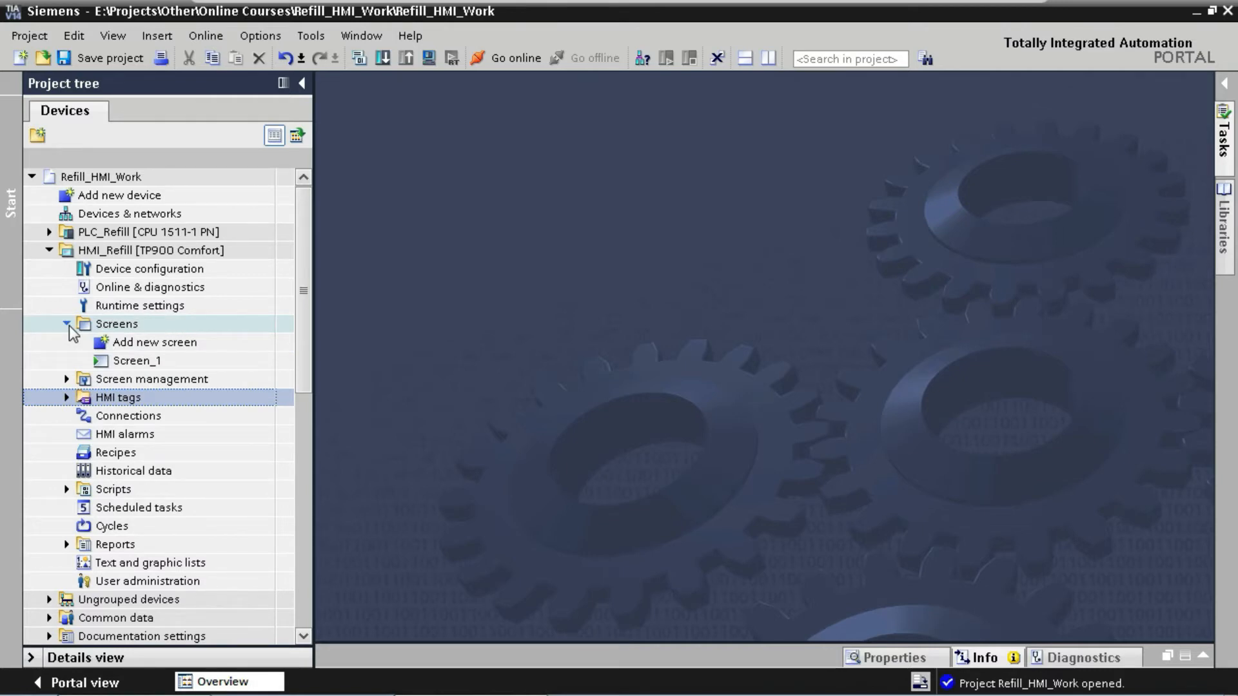
pyautogui.click(151, 361)
pyautogui.click(153, 361)
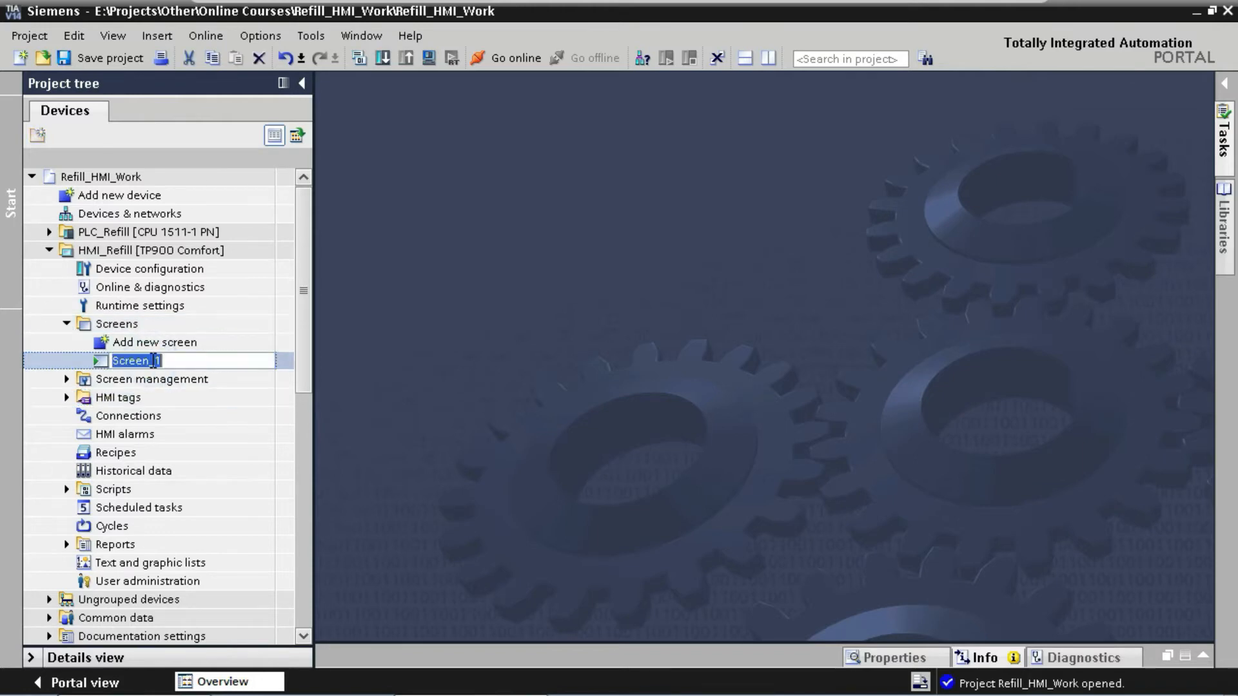
pyautogui.write('OVERVIEW')
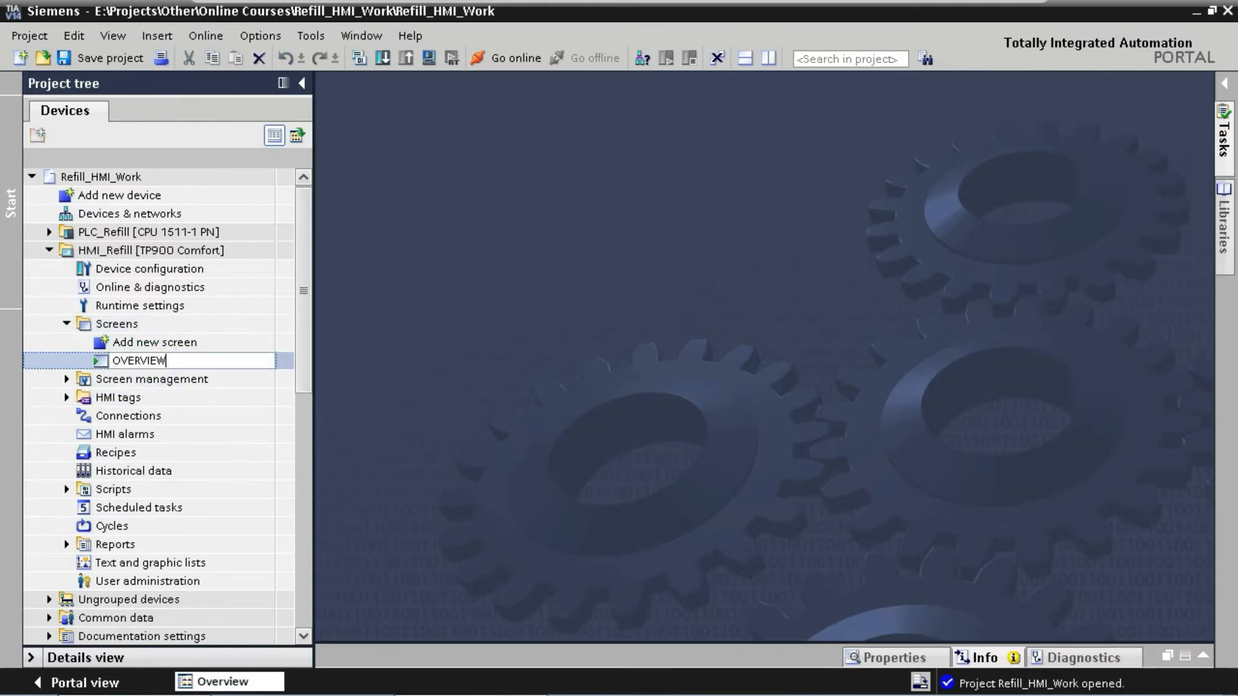
pyautogui.press('Return')
pyautogui.press('Return')
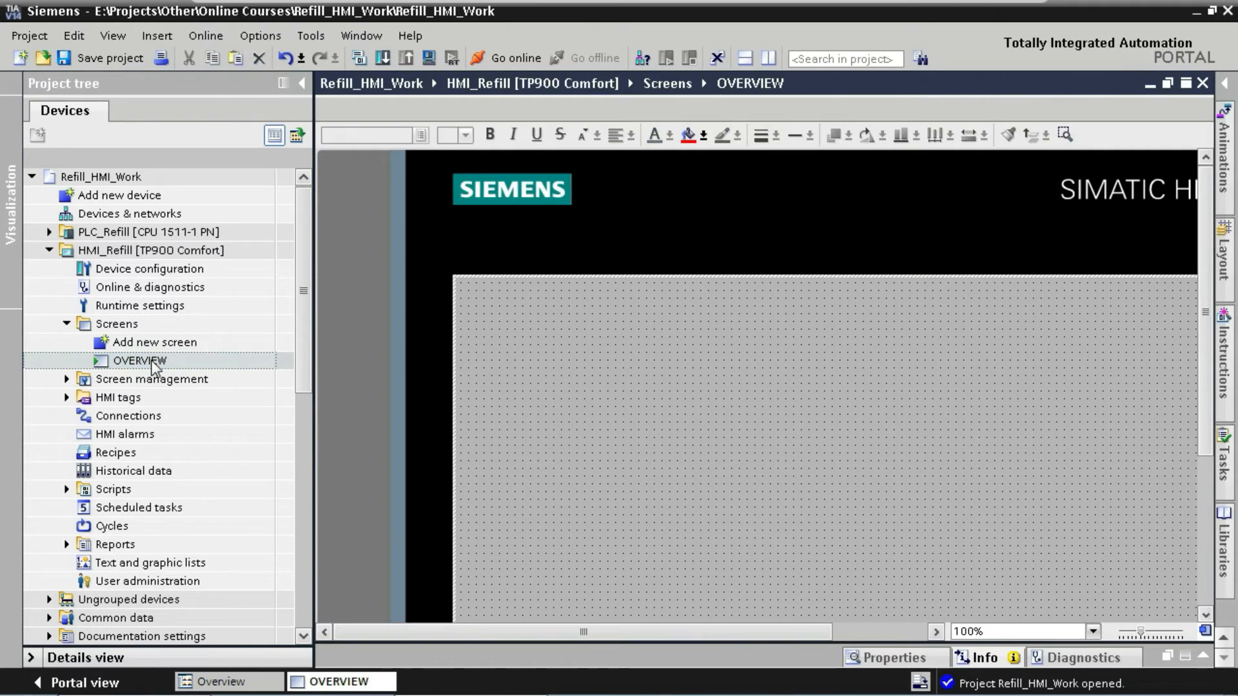
# - Assign the template named Template to the OVERVIEW screen in its general properties
pyautogui.moveTo(1204, 445); pyautogui.dragTo(1209, 514)
pyautogui.moveTo(781, 634); pyautogui.dragTo(831, 634)
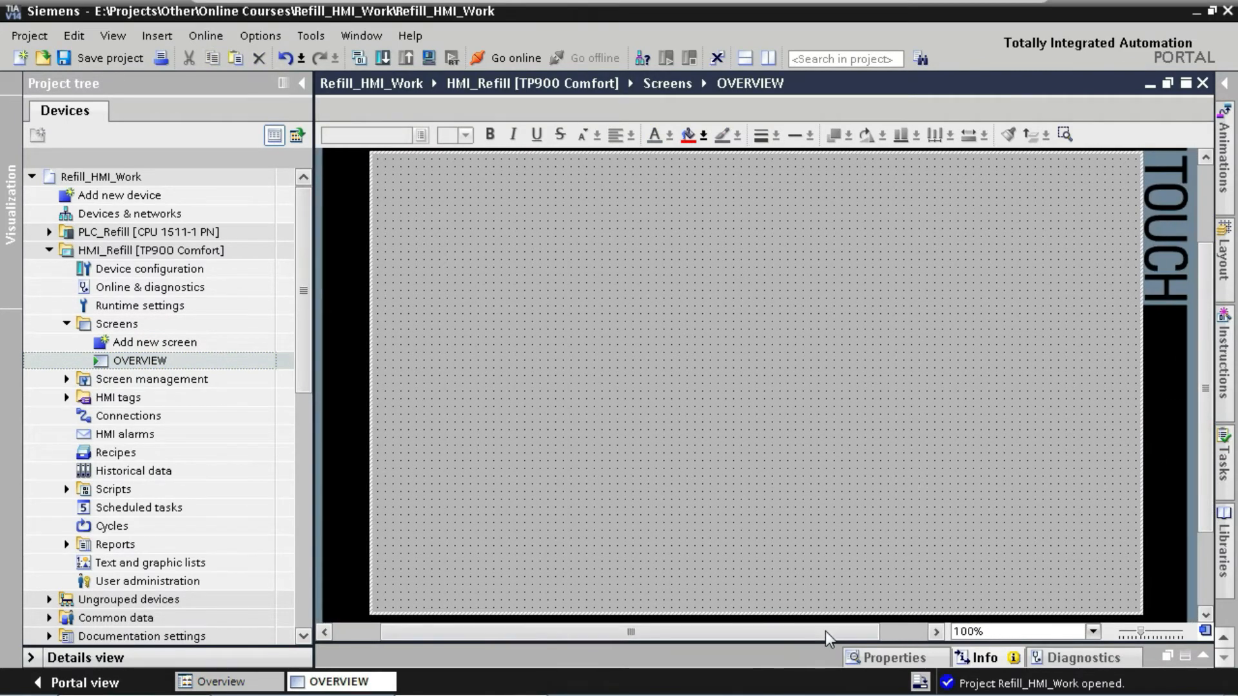
pyautogui.click(821, 381)
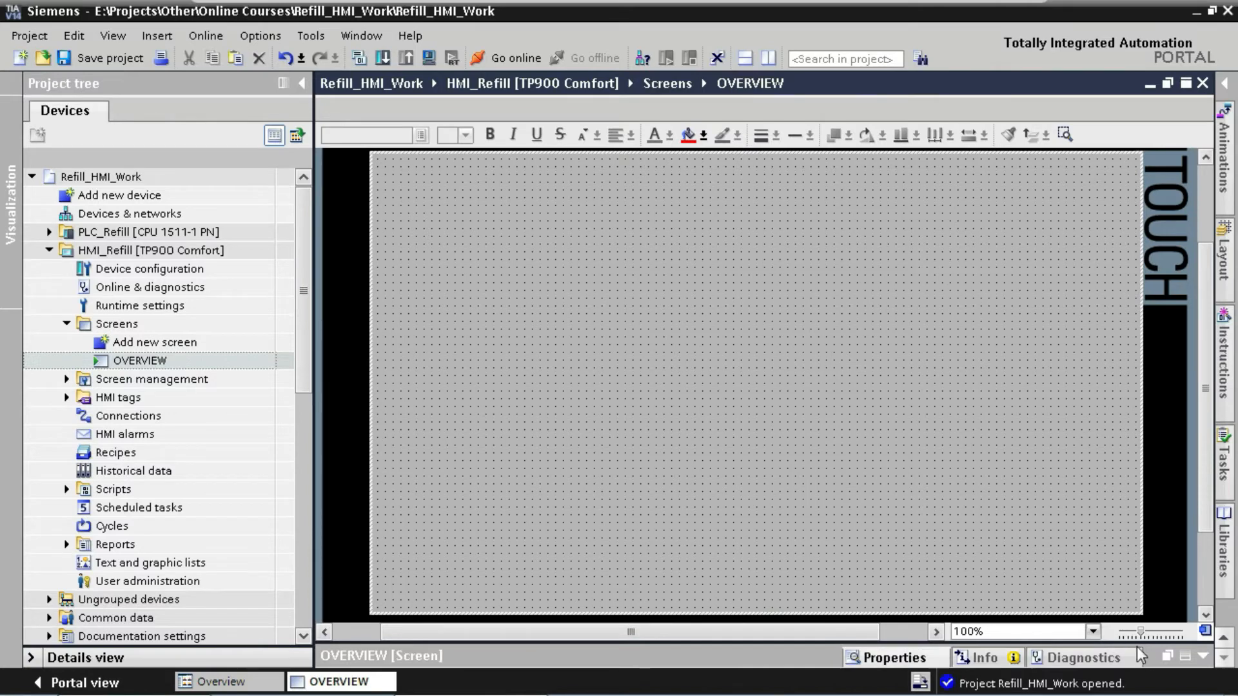
pyautogui.moveTo(1143, 641); pyautogui.dragTo(1129, 394)
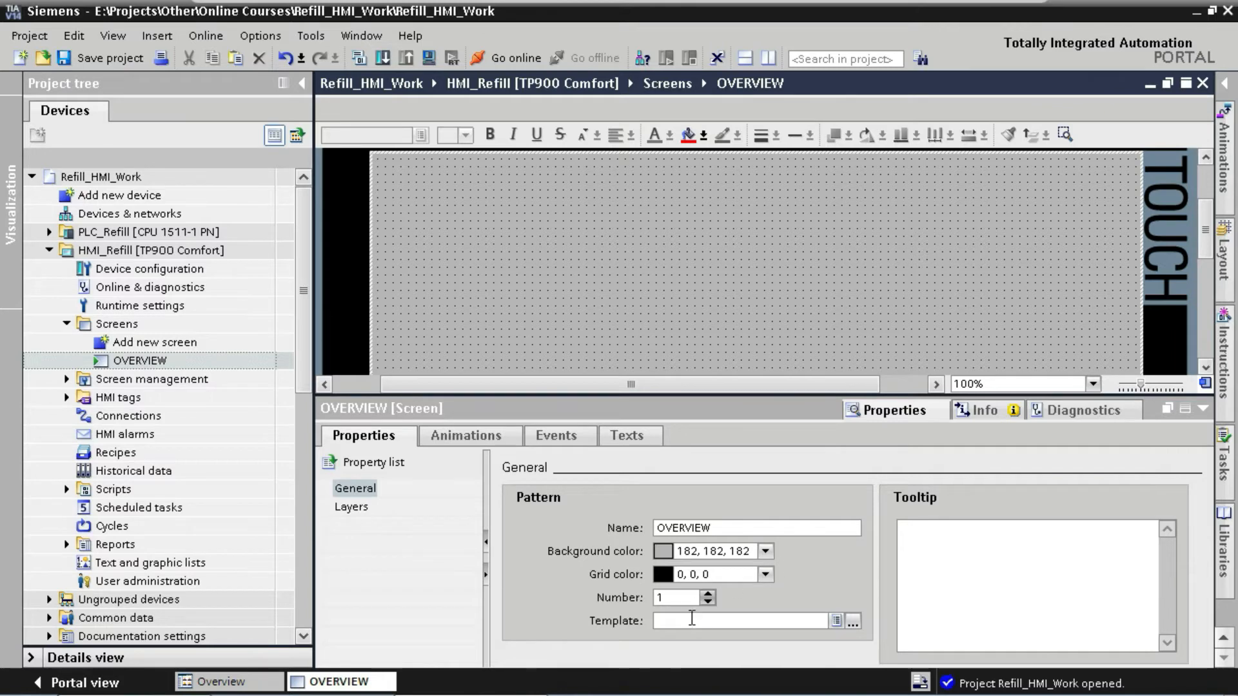
pyautogui.click(688, 621)
pyautogui.write('tem')
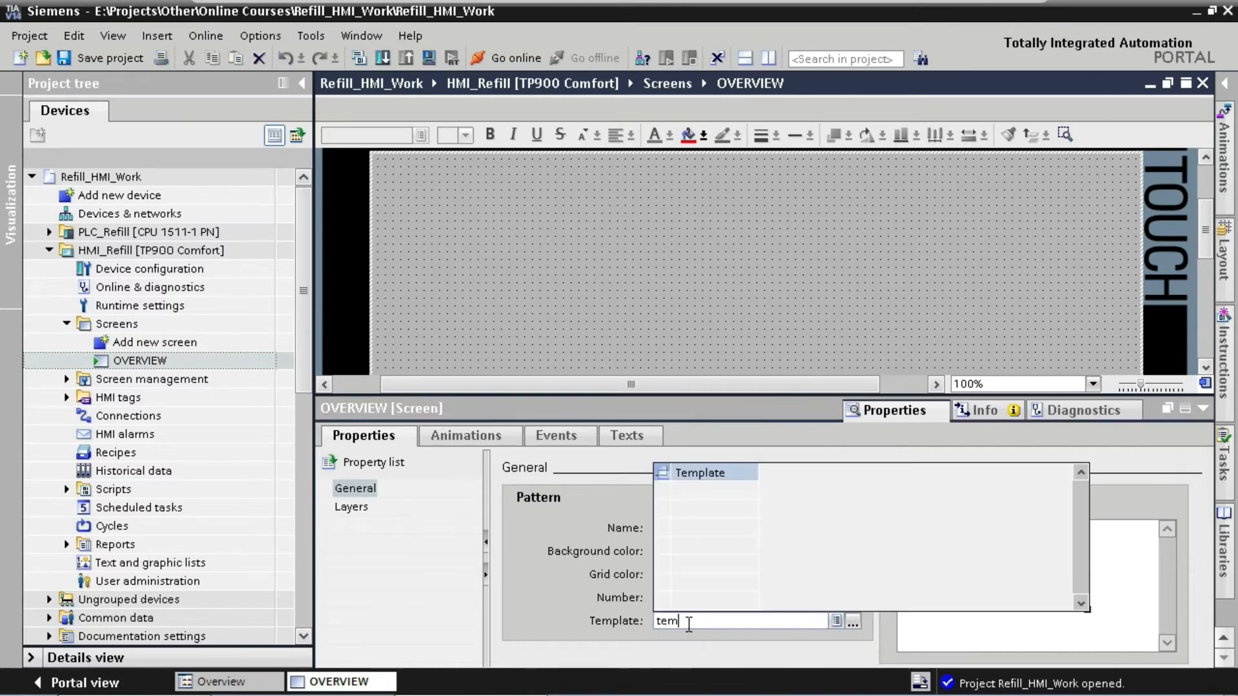
pyautogui.press('Return')
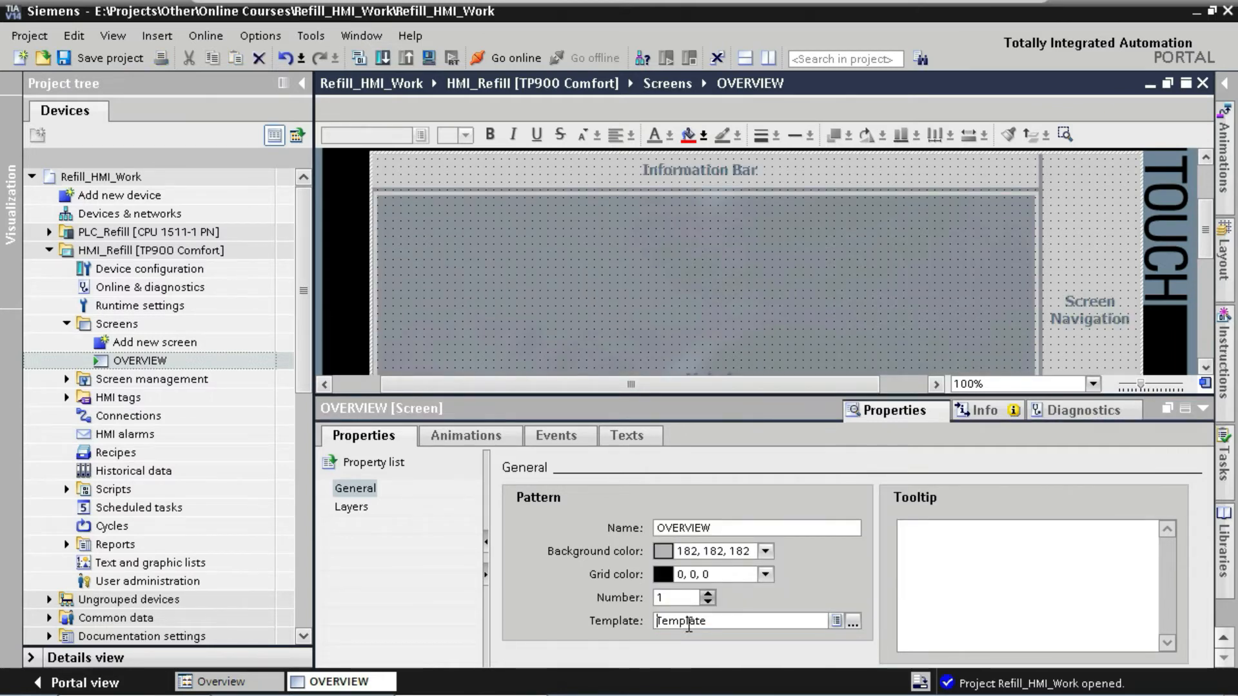
pyautogui.click(1204, 410)
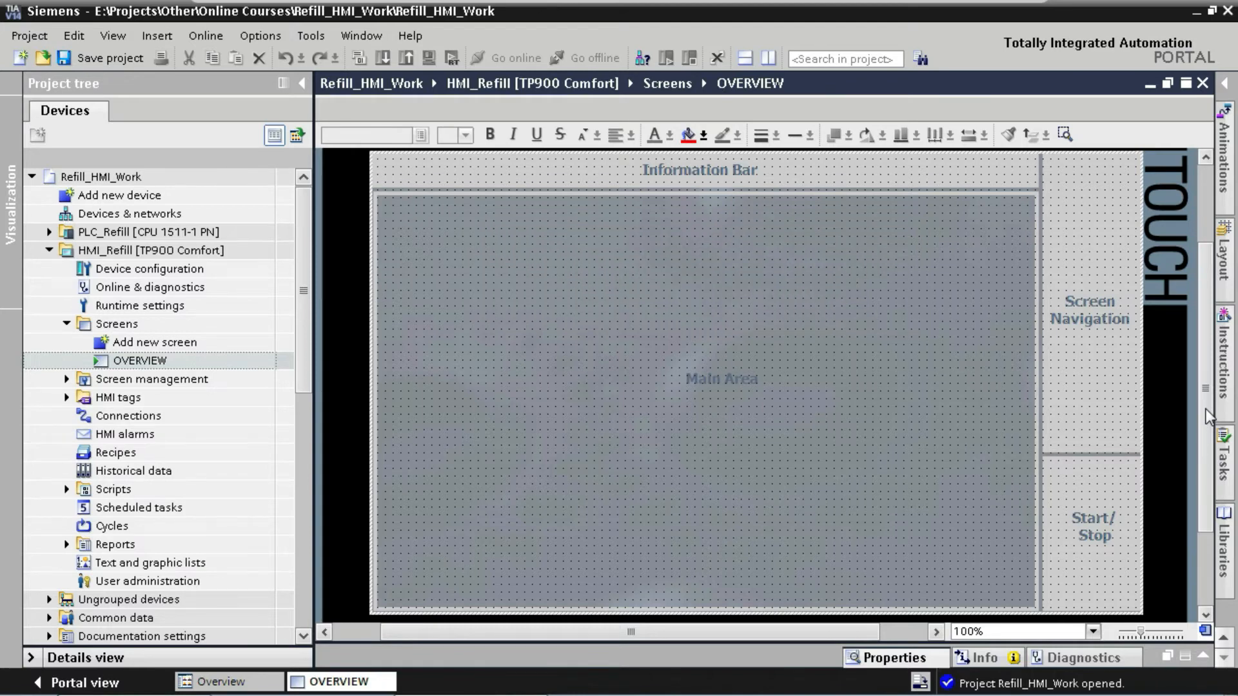
# - Add the SetBit system function to the OVERVIEW screen's Loaded event
pyautogui.click(1203, 658)
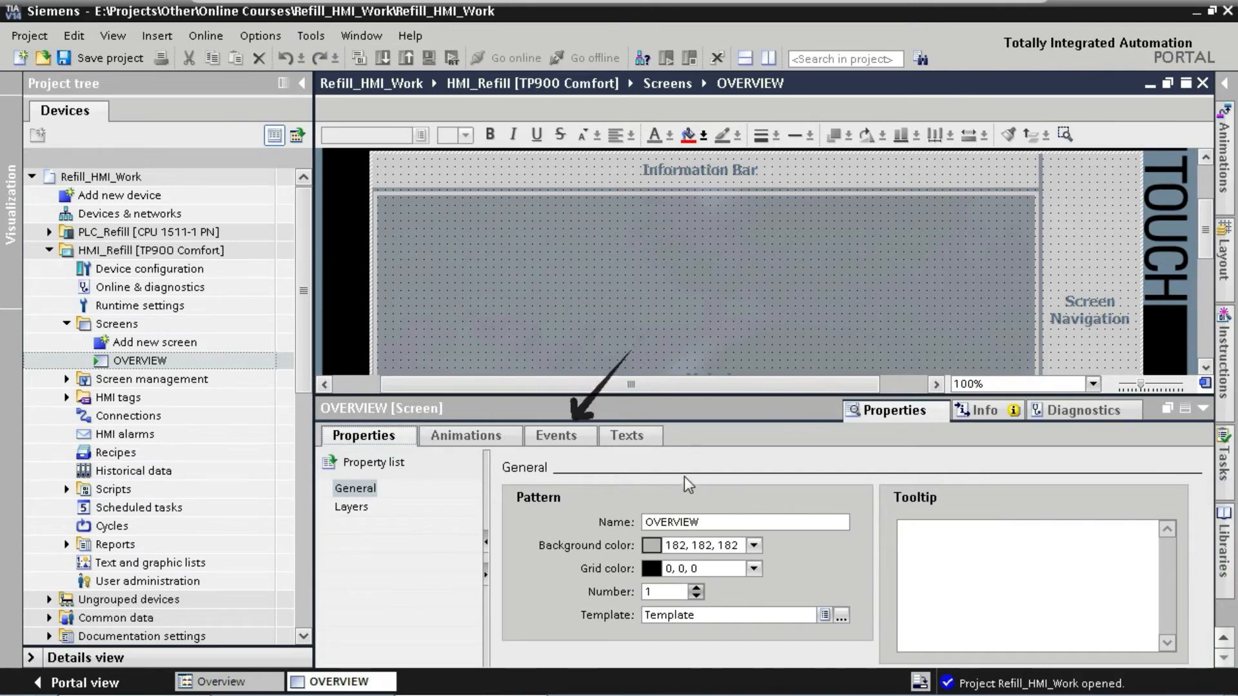
pyautogui.click(548, 442)
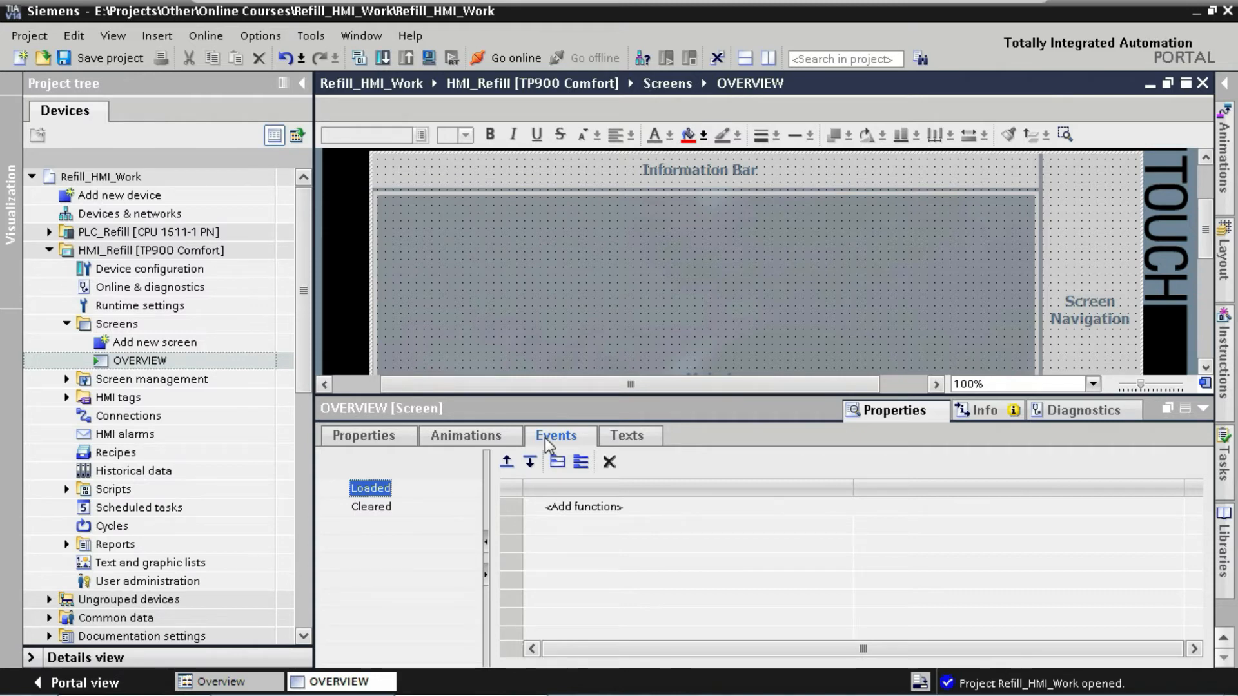
pyautogui.click(592, 508)
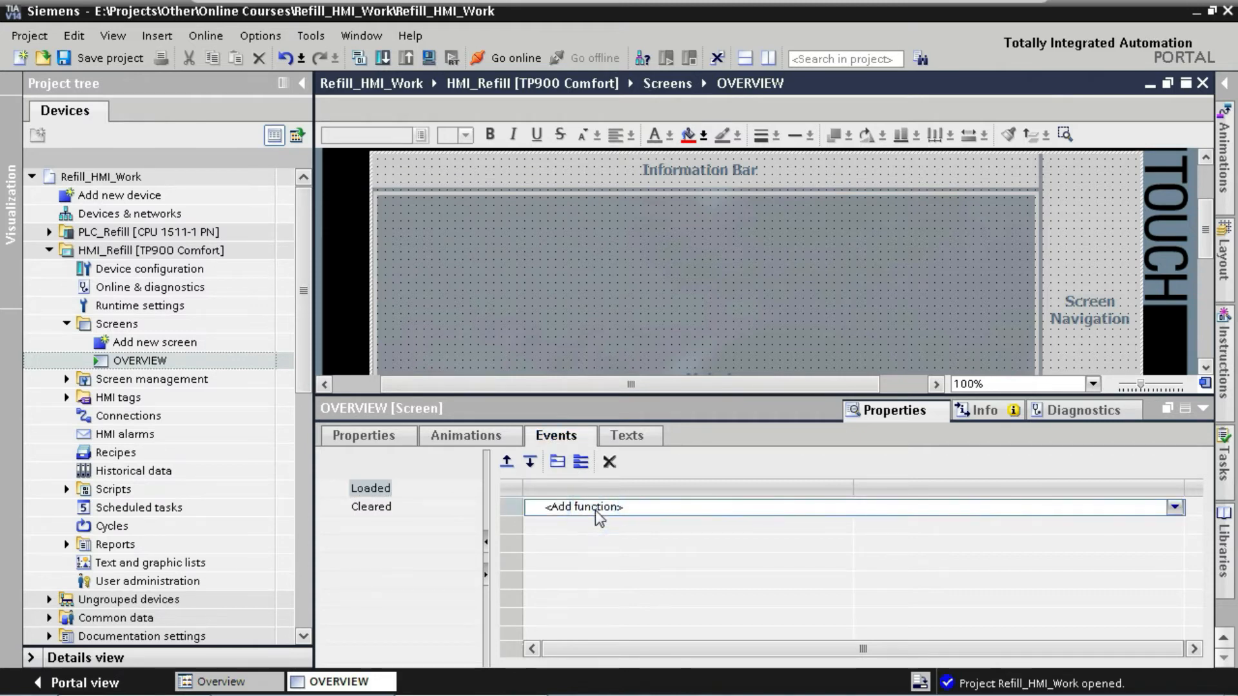
pyautogui.write('setb')
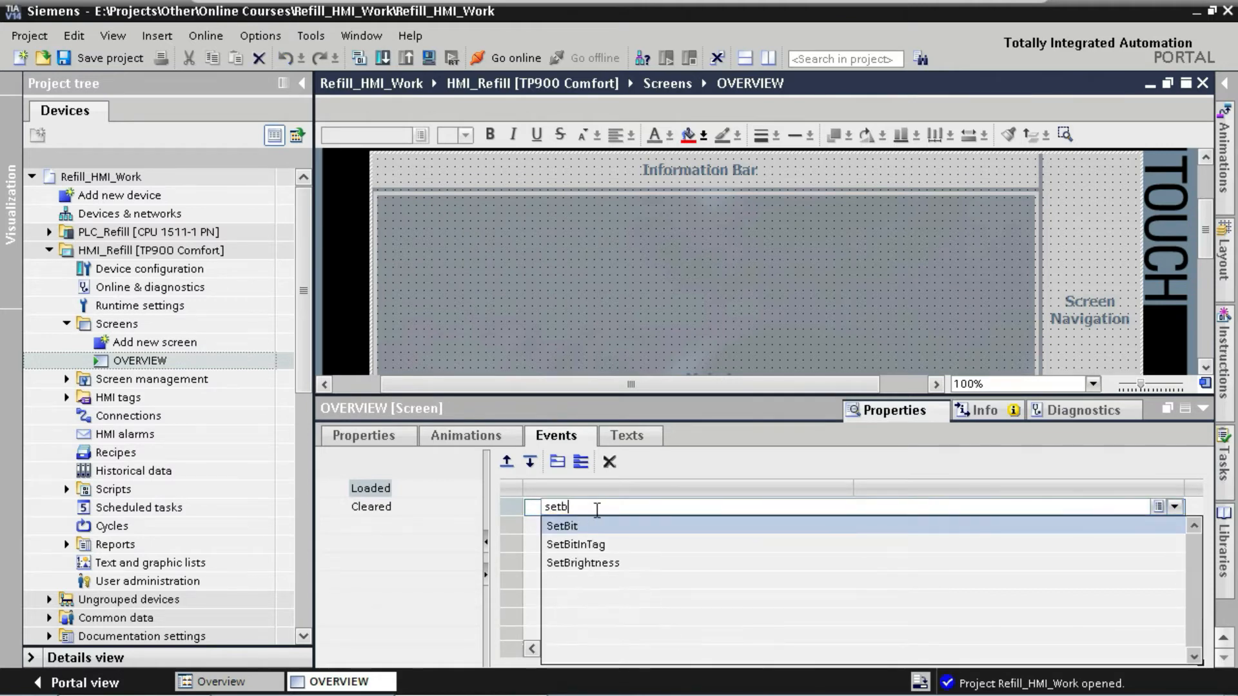
pyautogui.click(598, 519)
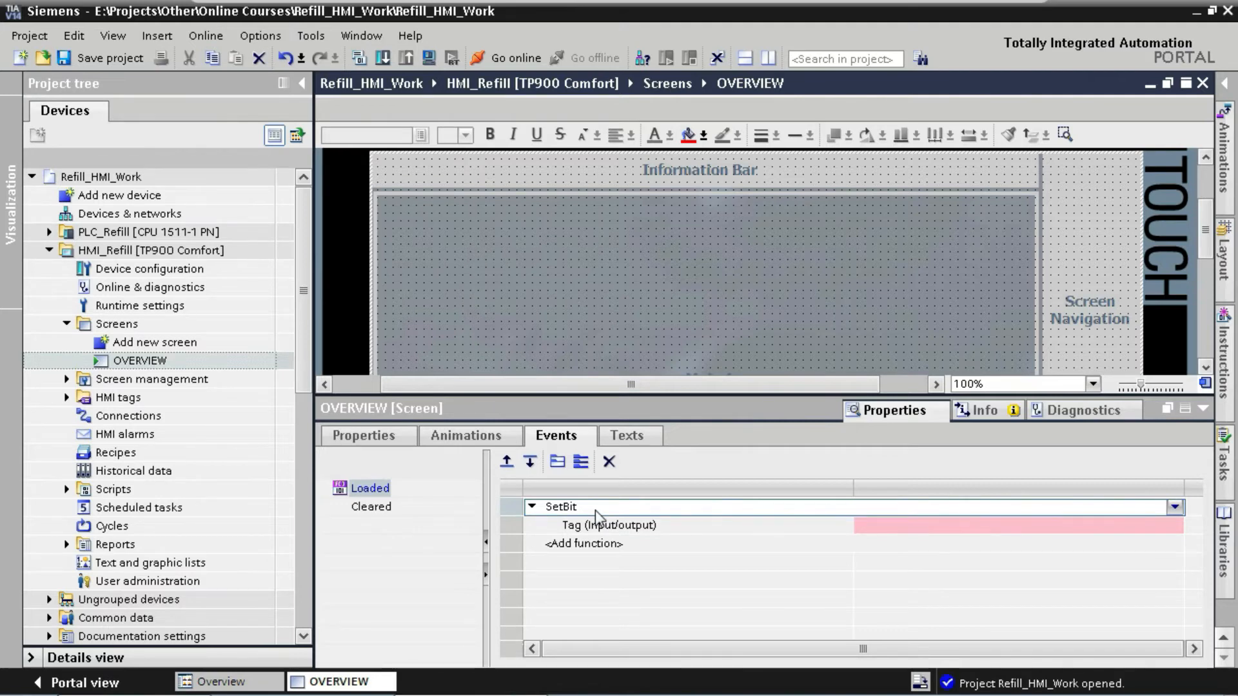
pyautogui.click(1175, 507)
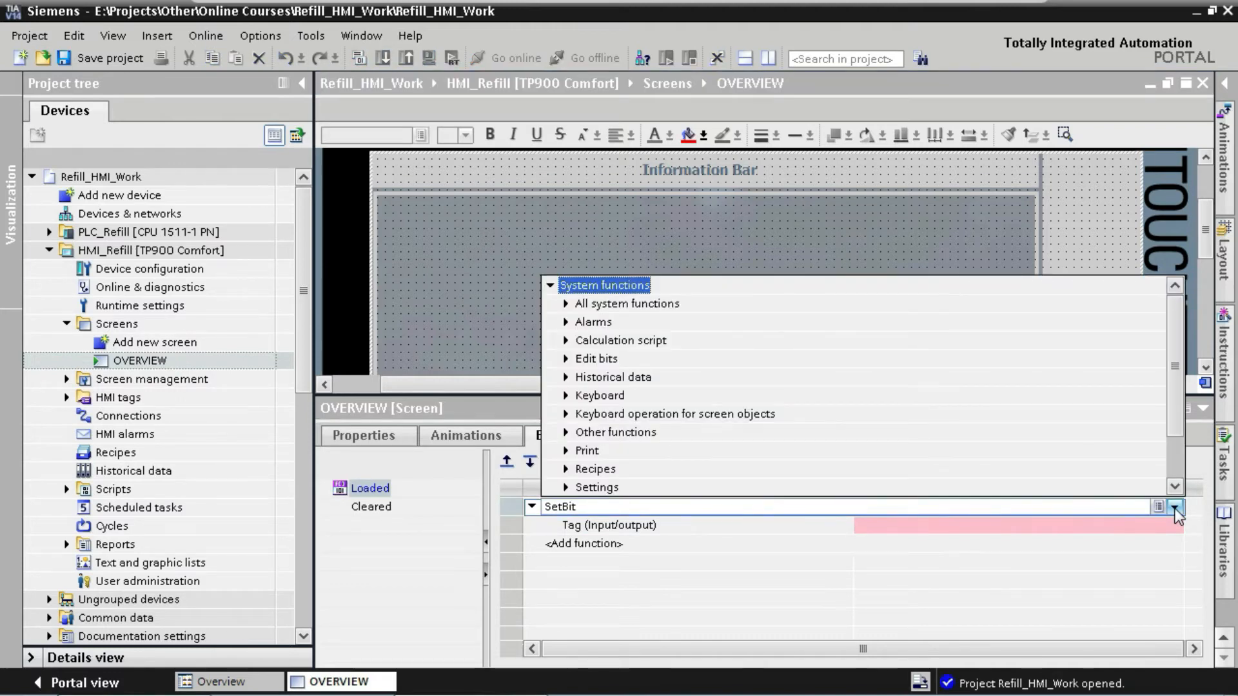
pyautogui.click(1174, 508)
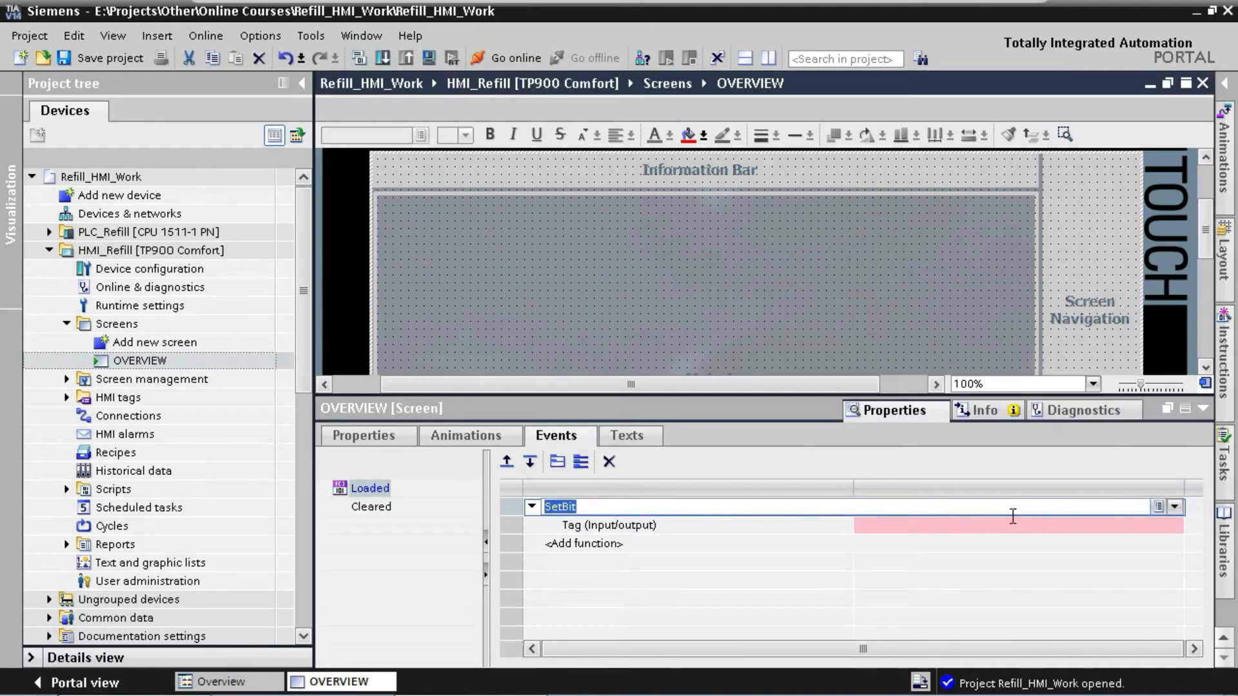
# - Assign the tag _xState_Btn_Overview to the SetBit function in the OVERVIEW screen's Loaded event
pyautogui.click(1007, 522)
pyautogui.write('_xst')
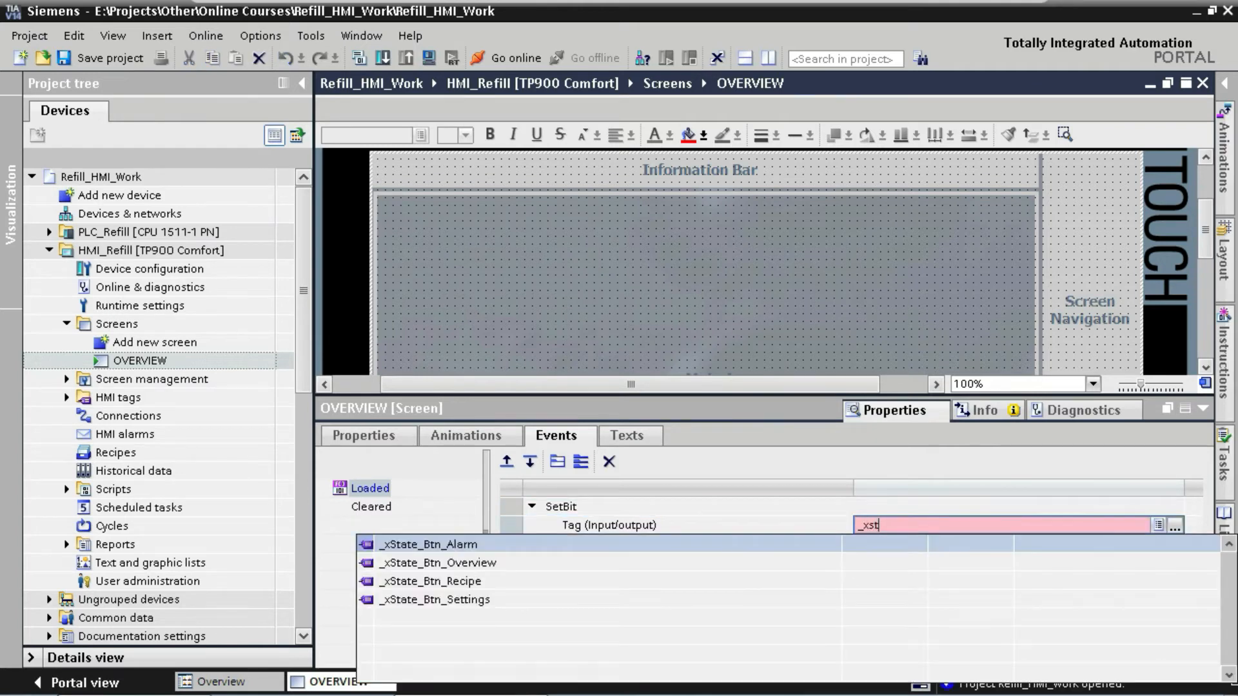
pyautogui.press('Down')
pyautogui.press('Return')
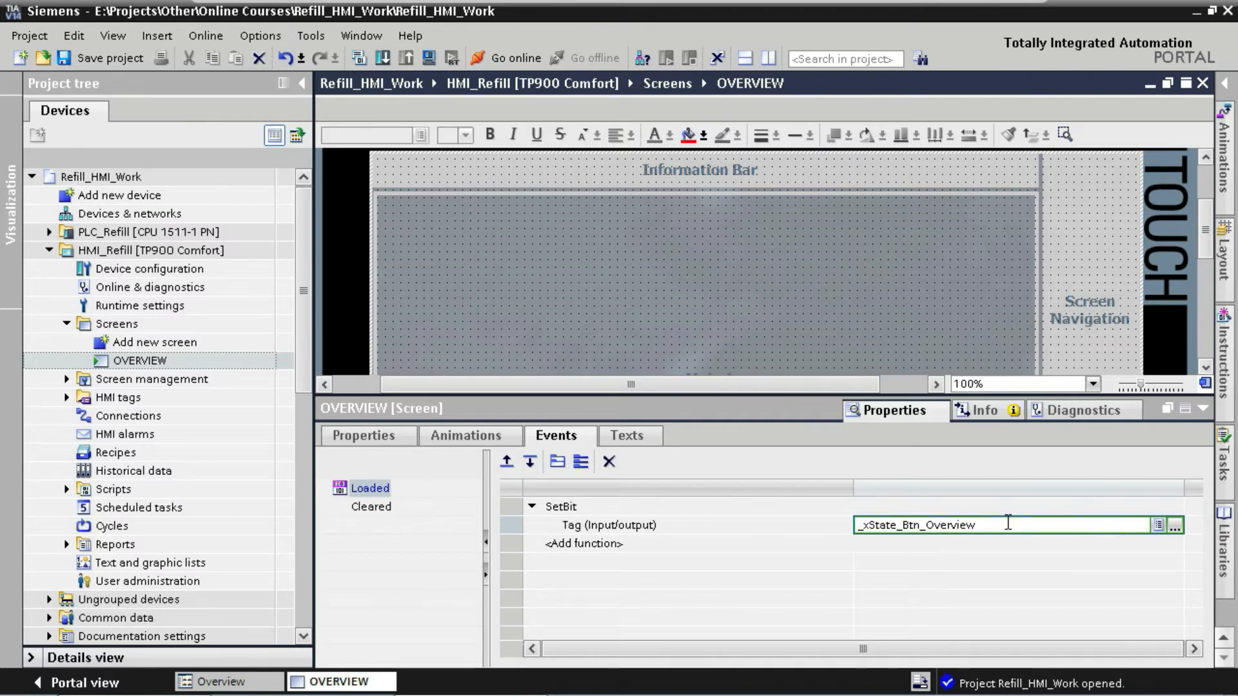
# - Add the ResetBit system function to the OVERVIEW screen's Cleared event
pyautogui.click(380, 510)
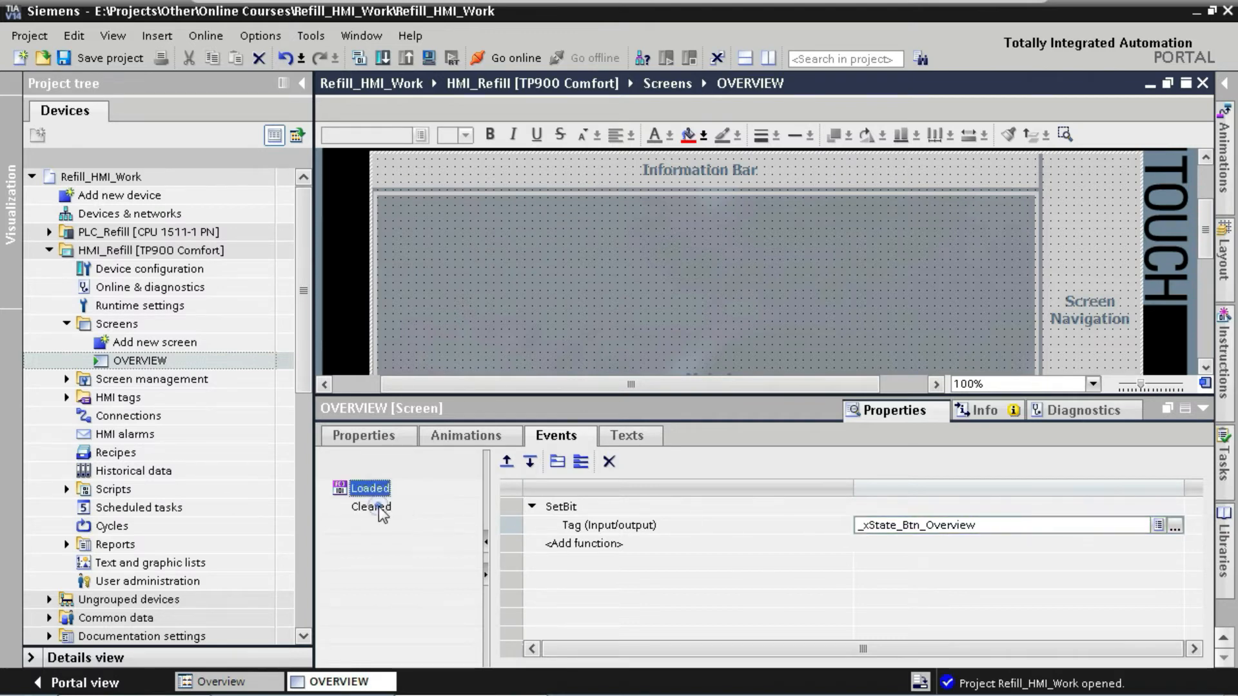
pyautogui.click(380, 510)
pyautogui.click(573, 515)
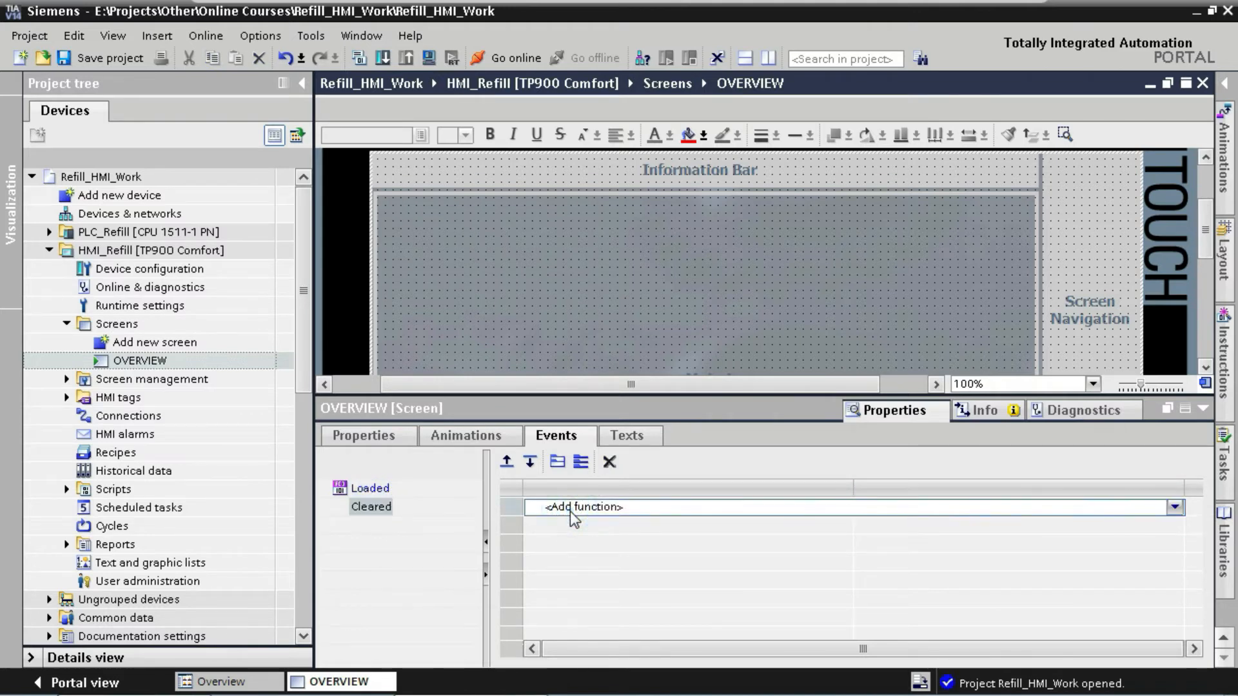
pyautogui.write('resetb')
pyautogui.press('Return')
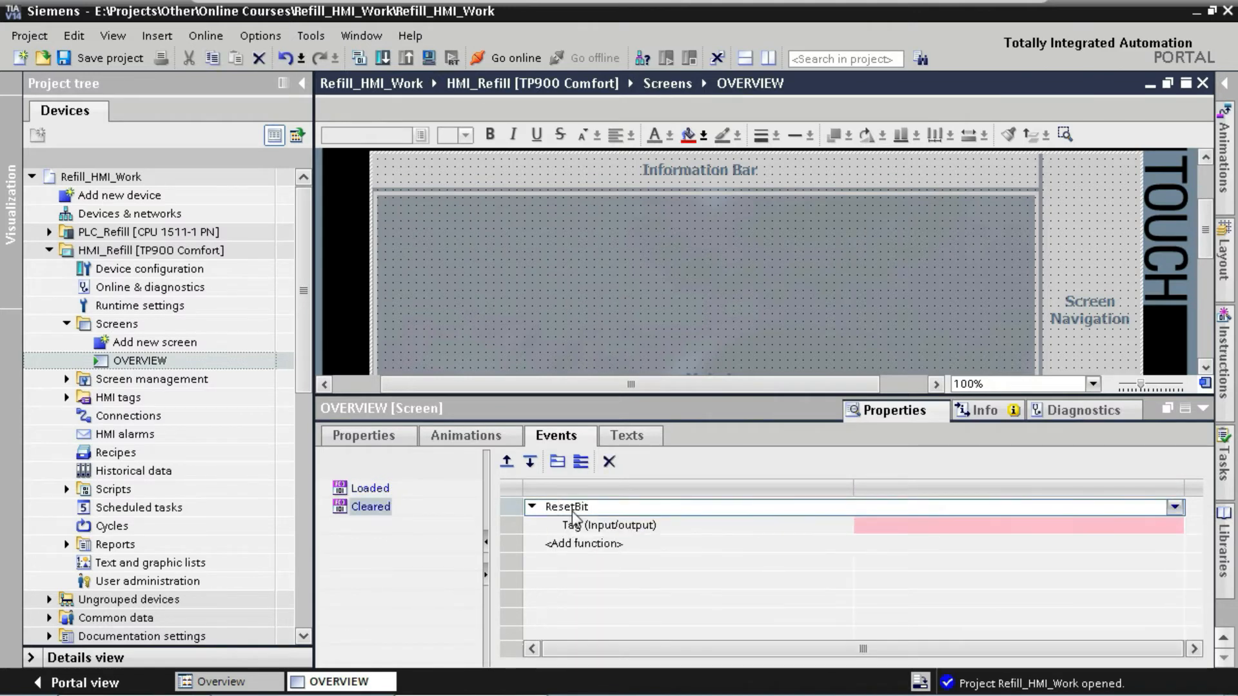
# - Assign the tag _xState_Btn_Overview to the Cleared event's ResetBit function and close the OVERVIEW screen
pyautogui.click(872, 526)
pyautogui.write('_x')
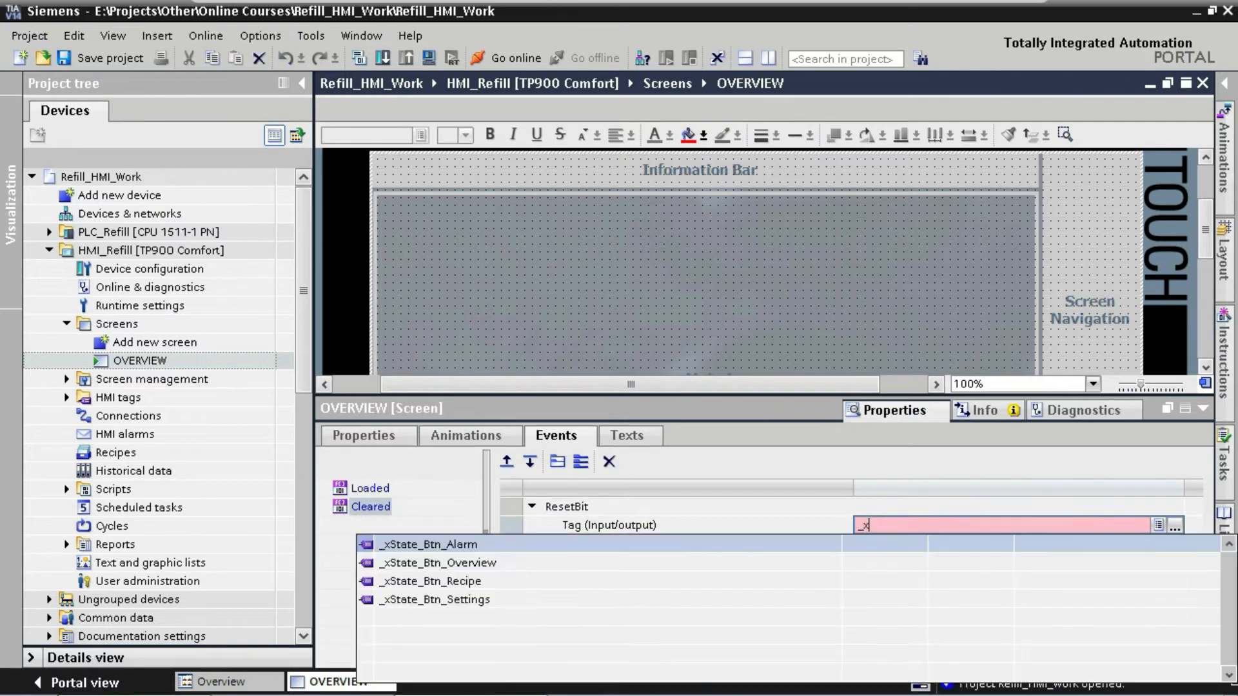
pyautogui.write('st')
pyautogui.press('Return')
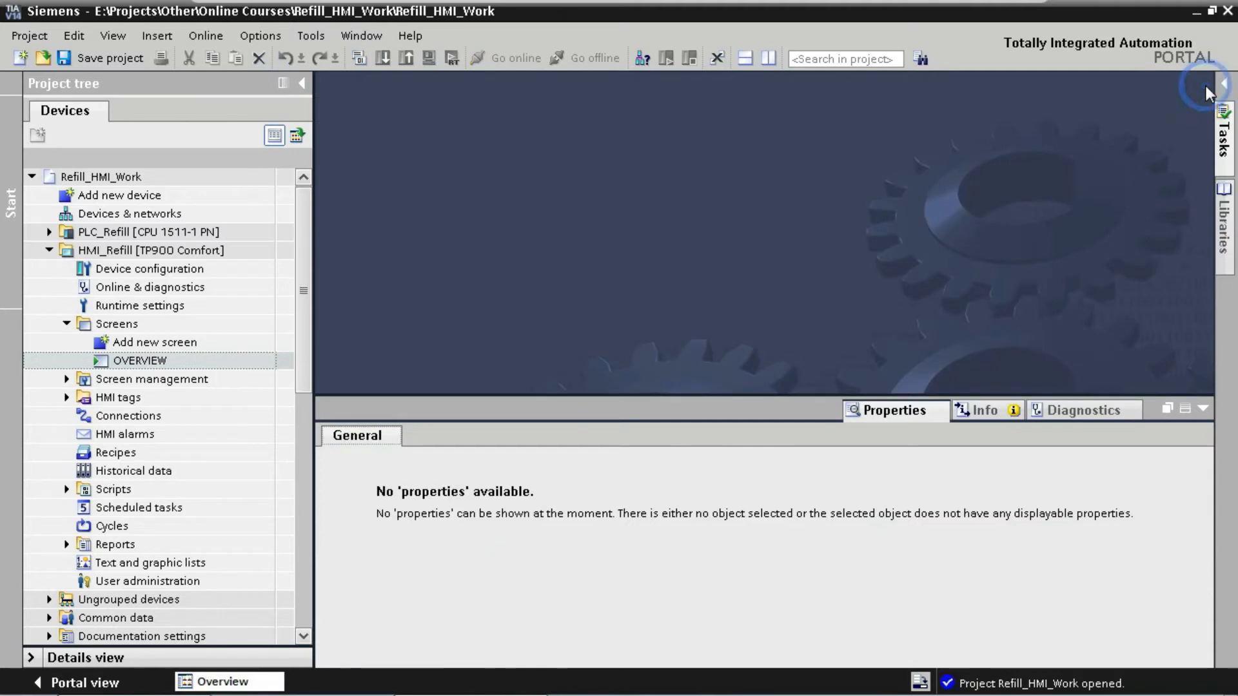
pyautogui.click(1203, 83)
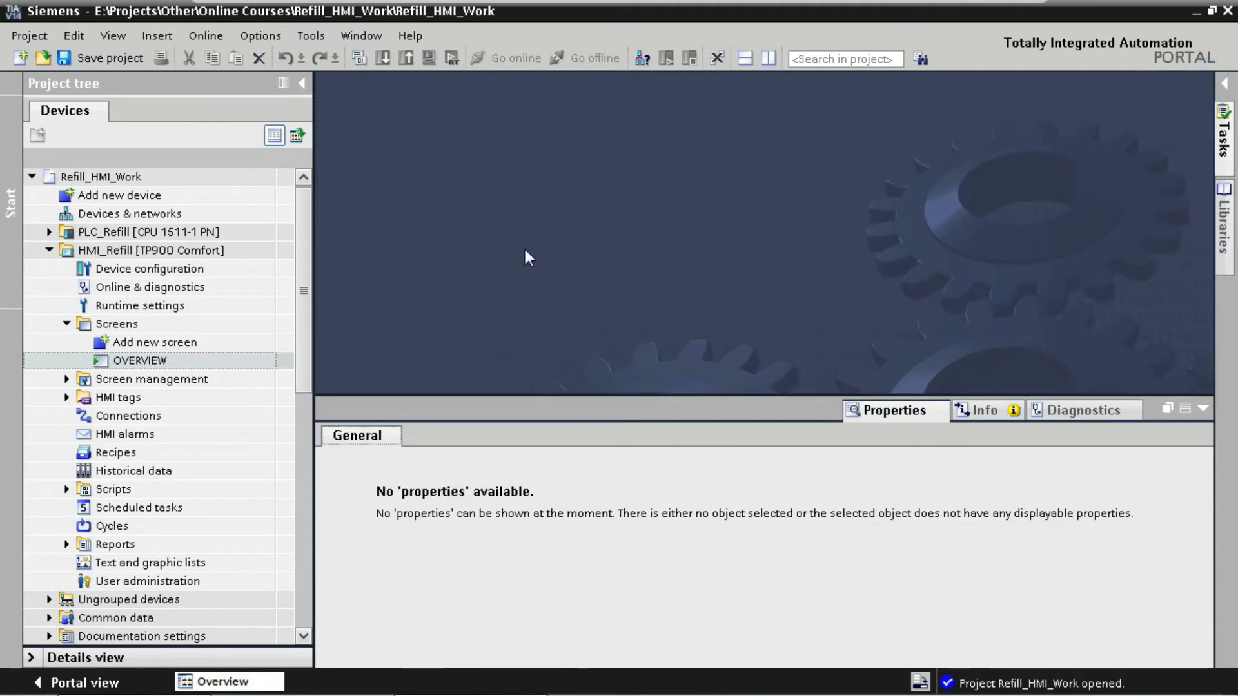
# - Make three copies of the OVERVIEW screen in HMI_Refill's Screens folder
pyautogui.click(200, 369)
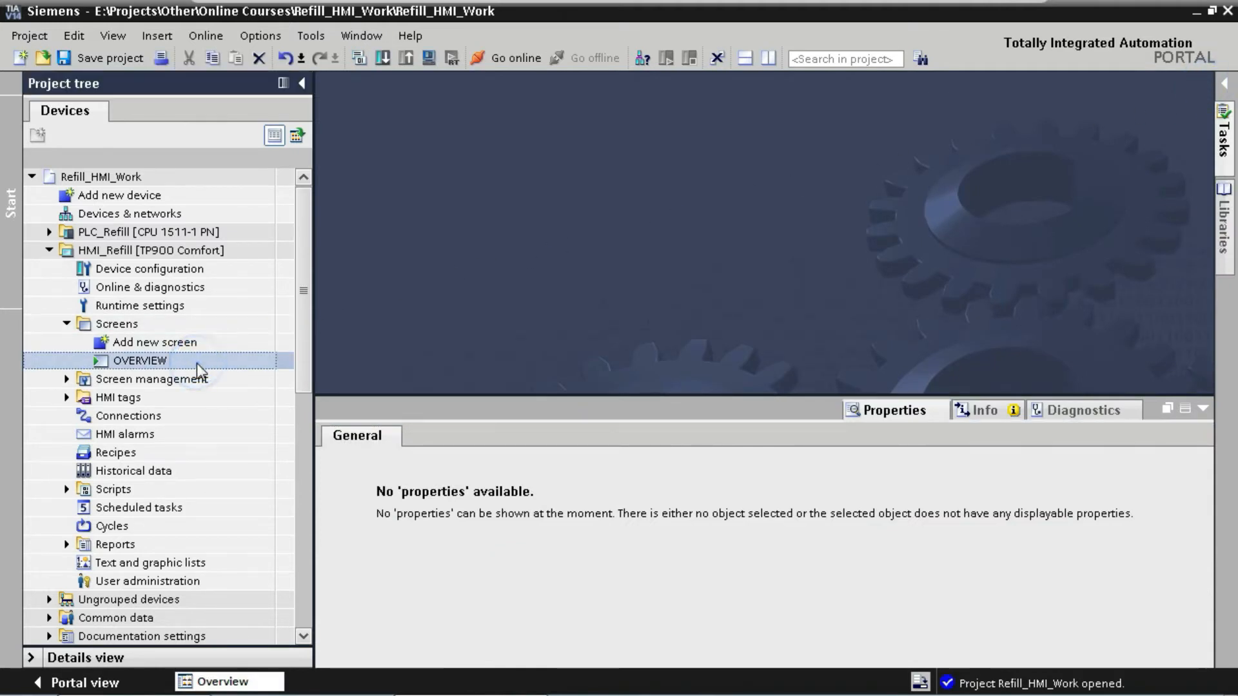
pyautogui.hotkey('ctrl', 'c')
pyautogui.hotkey('ctrl', 'v')
pyautogui.hotkey('ctrl', 'v')
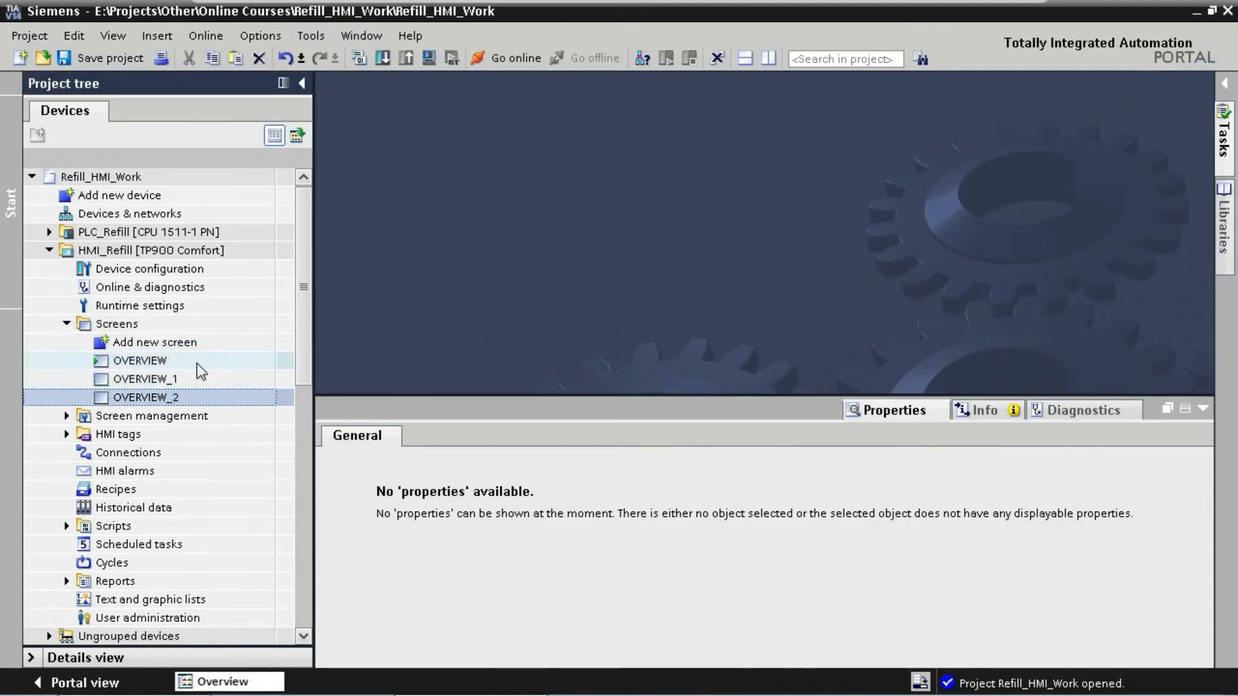
pyautogui.hotkey('ctrl', 'v')
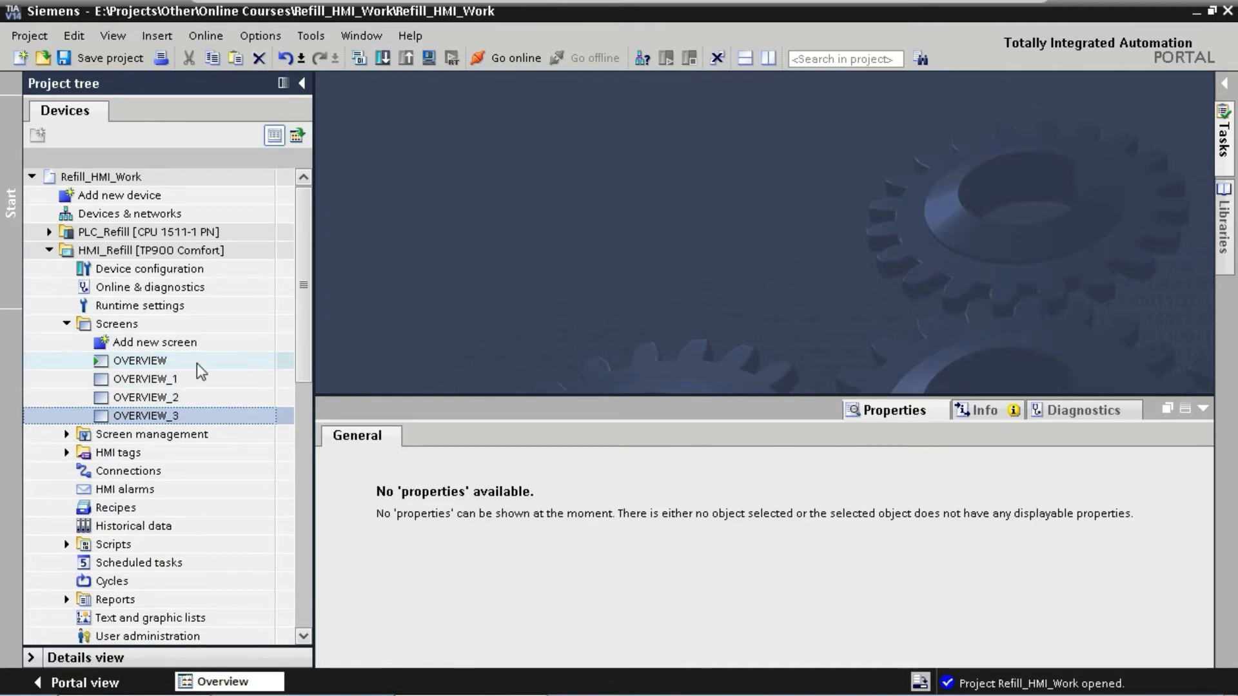
# - Rename the screen copy OVERVIEW_1 as ALARMS
pyautogui.click(201, 379)
pyautogui.press('F2')
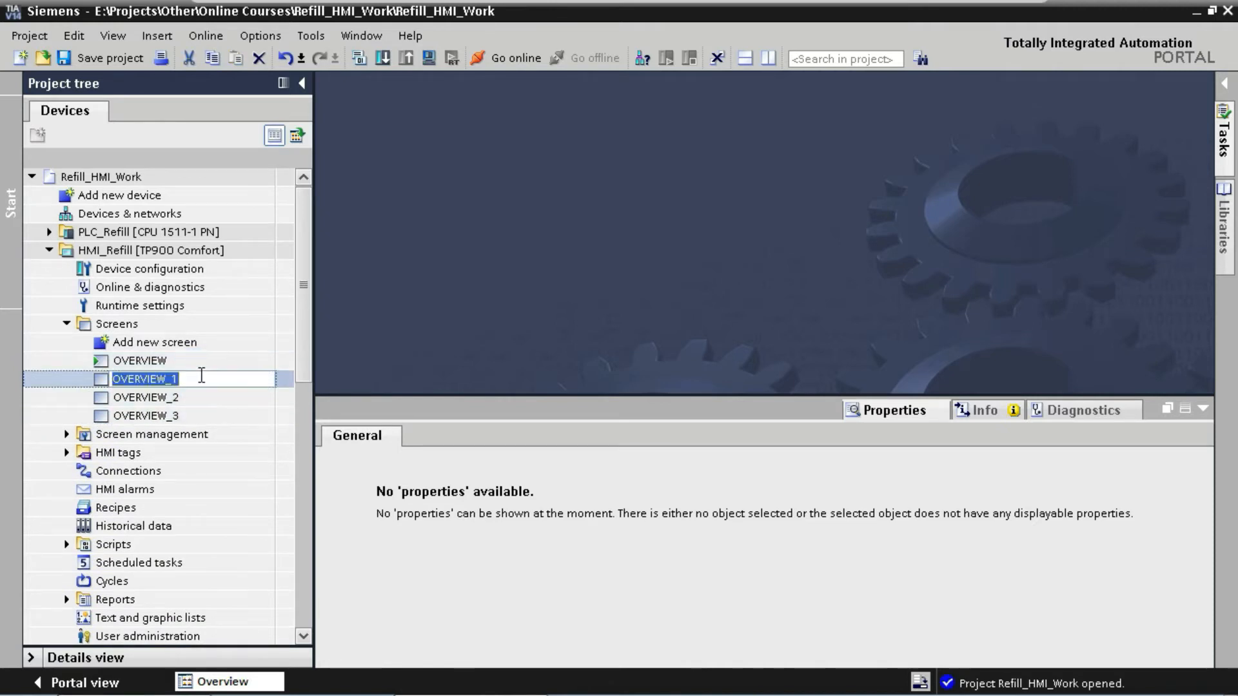
pyautogui.write('ALARMS')
pyautogui.press('Return')
# - Rename the screen copy OVERVIEW_2 as RECIPES
pyautogui.click(202, 398)
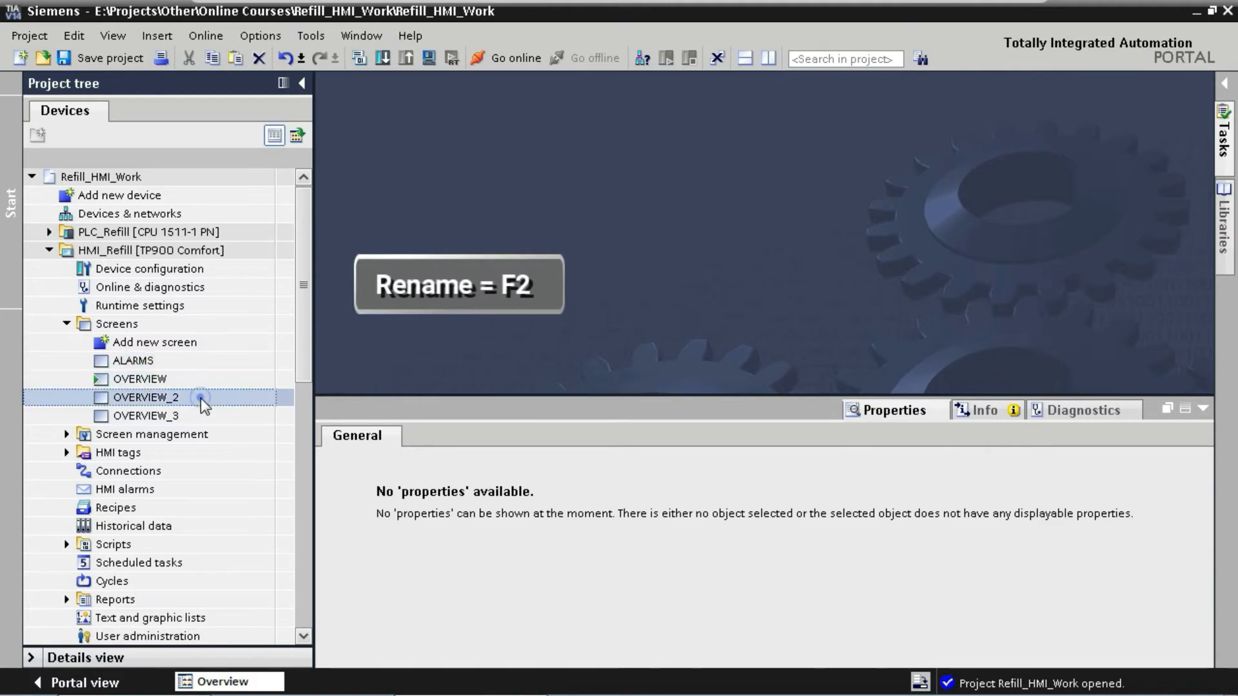
pyautogui.press('F2')
pyautogui.write('RECIPES')
pyautogui.press('Return')
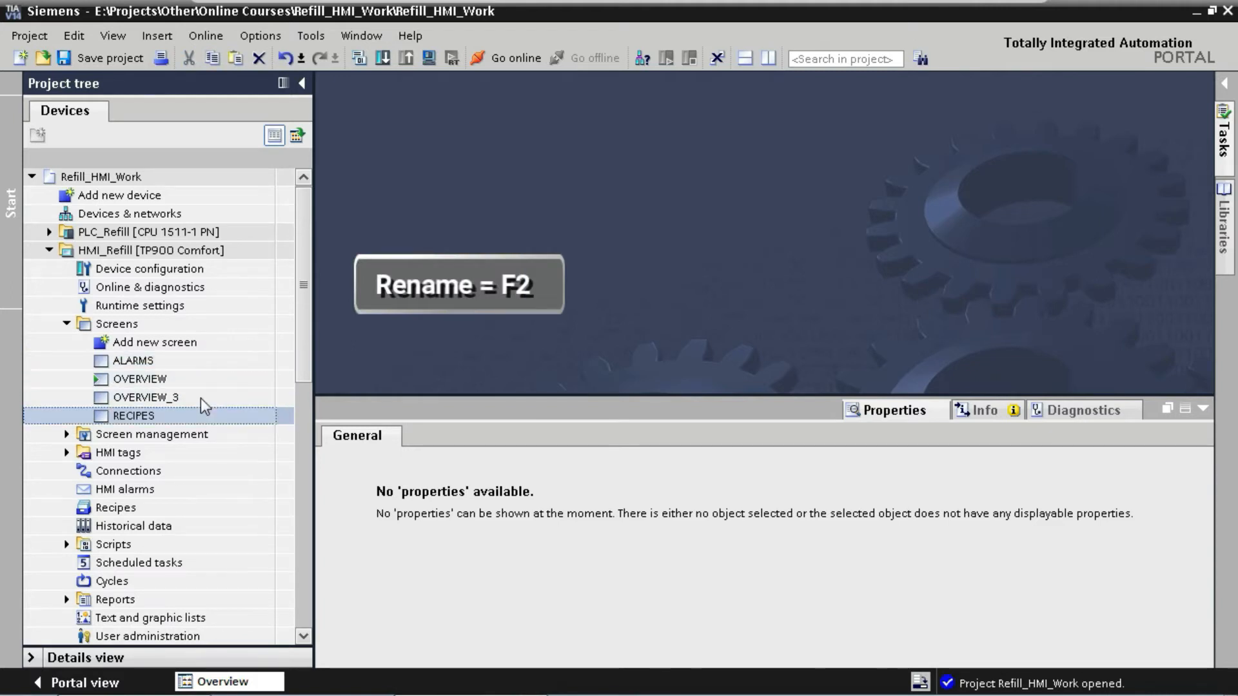
# - Rename the screen copy OVERVIEW_3 as SETTINGS
pyautogui.click(201, 398)
pyautogui.press('F2')
pyautogui.write('SETTINGS')
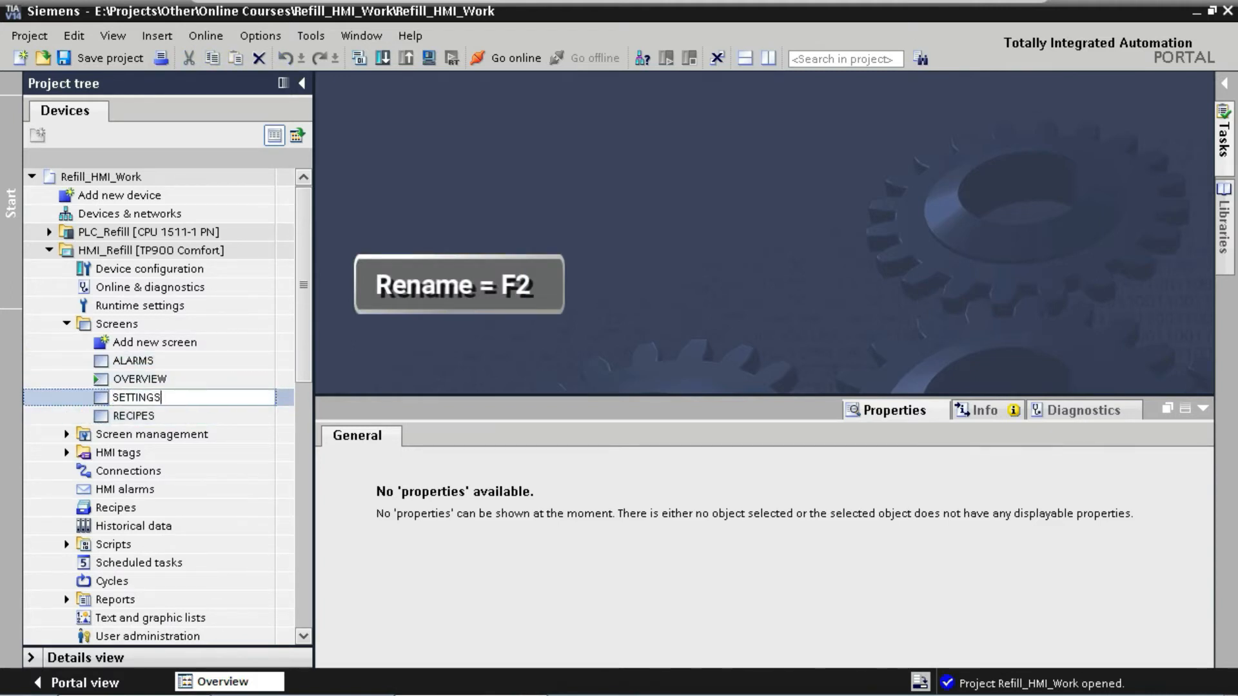
pyautogui.press('Return')
# - Open the ALARMS screen and set its Cleared event's ResetBit tag to _xState_Btn_Alarm
pyautogui.doubleClick(180, 361)
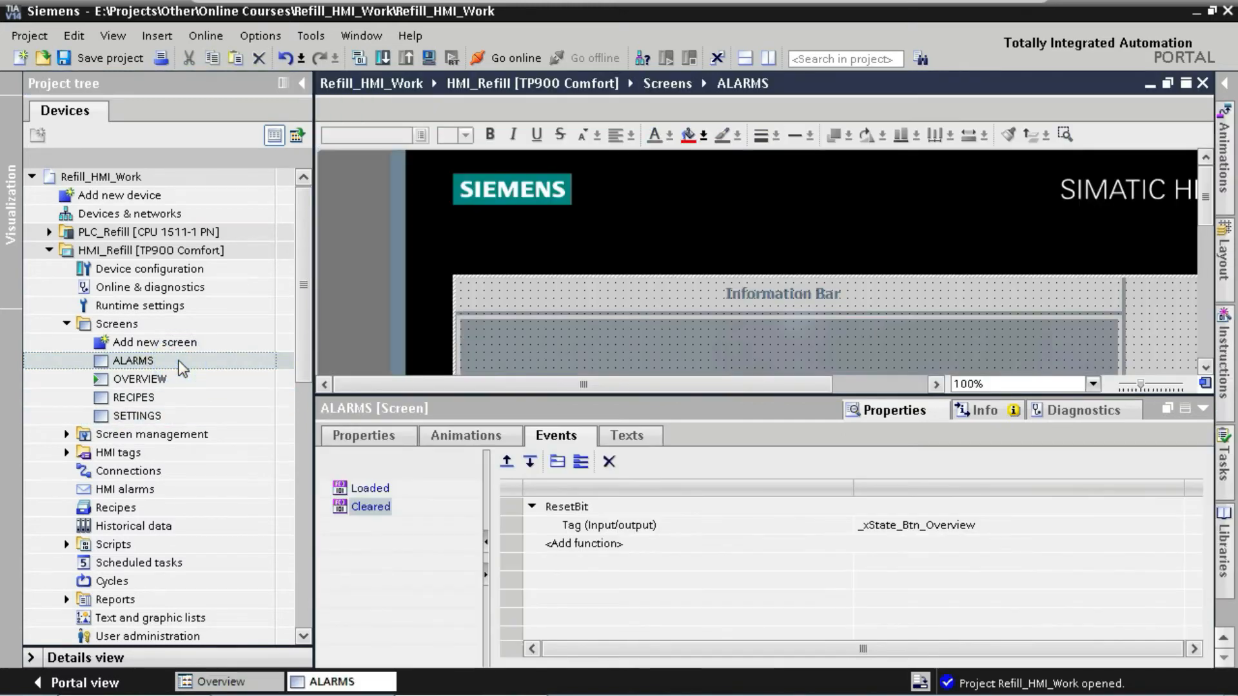
pyautogui.click(924, 524)
pyautogui.moveTo(926, 523); pyautogui.dragTo(985, 521)
pyautogui.write('a')
pyautogui.press('Return')
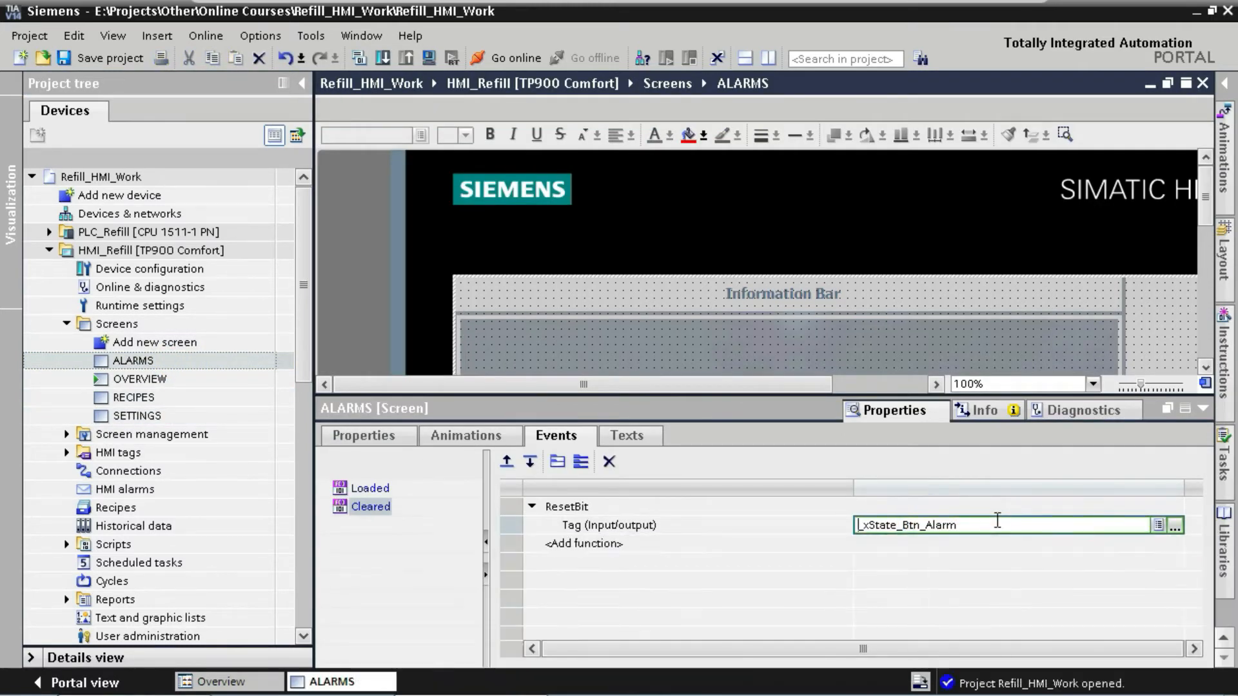
# - Set the SetBit tag in the ALARMS screen's Loaded event to _xState_Btn_Alarm
pyautogui.click(364, 490)
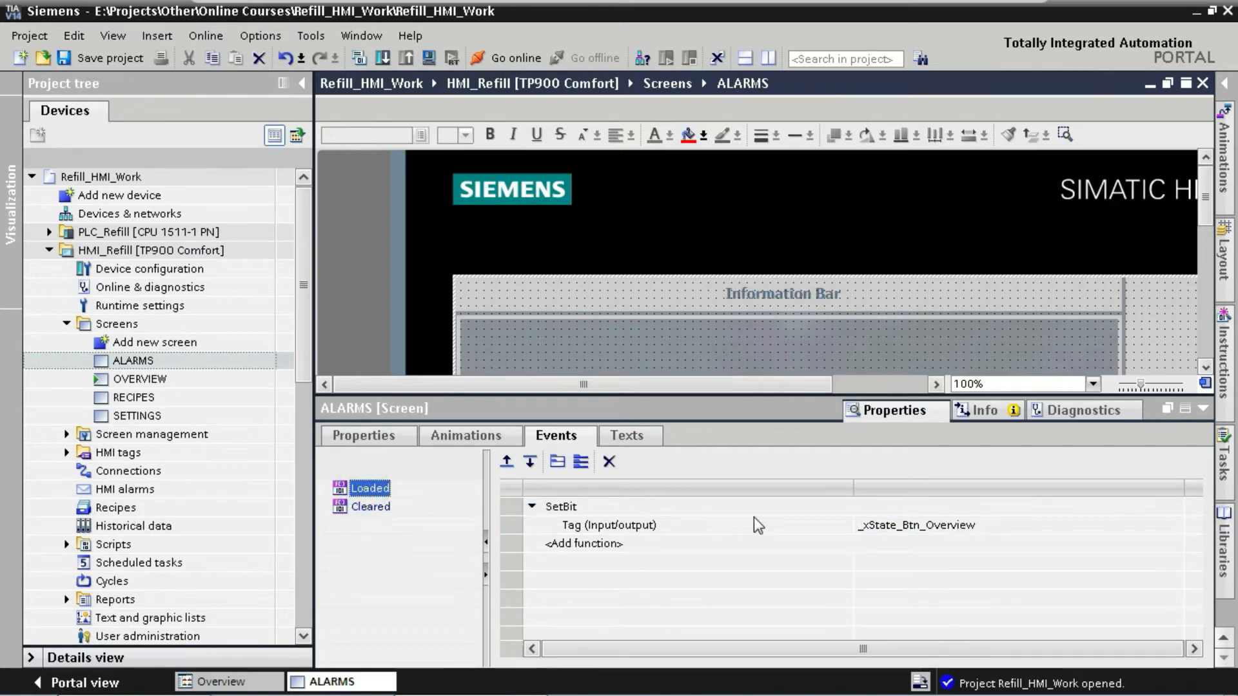
pyautogui.click(927, 525)
pyautogui.moveTo(927, 525); pyautogui.dragTo(977, 525)
pyautogui.write('al')
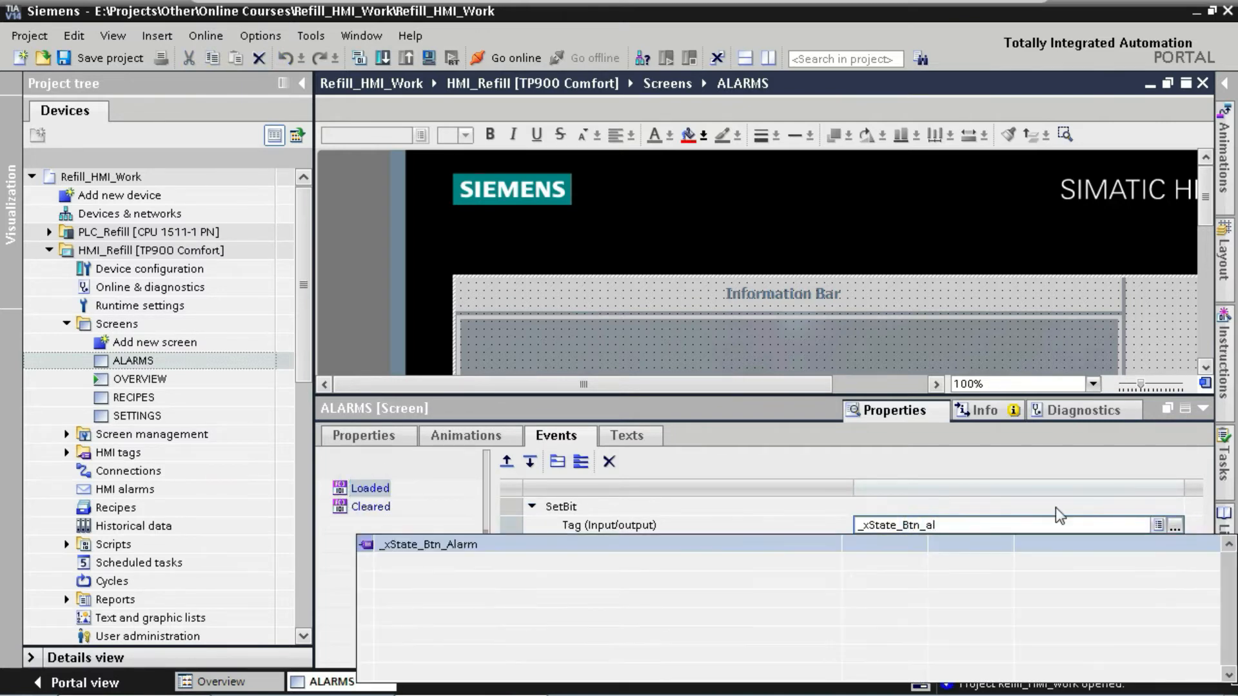
pyautogui.press('Return')
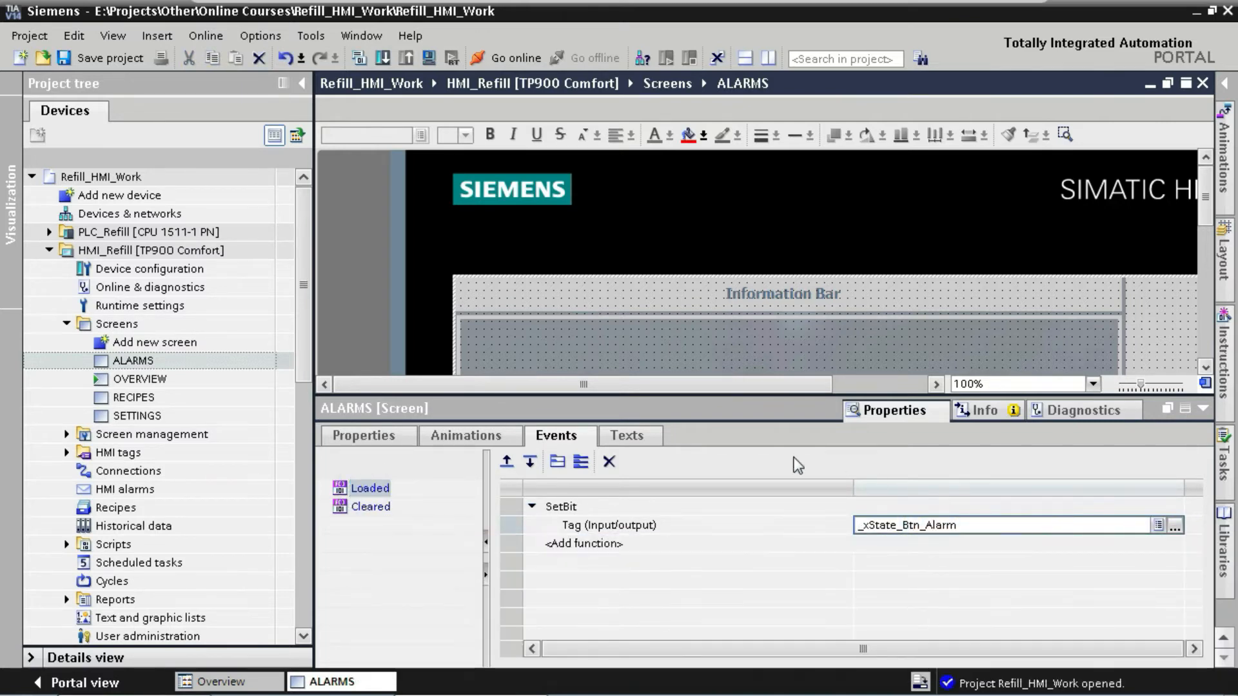
# - Open the RECIPES screen and set its Loaded event's SetBit tag to _xState_Btn_Recipe
pyautogui.click(180, 399)
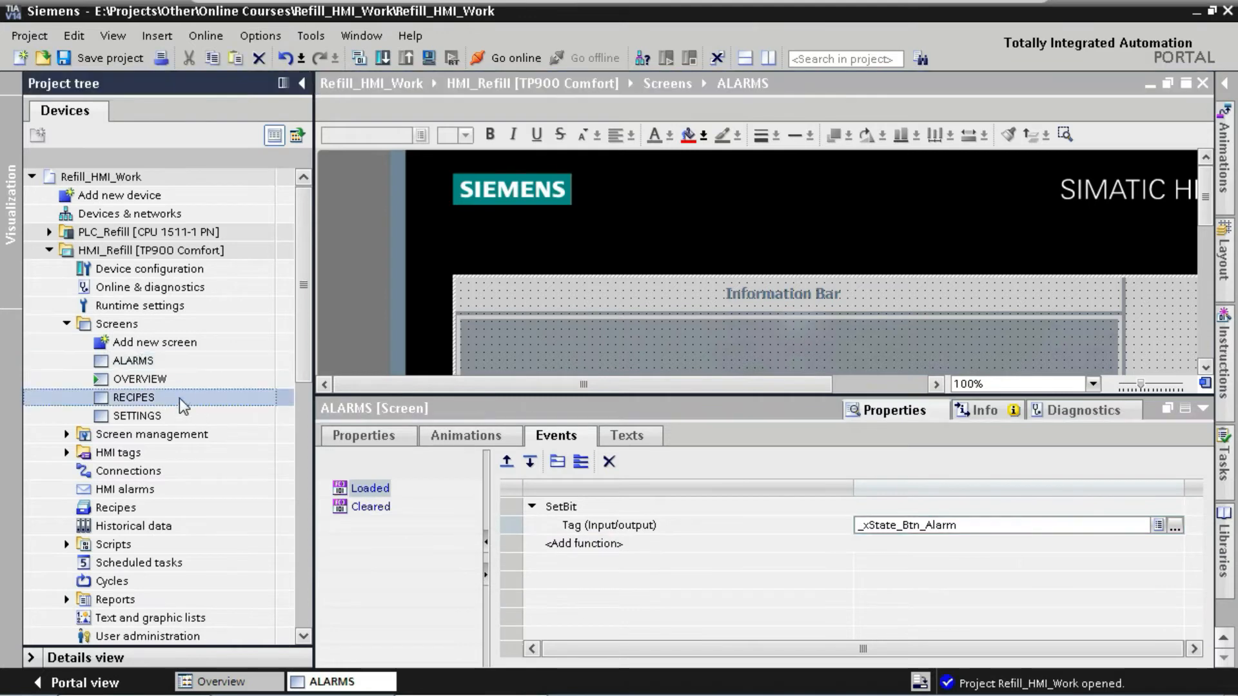
pyautogui.click(929, 525)
pyautogui.moveTo(926, 525); pyautogui.dragTo(991, 527)
pyautogui.write('re')
pyautogui.press('Return')
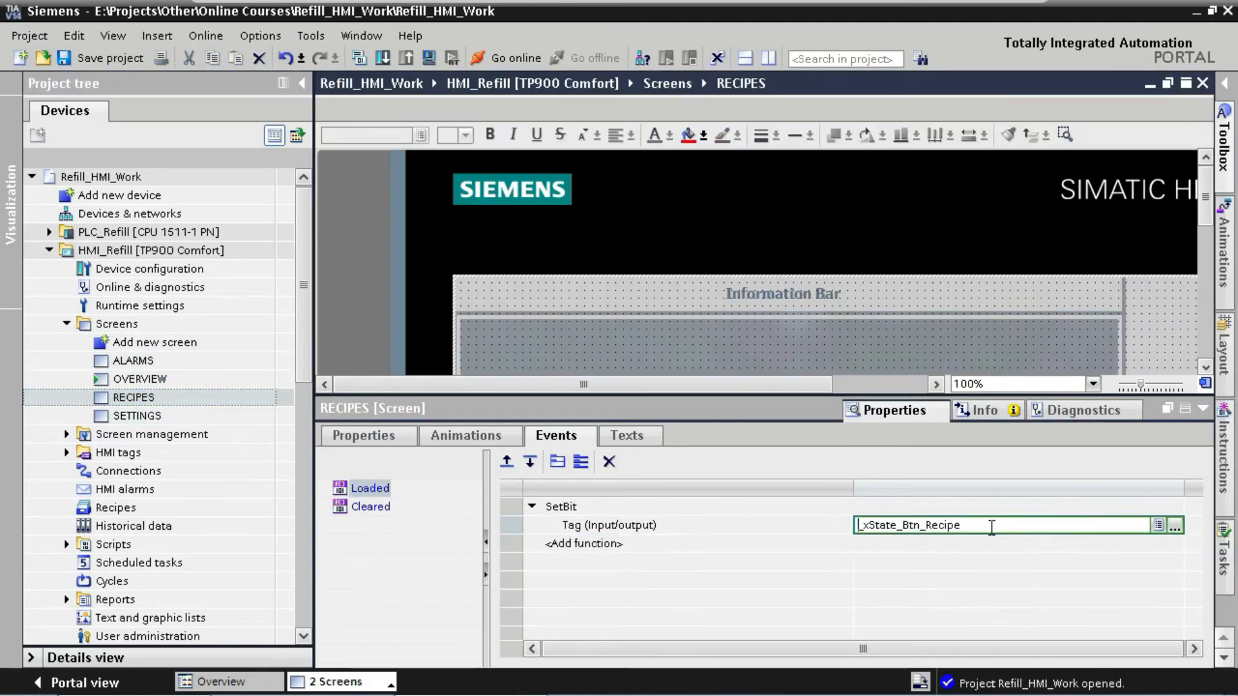
# - Set the ResetBit tag in the RECIPES screen's Cleared event to _xState_Btn_Recipe
pyautogui.click(384, 507)
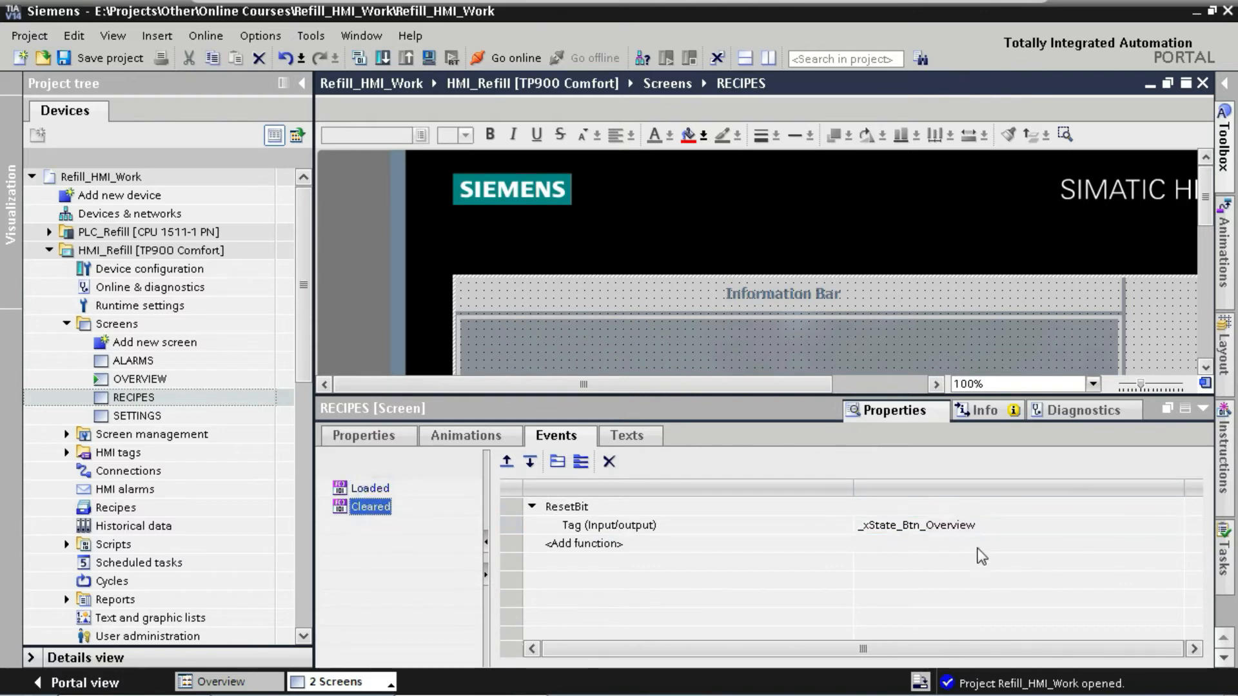
pyautogui.click(927, 525)
pyautogui.moveTo(927, 525); pyautogui.dragTo(1013, 522)
pyautogui.write('re')
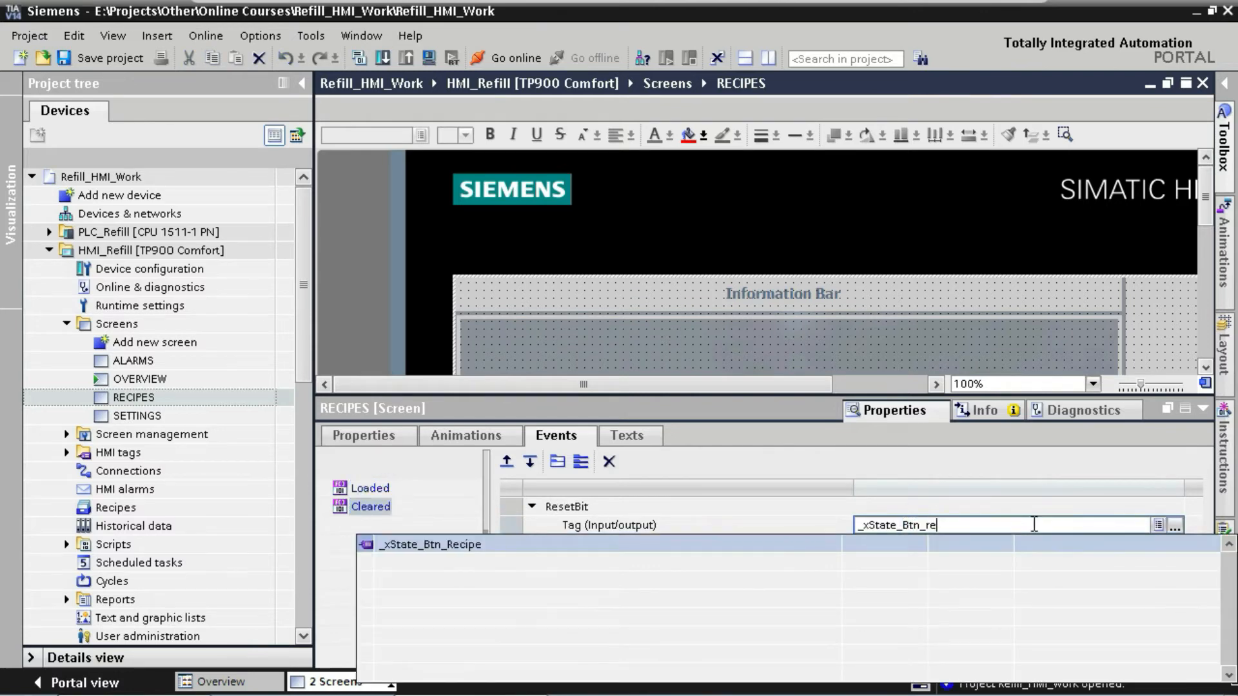
pyautogui.press('Return')
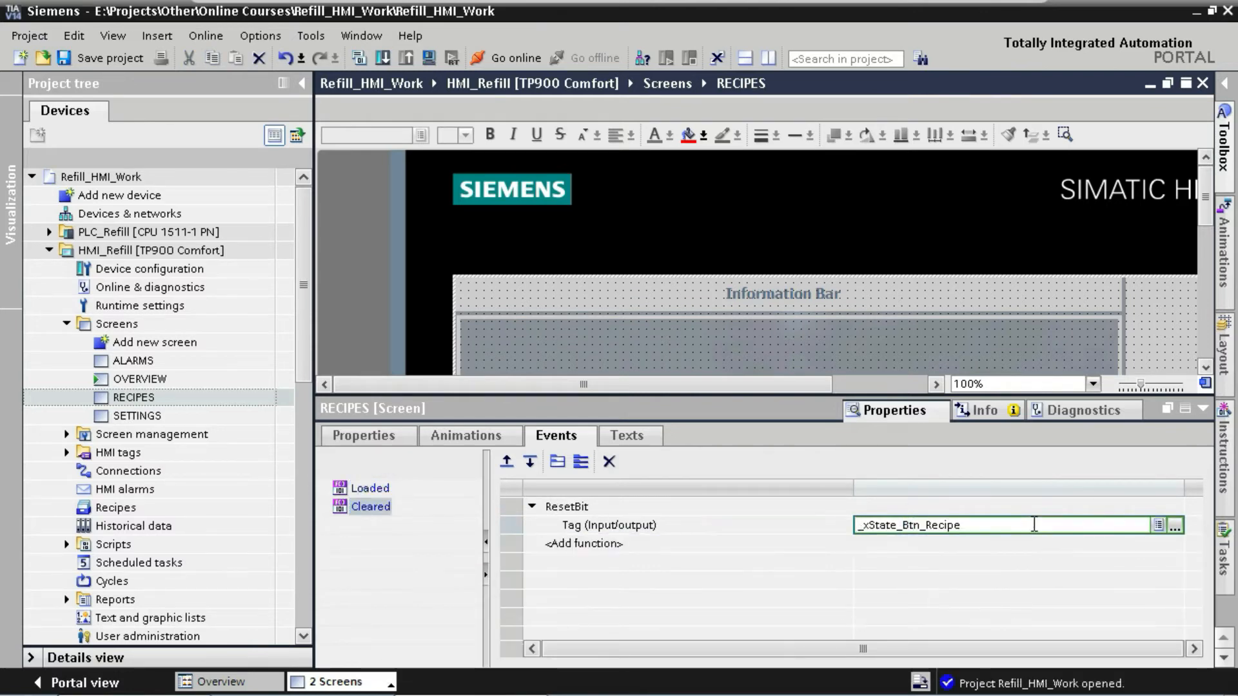
# - Open the SETTINGS screen and set its Cleared event's ResetBit tag to _xState_Btn_Settings
pyautogui.doubleClick(239, 417)
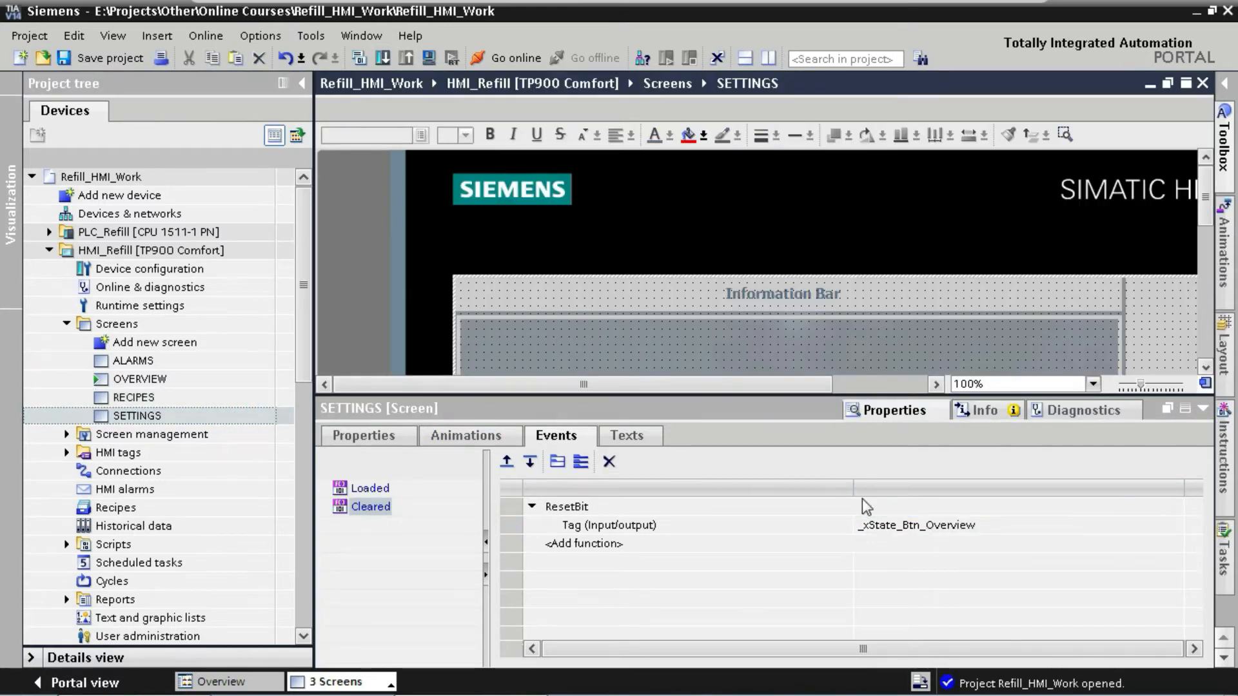
pyautogui.click(926, 525)
pyautogui.doubleClick(953, 525)
pyautogui.write('se')
pyautogui.press('Return')
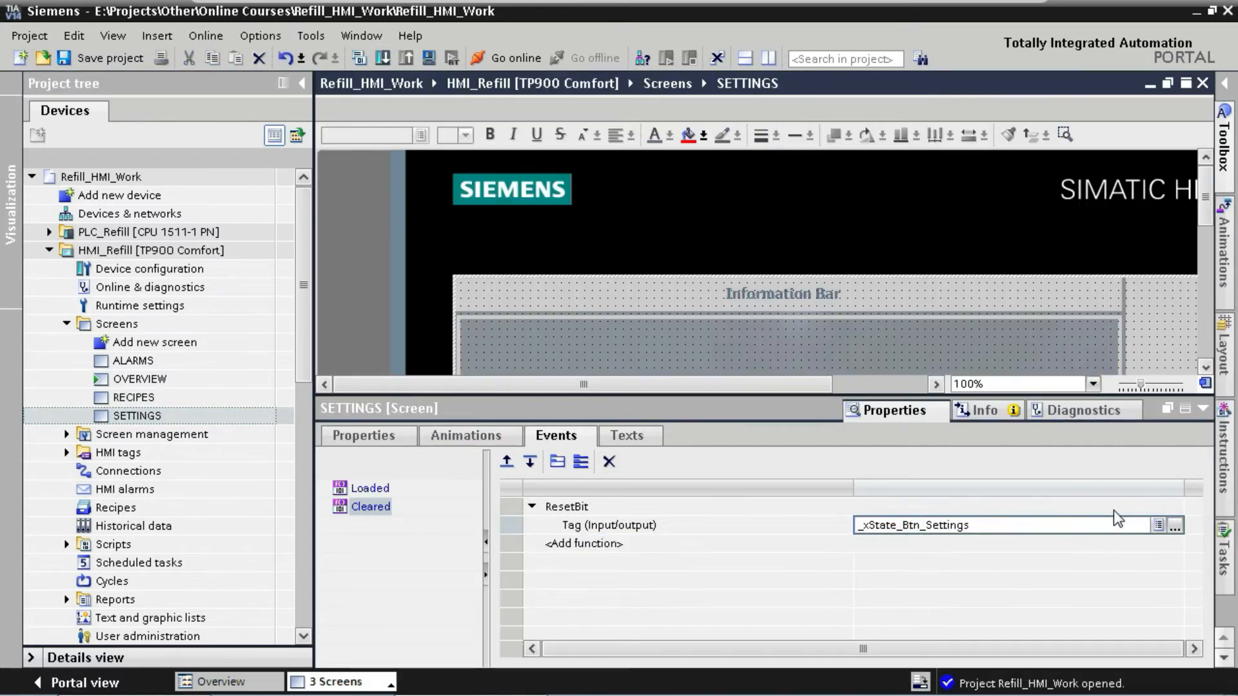
# - Set the SetBit tag in the SETTINGS screen's Loaded event to _xState_Btn_Settings
pyautogui.click(379, 488)
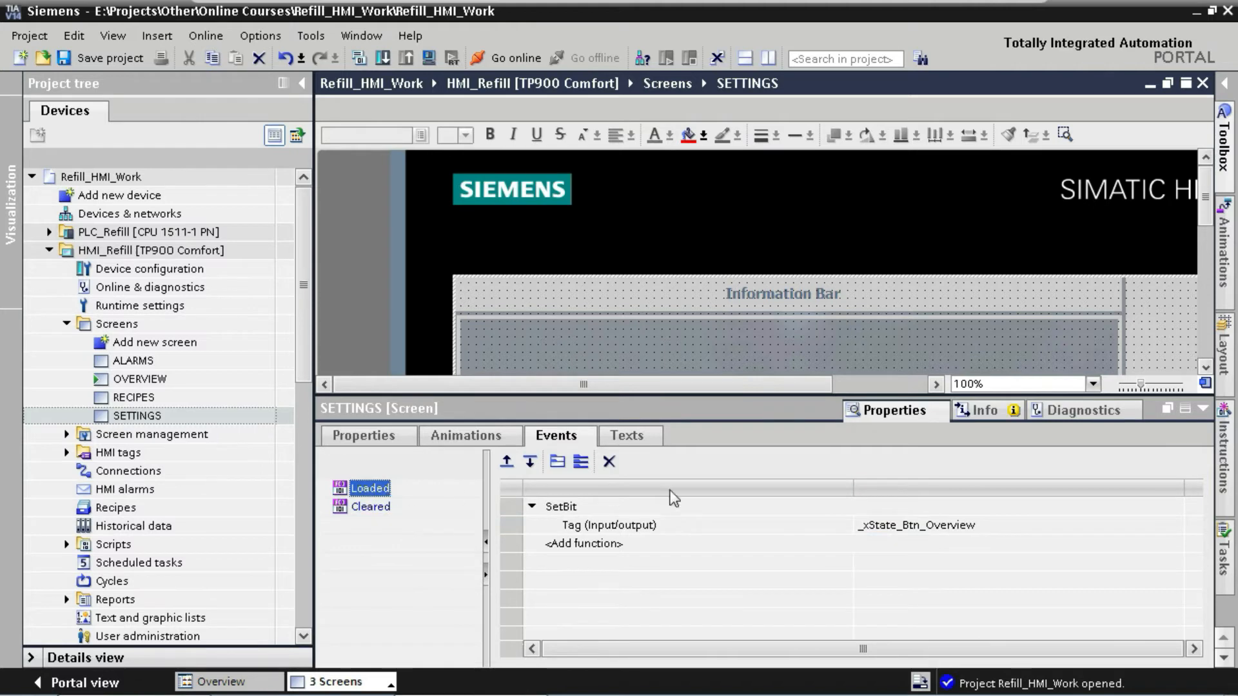
pyautogui.click(904, 525)
pyautogui.doubleClick(953, 525)
pyautogui.write('se')
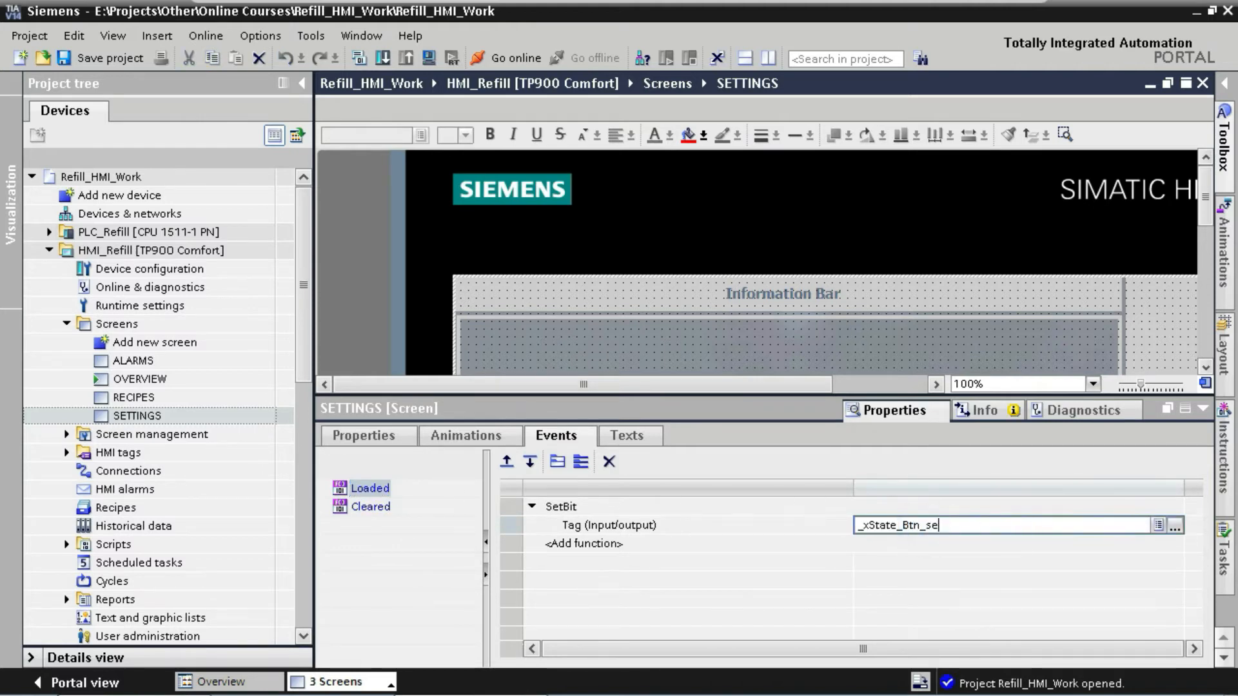
pyautogui.press('Return')
pyautogui.click(1004, 549)
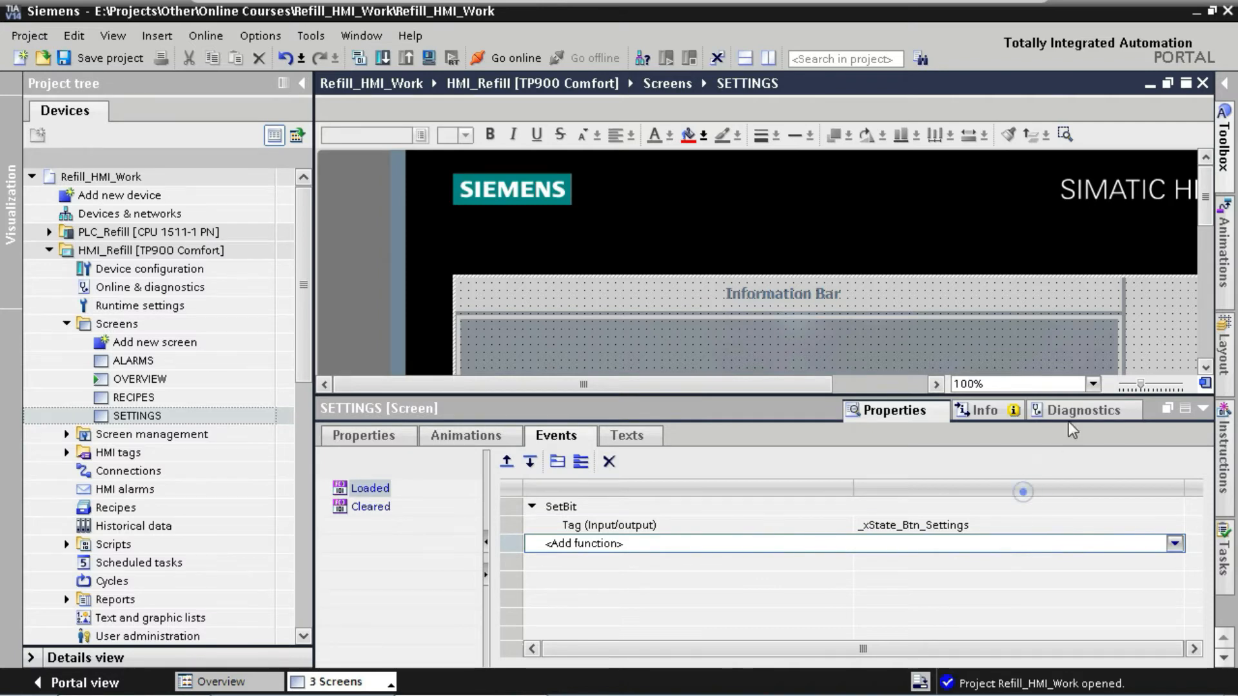
# - Close the SETTINGS, RECIPES and ALARMS screen editors
pyautogui.click(1203, 84)
pyautogui.click(1203, 84)
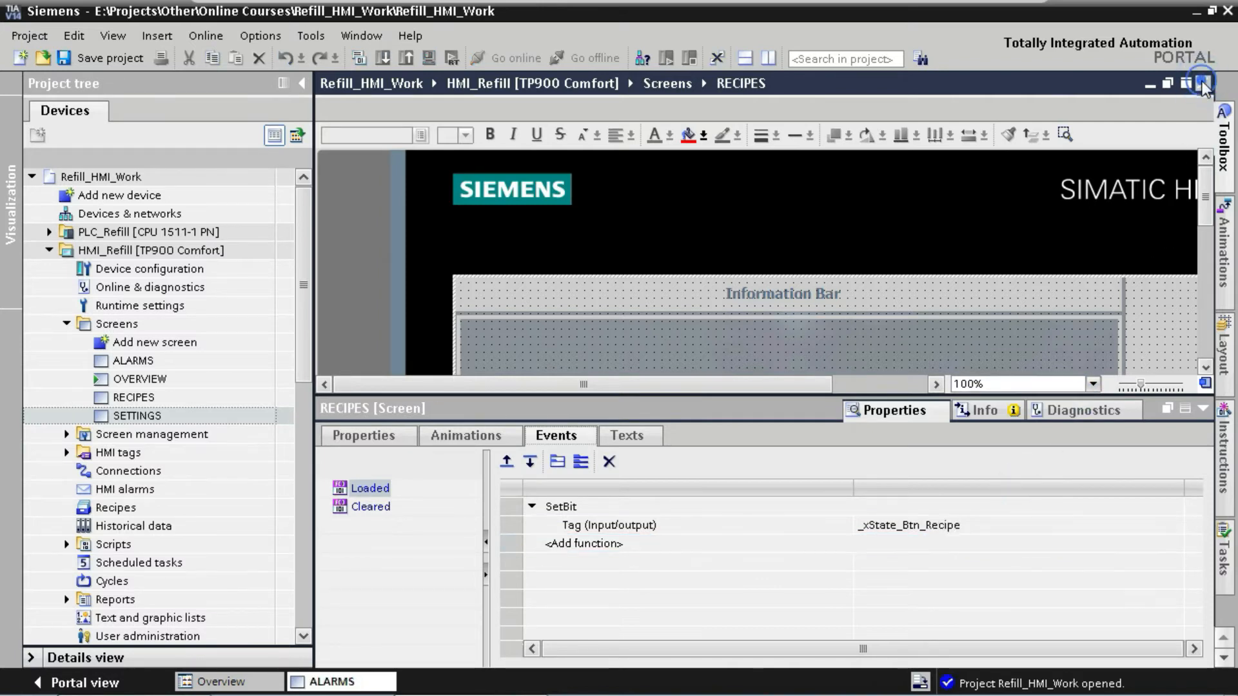
pyautogui.click(1203, 83)
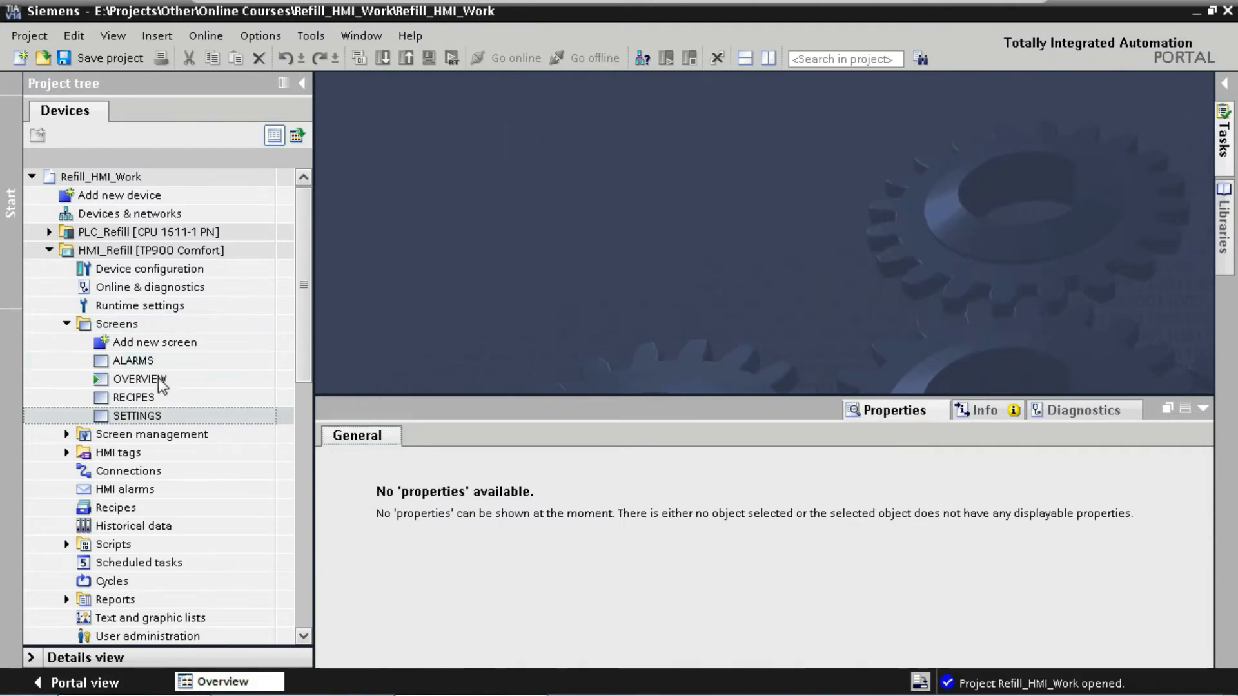
# - Open the template named Template from HMI_Refill's screen management for editing
pyautogui.click(67, 434)
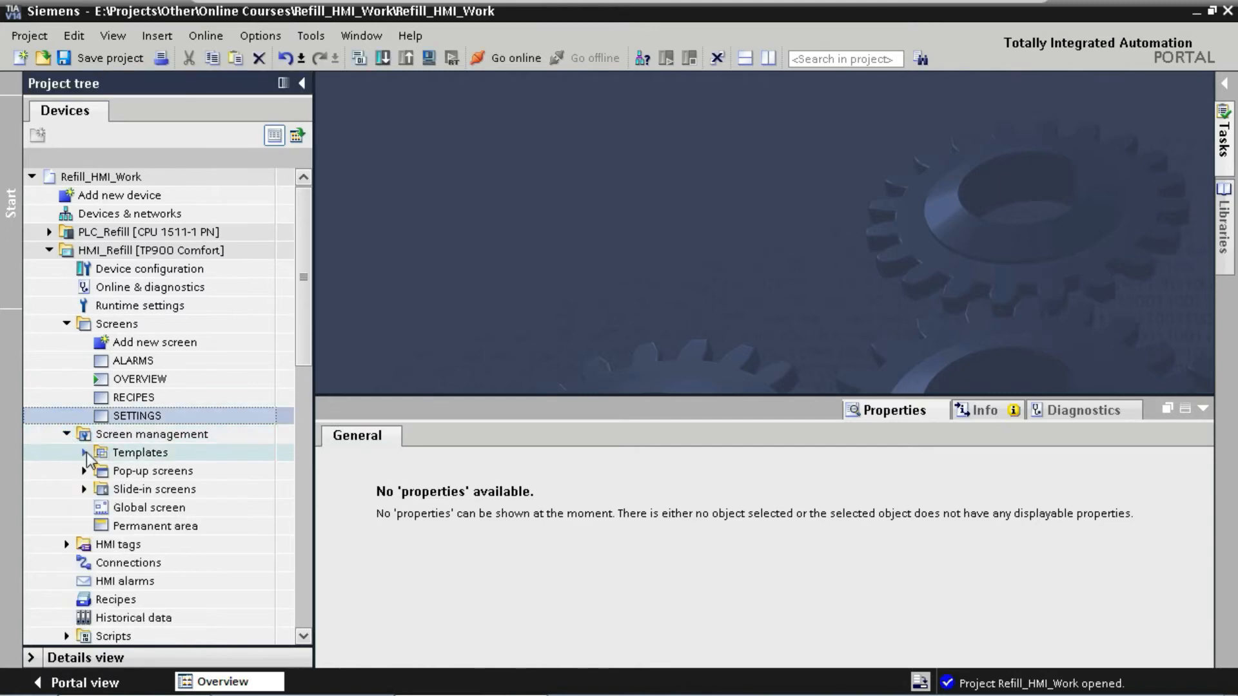
pyautogui.click(84, 454)
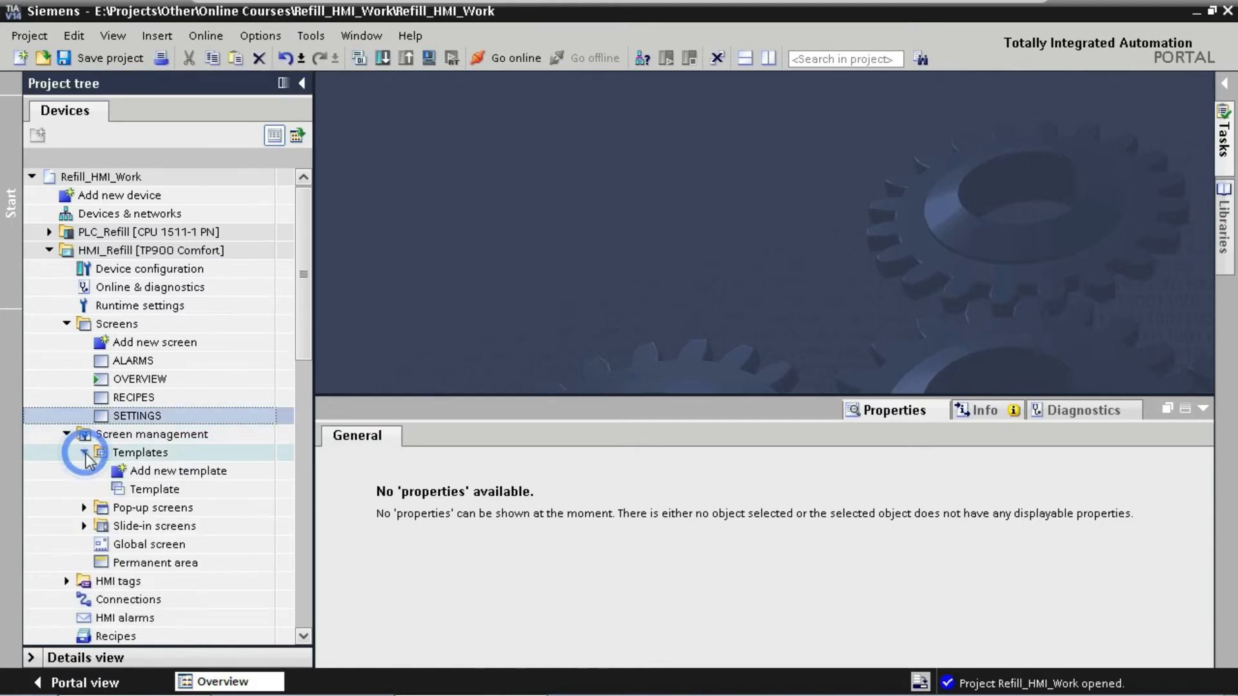
pyautogui.doubleClick(160, 487)
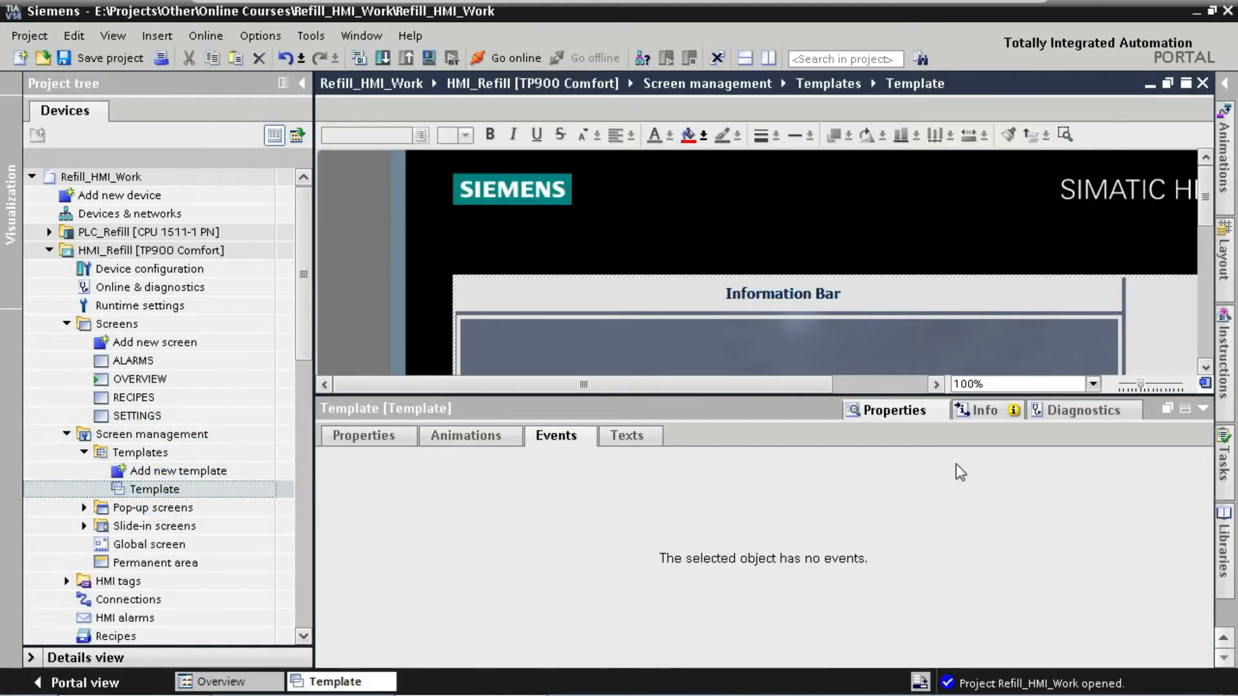
# - Delete the Screen Navigation label and its background box from the template
pyautogui.click(1203, 408)
pyautogui.scroll(-3, 1216, 351)
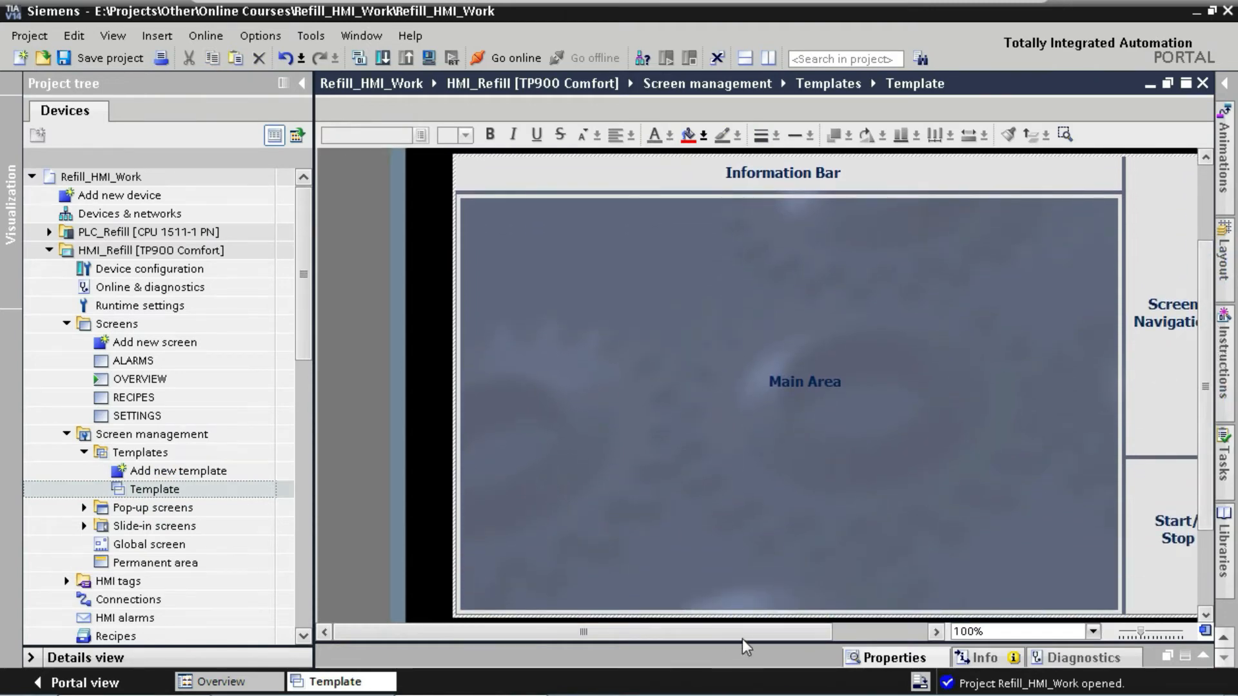
pyautogui.moveTo(742, 634); pyautogui.dragTo(791, 636)
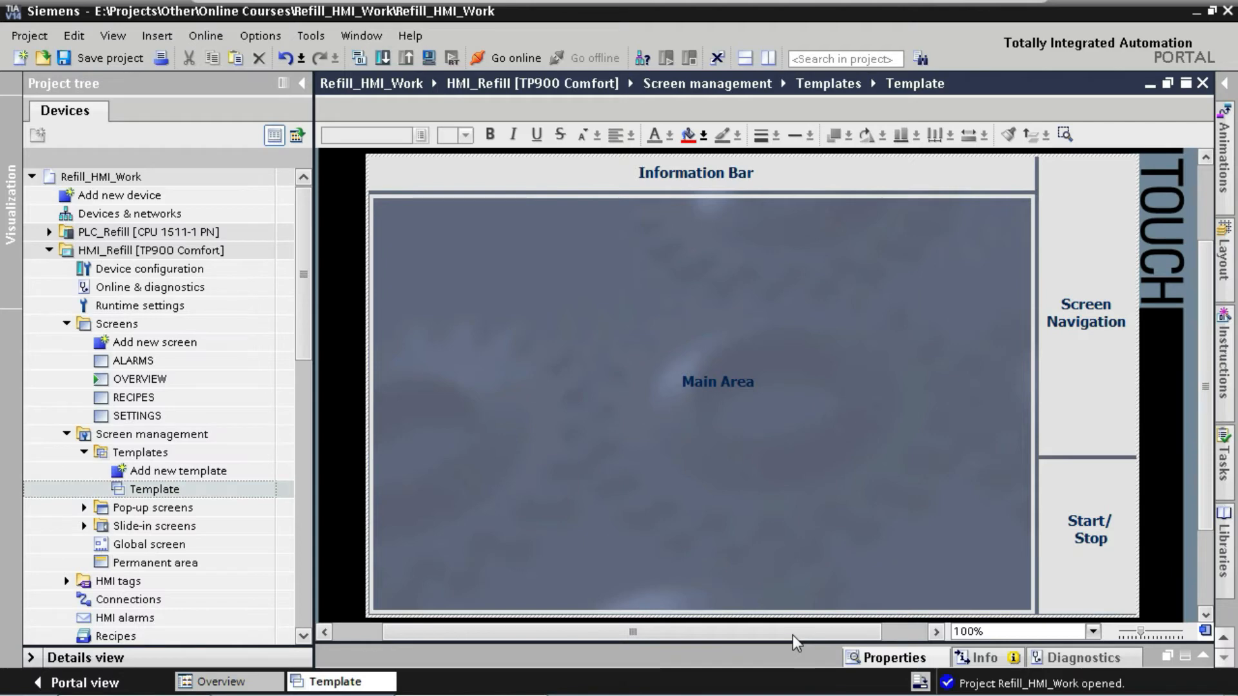
pyautogui.click(1099, 320)
pyautogui.click(1099, 329)
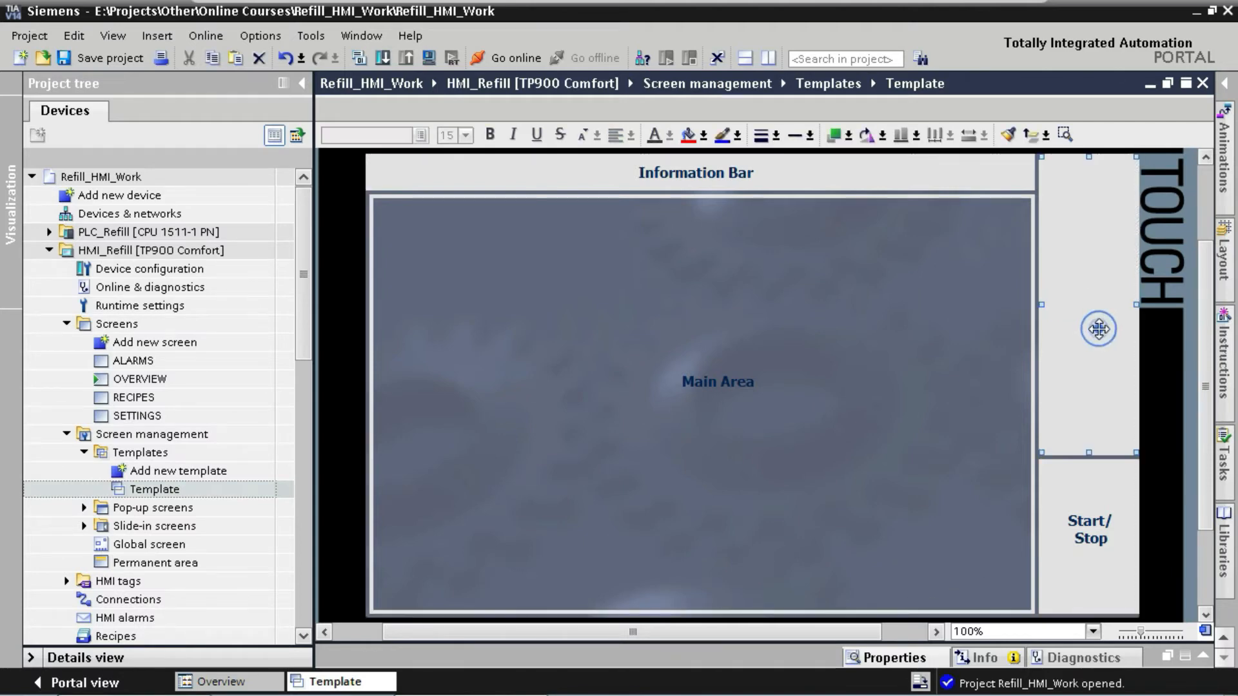
pyautogui.press('Delete')
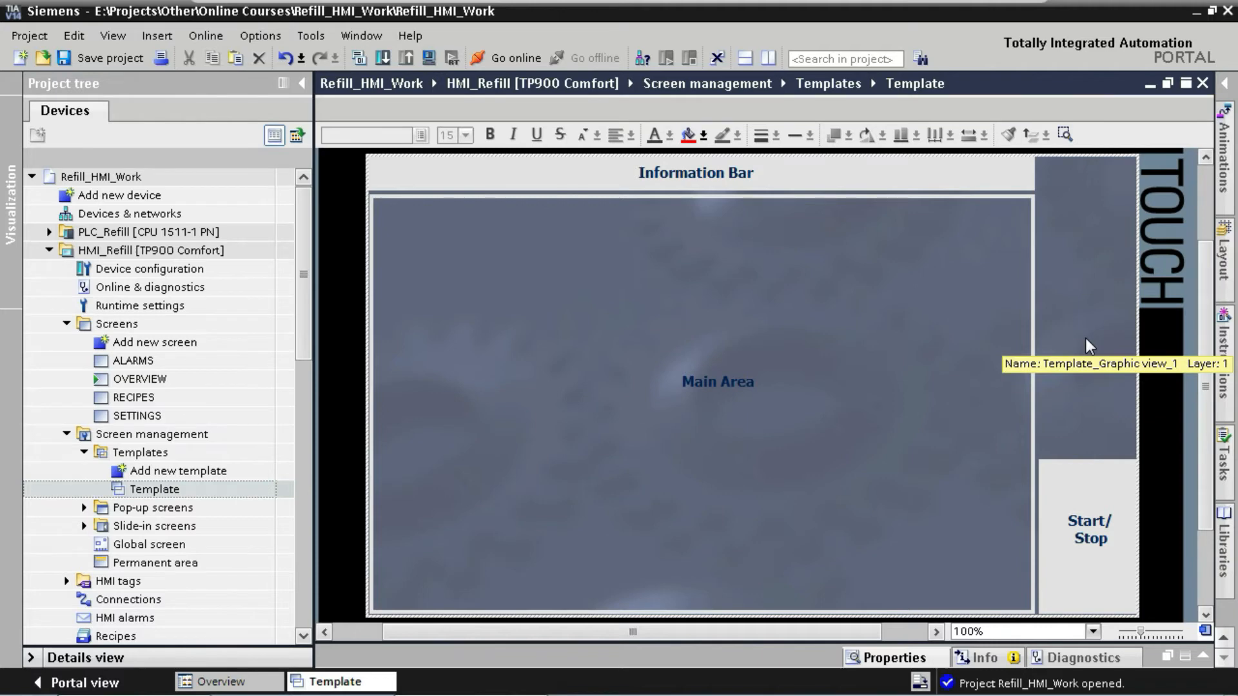
# - Place a new button of about 96 × 32 in the upper part of the template's Main Area
pyautogui.click(1225, 84)
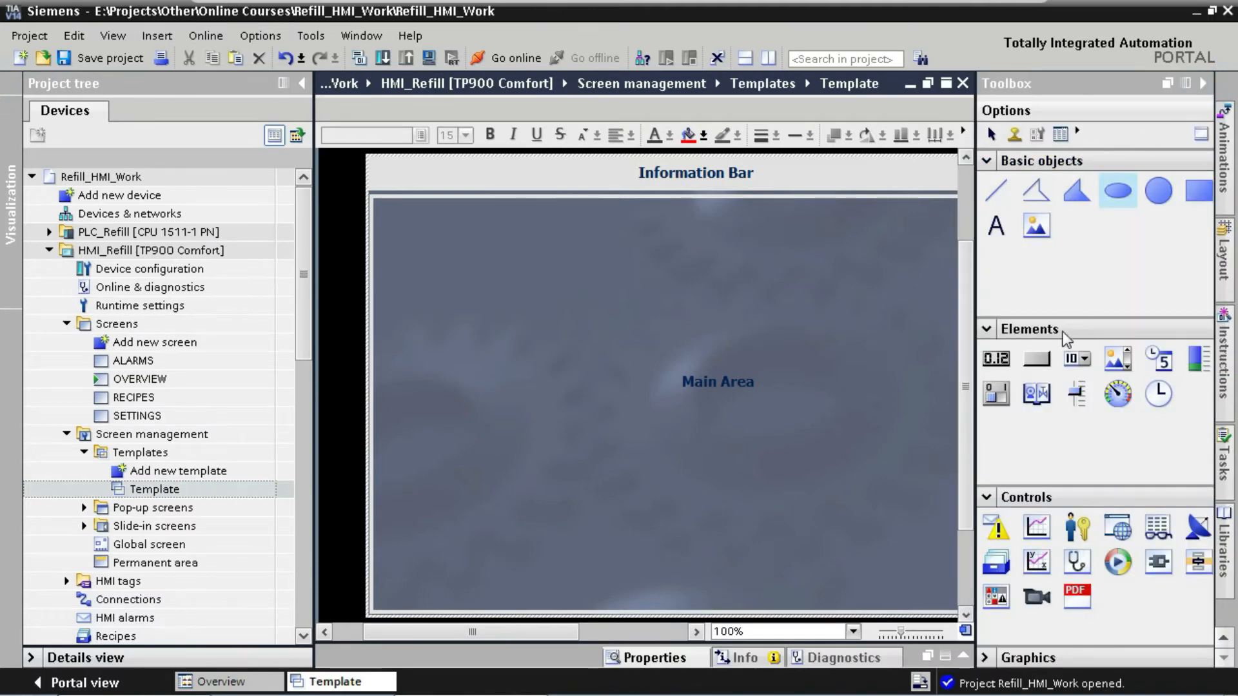
pyautogui.click(1037, 359)
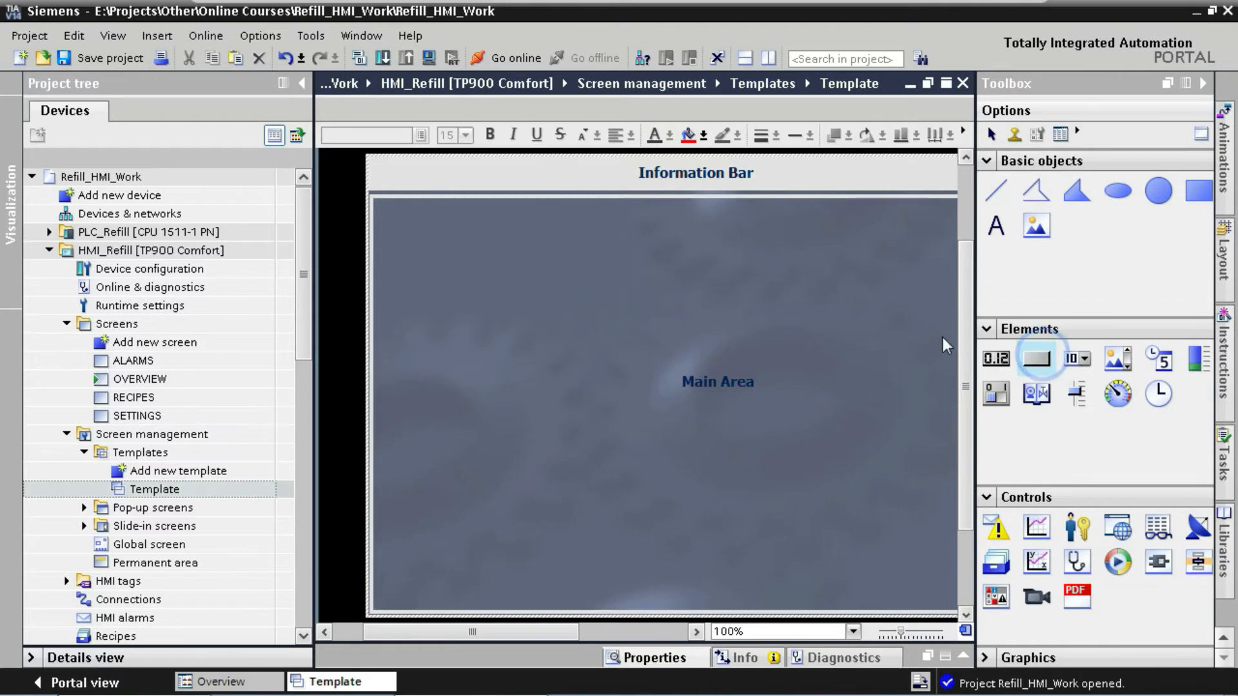
pyautogui.click(706, 292)
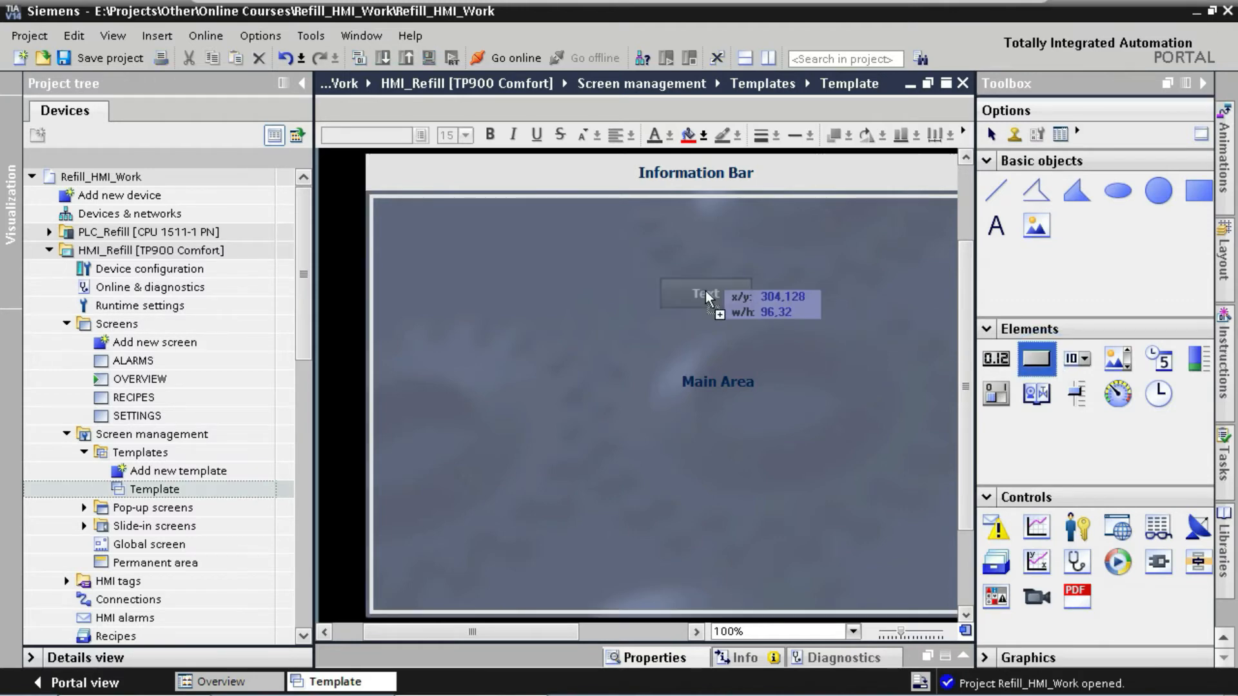
pyautogui.click(1203, 83)
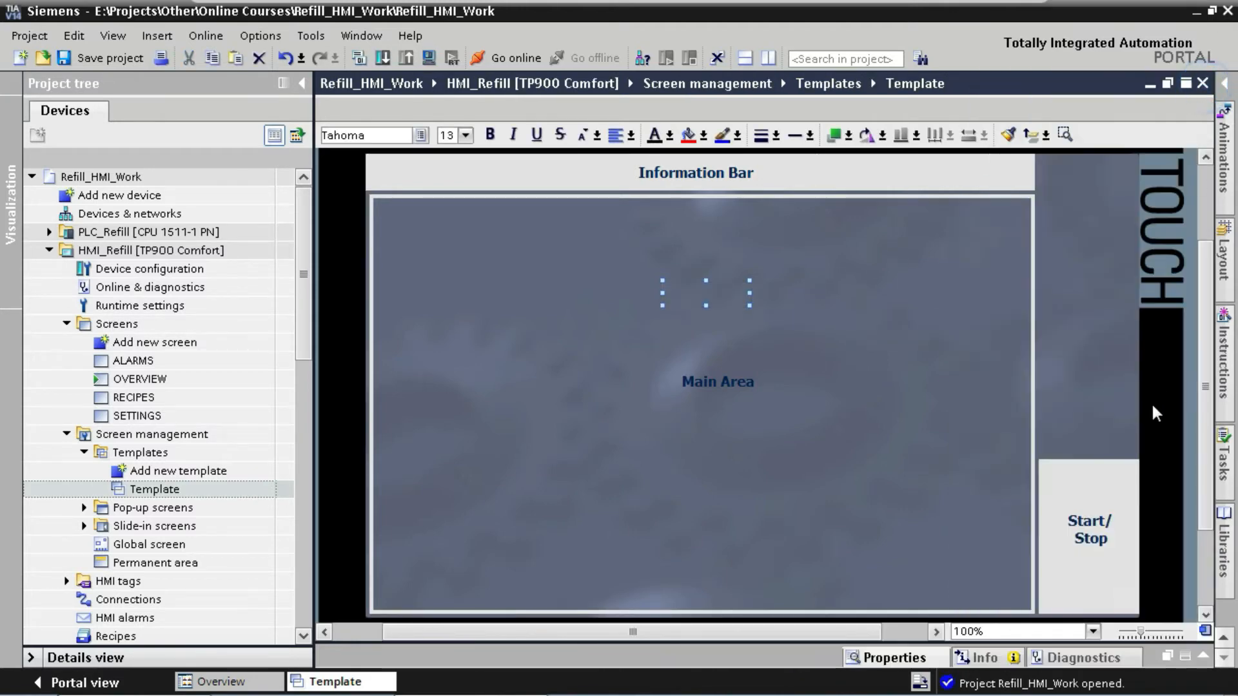
# - Assign the new button to layer 2 - Layer_2 - Graphics
pyautogui.click(1202, 655)
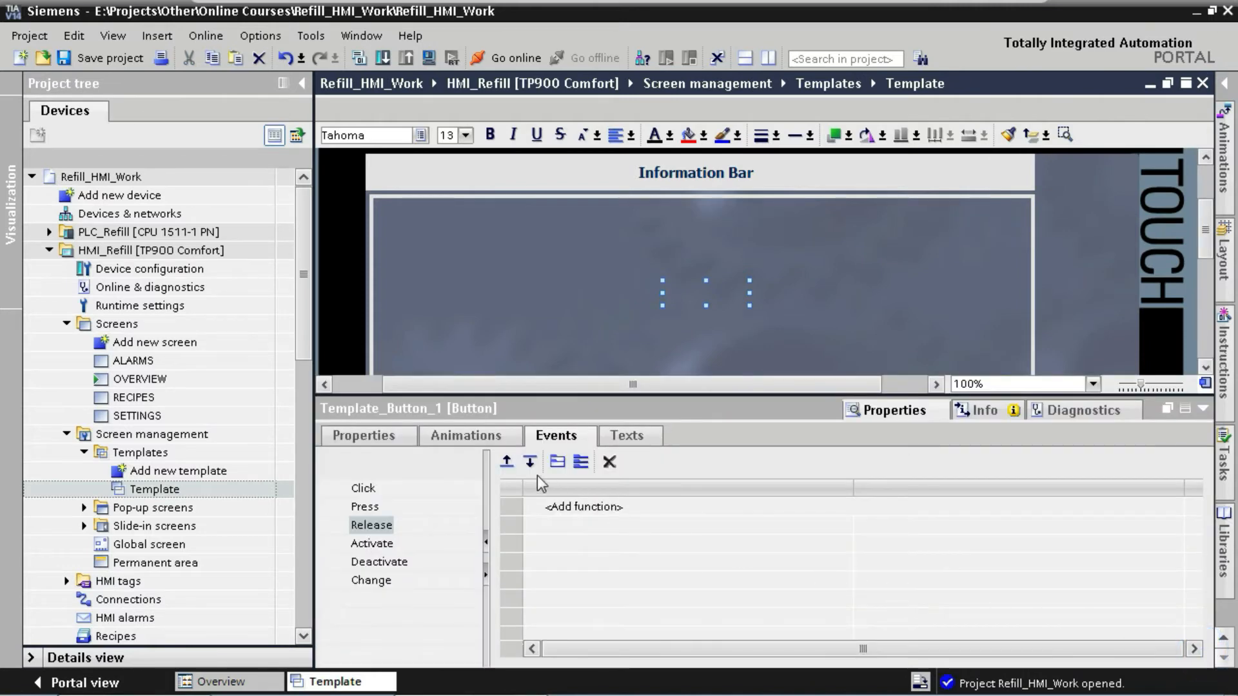
pyautogui.click(390, 439)
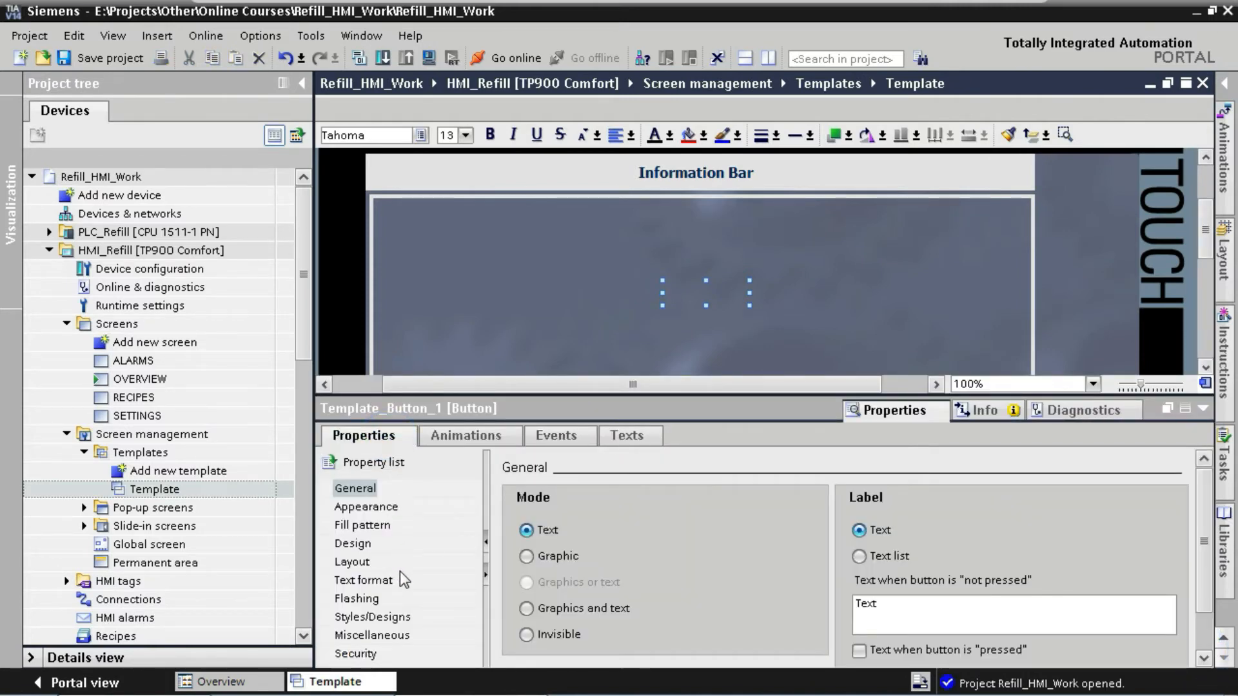
pyautogui.click(405, 637)
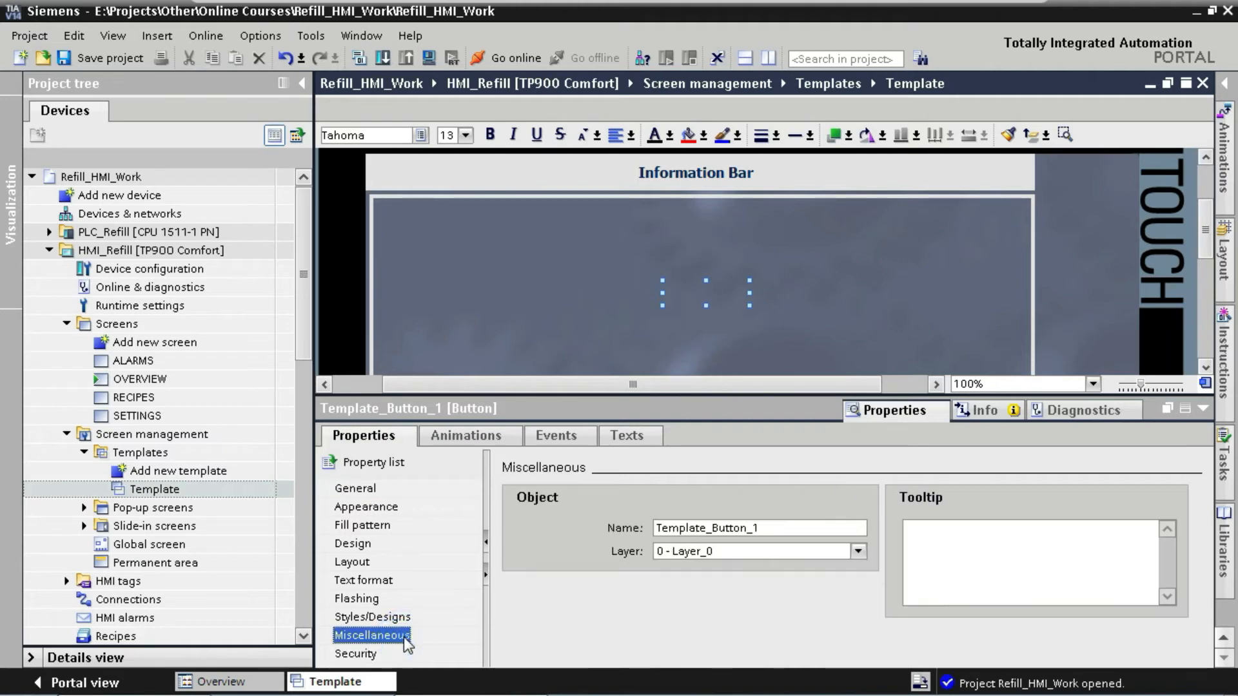
pyautogui.click(859, 552)
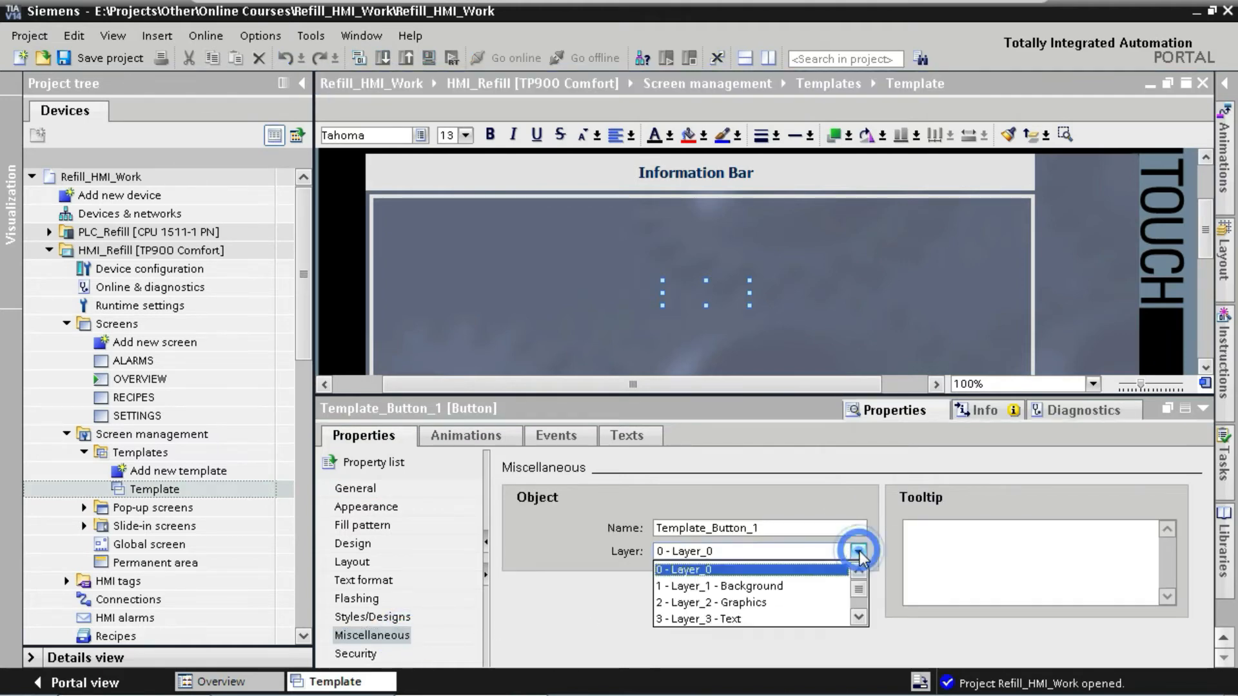
pyautogui.click(734, 604)
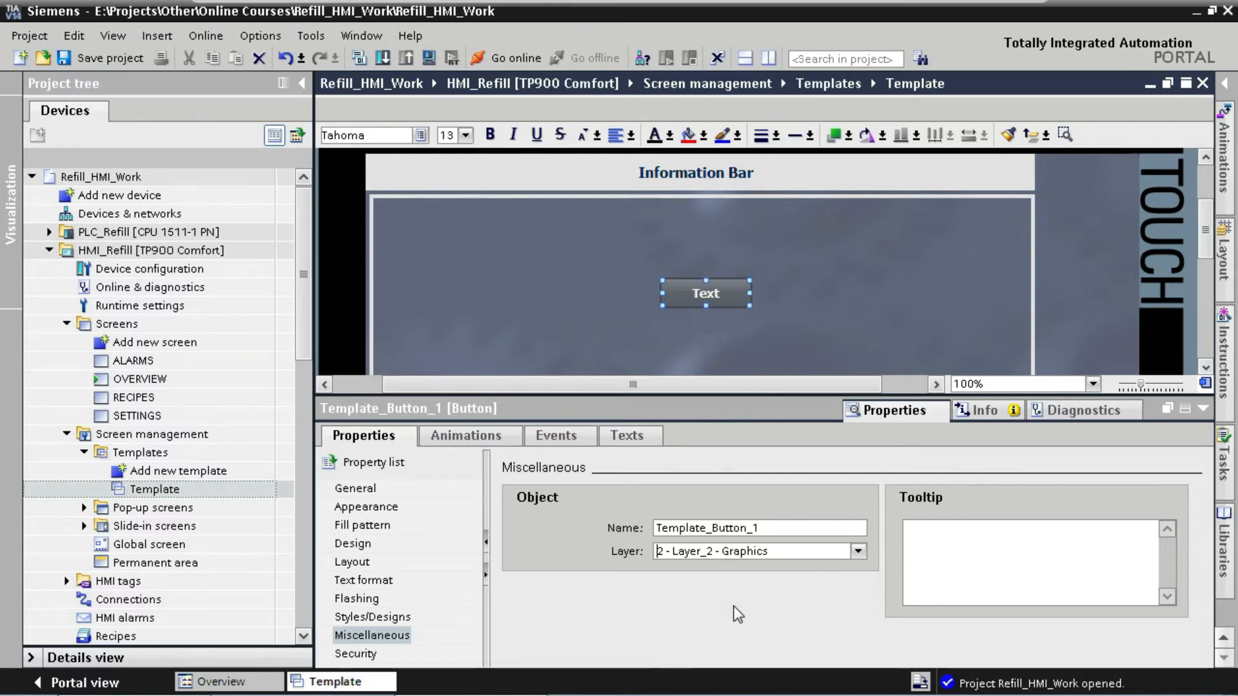
# - Switch the button to Graphic mode and assign it the graphic list GraphList_Btn_Template_Overview
pyautogui.click(369, 493)
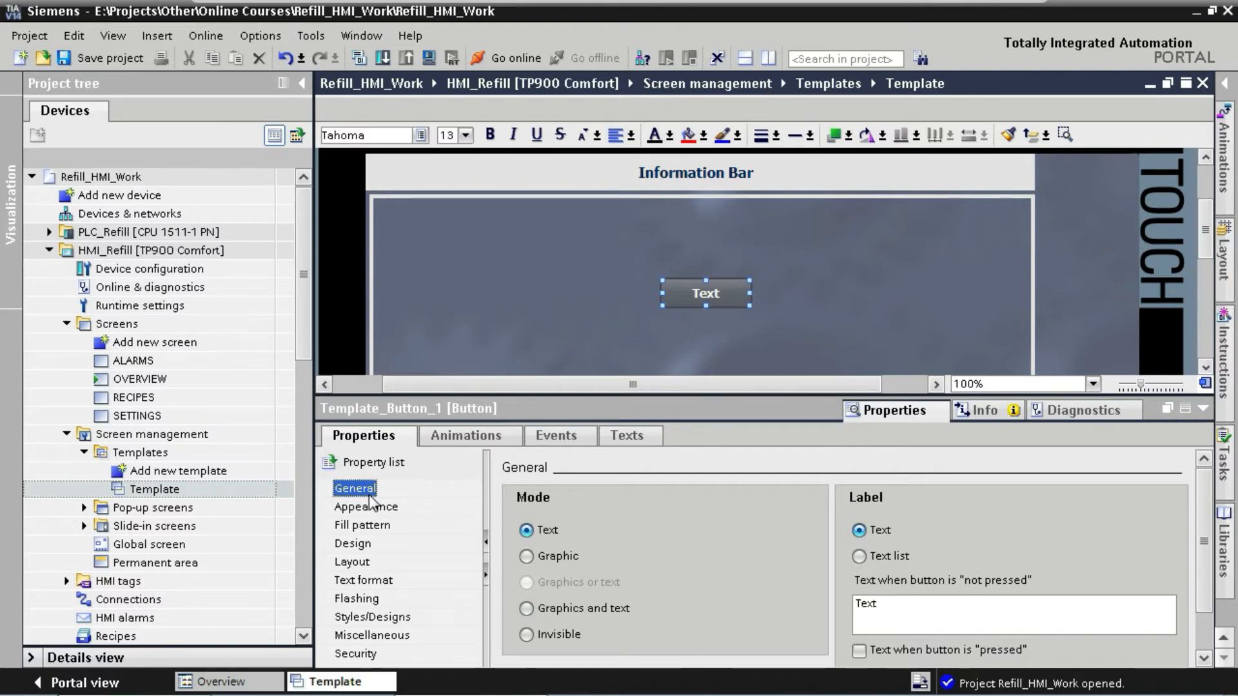
pyautogui.click(526, 556)
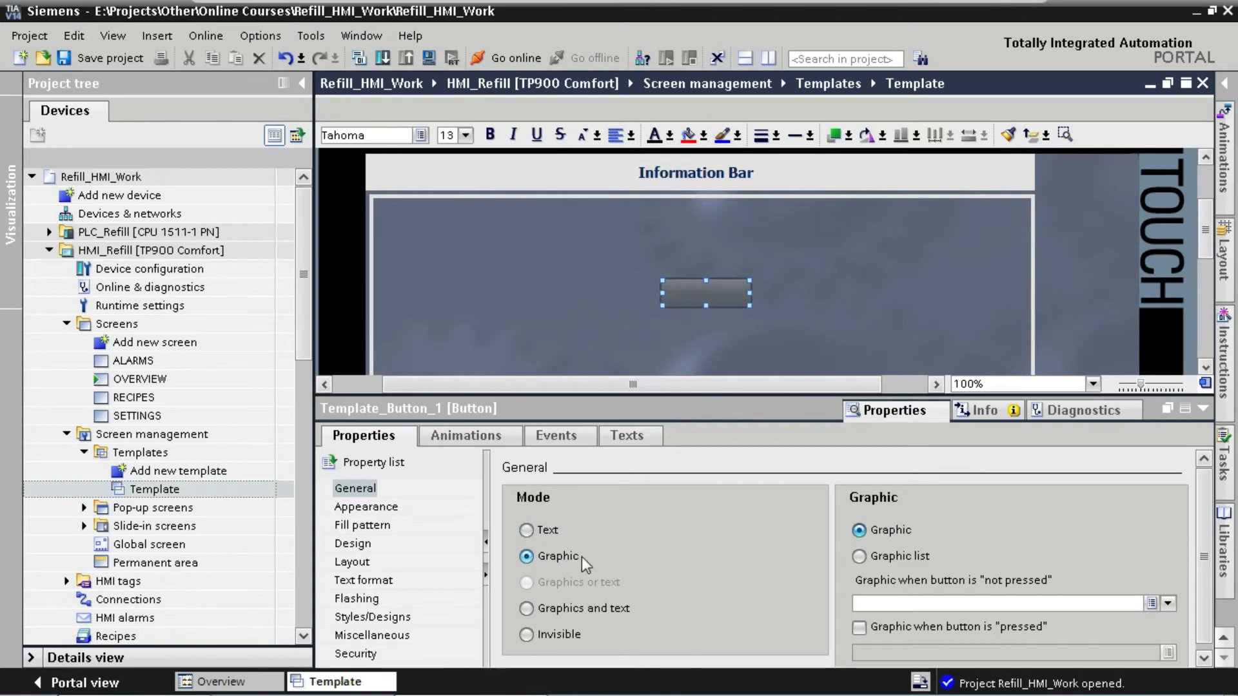
pyautogui.click(860, 555)
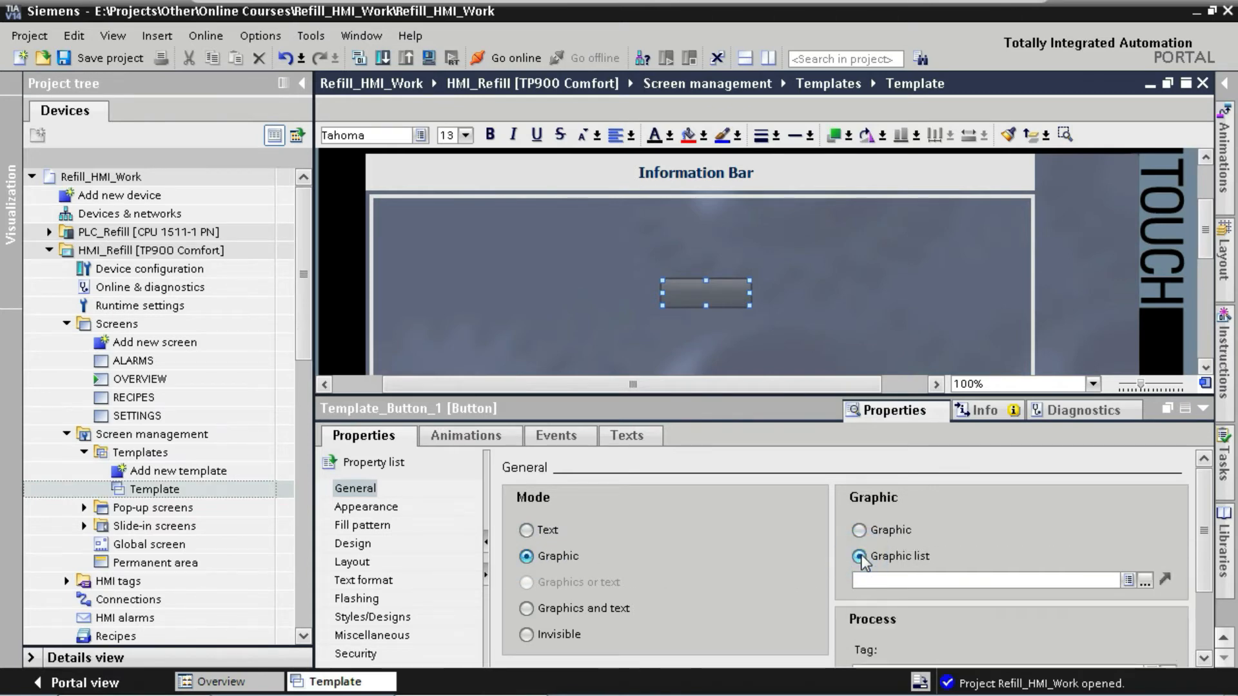
pyautogui.moveTo(1213, 592); pyautogui.dragTo(1213, 605)
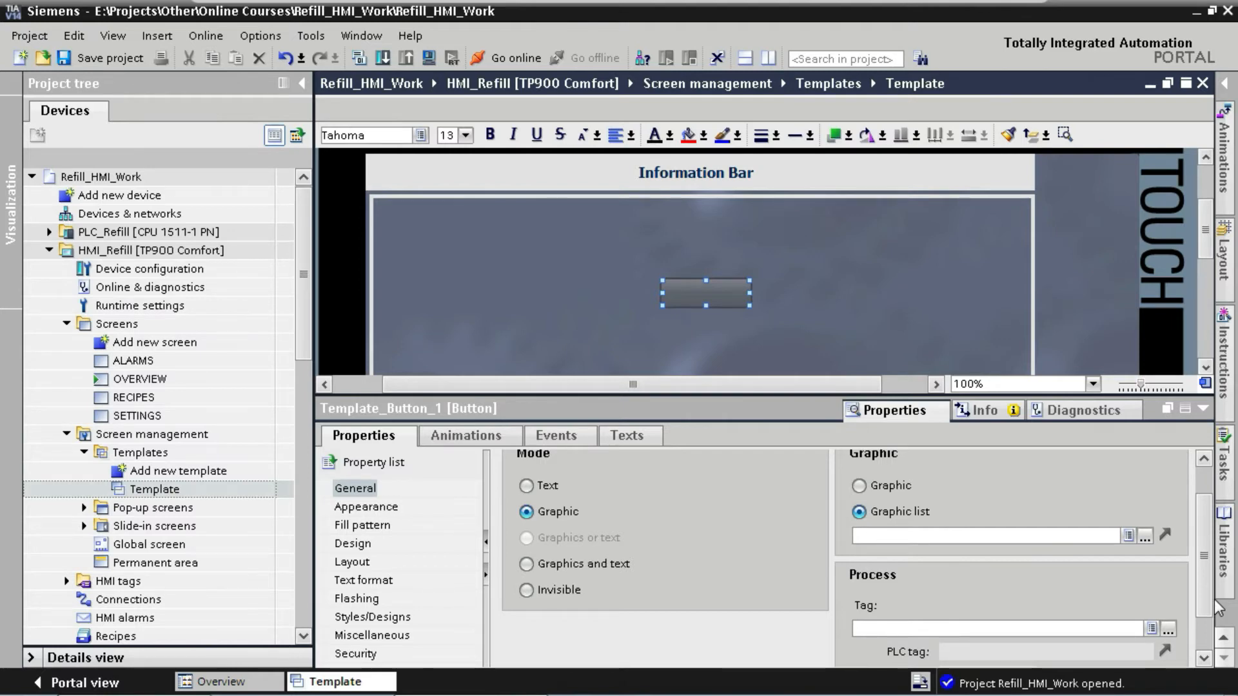
pyautogui.click(983, 536)
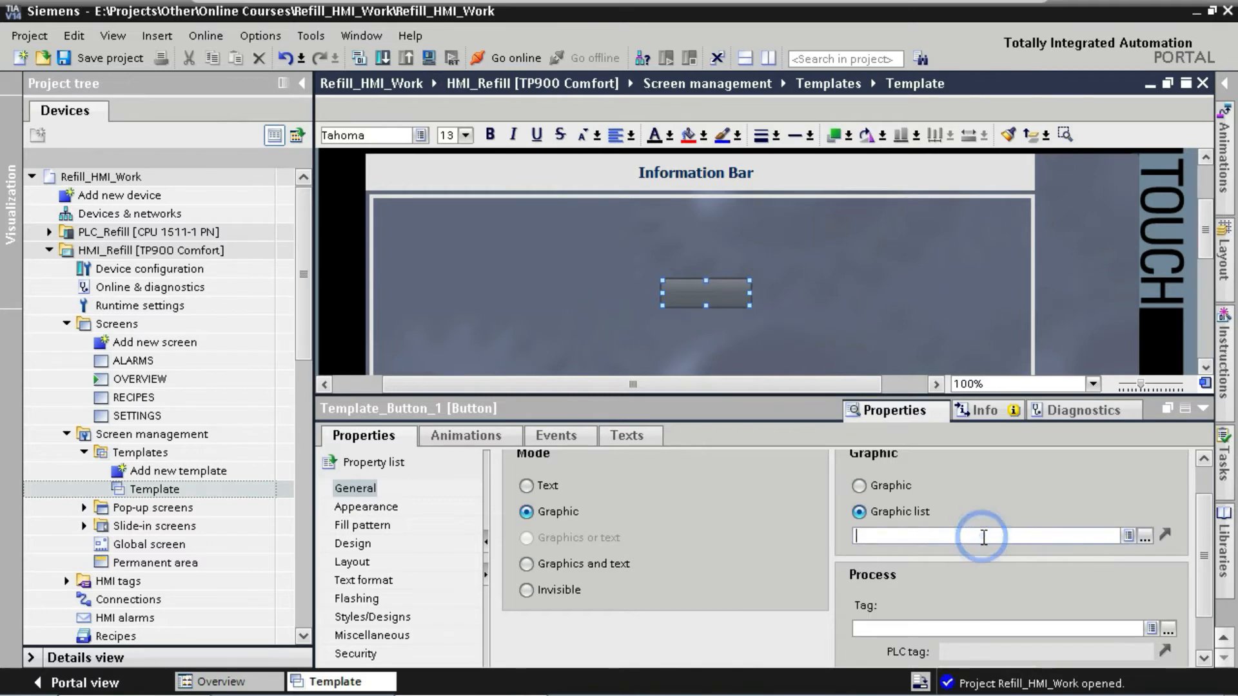
pyautogui.write('graphlis')
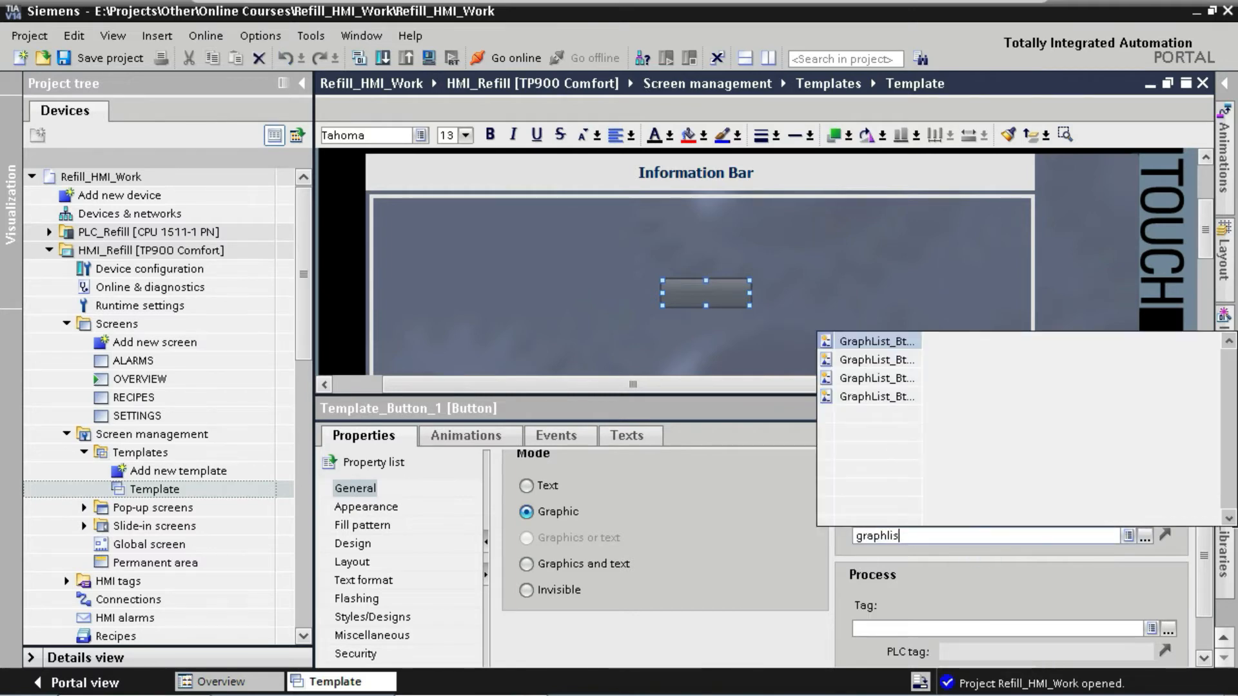
pyautogui.write('t_btn_template_ov')
pyautogui.press('Return')
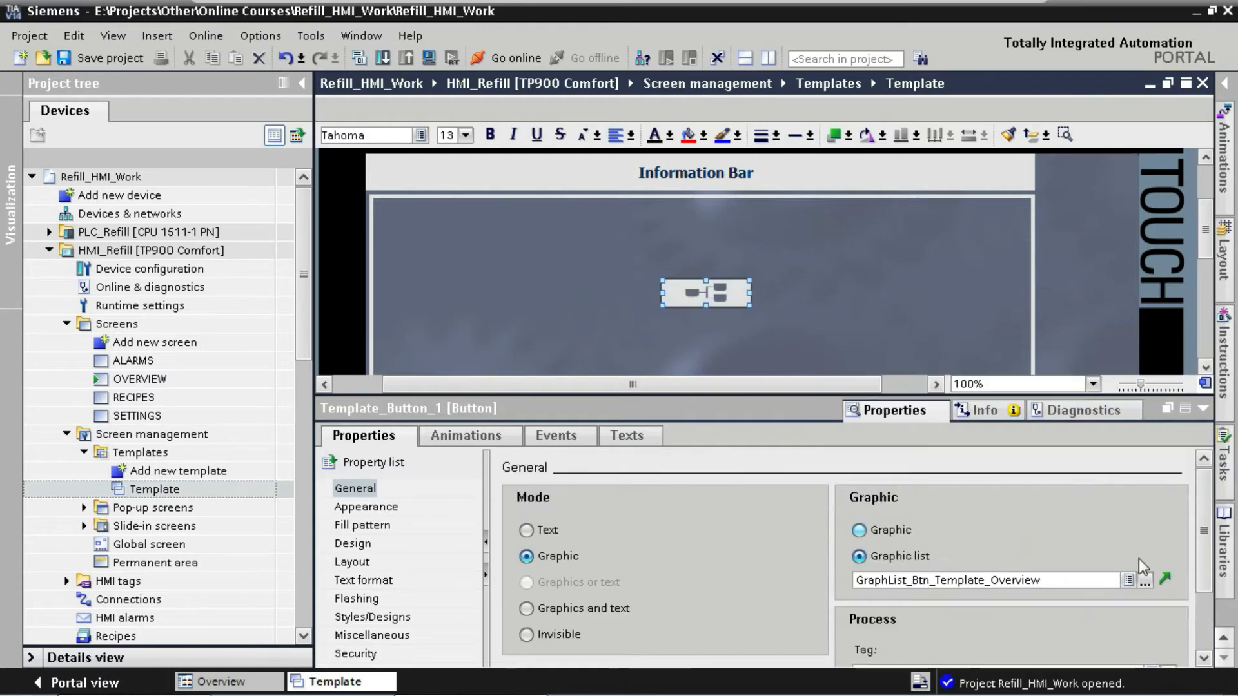
# - Set the button's process tag to _xState_Btn_Overview
pyautogui.click(1205, 605)
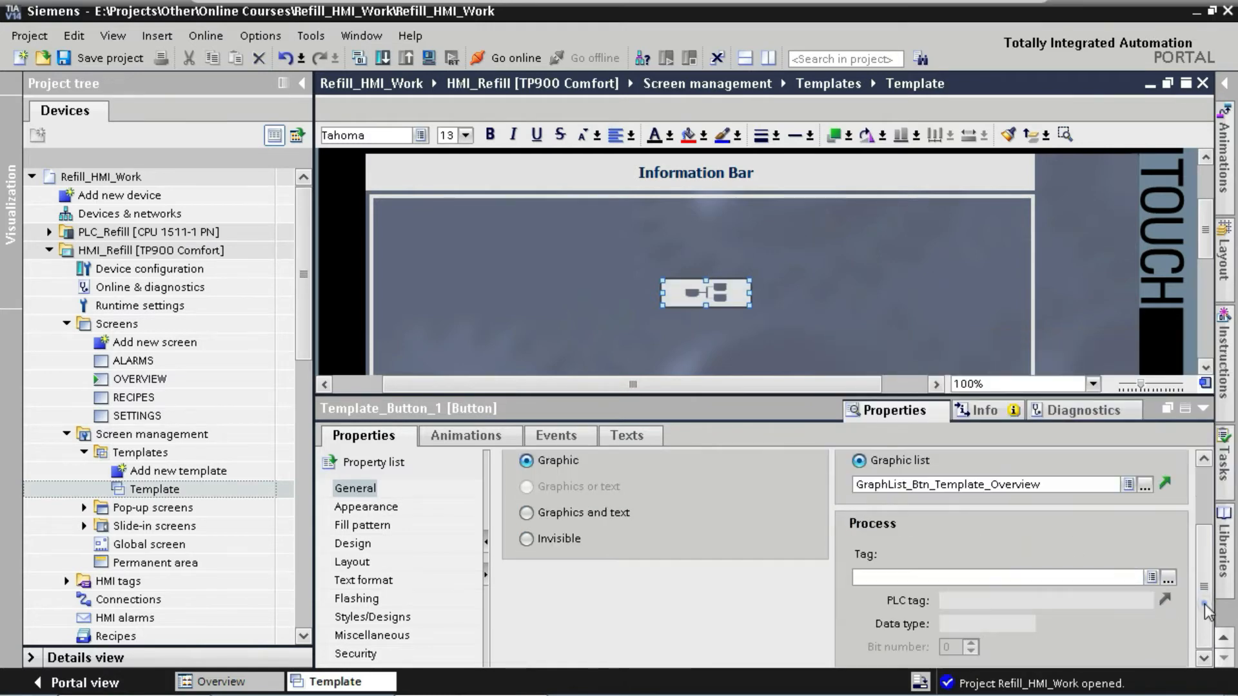
pyautogui.click(1043, 577)
pyautogui.write('_xst')
pyautogui.press('Down')
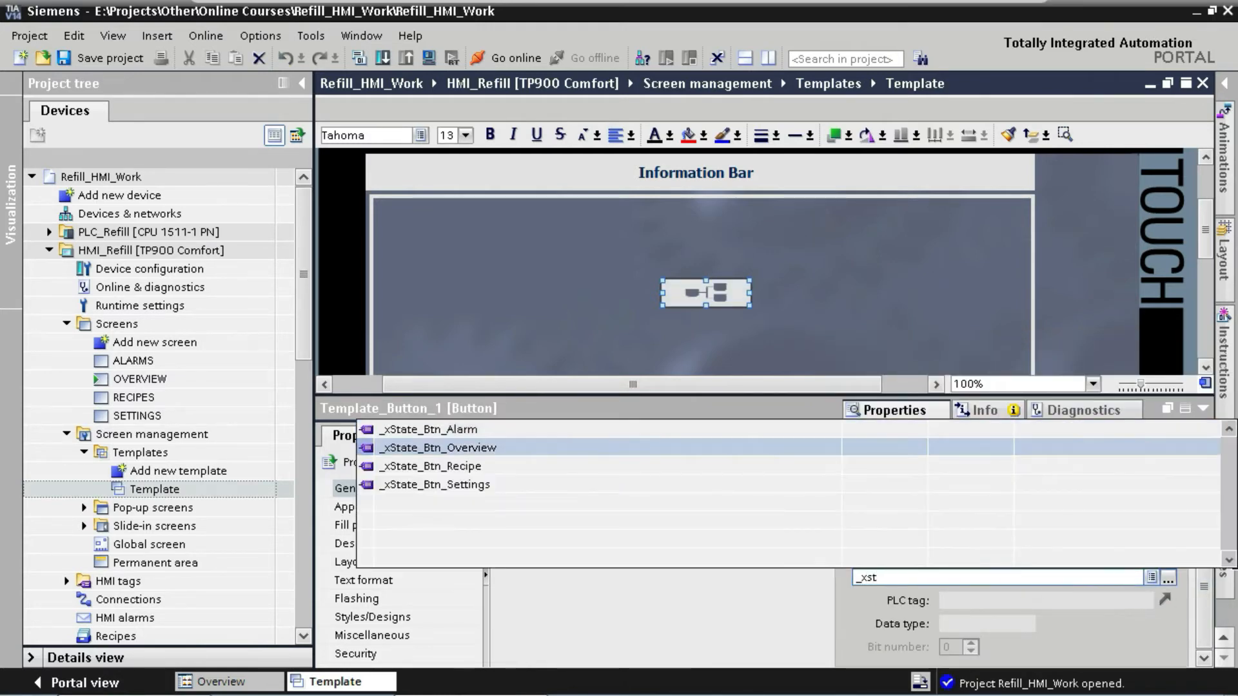
pyautogui.press('Return')
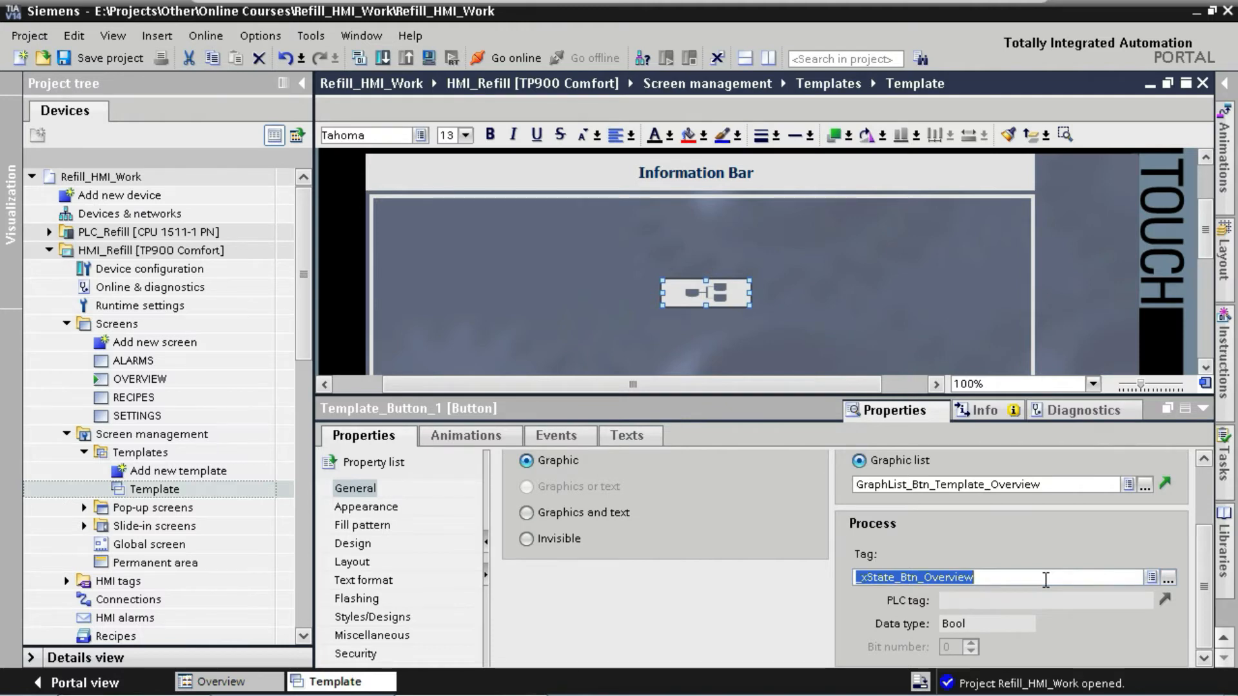
# - Set the overview button's border width to 0
pyautogui.click(387, 509)
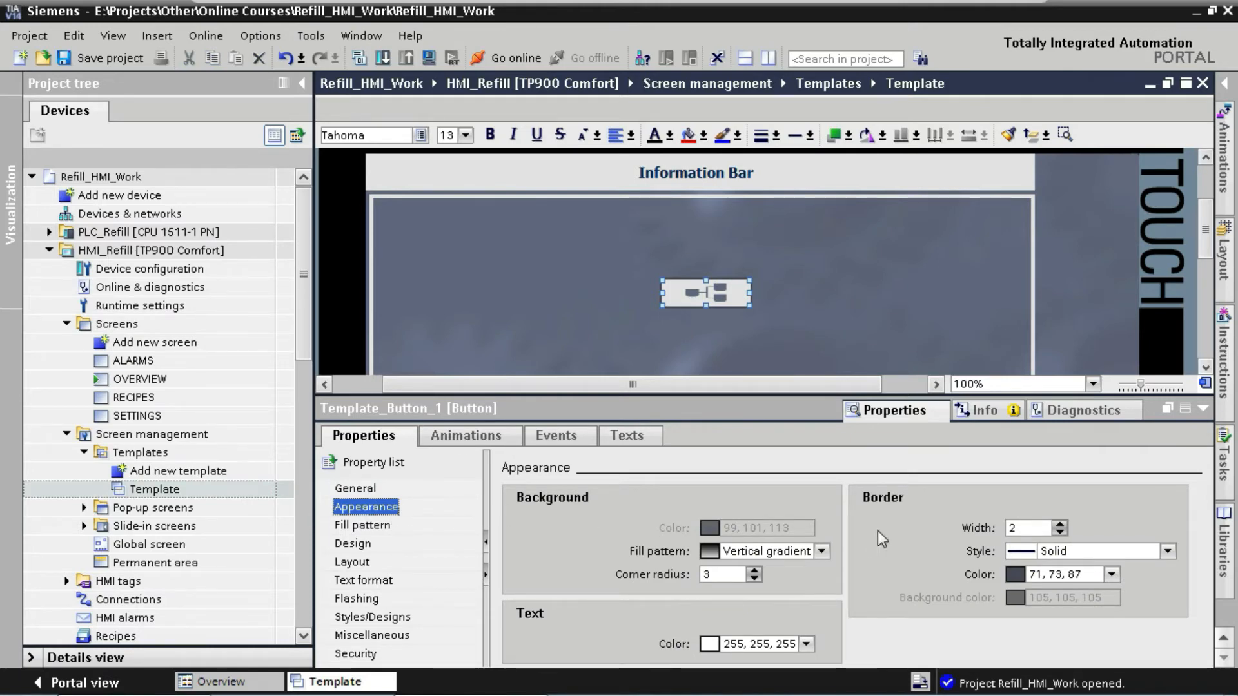
pyautogui.doubleClick(1035, 528)
pyautogui.write('0')
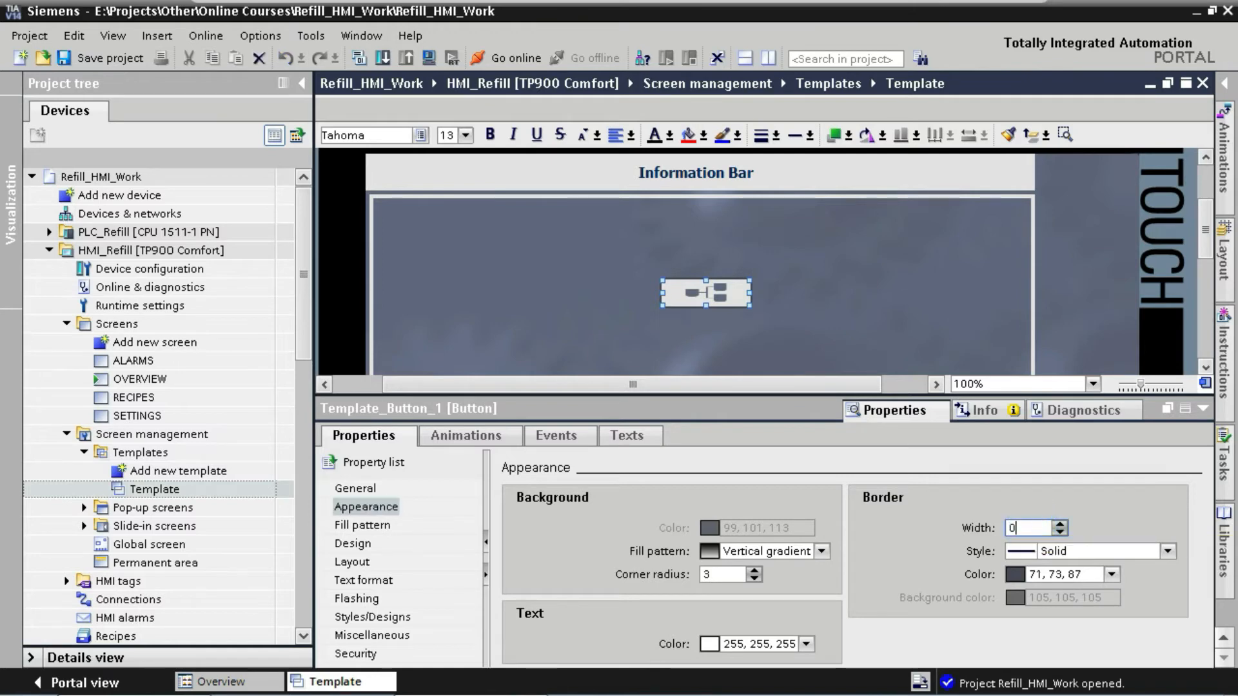
pyautogui.press('Return')
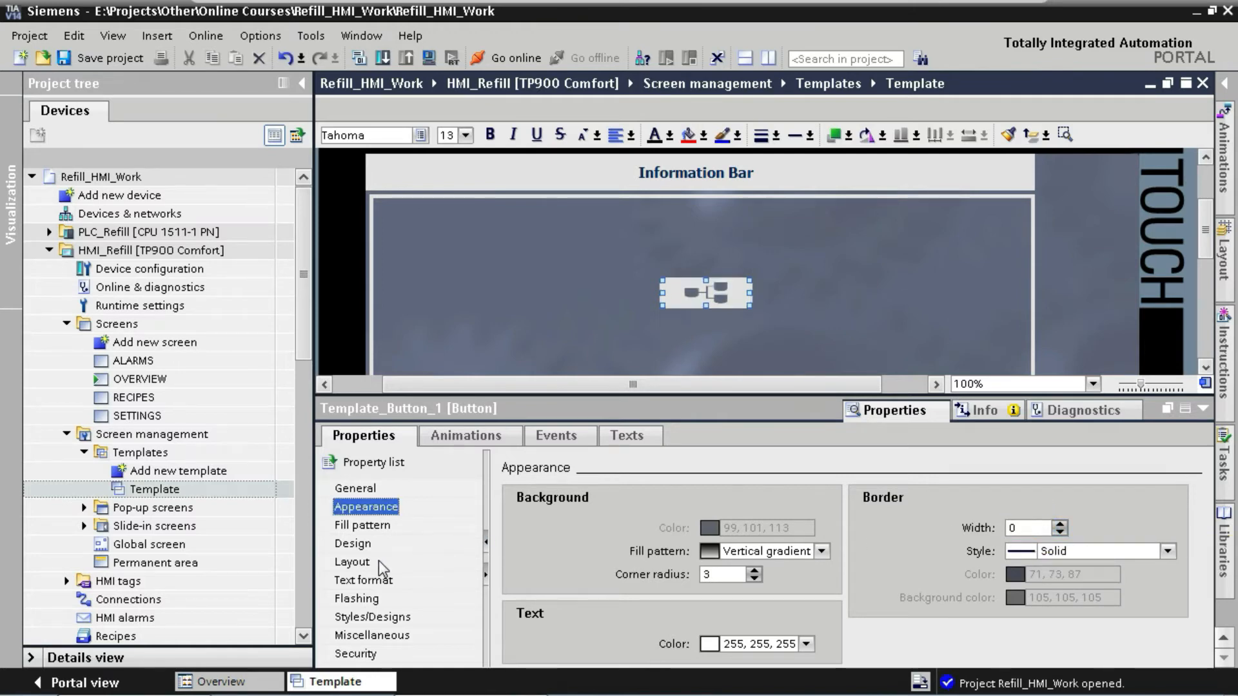
# - Set the button's layout to No stretching of graphic and enable Fit object to contents
pyautogui.click(361, 564)
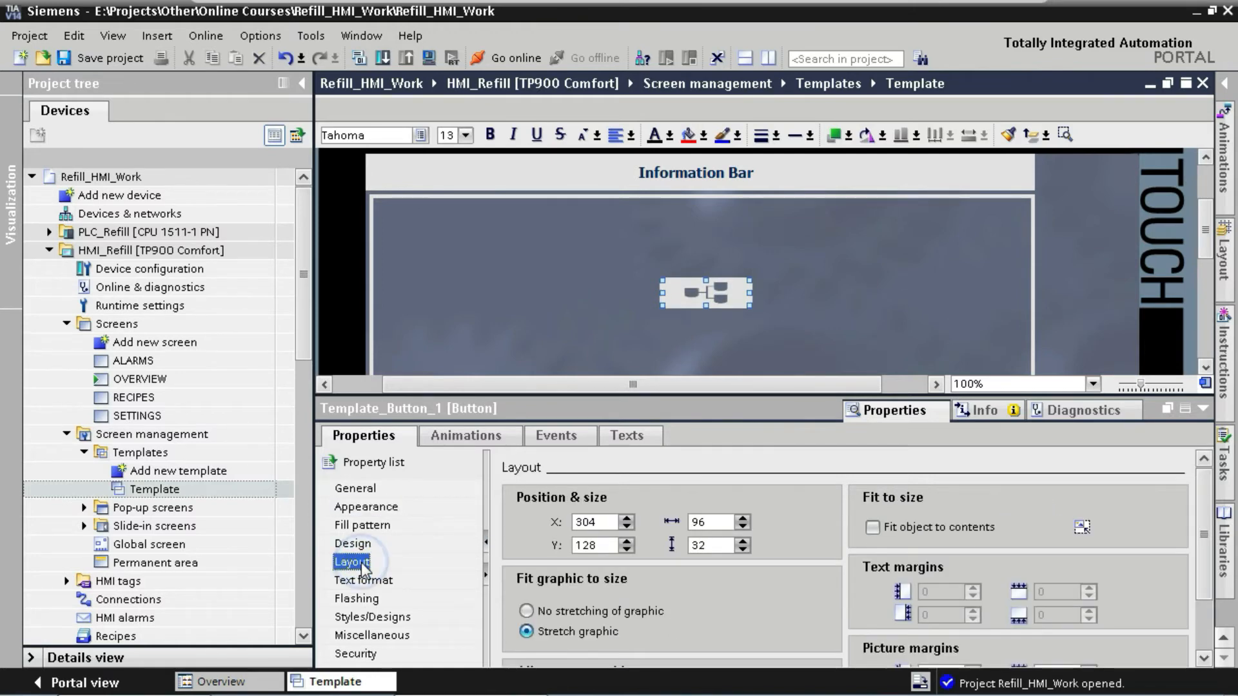
pyautogui.click(527, 613)
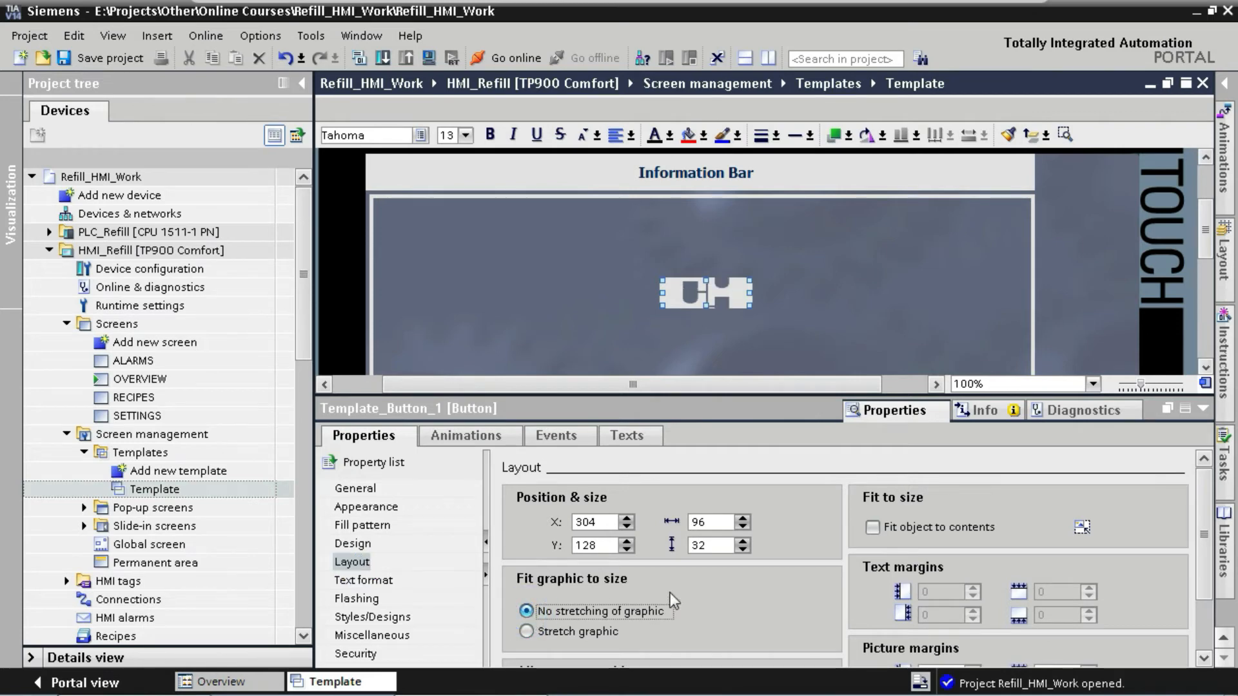
pyautogui.click(873, 529)
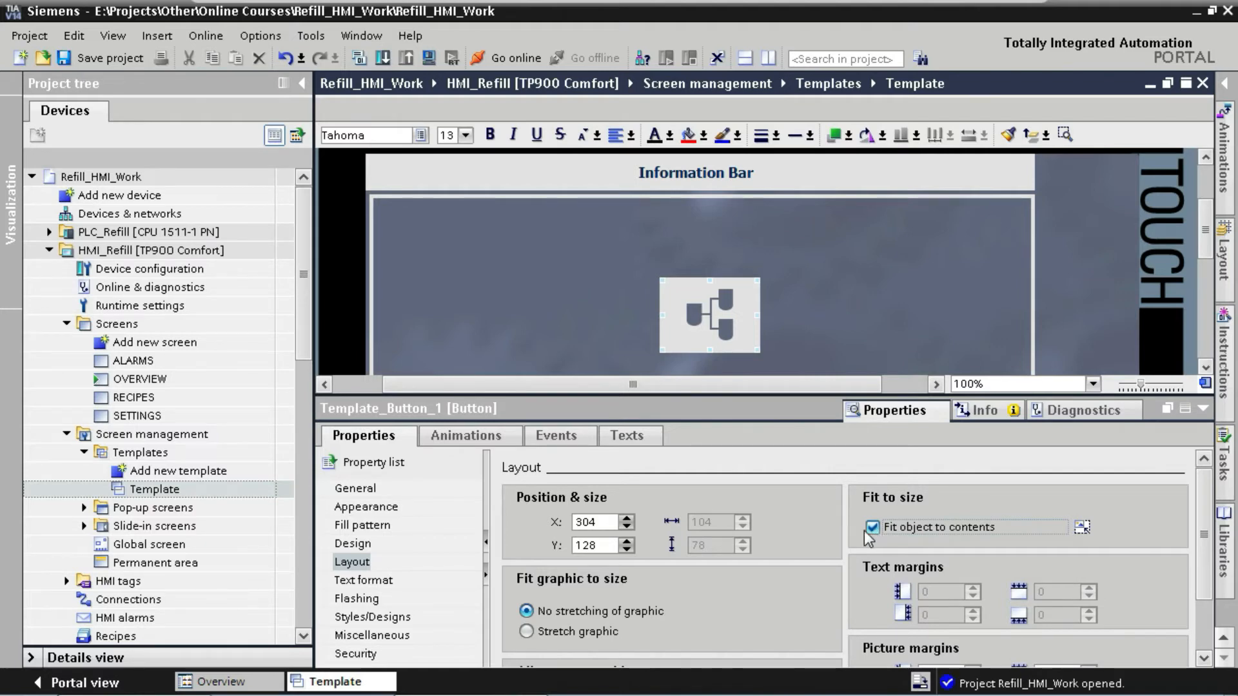
# - Set the button's focus color to 228, 228, 228 and its focus width to 0
pyautogui.click(364, 546)
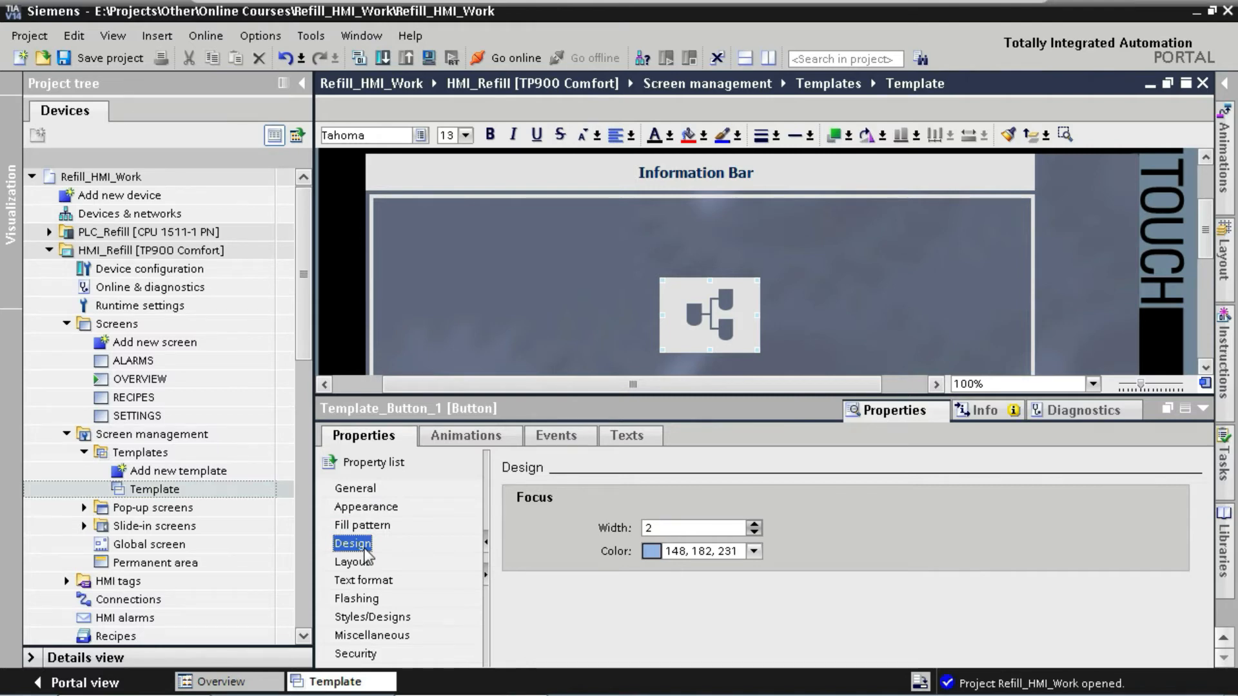
pyautogui.click(753, 551)
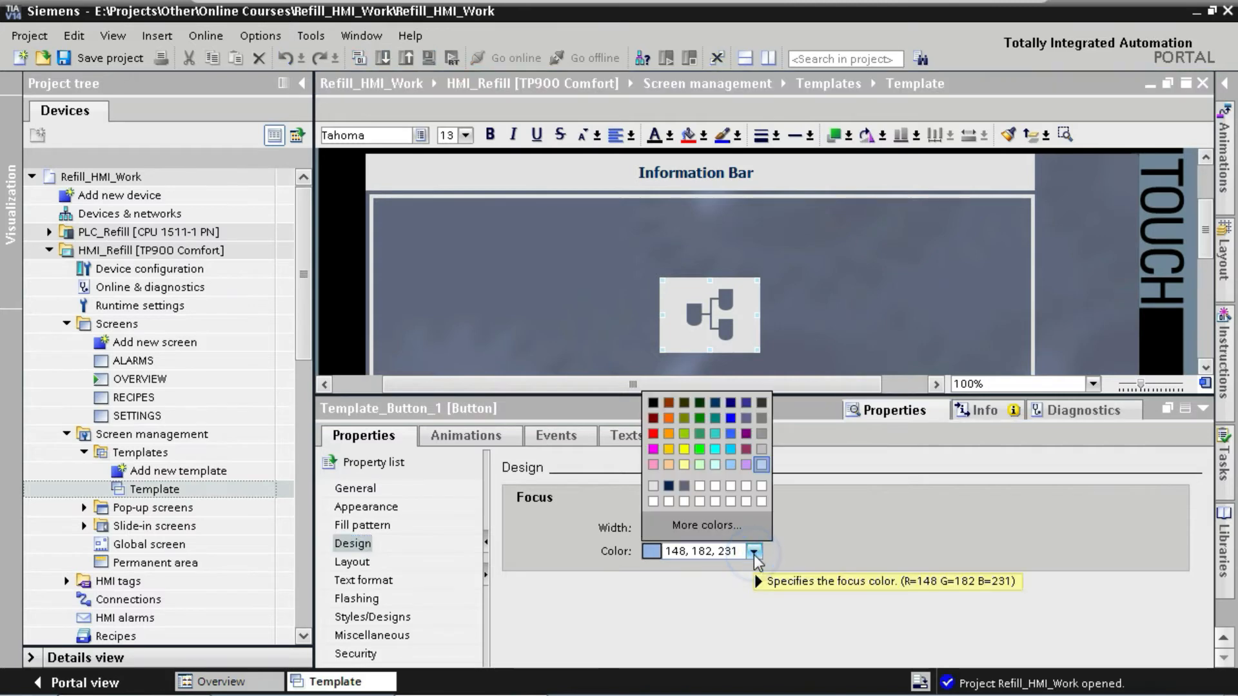
pyautogui.click(651, 487)
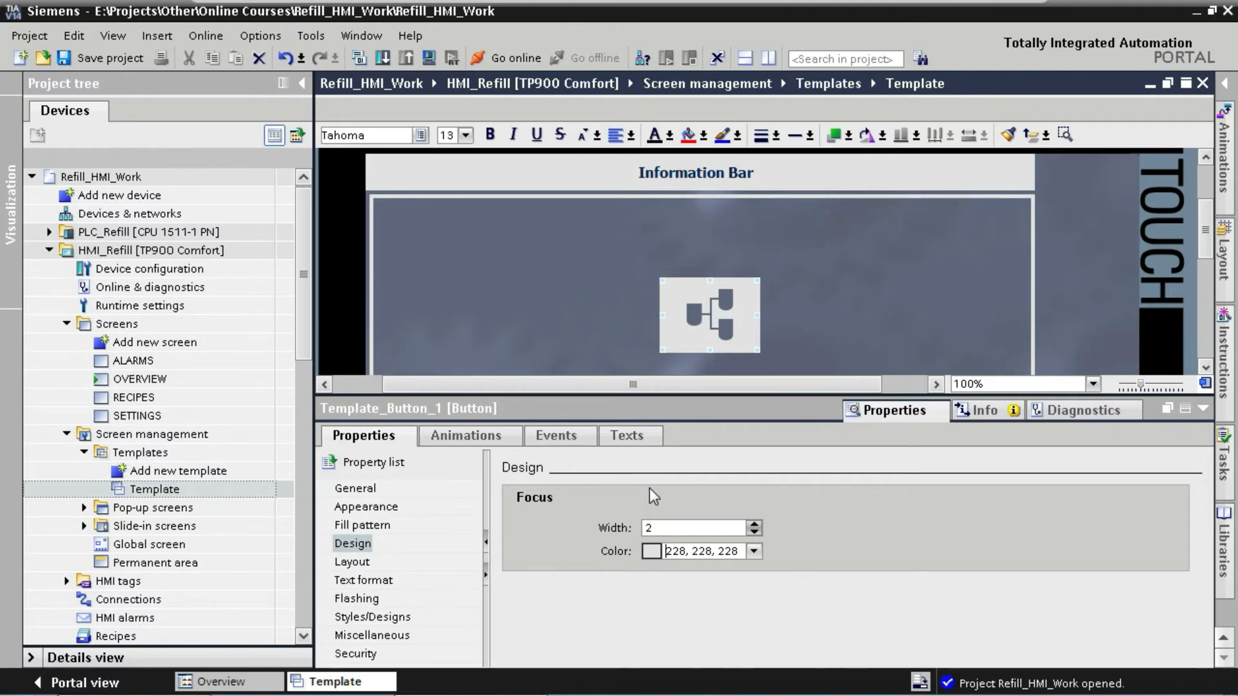
pyautogui.doubleClick(674, 527)
pyautogui.write('0')
pyautogui.press('Return')
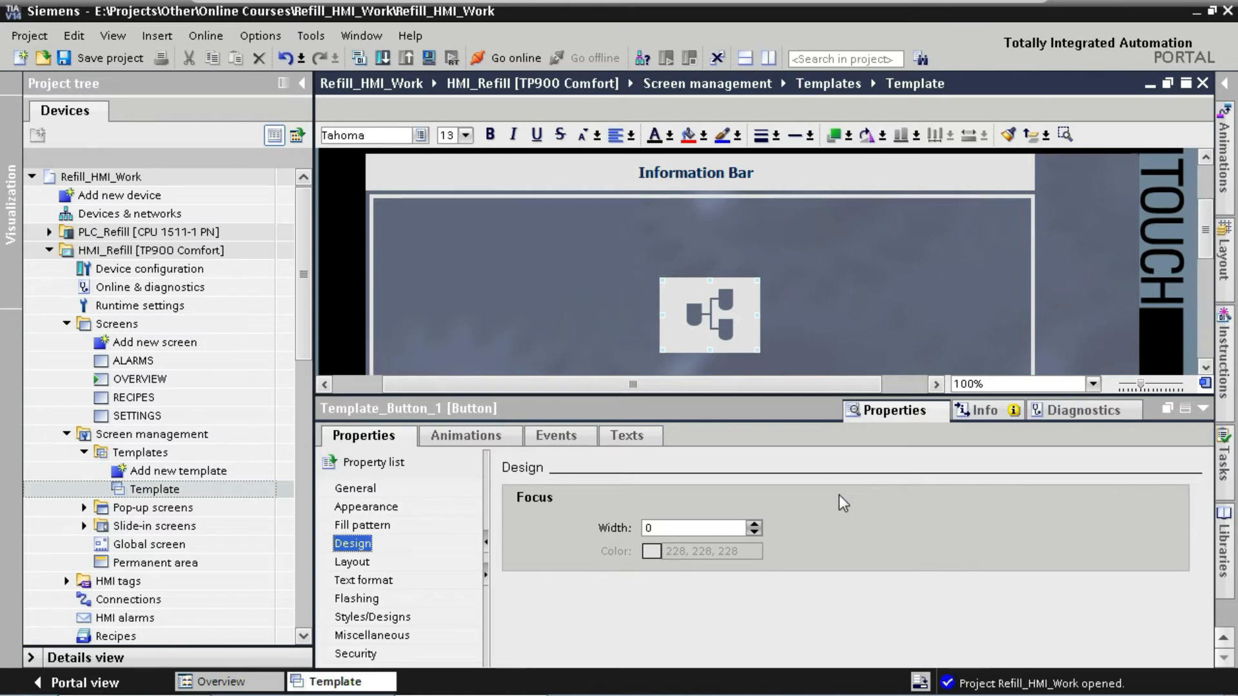
# - Open the overview button's Release event configuration
pyautogui.click(554, 436)
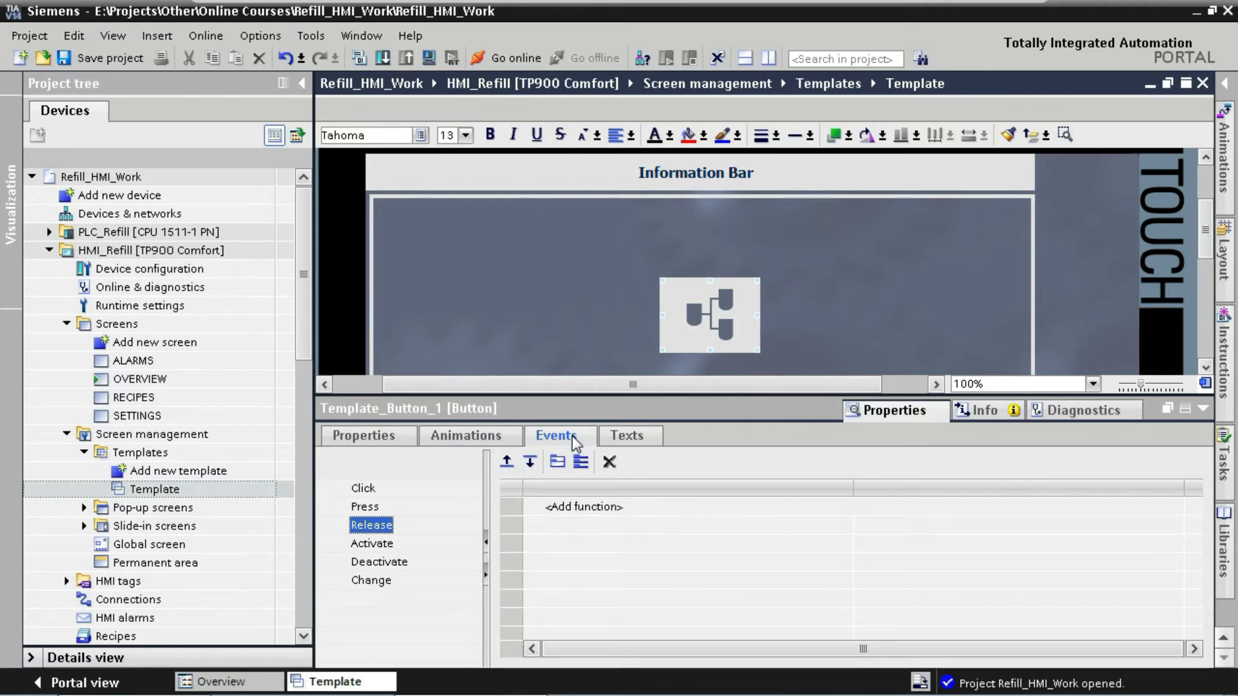
# - Add an ActivateScreen function to the template button's Release event with OVERVIEW as the screen name
pyautogui.click(576, 509)
pyautogui.write('activates')
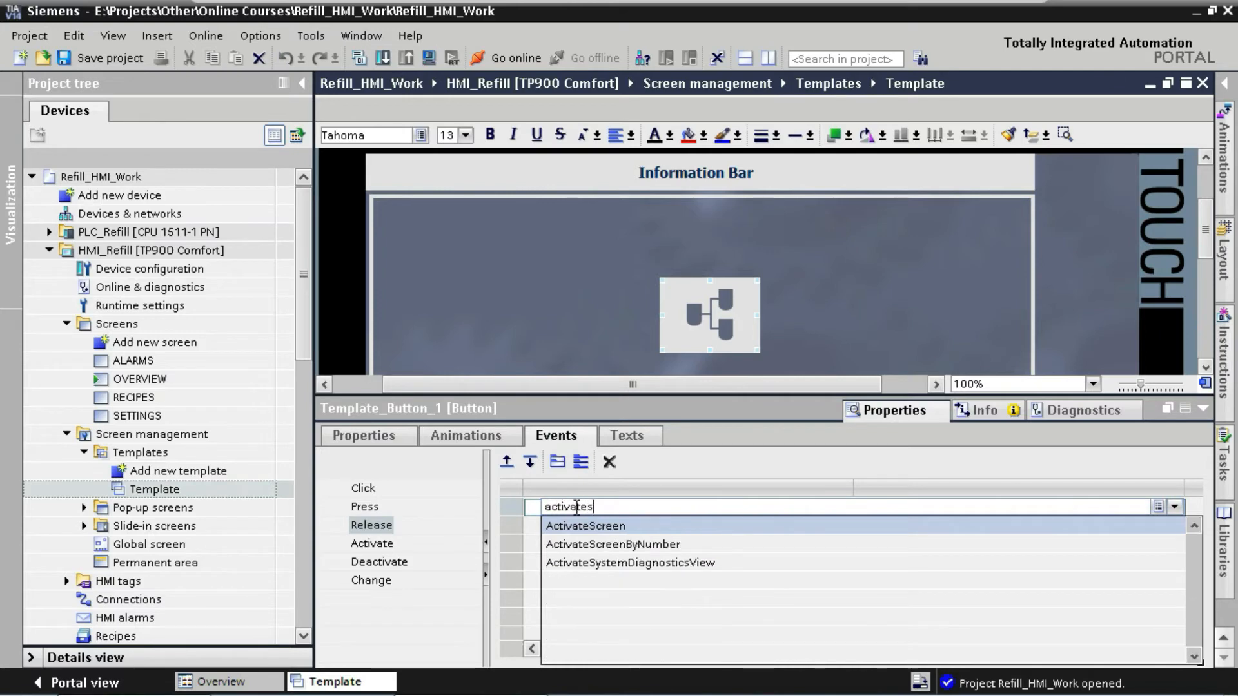
pyautogui.press('Return')
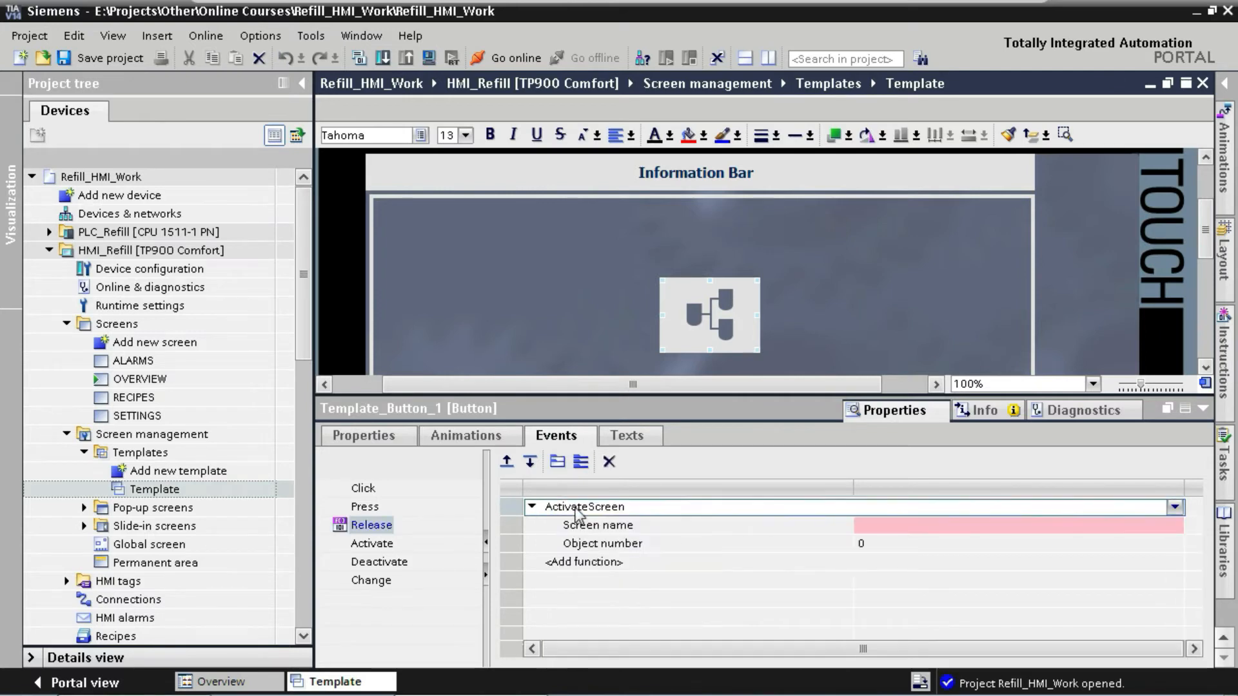
pyautogui.click(865, 530)
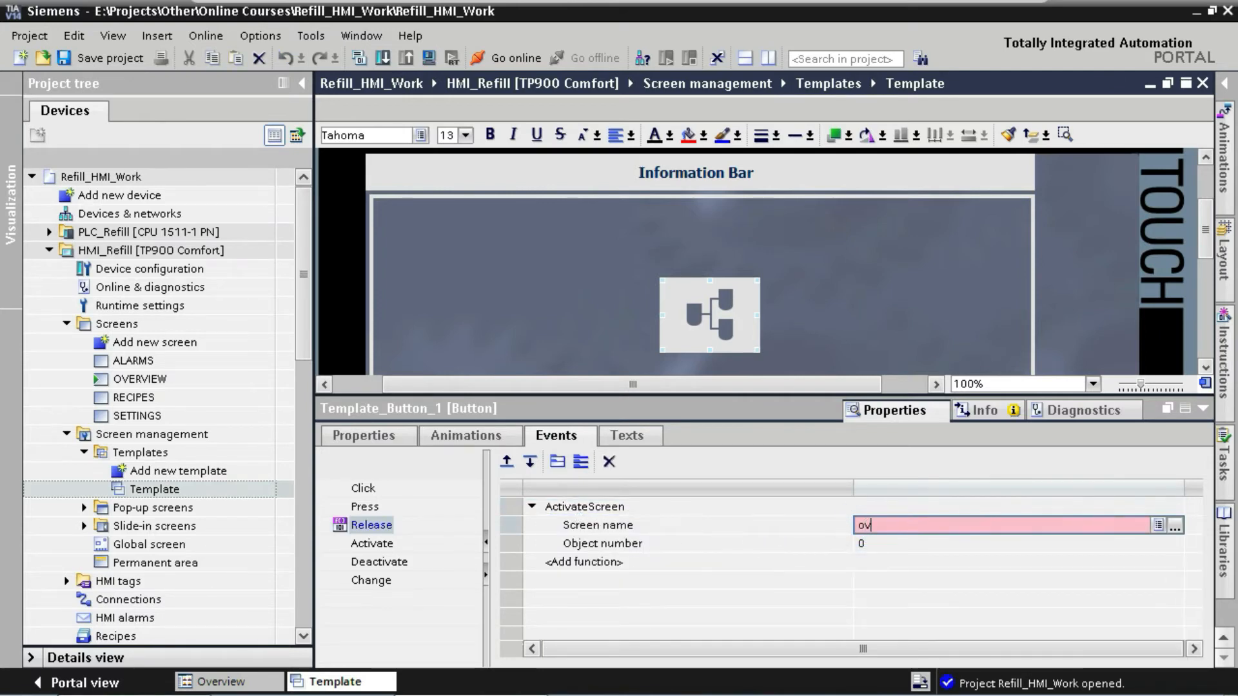
pyautogui.write('ov')
pyautogui.press('Return')
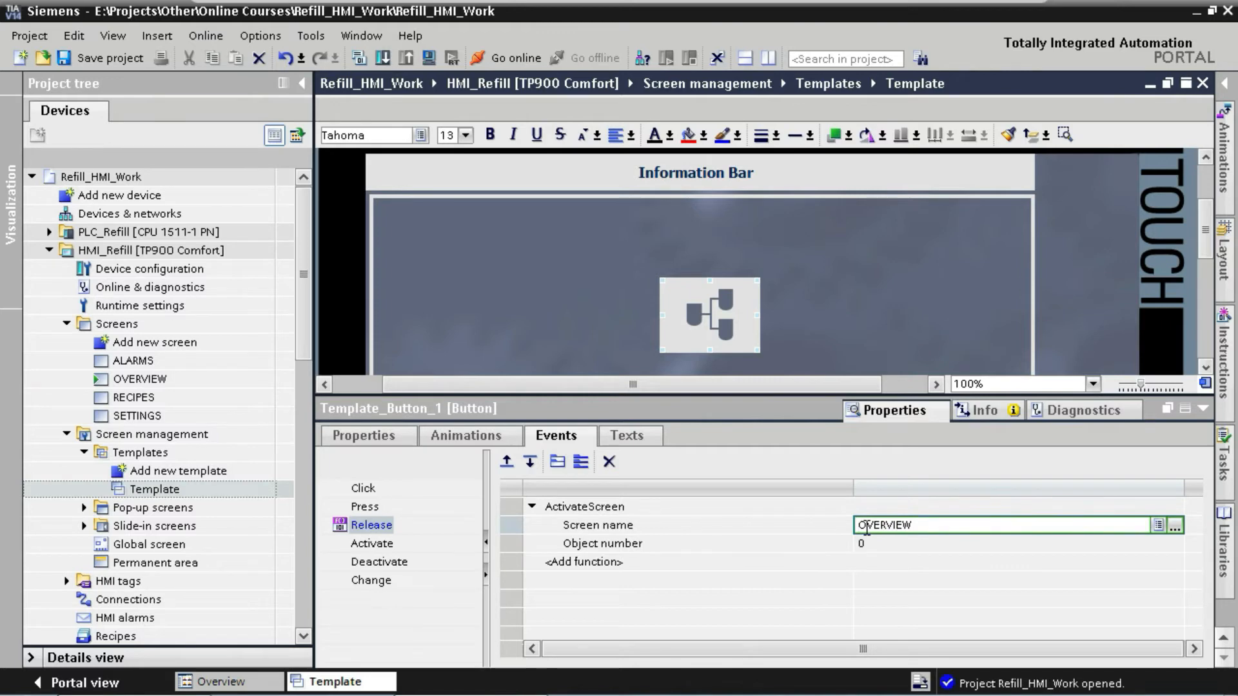
pyautogui.click(883, 586)
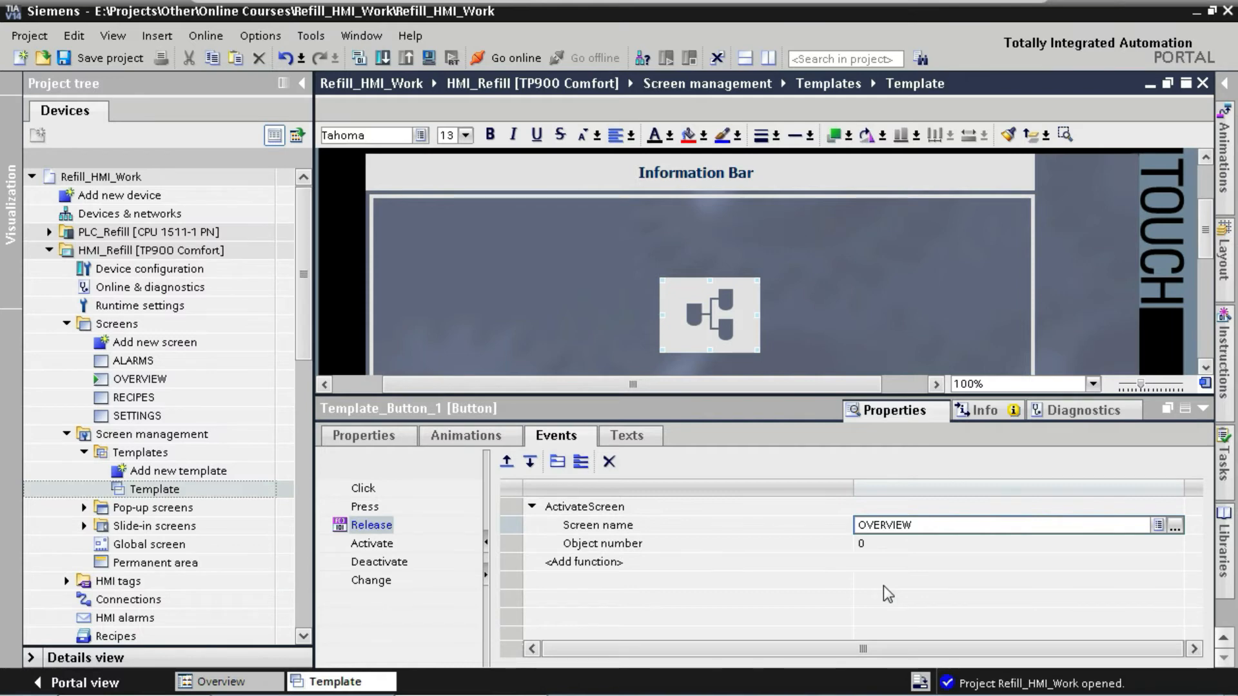
# - Move the overview button into the template's upper corner beside the Information Bar and create three copies of it
pyautogui.click(1203, 408)
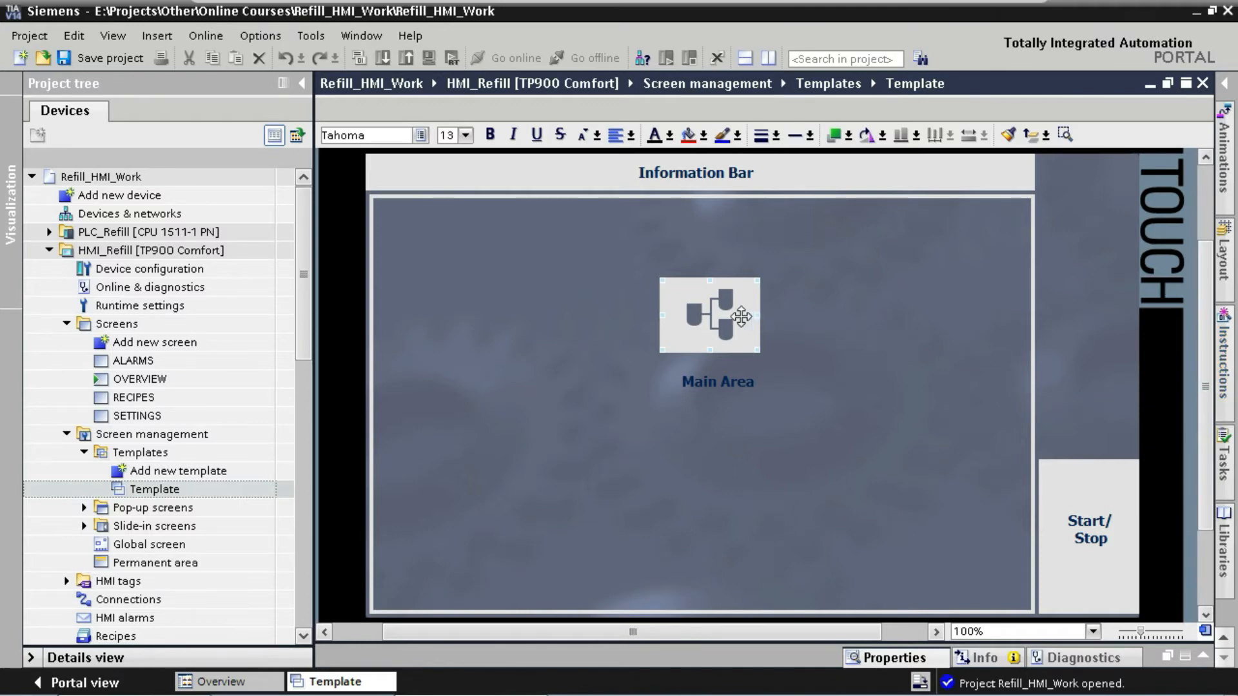
pyautogui.moveTo(709, 310); pyautogui.dragTo(1091, 193)
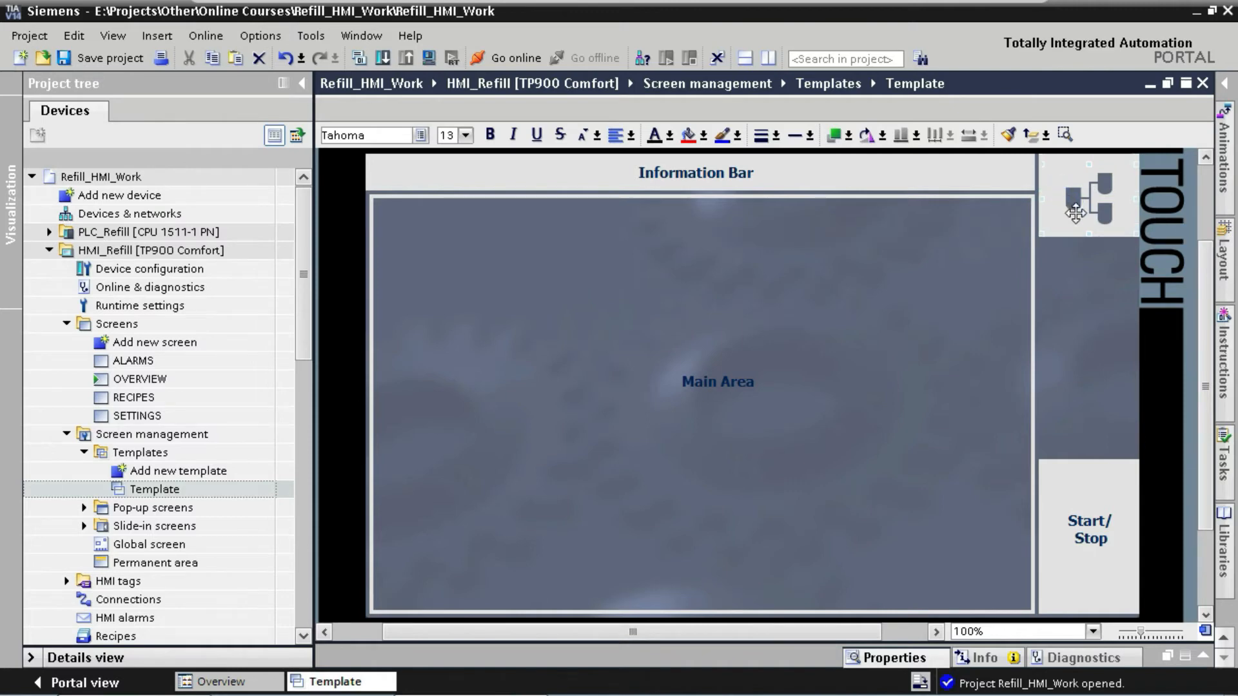
pyautogui.moveTo(1058, 205); pyautogui.dragTo(956, 270)
pyautogui.hotkey('ctrl', 'v')
pyautogui.hotkey('ctrl', 'v')
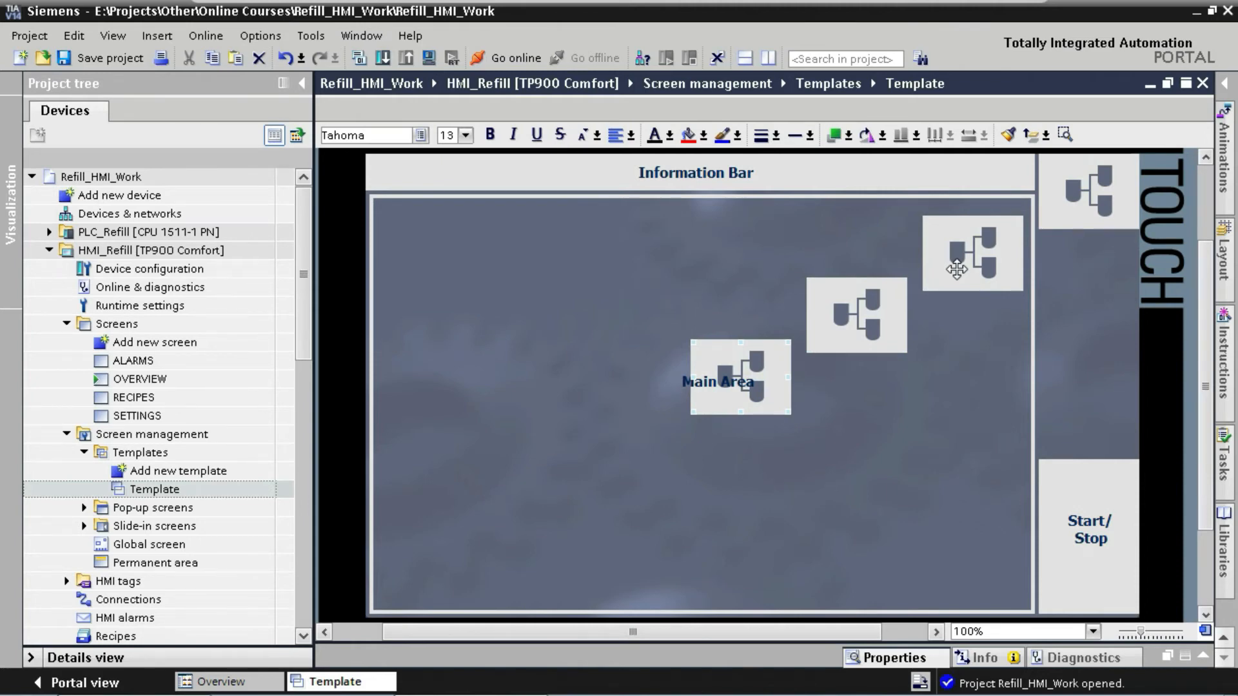
# - Place the first button copy flush beneath the original overview button in the column beside the main area
pyautogui.moveTo(957, 269); pyautogui.dragTo(1074, 279)
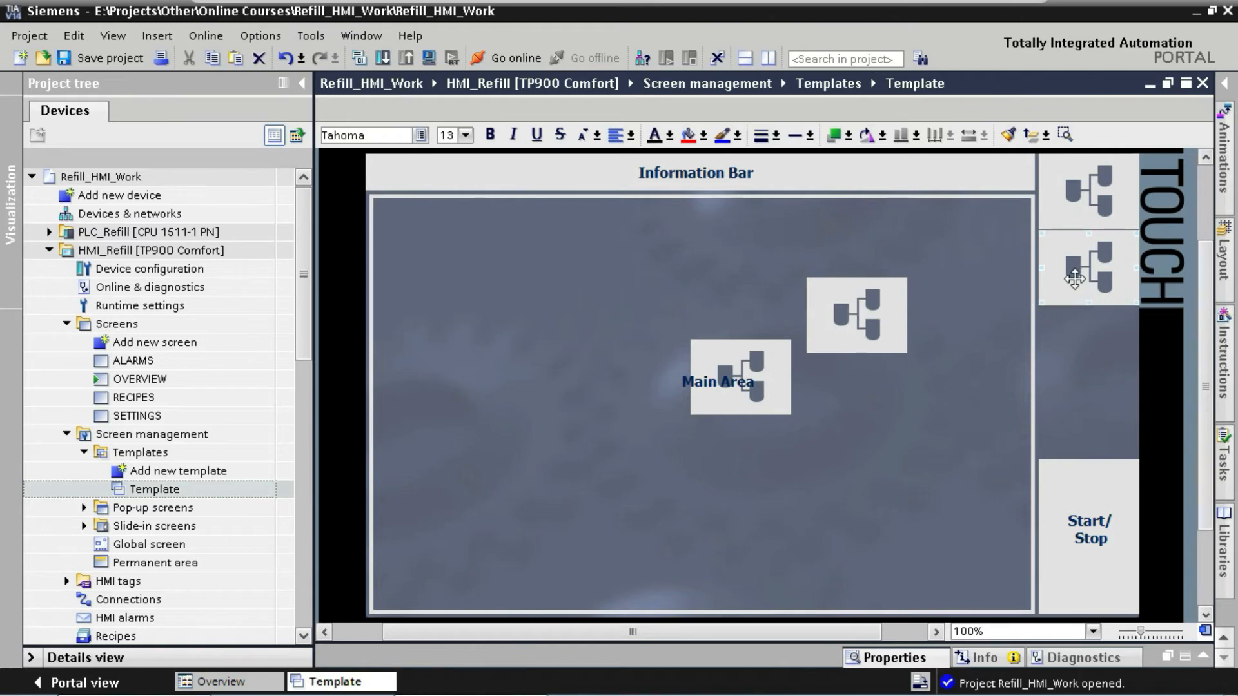
pyautogui.press('Up')
pyautogui.press('Up')
pyautogui.press('Up')
pyautogui.press('Up')
pyautogui.press('Up')
# - Place the second button copy in the same column, flush beneath the second button
pyautogui.moveTo(900, 304); pyautogui.dragTo(1115, 336)
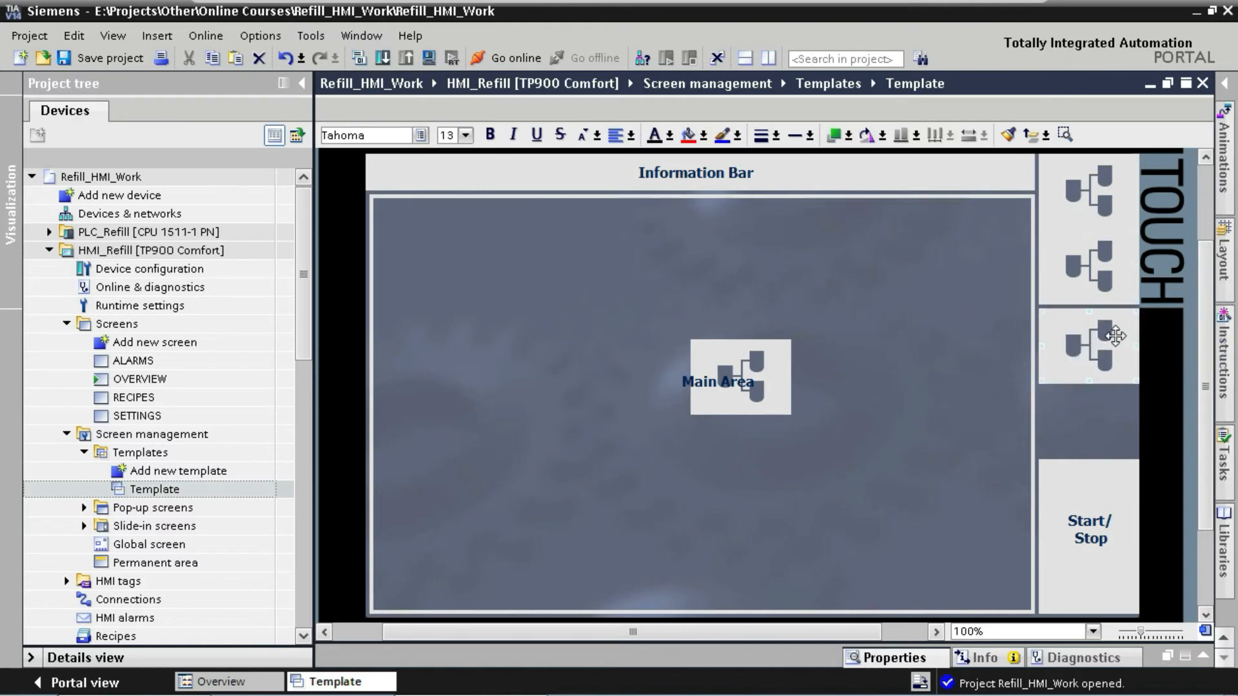
pyautogui.press('Up')
pyautogui.press('Up')
pyautogui.press('Up')
pyautogui.press('Up')
pyautogui.press('Up')
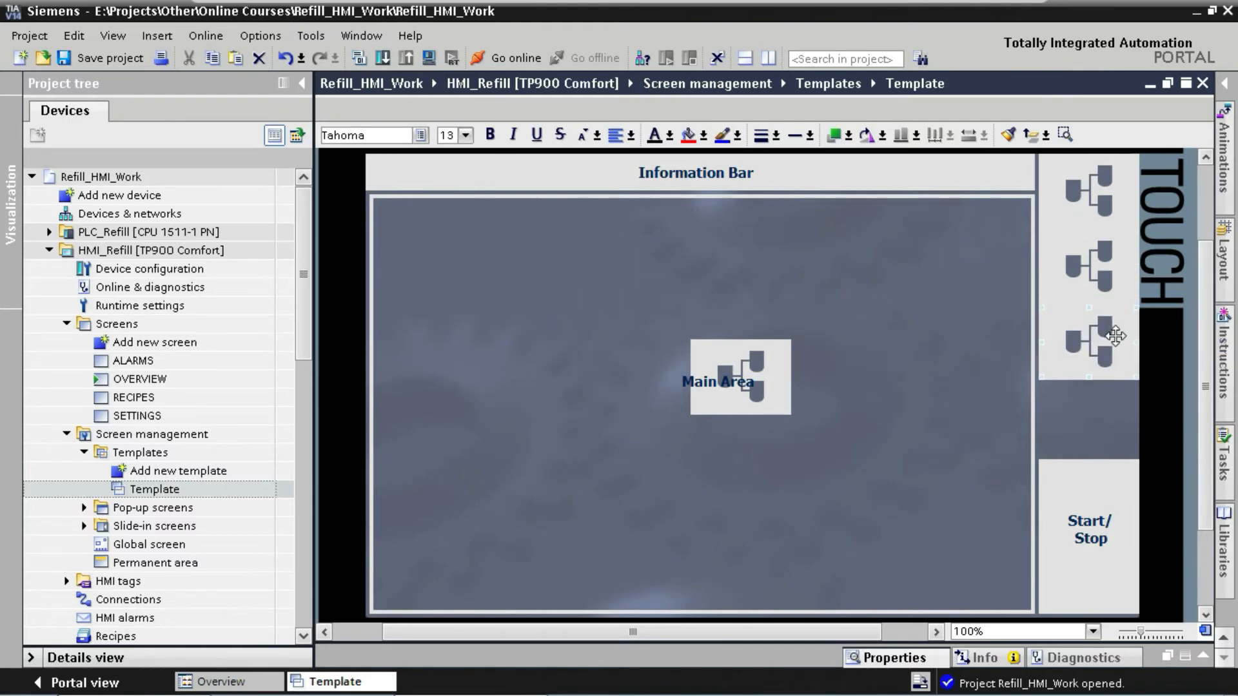
# - Place the last button copy between the third button and the Start/Stop area, flush against the button above
pyautogui.moveTo(774, 346); pyautogui.dragTo(1126, 389)
pyautogui.press('Up')
pyautogui.press('Up')
pyautogui.press('Up')
pyautogui.press('Up')
pyautogui.press('Up')
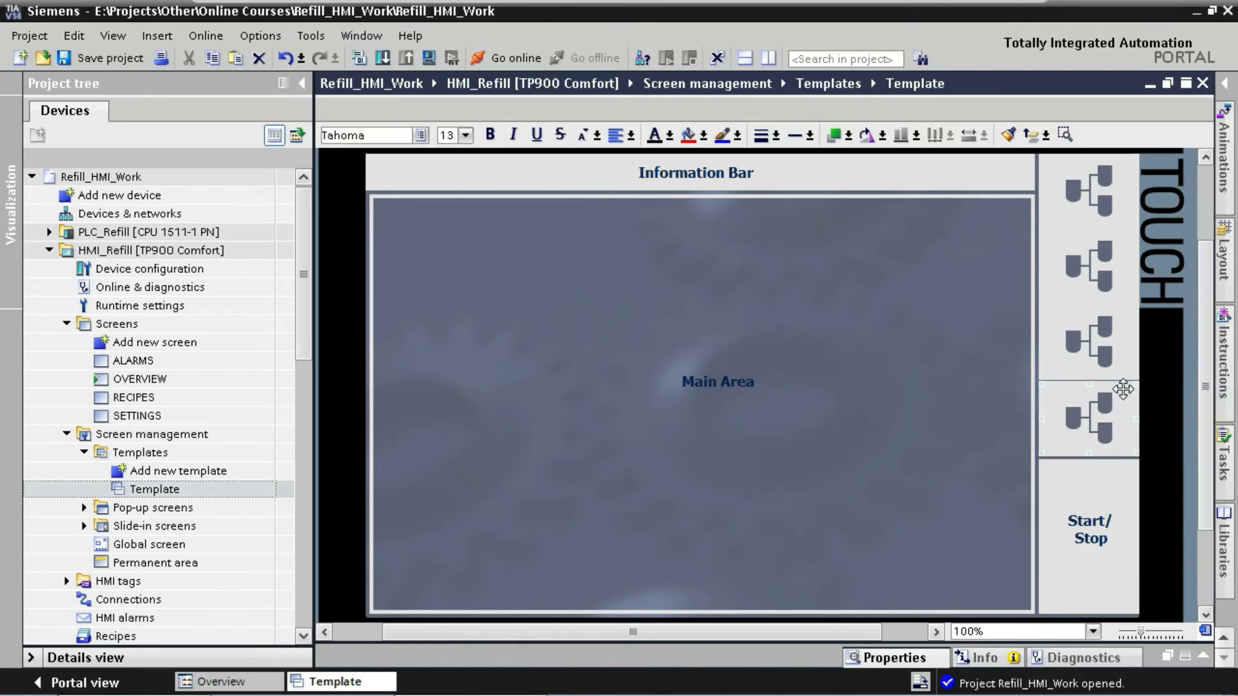
pyautogui.press('Up')
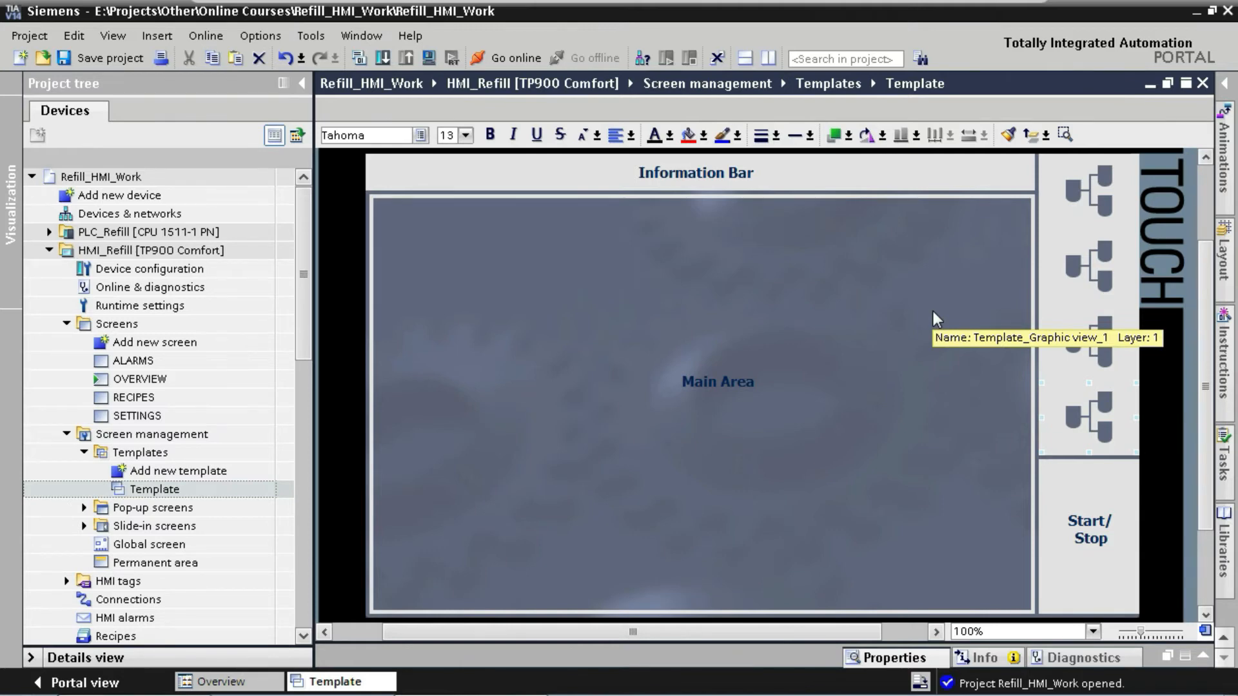
# - Set the second navigation button's graphic list to GraphList_Btn_Template_Alarms
pyautogui.doubleClick(1070, 276)
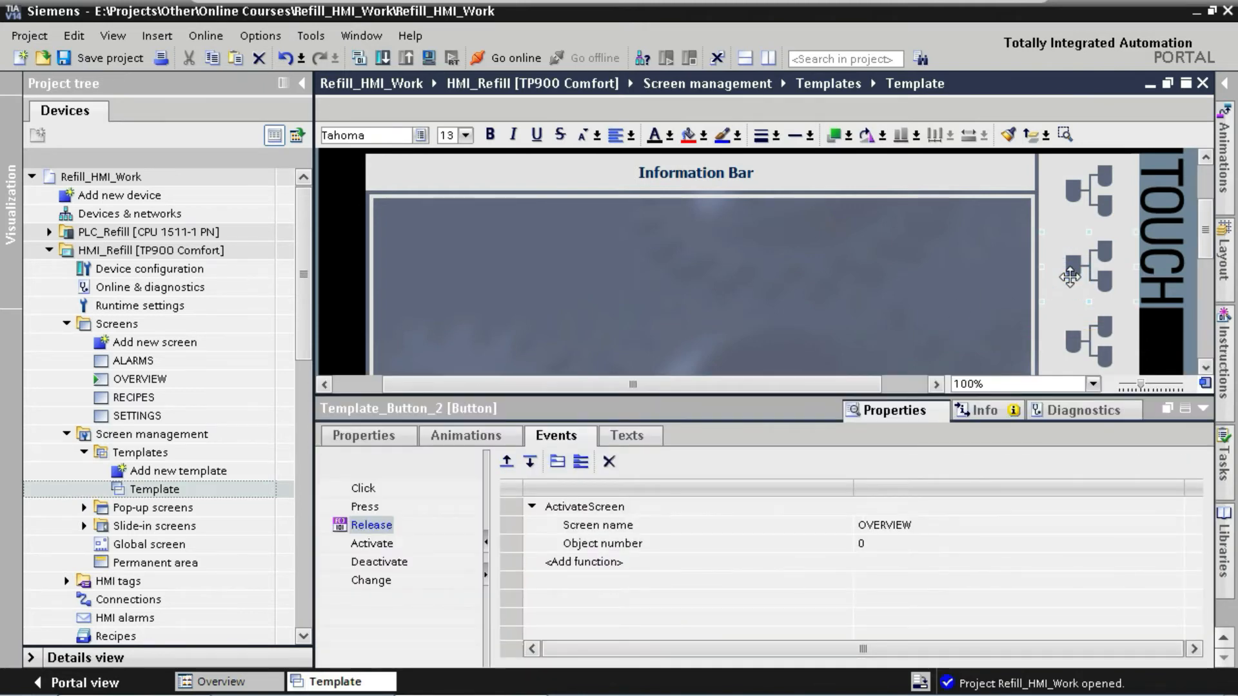
pyautogui.click(389, 435)
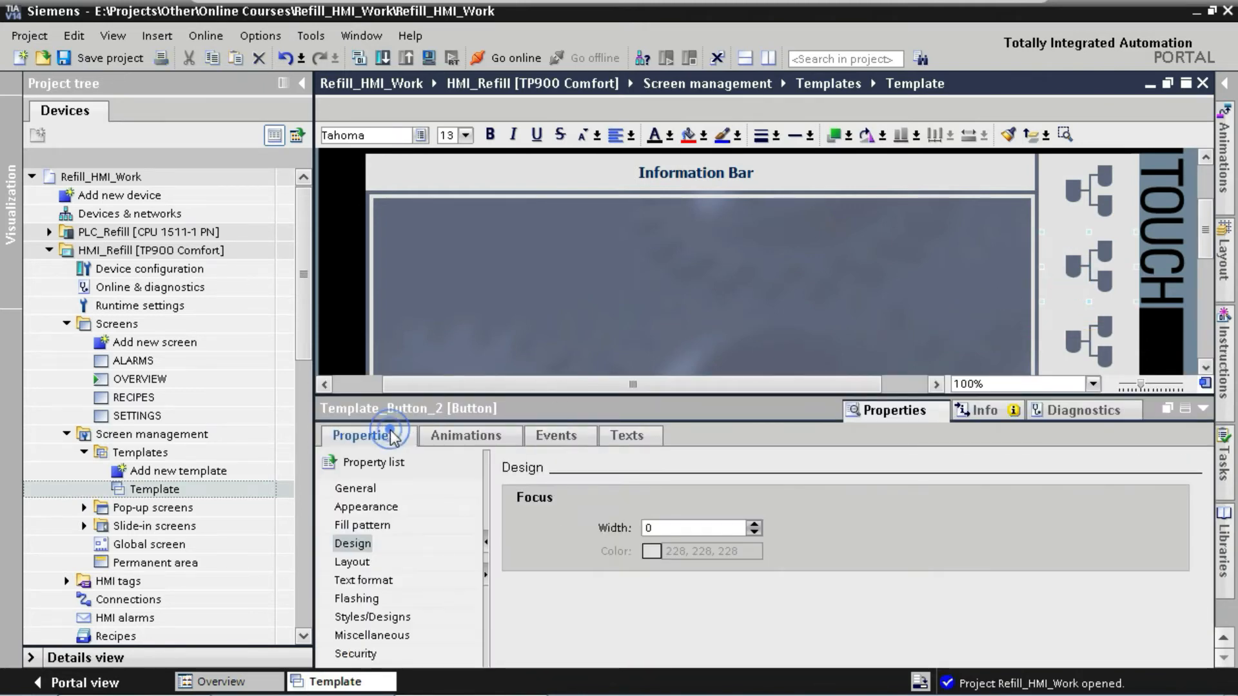
pyautogui.click(356, 489)
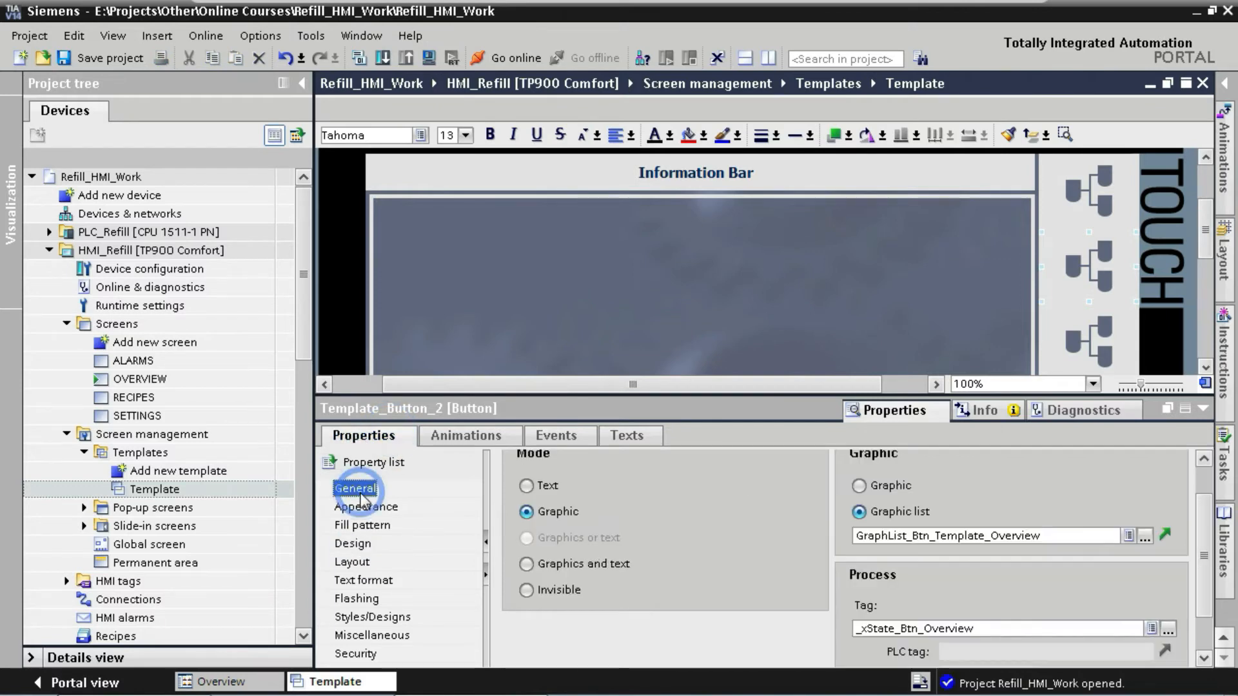
pyautogui.moveTo(992, 535); pyautogui.dragTo(1114, 534)
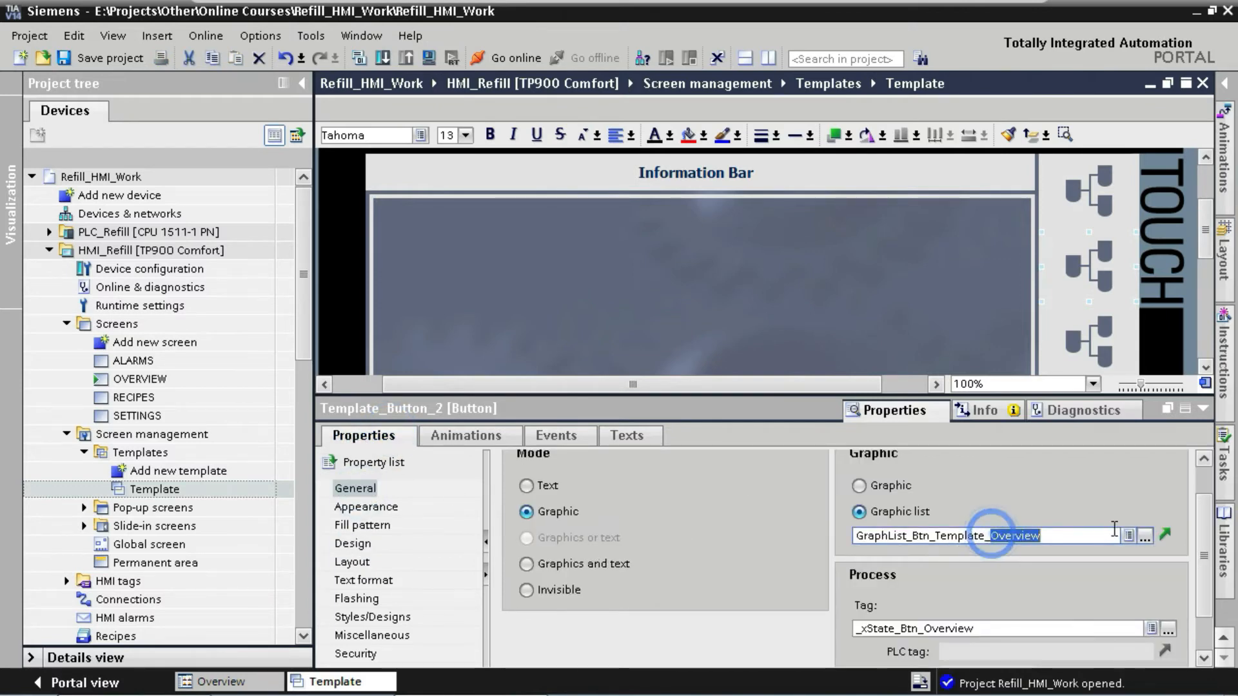
pyautogui.write('al')
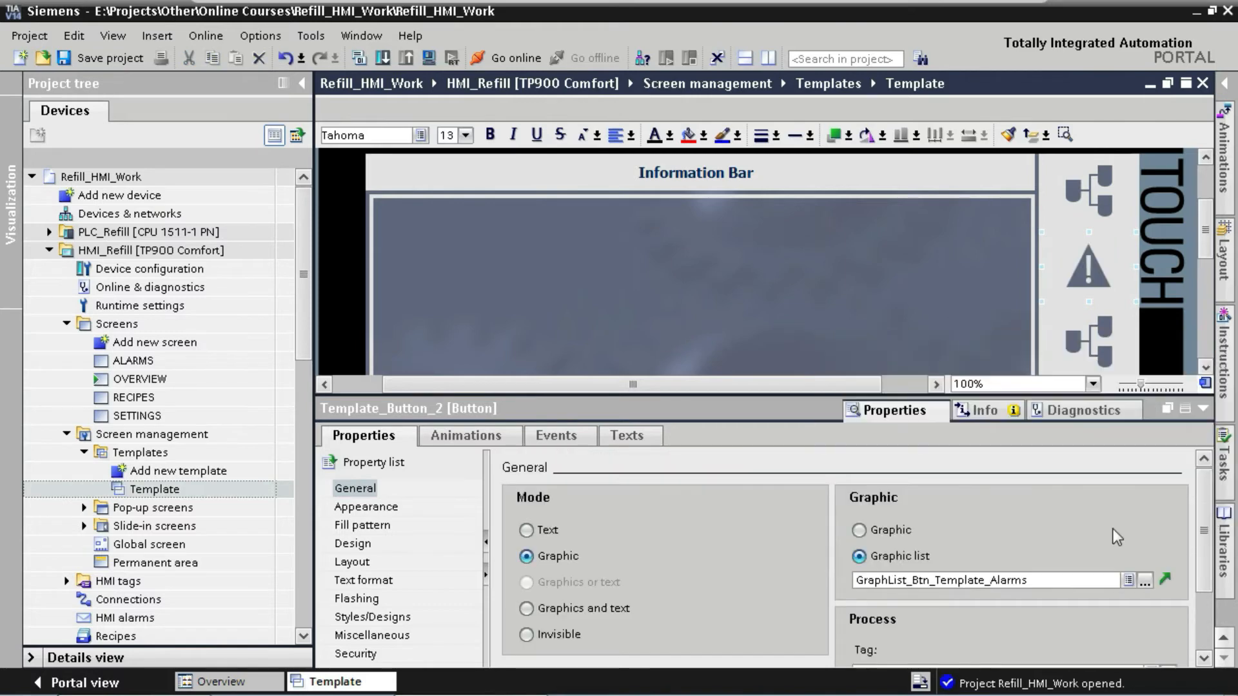
pyautogui.press('Return')
# - Assign the process tag _xState_Btn_Alarm to the second navigation button
pyautogui.scroll(-1, 1163, 607)
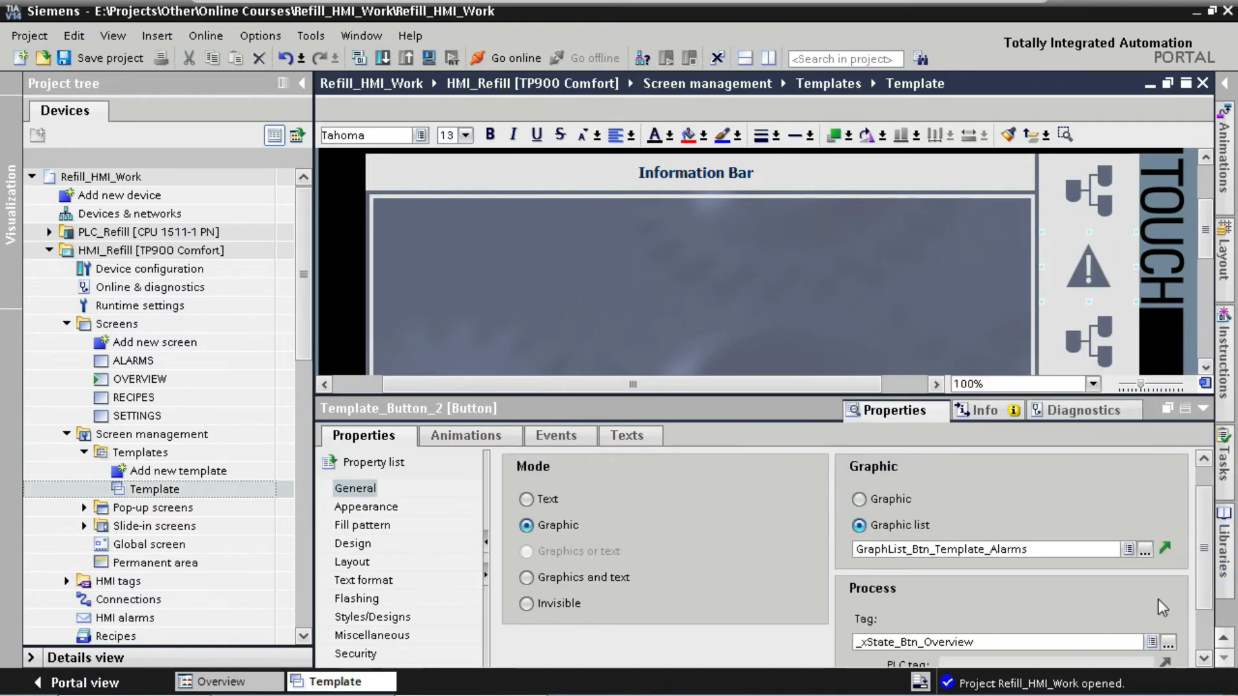
pyautogui.click(926, 640)
pyautogui.moveTo(975, 642); pyautogui.dragTo(908, 642)
pyautogui.write('al')
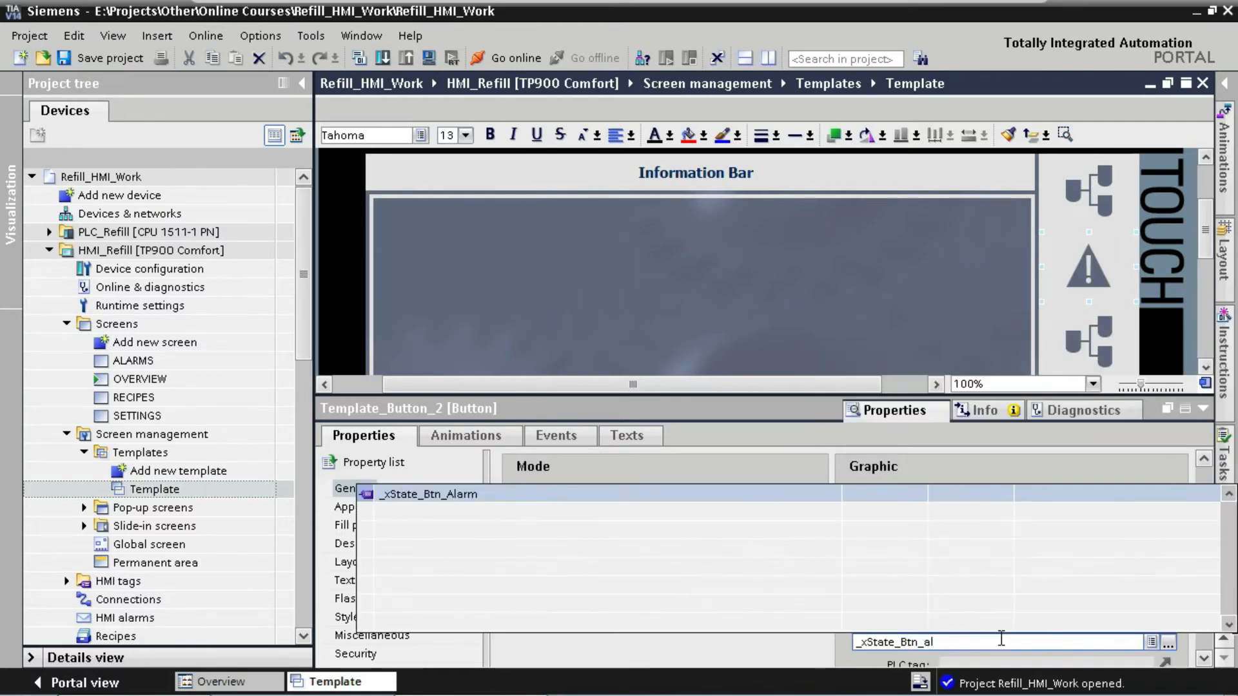
pyautogui.press('Return')
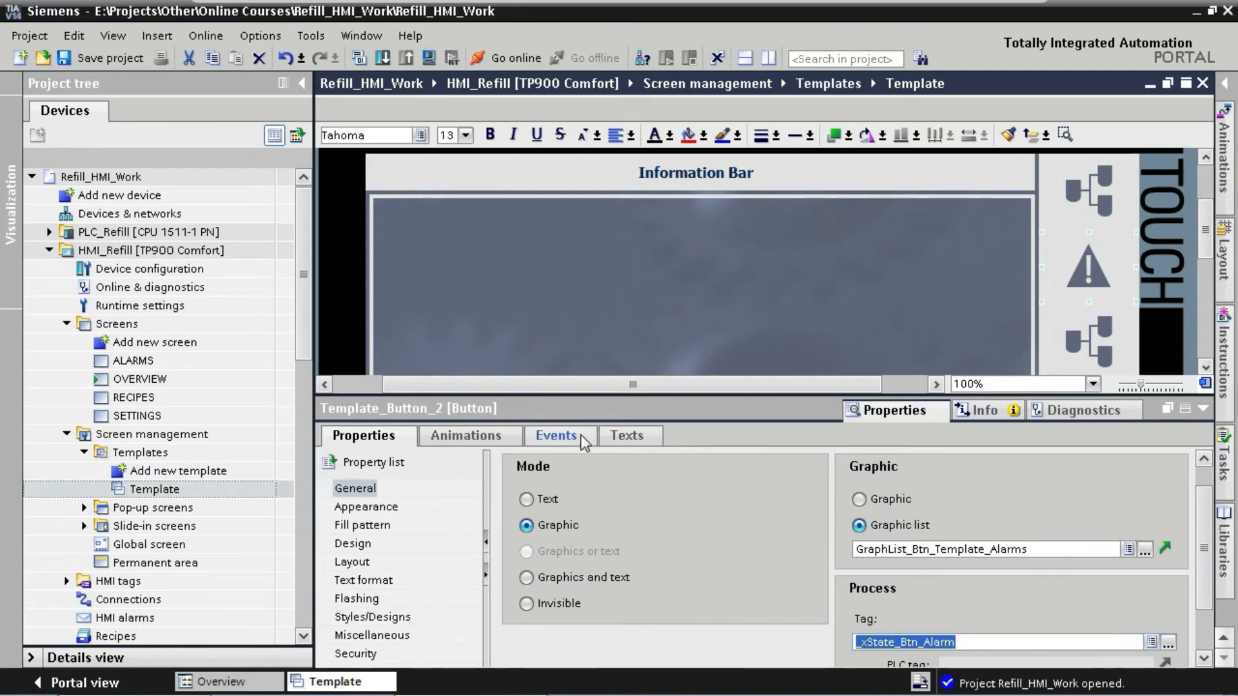
# - Set the screen name of the alarms button's Release function ActivateScreen to ALARMS
pyautogui.click(556, 436)
pyautogui.click(932, 526)
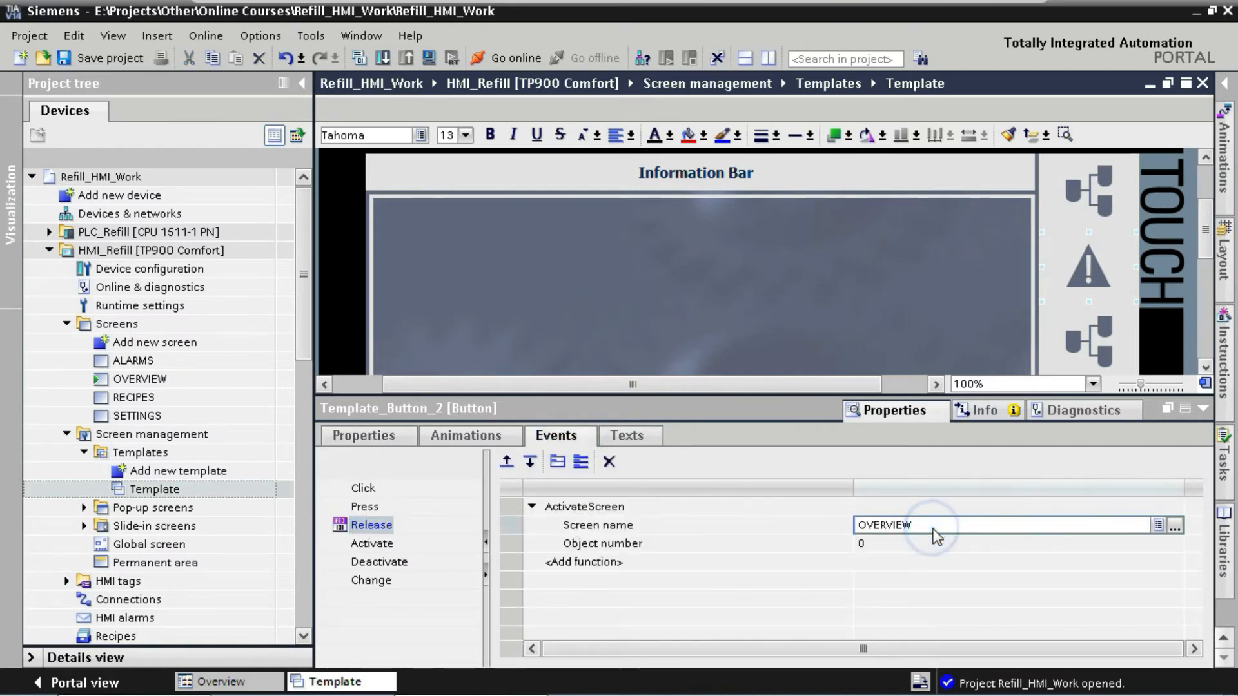
pyautogui.write('al')
pyautogui.press('Return')
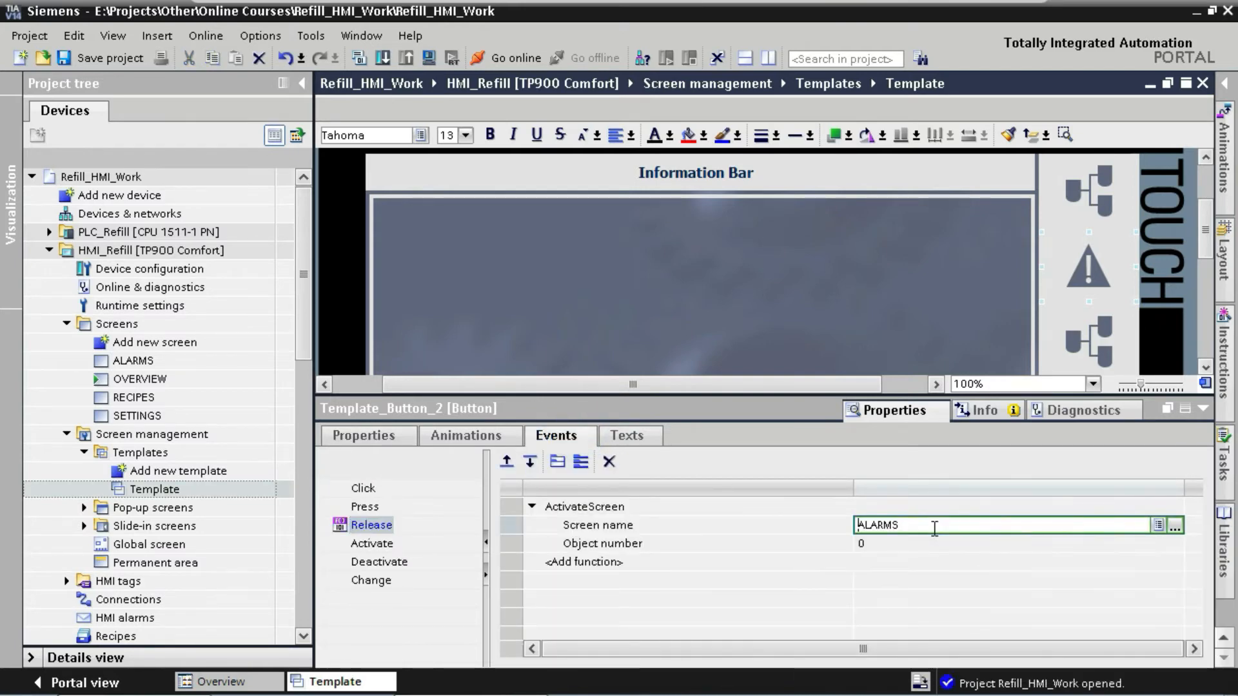
# - Set the third navigation button's graphic list to GraphList_Btn_Template_Recipes
pyautogui.click(1072, 331)
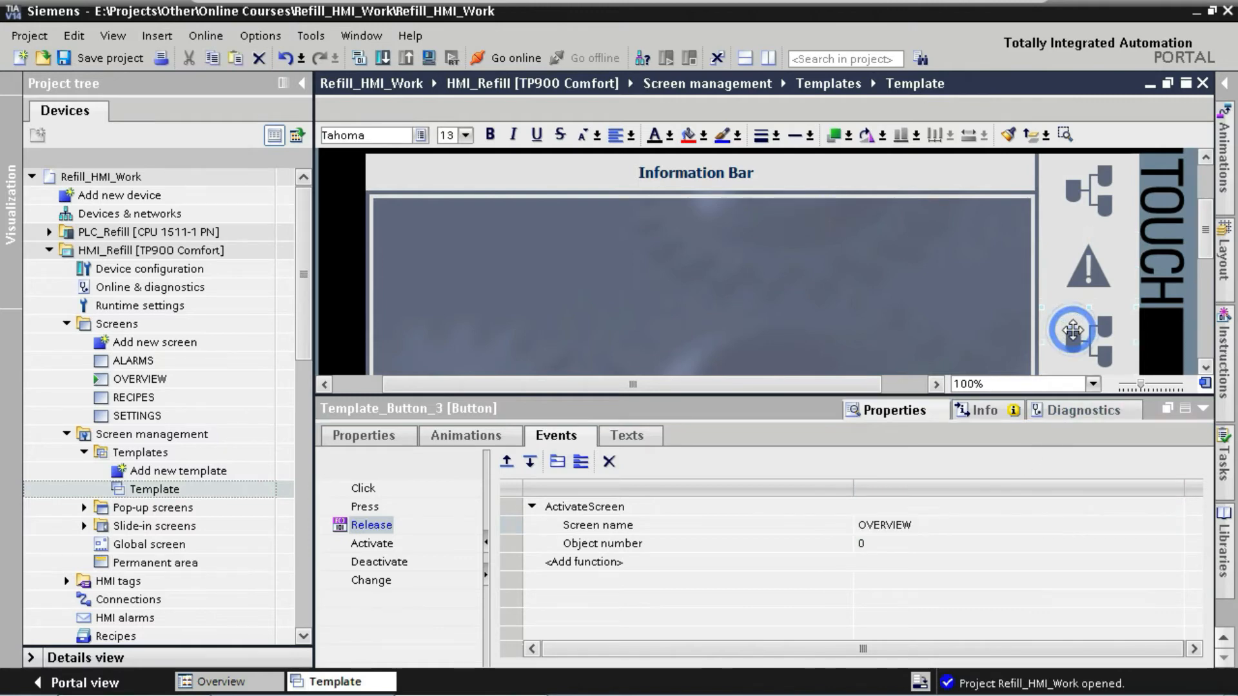
pyautogui.click(370, 437)
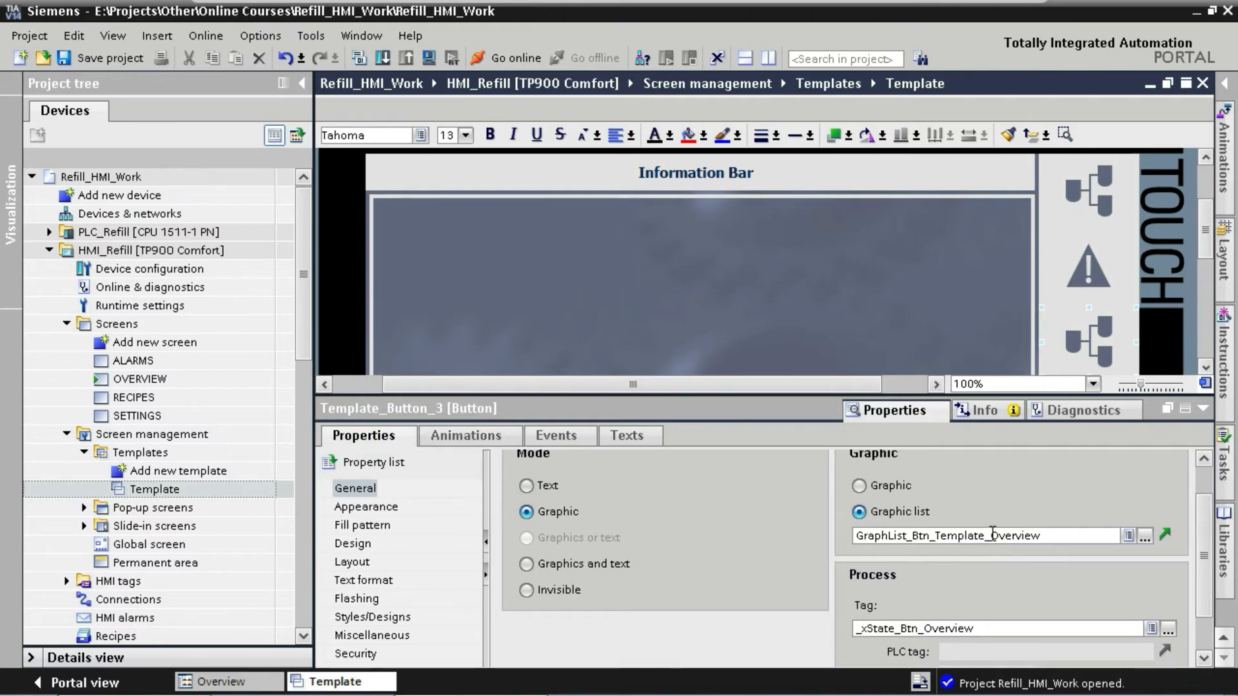
pyautogui.moveTo(992, 535); pyautogui.dragTo(1192, 549)
pyautogui.write('re')
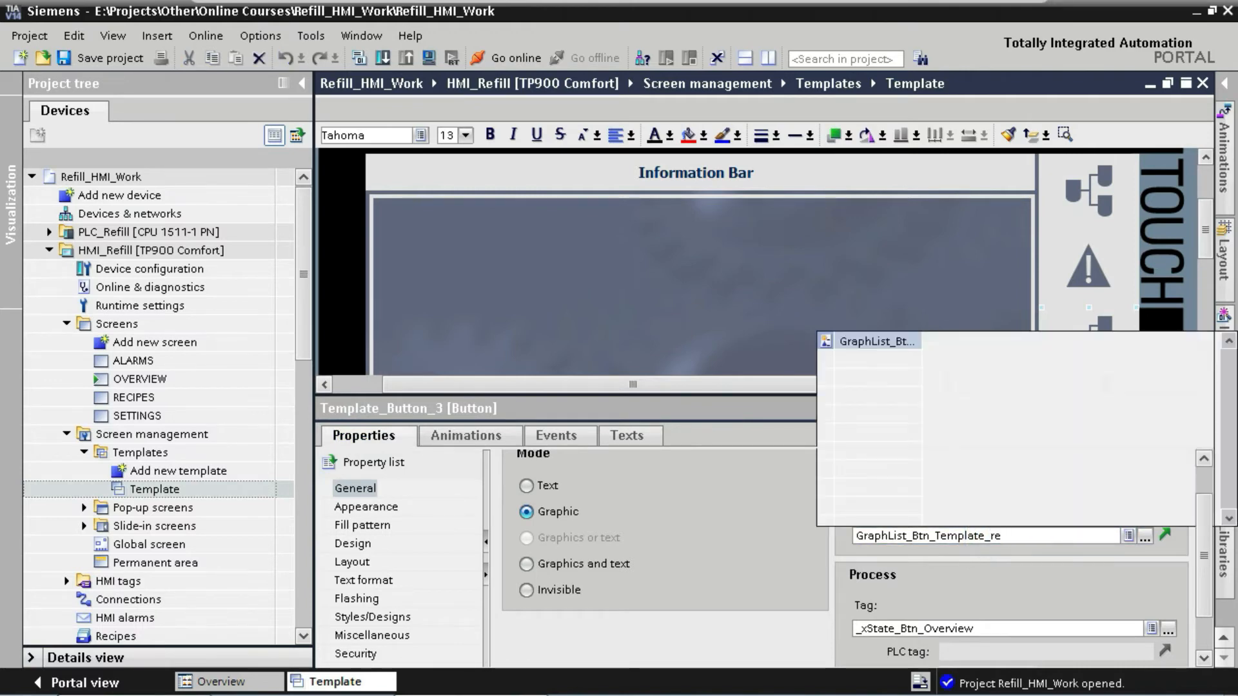
pyautogui.press('Return')
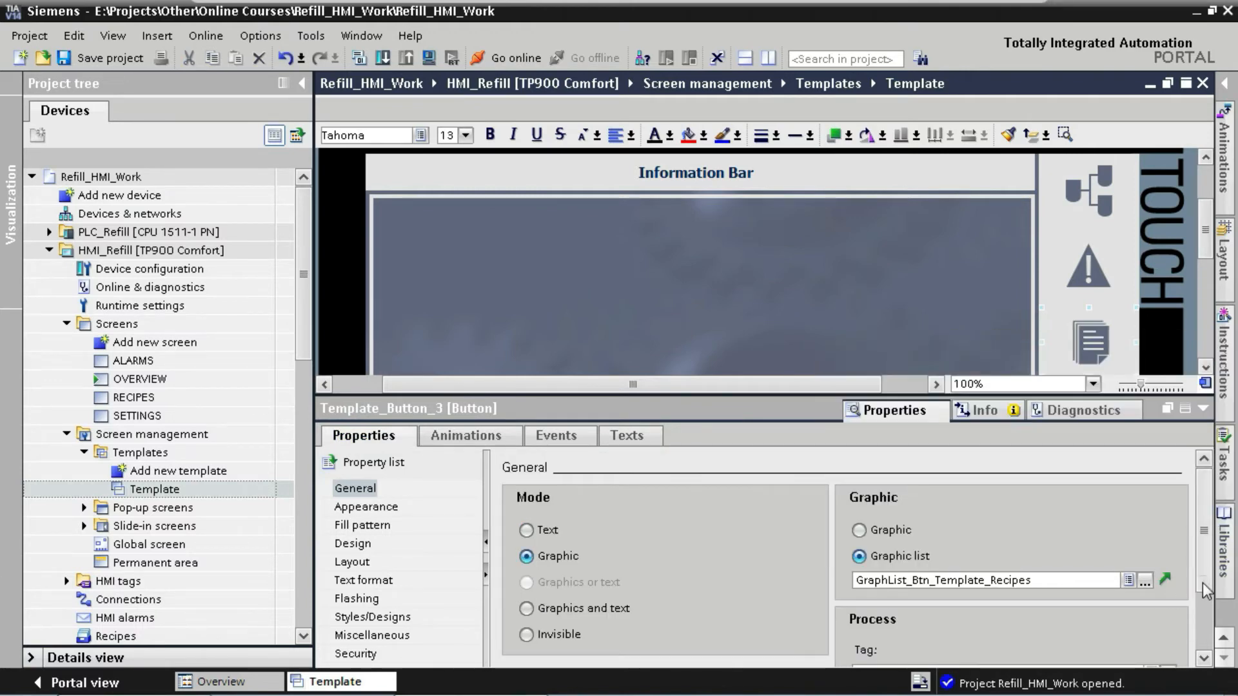
# - Assign the process tag _xState_Btn_Recipe to the third navigation button
pyautogui.moveTo(1204, 584); pyautogui.dragTo(1208, 603)
pyautogui.moveTo(927, 640); pyautogui.dragTo(1034, 644)
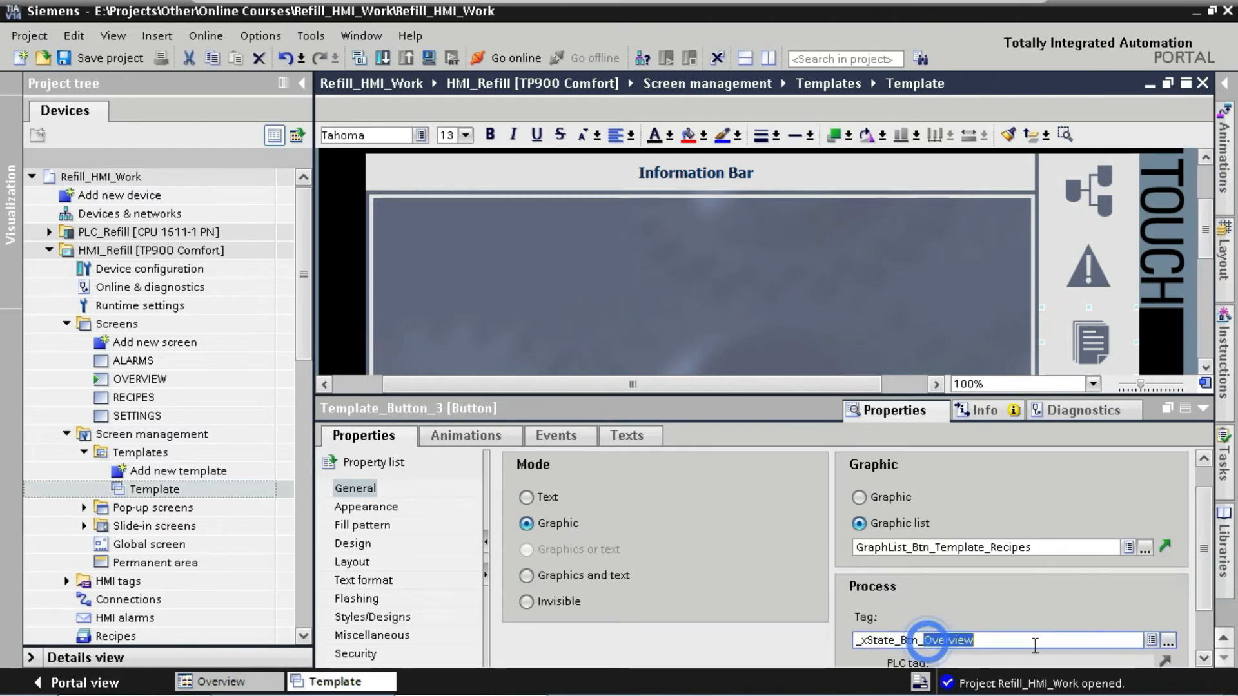
pyautogui.write('re')
pyautogui.press('Return')
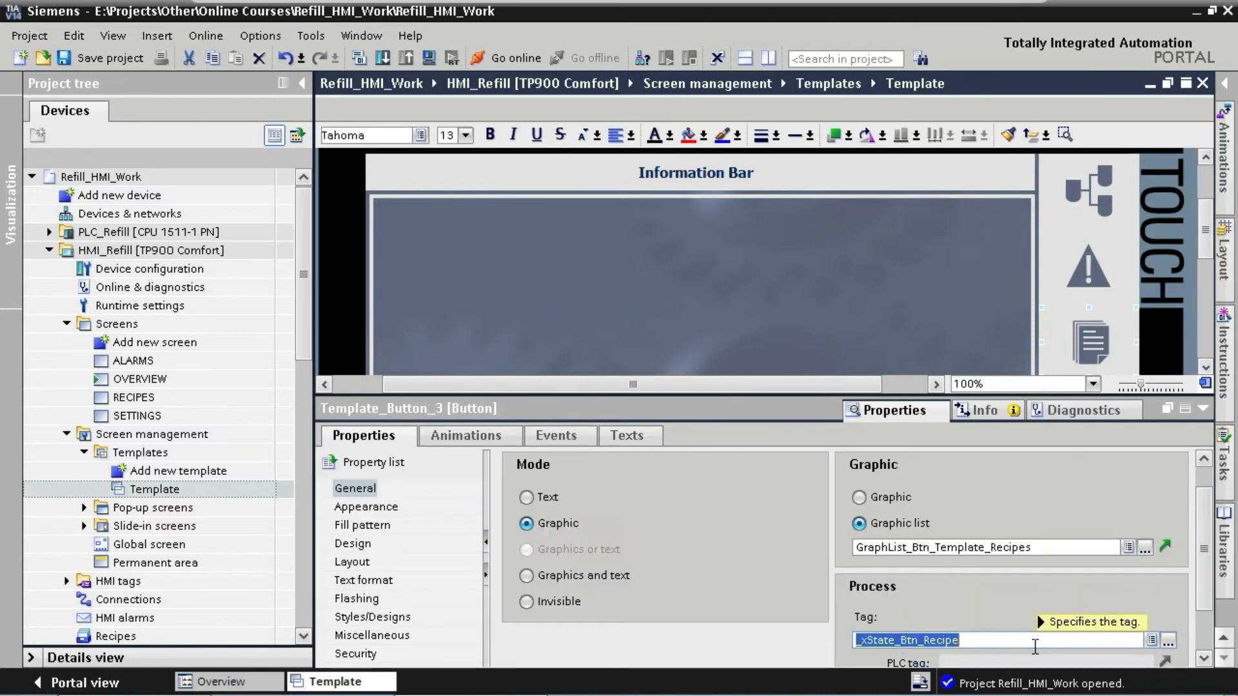
# - Set the screen name of the recipes button's Release function ActivateScreen to RECIPES
pyautogui.click(574, 436)
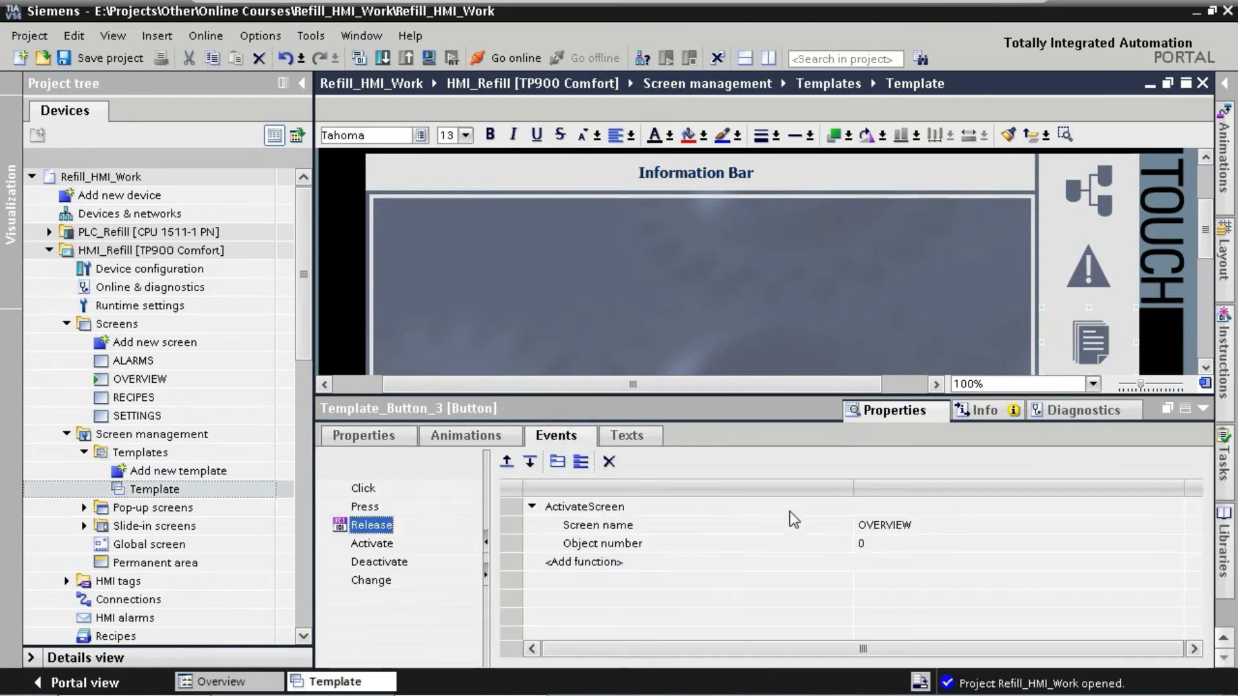
pyautogui.click(910, 527)
pyautogui.hotkey('ctrl', 'a')
pyautogui.write('r')
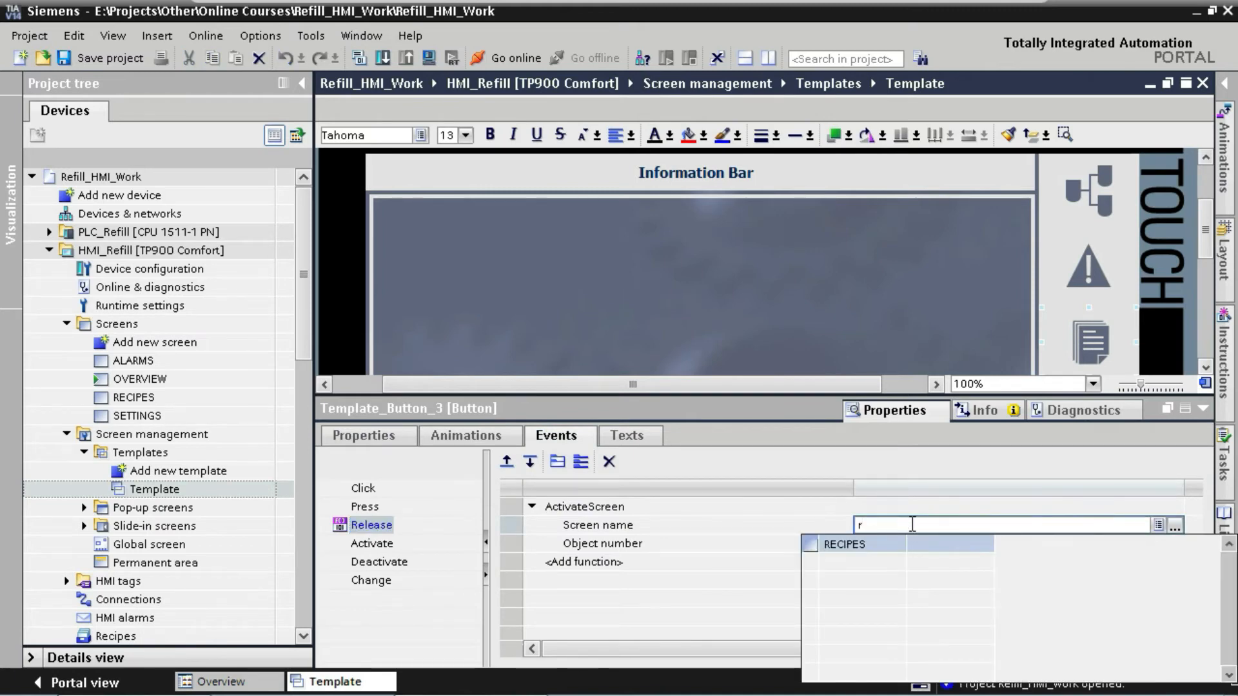
pyautogui.press('Return')
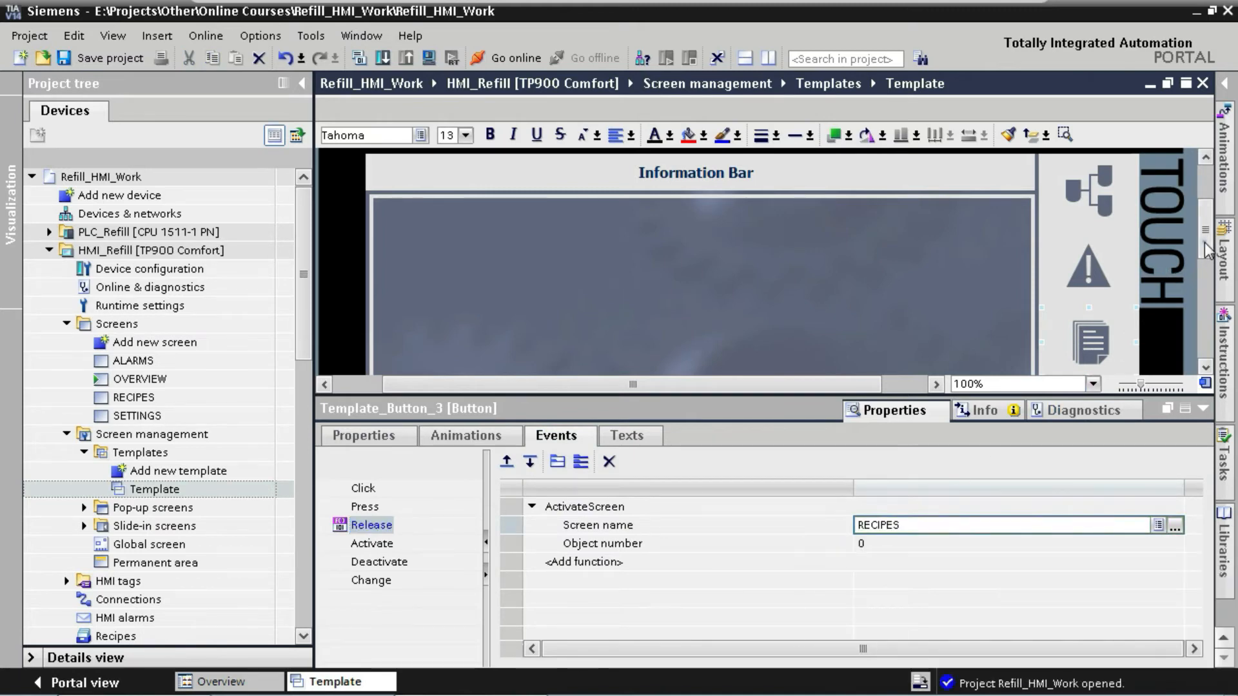
# - Set the fourth navigation button's graphic list to GraphList_Btn_Template_Settings
pyautogui.moveTo(1209, 250); pyautogui.dragTo(1211, 277)
pyautogui.click(1069, 317)
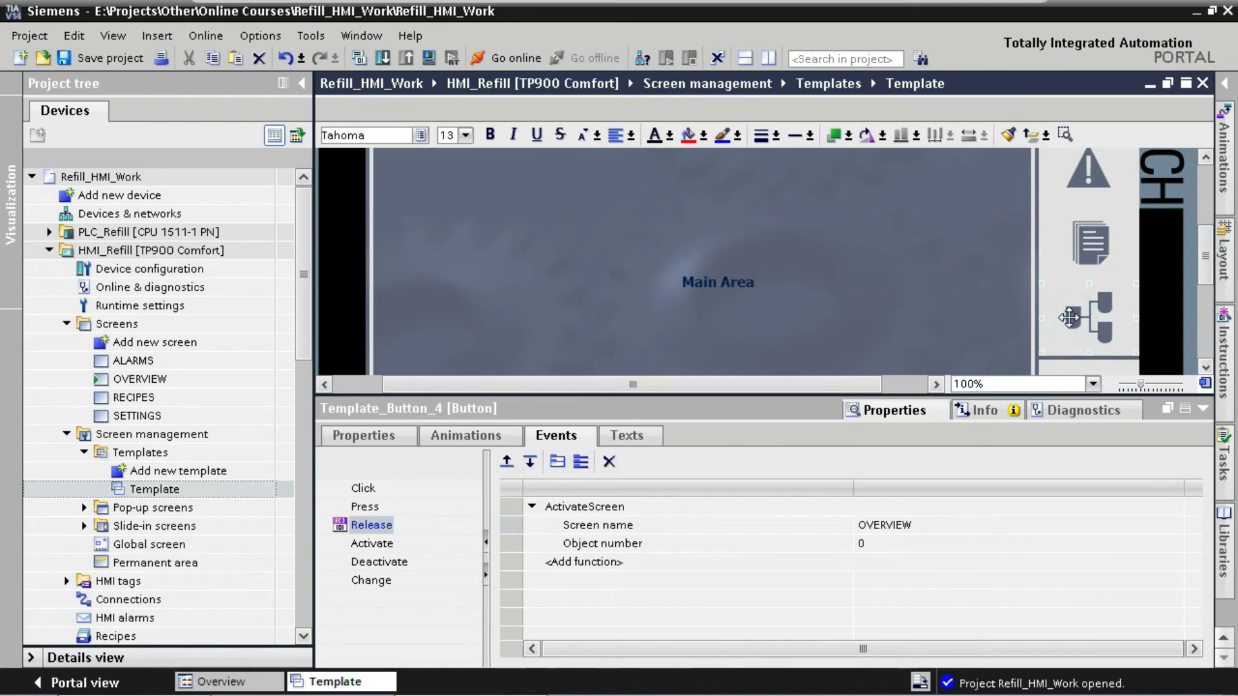
pyautogui.click(378, 438)
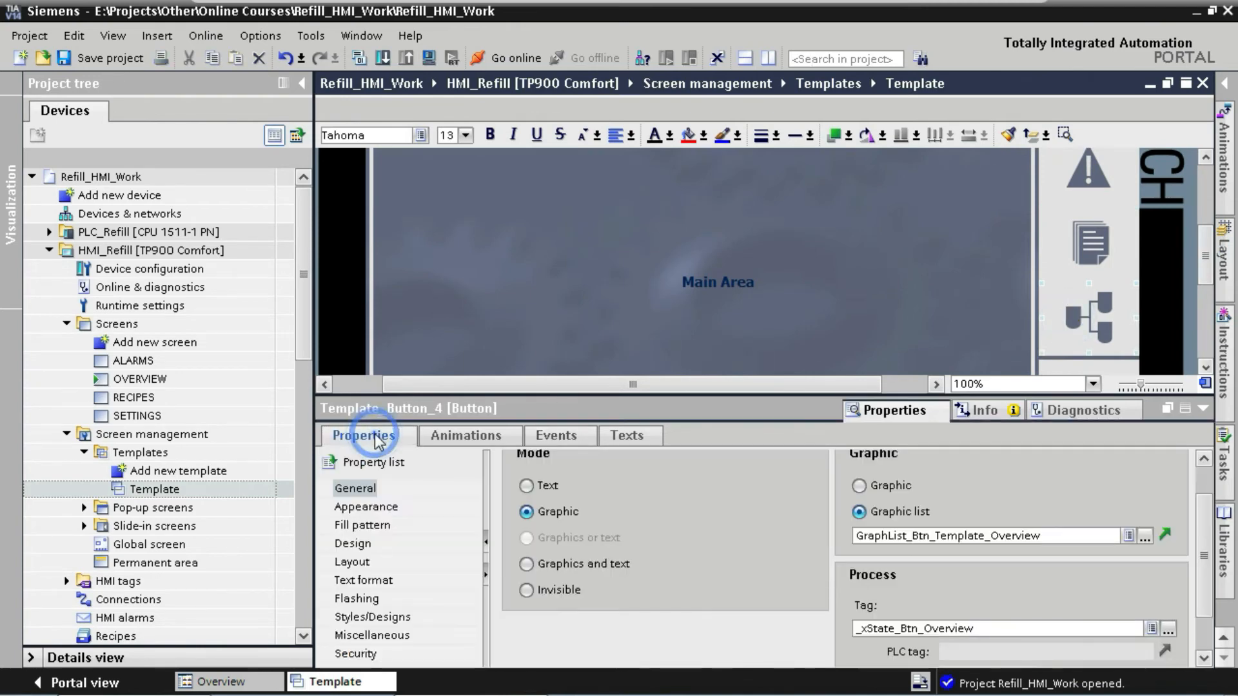
pyautogui.click(991, 535)
pyautogui.moveTo(991, 535); pyautogui.dragTo(1070, 533)
pyautogui.write('Settings')
pyautogui.press('Return')
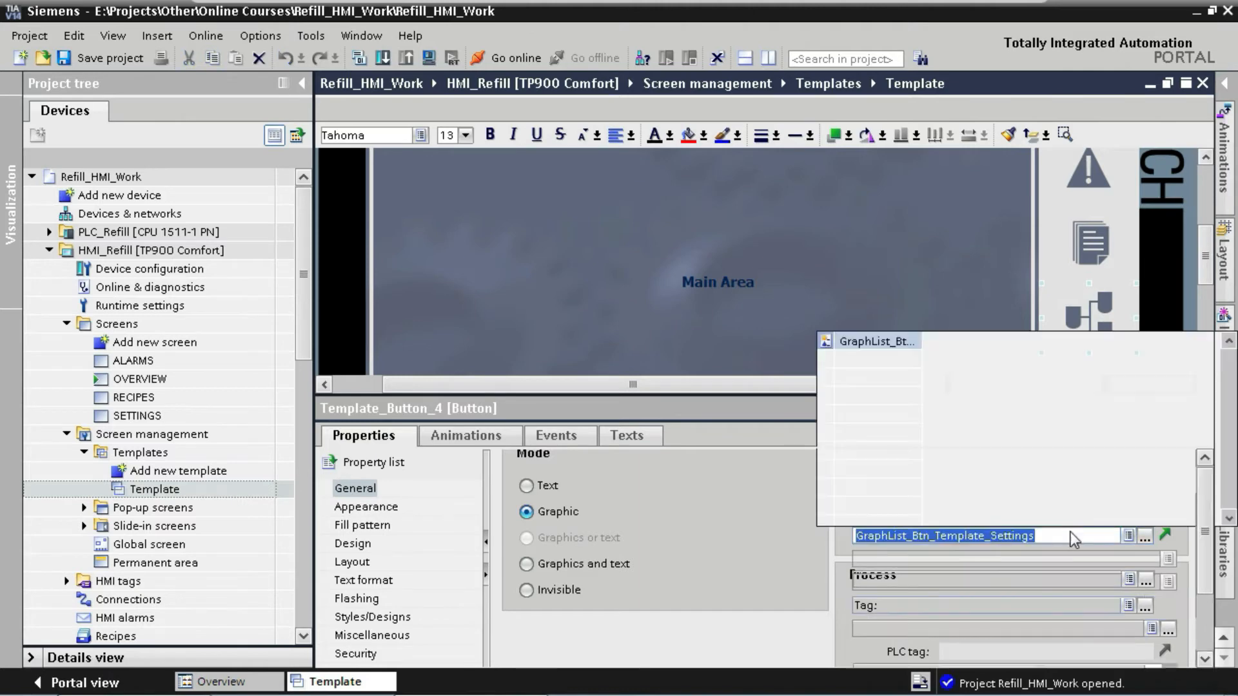
# - Assign the process tag _xState_Btn_Settings to the fourth navigation button
pyautogui.moveTo(1202, 570); pyautogui.dragTo(1203, 589)
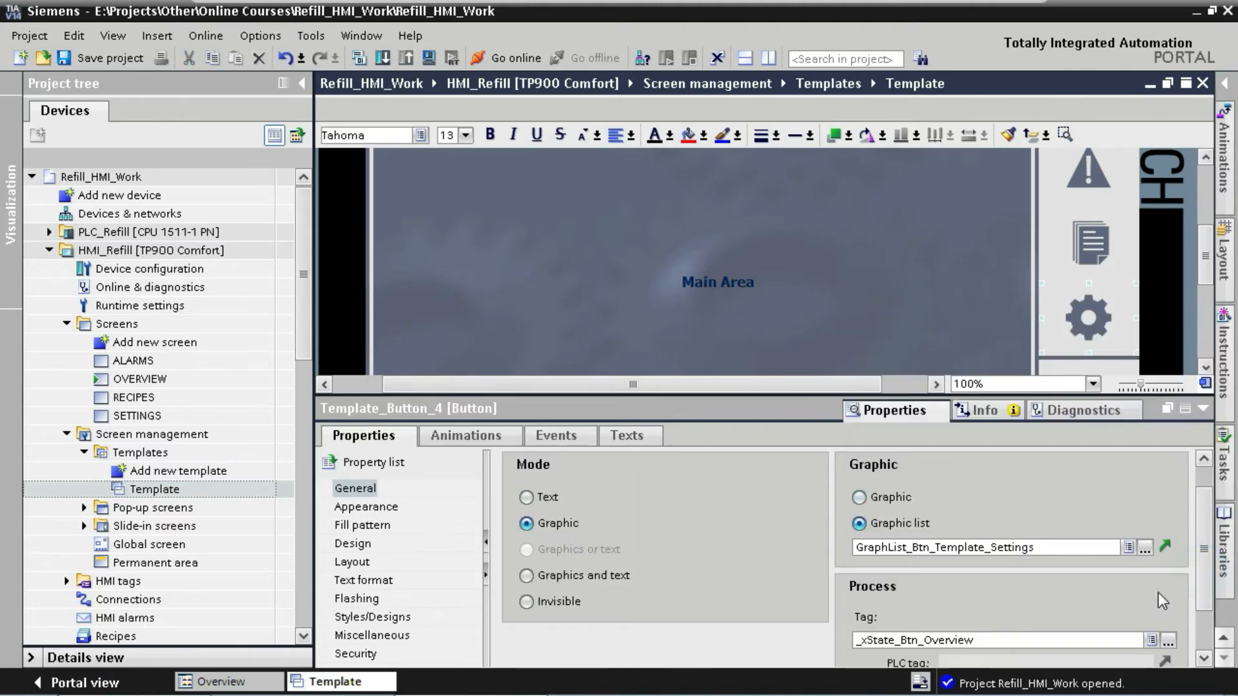
pyautogui.click(935, 640)
pyautogui.moveTo(925, 640); pyautogui.dragTo(975, 640)
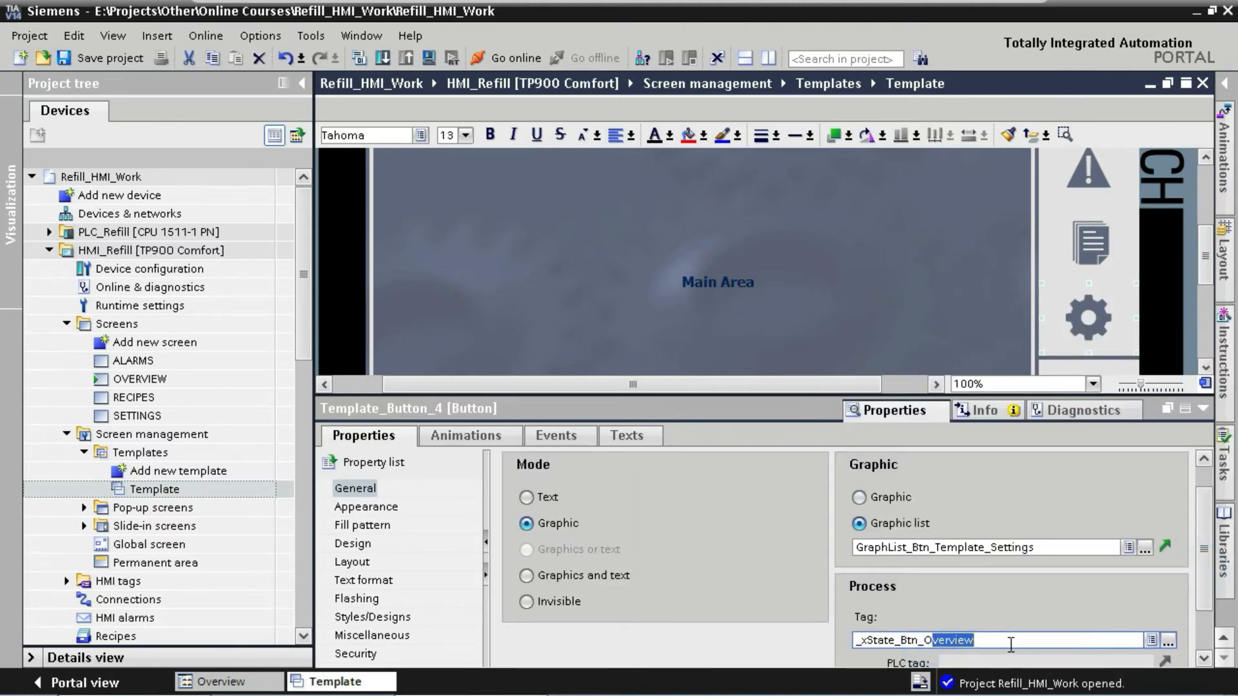
pyautogui.write('sd')
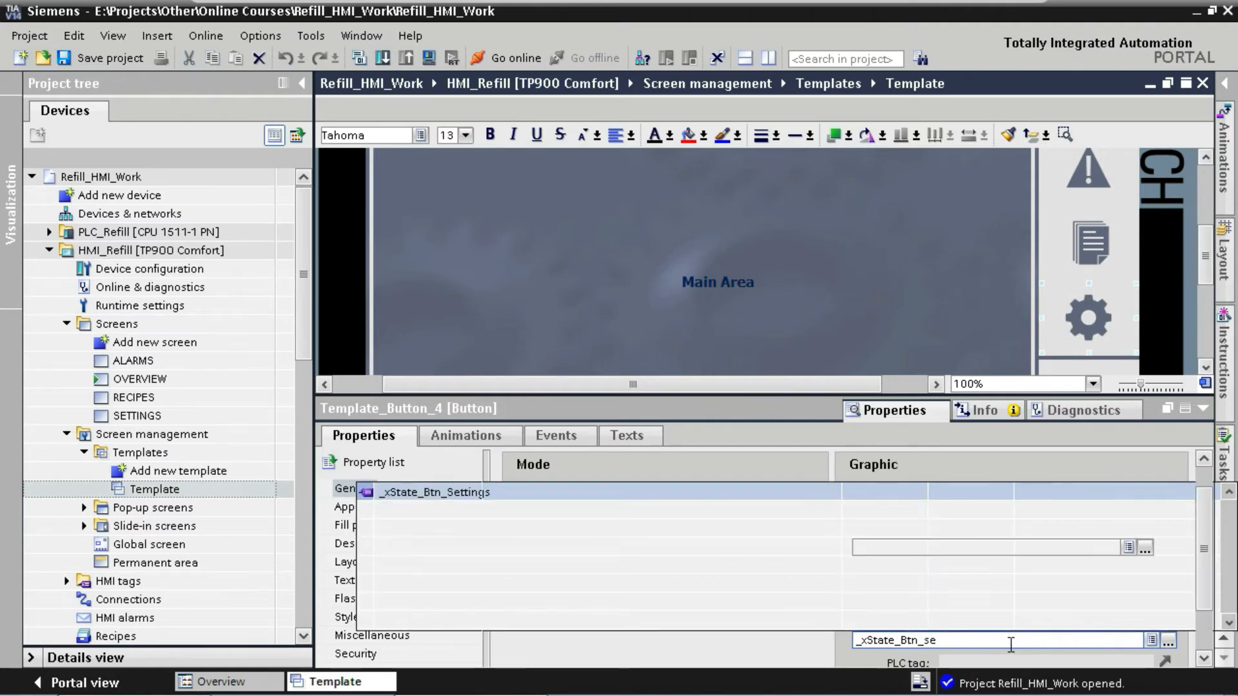
pyautogui.press('Return')
# - Set the screen name of the settings button's Release function ActivateScreen to SETTINGS
pyautogui.click(562, 438)
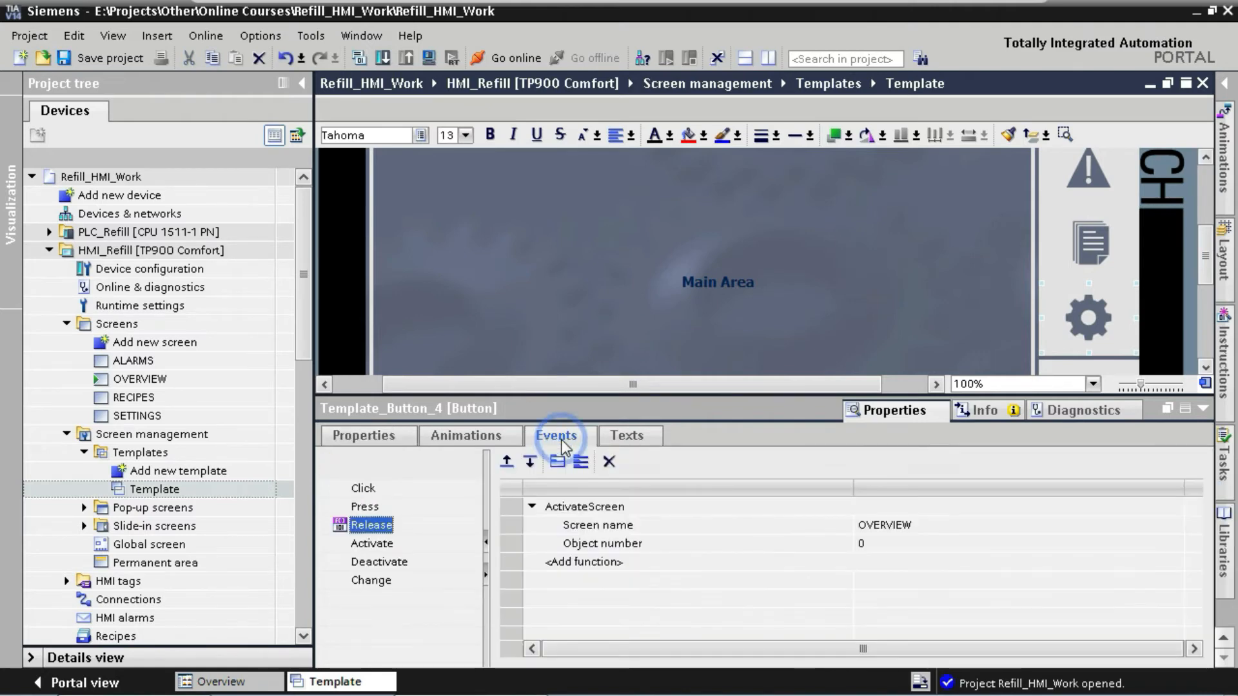
pyautogui.click(914, 526)
pyautogui.hotkey('ctrl', 'a')
pyautogui.press('BackSpace')
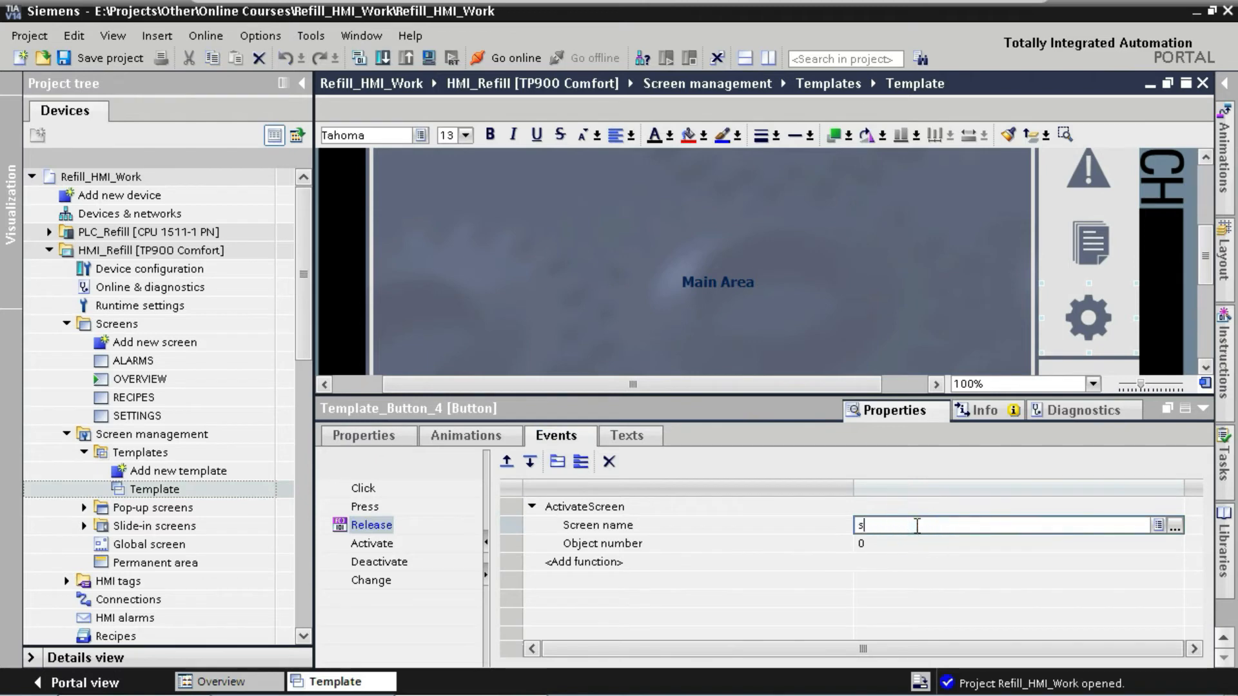
pyautogui.write('S')
pyautogui.press('Return')
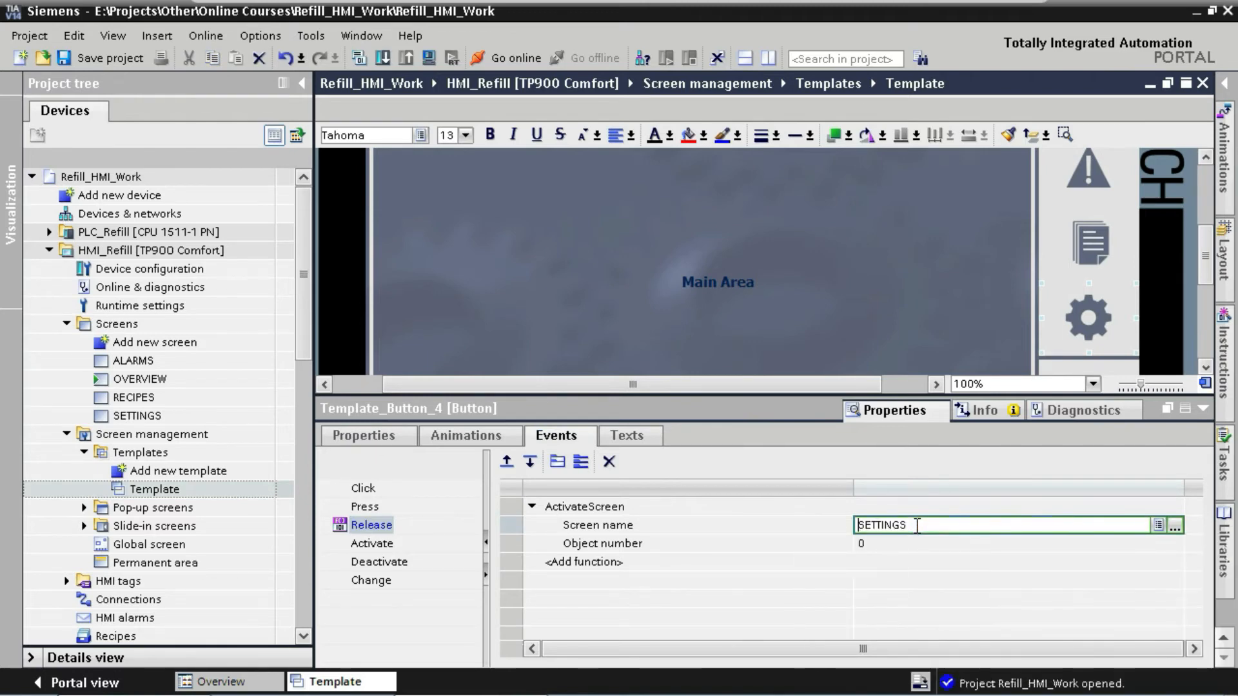
pyautogui.click(1203, 409)
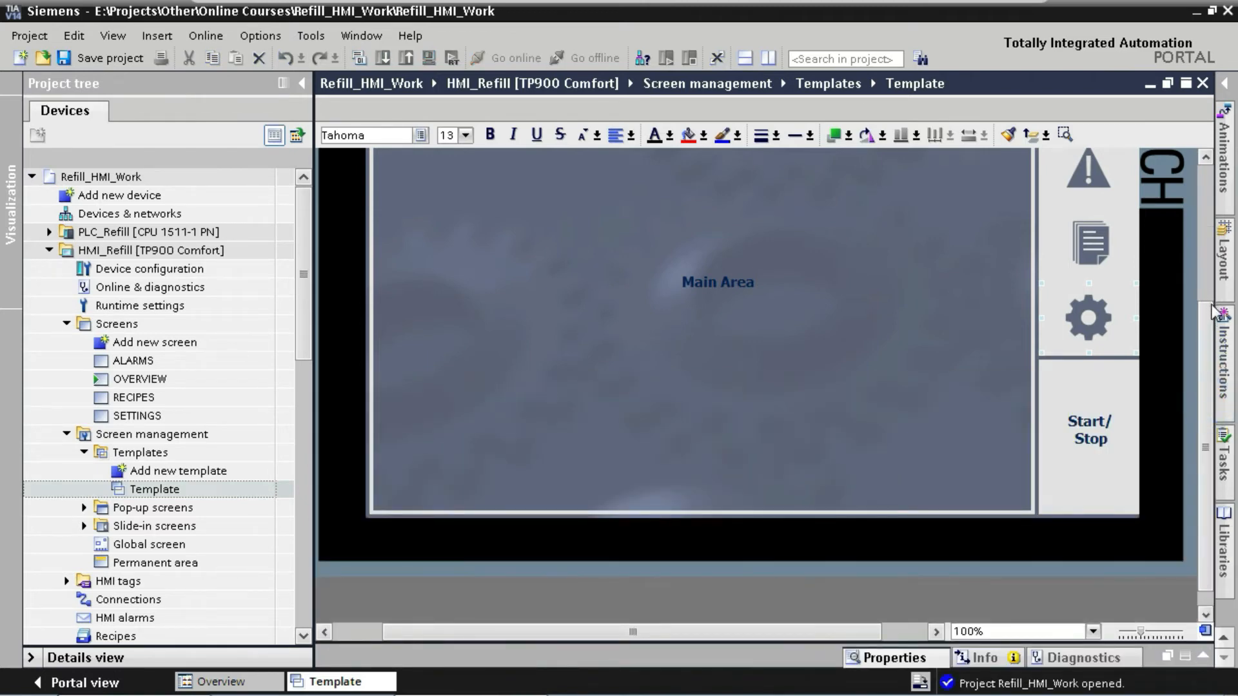
pyautogui.moveTo(1209, 328); pyautogui.dragTo(1221, 276)
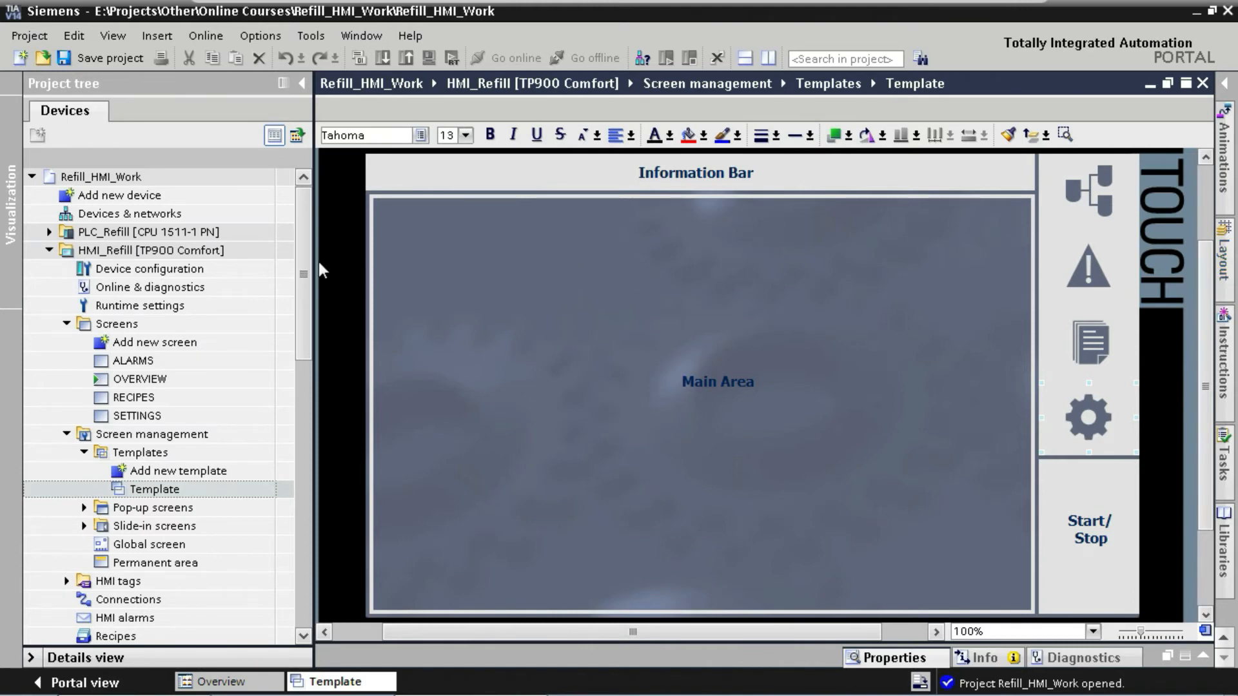
# - Simulate the HMI_Refill panel and test switching screens with the alarms, recipes, settings and overview navigation buttons
pyautogui.click(241, 253)
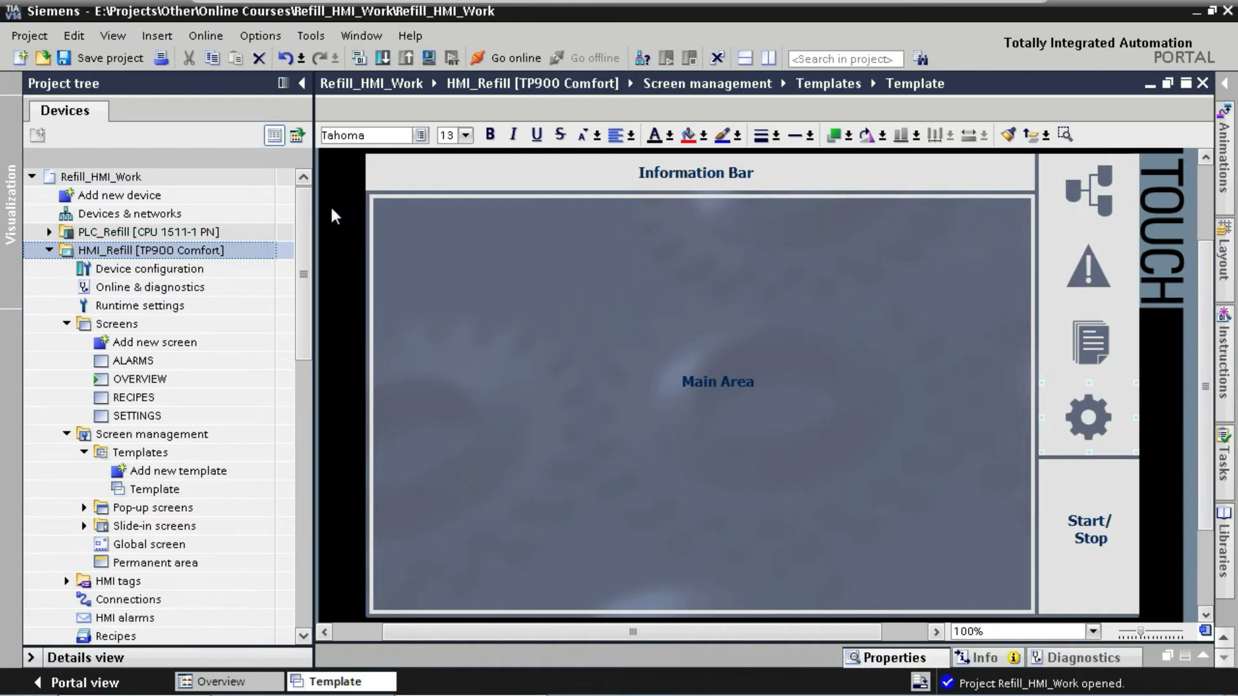
pyautogui.click(428, 58)
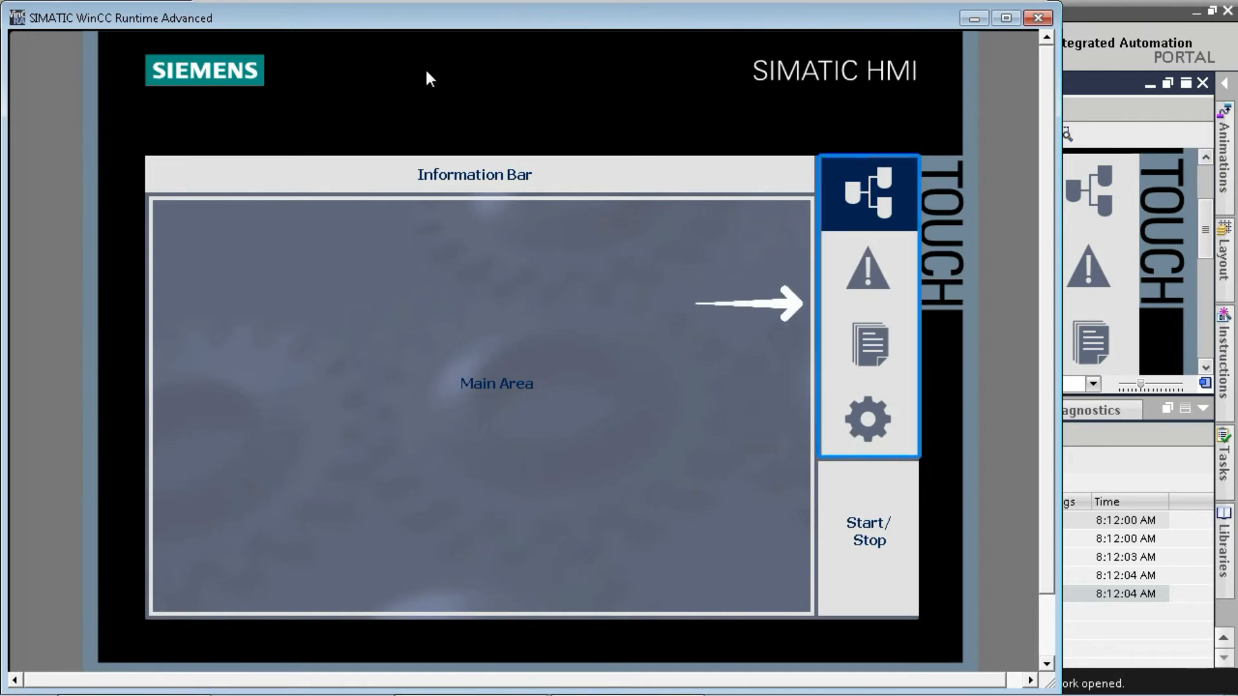
pyautogui.click(841, 256)
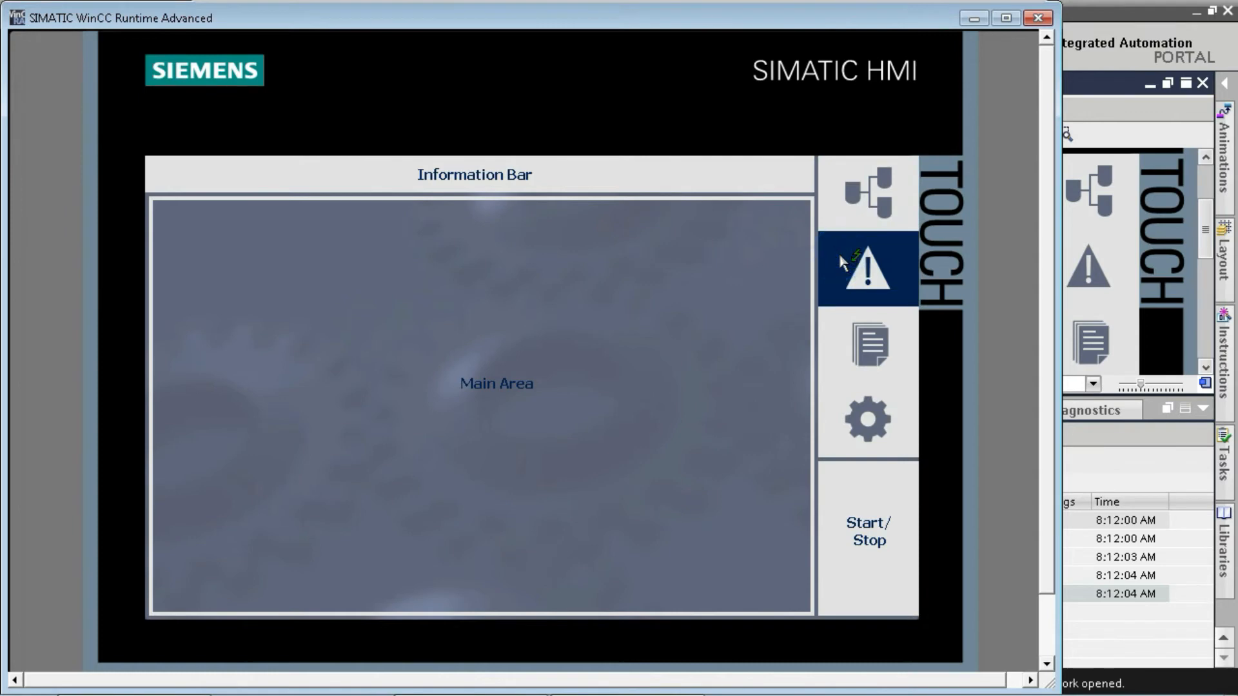
pyautogui.click(849, 345)
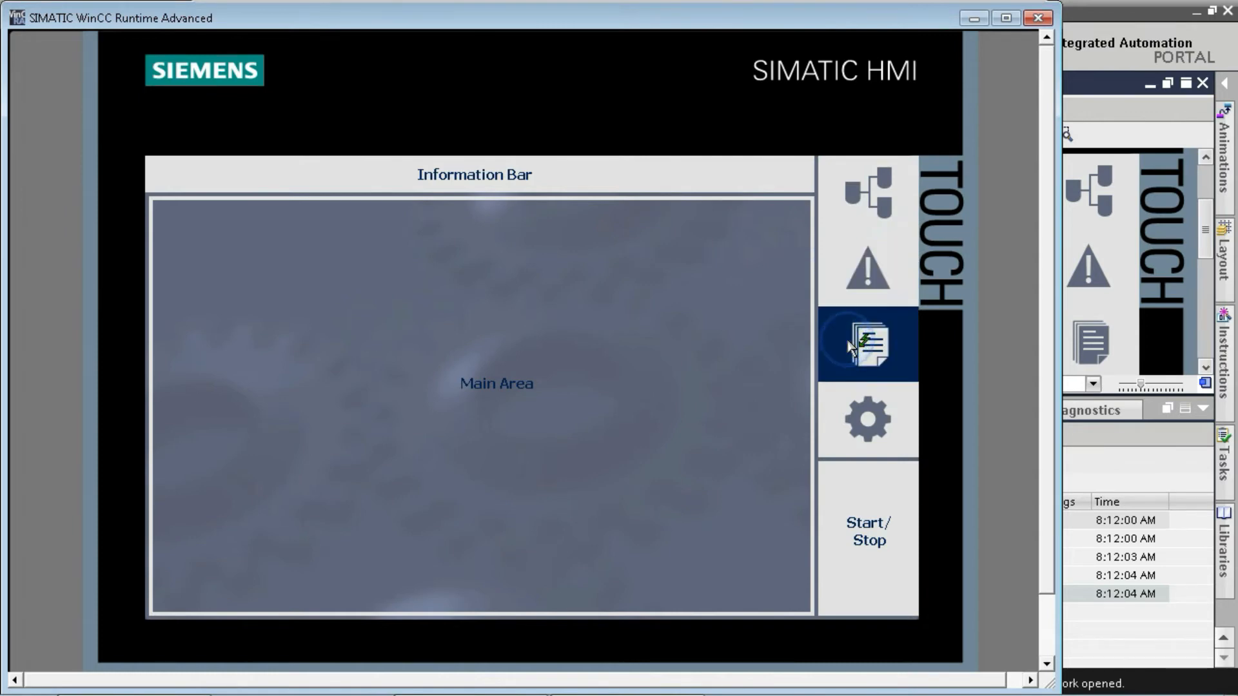
pyautogui.click(828, 416)
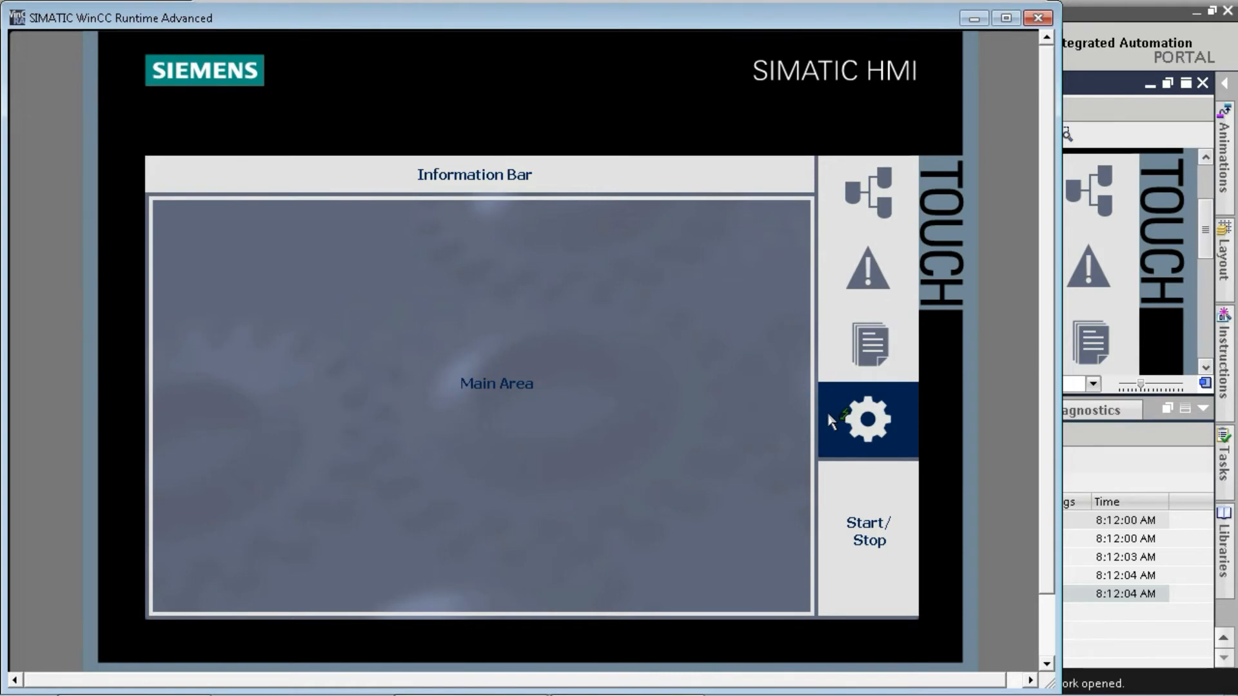
pyautogui.click(834, 356)
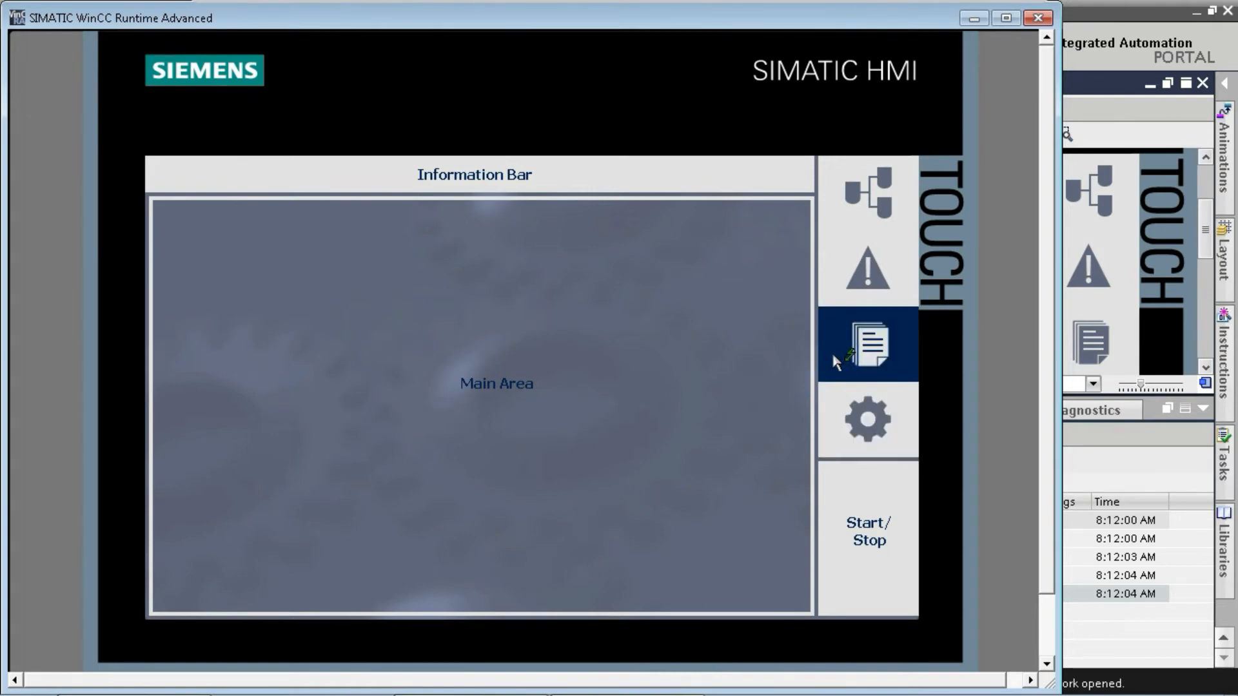
pyautogui.click(830, 265)
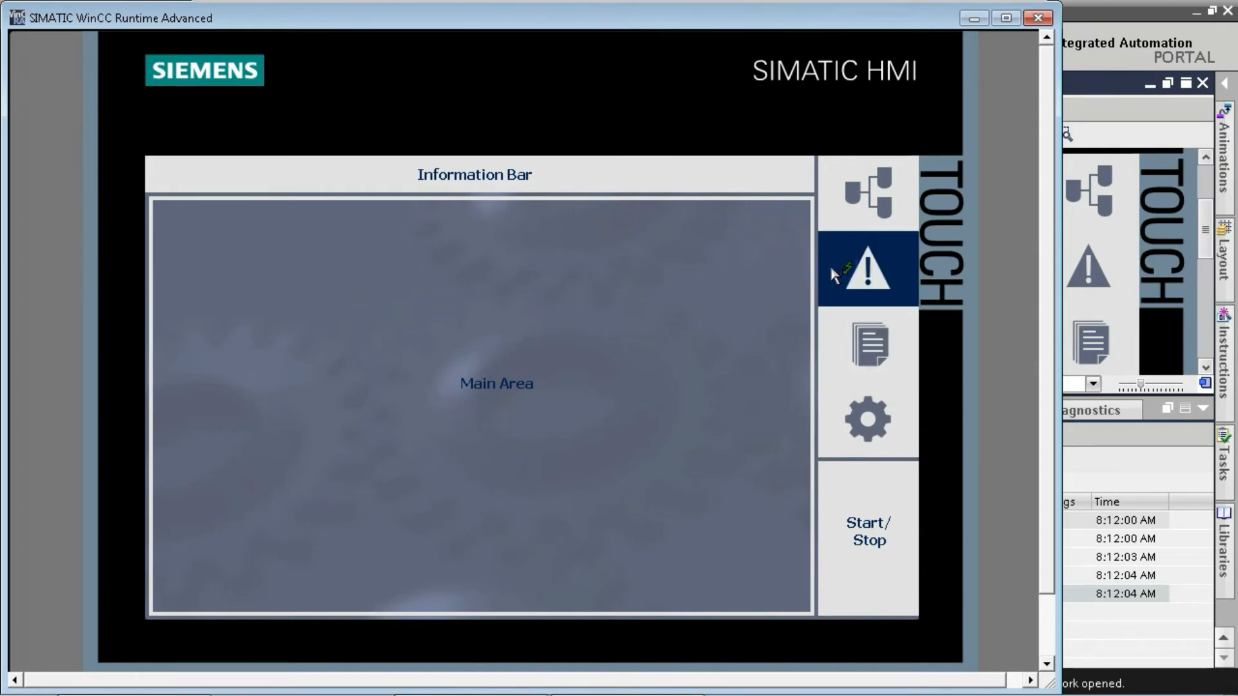
pyautogui.click(832, 189)
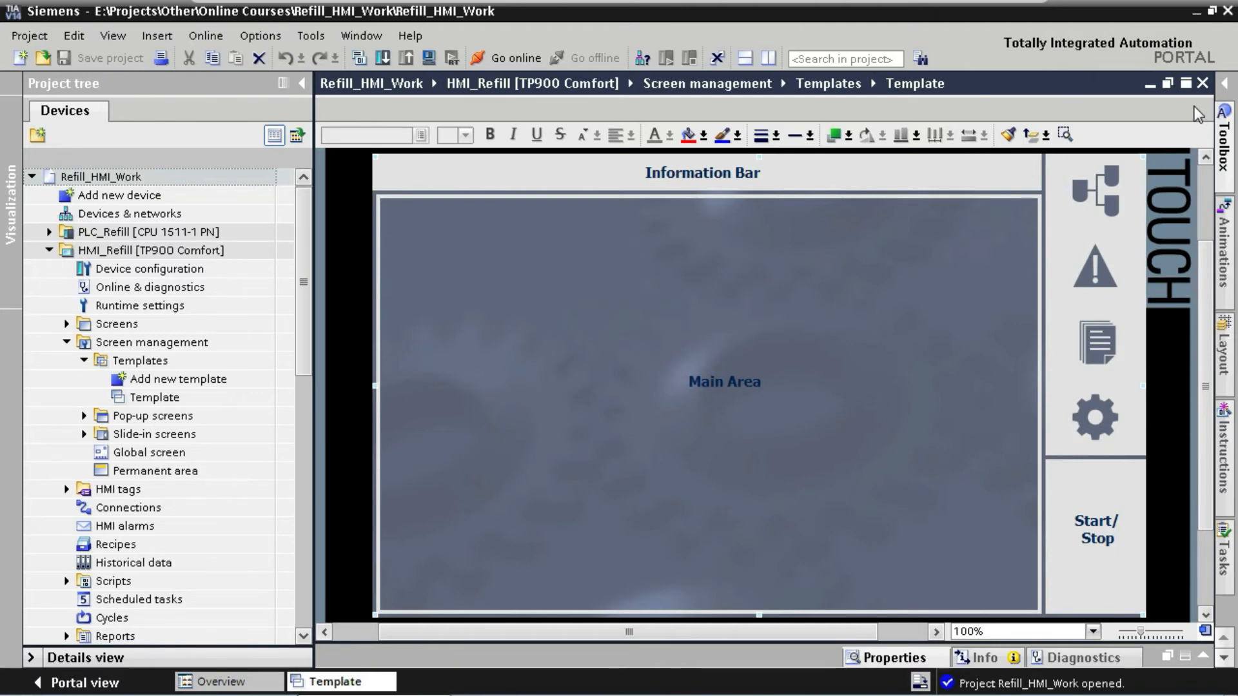
# - Hide the layer Layer_3 - Text in the template
pyautogui.click(1224, 357)
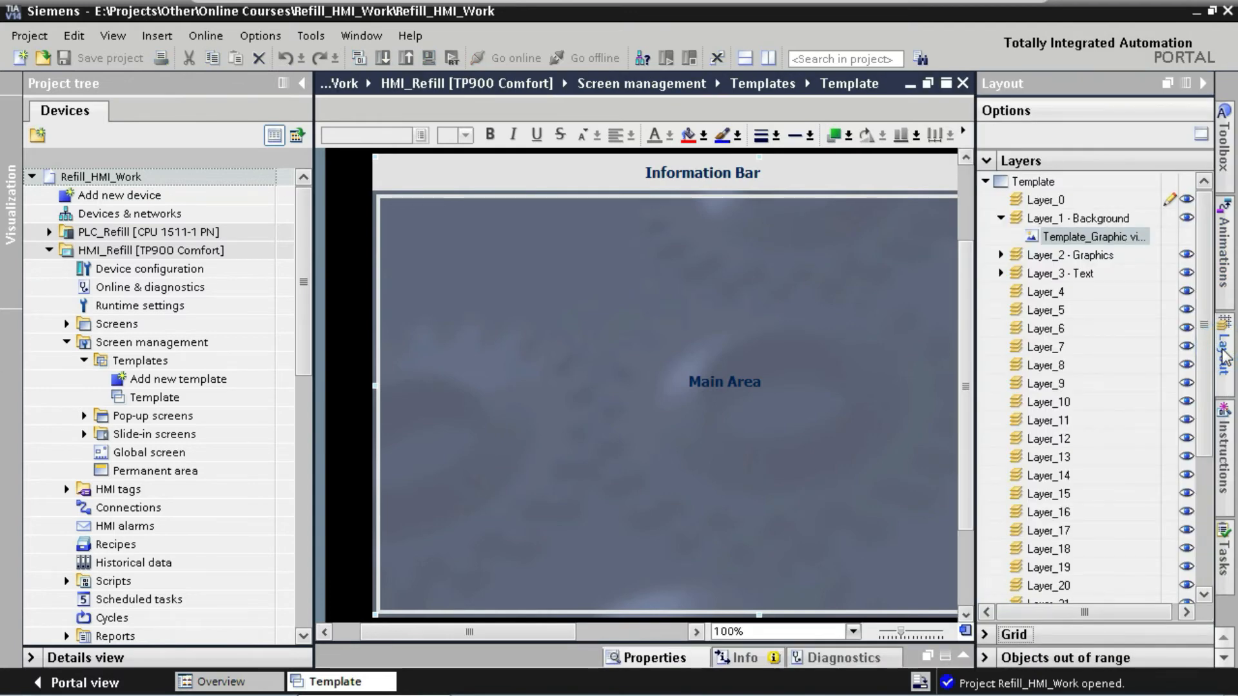
pyautogui.click(1185, 274)
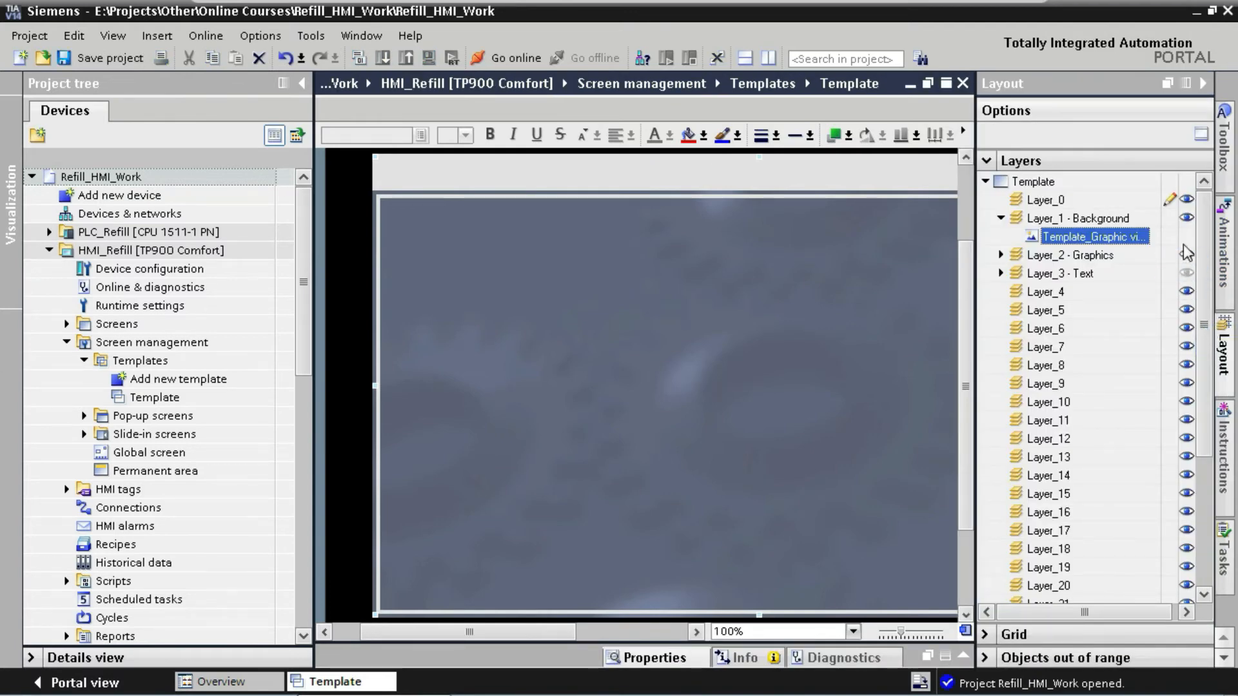
pyautogui.click(1203, 85)
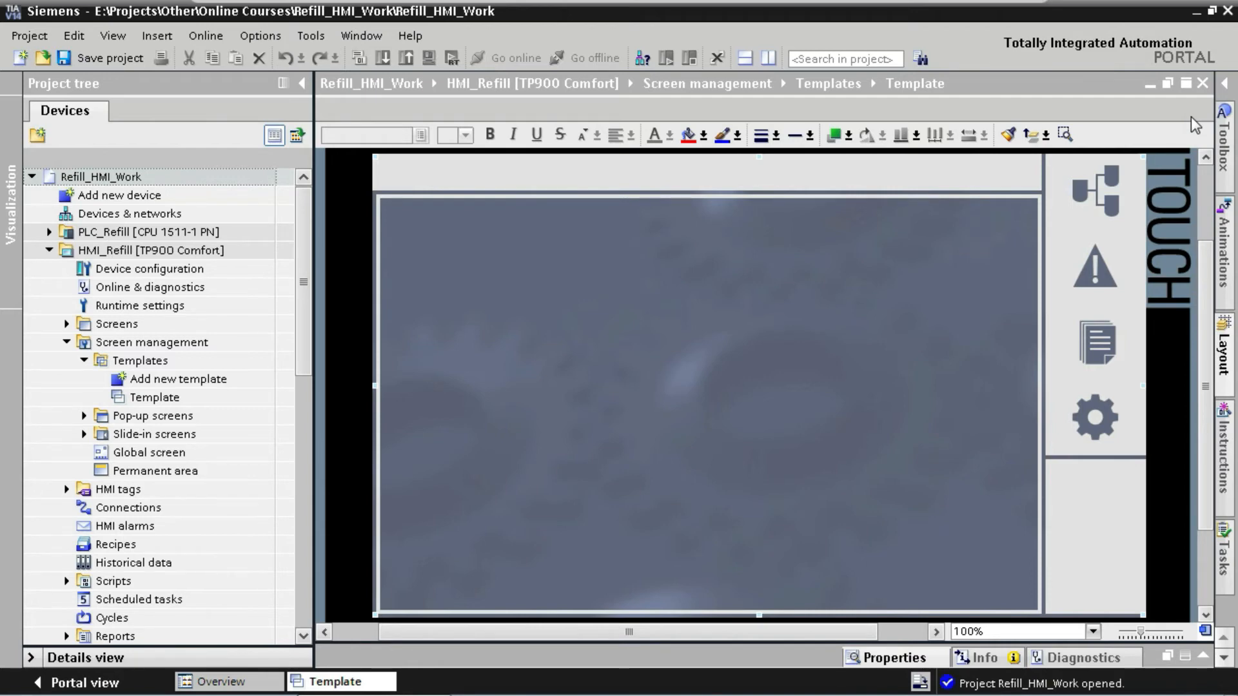
# - Set the width of the information bar's background rectangle to 75
pyautogui.doubleClick(926, 172)
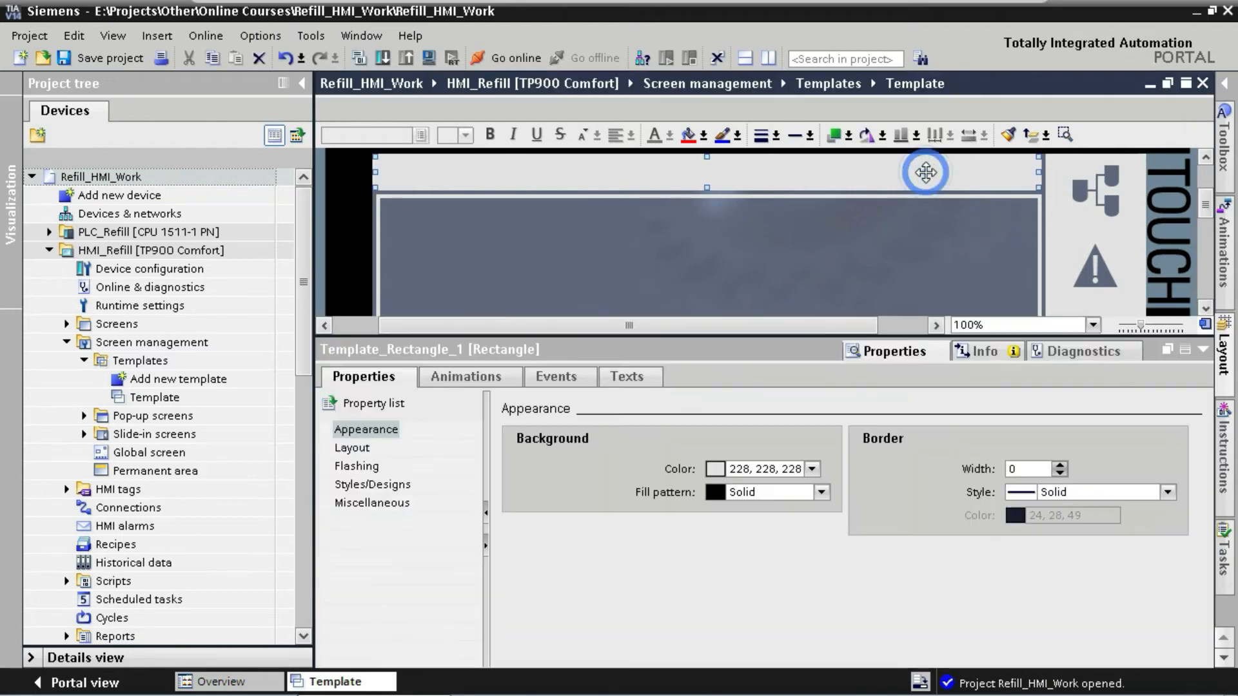
pyautogui.click(365, 449)
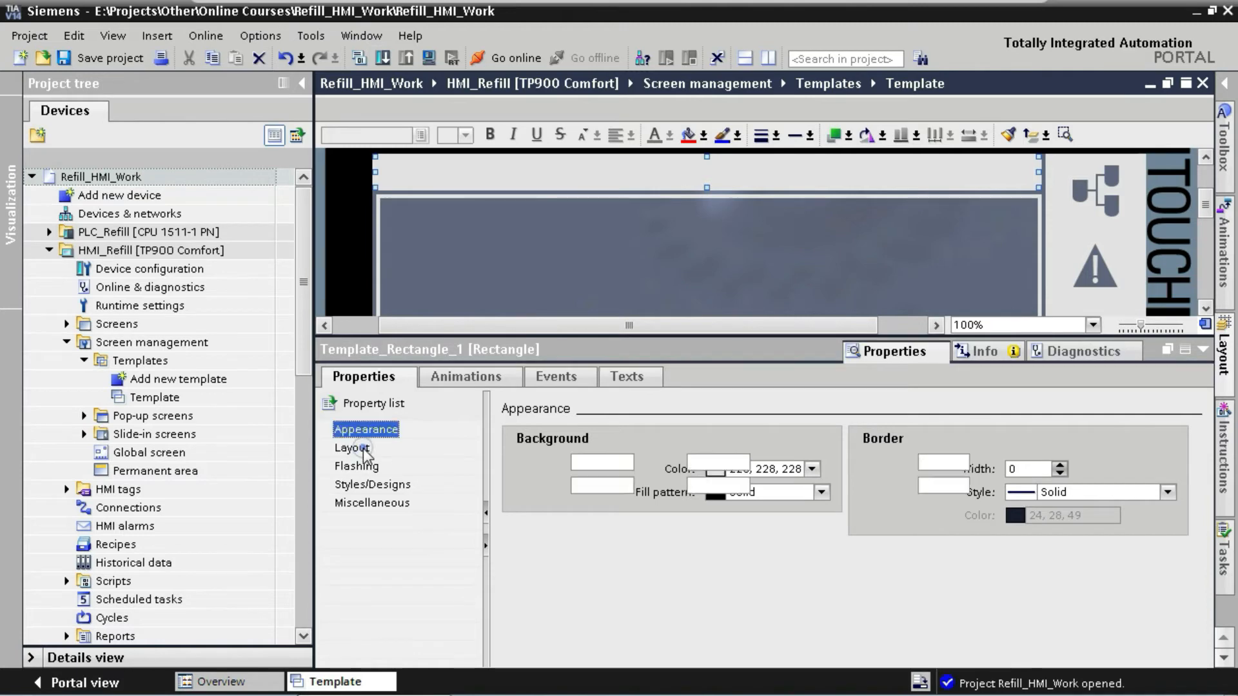
pyautogui.click(702, 467)
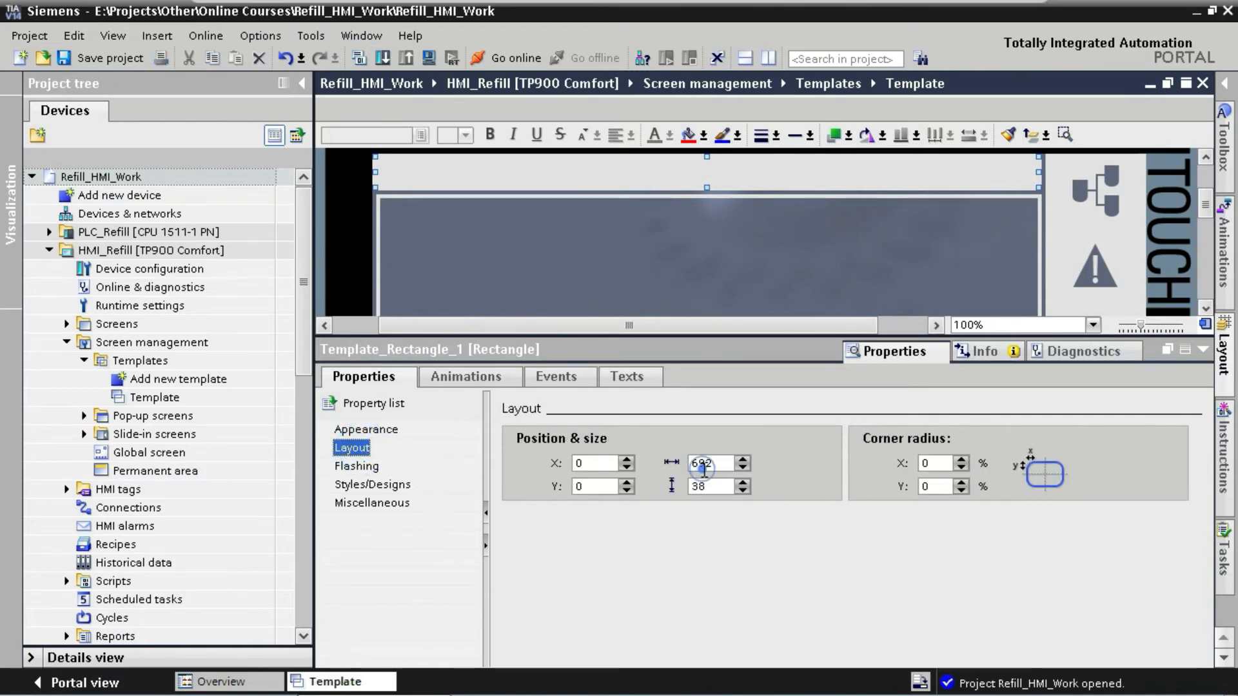
pyautogui.doubleClick(703, 466)
pyautogui.write('75')
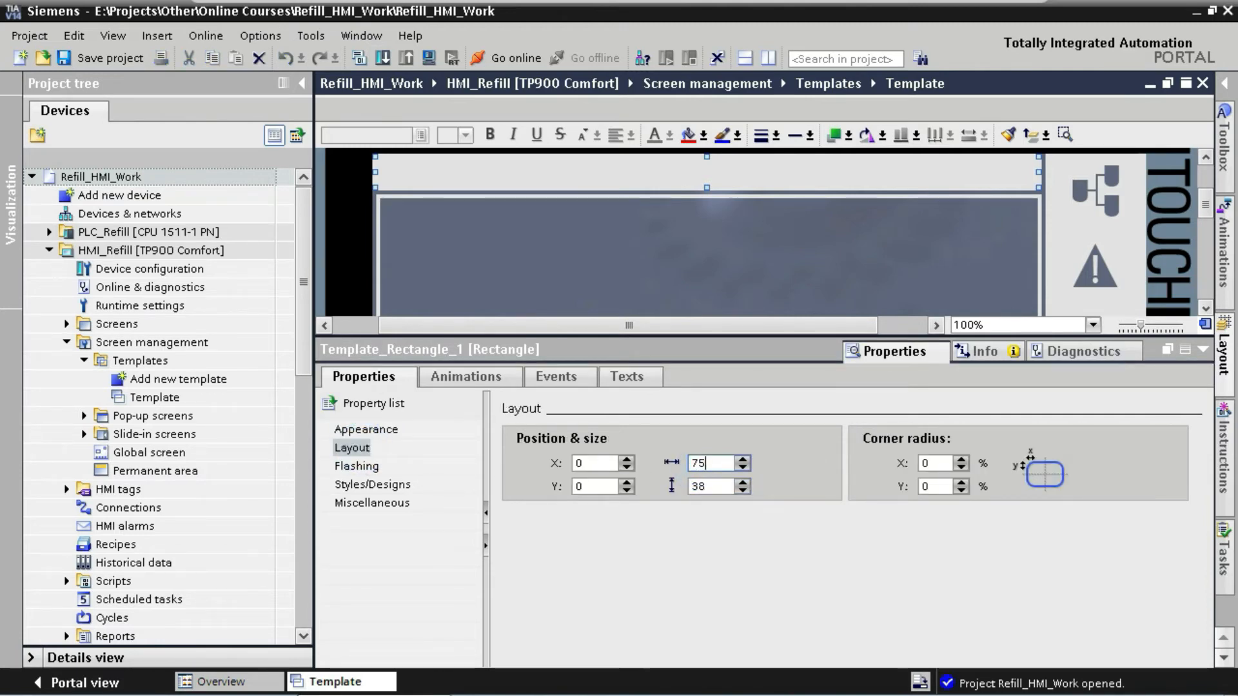
pyautogui.press('Return')
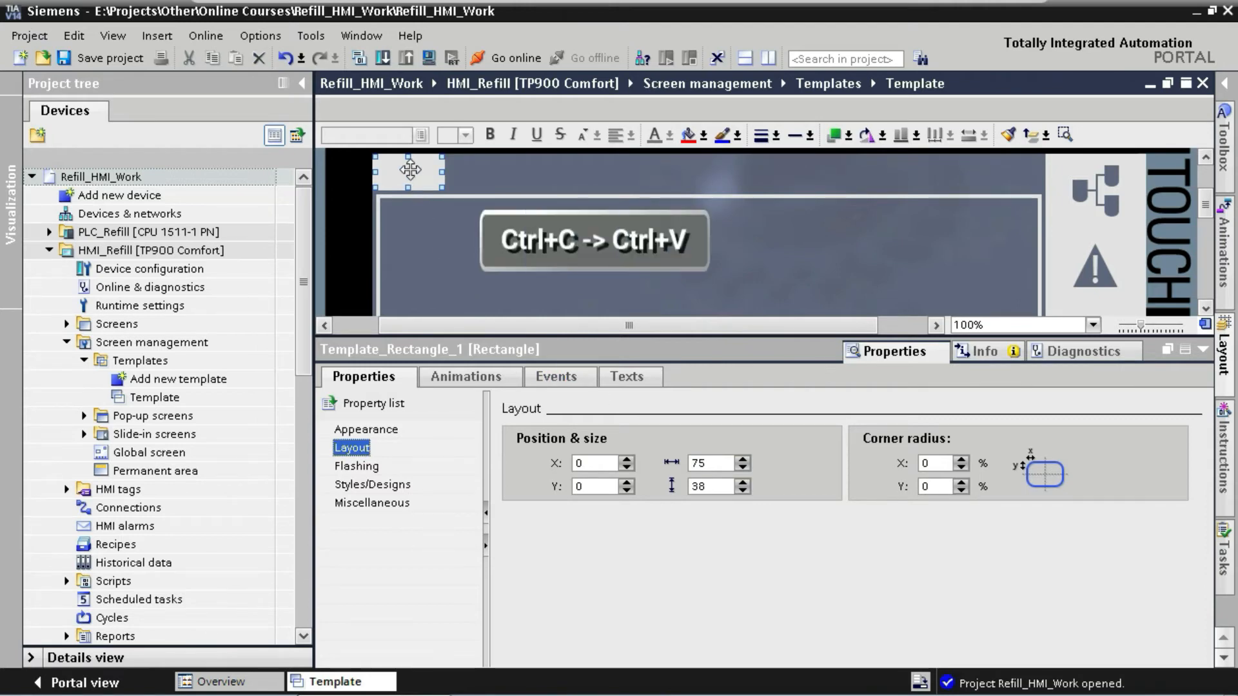
# - Duplicate the 75-wide rectangle, set the copy's width to 239 and place it beside the original at Y 0, leaving a narrow gap
pyautogui.click(413, 172)
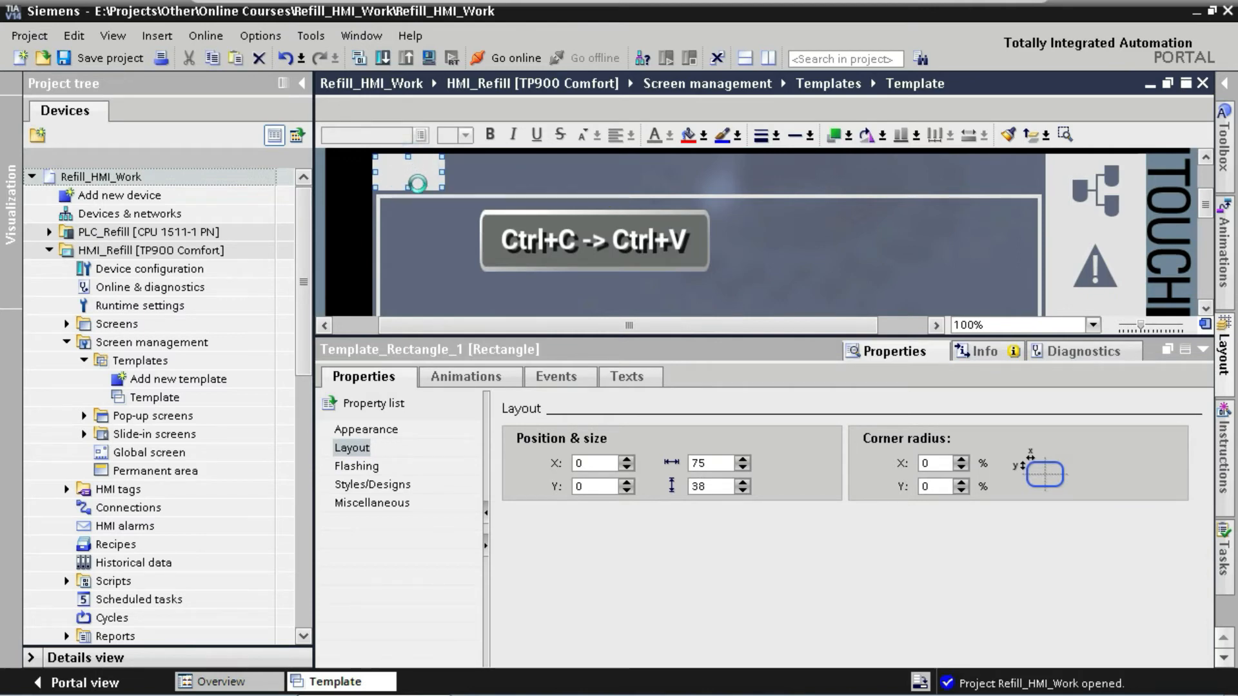
pyautogui.hotkey('ctrl', 'c')
pyautogui.hotkey('ctrl', 'v')
pyautogui.moveTo(419, 180); pyautogui.dragTo(449, 227)
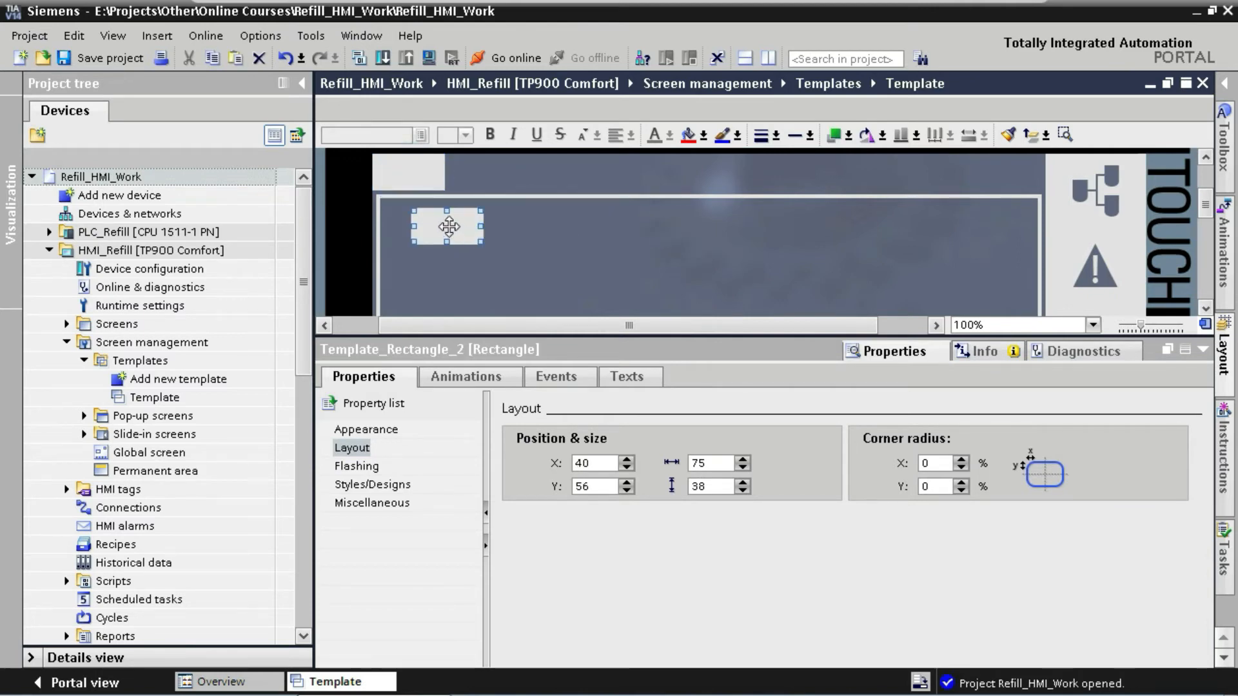
pyautogui.doubleClick(711, 460)
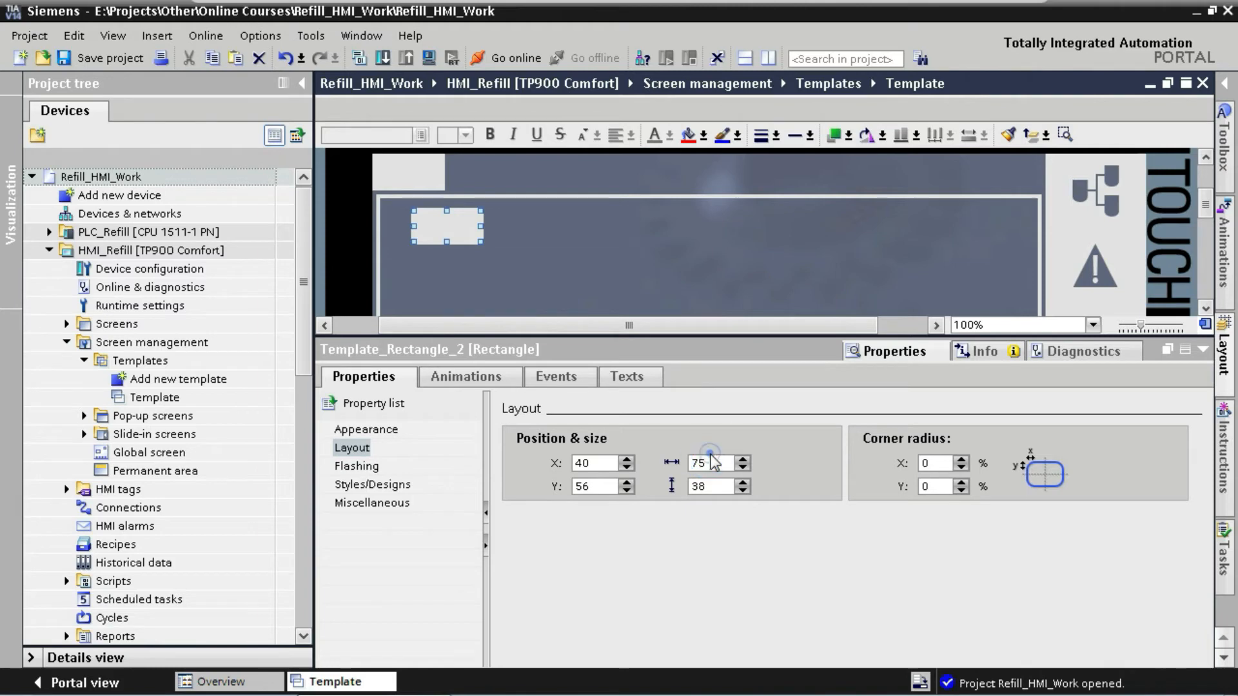
pyautogui.write('239')
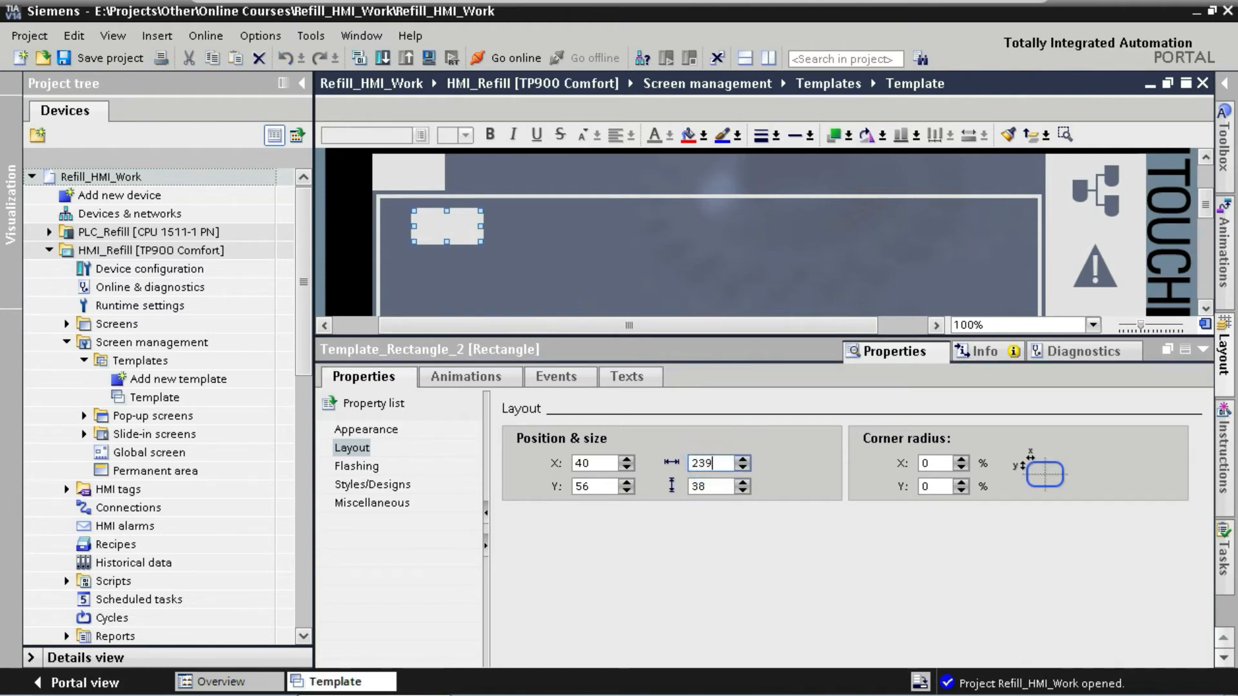
pyautogui.press('Return')
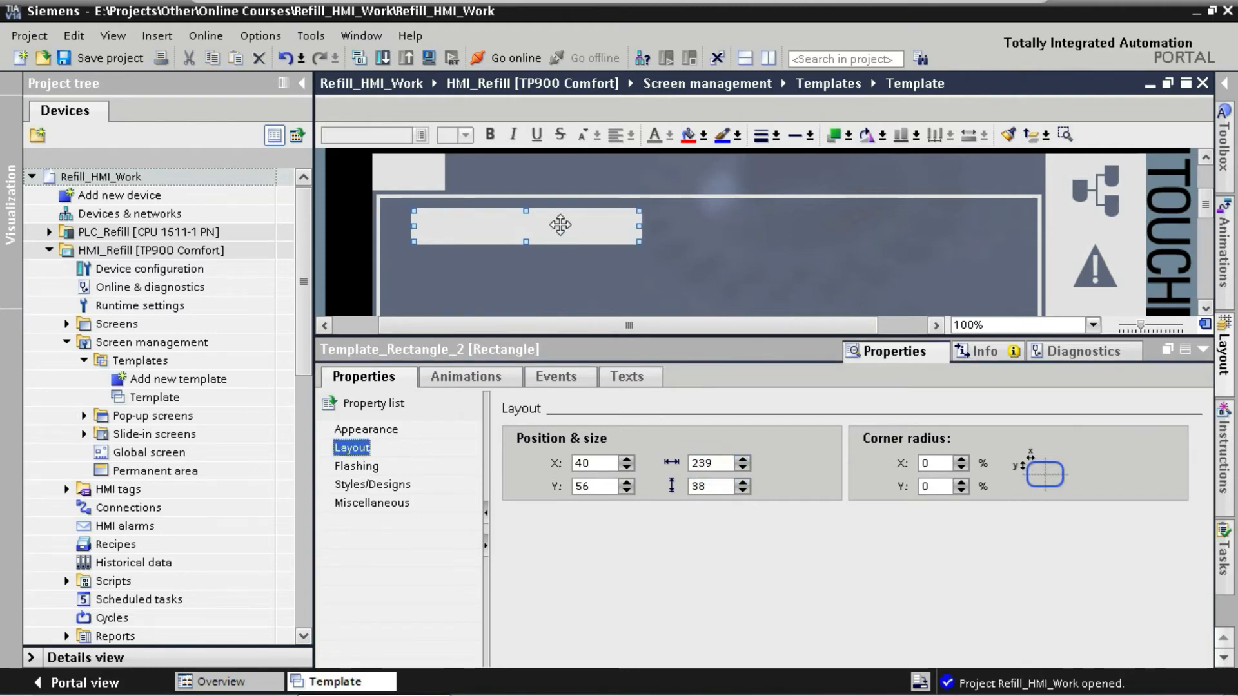
pyautogui.moveTo(559, 225); pyautogui.dragTo(600, 197)
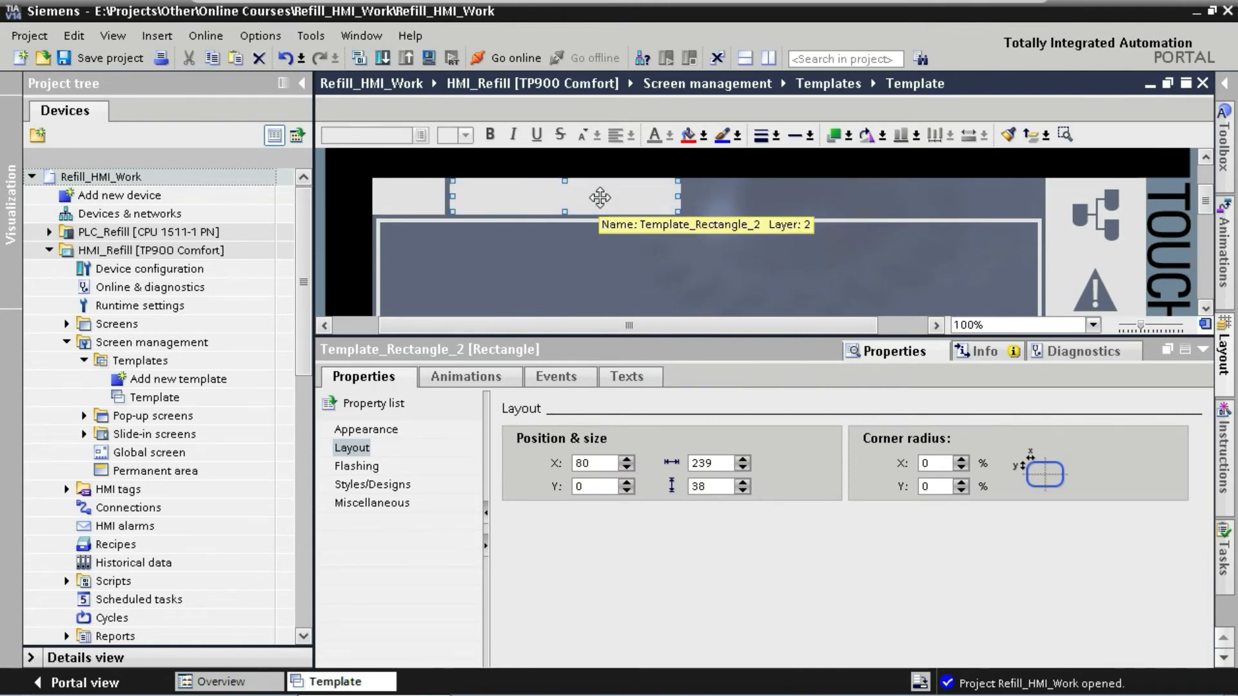
pyautogui.press('Left')
# - Duplicate the 239-wide rectangle, set the copy's width to 132 and place it next in the information bar at X 322, Y 0
pyautogui.moveTo(600, 197); pyautogui.dragTo(631, 244)
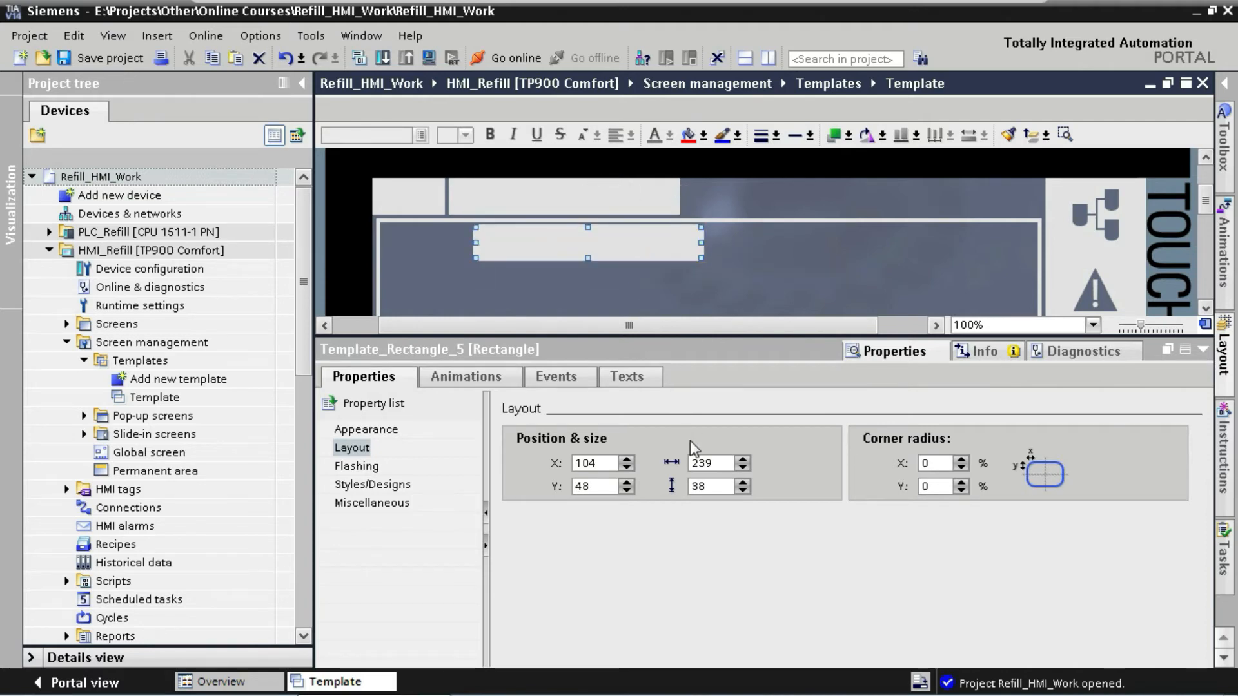
pyautogui.doubleClick(710, 463)
pyautogui.write('132')
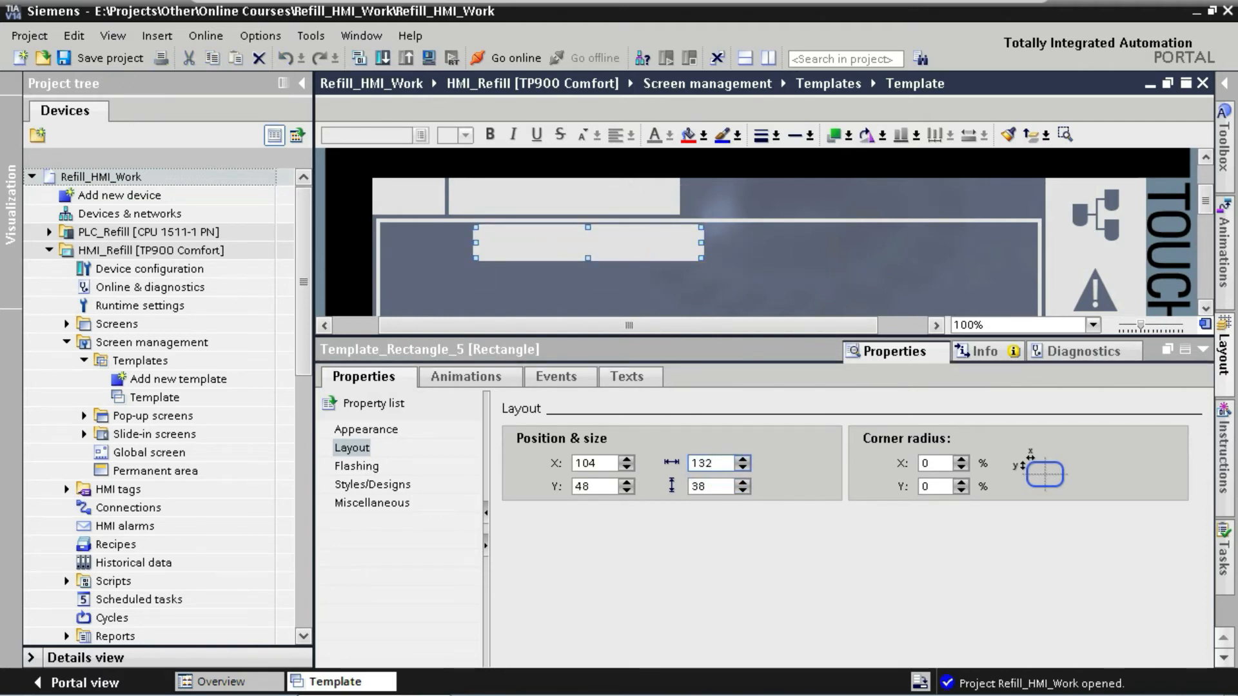
pyautogui.press('Return')
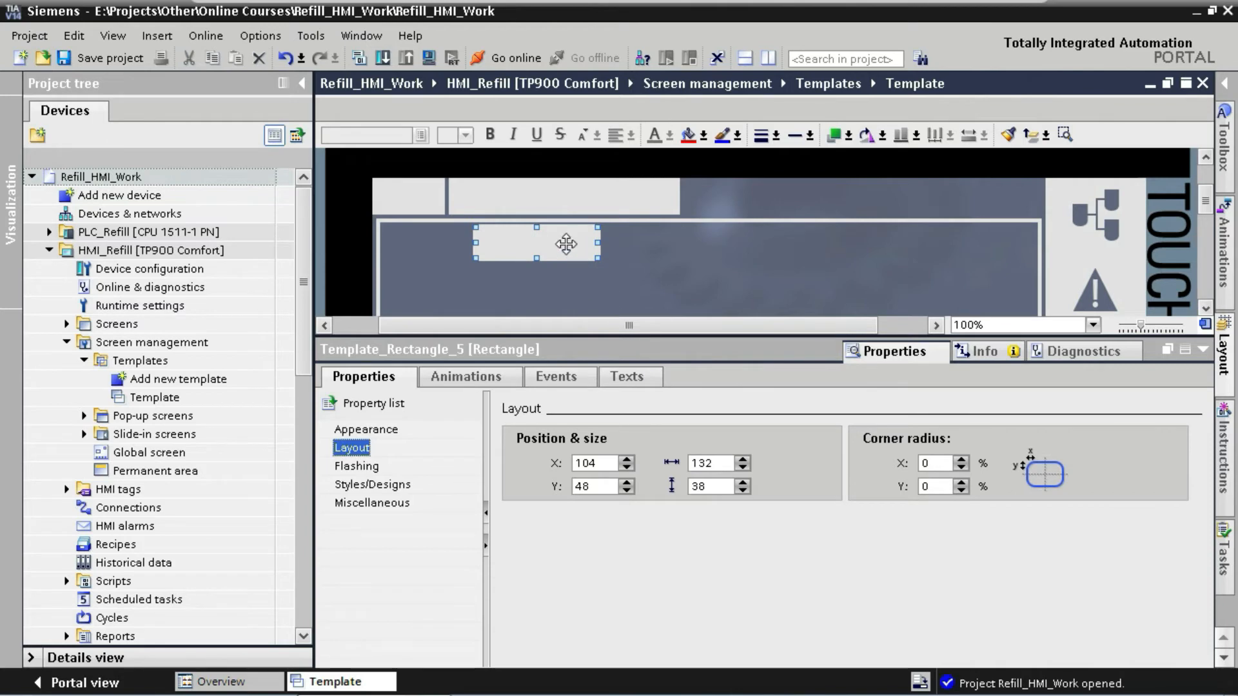
pyautogui.moveTo(567, 240); pyautogui.dragTo(776, 199)
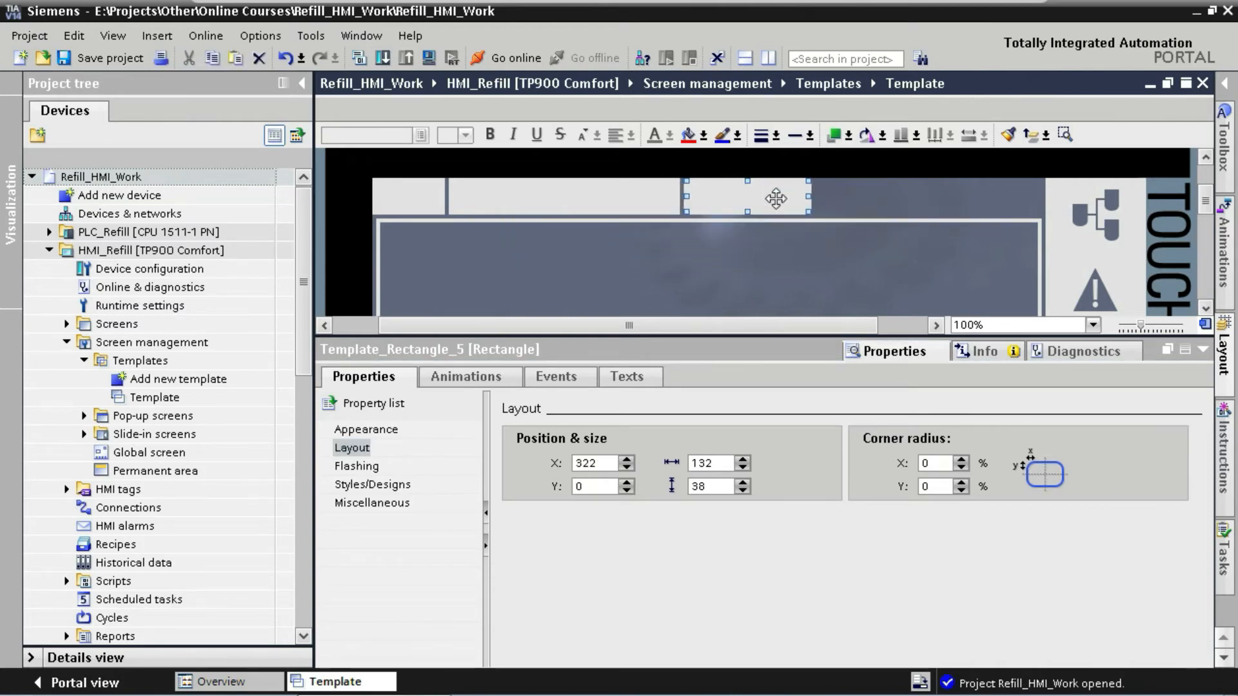
# - Duplicate the 132-wide rectangle, set the copy's width to 234 and place it last in the information bar at X 458, Y 0
pyautogui.moveTo(776, 199); pyautogui.dragTo(802, 251)
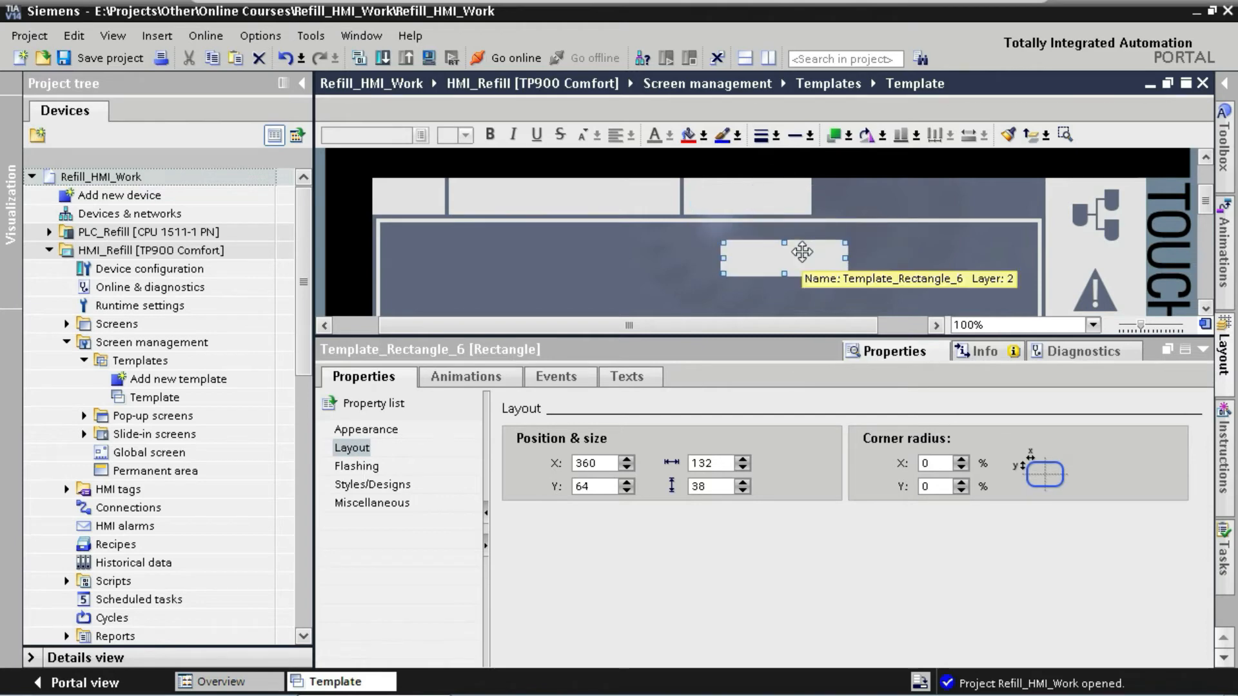
pyautogui.doubleClick(711, 462)
pyautogui.write('23')
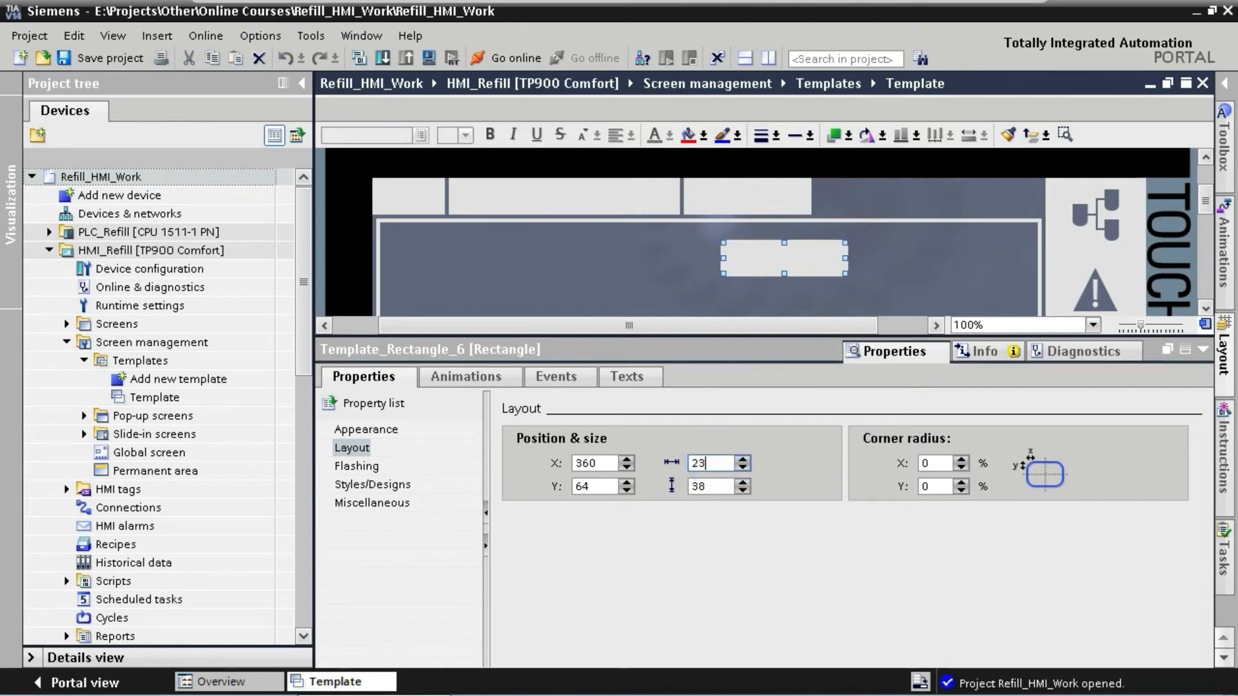
pyautogui.write('4')
pyautogui.press('Return')
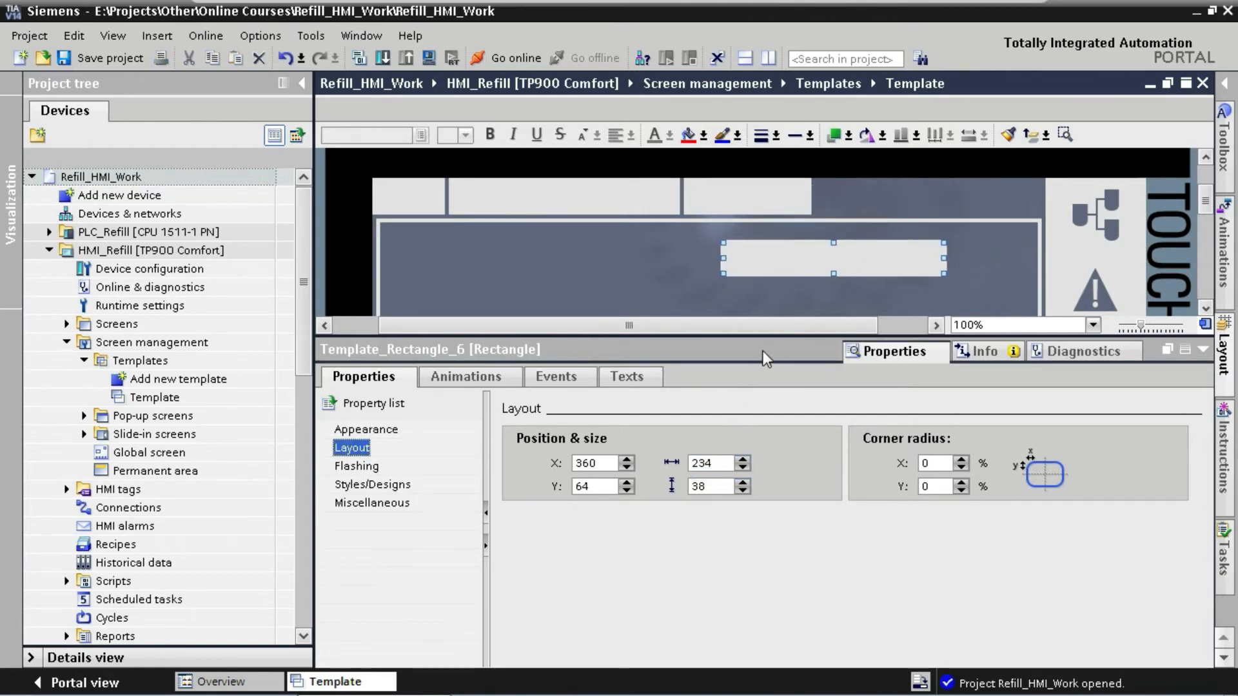
pyautogui.moveTo(794, 261); pyautogui.dragTo(889, 200)
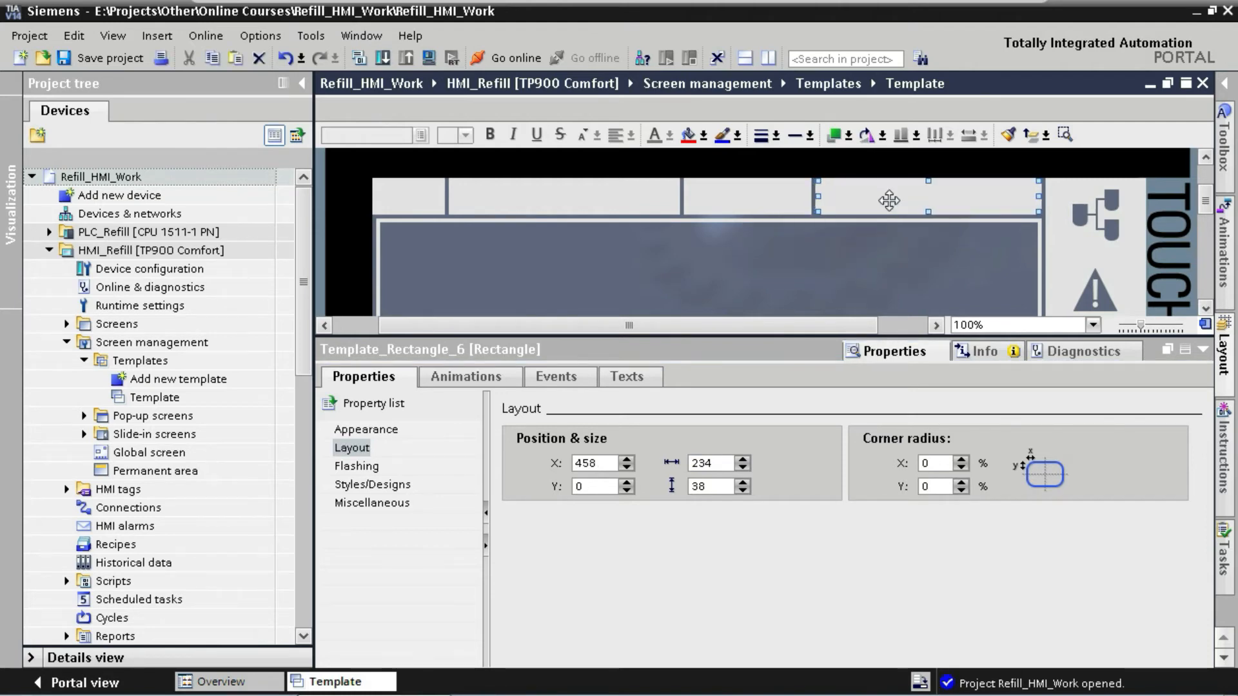
pyautogui.click(879, 277)
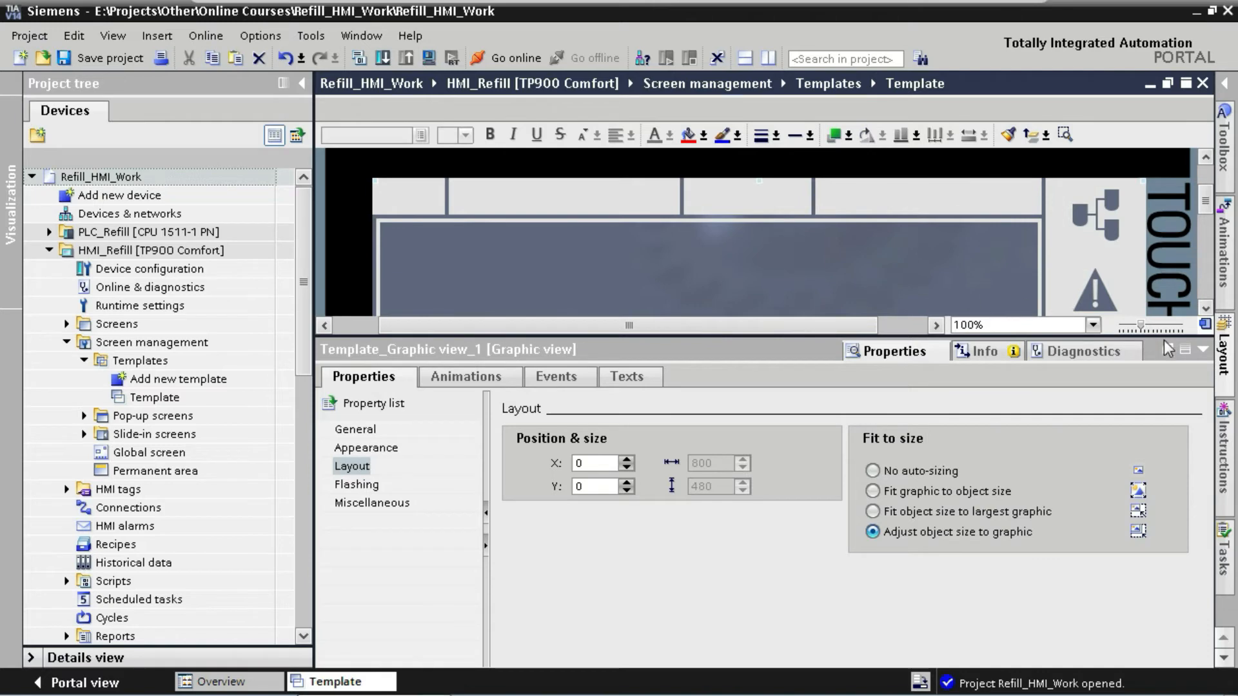
# - Show the layer Layer_3 - Text in the template again
pyautogui.click(1204, 349)
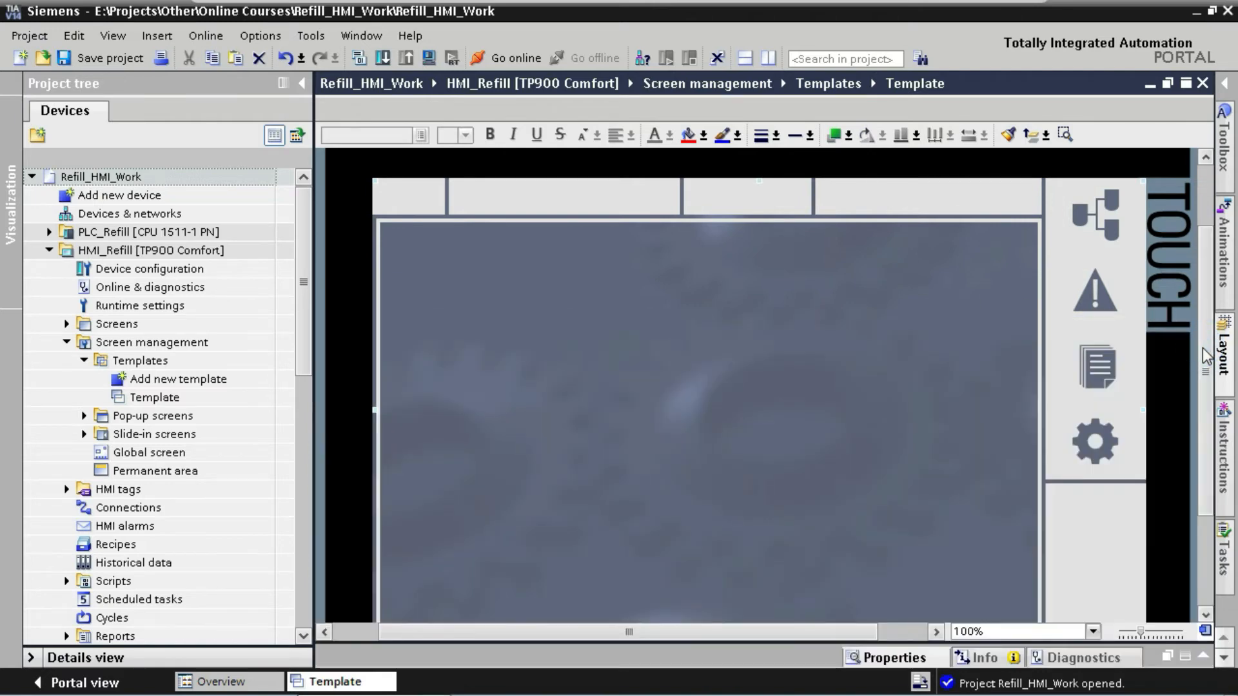
pyautogui.click(1225, 354)
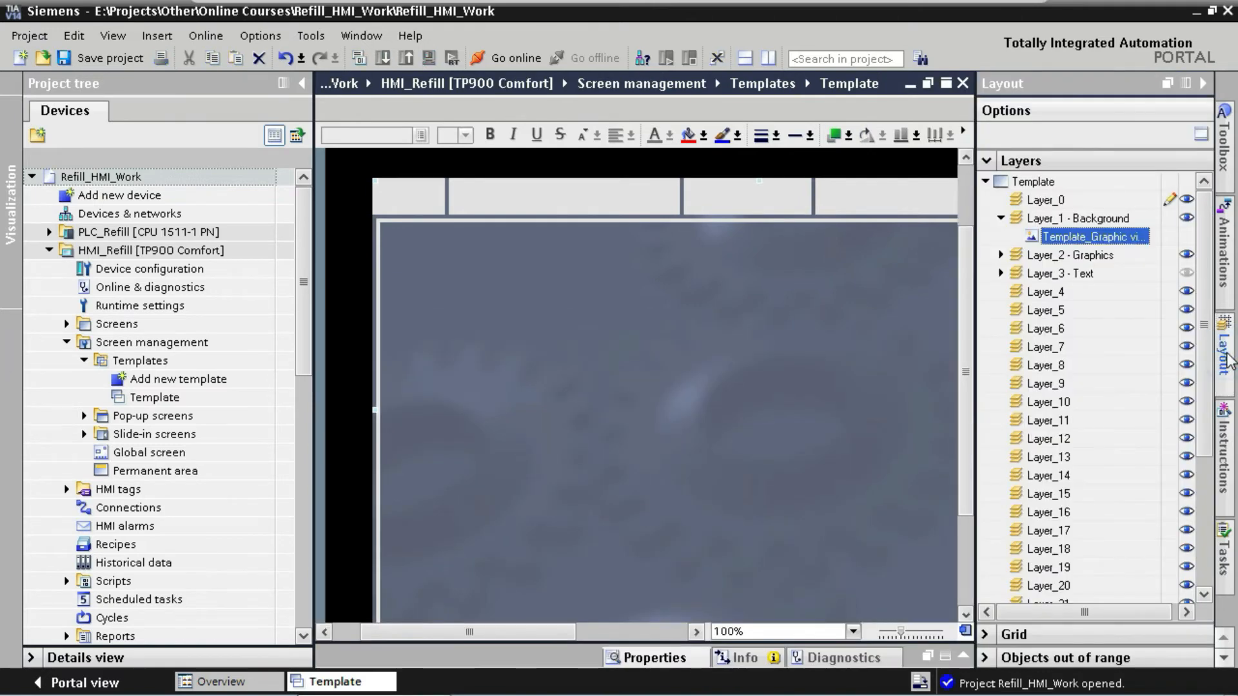
pyautogui.click(1187, 273)
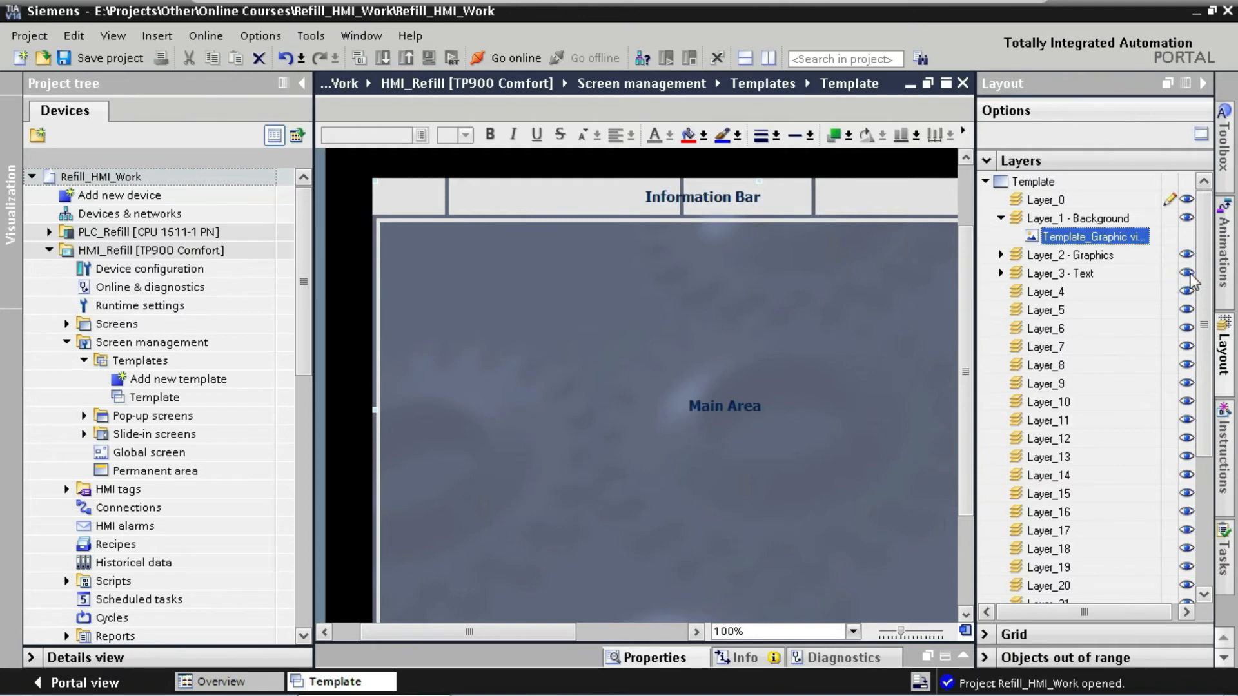
pyautogui.click(1203, 84)
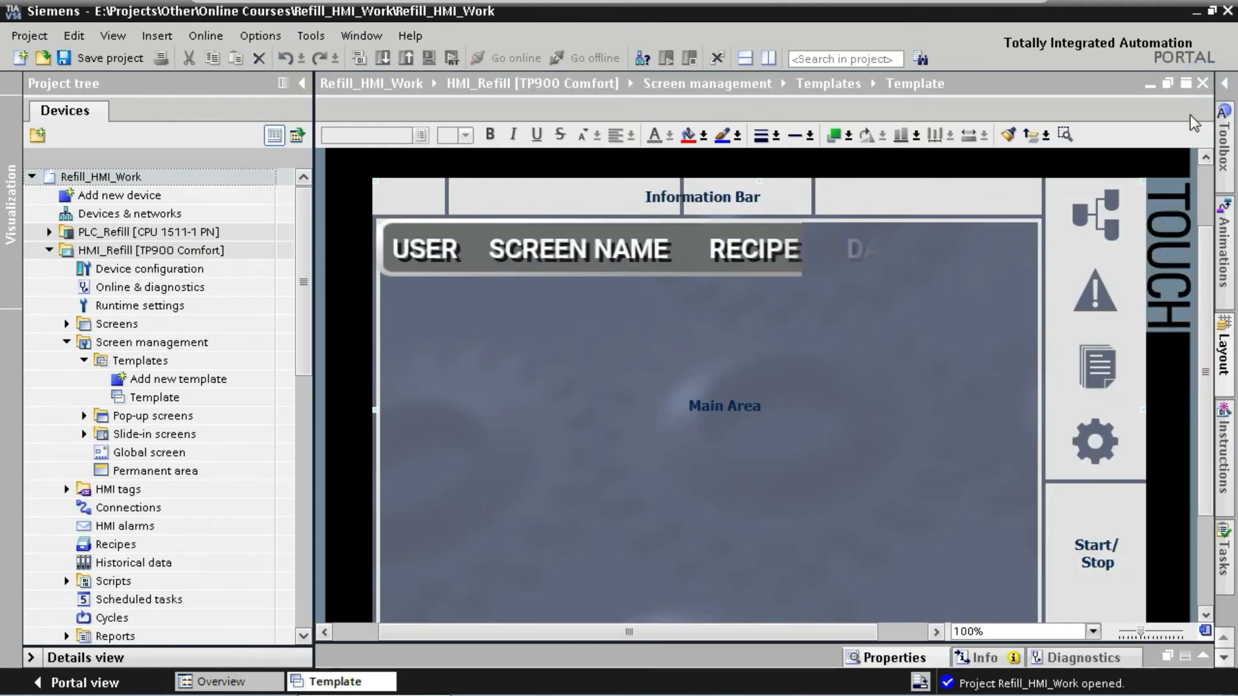
# - Move the "Information Bar" label into the first information bar field and change its text to "User"
pyautogui.moveTo(704, 195); pyautogui.dragTo(466, 197)
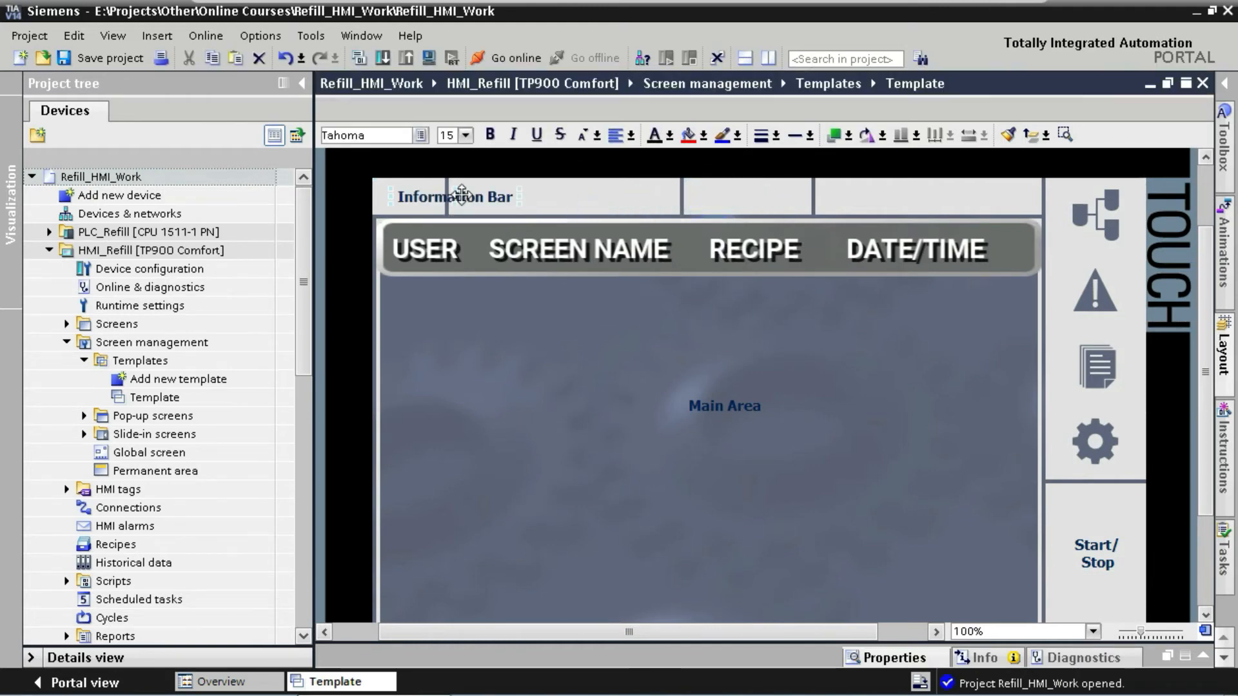
pyautogui.doubleClick(463, 195)
pyautogui.write('User')
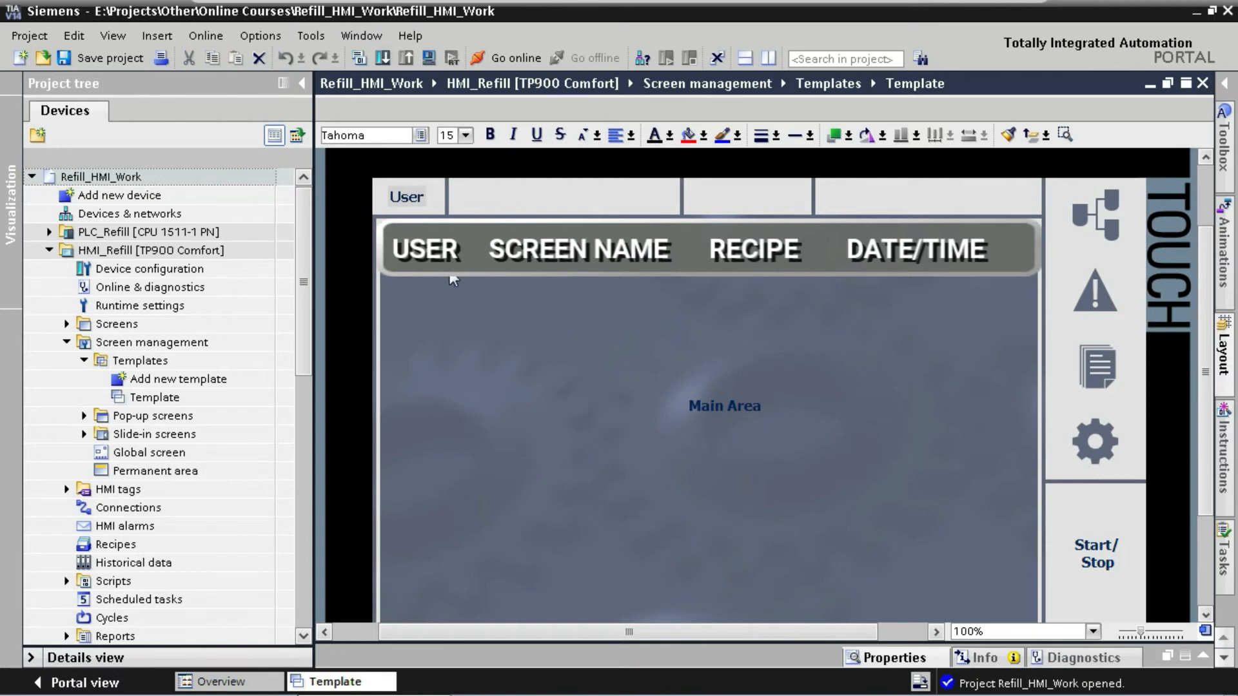
pyautogui.click(454, 280)
# - Copy the "User" label into the second information bar field and change the copy's text to "Screen Names"
pyautogui.moveTo(408, 193); pyautogui.dragTo(550, 196)
pyautogui.doubleClick(550, 196)
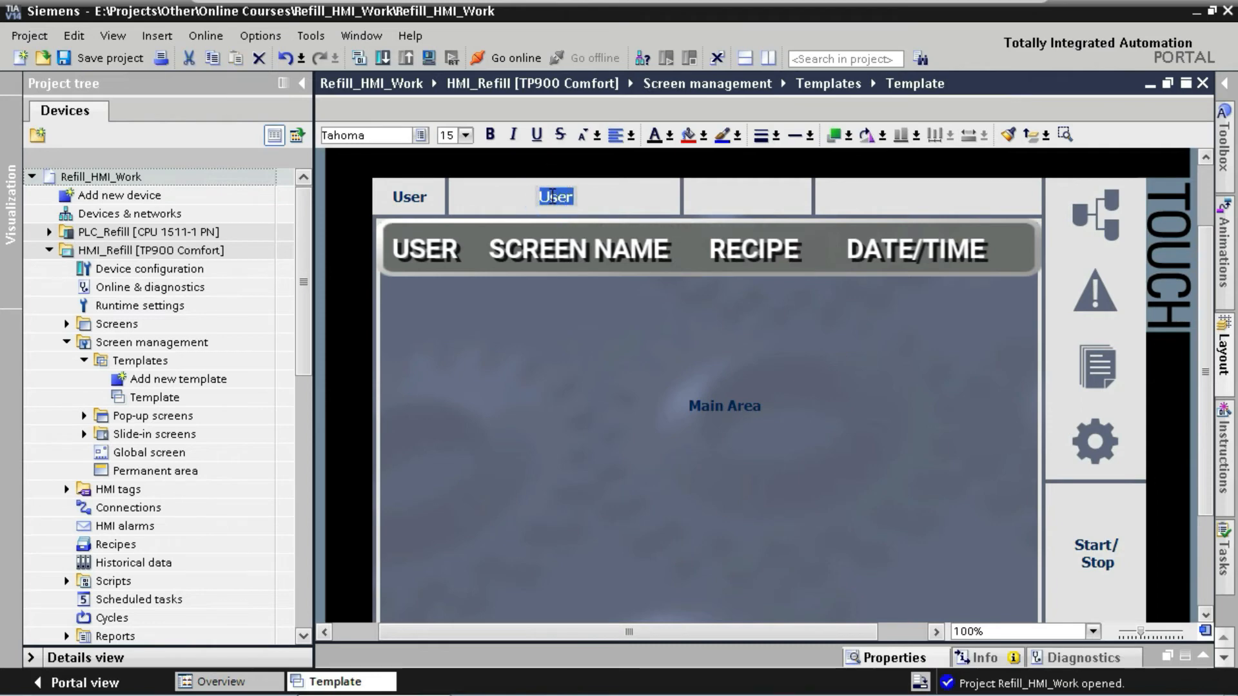
pyautogui.write('Screen Names')
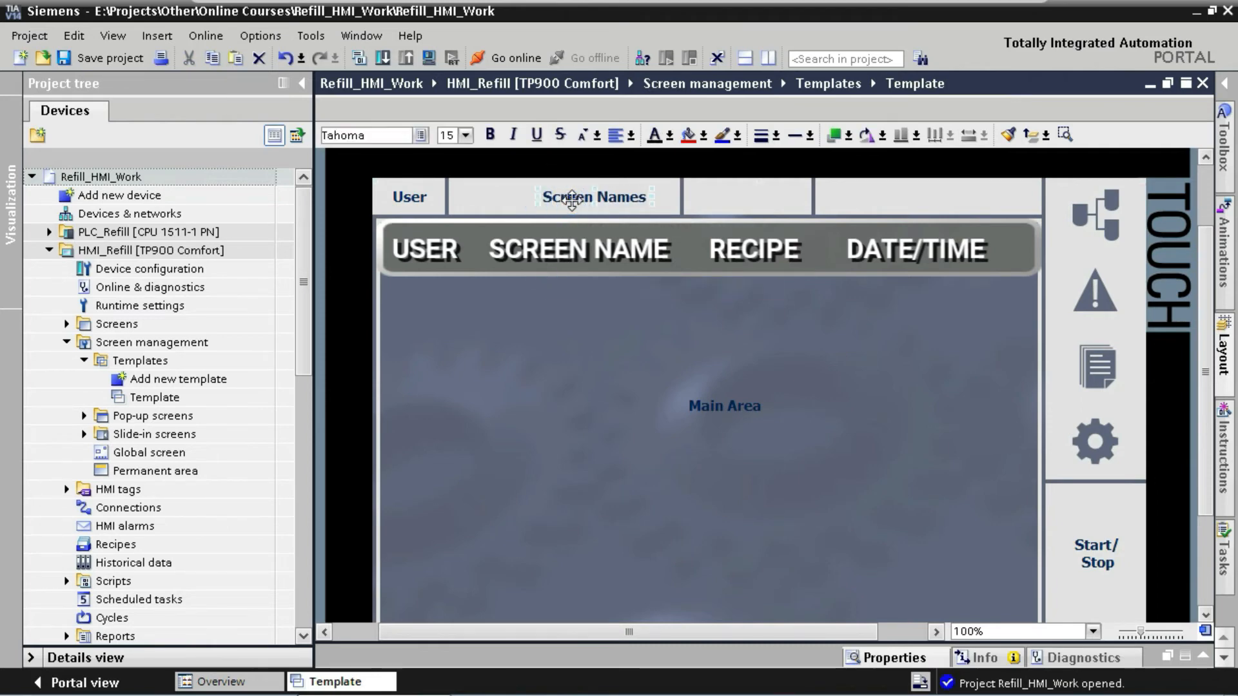
# - Copy the "Screen Names" label into the third information bar field and change the copy's text to "Recipe"
pyautogui.moveTo(567, 200); pyautogui.dragTo(743, 204)
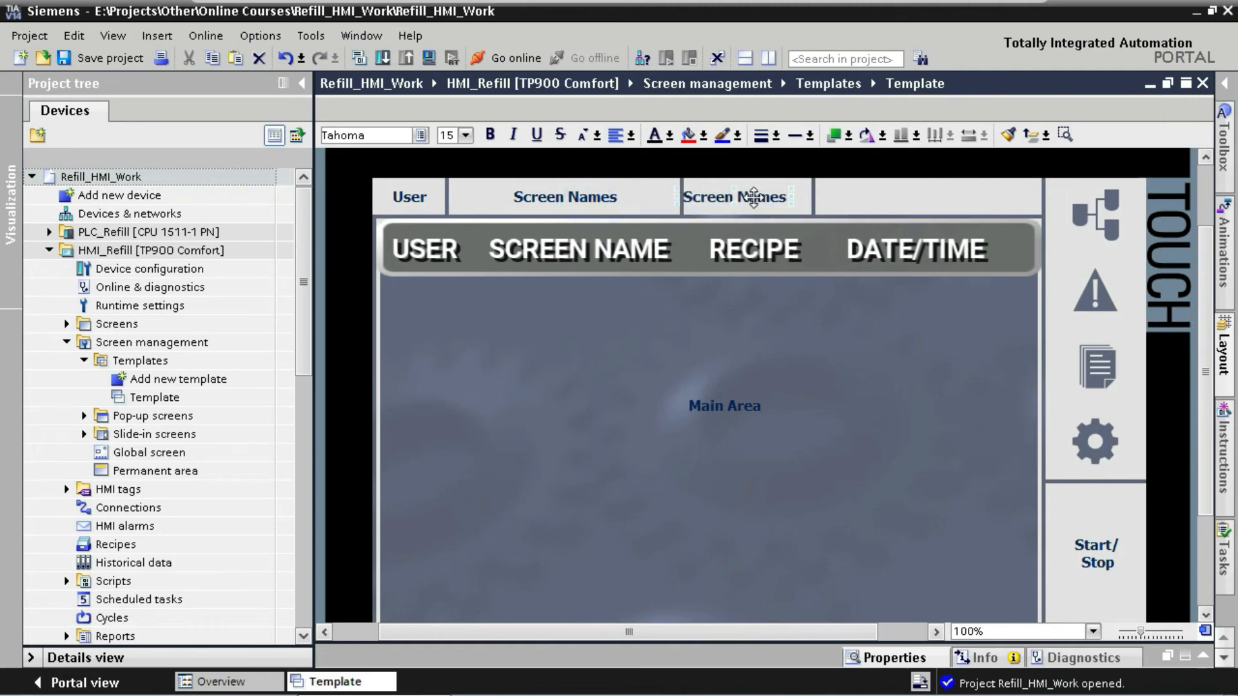
pyautogui.doubleClick(751, 199)
pyautogui.write('Recipe')
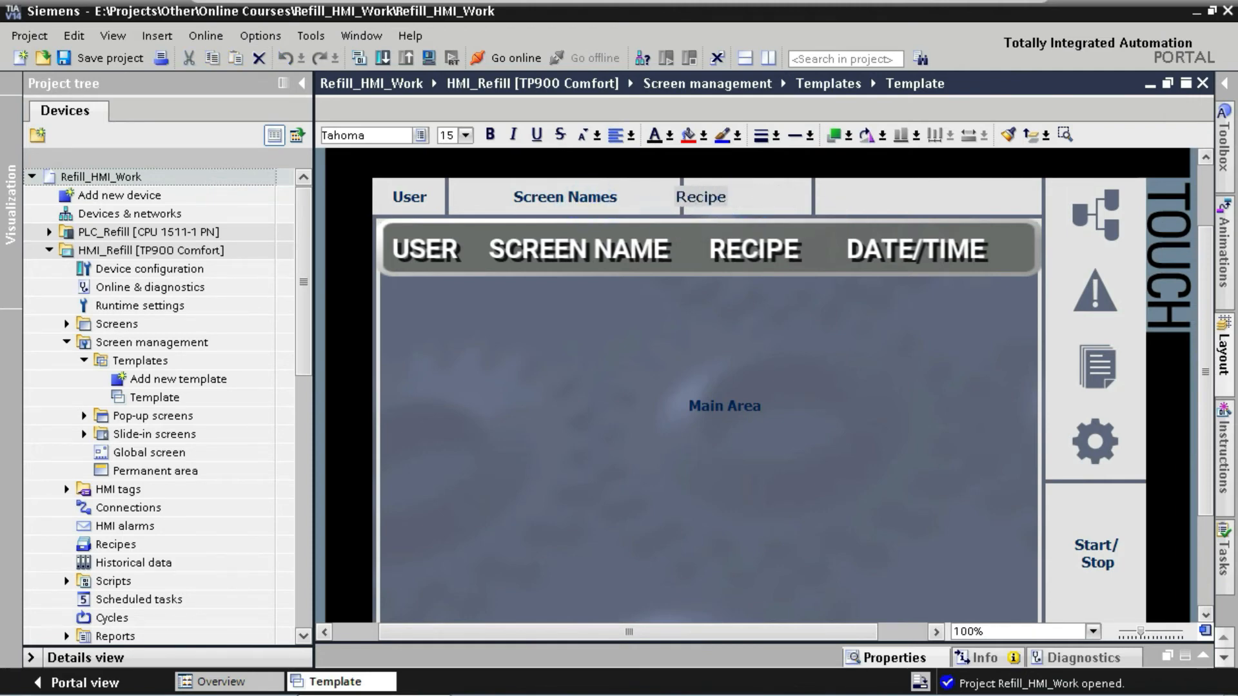
pyautogui.press('Escape')
# - Copy the "Recipe" label into the fourth information bar field and change the copy's text to "Date and Time"
pyautogui.moveTo(714, 193); pyautogui.dragTo(909, 201)
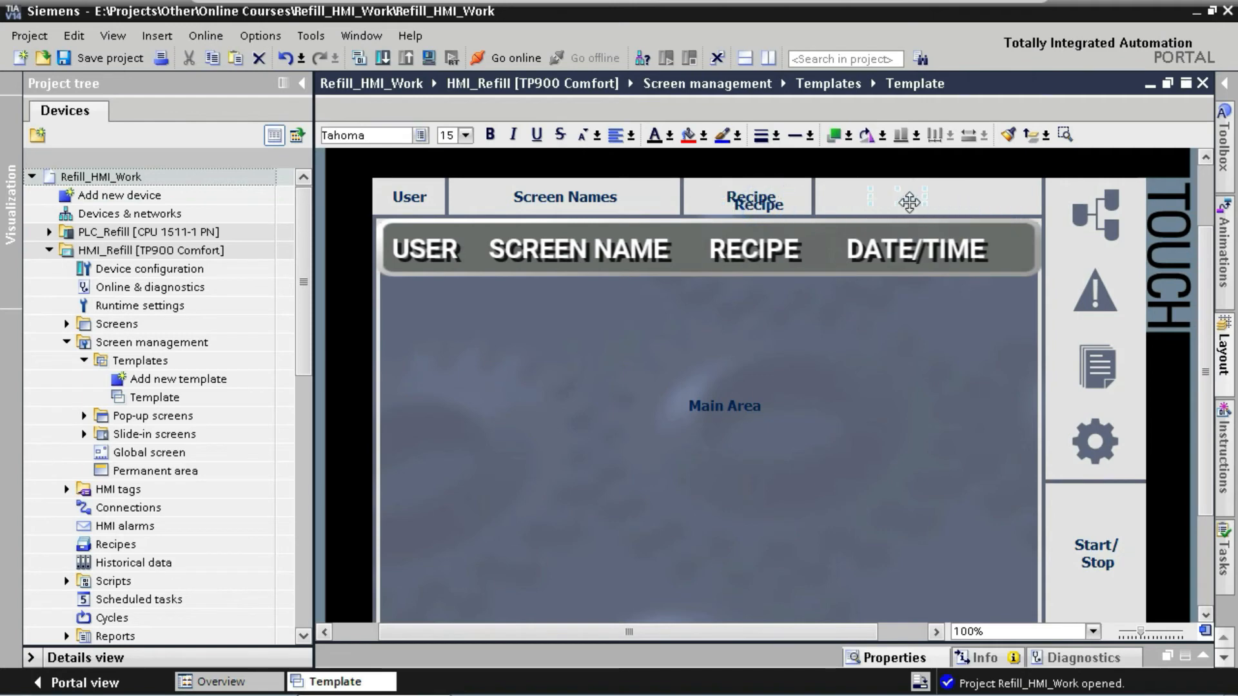
pyautogui.doubleClick(909, 199)
pyautogui.write('Date and Time')
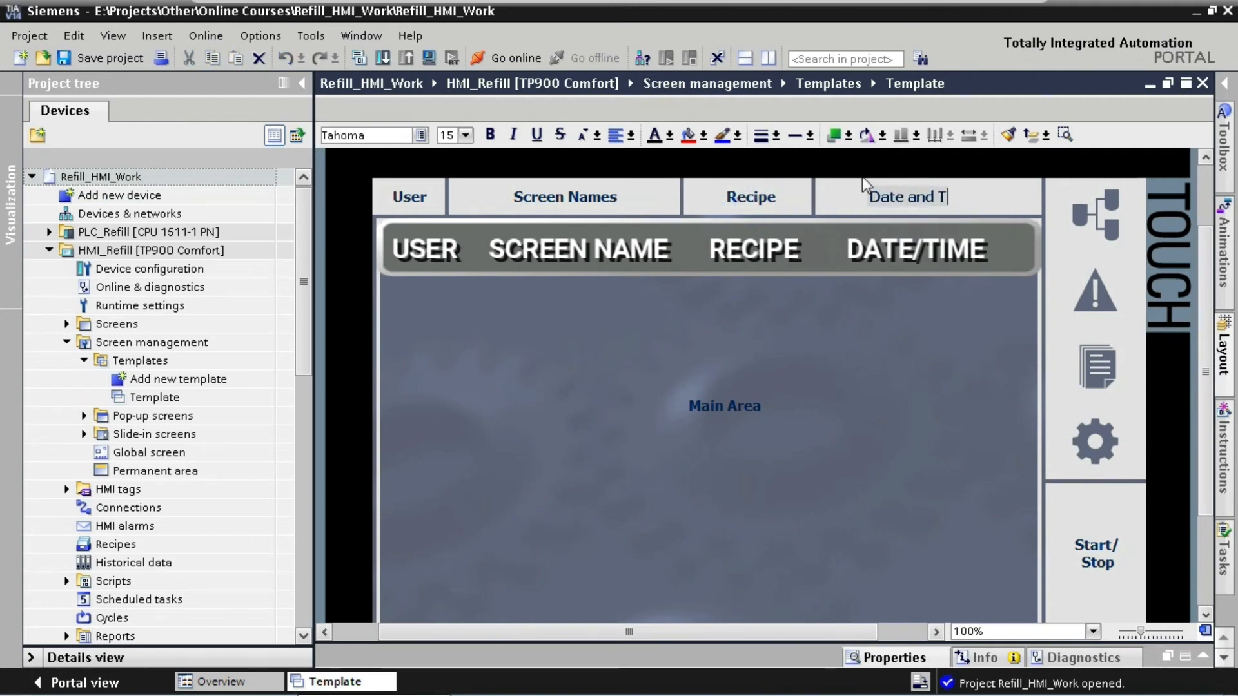
pyautogui.click(970, 366)
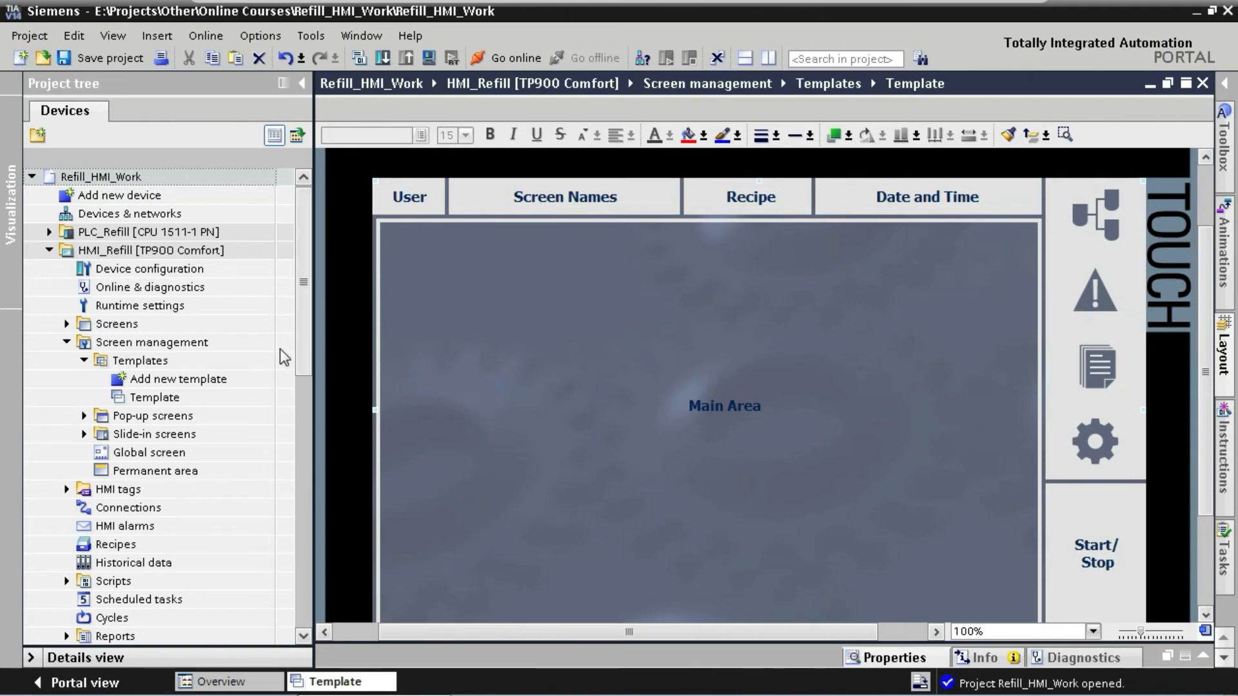
# - Open the HMI's text and graphic lists and add a text list named TextList_ScreenNames
pyautogui.scroll(-4, 305, 352)
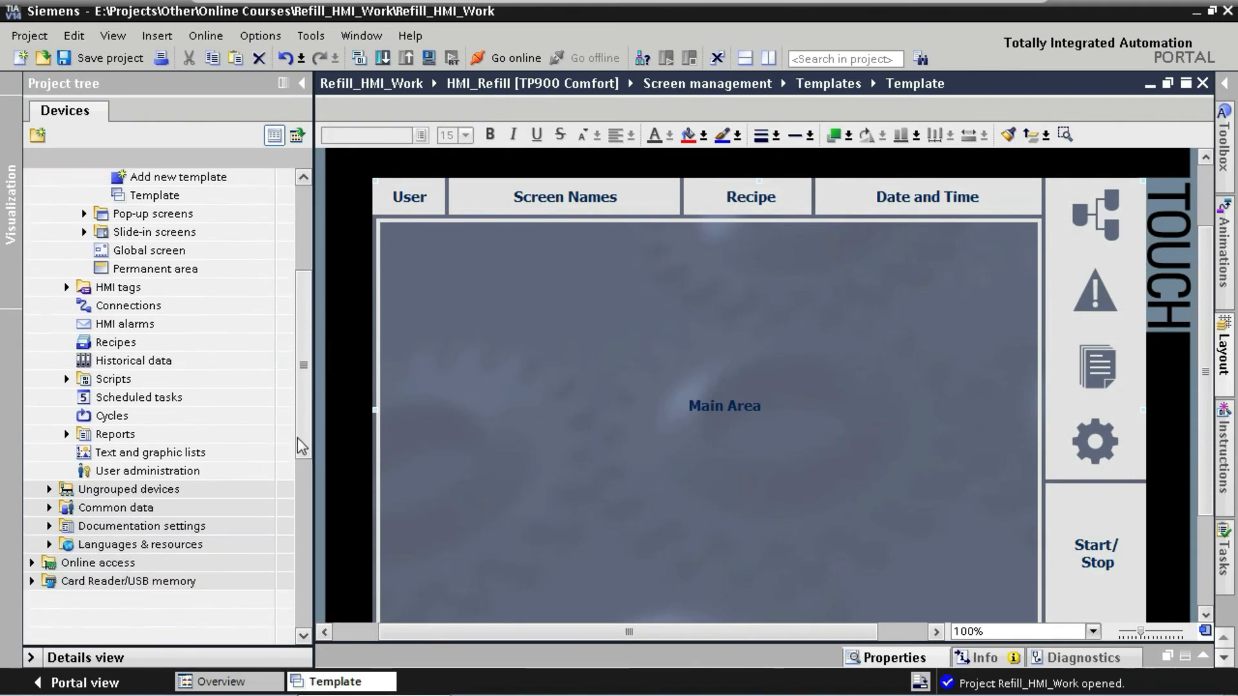
pyautogui.doubleClick(229, 454)
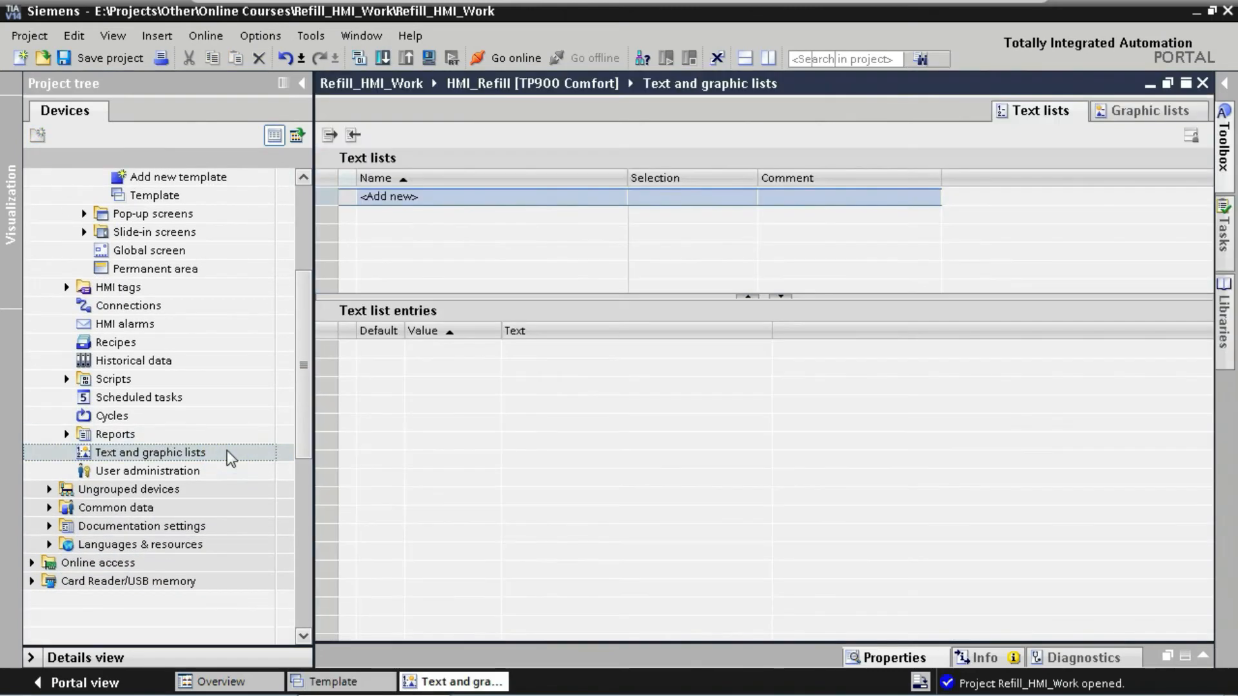
pyautogui.doubleClick(413, 197)
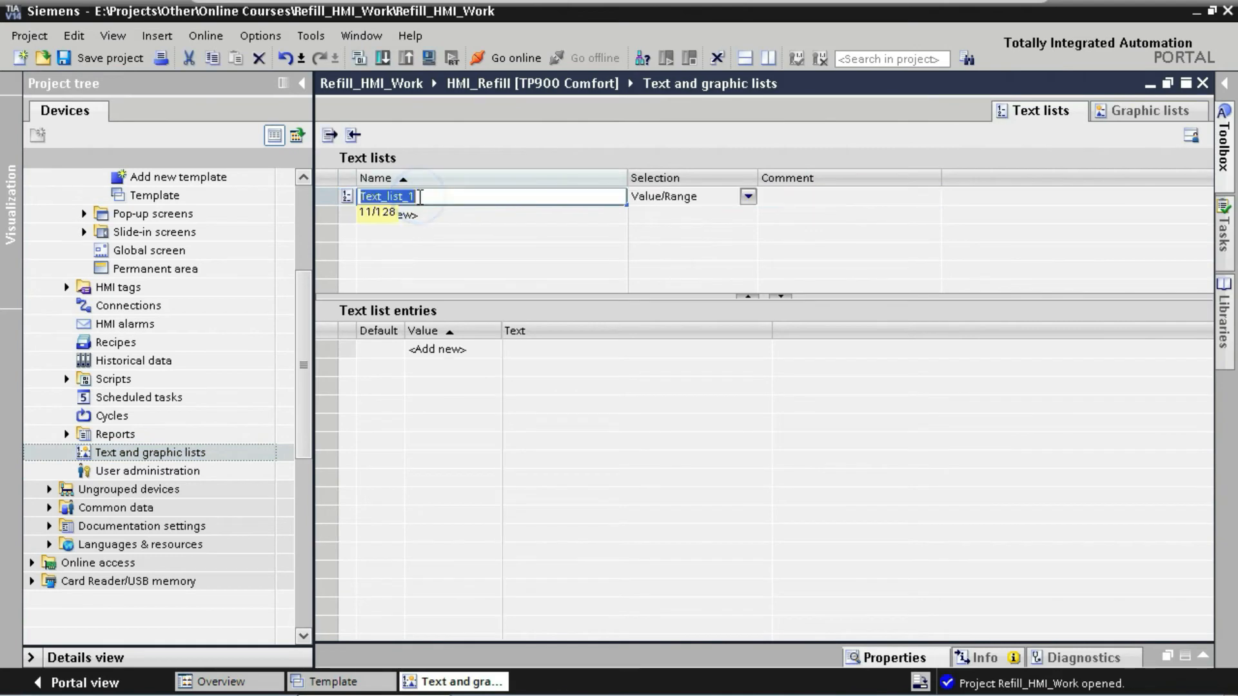
pyautogui.write('TextList')
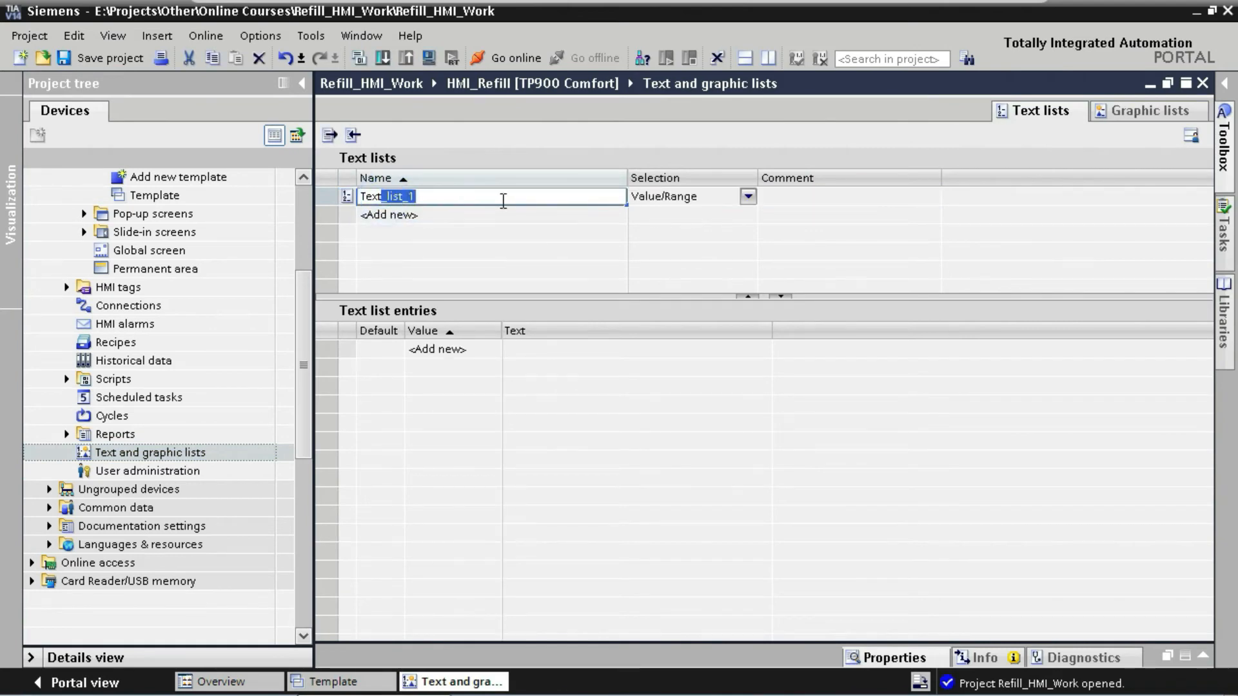
pyautogui.write('_ScreenNames')
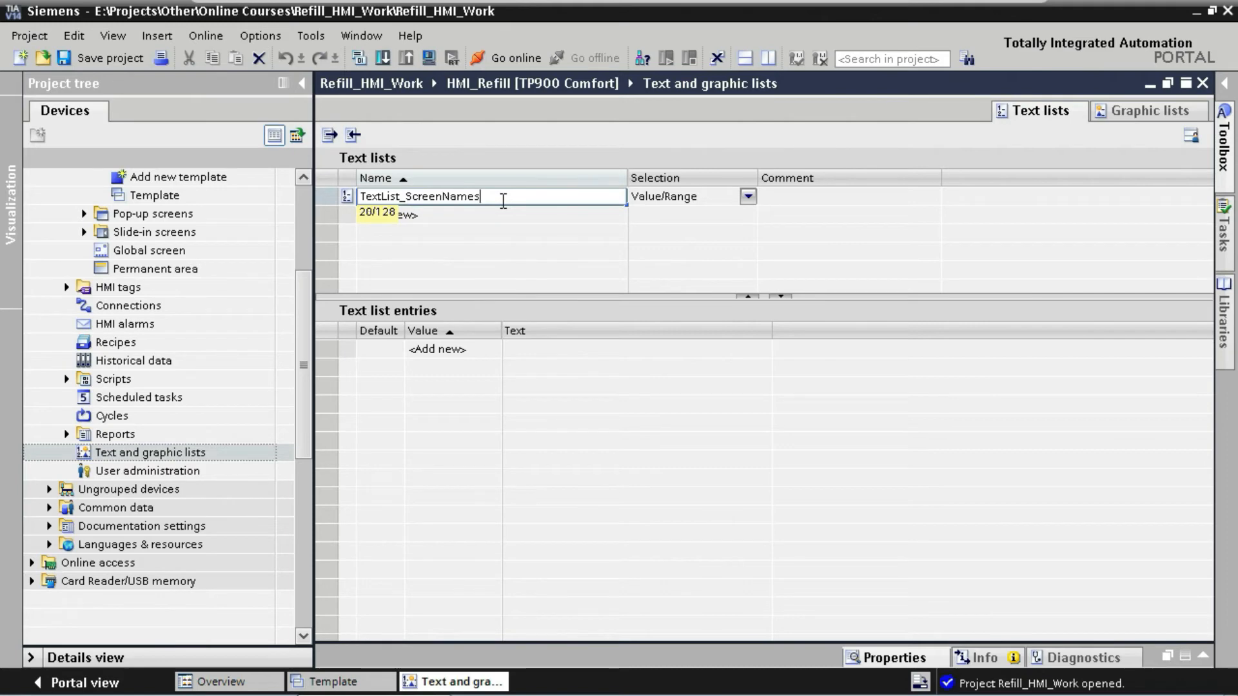
pyautogui.press('Return')
pyautogui.click(502, 204)
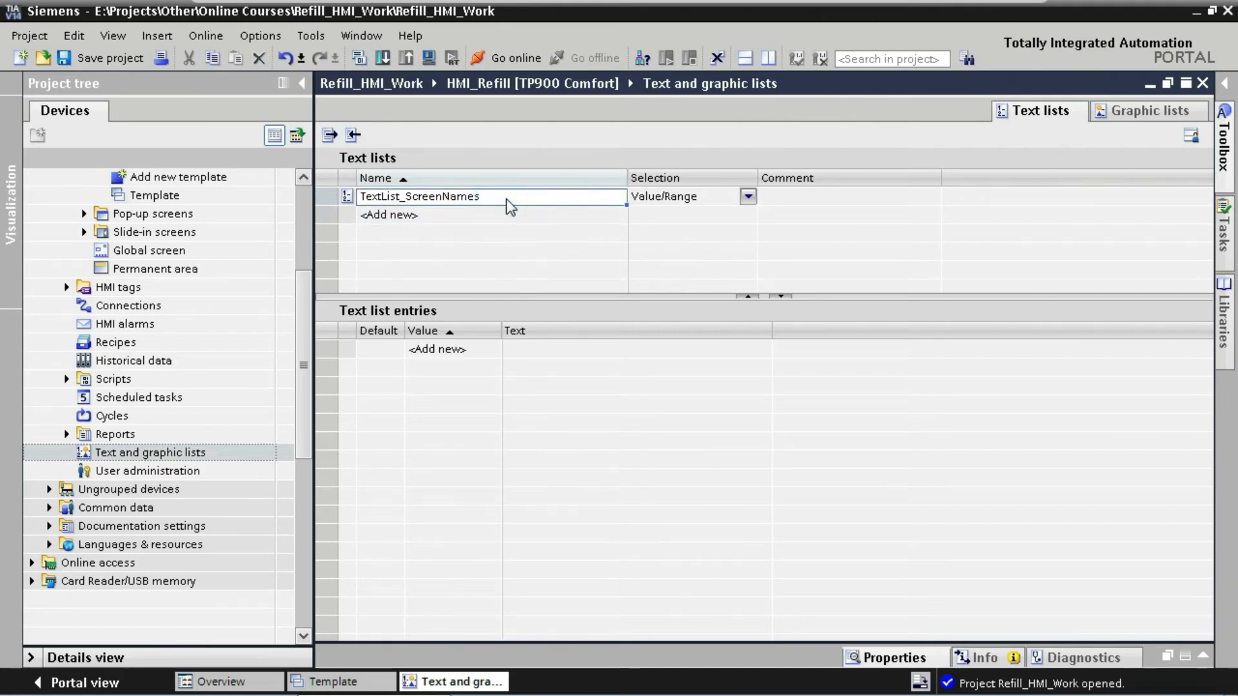
# - Add an entry to TextList_ScreenNames with value 1 and text "PROCESS OVERVIEW"
pyautogui.click(456, 351)
pyautogui.write('1')
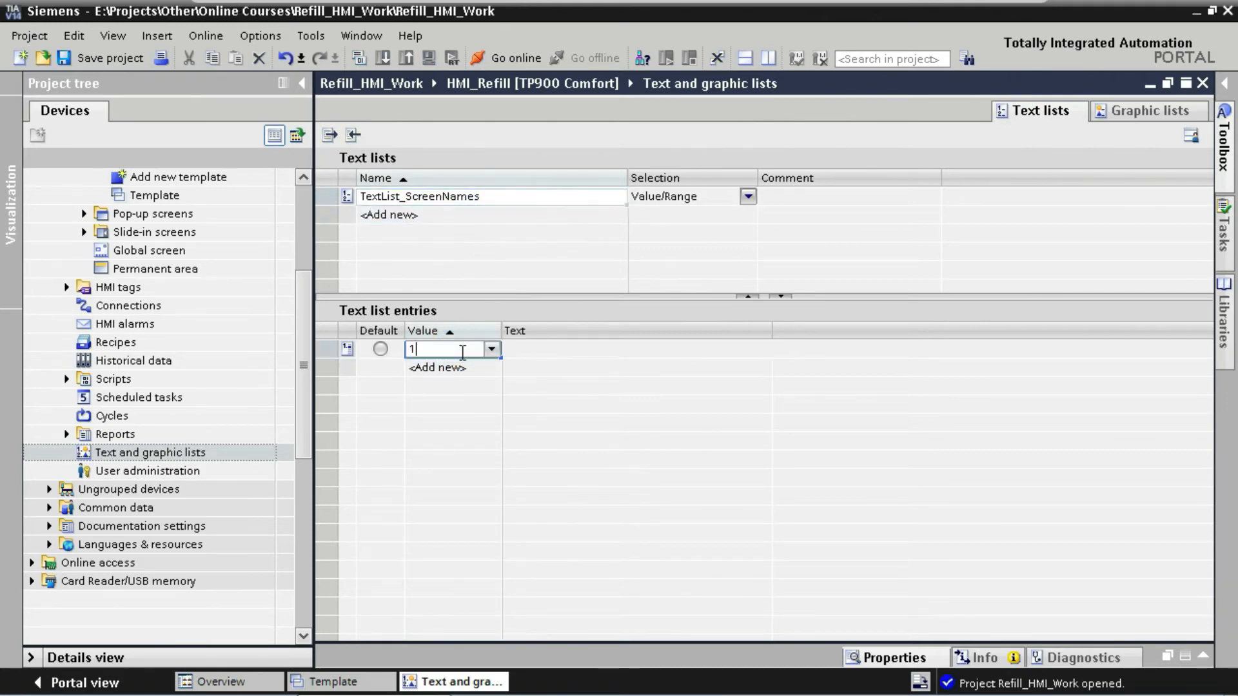
pyautogui.click(520, 351)
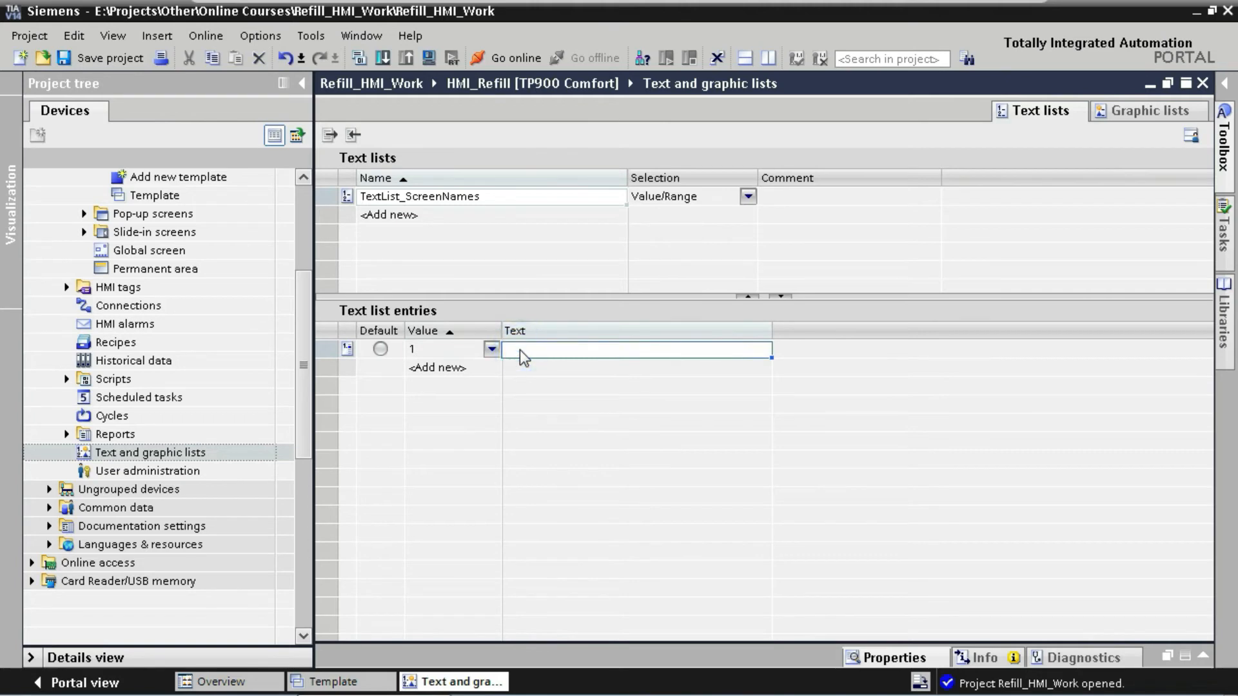
pyautogui.write('PROCESS OVERVIEW')
pyautogui.press('Return')
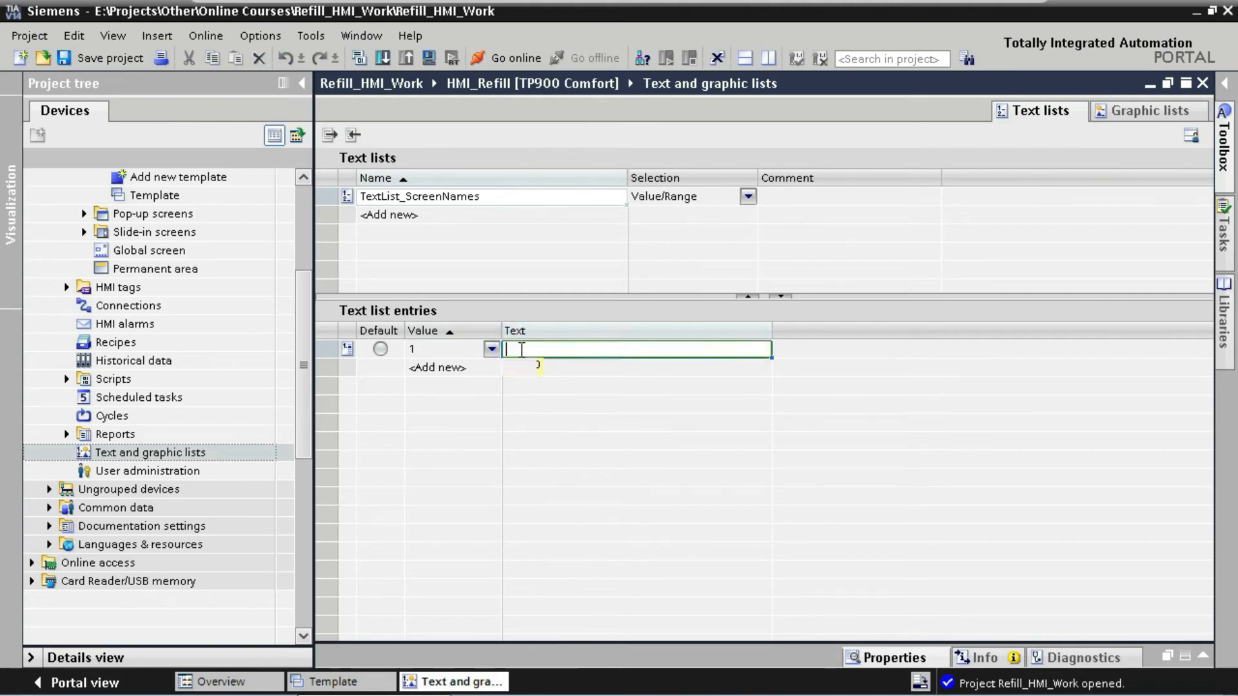
# - Add an entry to TextList_ScreenNames with value 5 and text "ALARMS"
pyautogui.click(477, 367)
pyautogui.write('5')
pyautogui.click(538, 366)
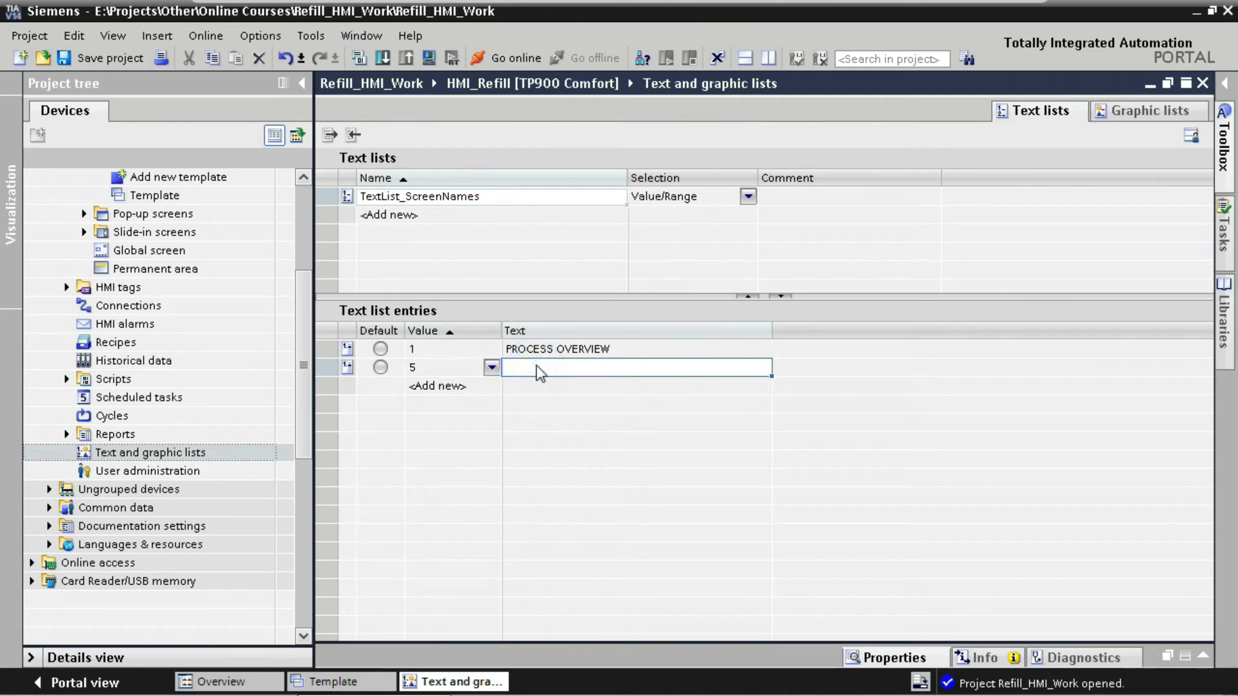
pyautogui.write('ALARMS')
pyautogui.press('Return')
# - Add an entry to TextList_ScreenNames with value 10 and text "RECIPES"
pyautogui.click(438, 386)
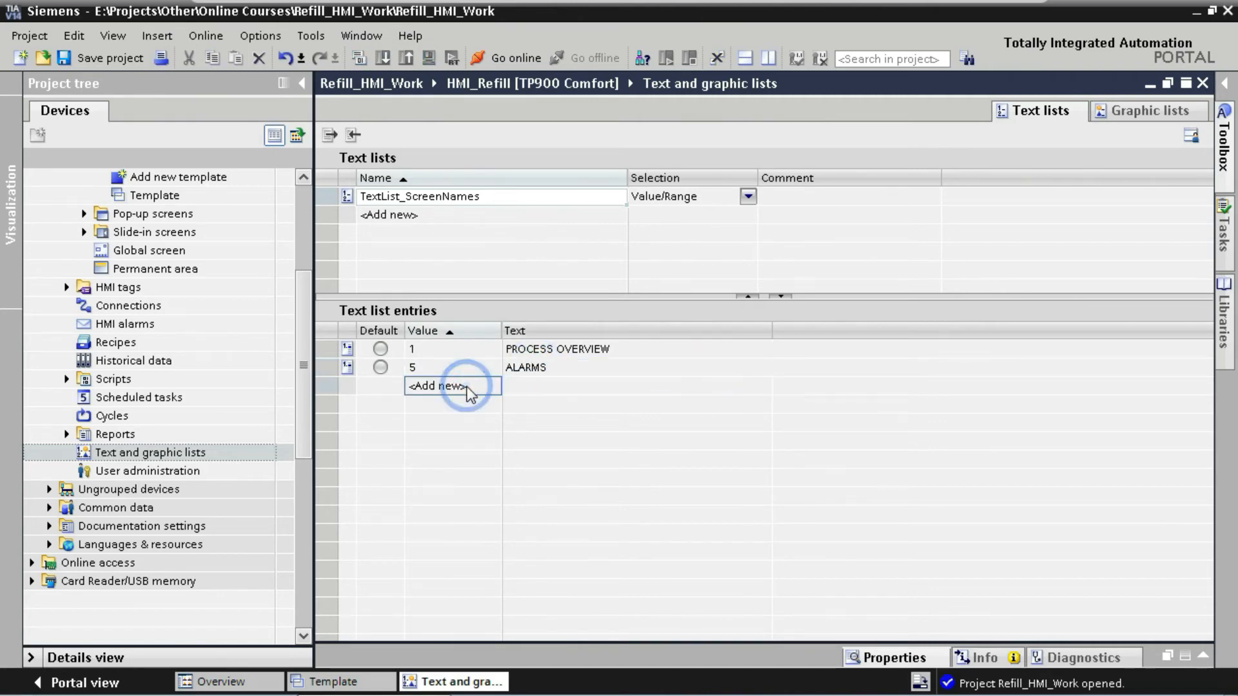
pyautogui.write('10')
pyautogui.click(564, 387)
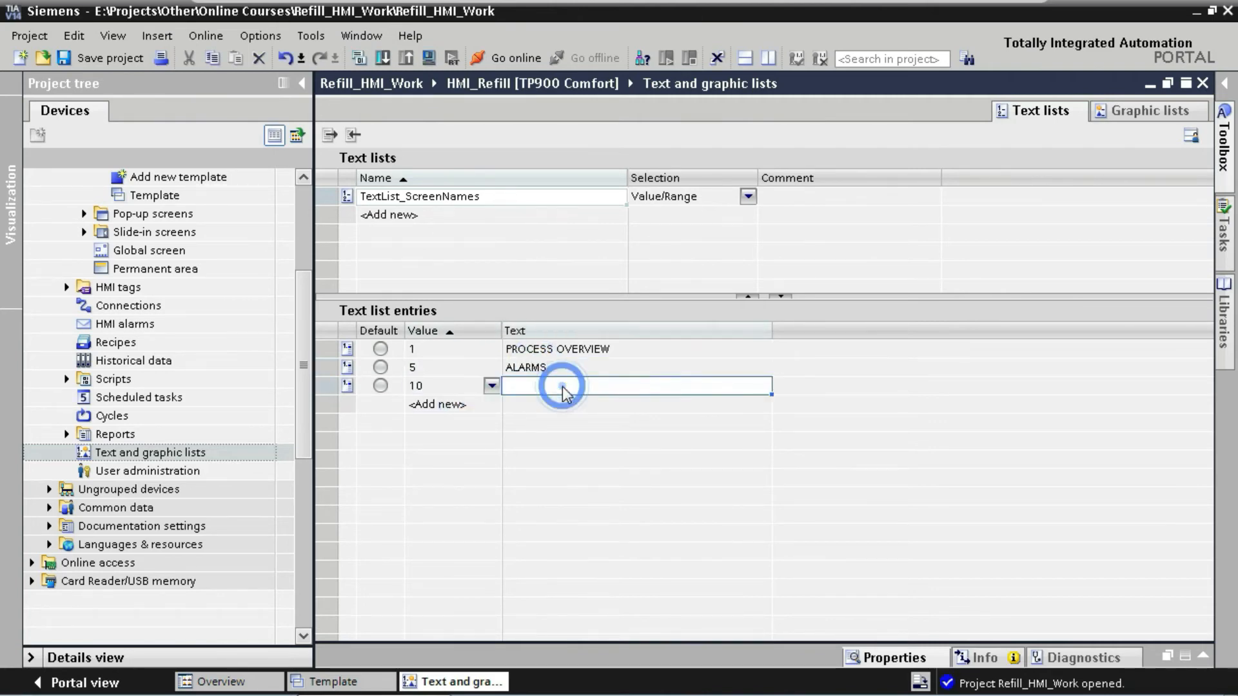
pyautogui.write('RECIPES')
pyautogui.press('Return')
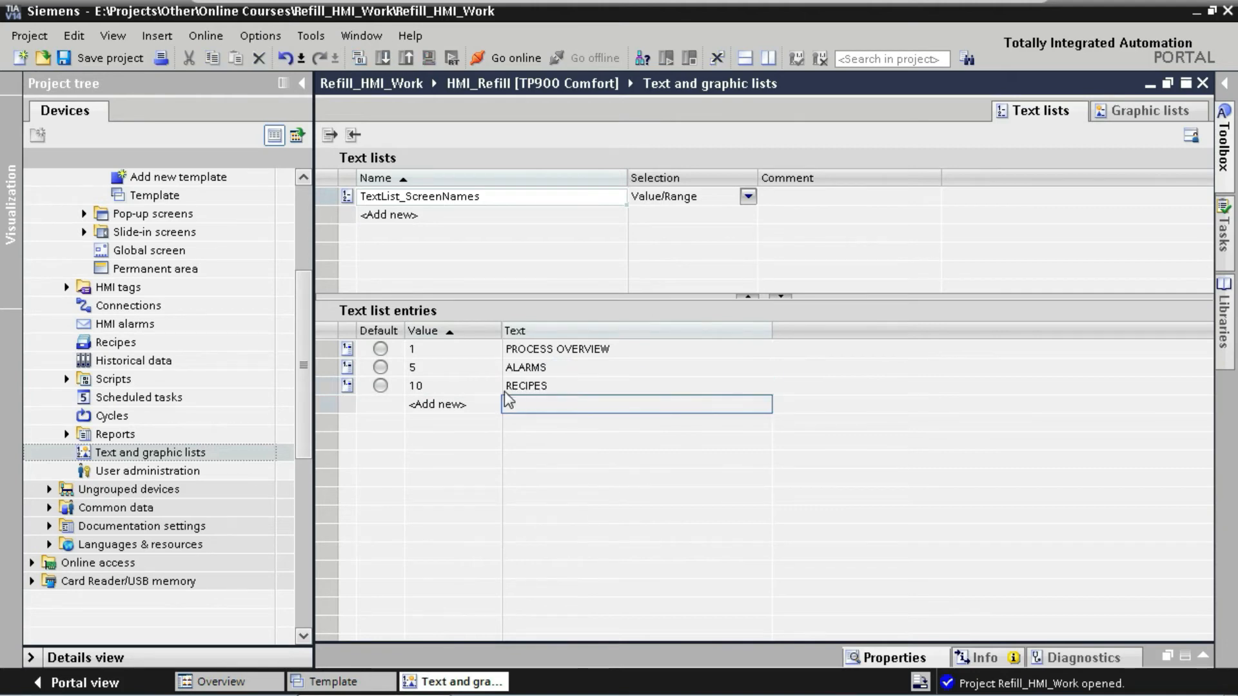
# - Add an entry to TextList_ScreenNames with value 20 and text "SETTINGS", and close the text list editor
pyautogui.click(469, 405)
pyautogui.write('20')
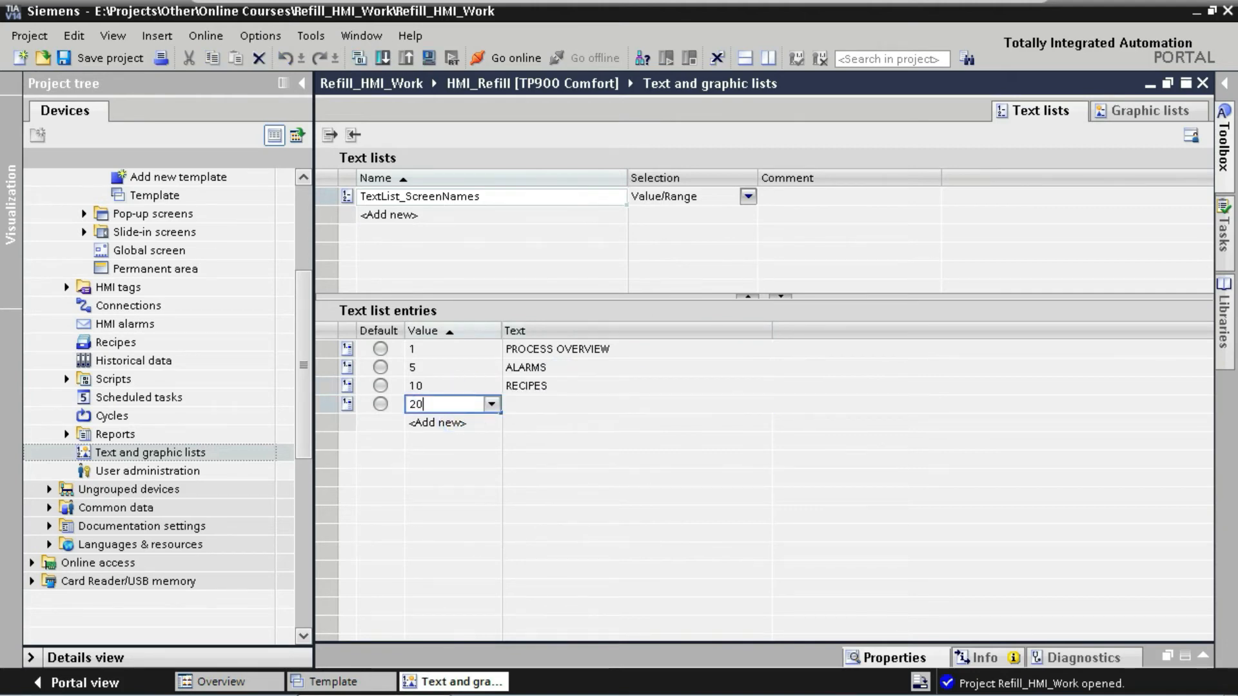
pyautogui.click(547, 404)
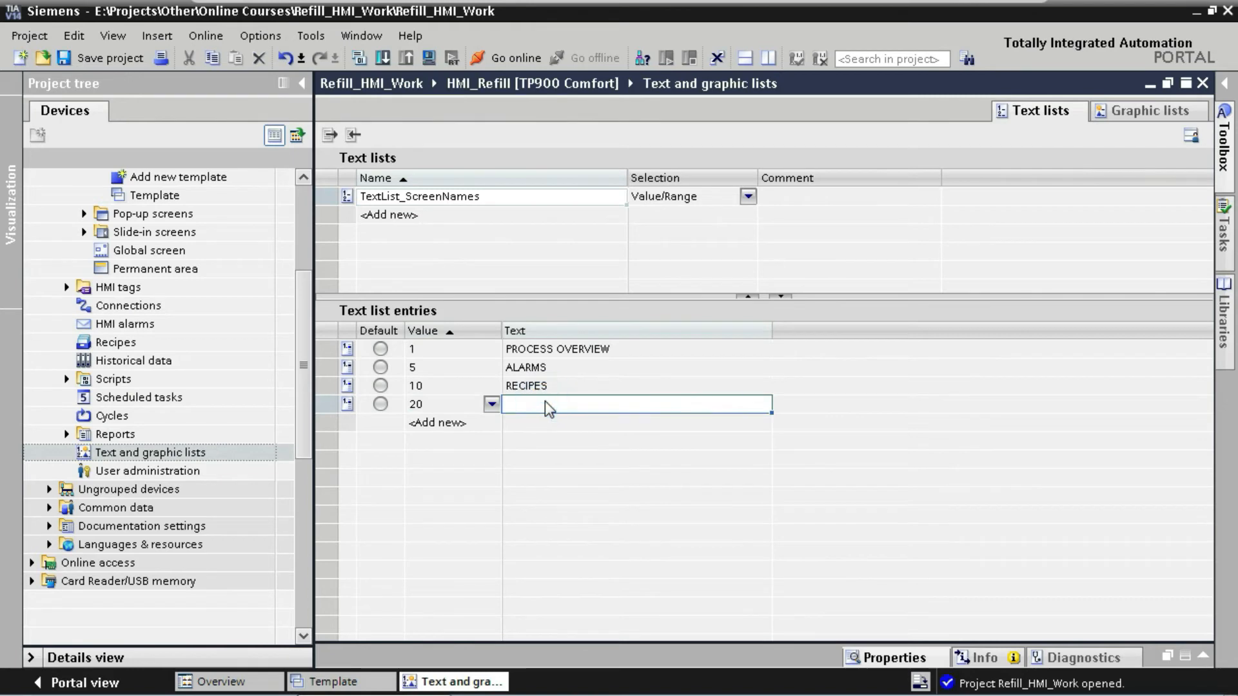
pyautogui.write('SETTINGS')
pyautogui.press('Return')
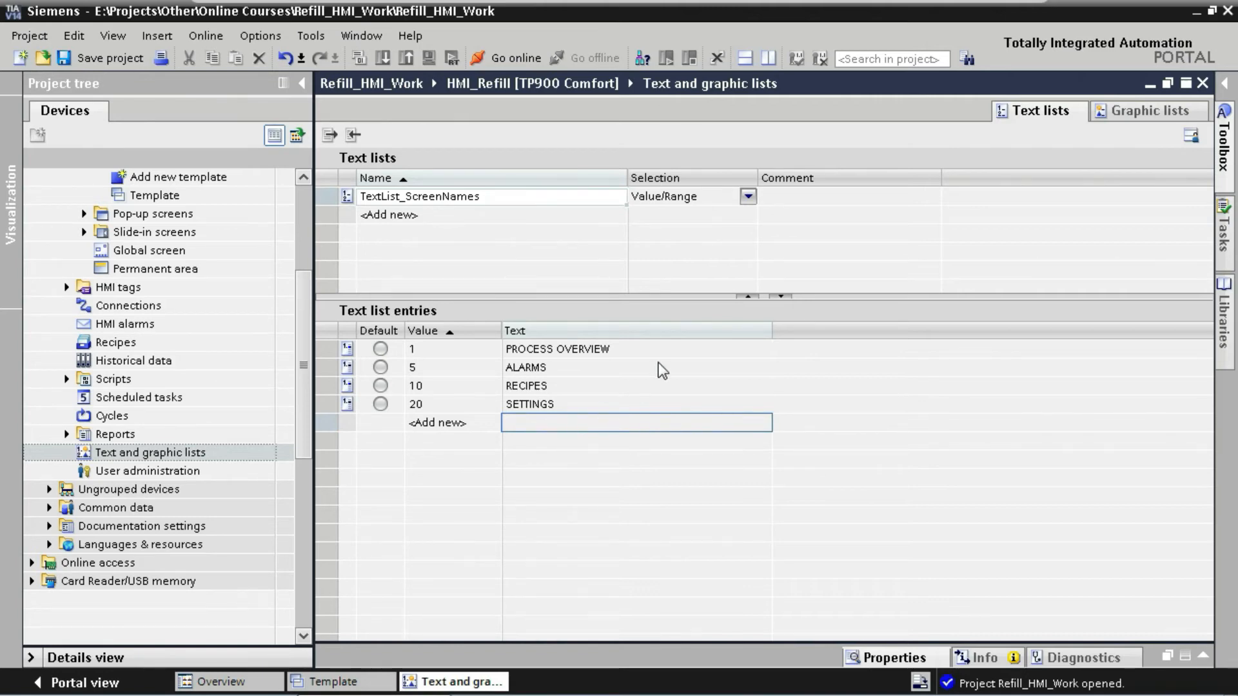
pyautogui.click(1202, 83)
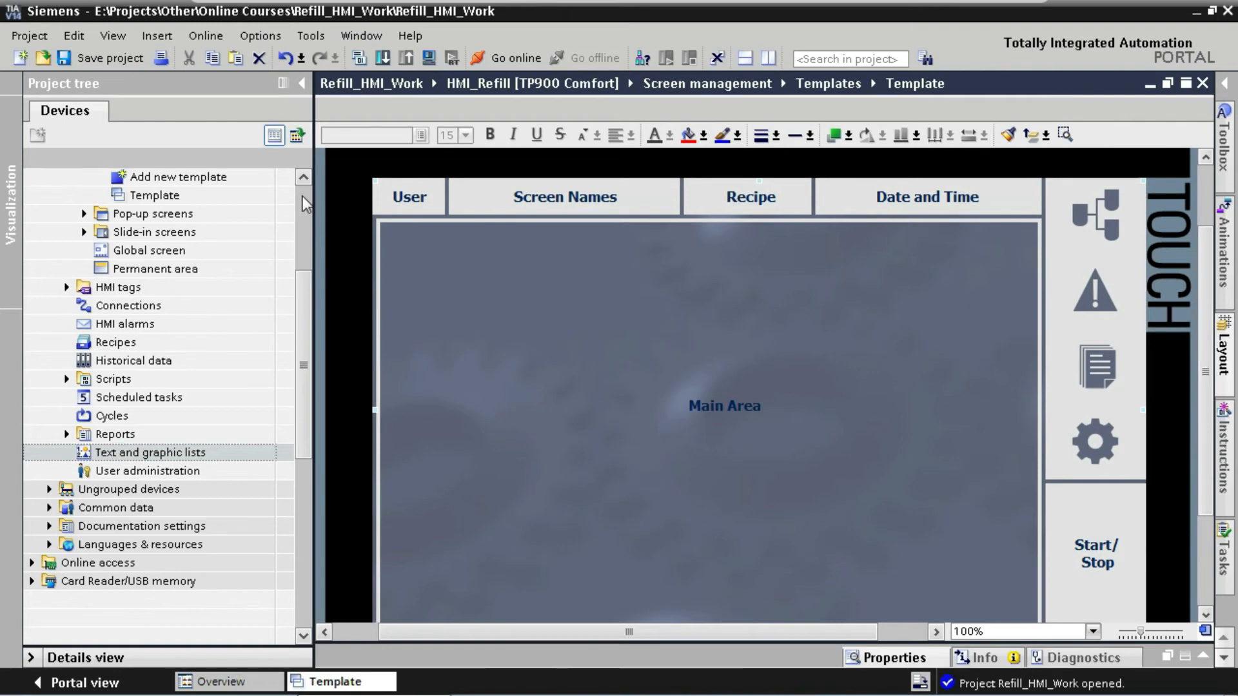
# - Rename the OVERVIEW screen of HMI_Refill to "1 OVERVIEW"
pyautogui.scroll(4, 302, 205)
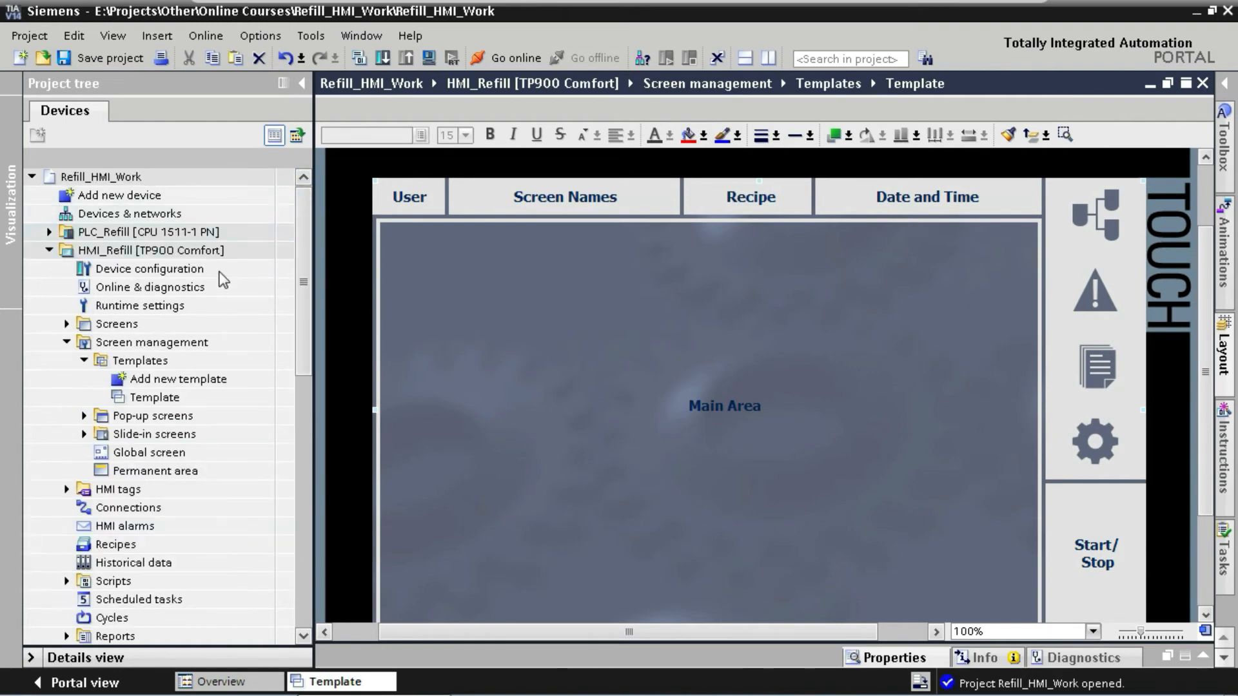
pyautogui.click(67, 343)
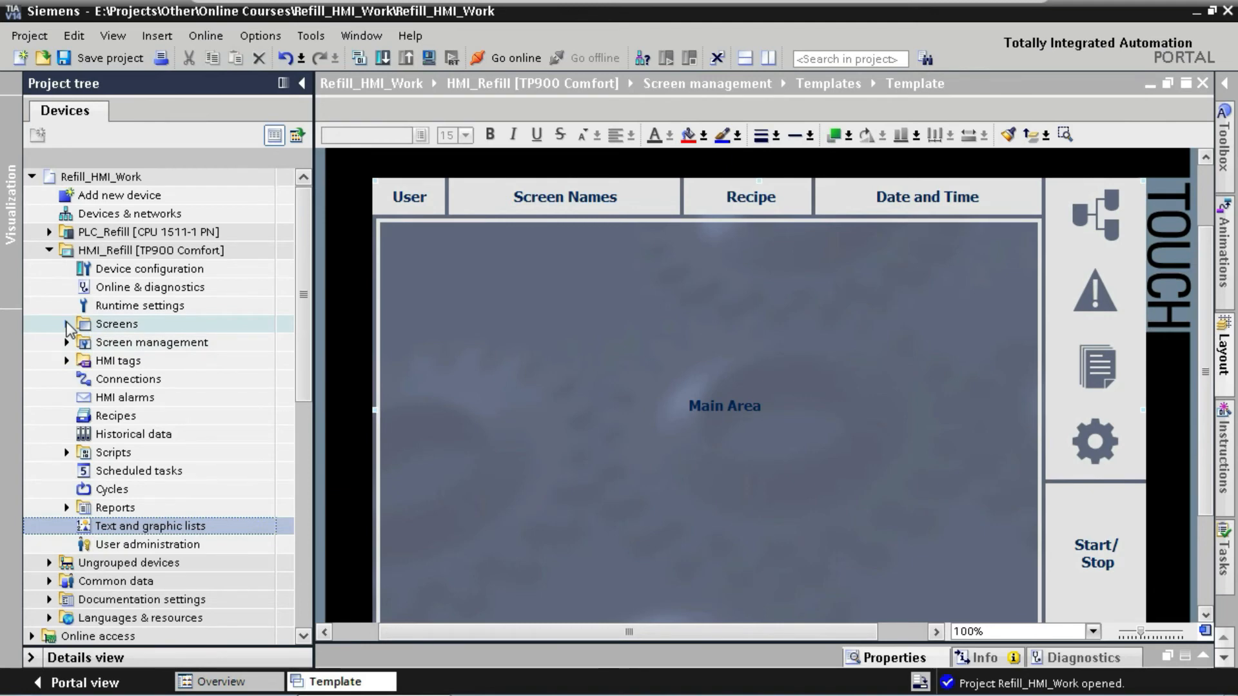
pyautogui.click(67, 325)
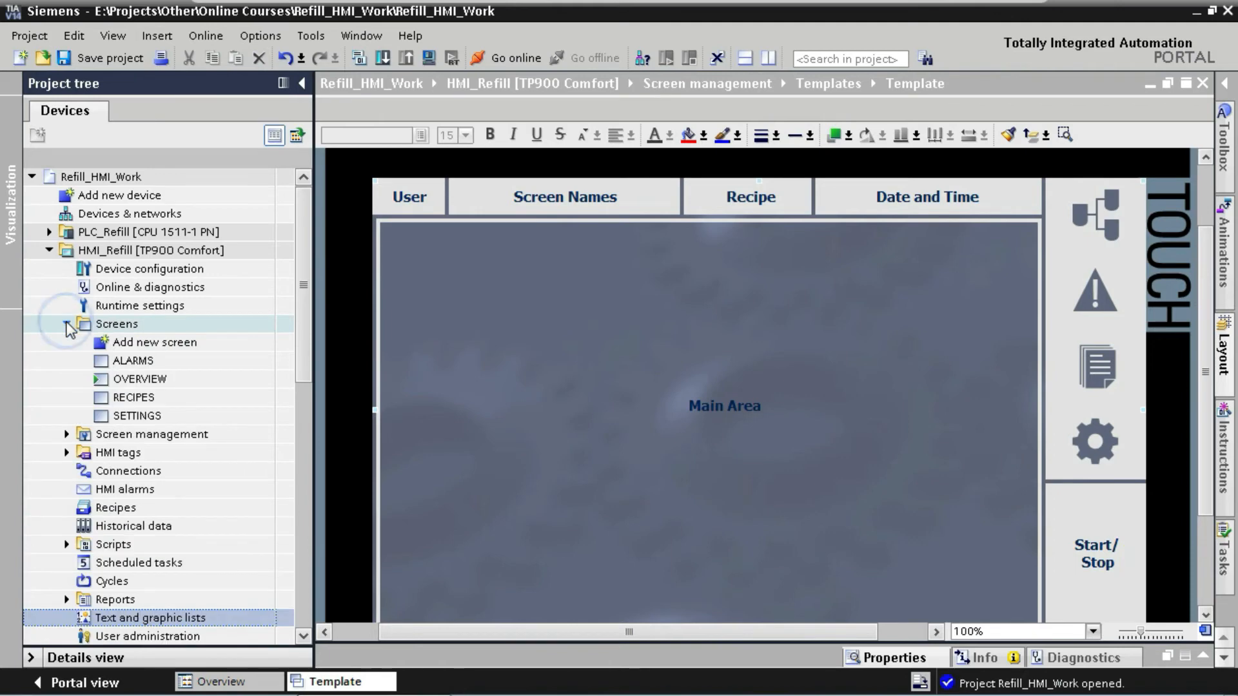
pyautogui.click(121, 383)
pyautogui.click(119, 383)
pyautogui.click(115, 382)
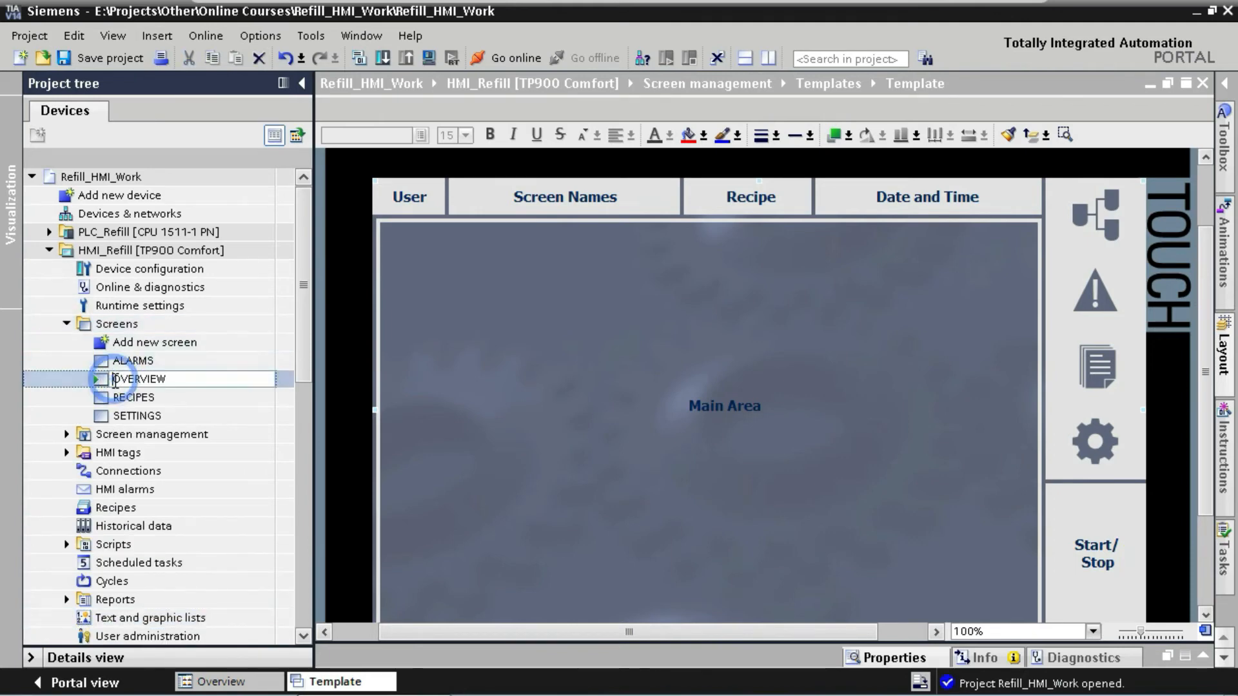
pyautogui.write('1')
pyautogui.press('Return')
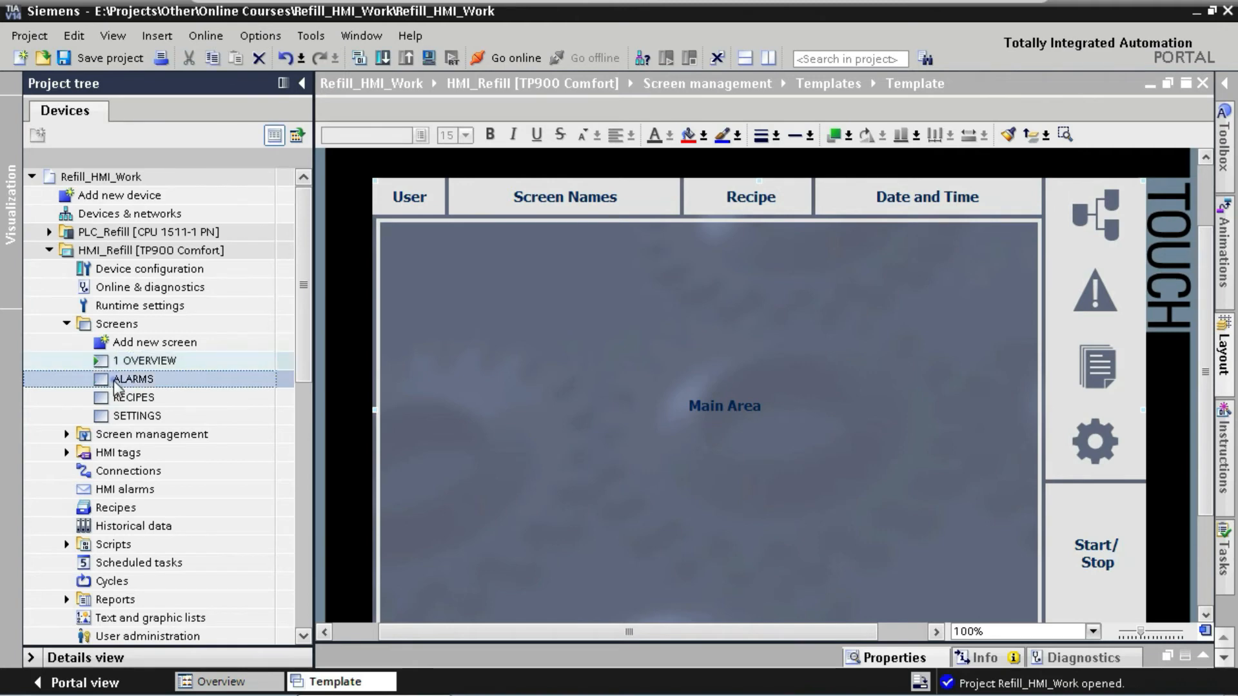
# - Rename the ALARMS screen to "5 ALARMS"
pyautogui.click(116, 381)
pyautogui.click(115, 382)
pyautogui.write('5')
pyautogui.press('Return')
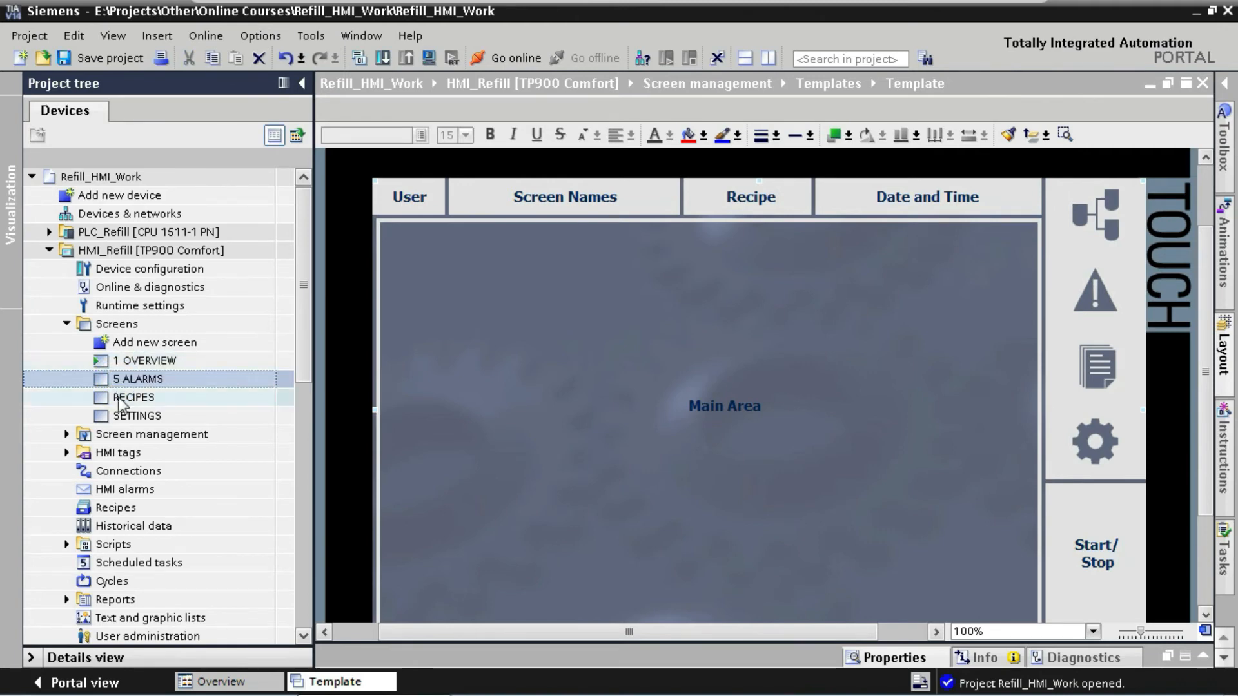
# - Rename the RECIPES screen to "10 RECIPES"
pyautogui.click(118, 399)
pyautogui.click(118, 399)
pyautogui.click(115, 398)
pyautogui.write('10')
pyautogui.press('Return')
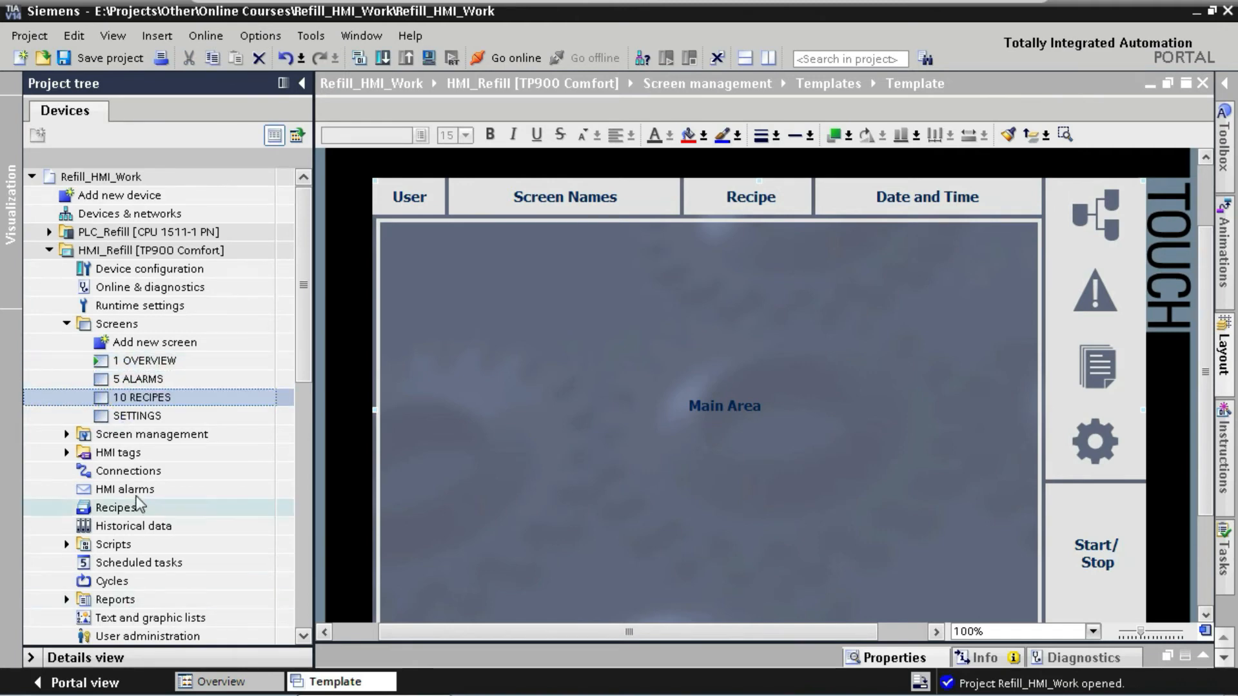
# - Rename the SETTINGS screen to "20 SETTINGS"
pyautogui.click(116, 416)
pyautogui.click(116, 416)
pyautogui.write('20')
pyautogui.press('Return')
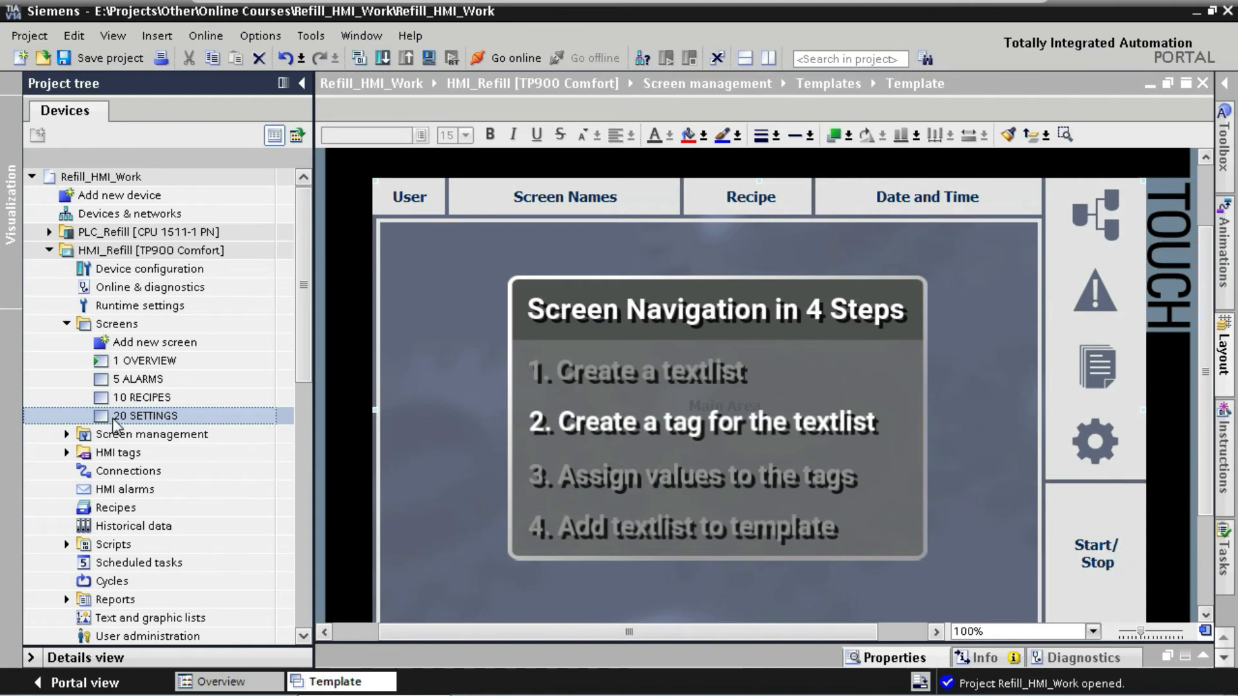
# - Add an internal tag _iScreenNumber with data type Int to the Local Template Tags table, and close the table
pyautogui.click(67, 453)
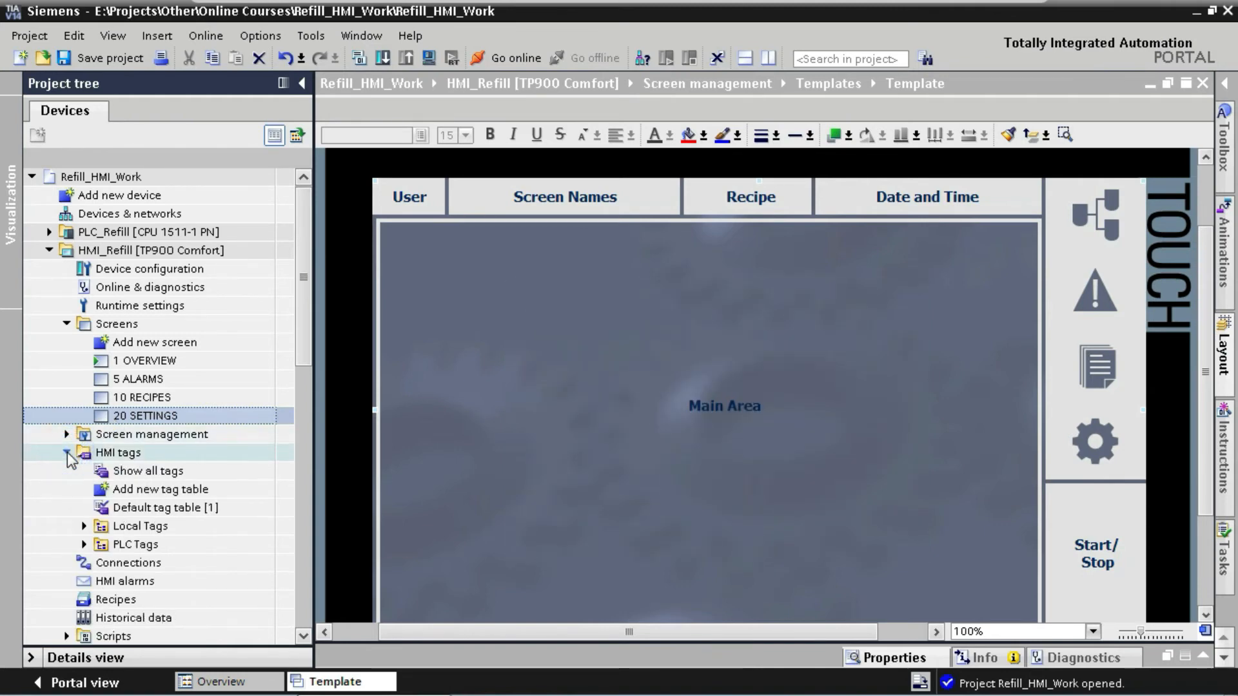
pyautogui.click(84, 526)
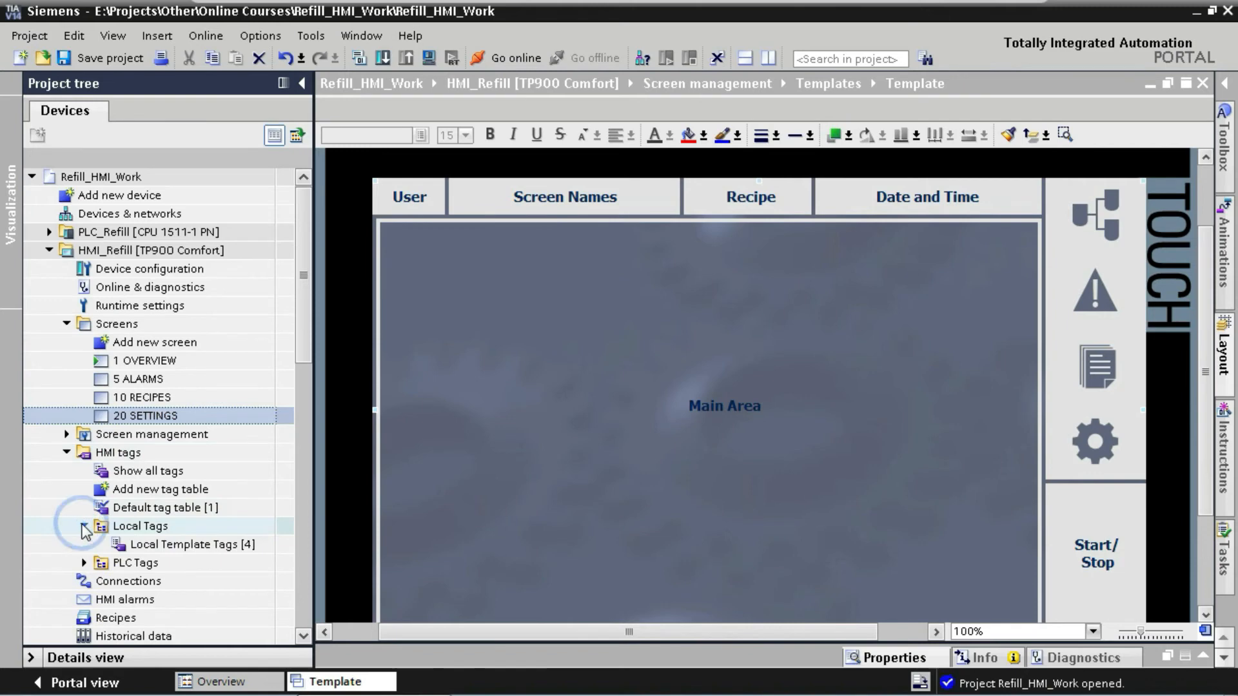
pyautogui.doubleClick(147, 545)
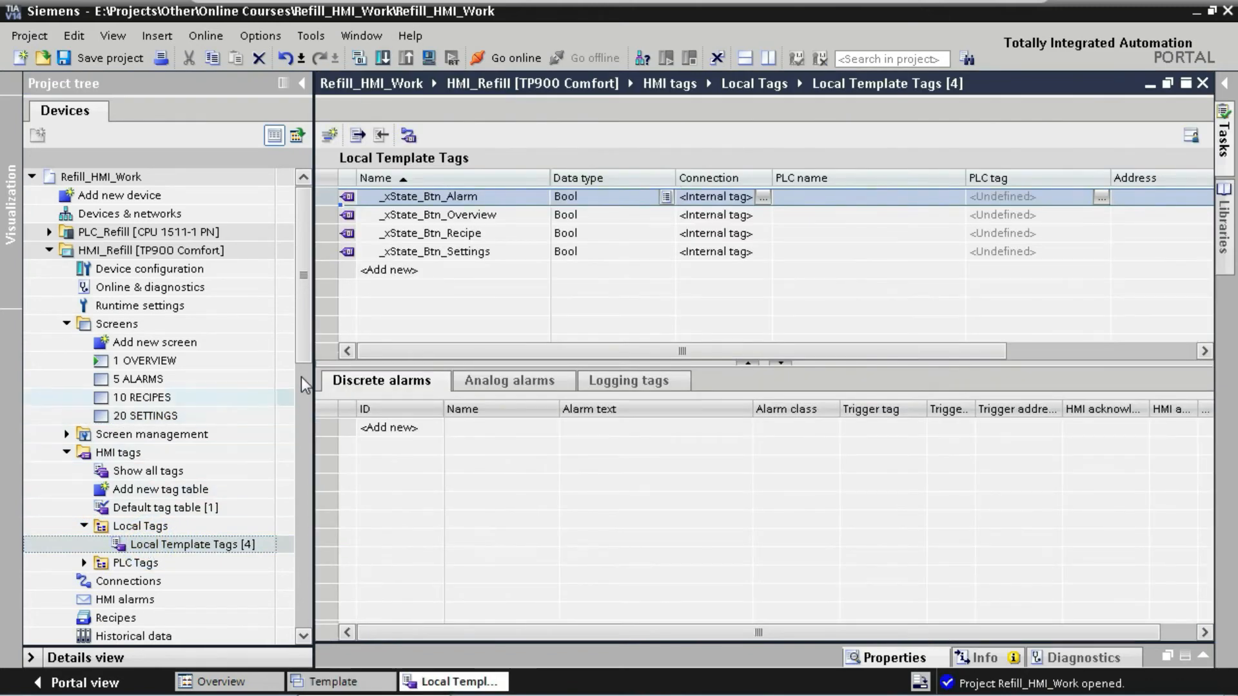
pyautogui.click(393, 270)
pyautogui.write('_iS')
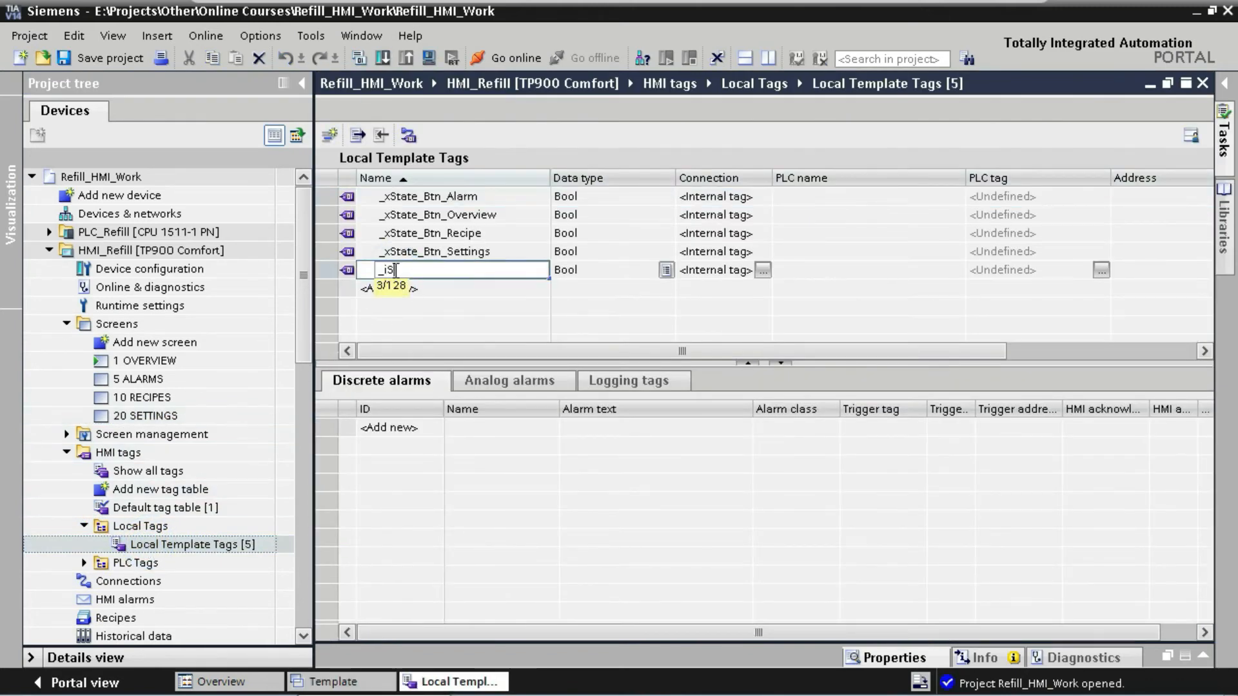
pyautogui.write('creenNumber')
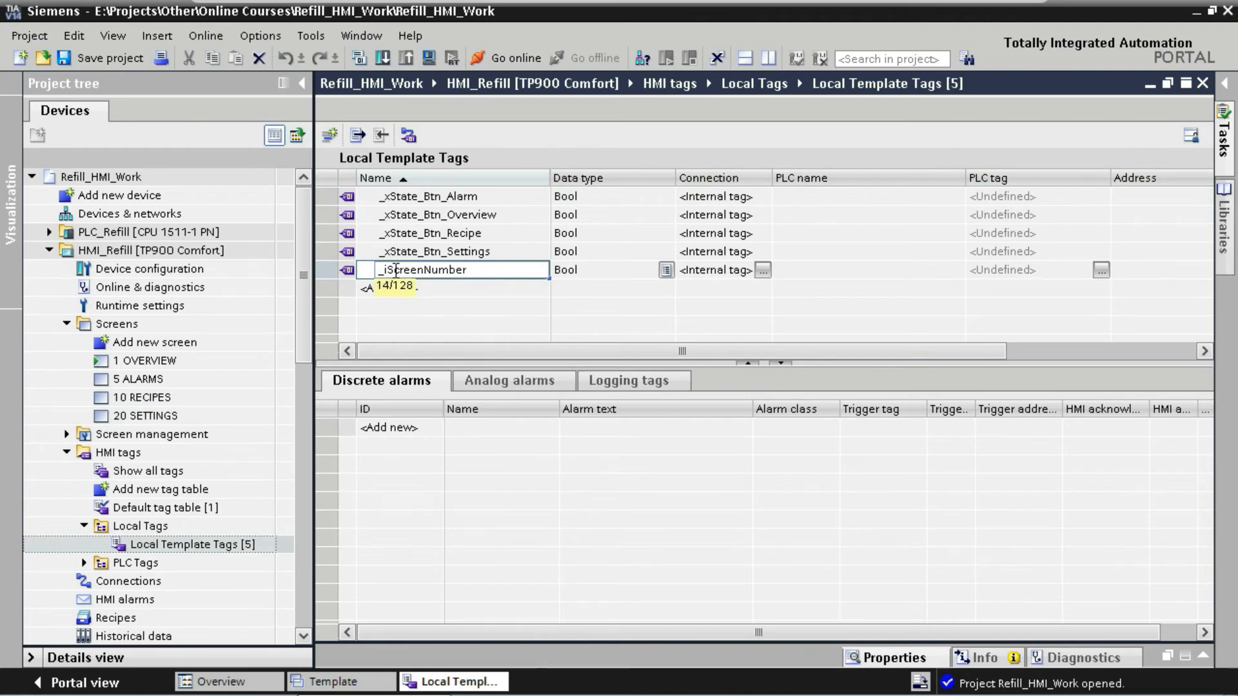
pyautogui.press('Tab')
pyautogui.write('Int')
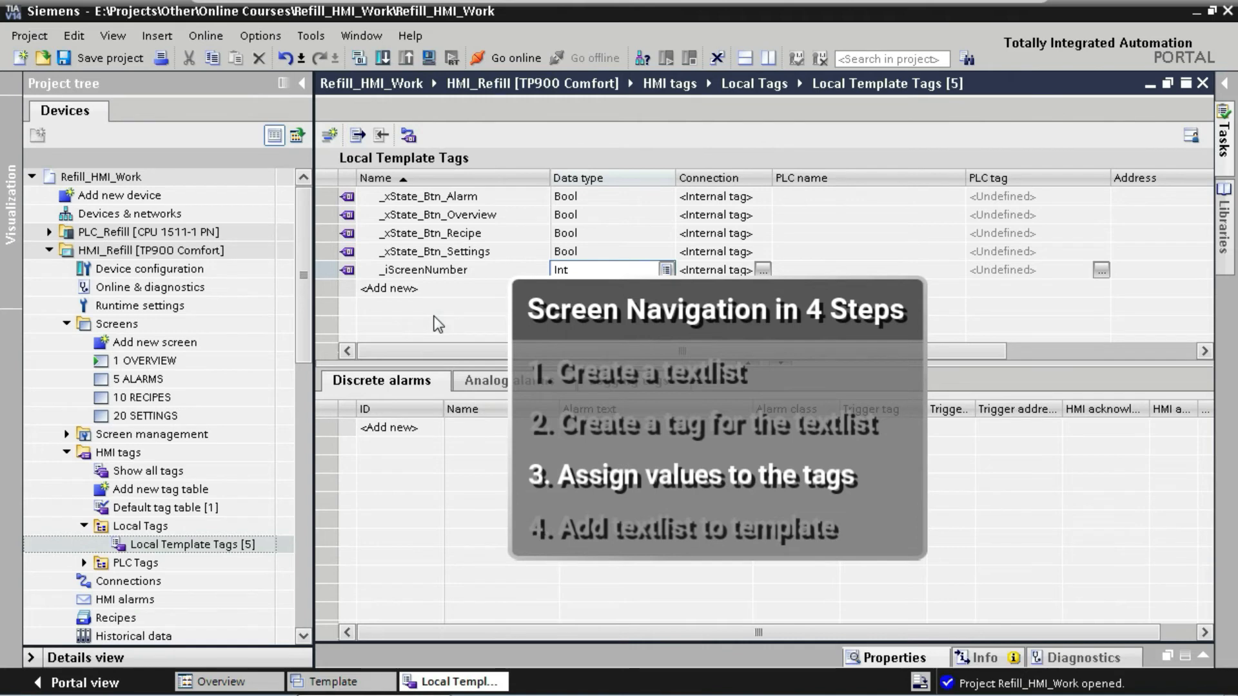
pyautogui.click(1203, 85)
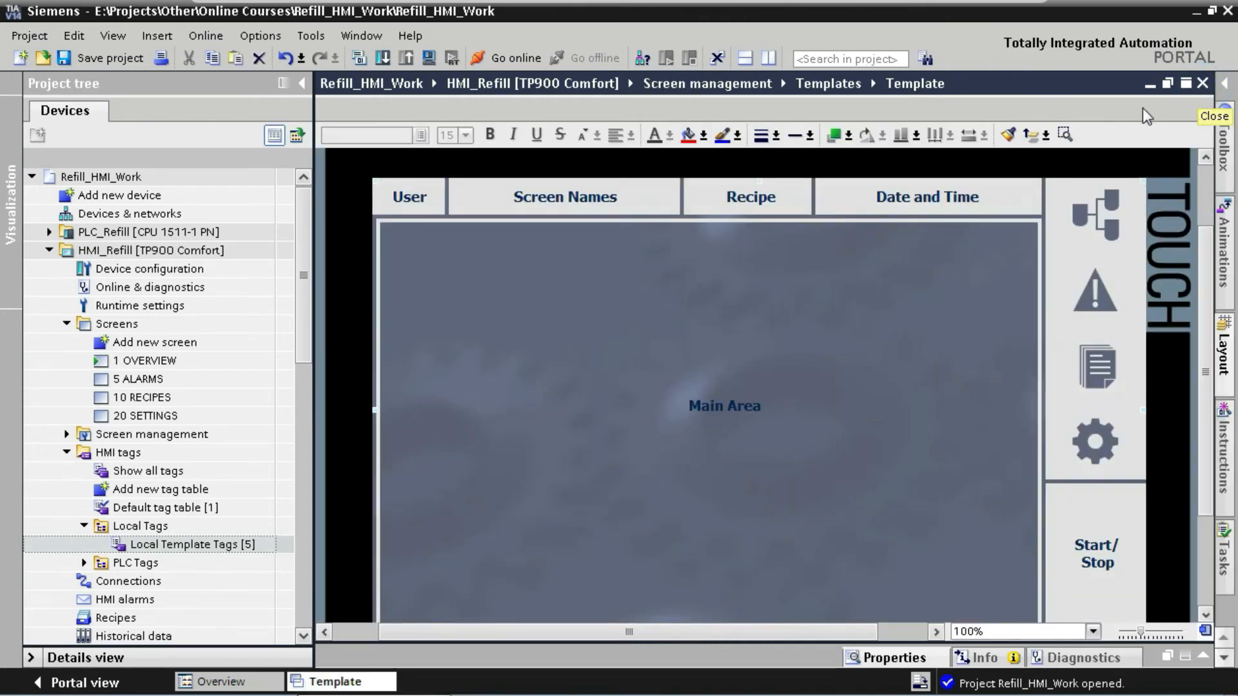
# - Add a SetTag function to the Loaded event of the 1 OVERVIEW screen
pyautogui.doubleClick(182, 364)
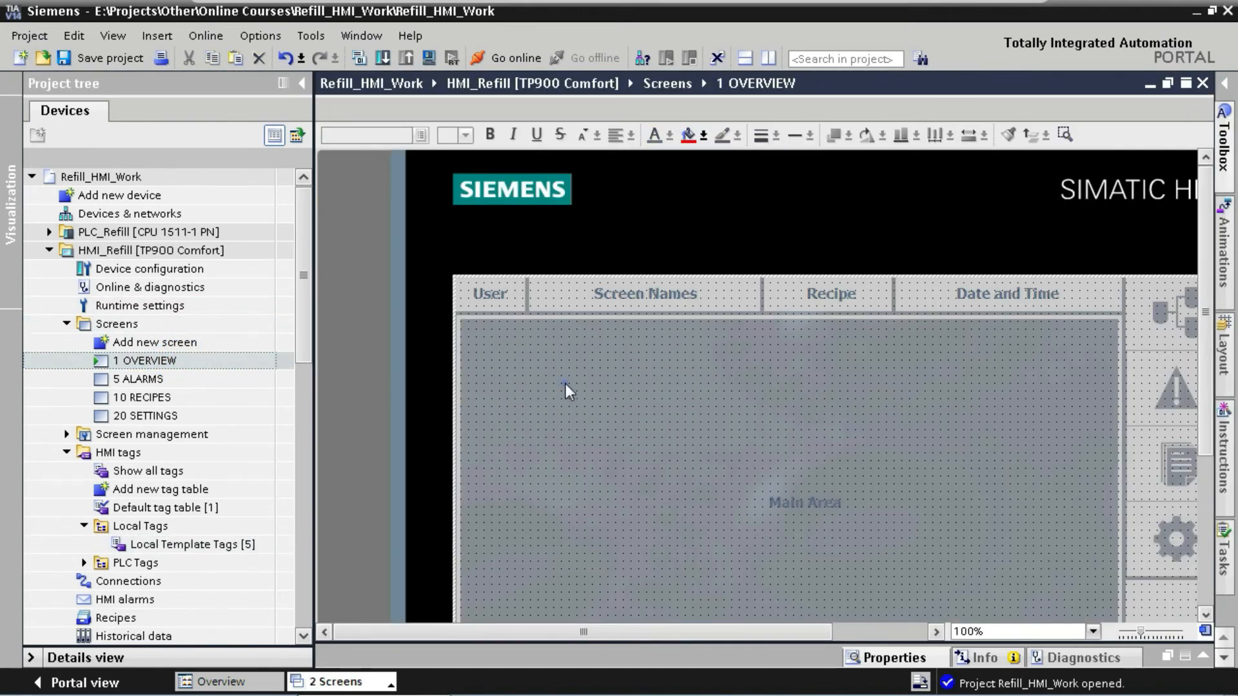
pyautogui.doubleClick(566, 385)
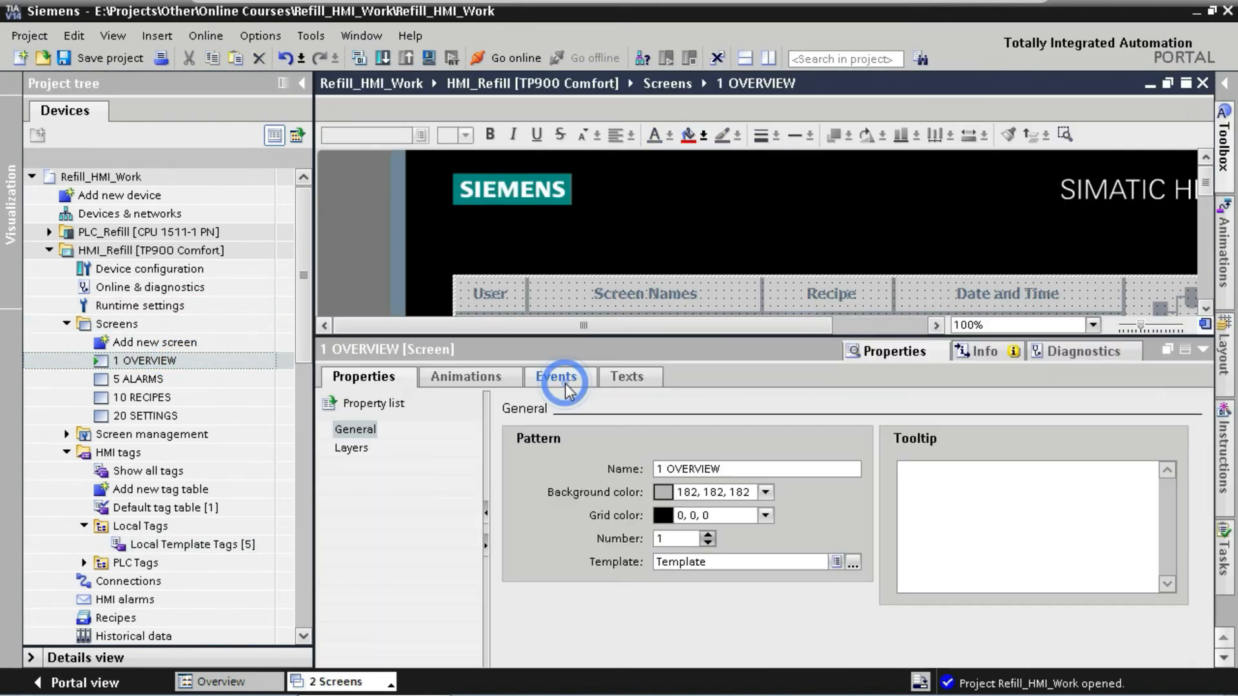
pyautogui.click(566, 384)
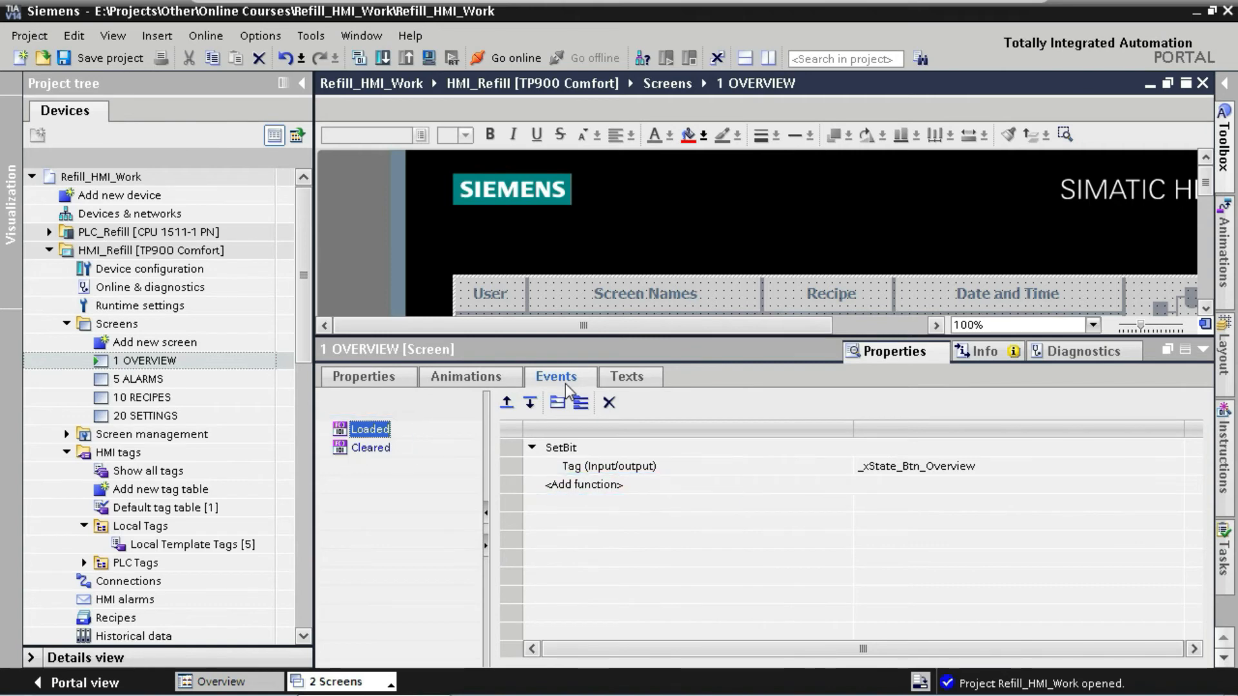
pyautogui.click(566, 485)
pyautogui.write('sett')
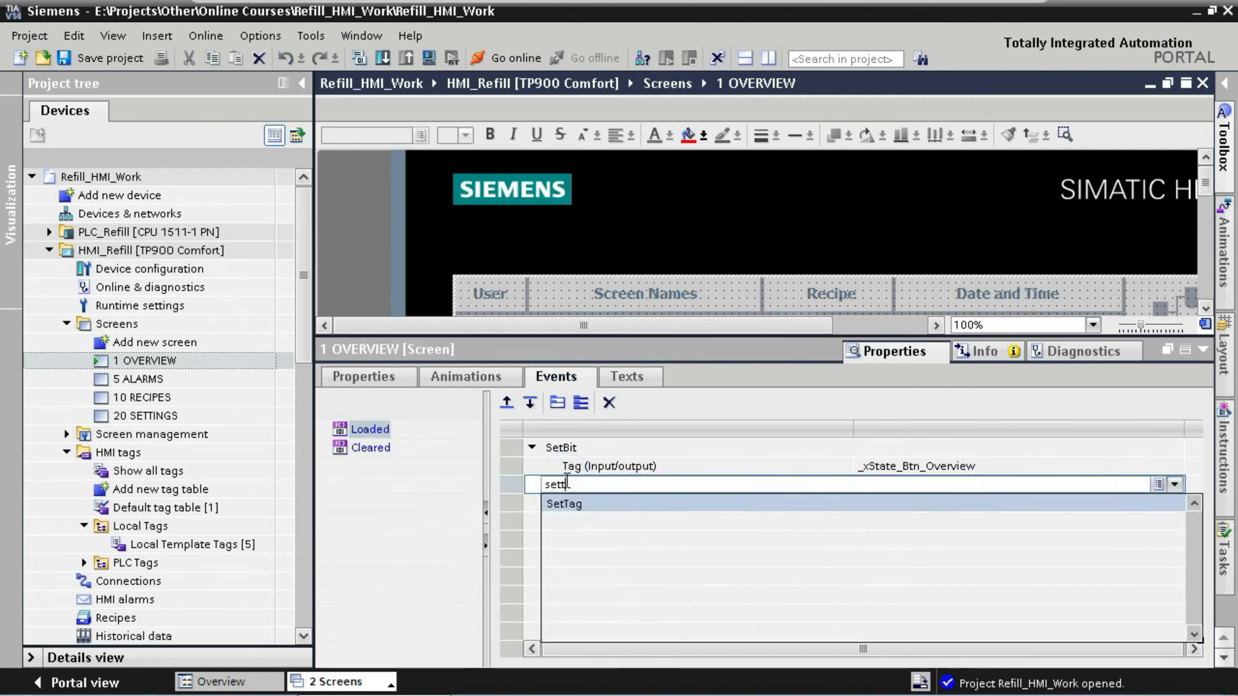
pyautogui.press('Return')
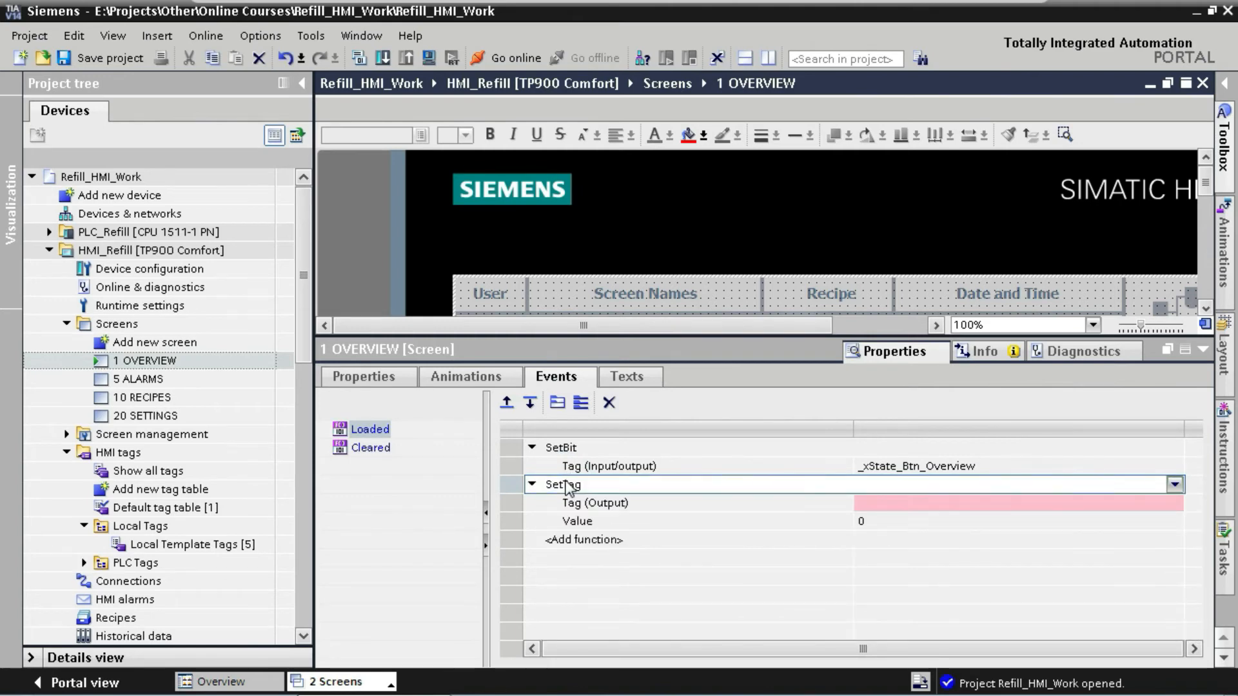
# - Assign _iScreenNumber as the output tag of the overview screen's SetTag function and set its value to 1
pyautogui.click(875, 502)
pyautogui.write('_i')
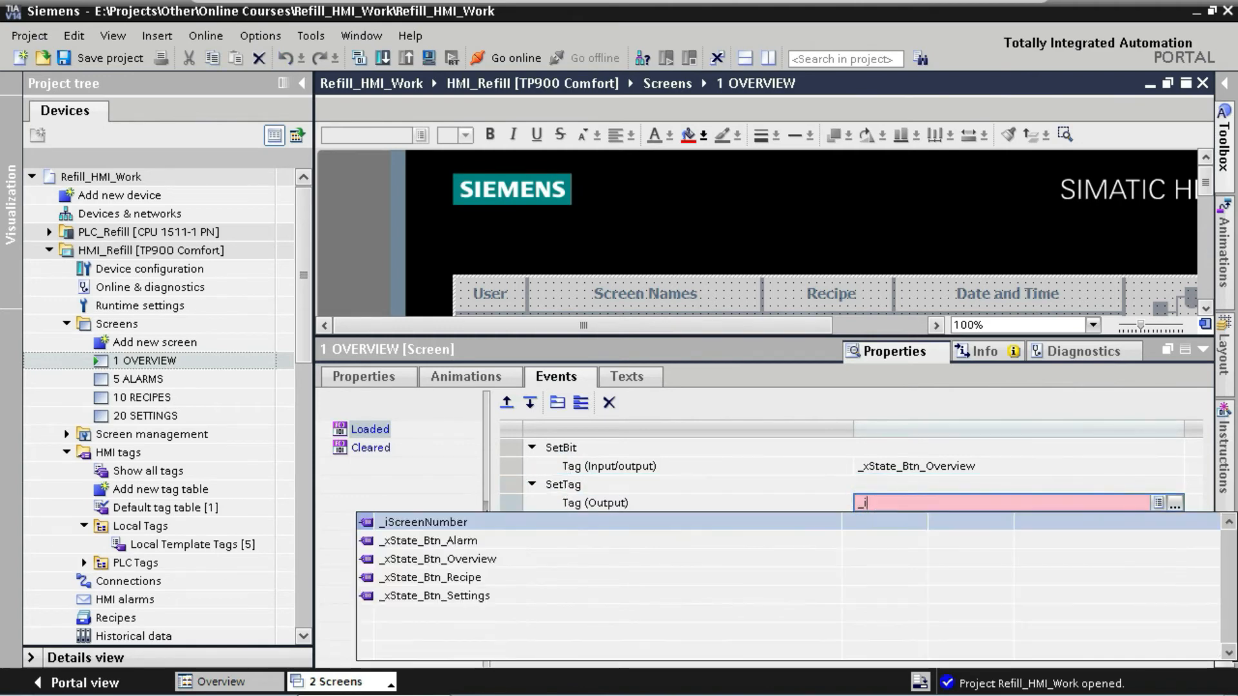
pyautogui.write('sc')
pyautogui.press('Return')
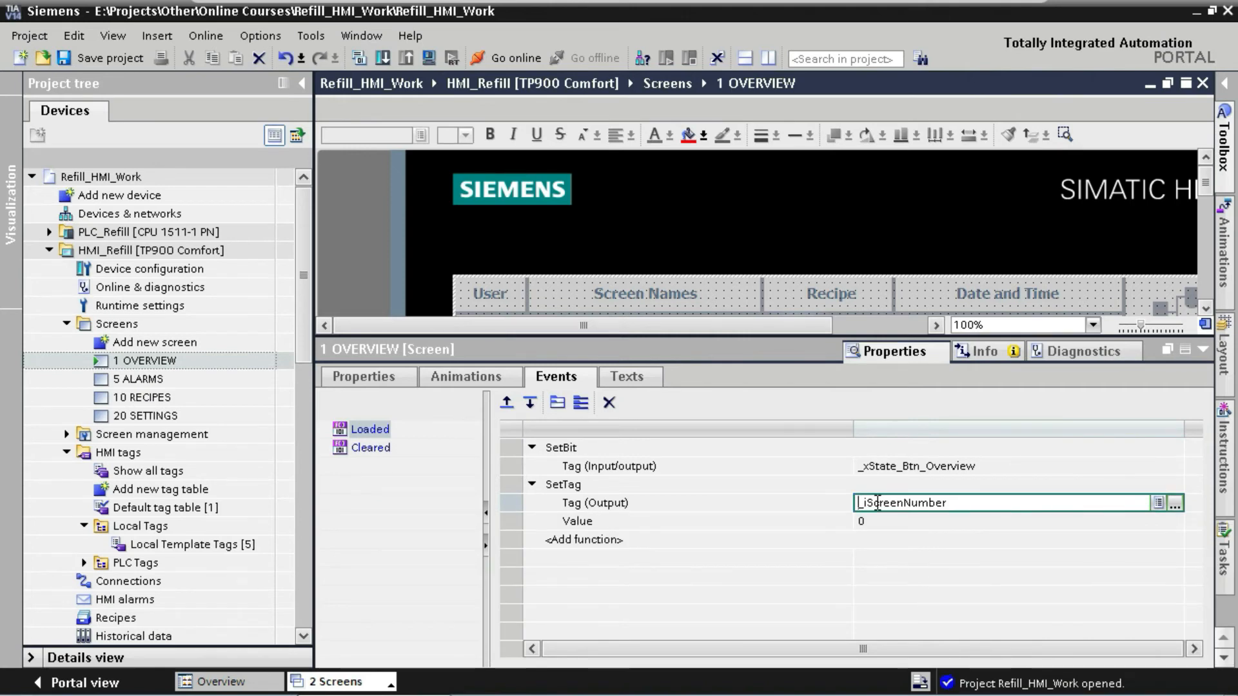
pyautogui.click(883, 520)
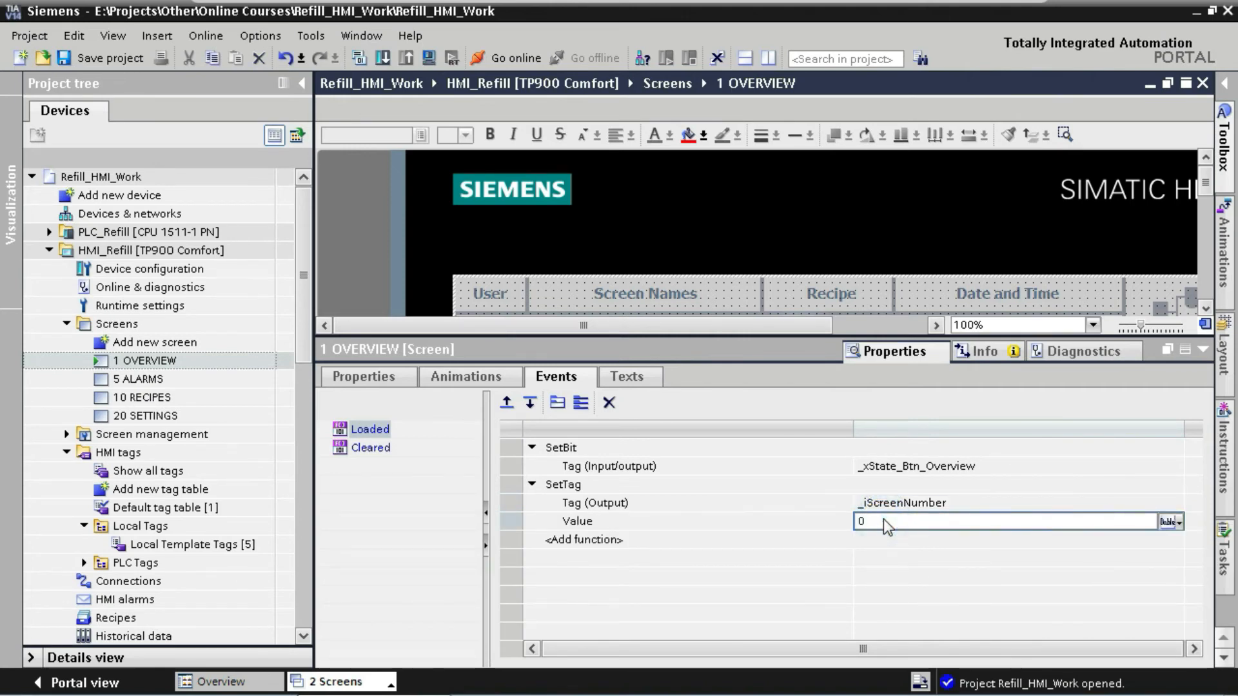
pyautogui.write('1')
pyautogui.press('Return')
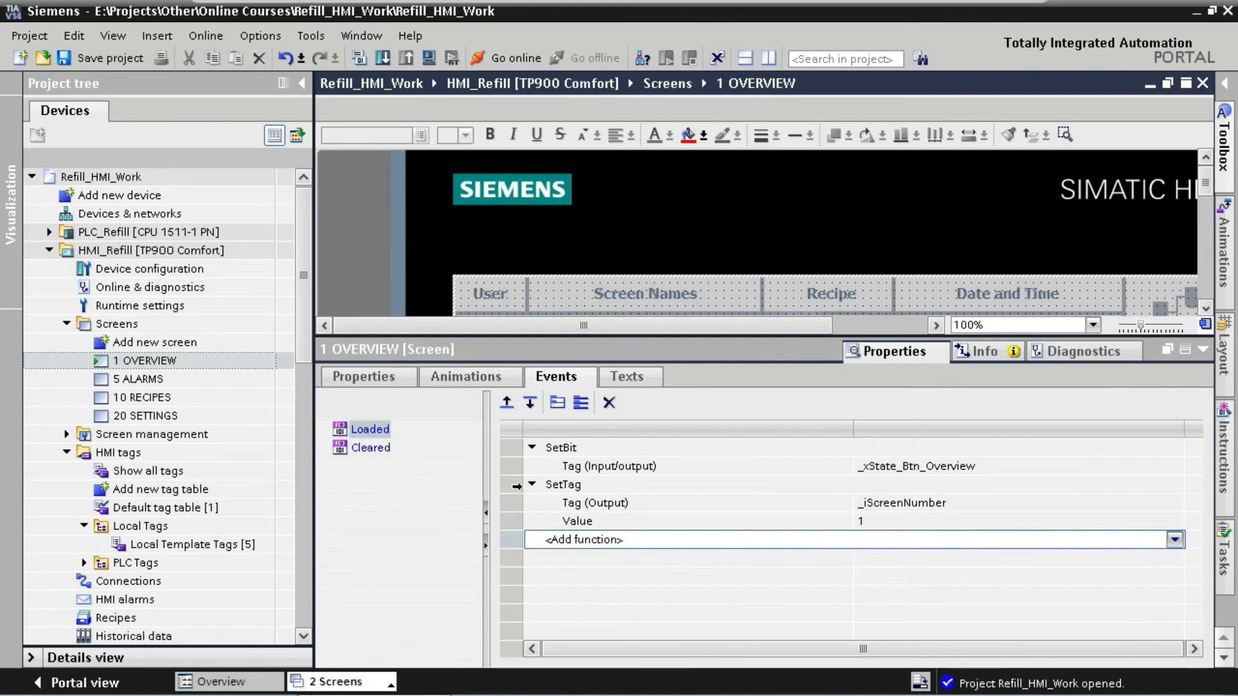
# - Copy the SetTag function to the Loaded event of the 5 ALARMS screen and set its value to 5
pyautogui.click(513, 485)
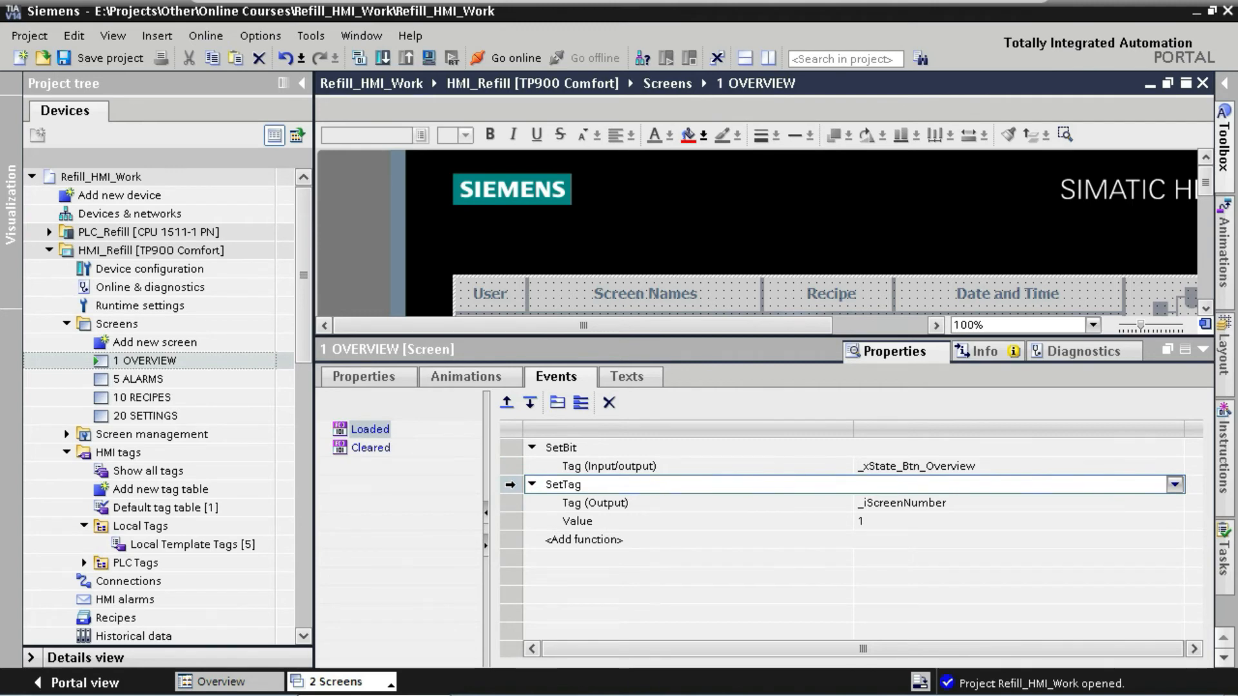
pyautogui.doubleClick(176, 380)
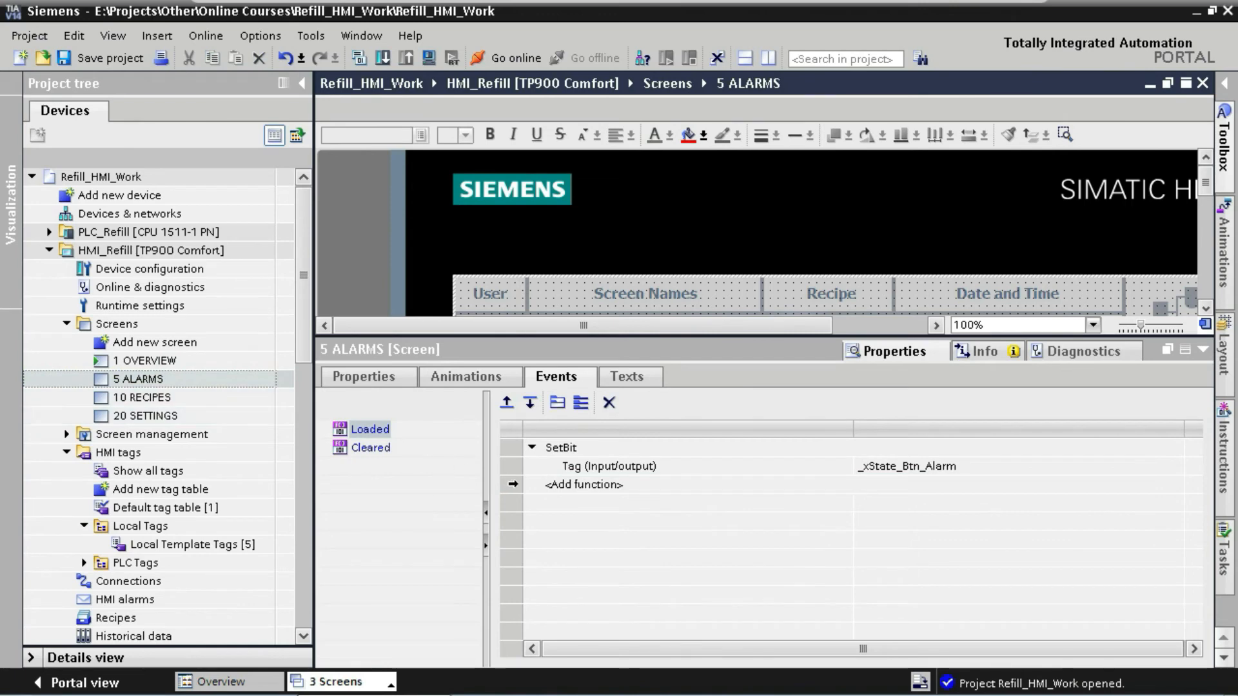
pyautogui.click(515, 484)
pyautogui.hotkey('ctrl', 'v')
pyautogui.click(886, 522)
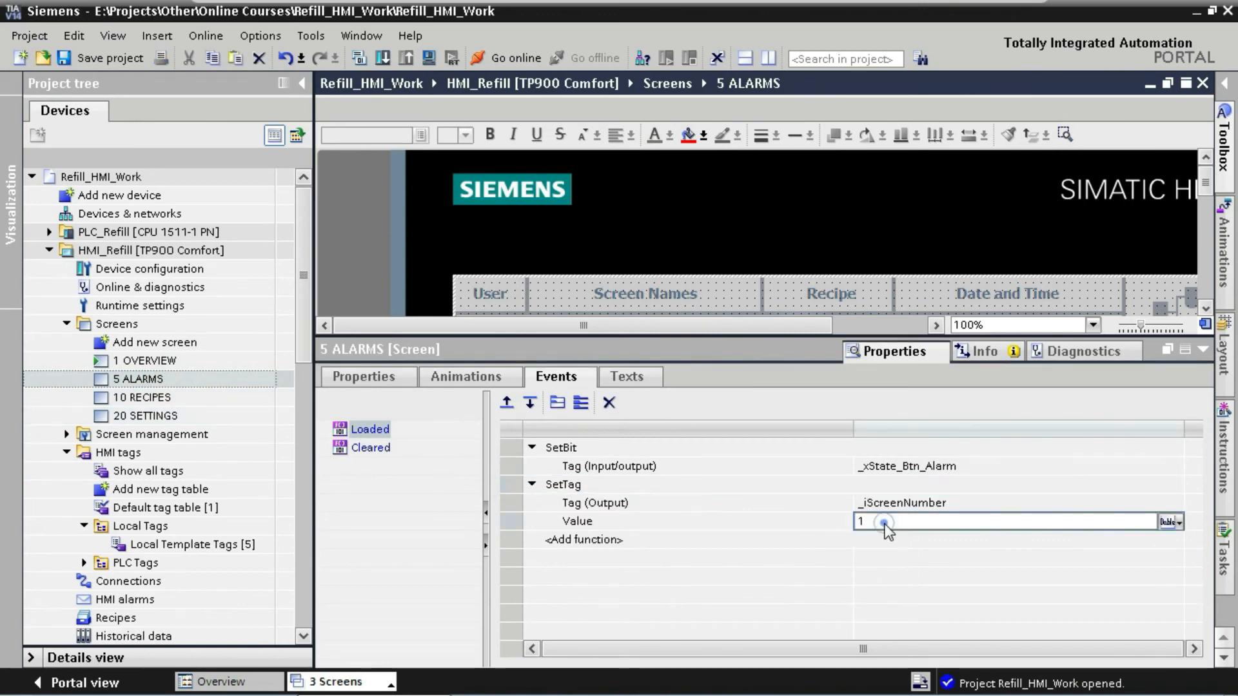
pyautogui.write('5')
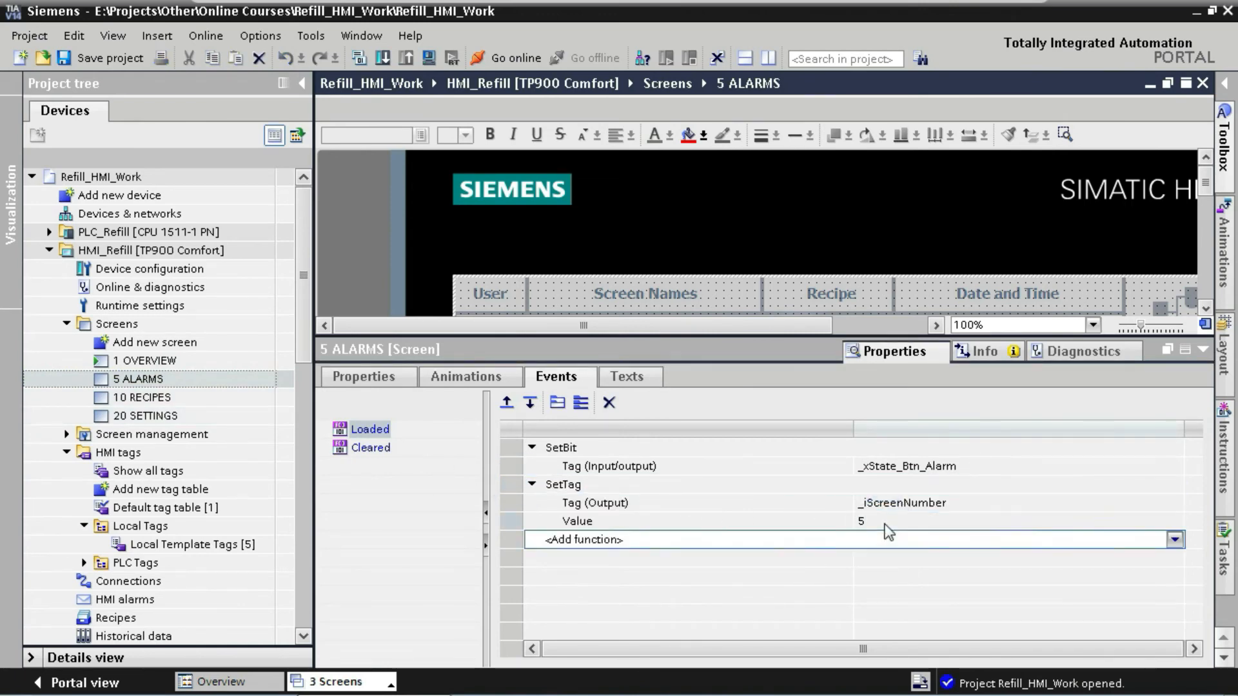
pyautogui.press('Return')
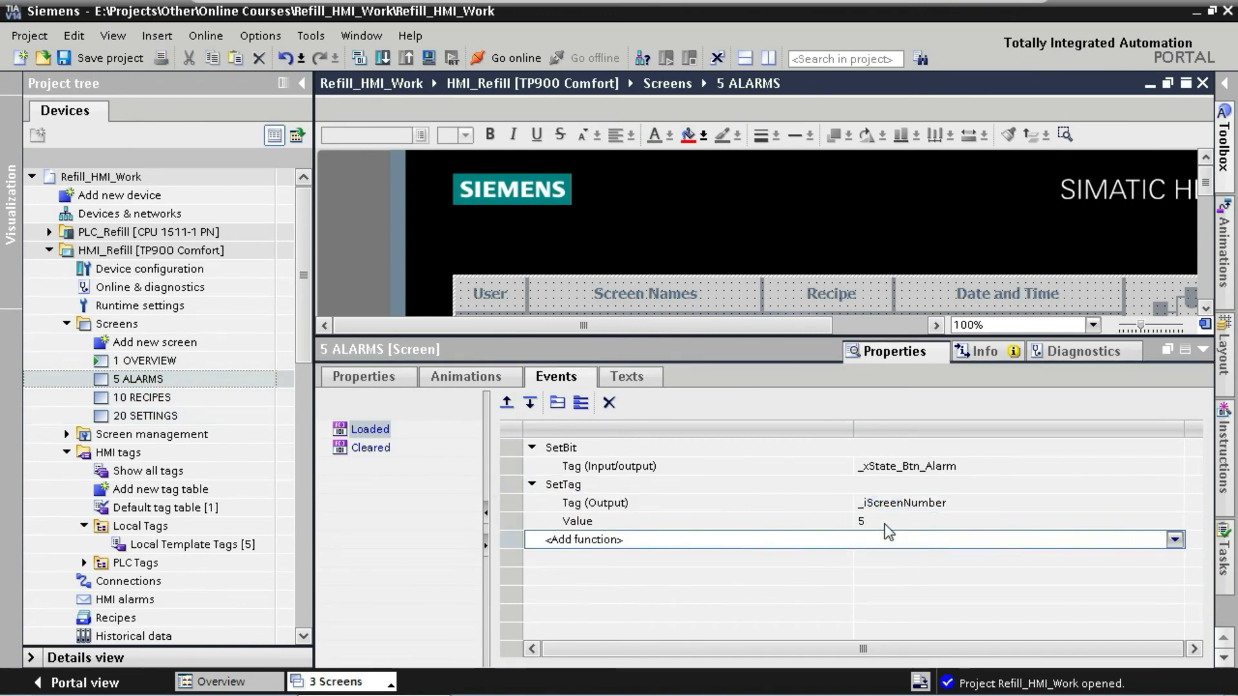
# - Paste the SetTag function into the Loaded event of the 10 RECIPES screen and set its value to 10
pyautogui.doubleClick(187, 399)
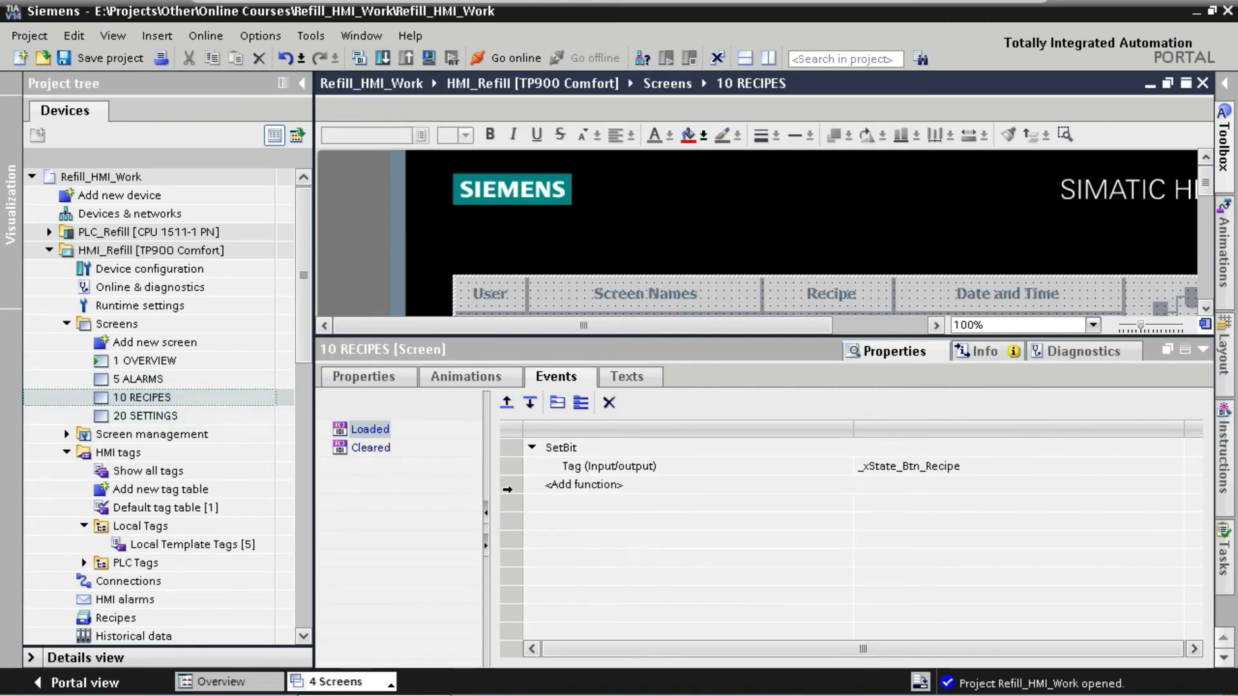
pyautogui.click(508, 489)
pyautogui.hotkey('ctrl', 'v')
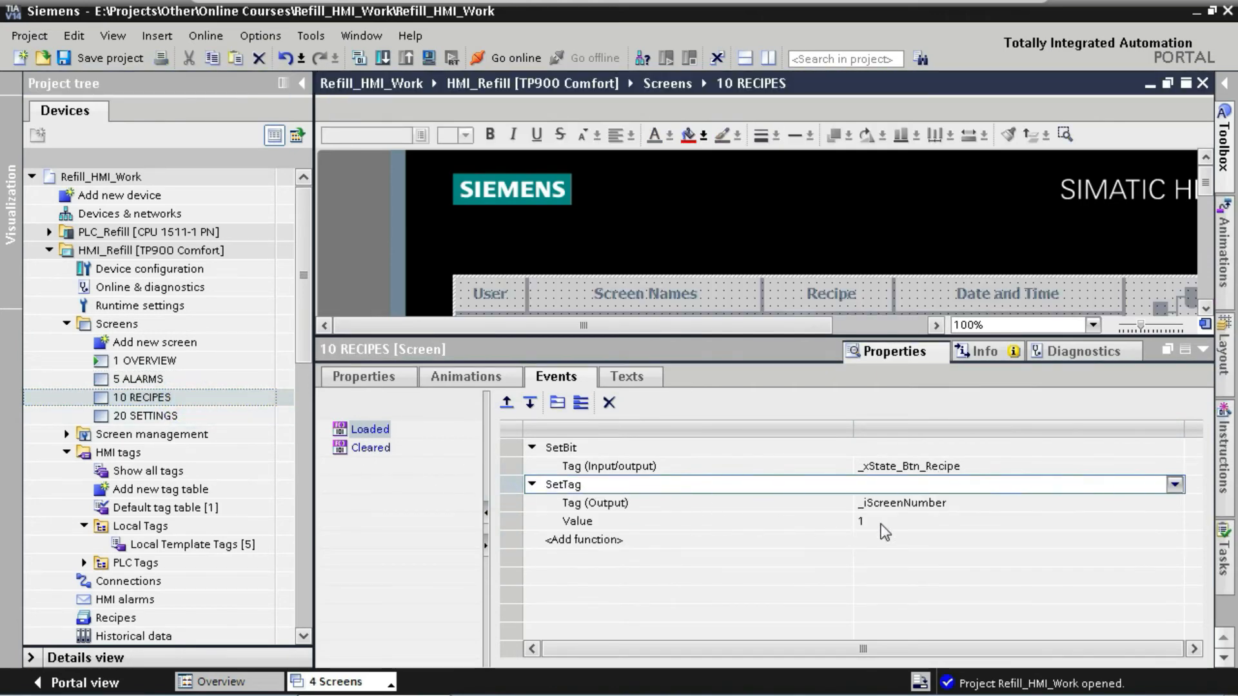
pyautogui.click(882, 524)
pyautogui.write('10')
pyautogui.press('Return')
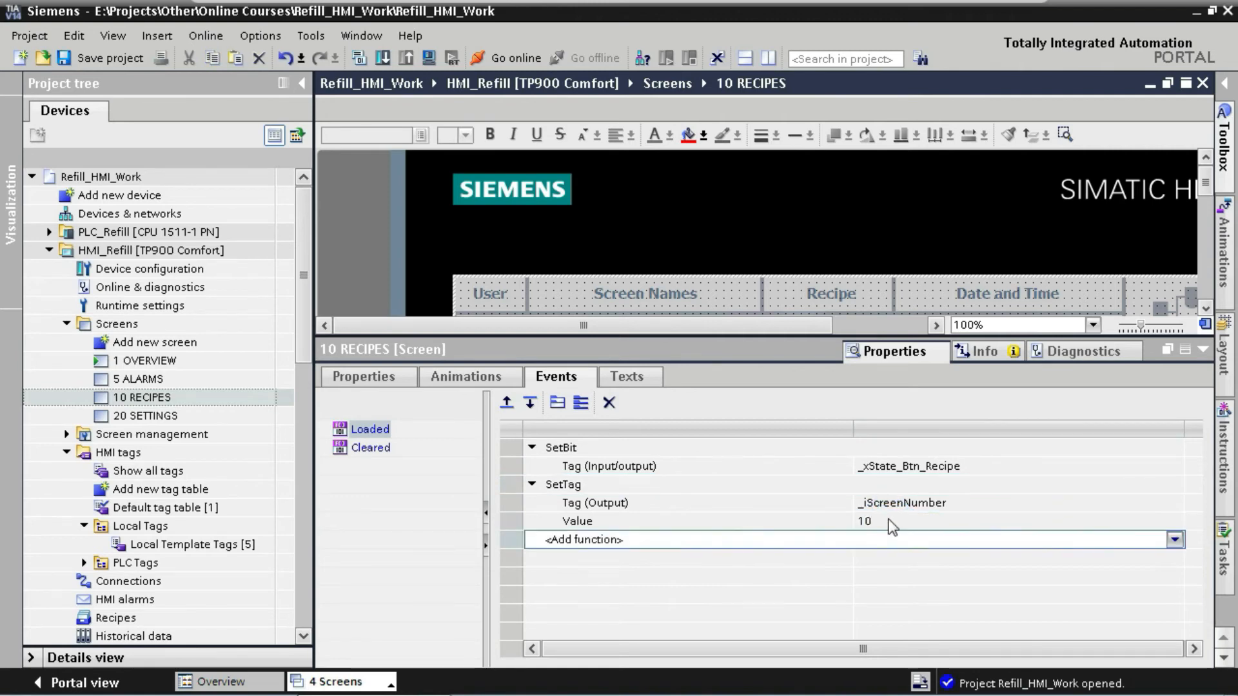
# - Paste the SetTag function into the Loaded event of the 20 SETTINGS screen and set its value to 20
pyautogui.doubleClick(213, 418)
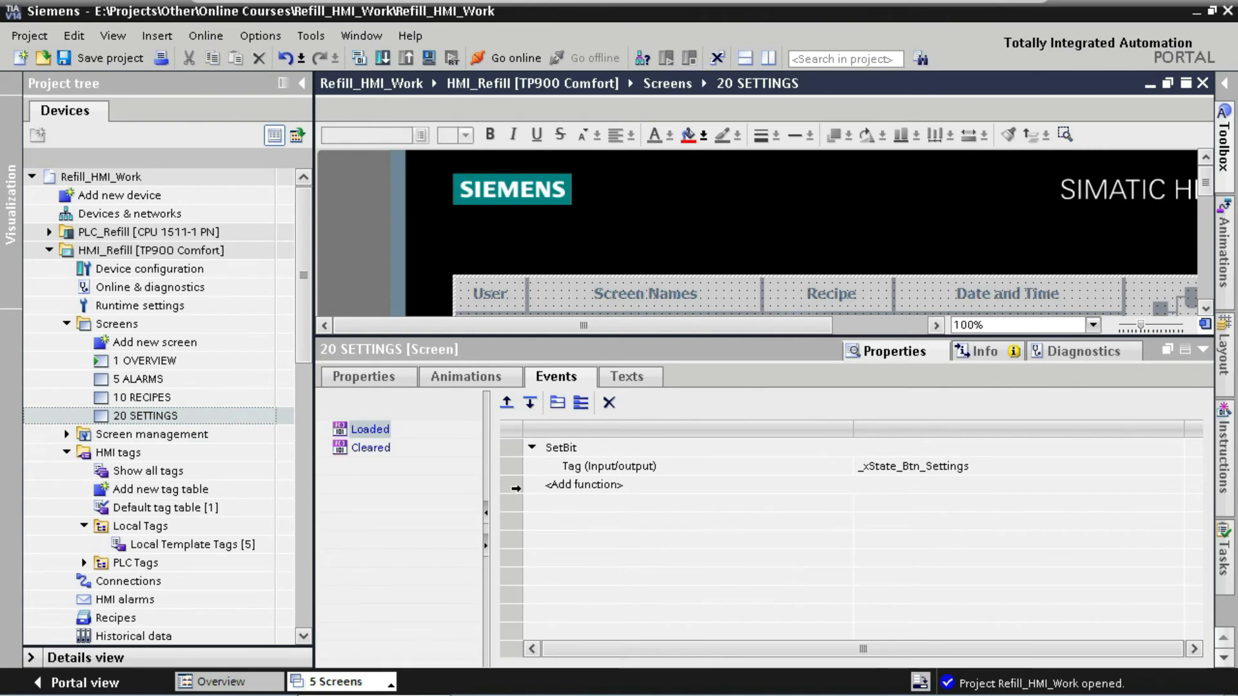
pyautogui.click(512, 485)
pyautogui.hotkey('ctrl', 'v')
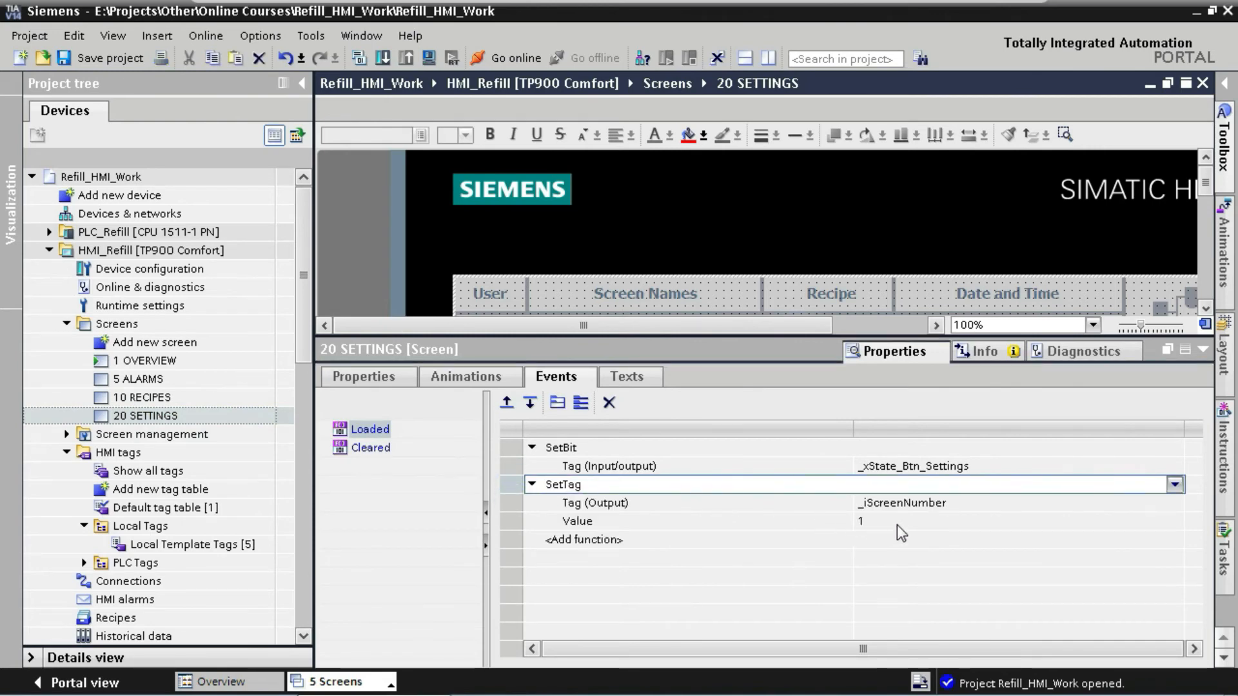
pyautogui.click(896, 525)
pyautogui.write('20')
pyautogui.press('Return')
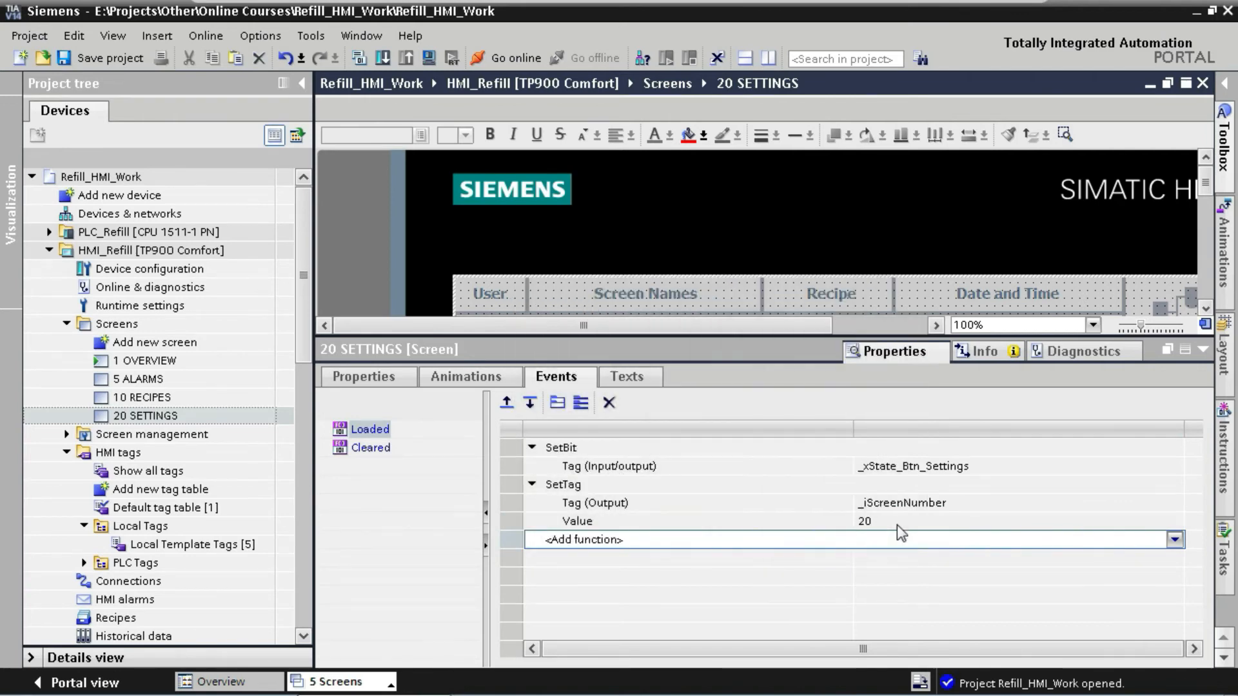
# - Close the open editors of the individual screens, leaving only the template open
pyautogui.click(1201, 83)
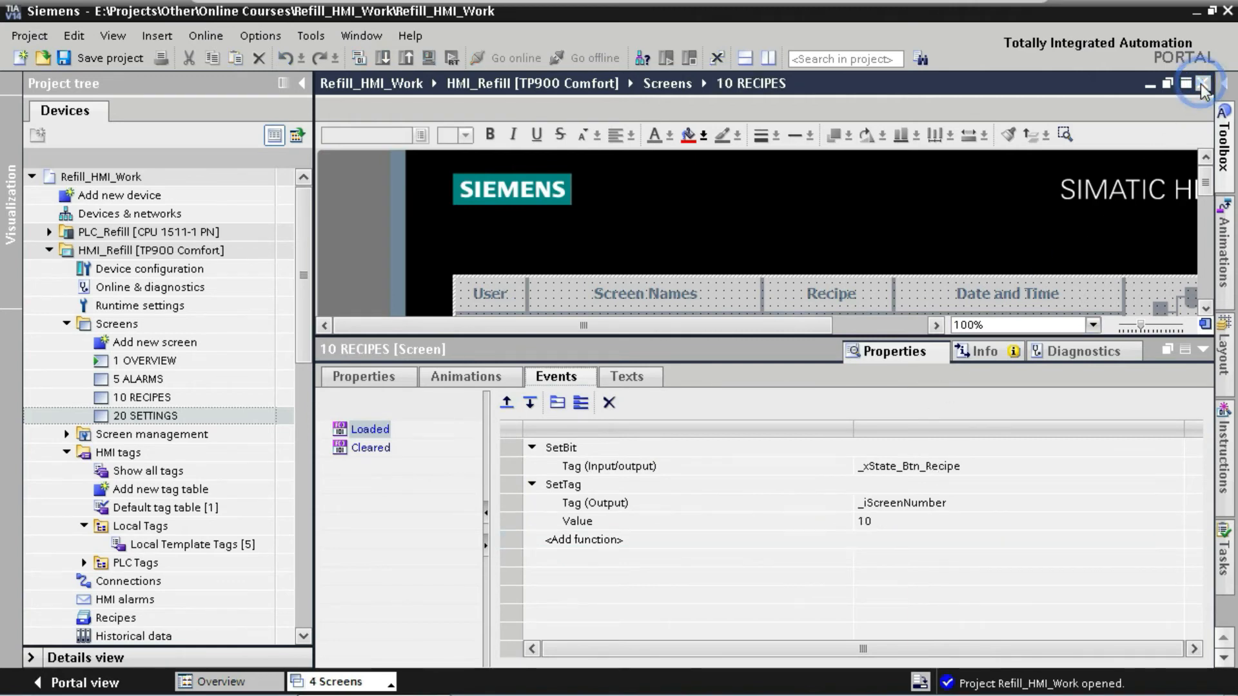
pyautogui.click(1202, 83)
pyautogui.click(1201, 83)
pyautogui.click(1202, 84)
pyautogui.click(1202, 83)
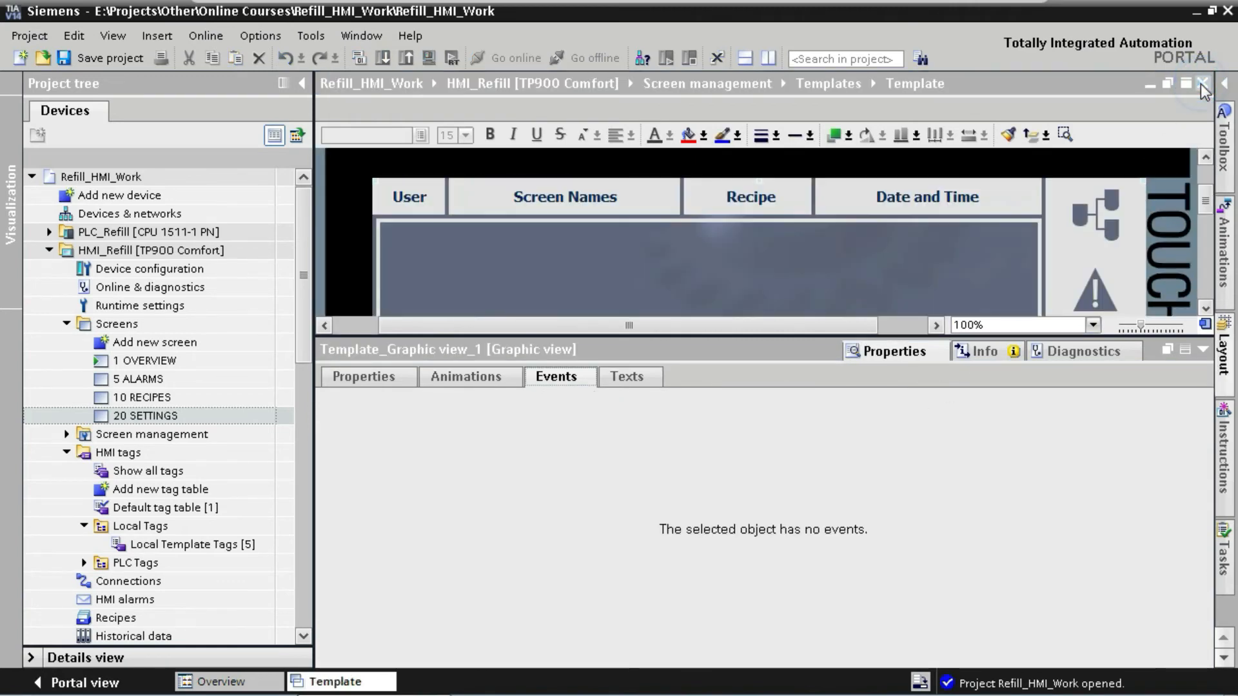
# - Delete the Screen Names placeholder text from the template's information bar
pyautogui.click(1202, 351)
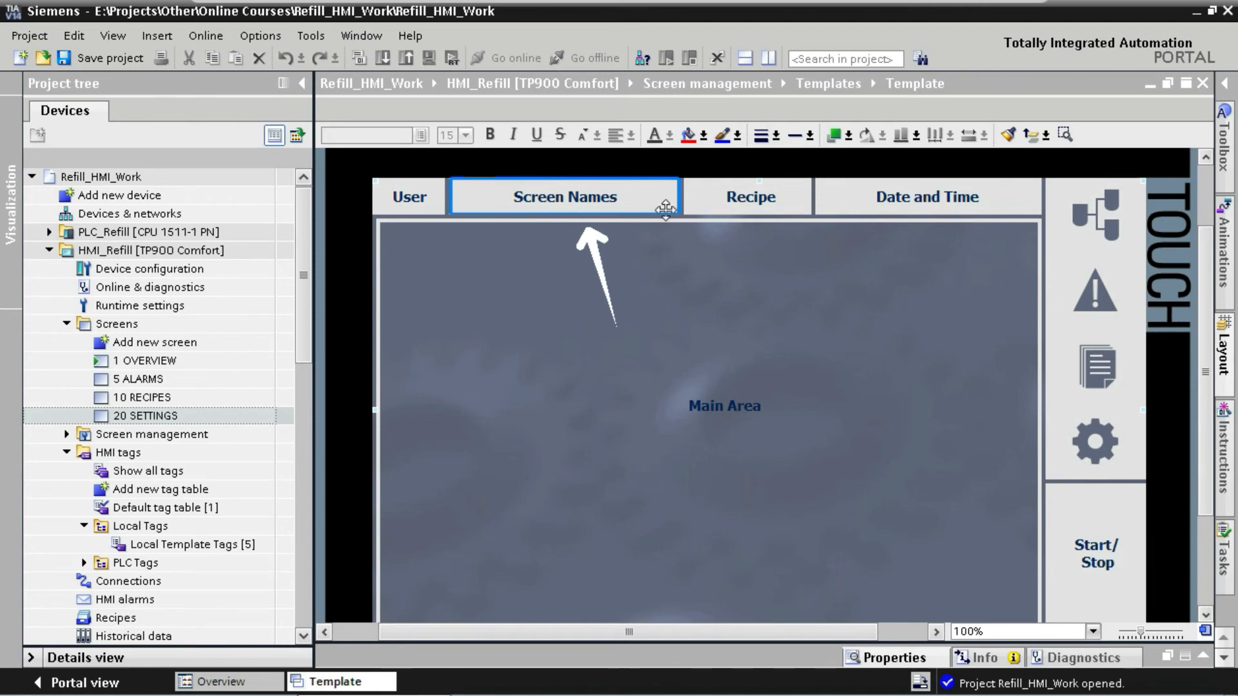
pyautogui.click(590, 202)
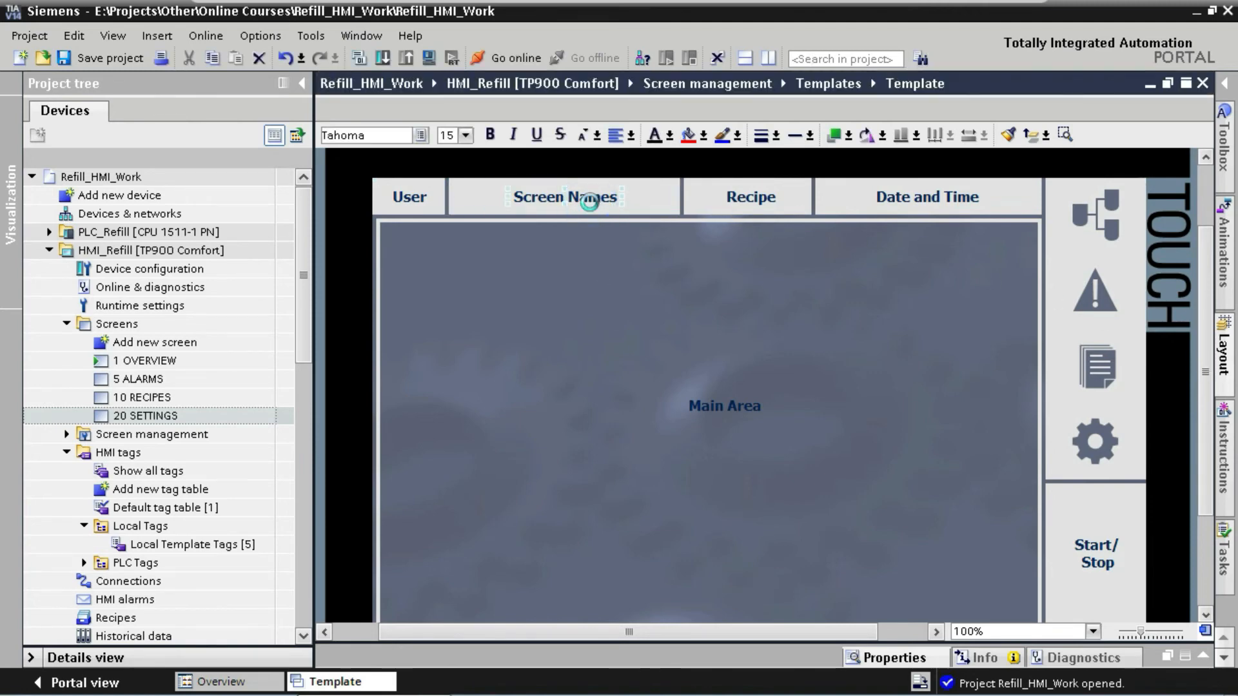
pyautogui.press('Delete')
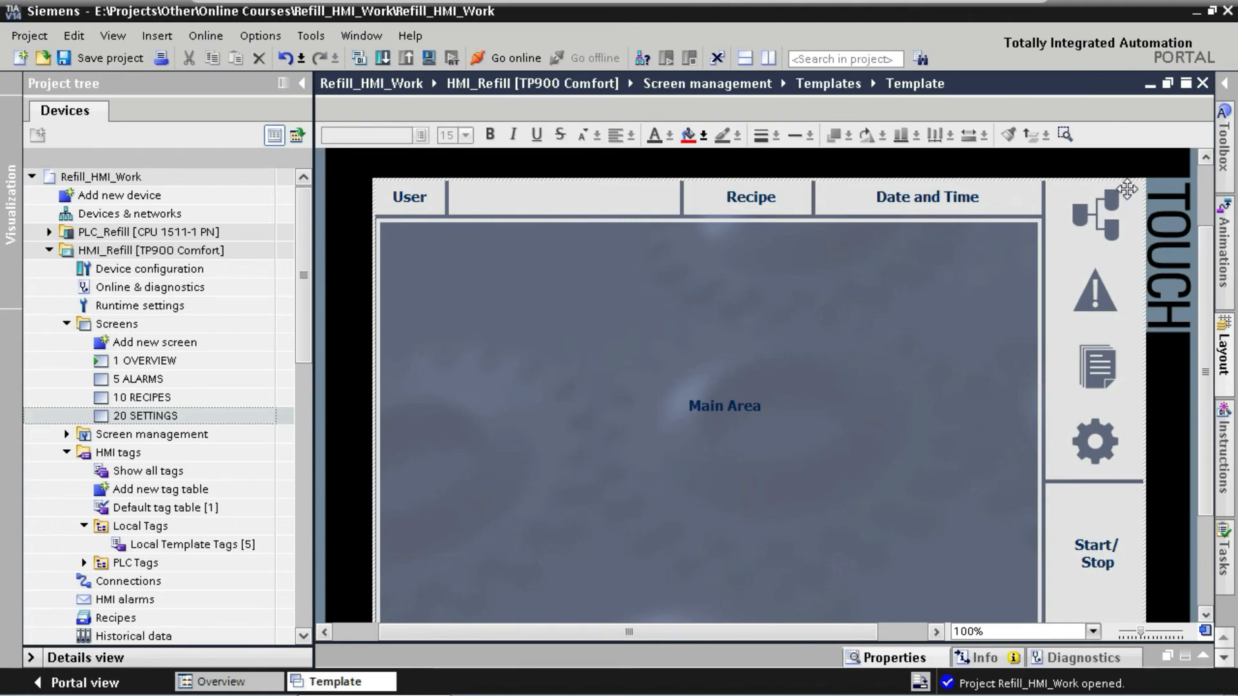
# - Place a symbolic I/O field in the upper part of the template's Main Area, below the information bar
pyautogui.click(1224, 175)
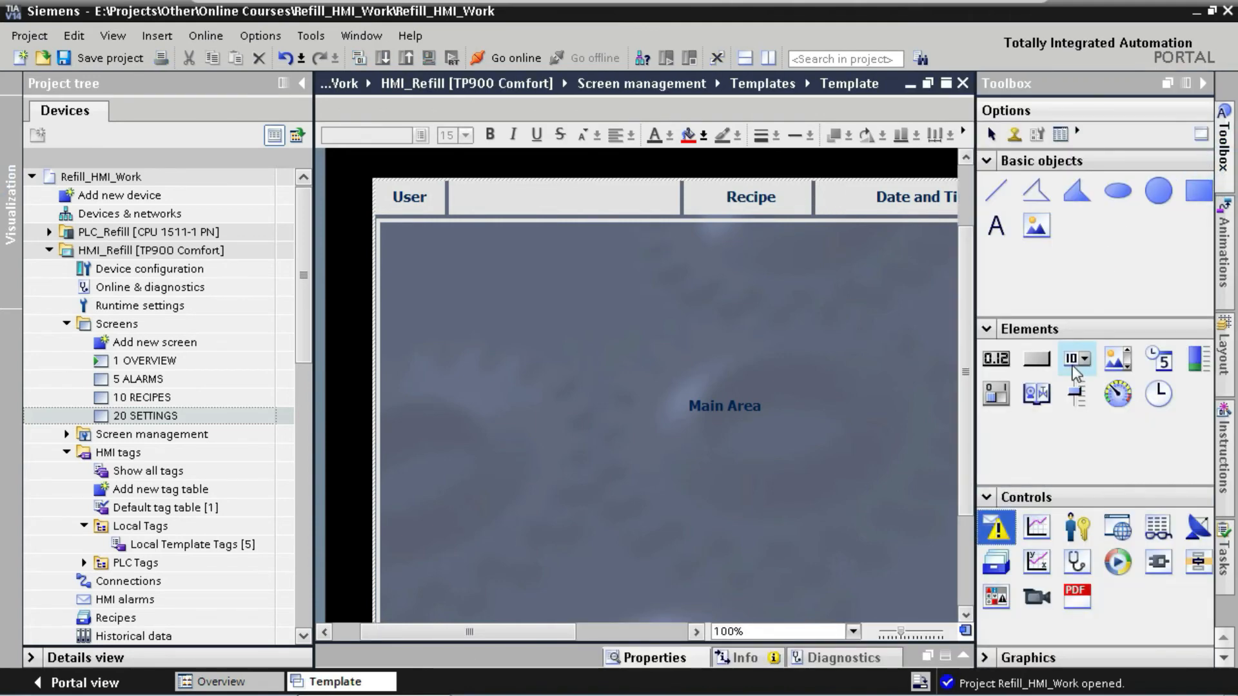
pyautogui.moveTo(1074, 367); pyautogui.dragTo(638, 298)
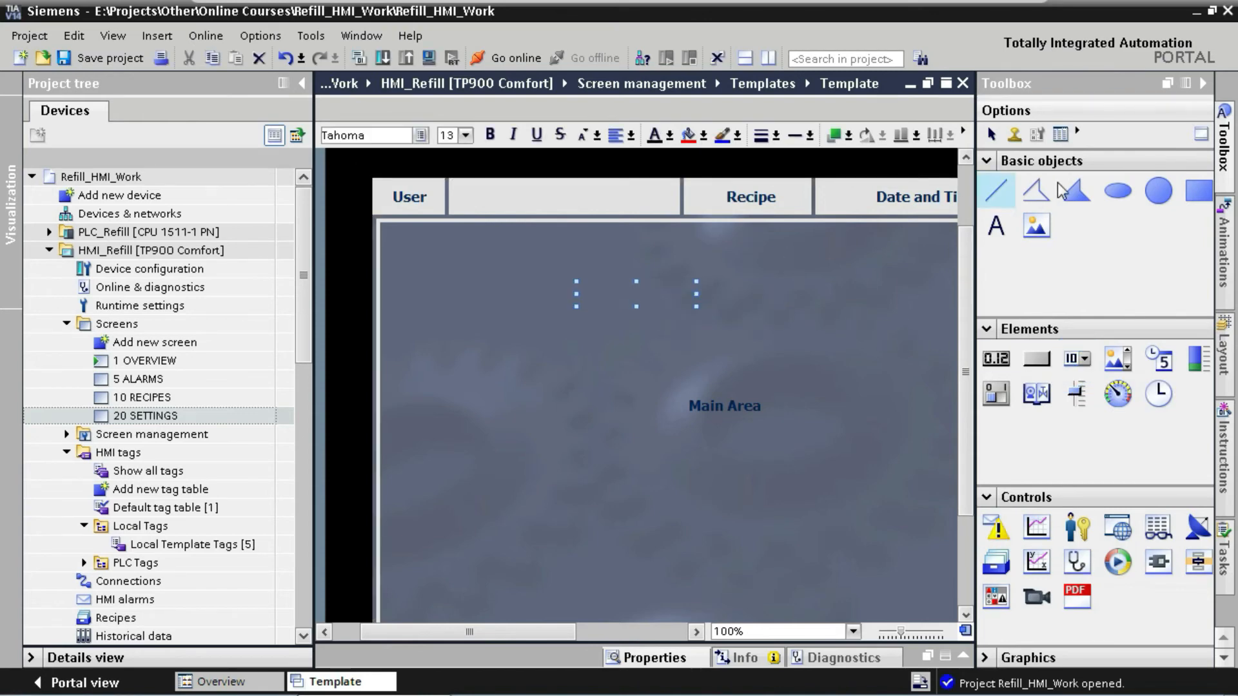
pyautogui.click(1203, 84)
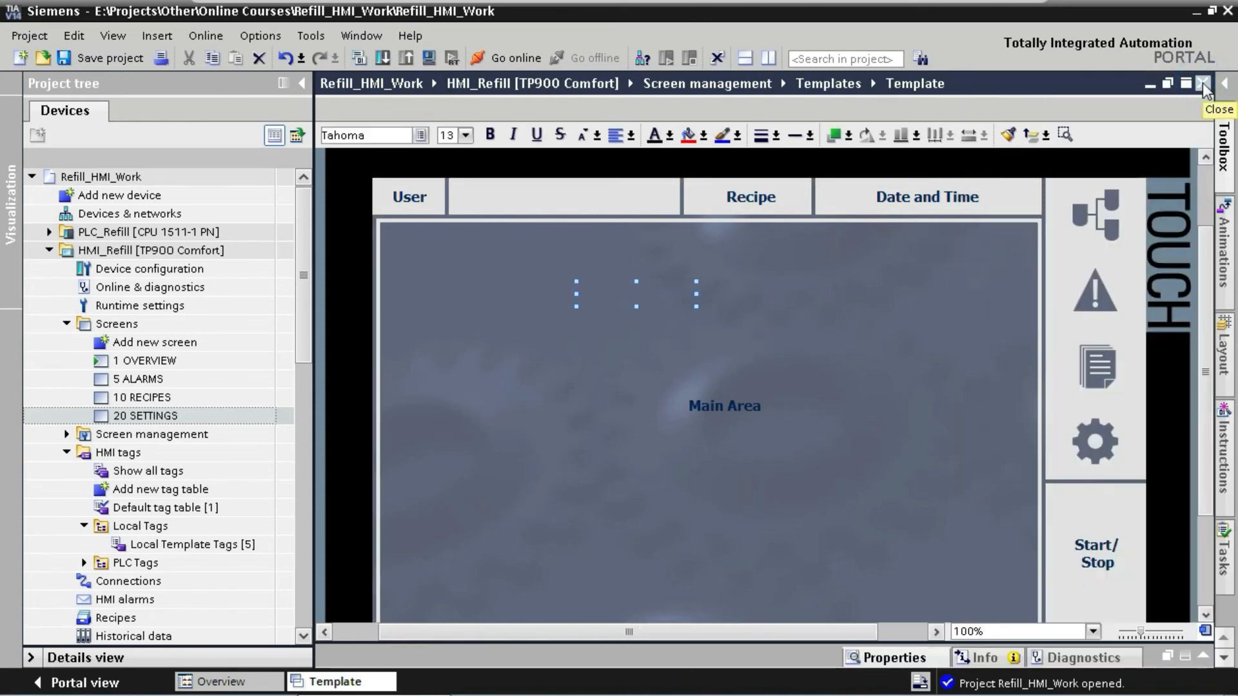
# - Assign the new symbolic I/O field to layer 3 - Layer_3 - Text
pyautogui.click(1205, 658)
pyautogui.click(401, 385)
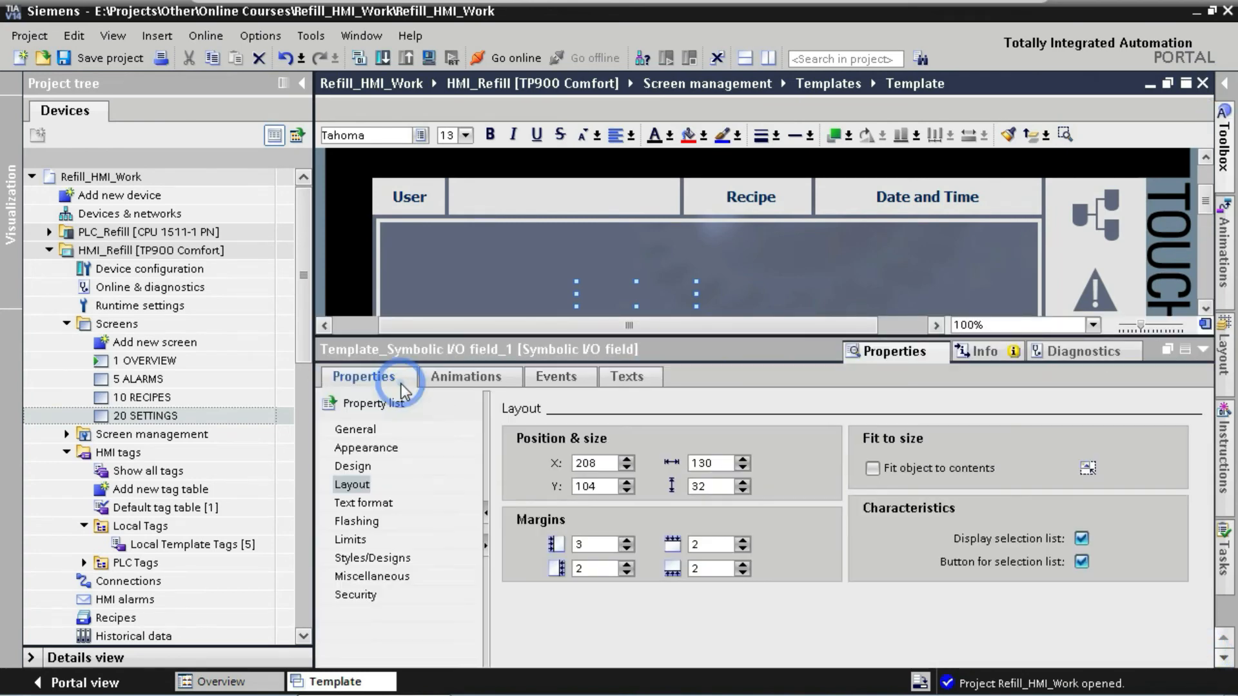
pyautogui.click(373, 577)
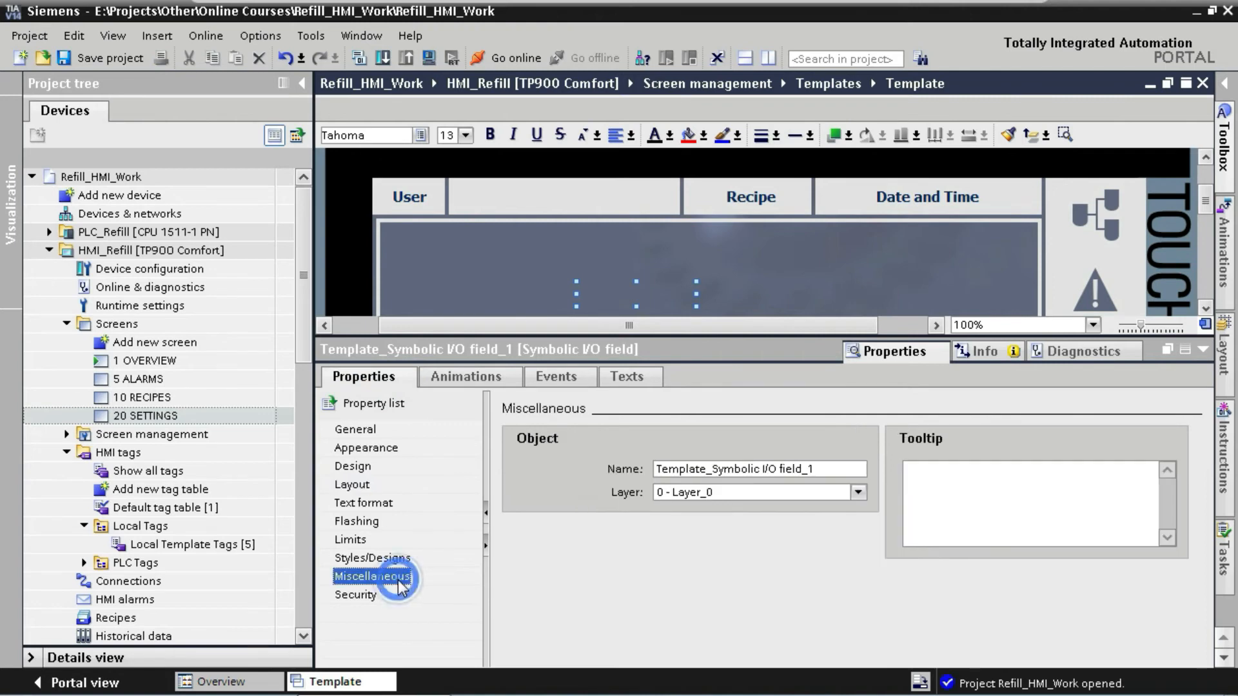
pyautogui.click(857, 493)
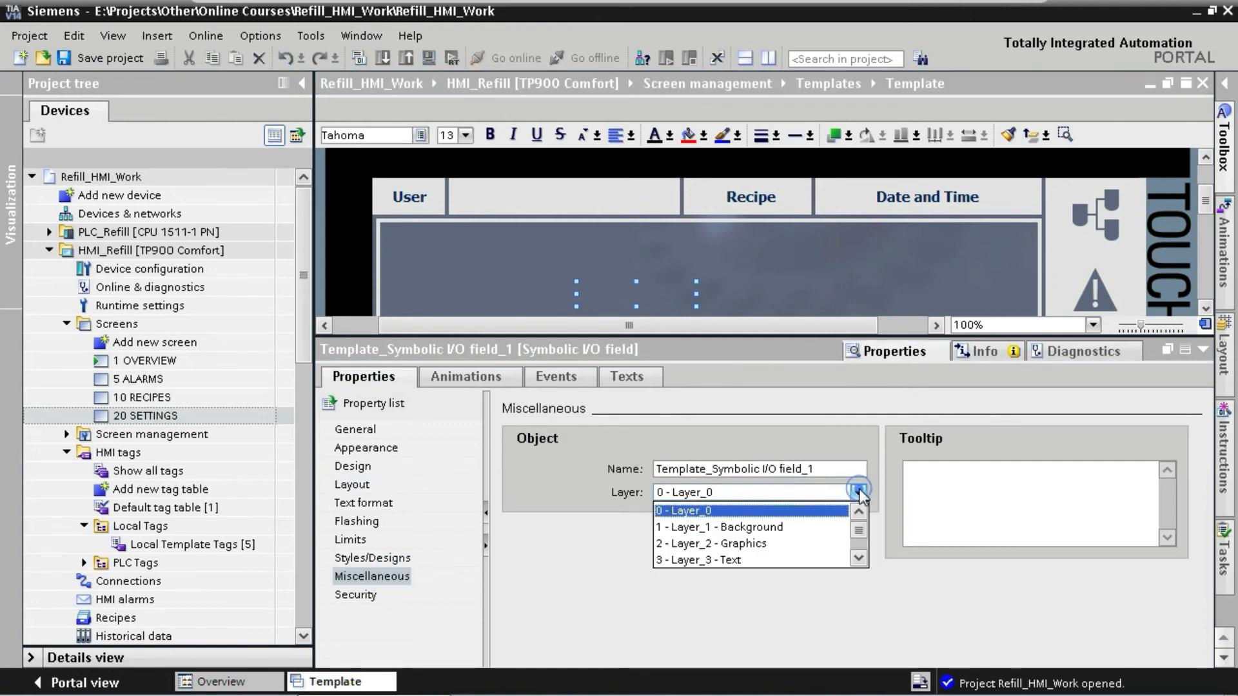
pyautogui.click(731, 560)
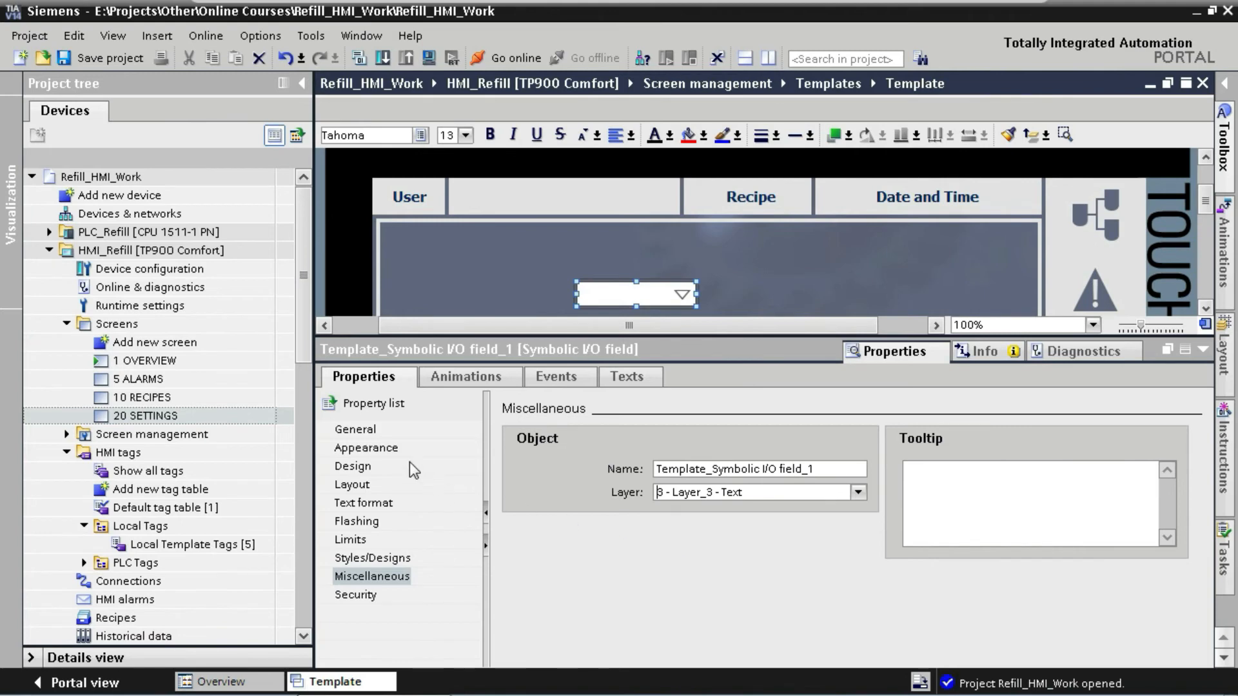
# - Assign the existing screen names text list as the contents of the symbolic I/O field
pyautogui.click(370, 428)
pyautogui.click(354, 429)
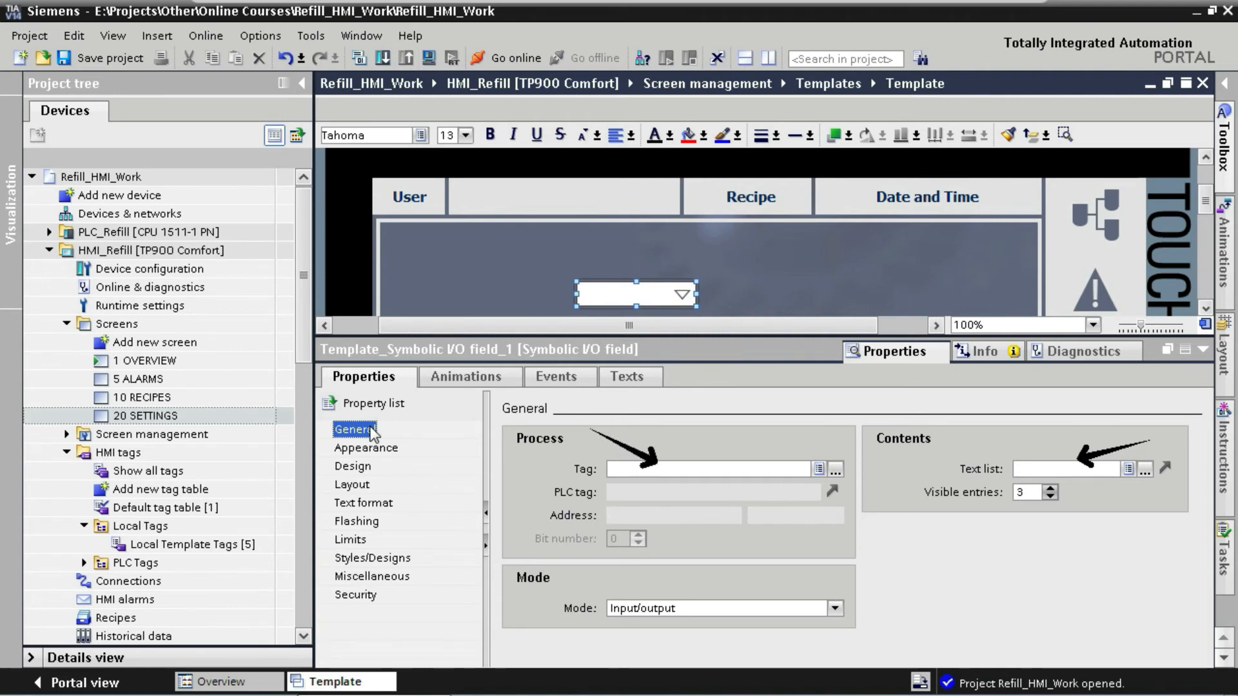
pyautogui.click(1018, 469)
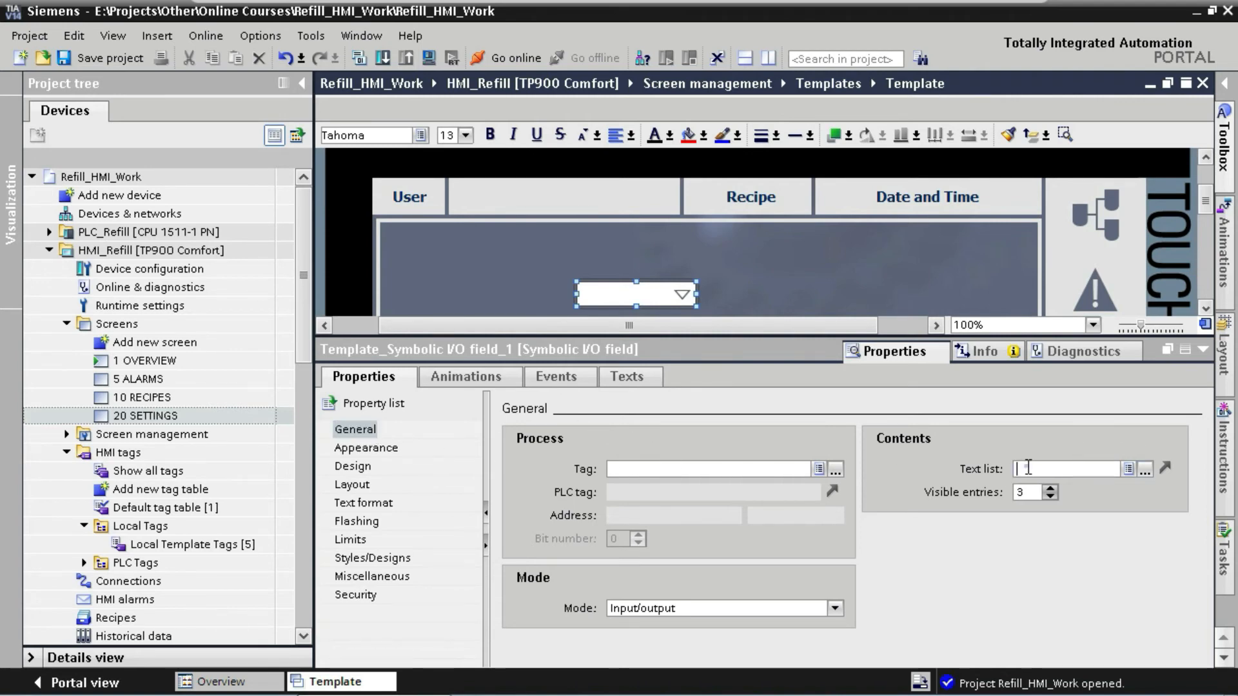
pyautogui.write('tex')
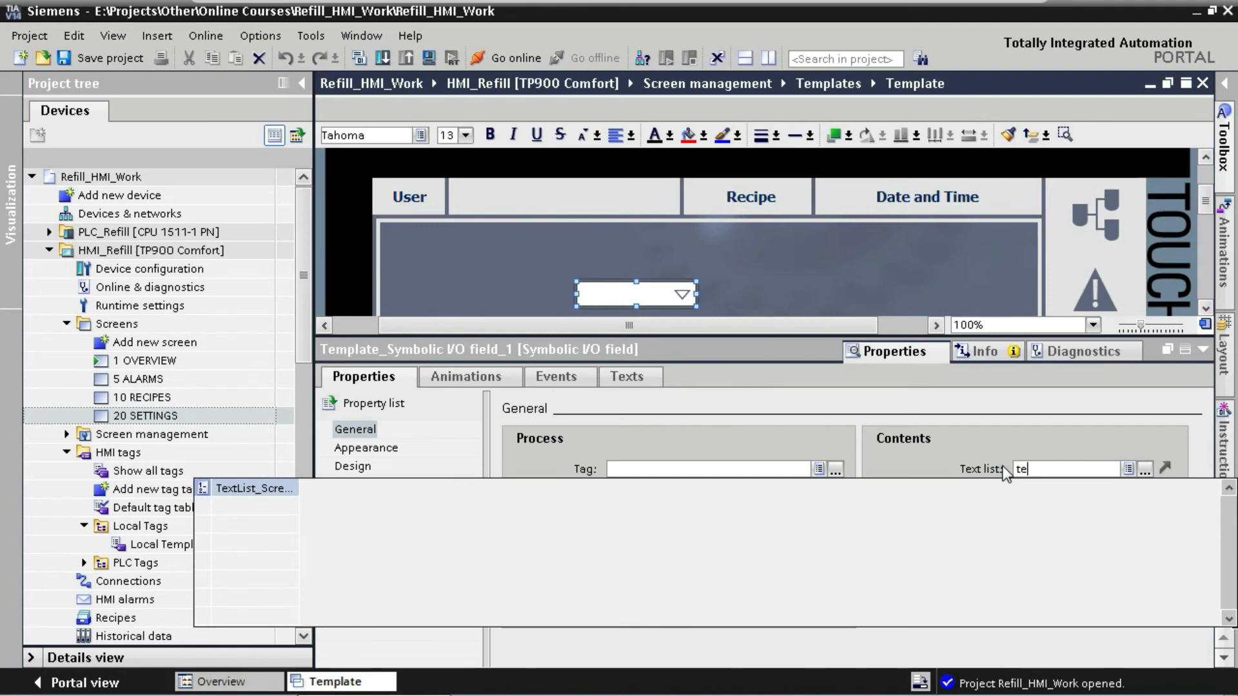
pyautogui.press('Return')
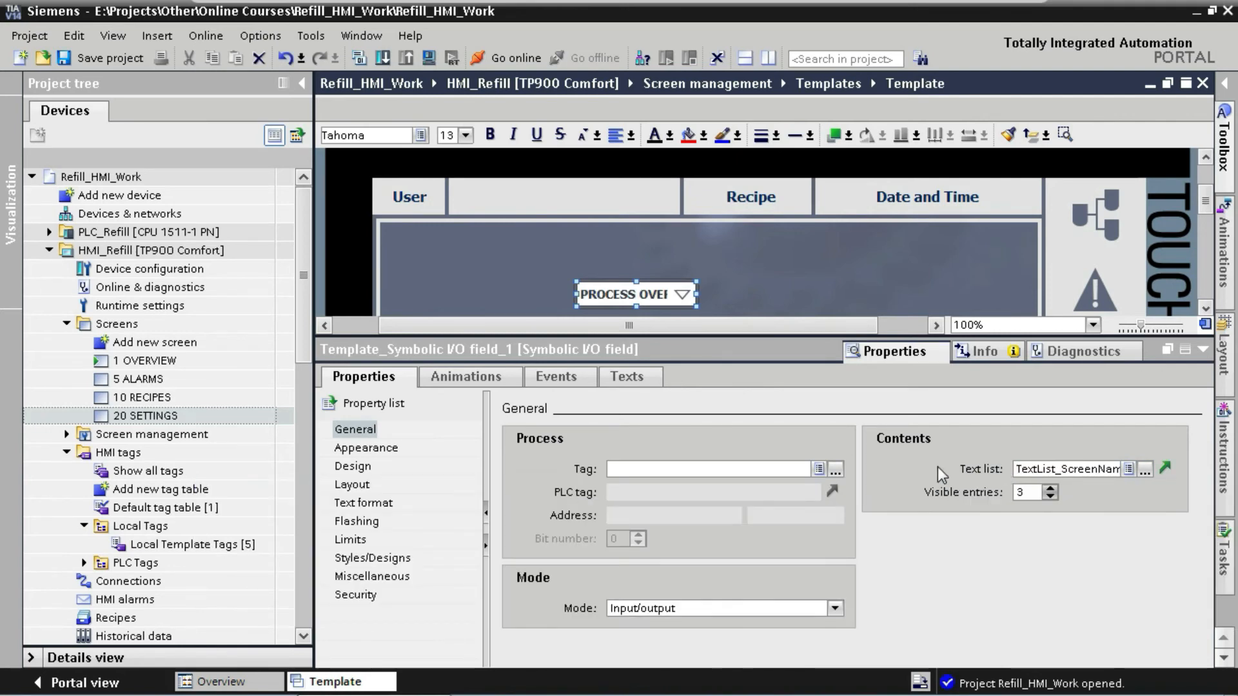
# - Link the symbolic I/O field to the _iScreenNumber tag and set its mode to Output
pyautogui.click(752, 470)
pyautogui.write('_i')
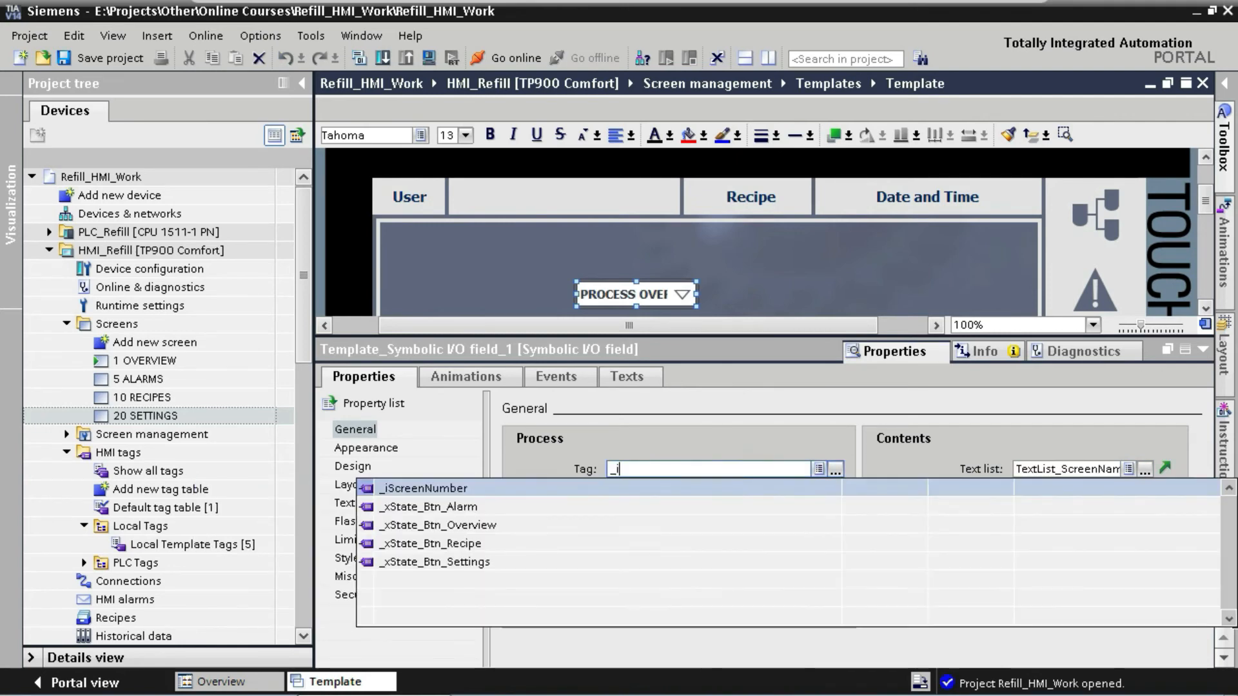
pyautogui.press('Return')
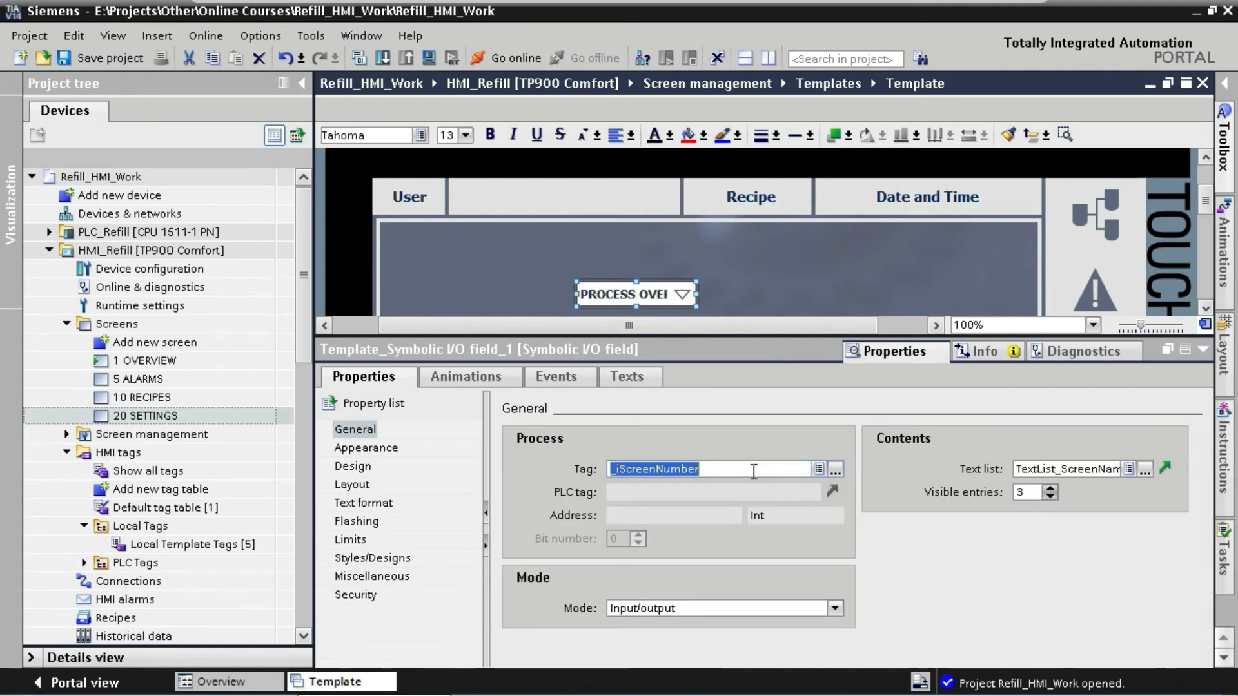
pyautogui.click(835, 608)
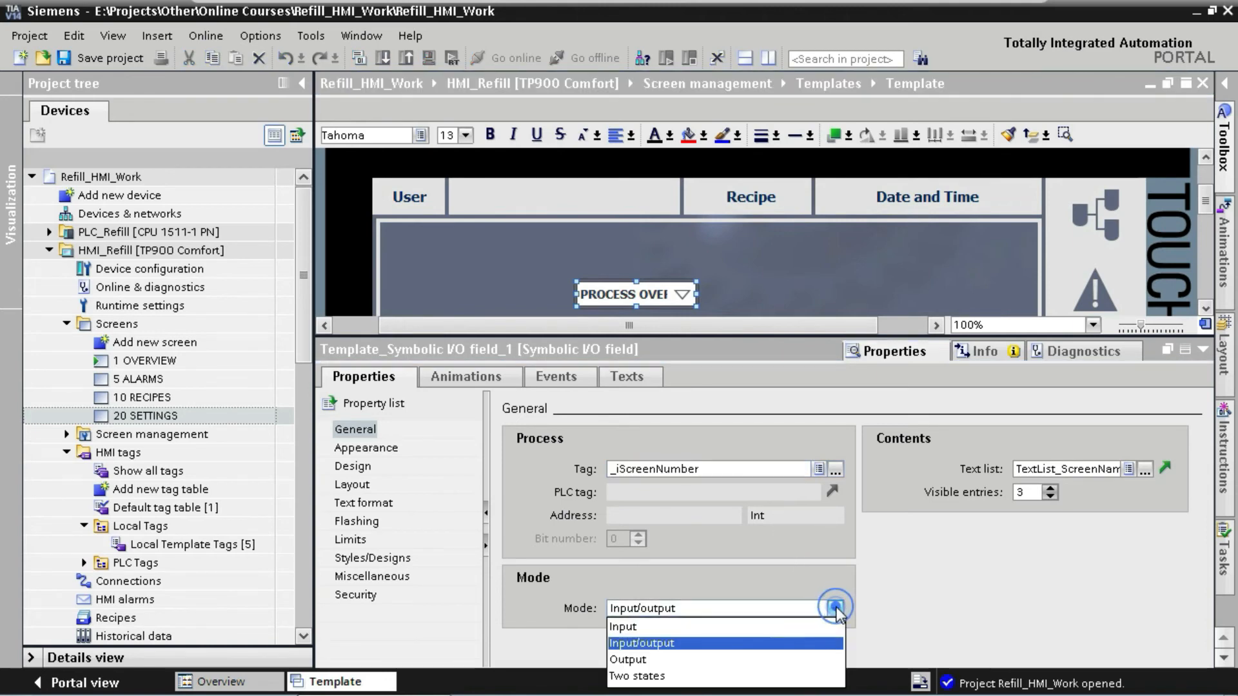
pyautogui.click(636, 659)
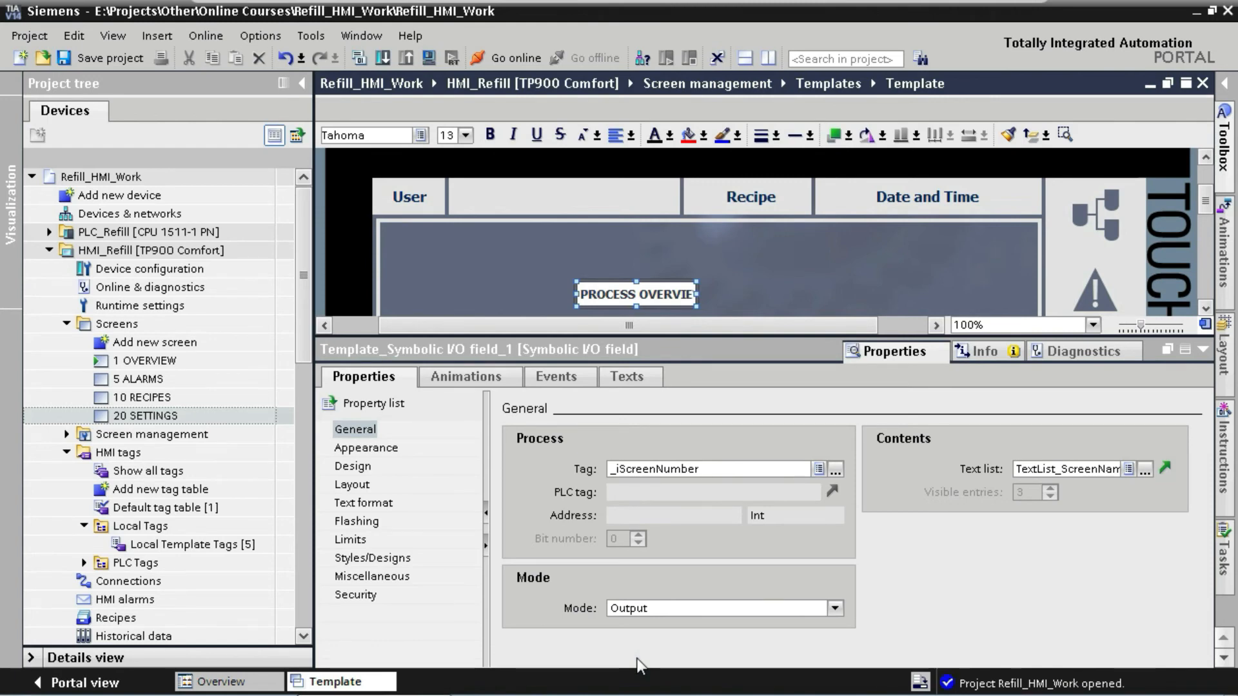
# - Give the symbolic I/O field a transparent fill, a border width of 0 and the text colour 0, 34, 85
pyautogui.click(379, 453)
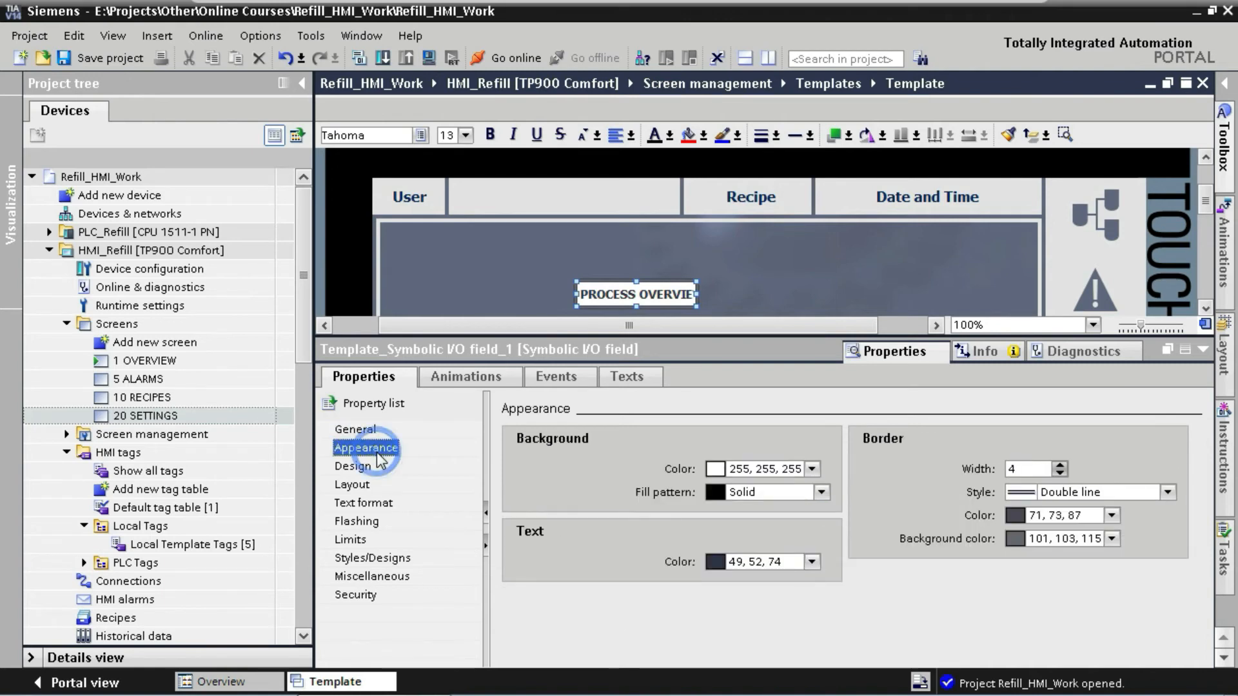
pyautogui.click(821, 493)
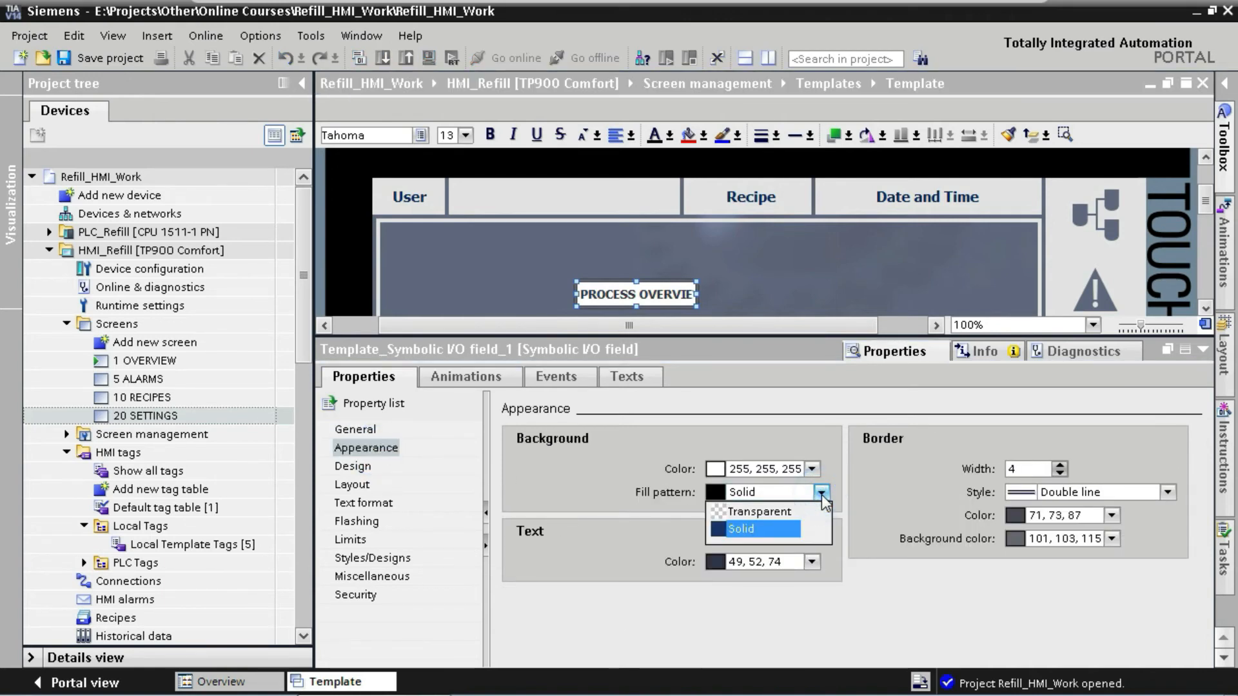
pyautogui.click(775, 514)
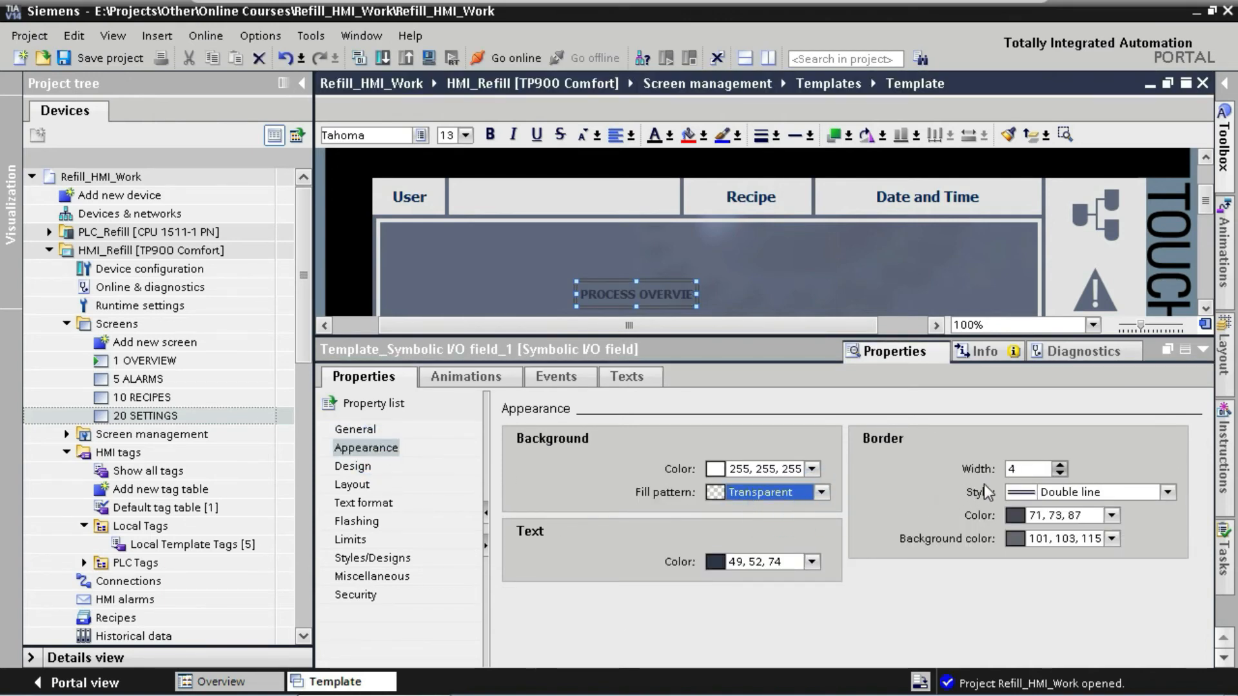
pyautogui.doubleClick(1025, 469)
pyautogui.write('0')
pyautogui.press('Return')
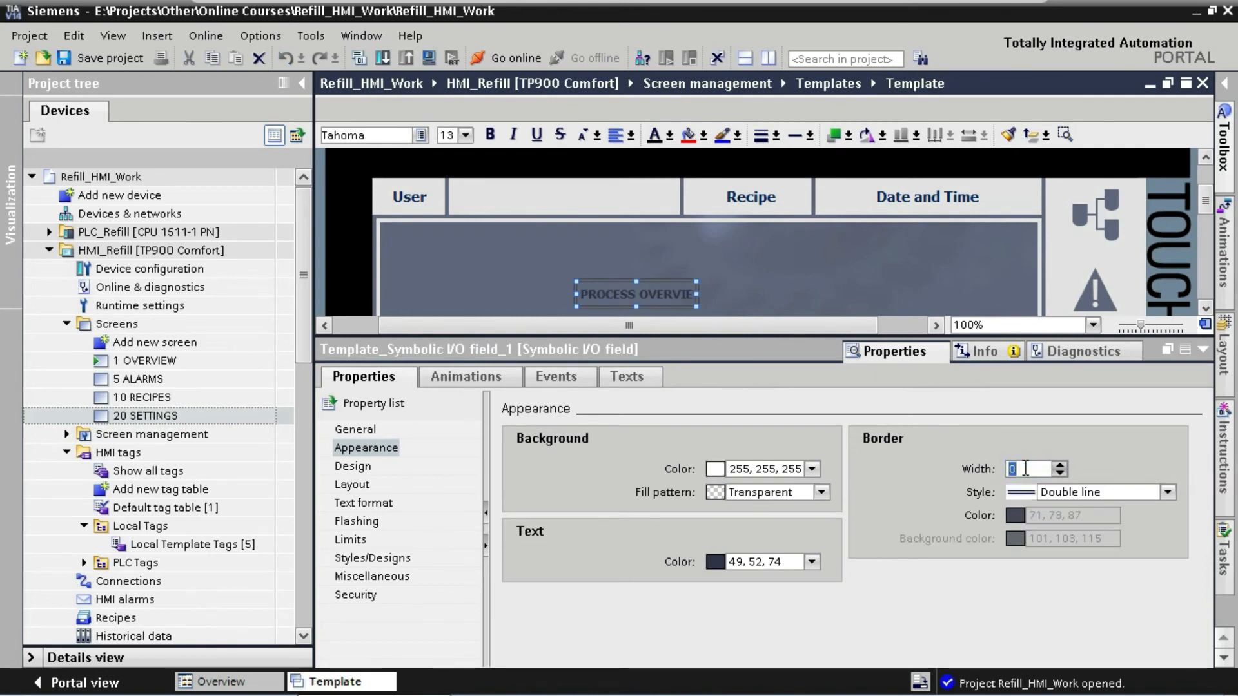
pyautogui.click(812, 562)
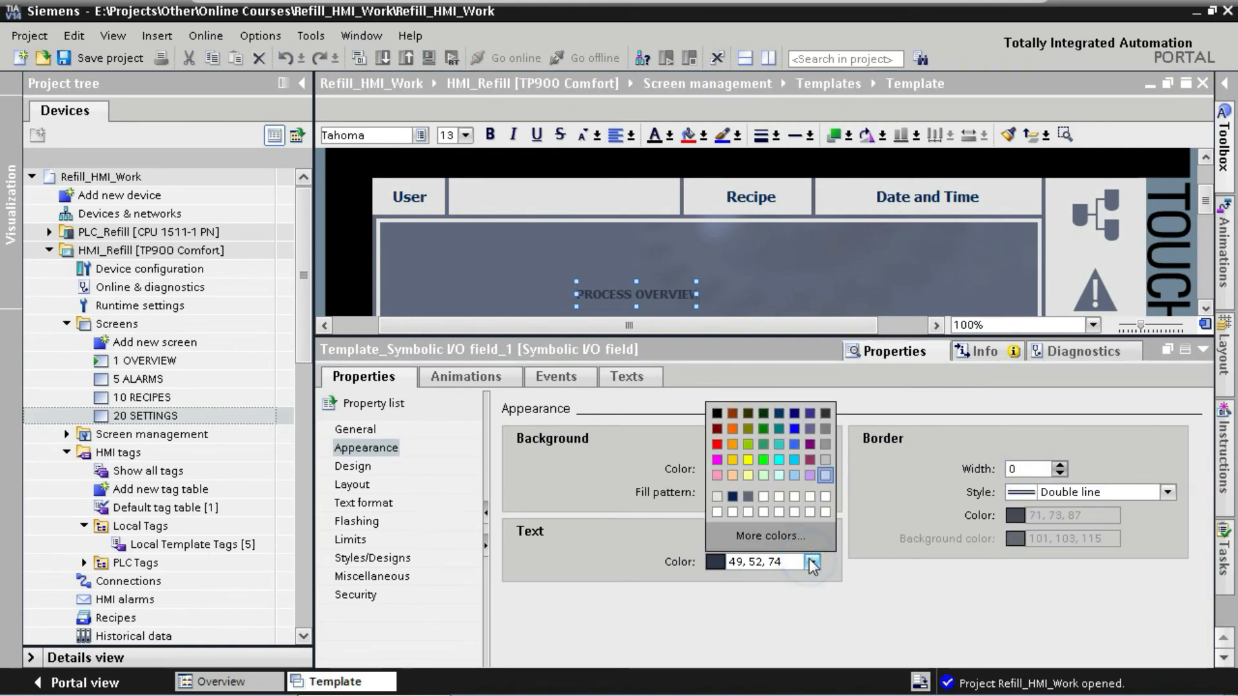
pyautogui.click(733, 498)
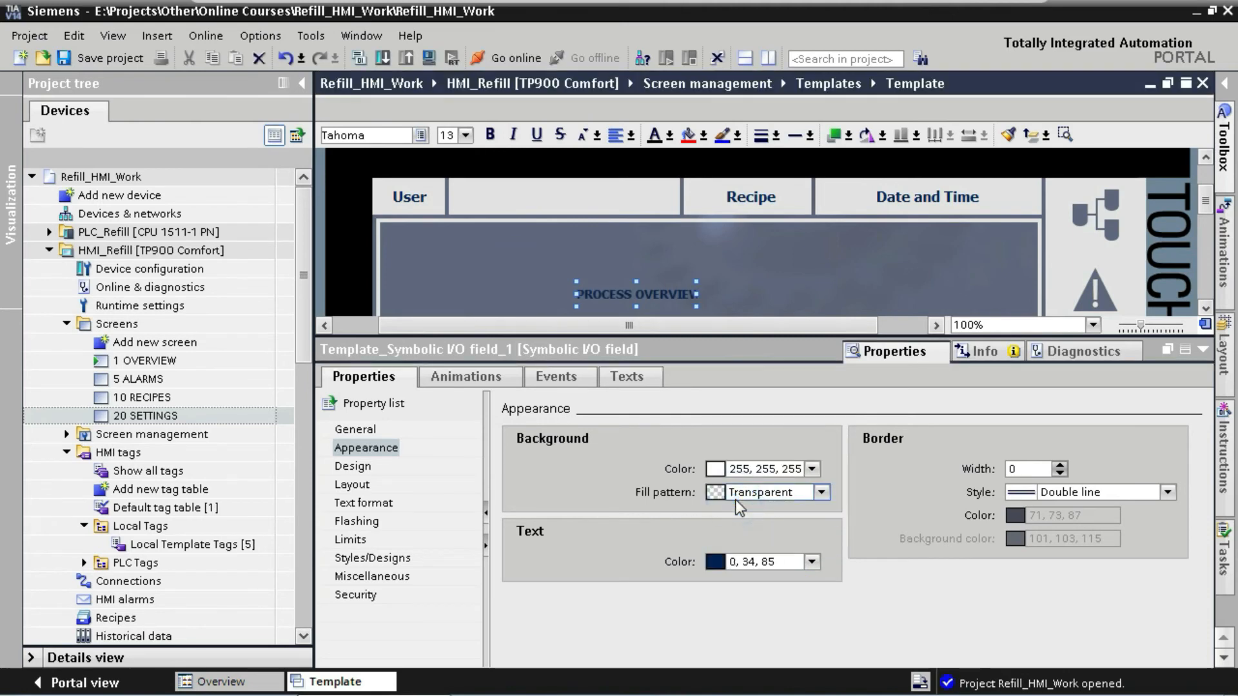
# - Fit the symbolic I/O field to its contents and format its text at 15 px with centered horizontal alignment
pyautogui.click(373, 485)
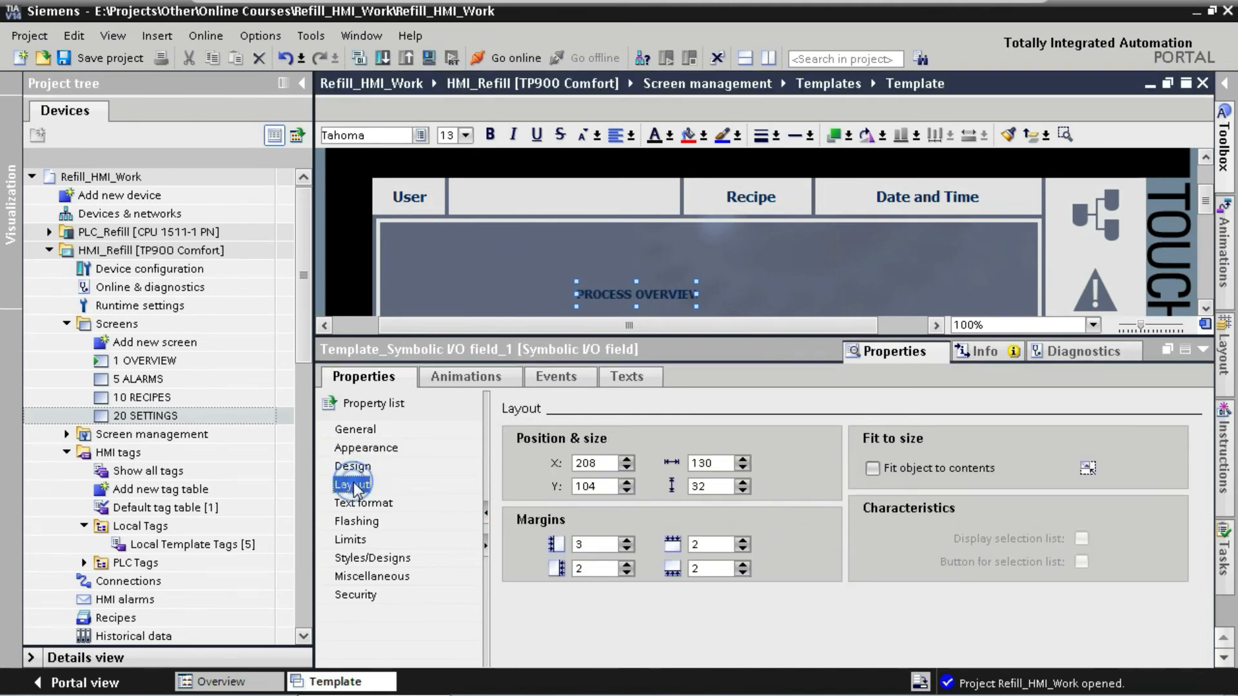
pyautogui.click(873, 470)
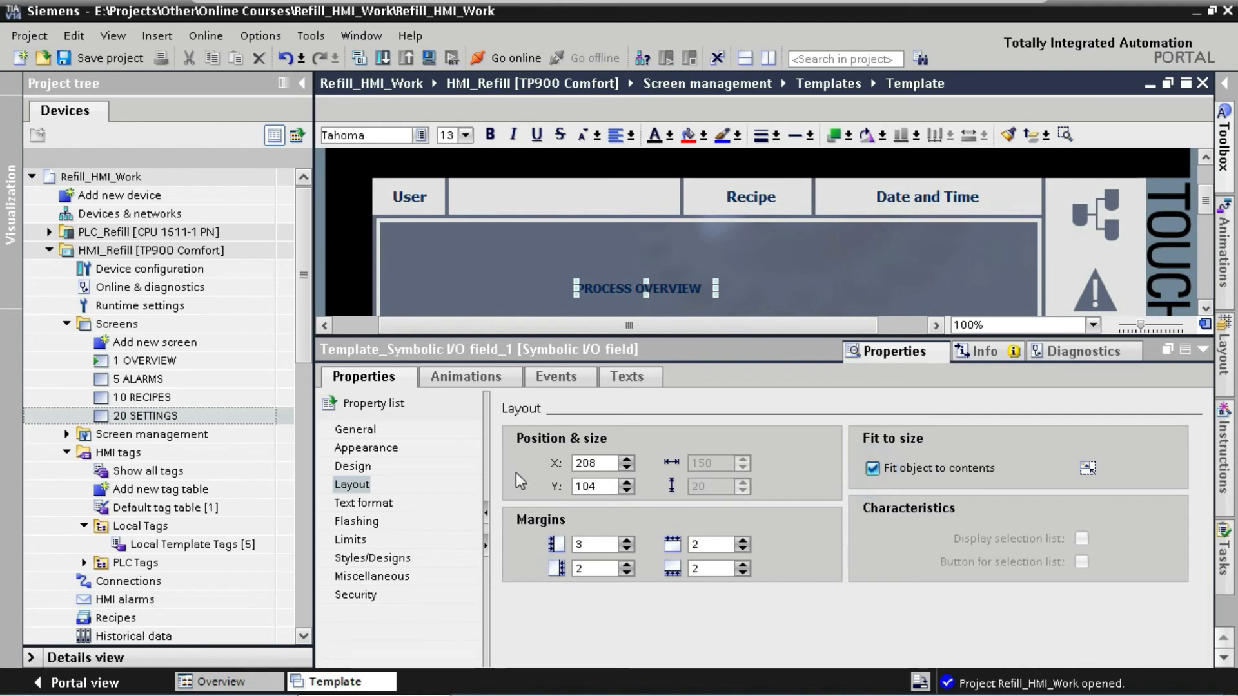
pyautogui.click(384, 504)
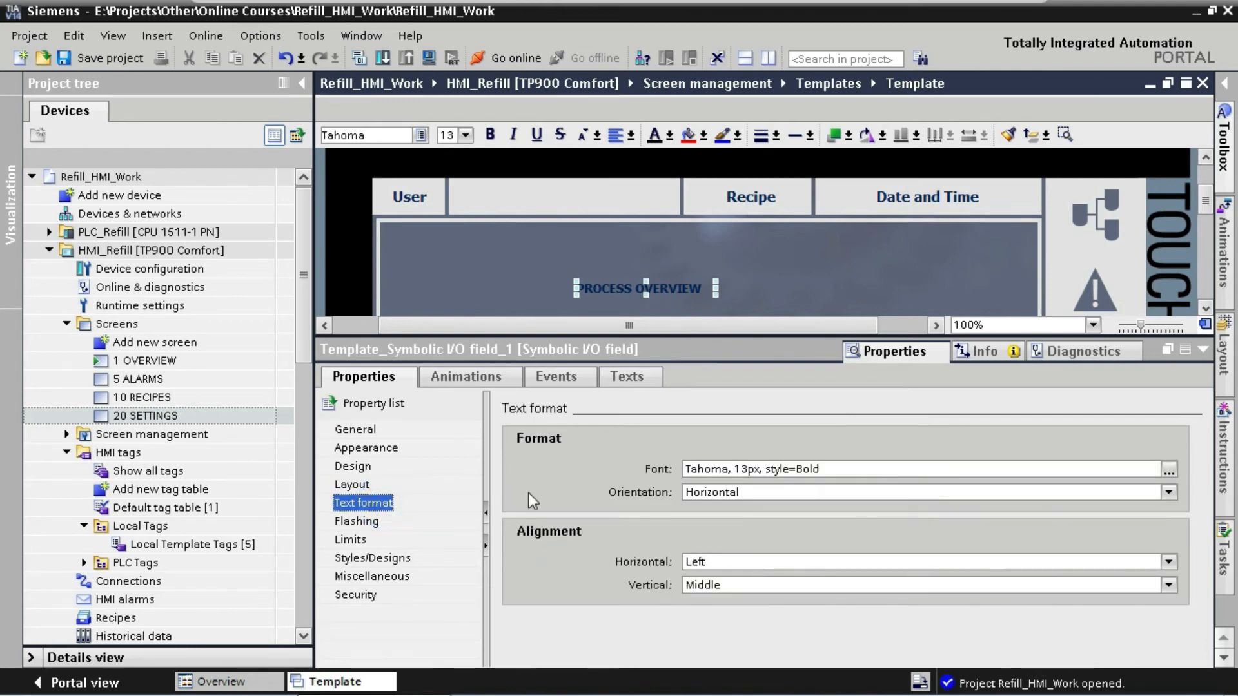
pyautogui.click(742, 471)
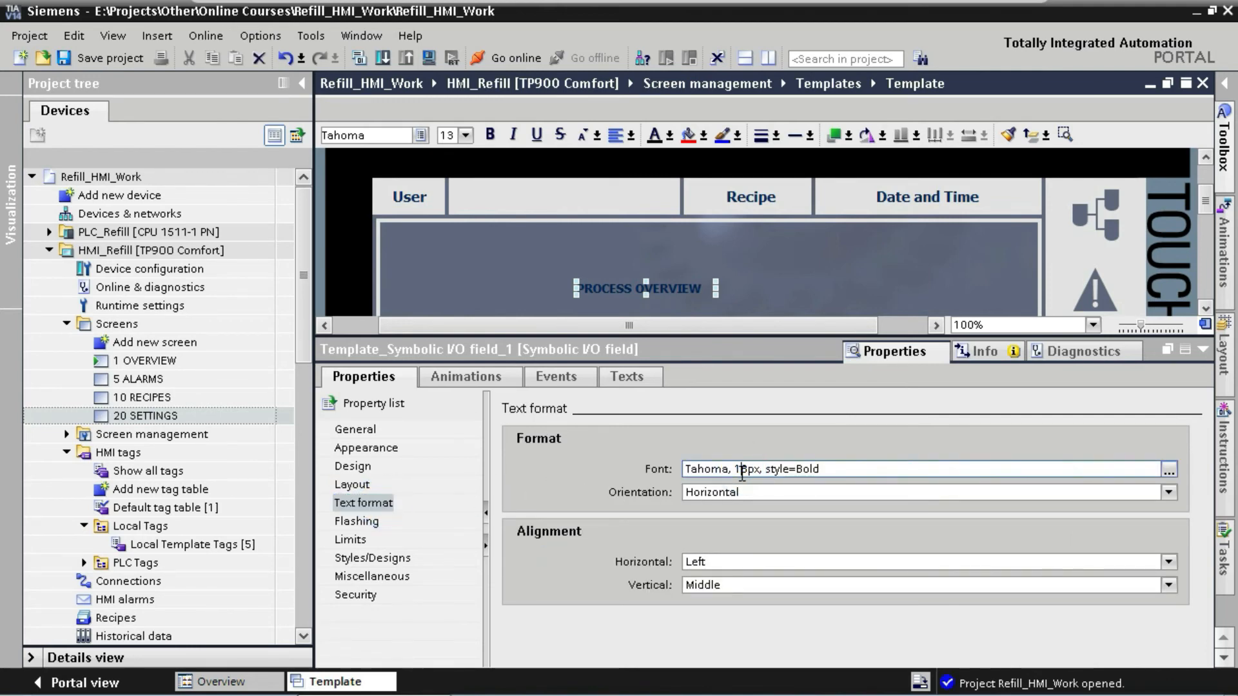
pyautogui.press('BackSpace')
pyautogui.write('5')
pyautogui.press('Return')
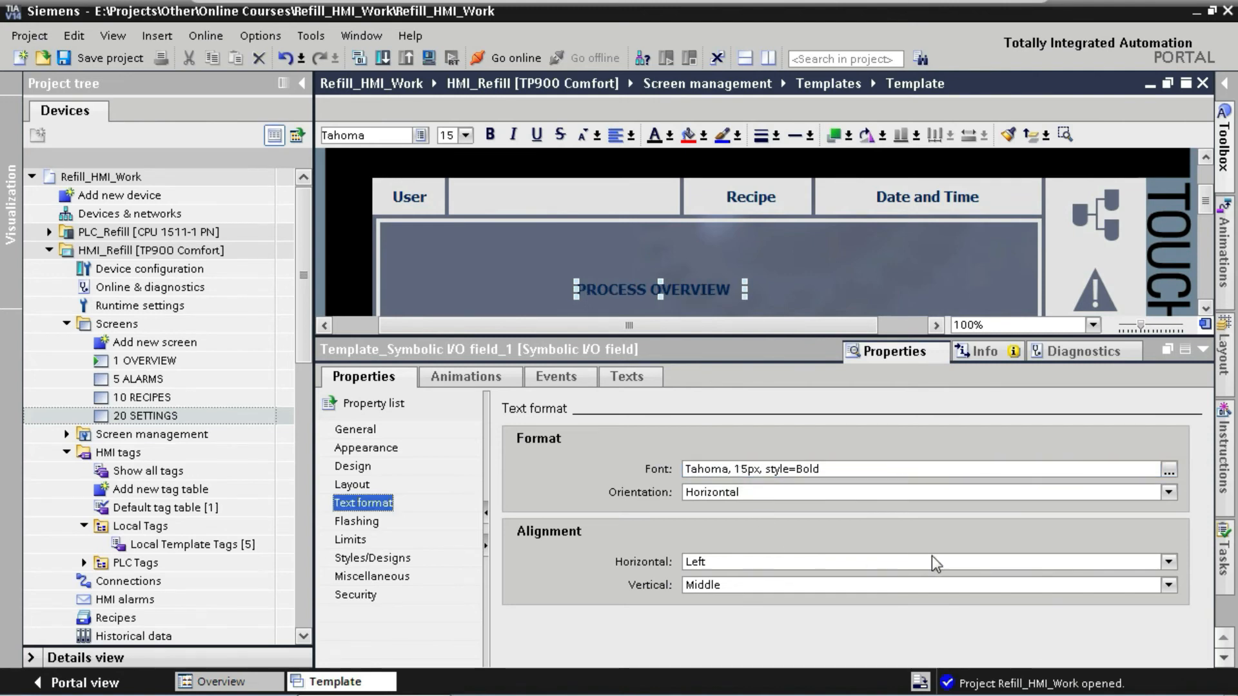
pyautogui.click(1169, 563)
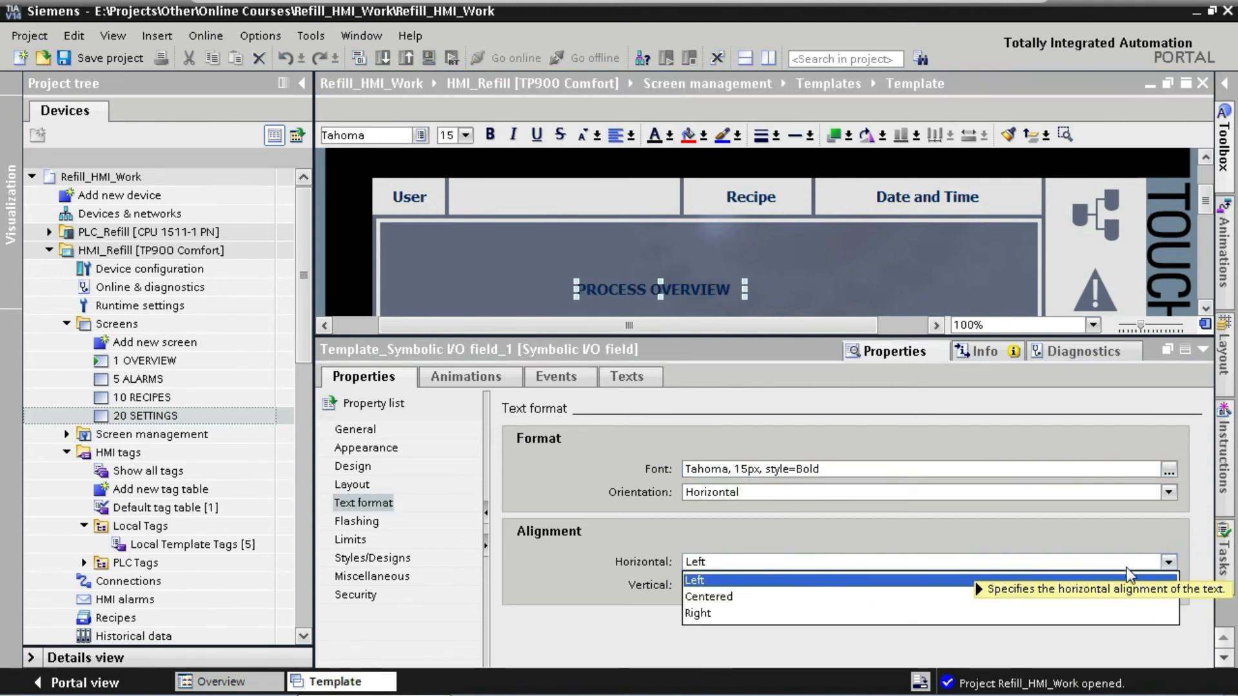
pyautogui.click(764, 599)
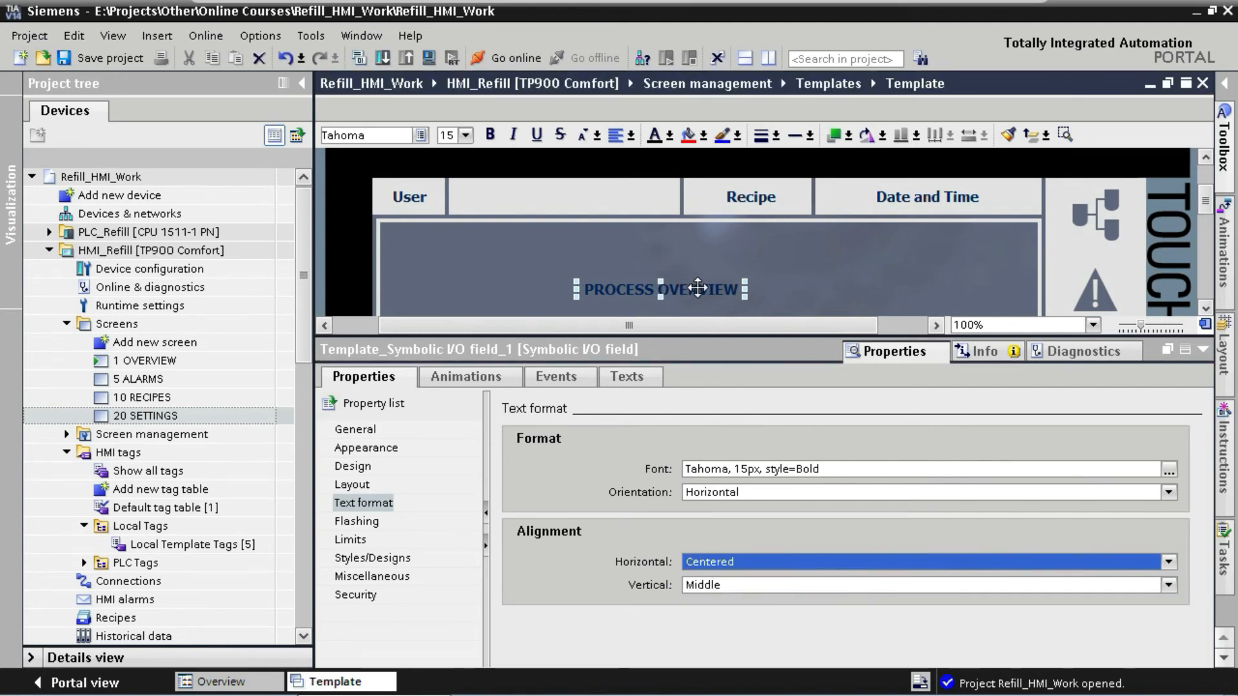
# - Move the symbolic I/O field into the empty cell between User and Recipe and fine-tune its centring there
pyautogui.moveTo(688, 287); pyautogui.dragTo(601, 199)
pyautogui.press('Right')
pyautogui.press('Right')
pyautogui.press('Right')
pyautogui.press('Right')
pyautogui.press('Right')
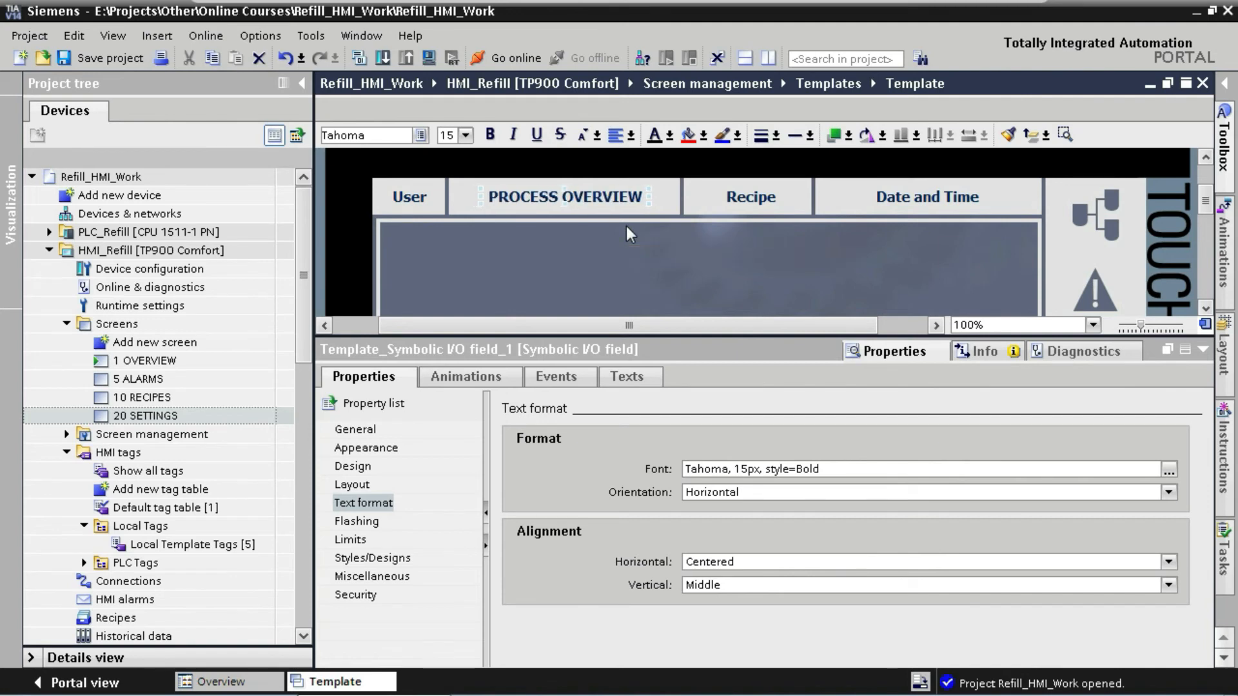
pyautogui.press('Left')
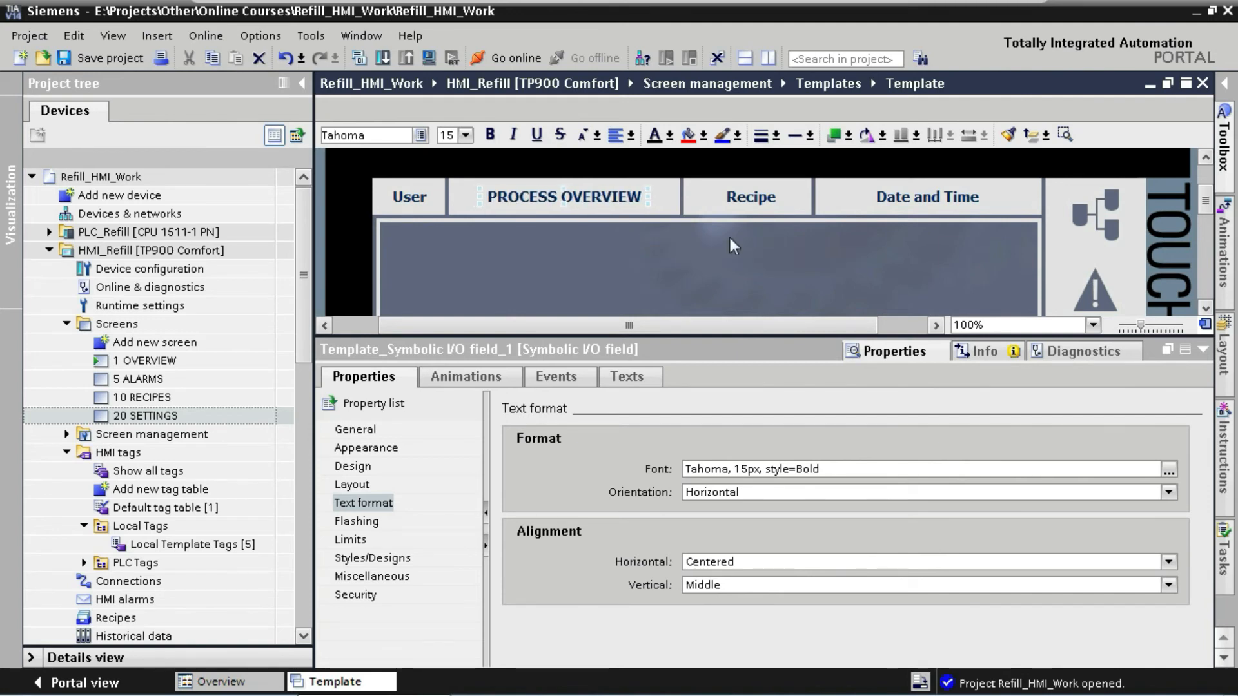
# - Start the HMI simulation and switch through the Alarms, Recipes, Settings and Overview screens to check the displayed screen name
pyautogui.click(1202, 350)
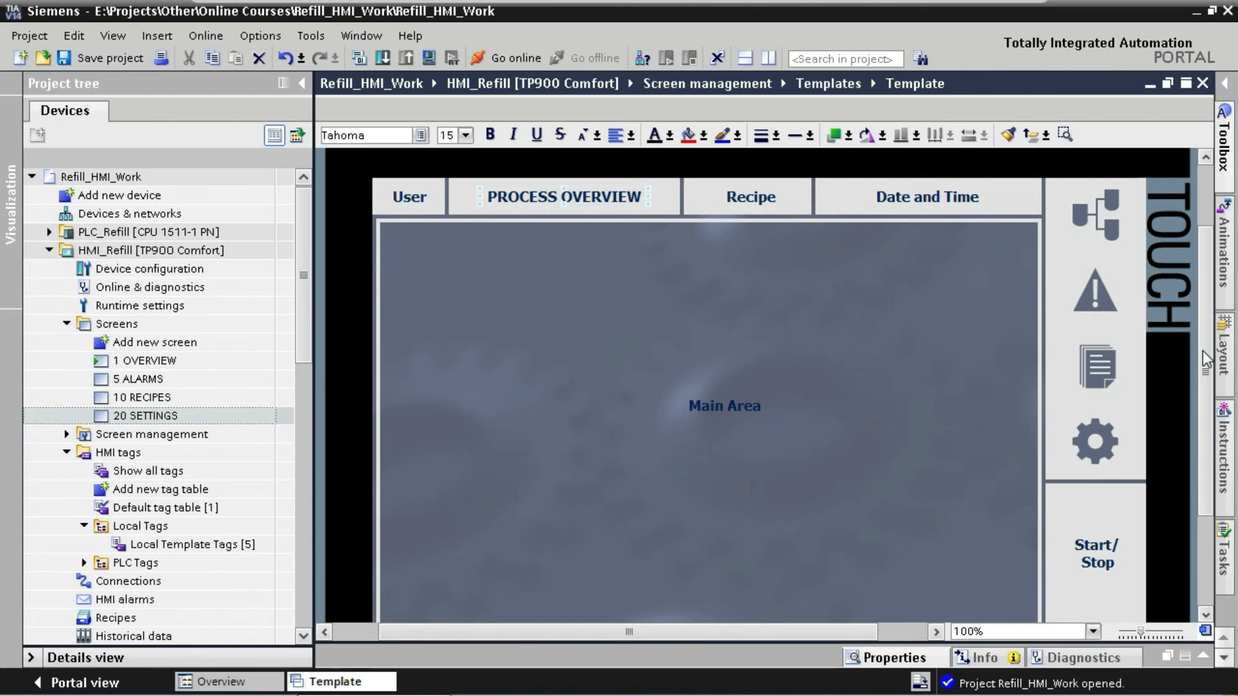
pyautogui.hotkey('ctrl', 'shift', 'x')
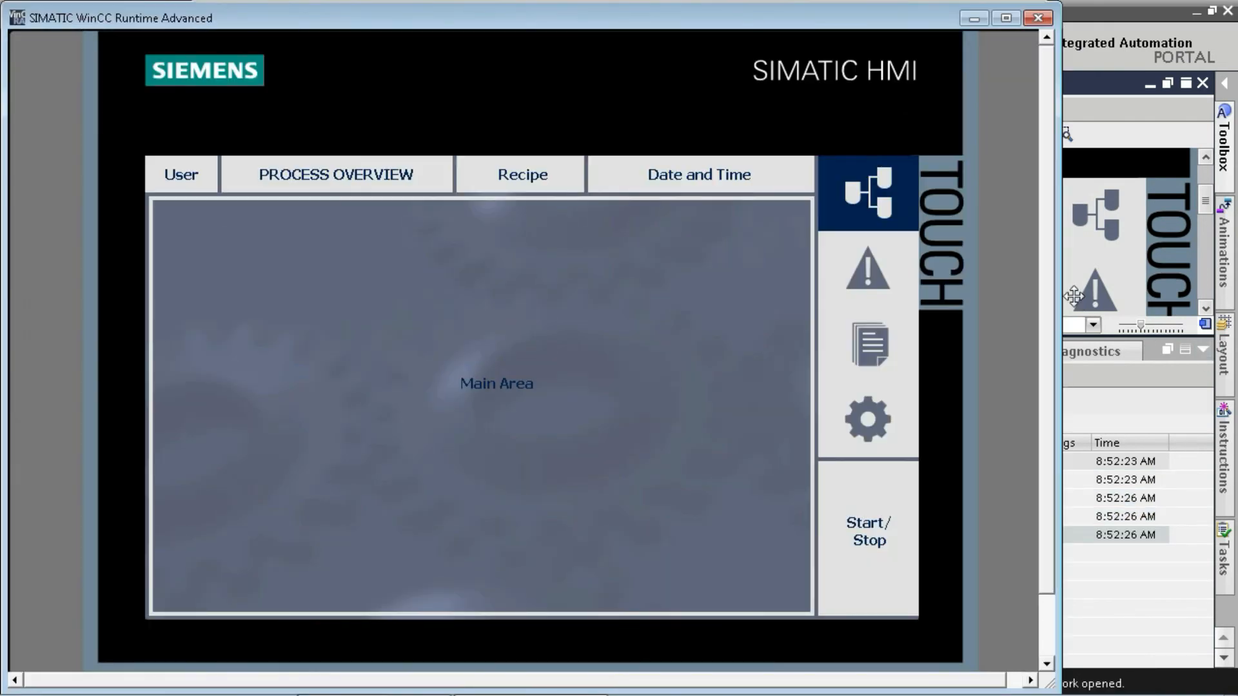
pyautogui.click(888, 286)
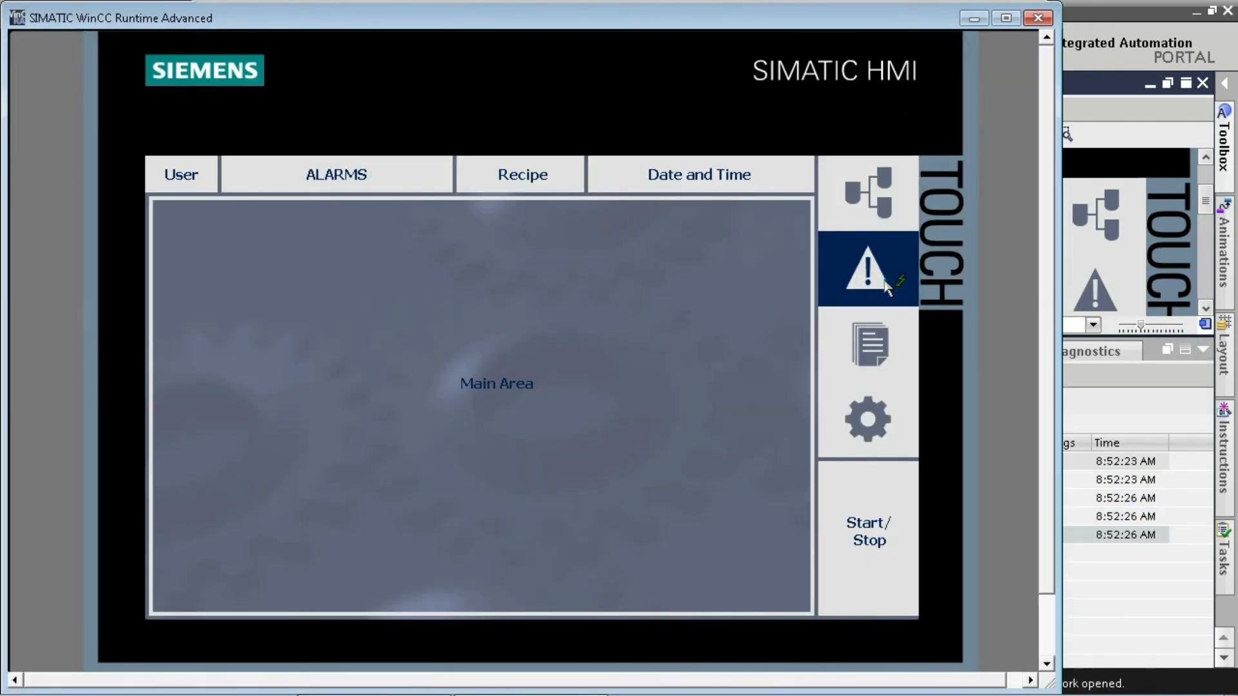
pyautogui.click(893, 364)
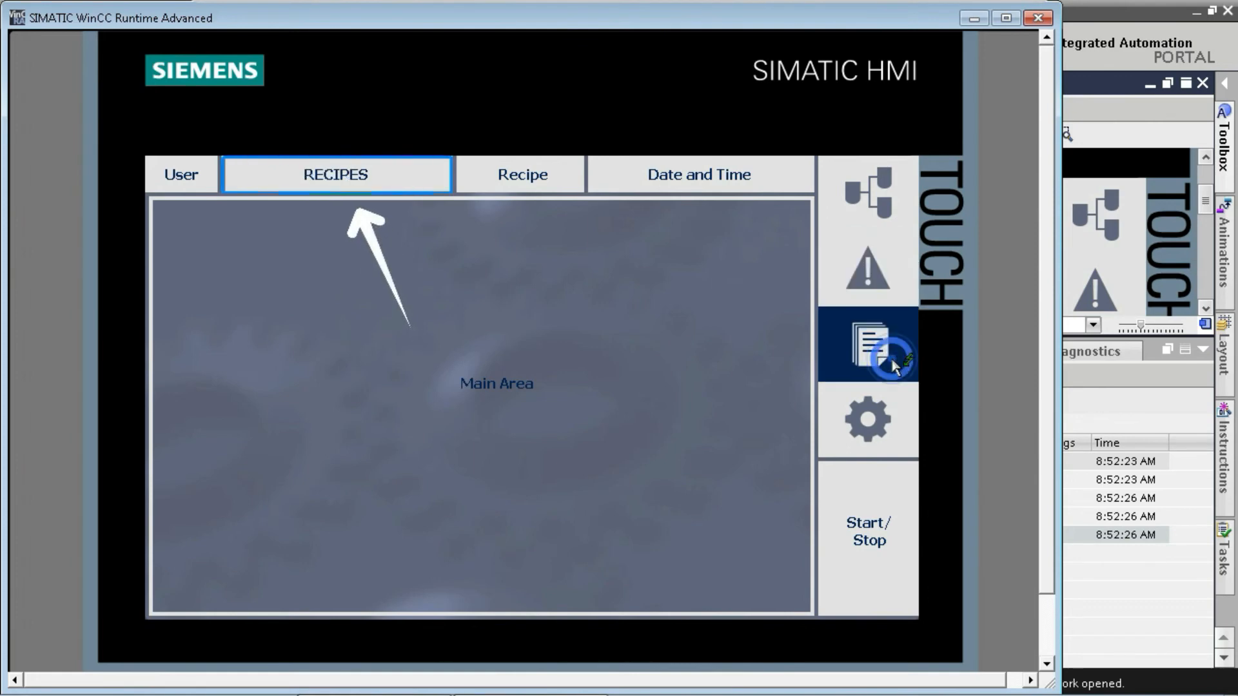
pyautogui.click(893, 419)
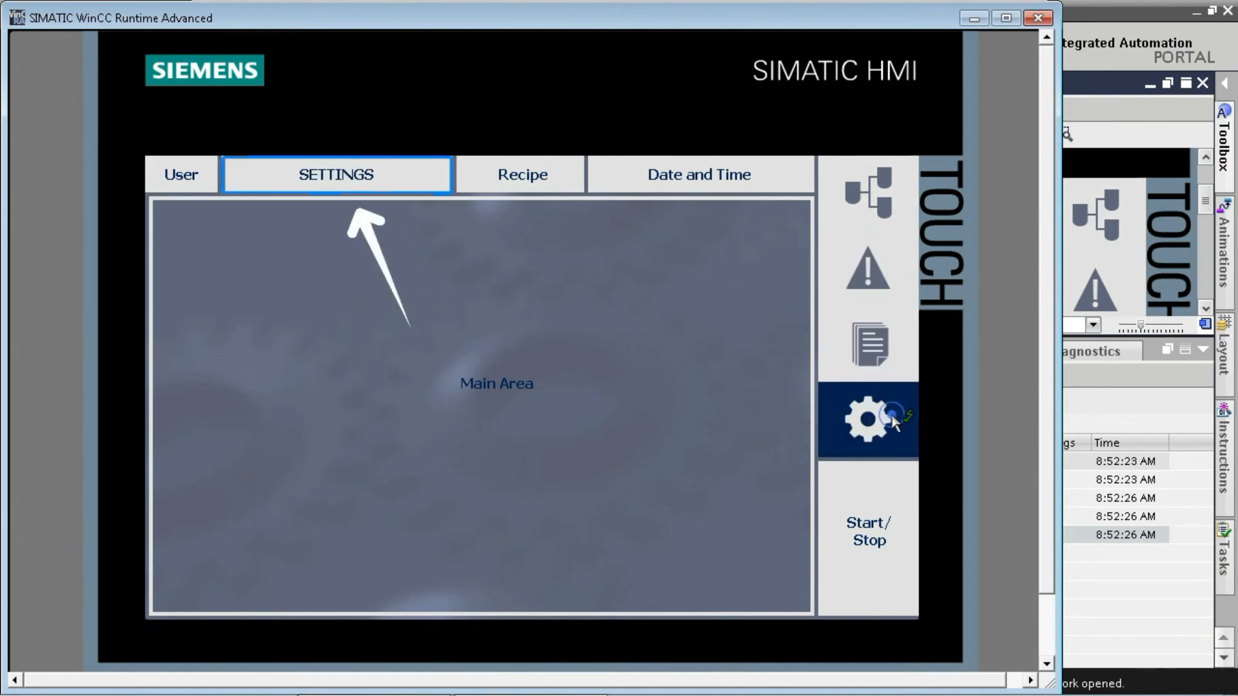
pyautogui.click(885, 282)
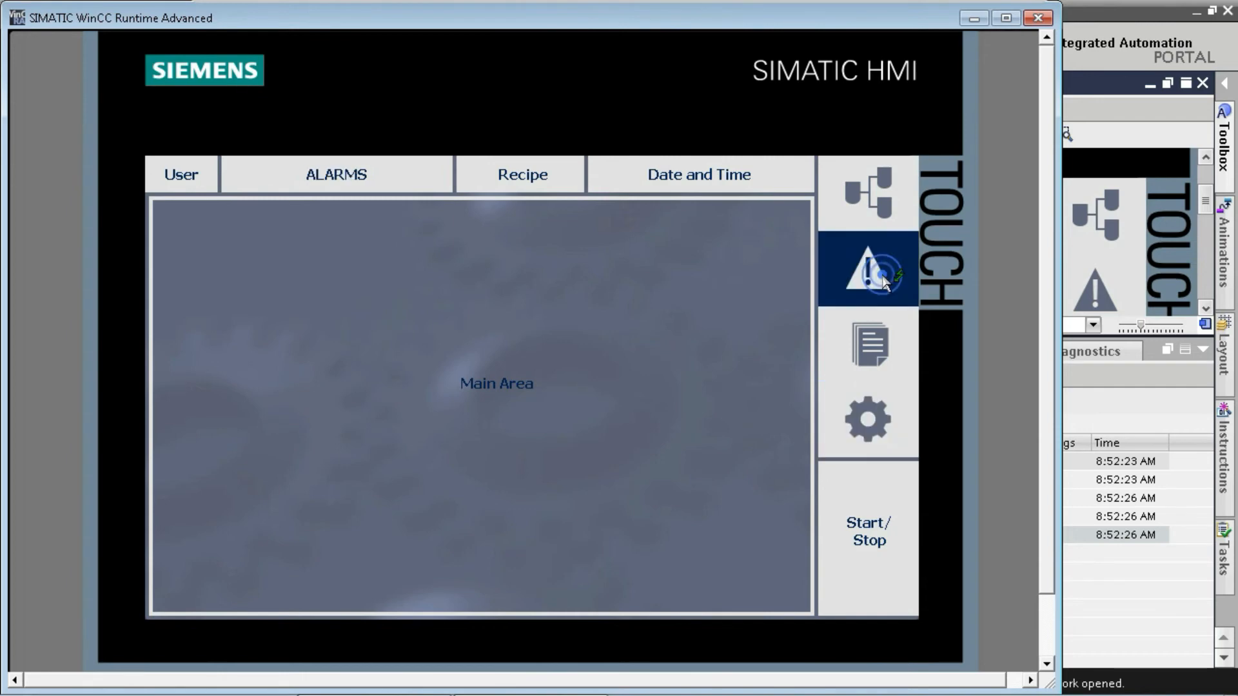
pyautogui.click(902, 200)
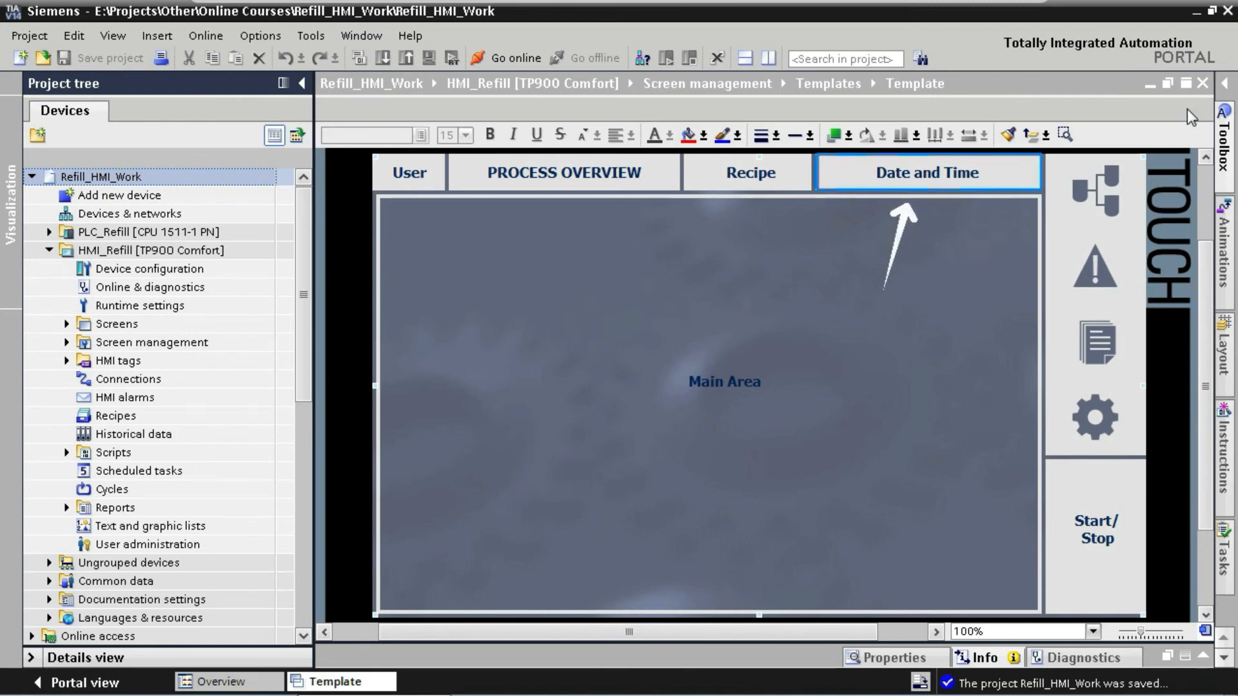
# - Delete the Date and Time label from the information bar and place a date/time field in the upper main area
pyautogui.click(948, 184)
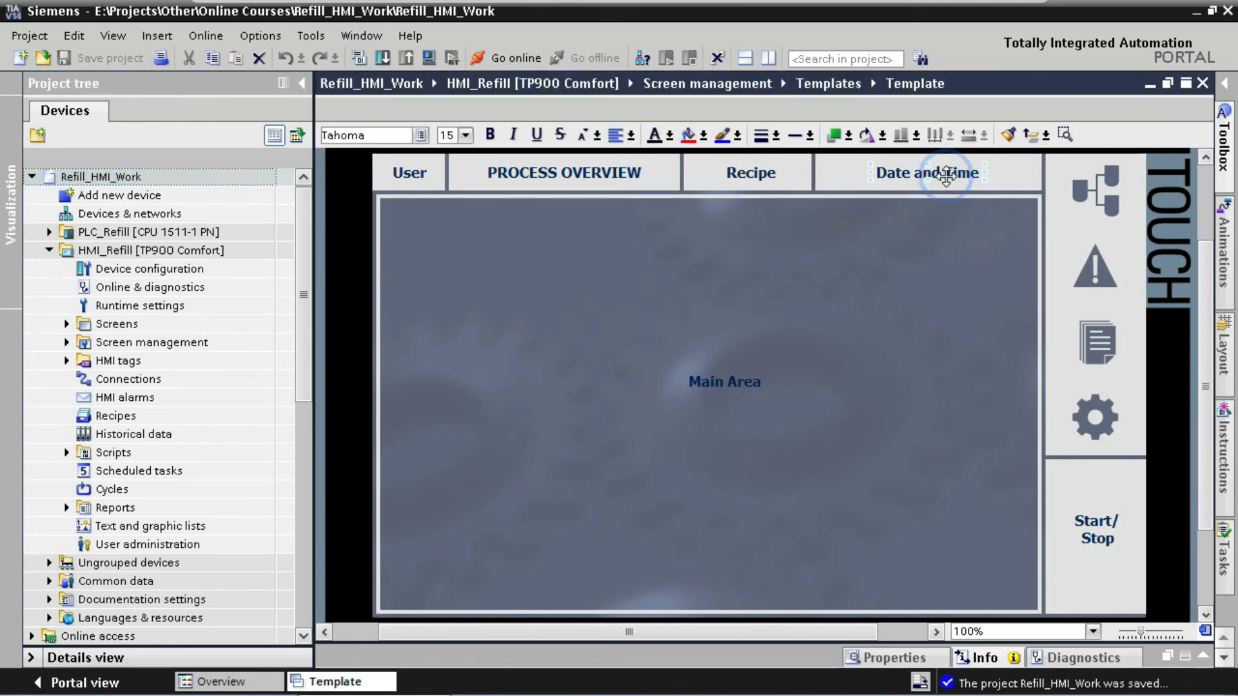
pyautogui.press('Delete')
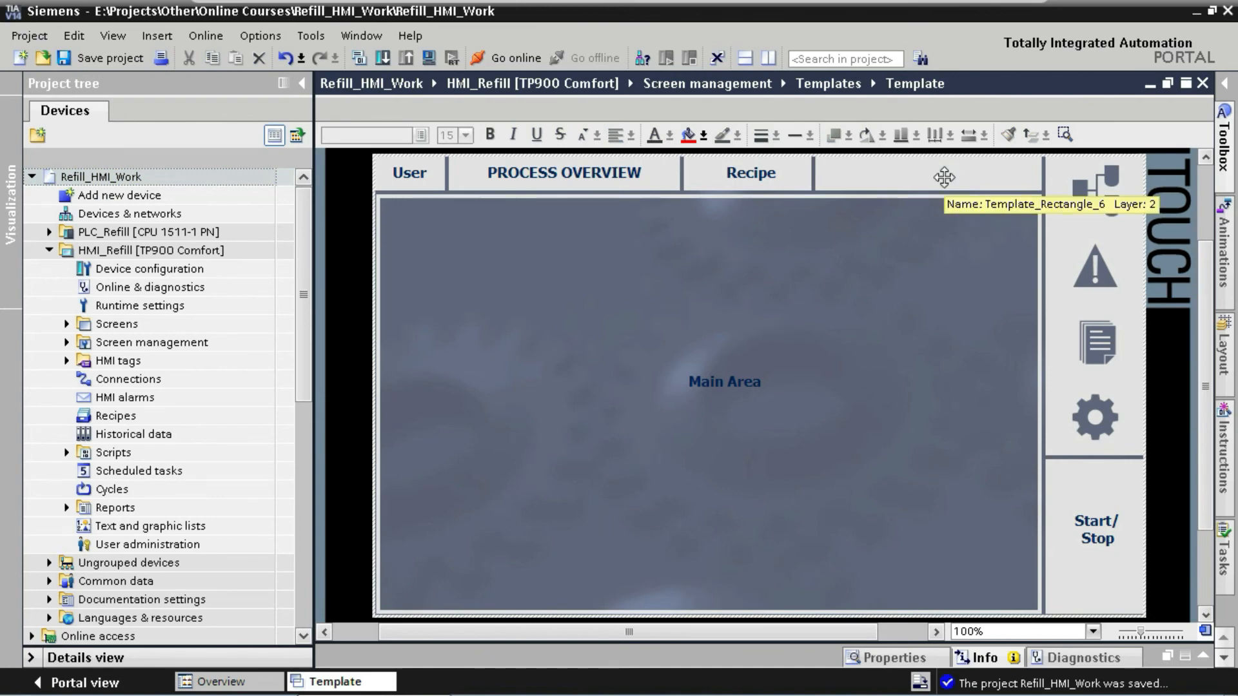
pyautogui.click(1225, 175)
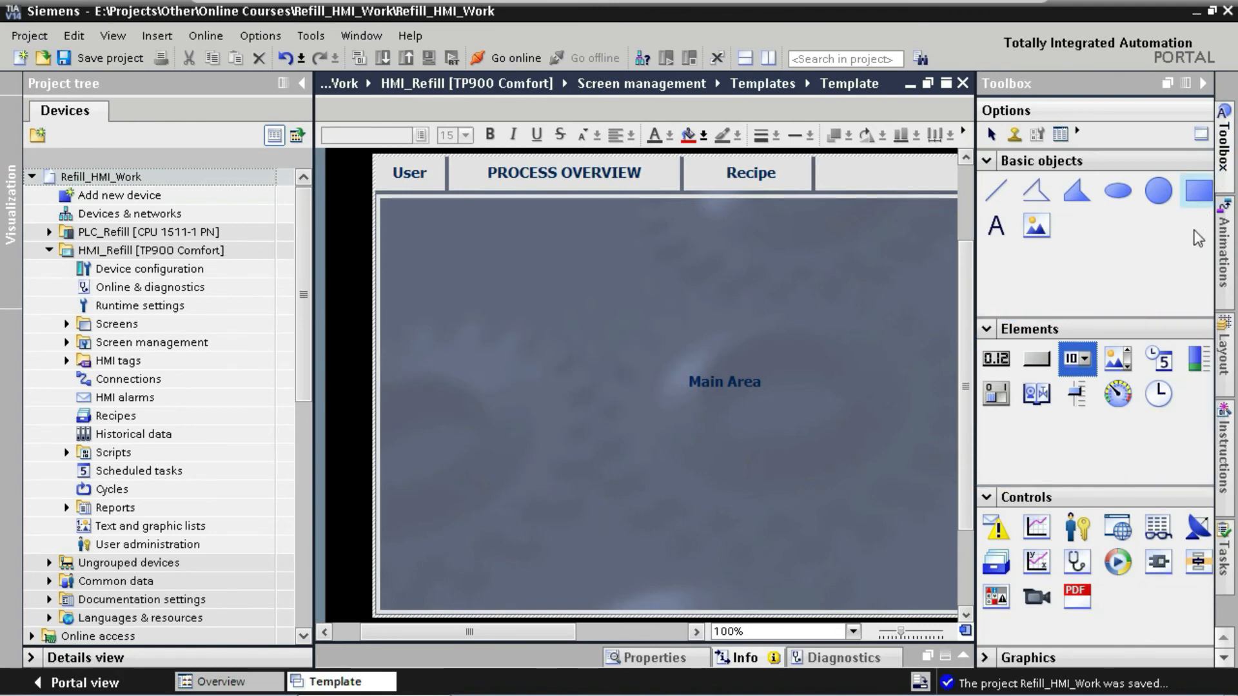
pyautogui.moveTo(1164, 368); pyautogui.dragTo(840, 252)
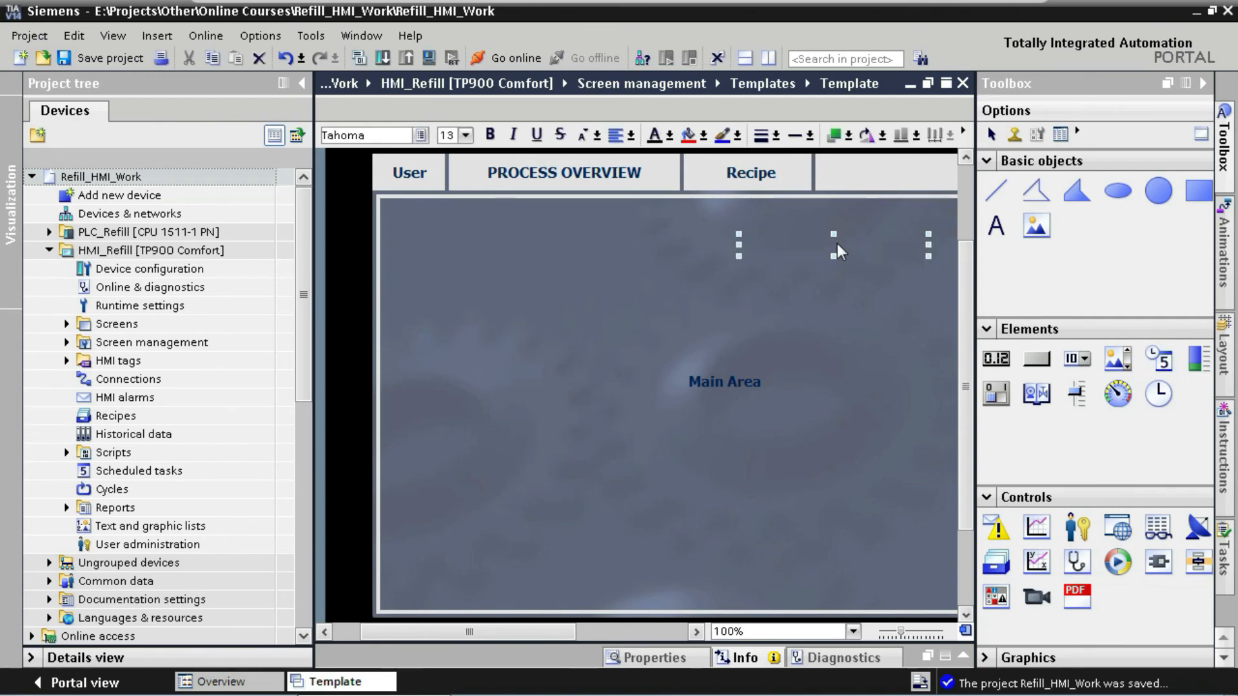
pyautogui.click(1203, 84)
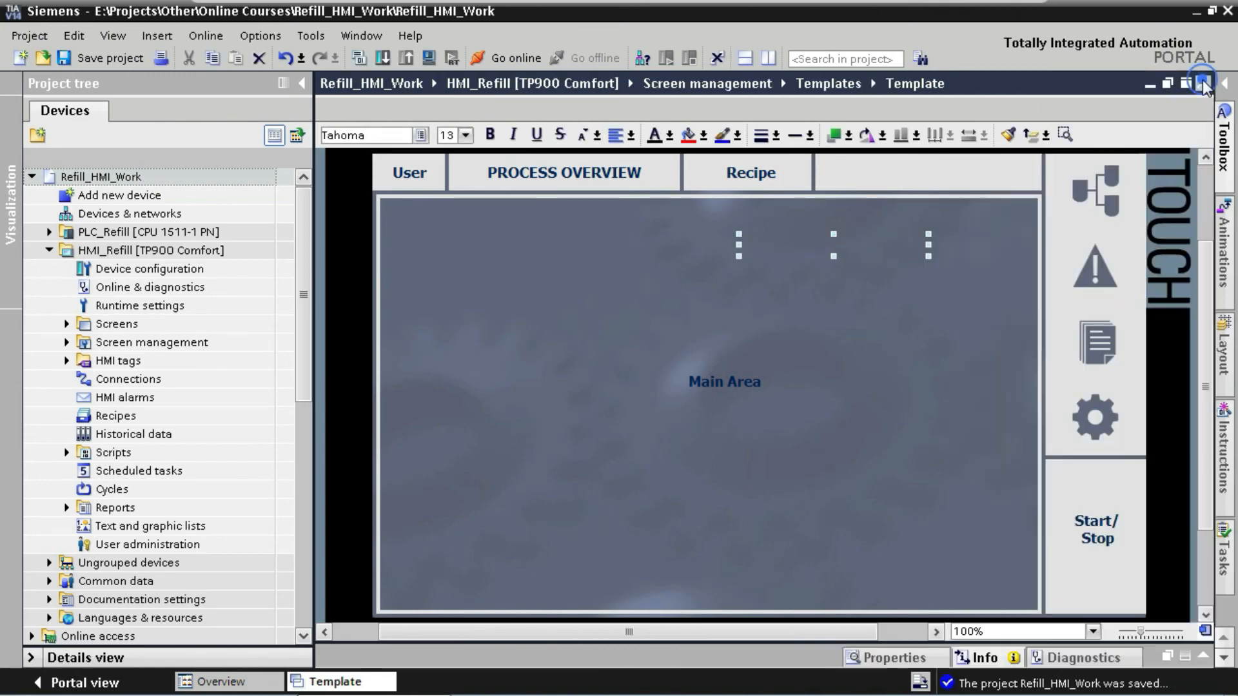
# - Assign the date/time field to the layer 3 - Layer_3 - Text
pyautogui.click(1204, 658)
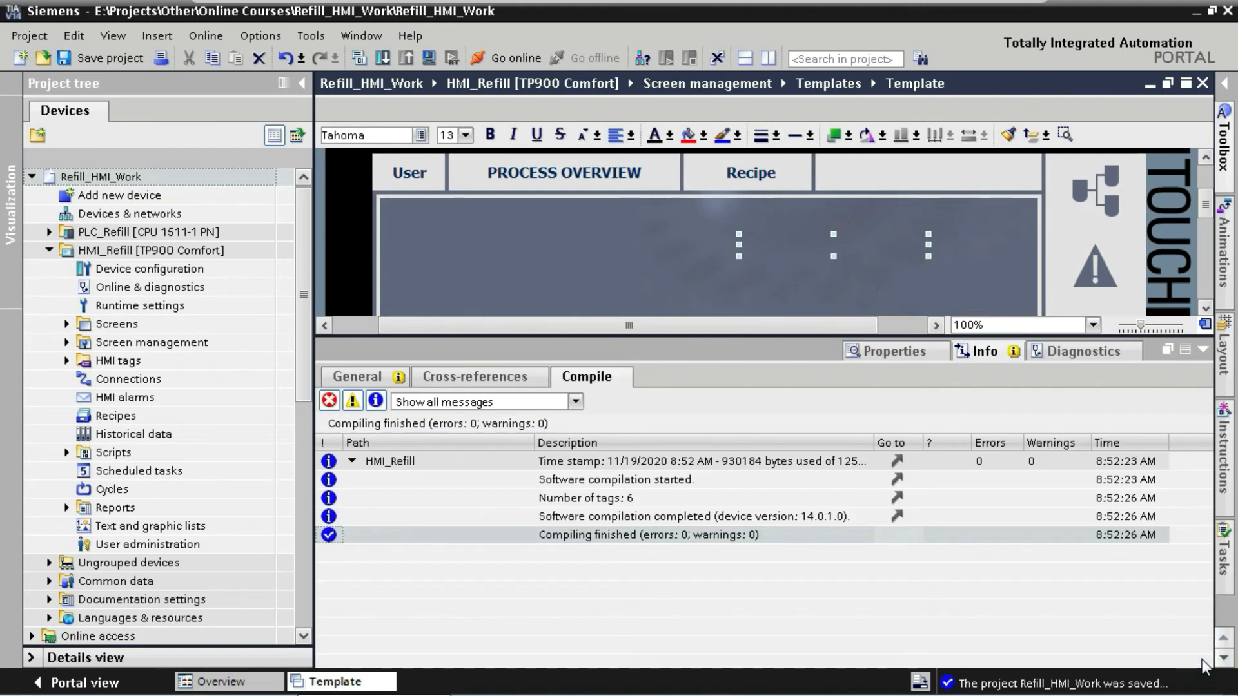
pyautogui.click(898, 352)
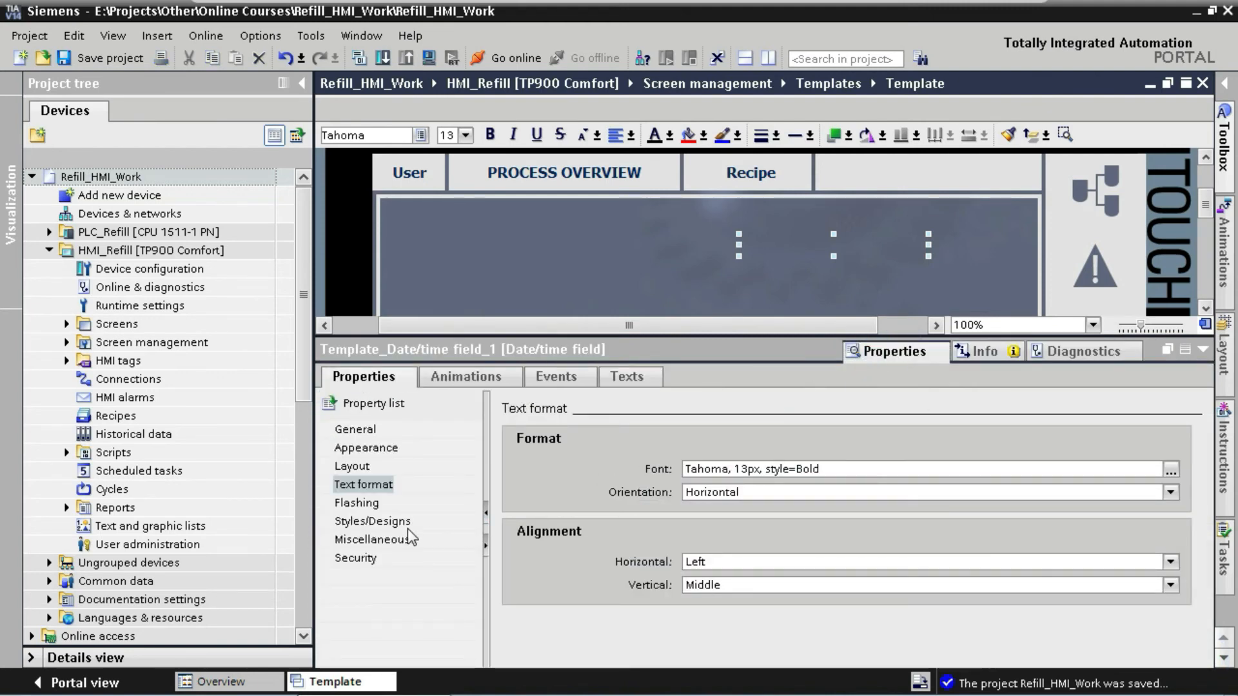
pyautogui.click(400, 542)
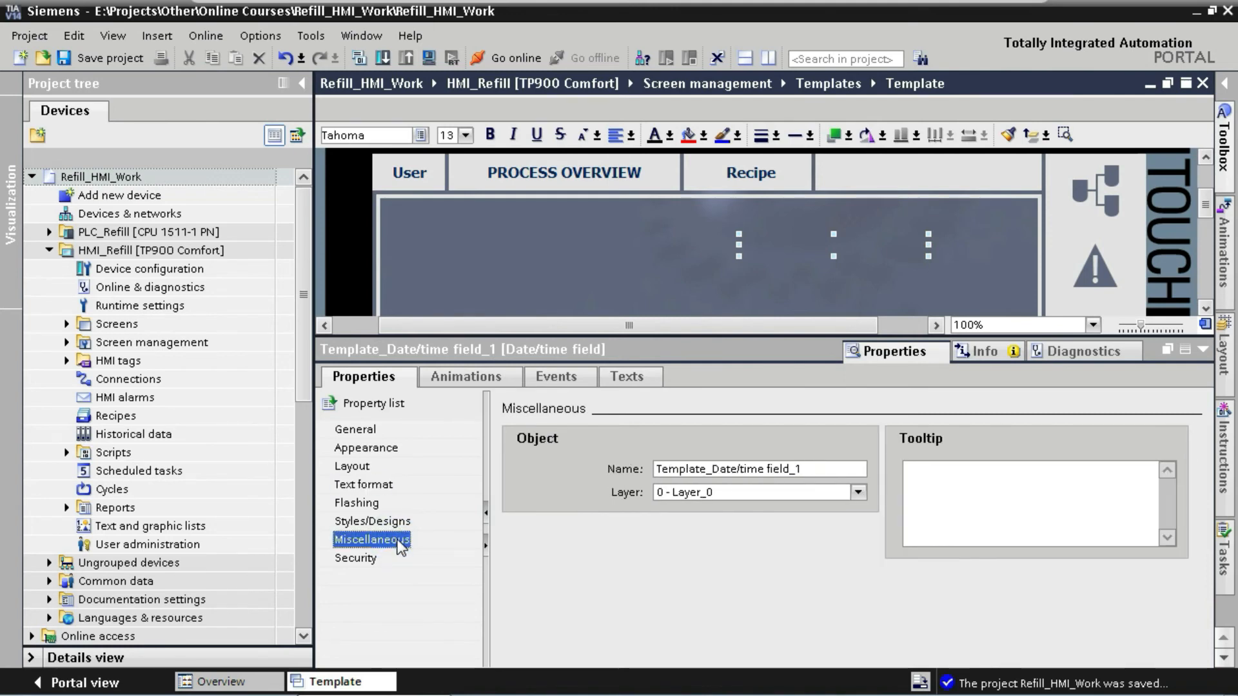
pyautogui.click(858, 494)
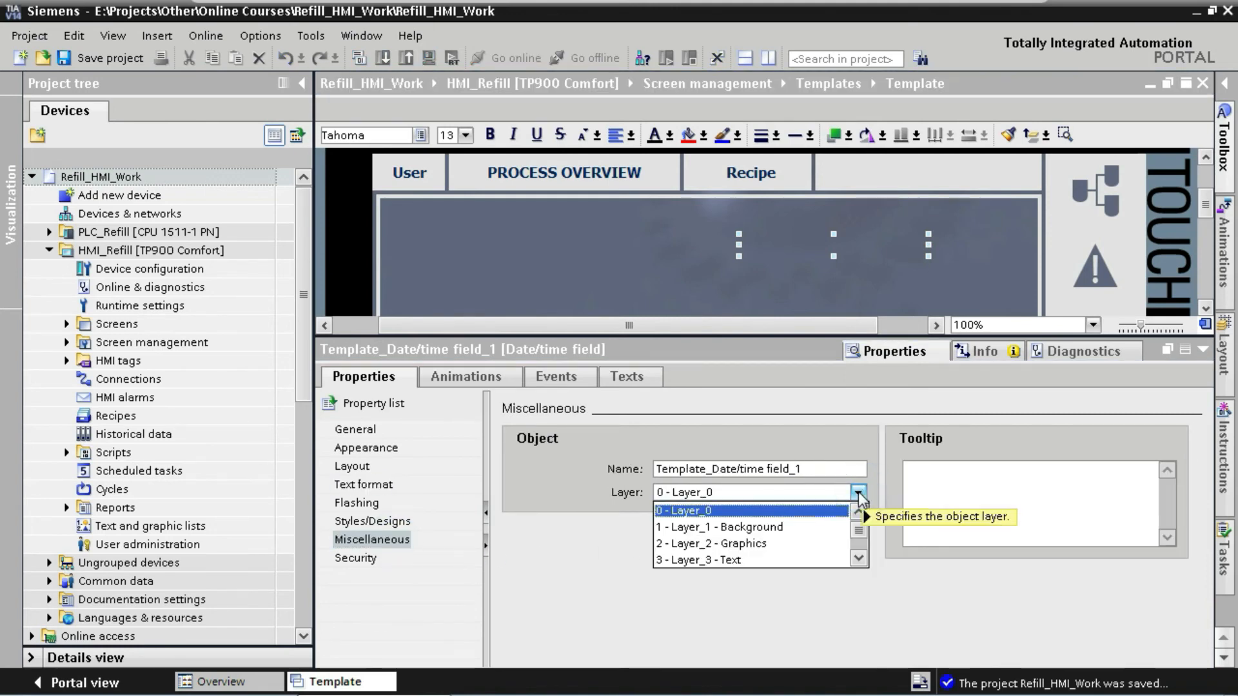
pyautogui.click(721, 560)
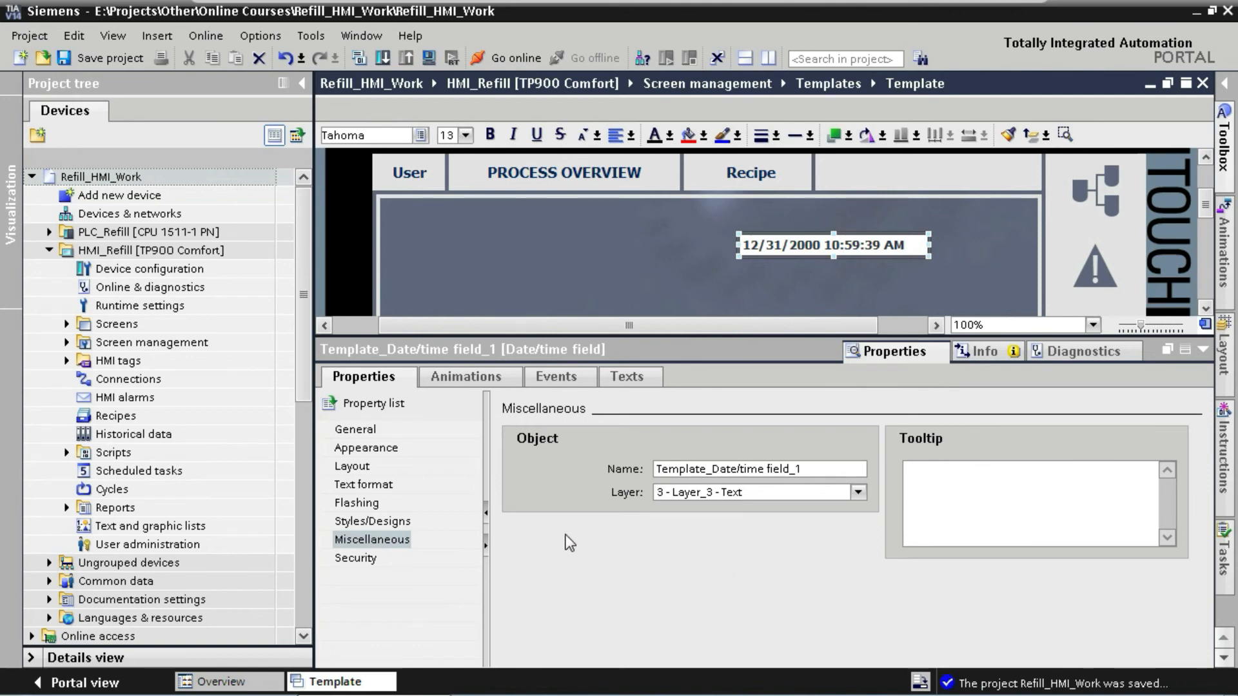
# - Give the date/time field a transparent fill, a border width of 0 and the text colour 0, 34, 85
pyautogui.click(387, 452)
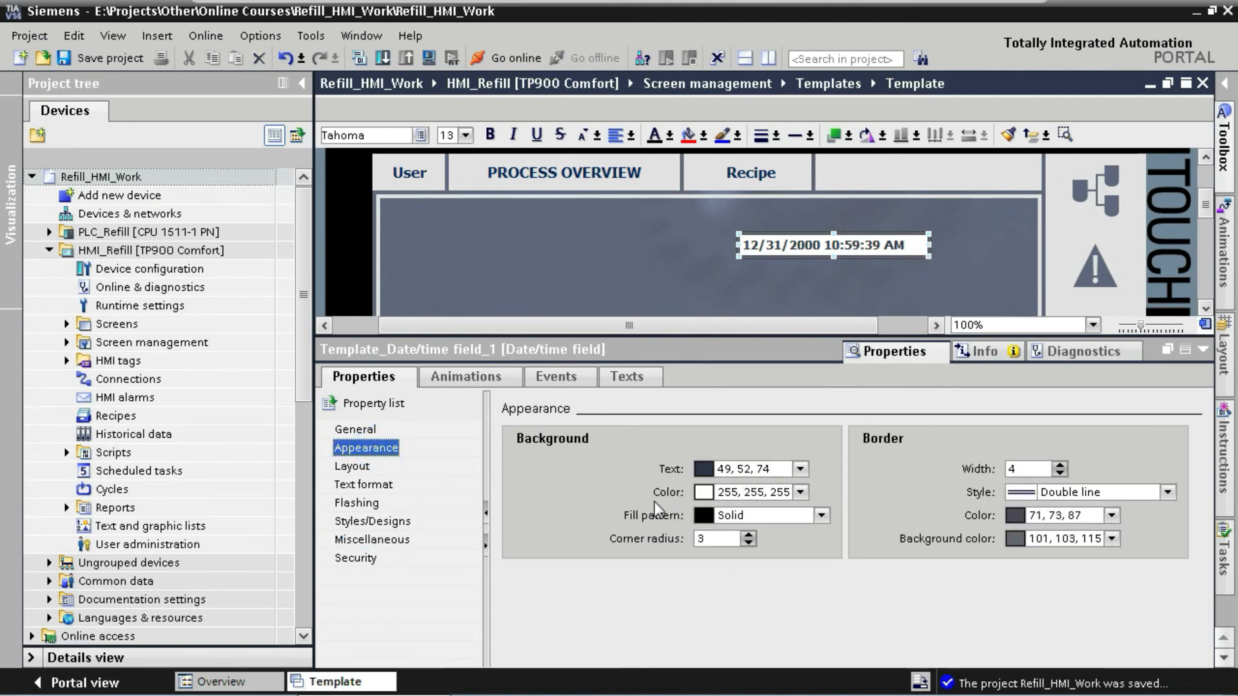
pyautogui.click(821, 515)
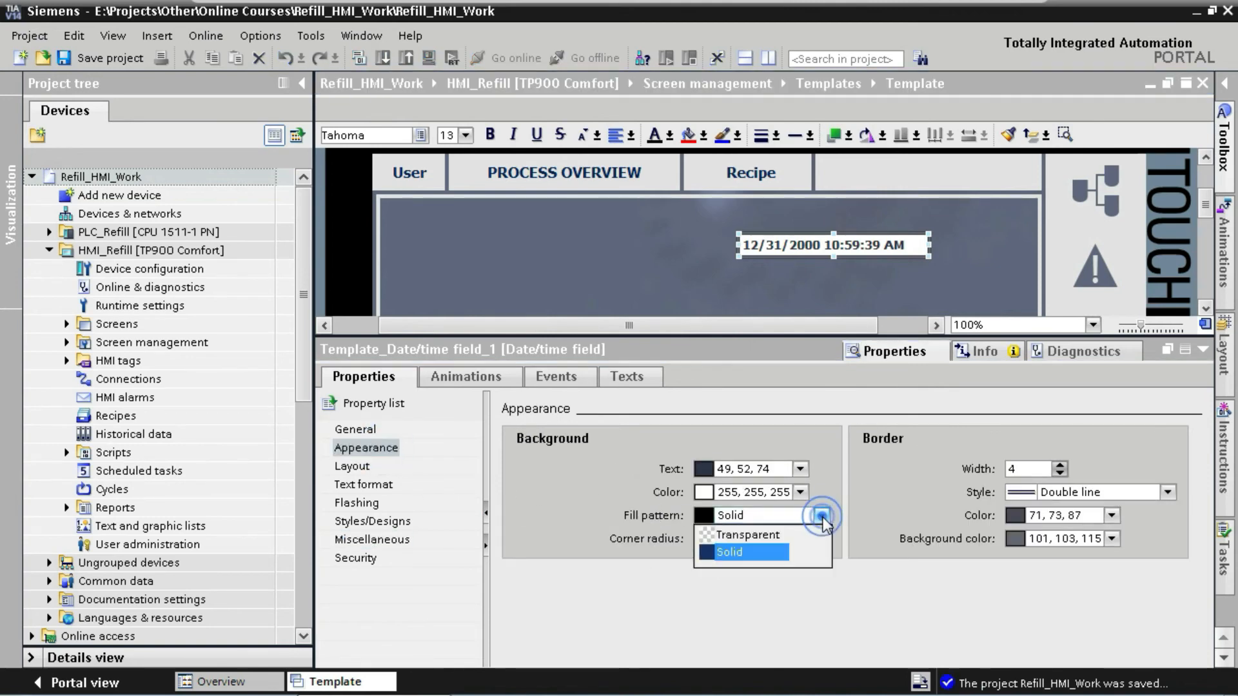
pyautogui.click(770, 535)
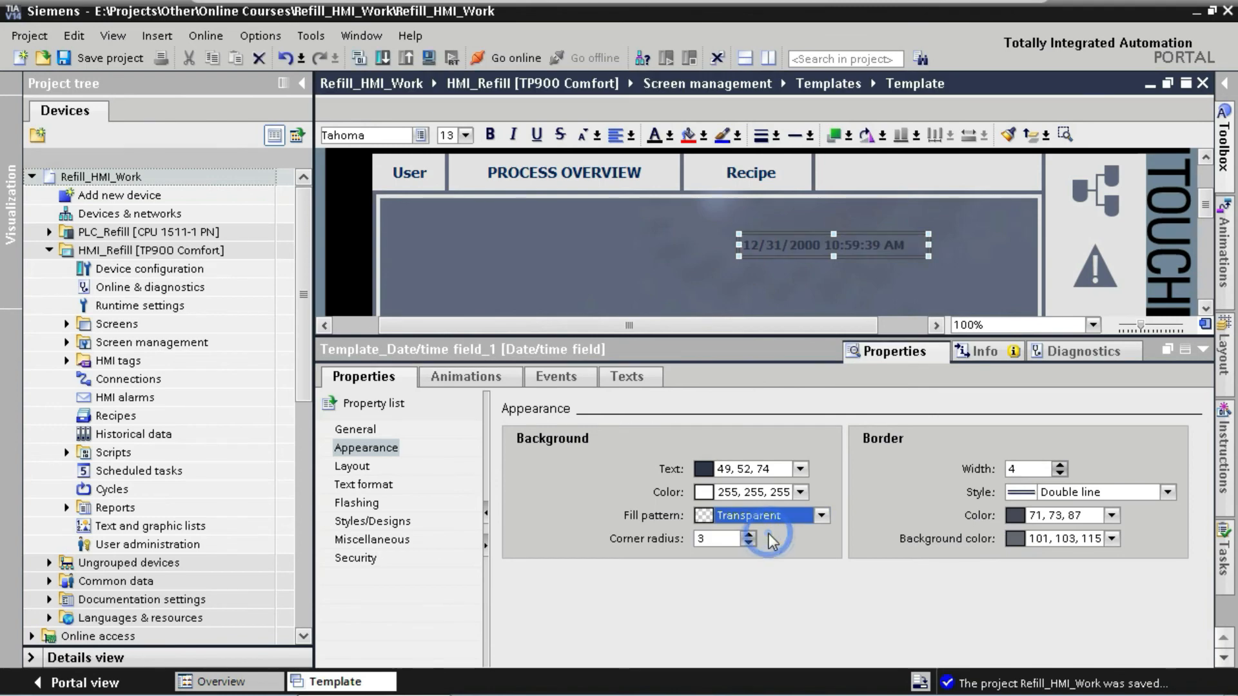
pyautogui.click(1031, 470)
pyautogui.write('0')
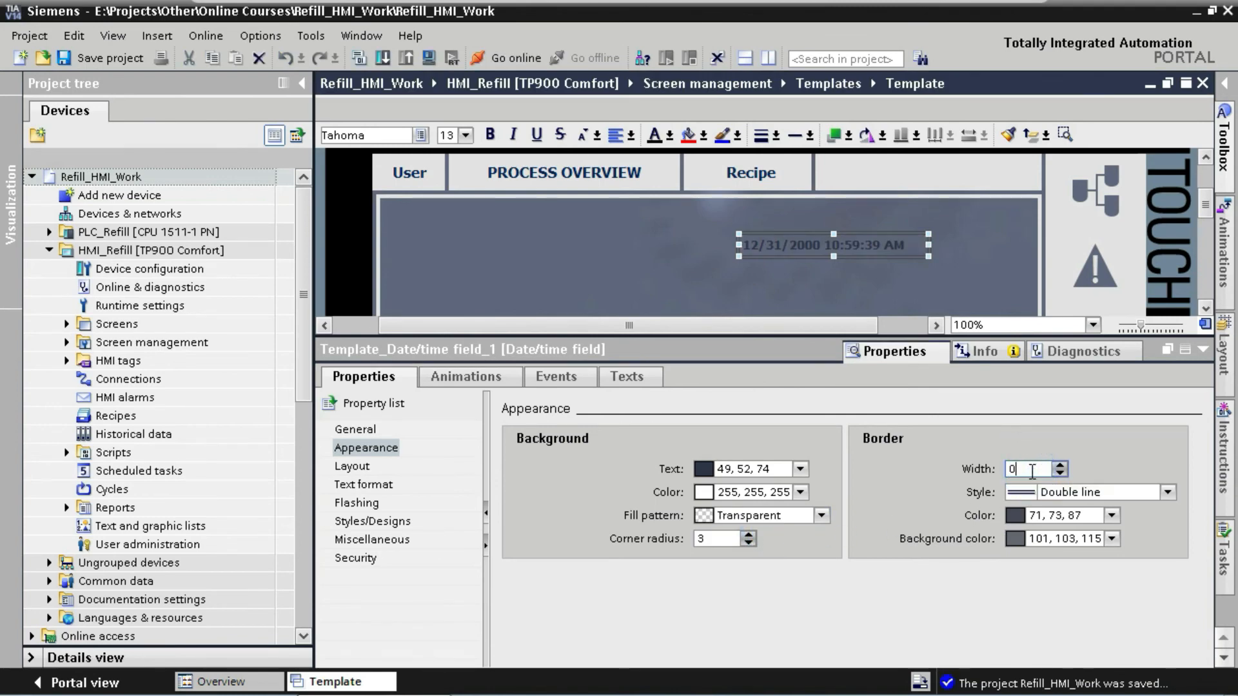
pyautogui.press('Return')
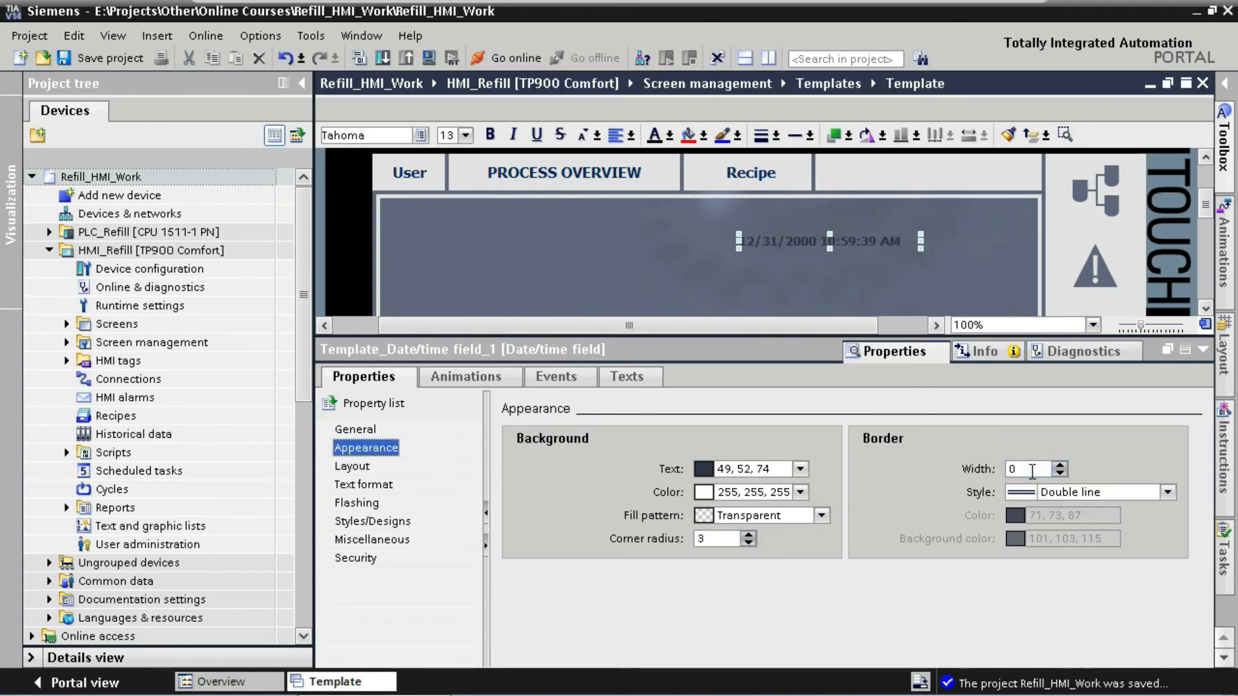
pyautogui.click(800, 469)
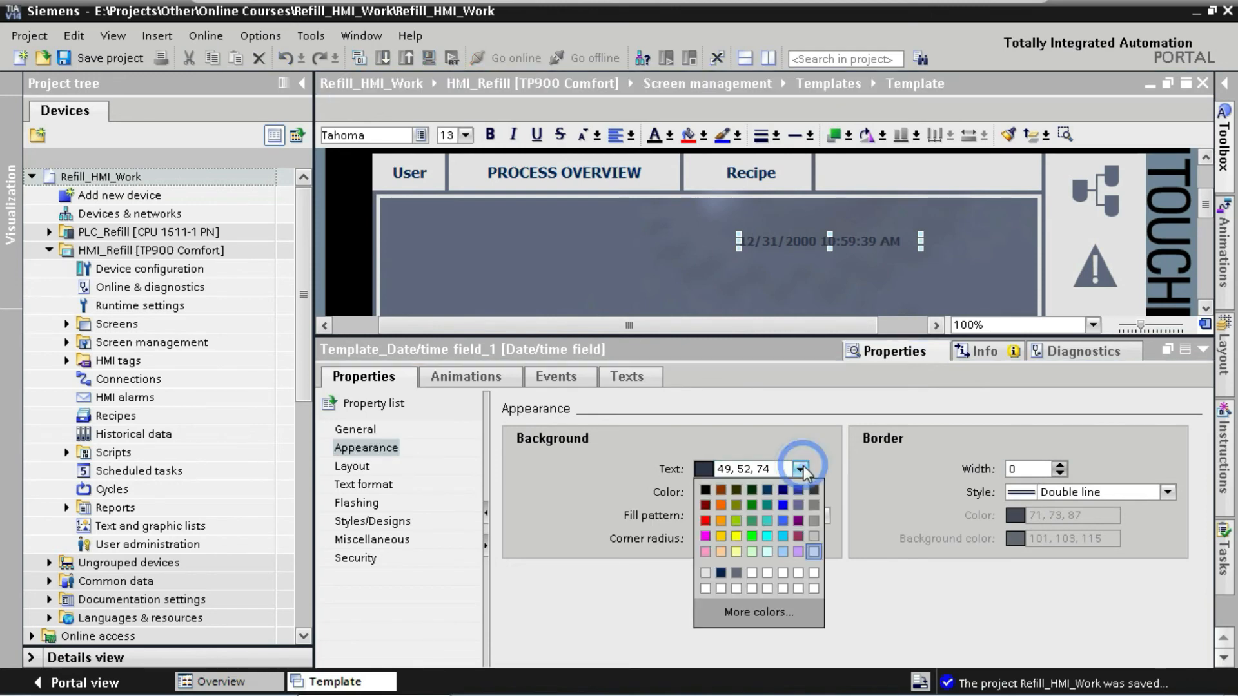
pyautogui.click(721, 573)
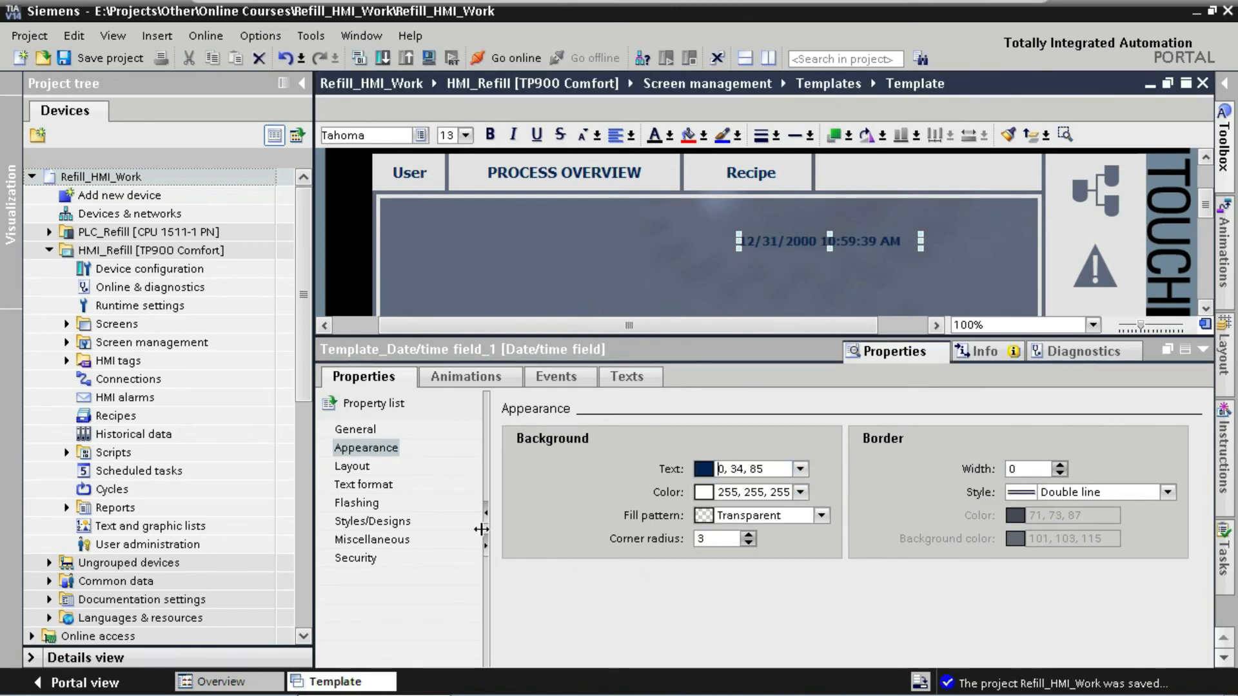
# - Format the date/time field's text at 15 px with centered horizontal alignment and save the project
pyautogui.click(351, 467)
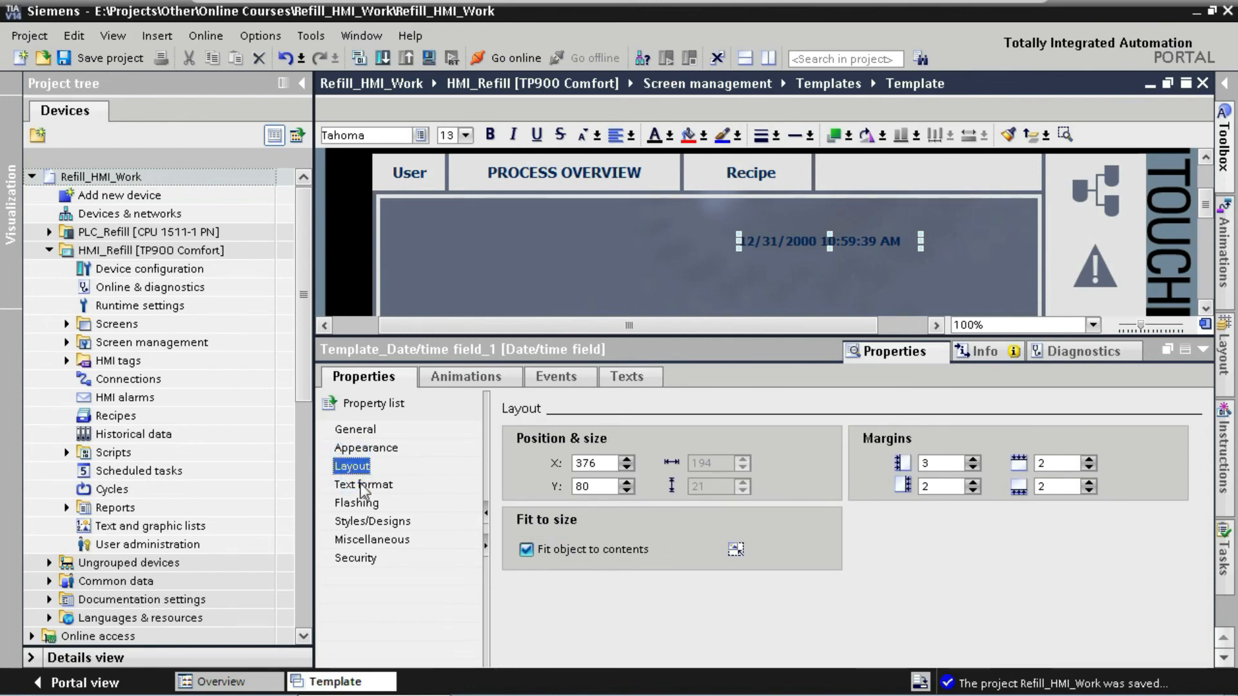
pyautogui.click(363, 488)
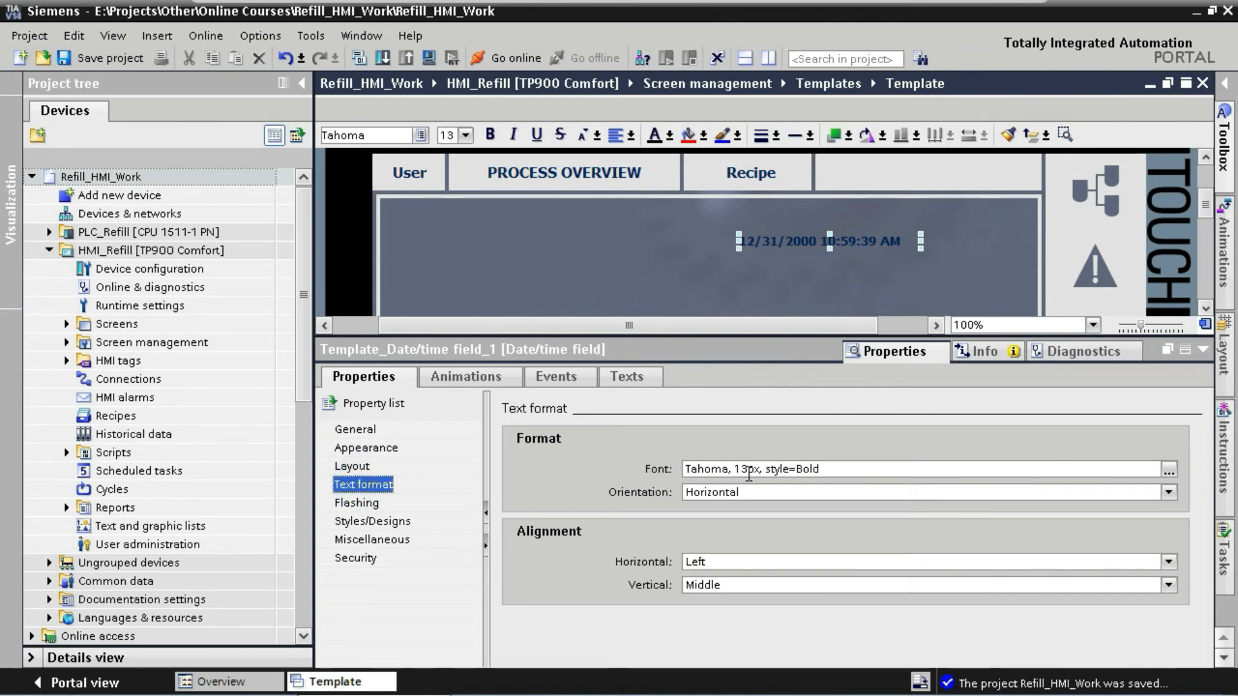
pyautogui.click(749, 470)
pyautogui.press('BackSpace')
pyautogui.write('5')
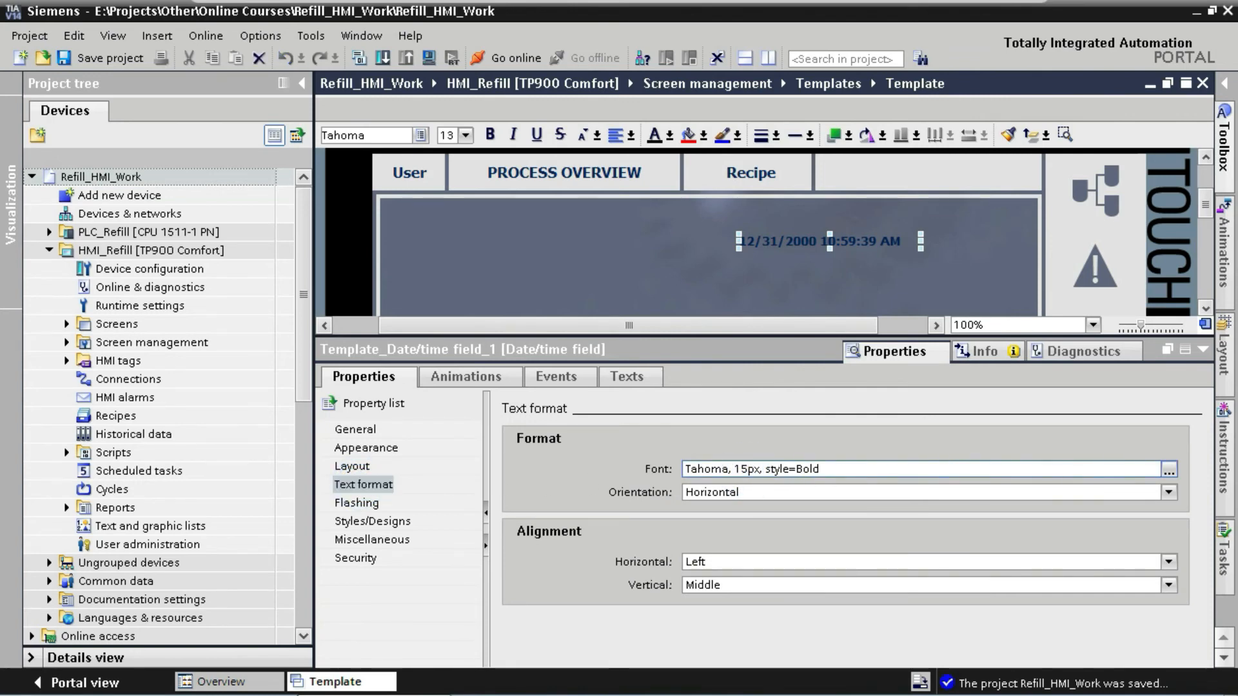
pyautogui.press('Return')
pyautogui.click(1168, 561)
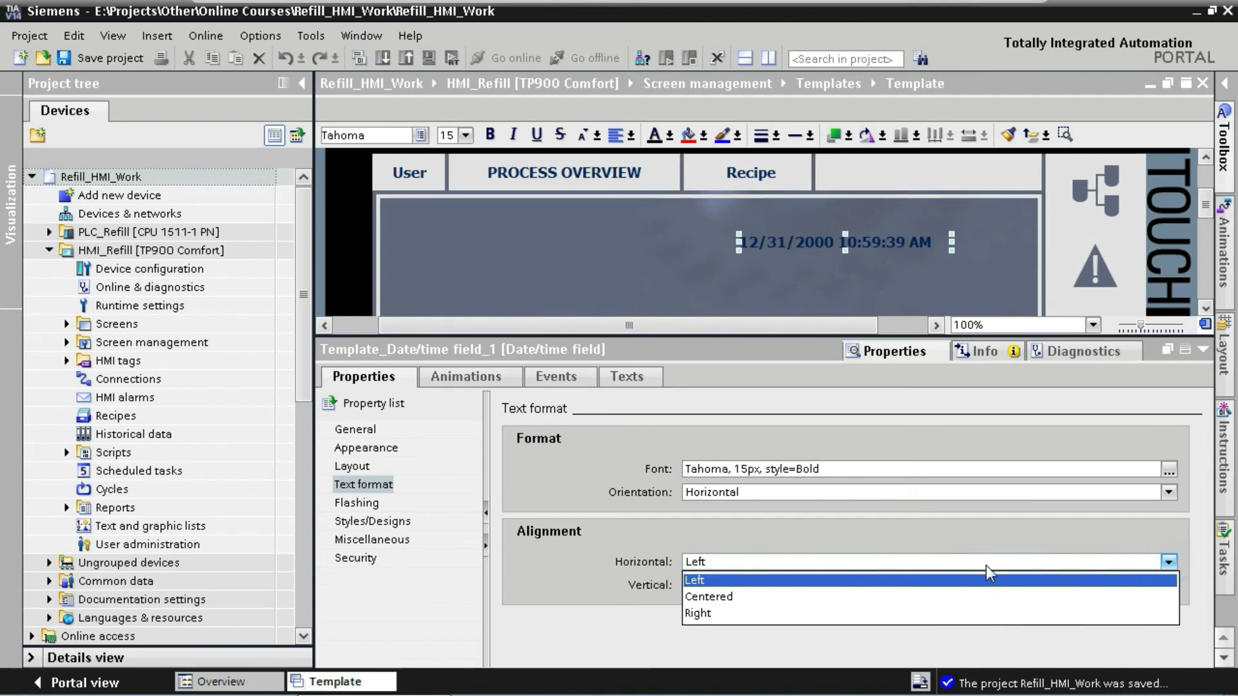
pyautogui.click(732, 597)
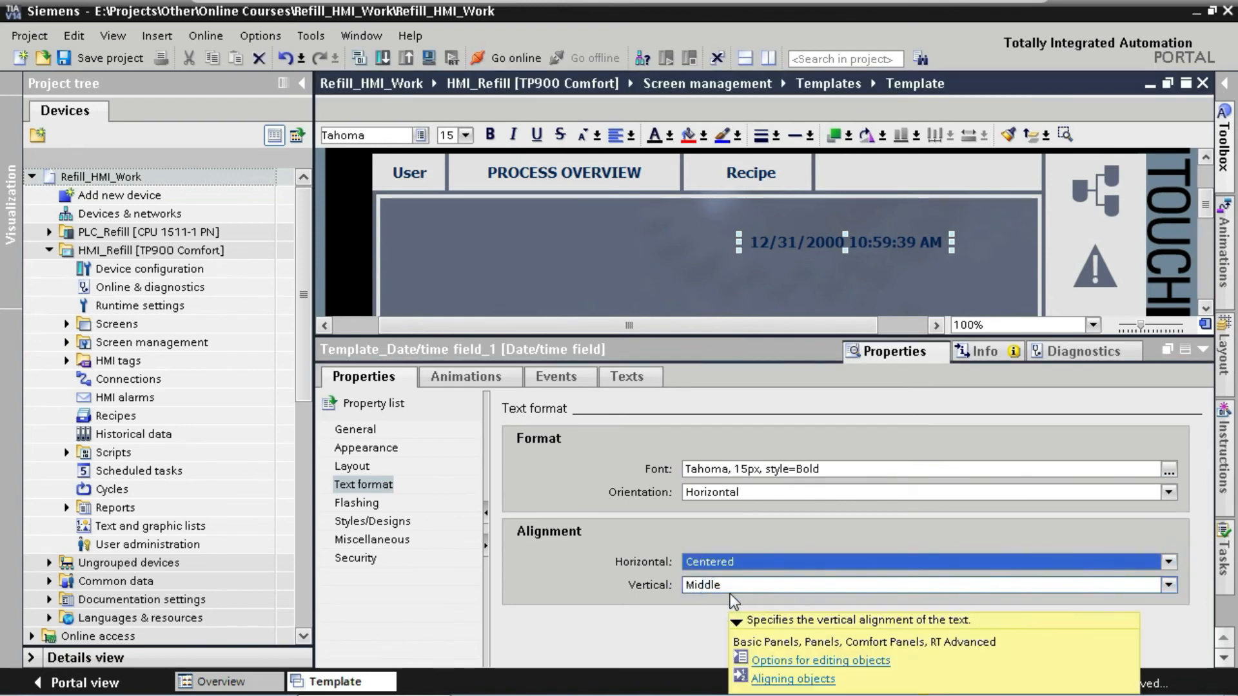
pyautogui.hotkey('ctrl', 's')
# - Move the date/time field into the empty cell beside Recipe and nudge it to the right to centre it
pyautogui.moveTo(882, 237); pyautogui.dragTo(953, 213)
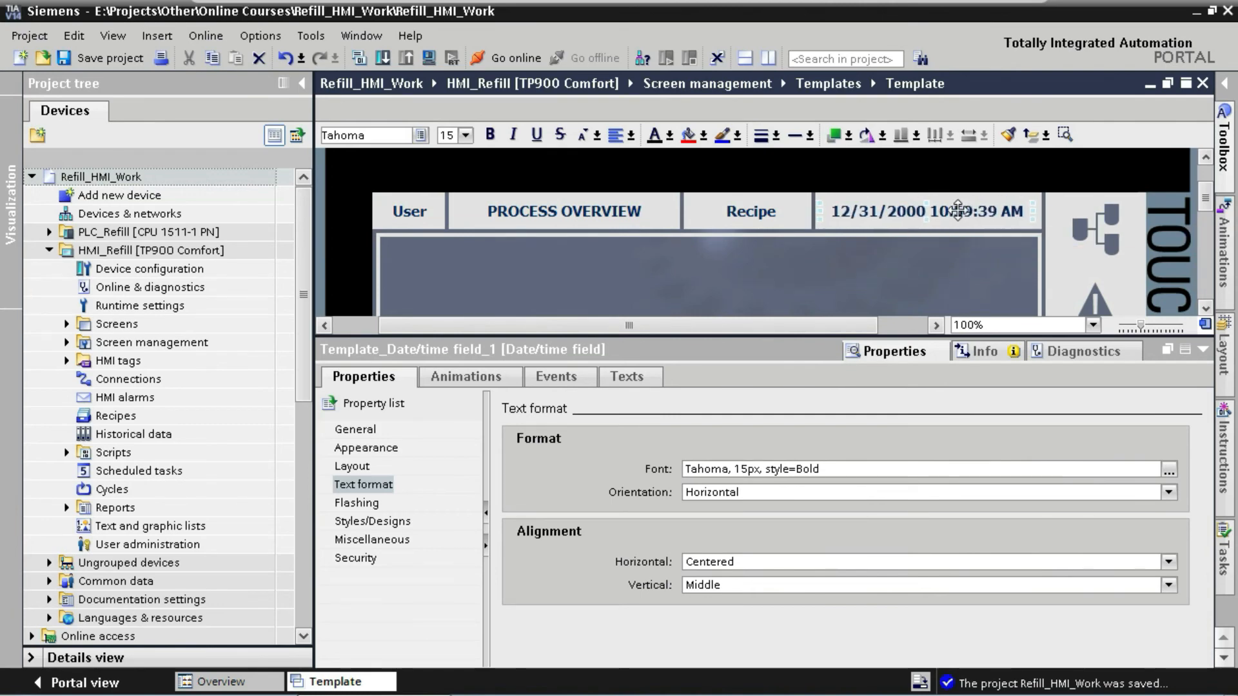
pyautogui.press('Right')
pyautogui.press('Right')
pyautogui.press('Right')
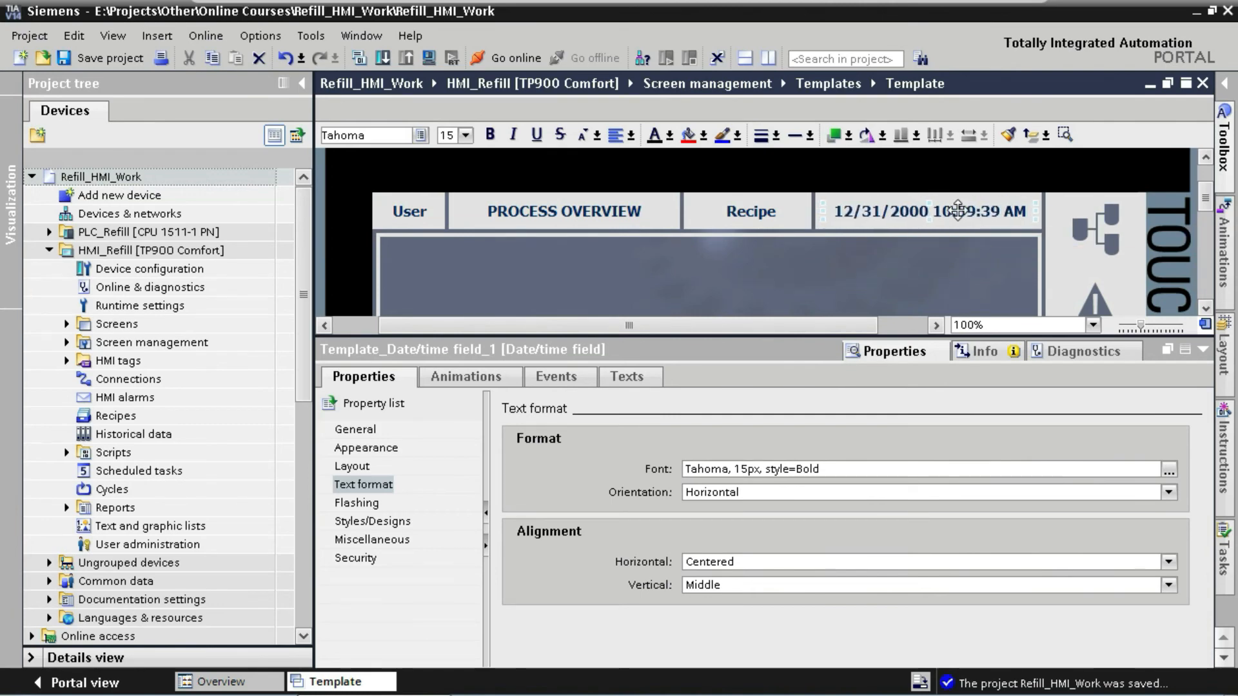
pyautogui.click(1204, 351)
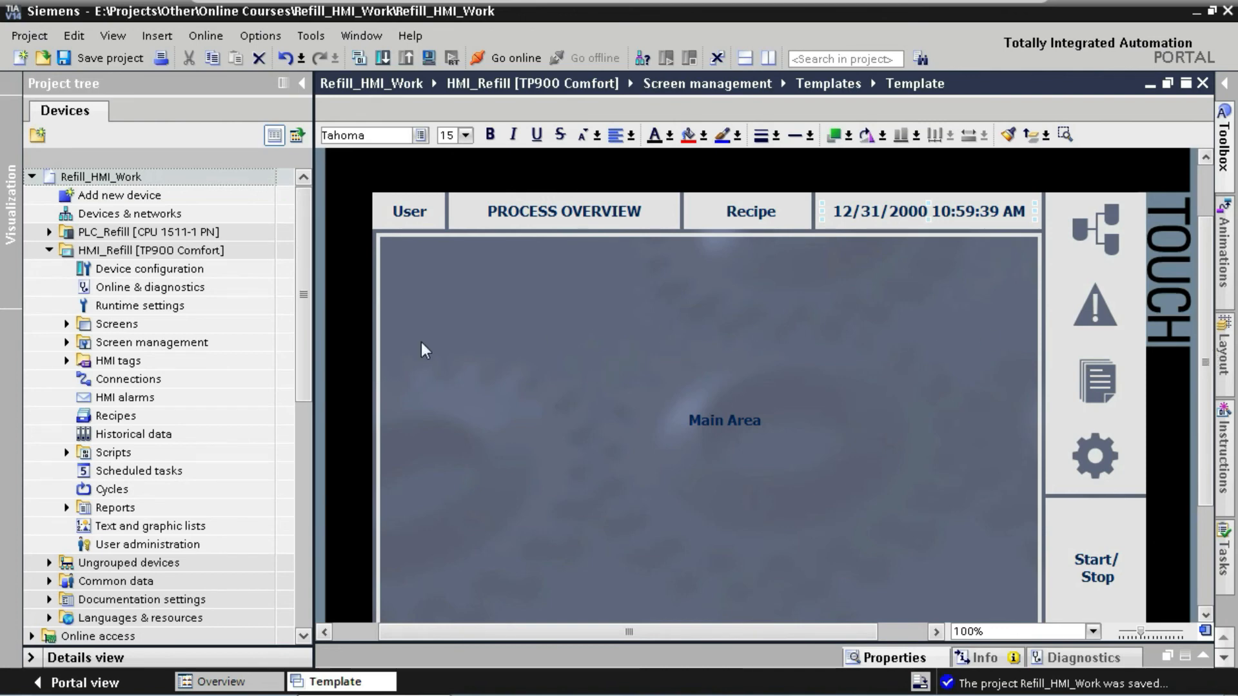
# - Set the HMI time synchronization mode of HMI_Connection_1 to Slave
pyautogui.doubleClick(186, 382)
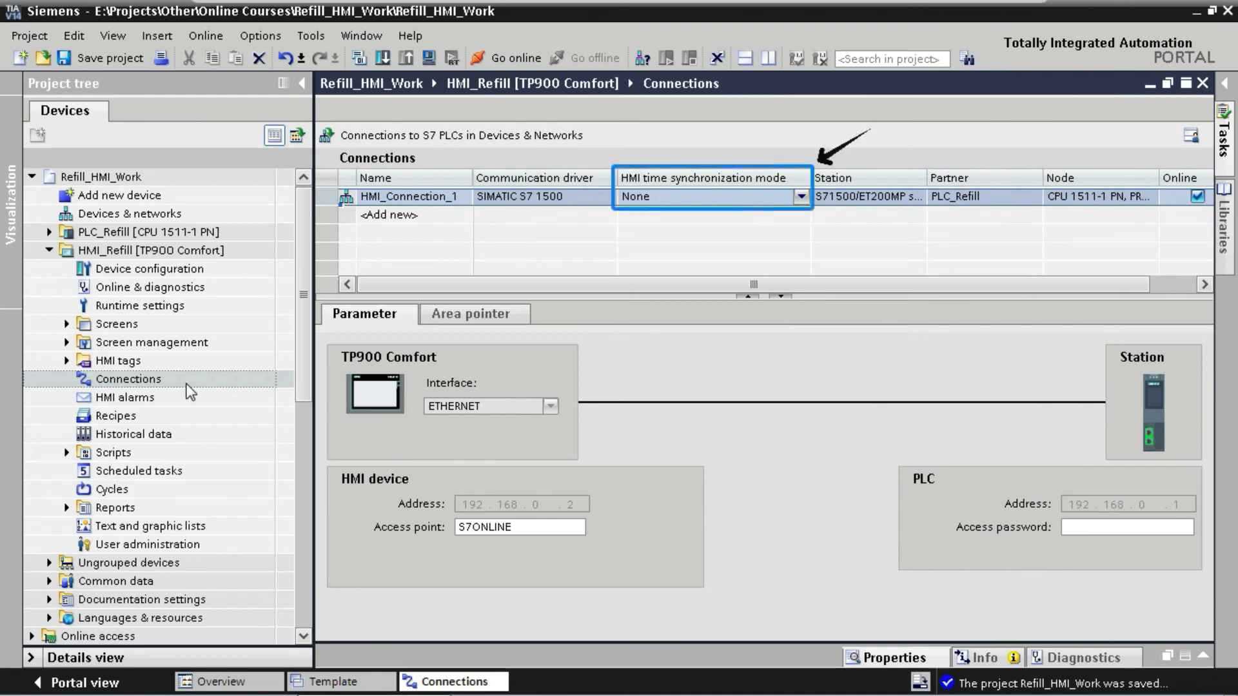
pyautogui.click(801, 197)
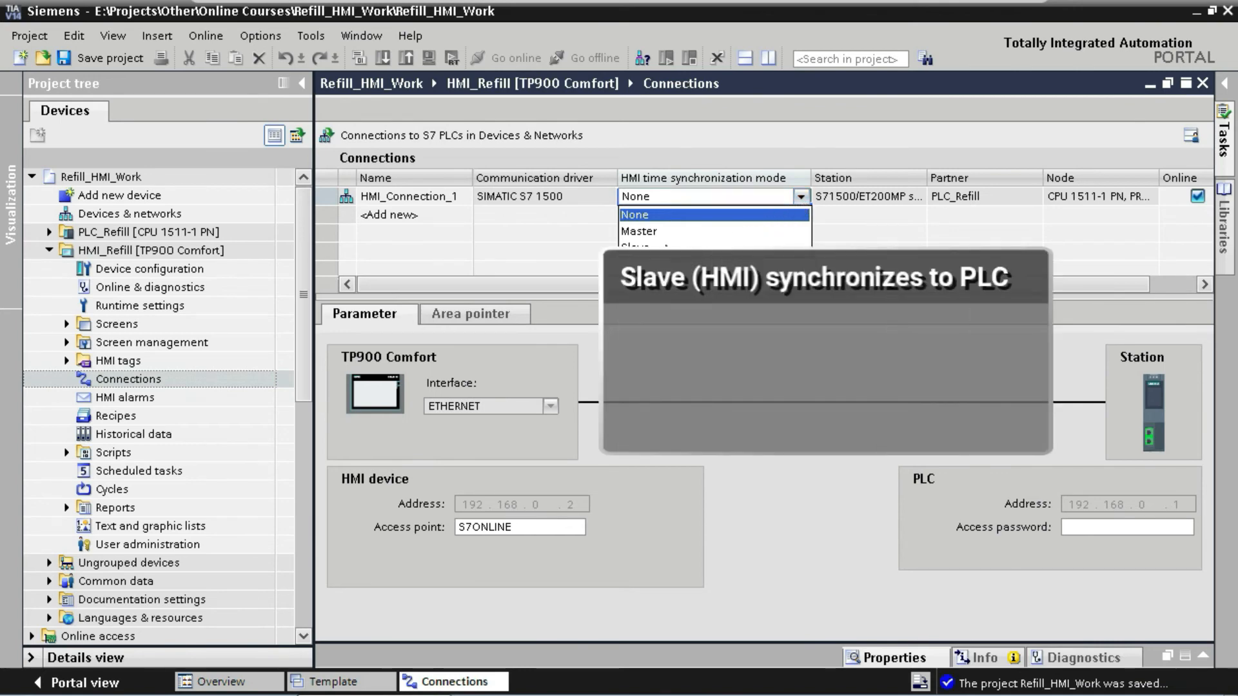
pyautogui.click(647, 245)
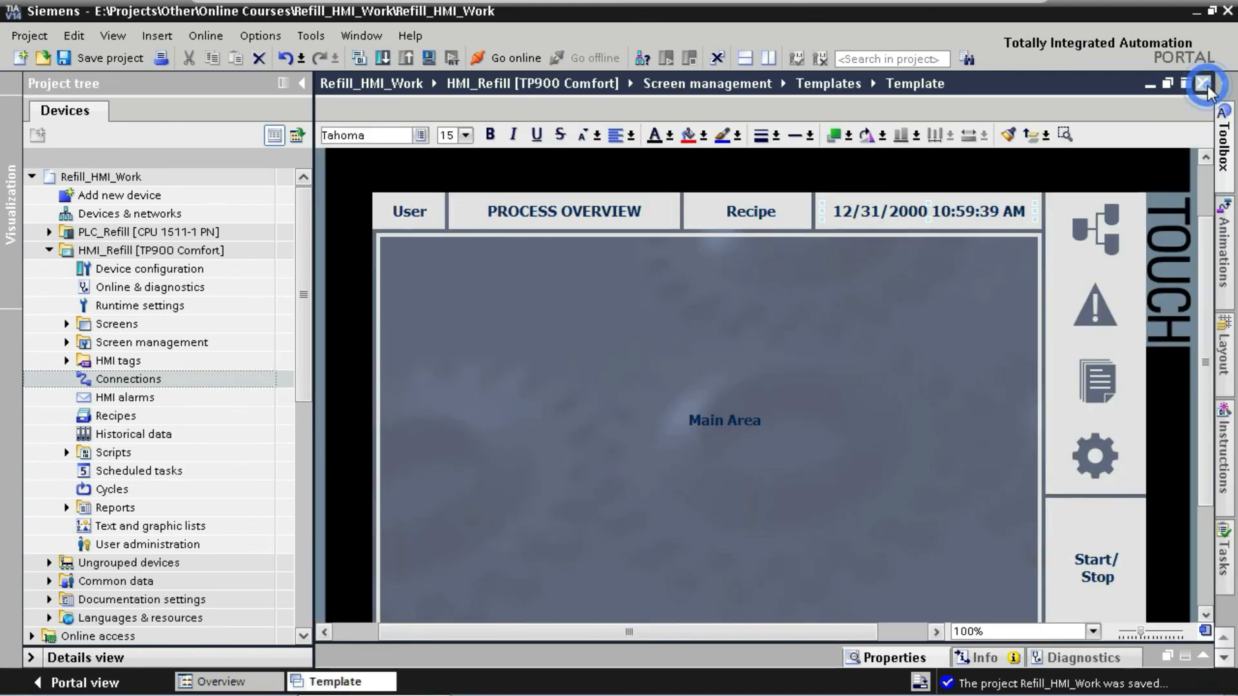
# - Delete the Start/Stop text and the light background rectangle behind it from the template
pyautogui.click(1203, 84)
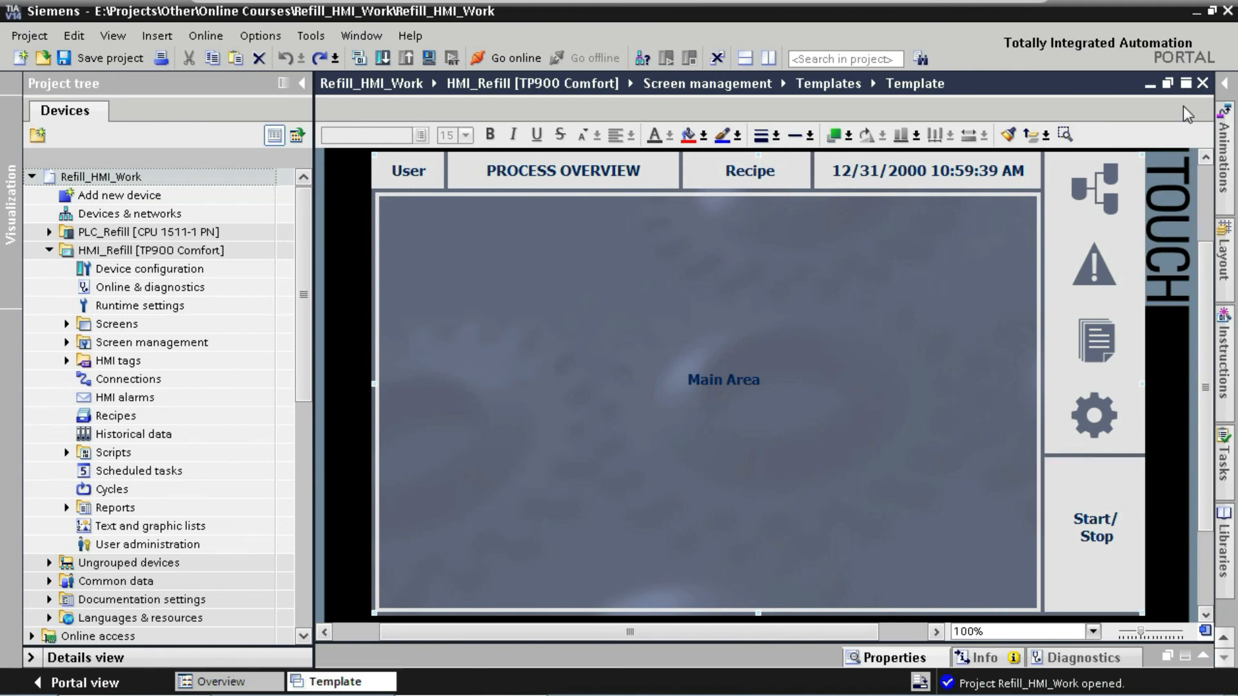
pyautogui.click(1102, 529)
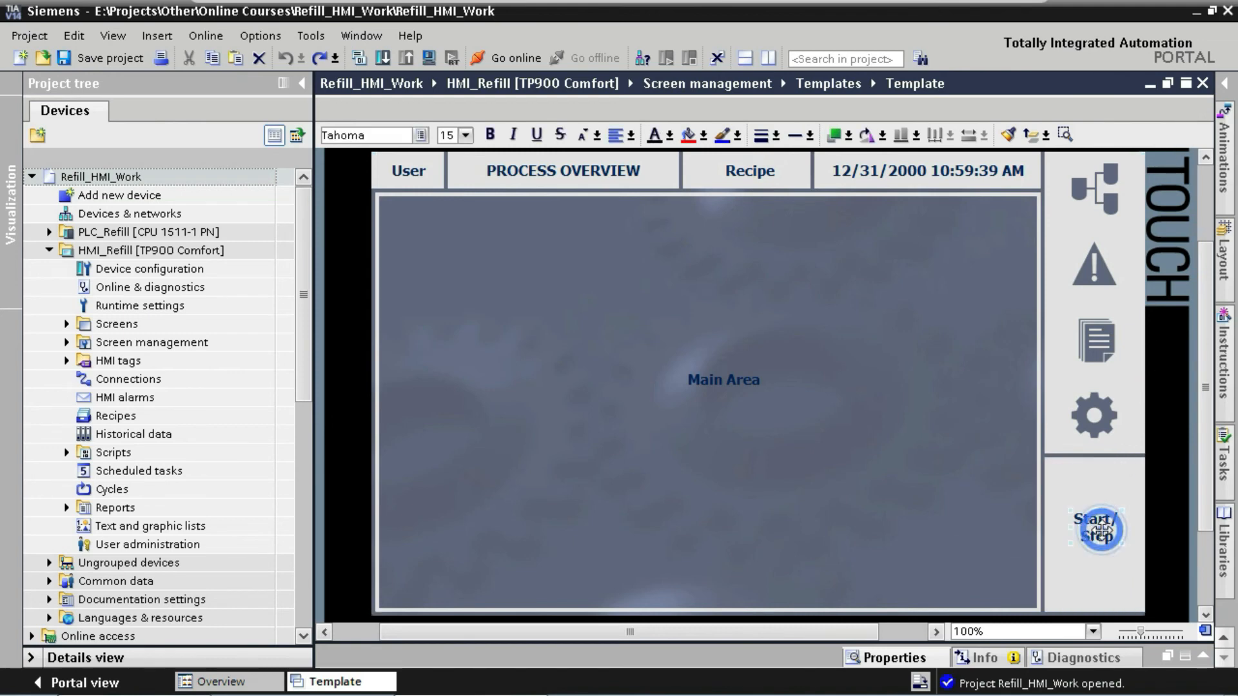
pyautogui.press('Delete')
pyautogui.click(1092, 522)
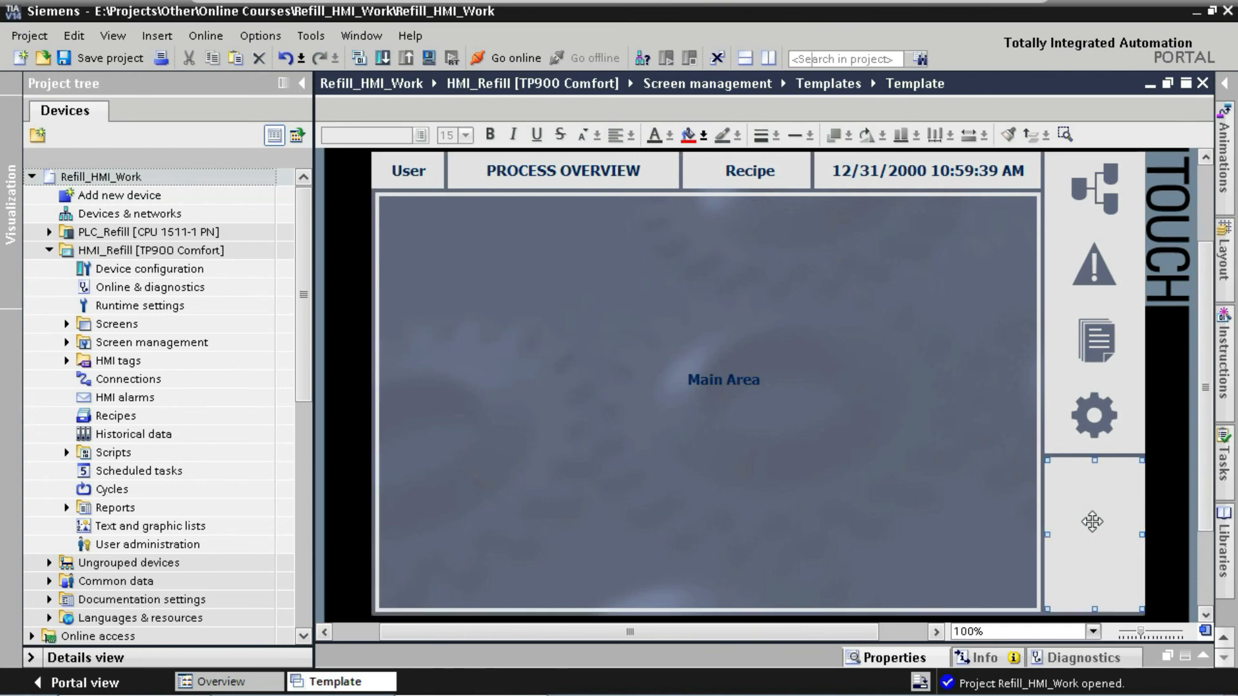
pyautogui.press('Delete')
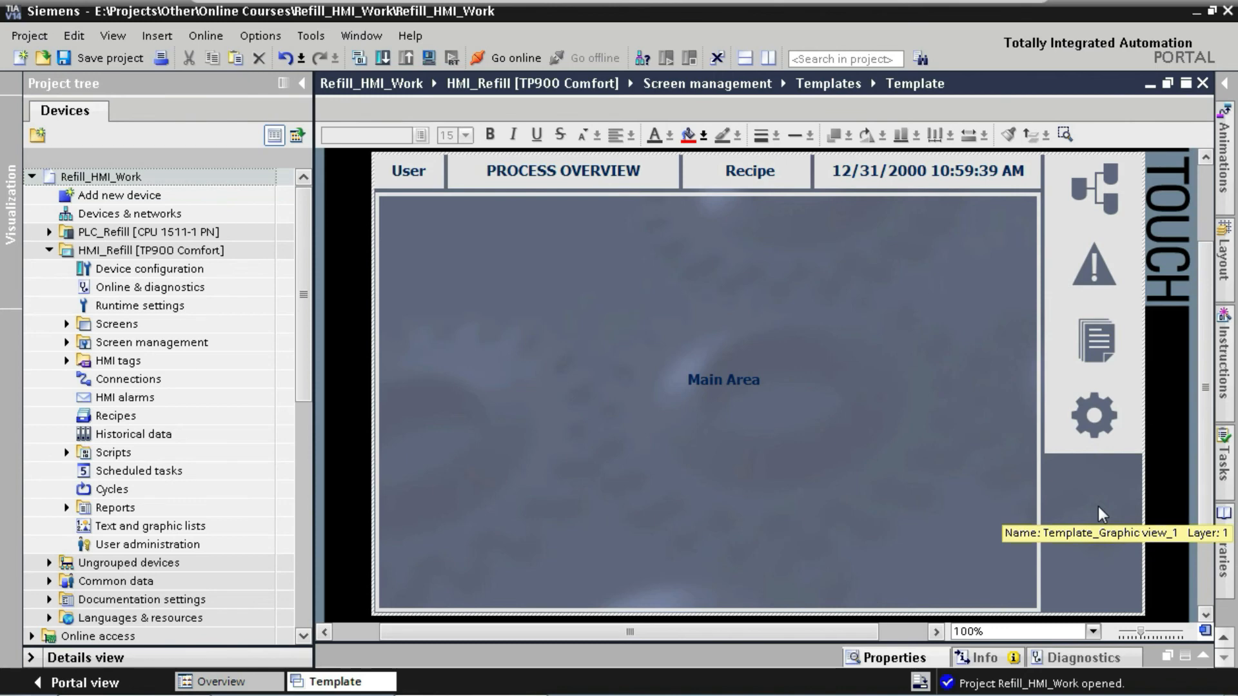
# - Copy the overview navigation button into the main area and give the copy the single "not pressed" graphic Btn_Template_Start_Off
pyautogui.click(1091, 186)
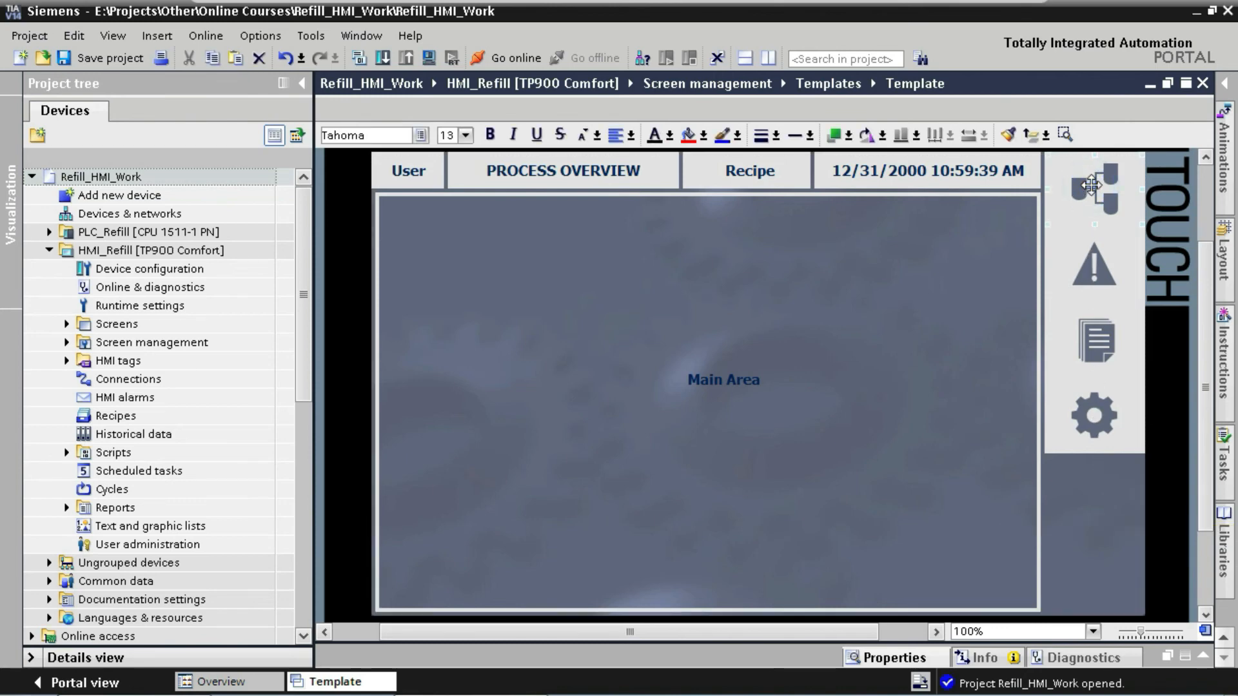
pyautogui.moveTo(1090, 203); pyautogui.dragTo(963, 256)
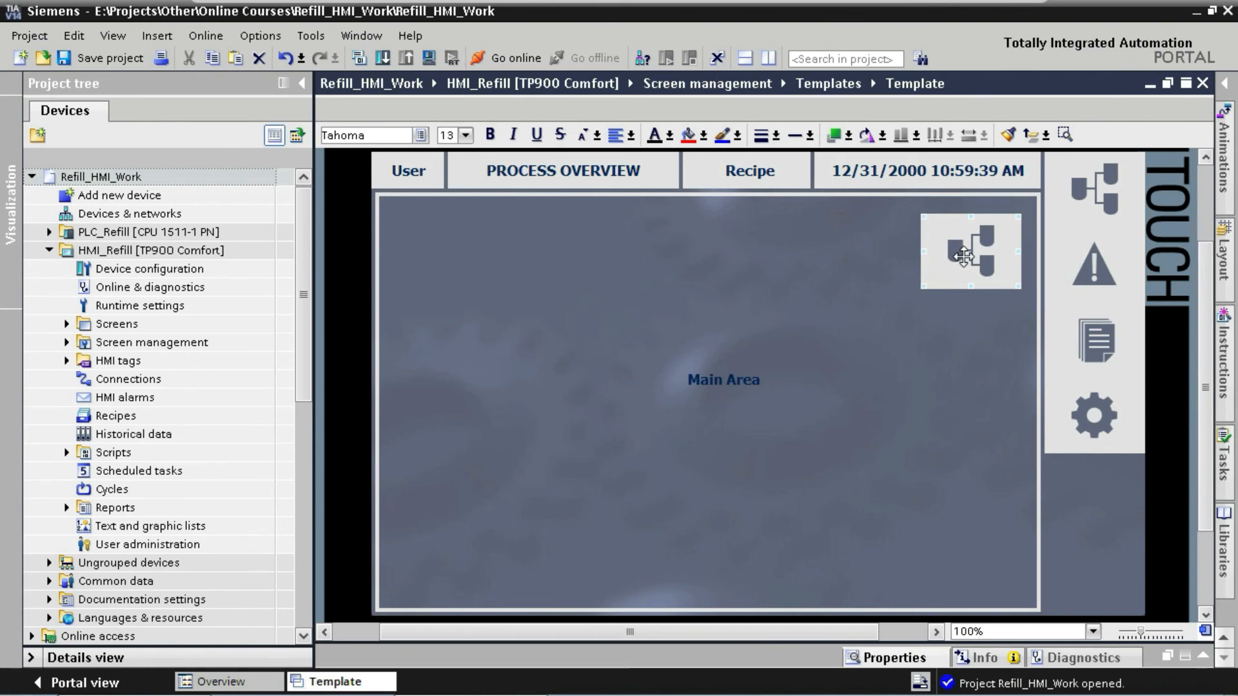
pyautogui.doubleClick(964, 257)
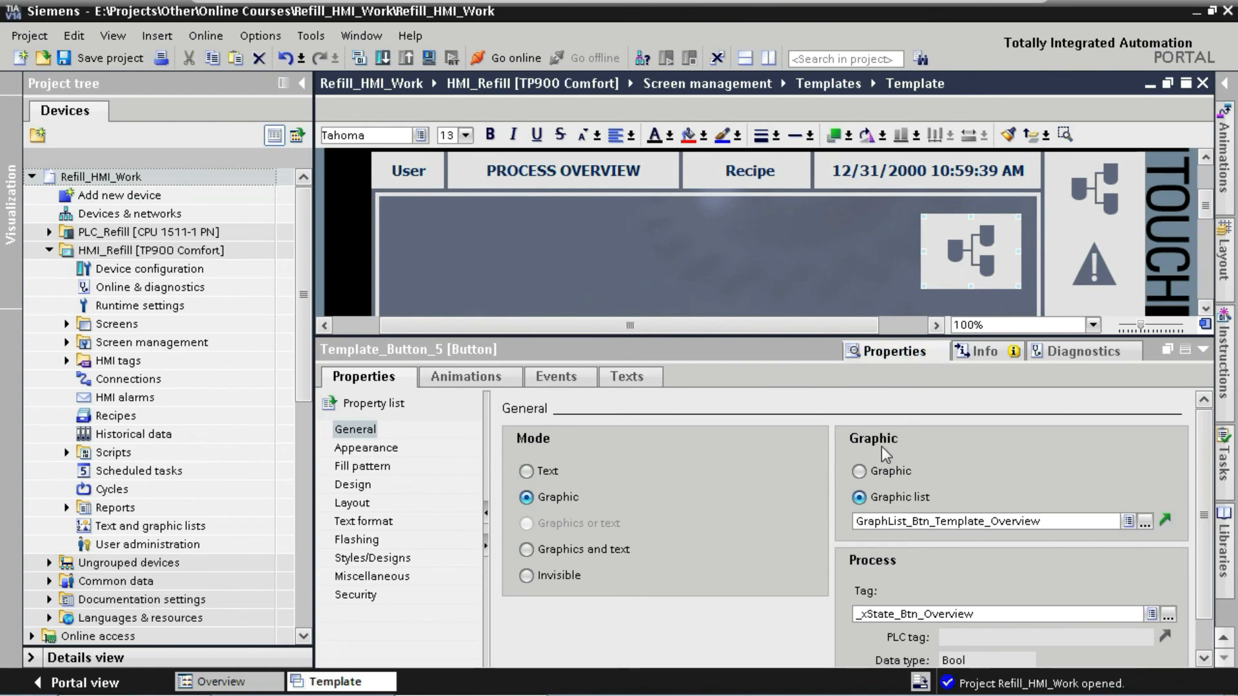
pyautogui.click(859, 471)
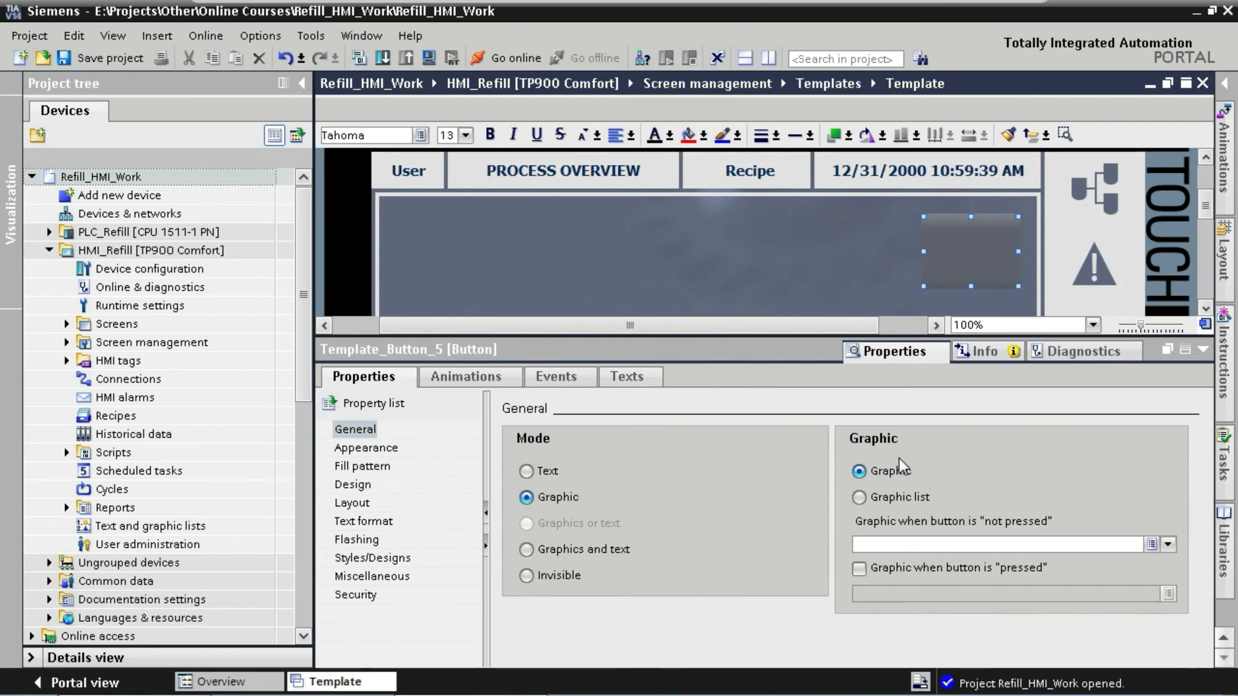
pyautogui.click(897, 545)
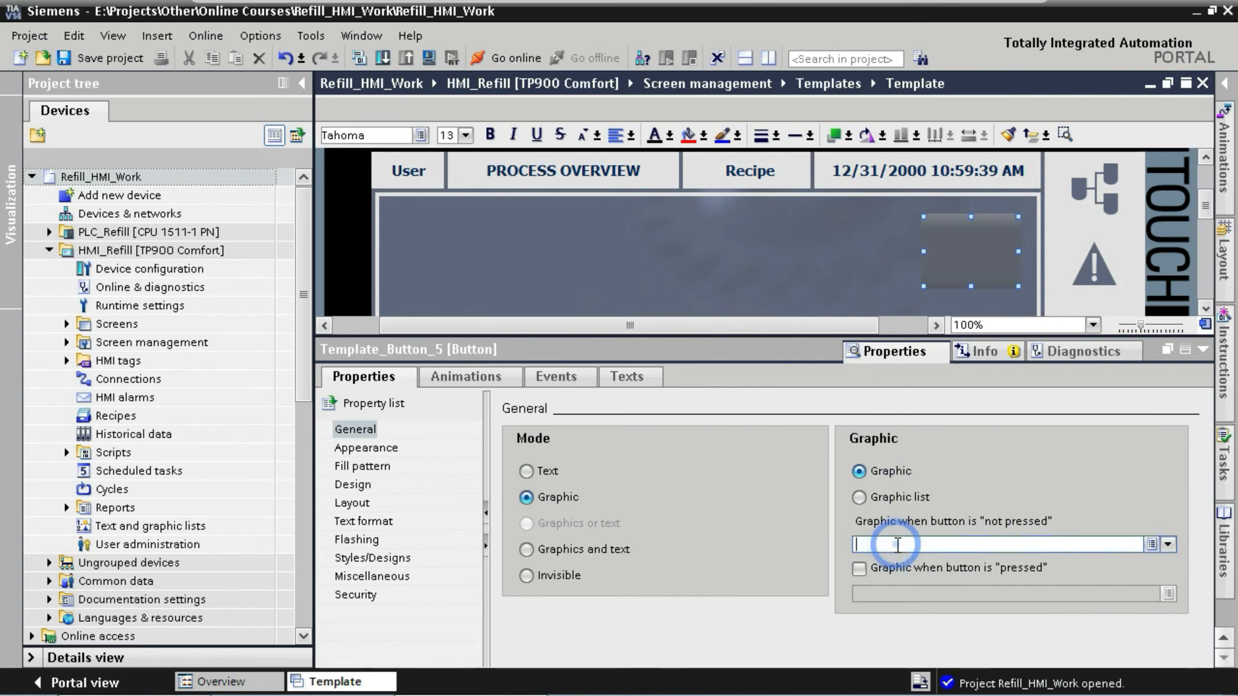
pyautogui.write('btn_te')
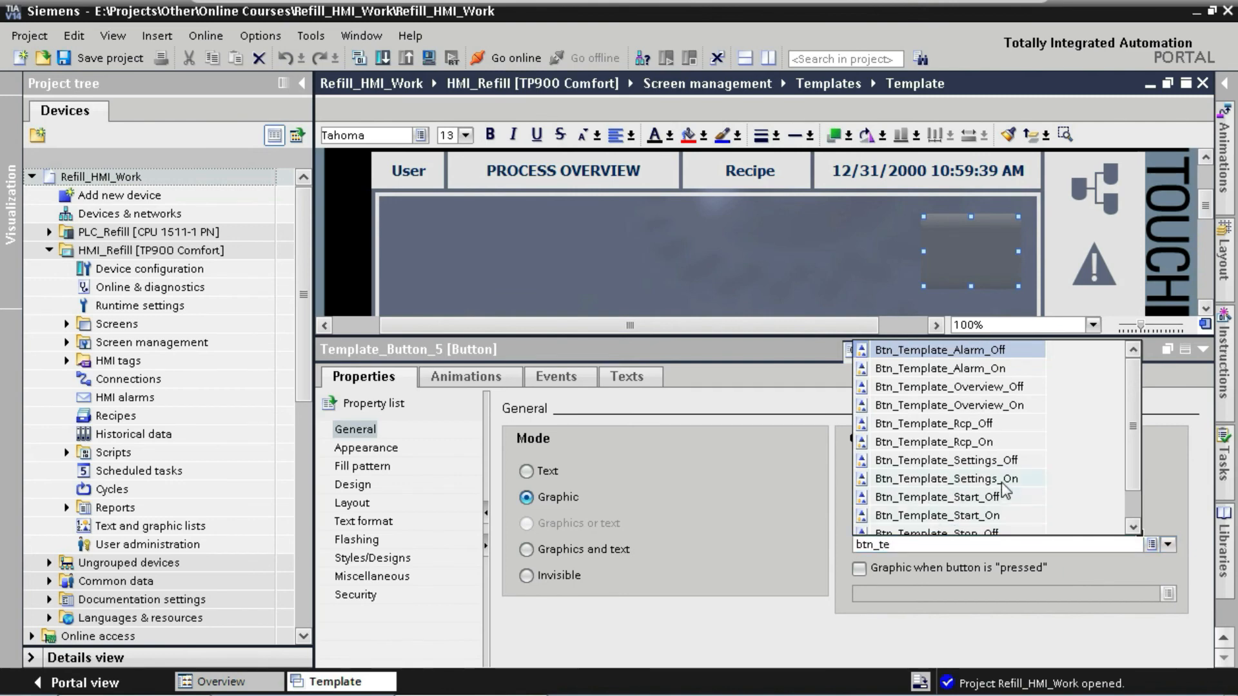
pyautogui.click(991, 497)
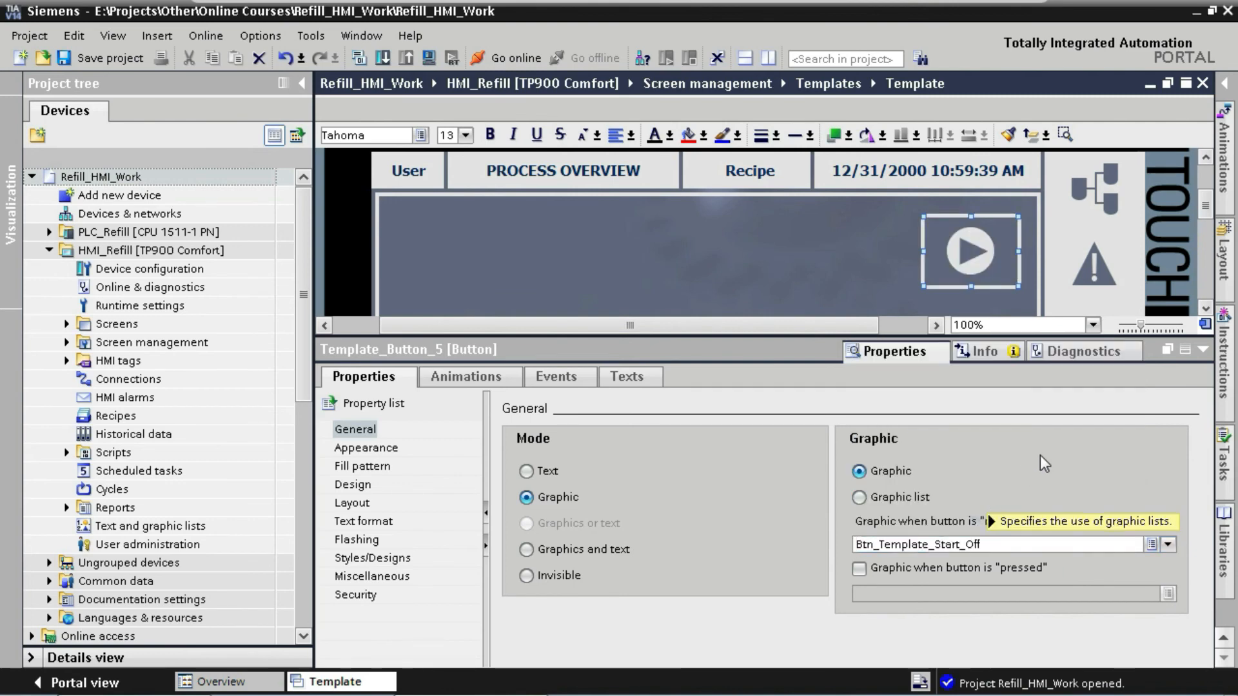
# - Enable the copied button's "pressed" graphic with Btn_Template_Start_On and fit the button to its contents
pyautogui.click(858, 569)
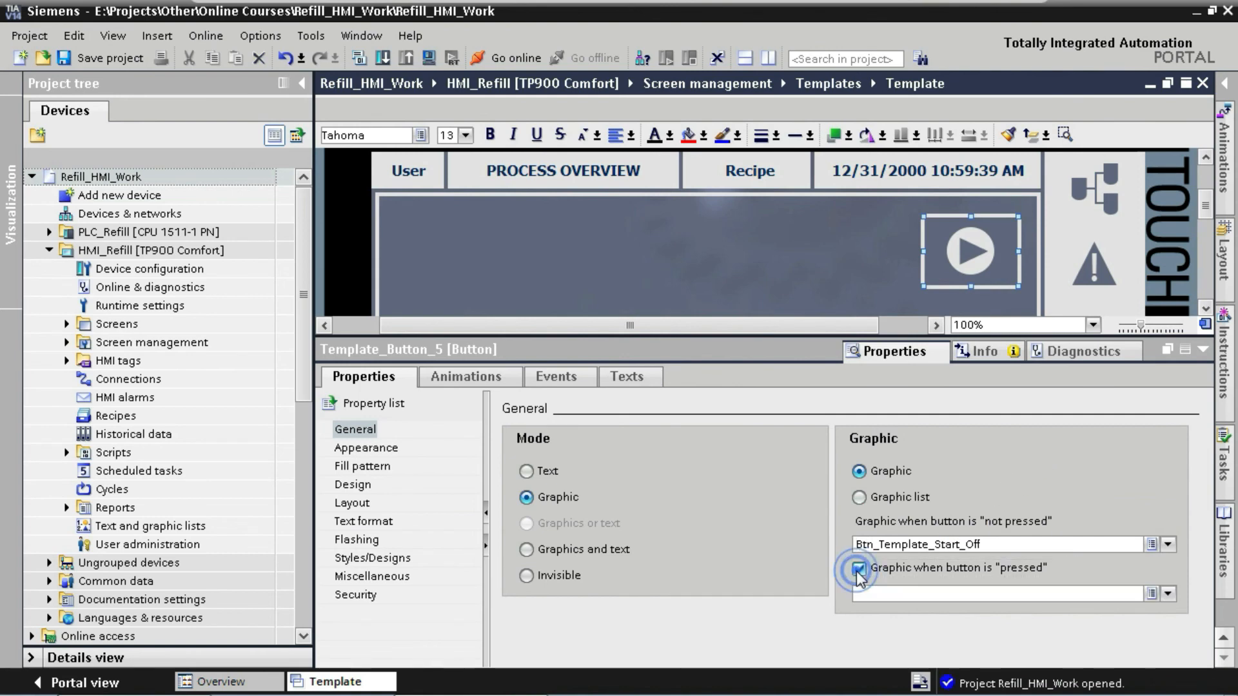
pyautogui.click(872, 592)
pyautogui.write('btn')
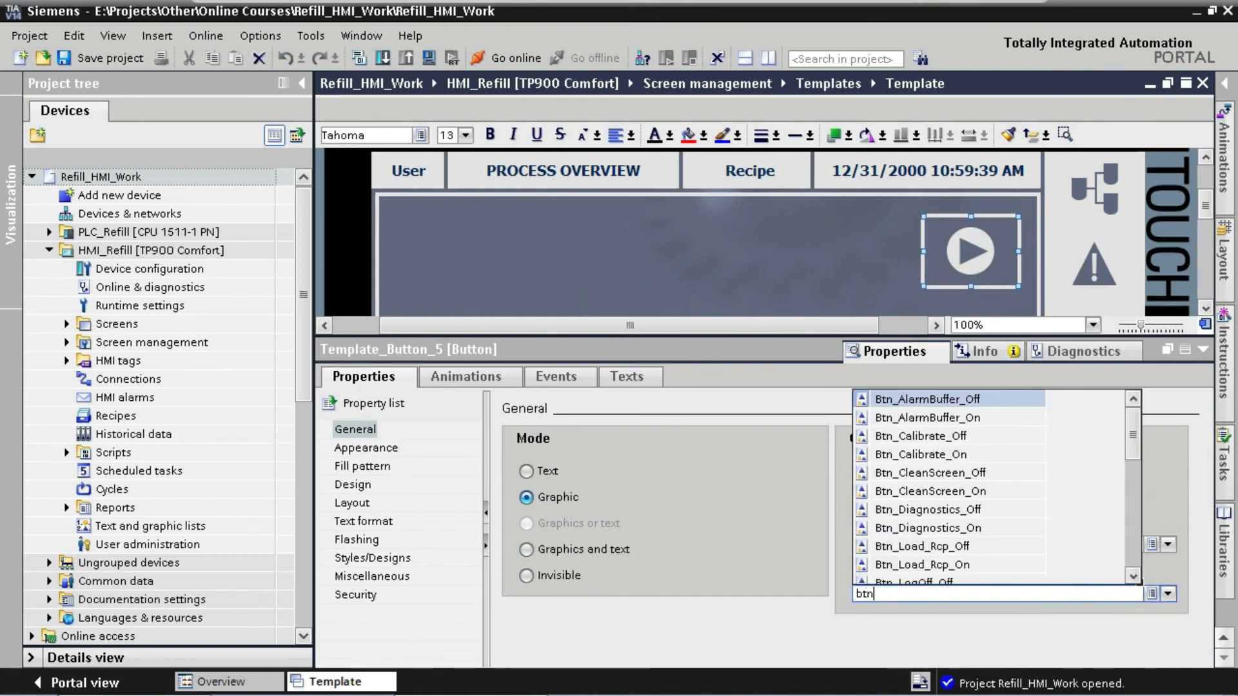
pyautogui.write('_tem')
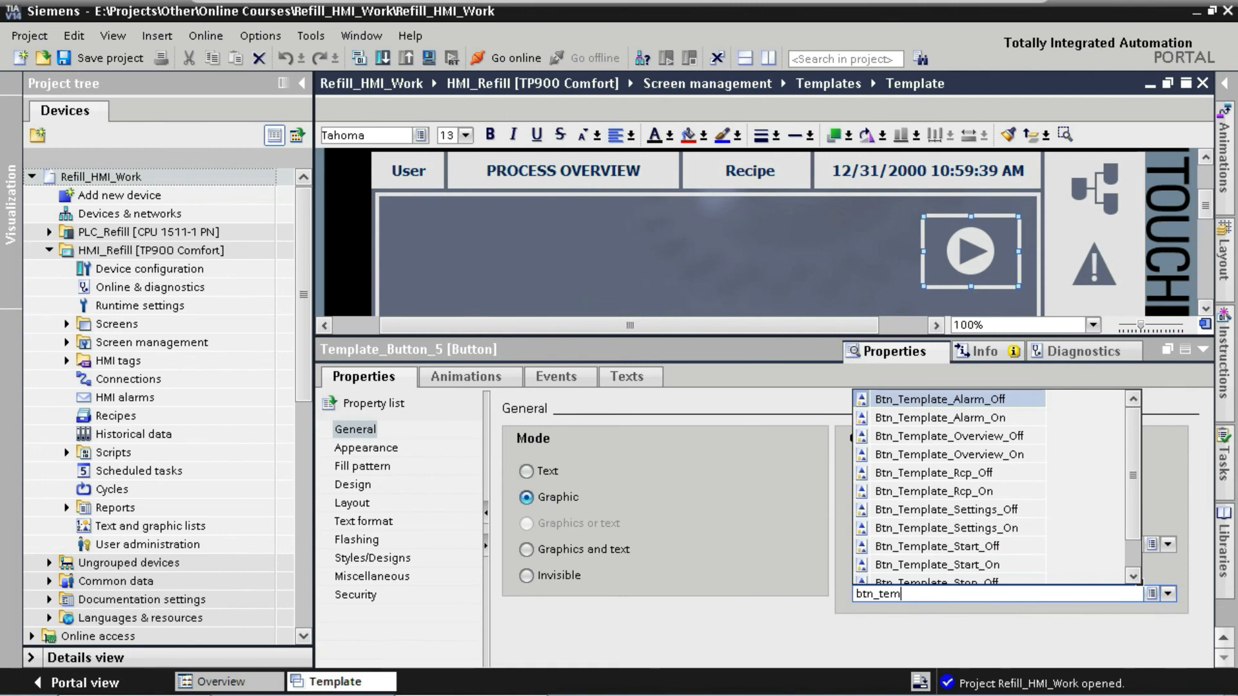
pyautogui.click(990, 565)
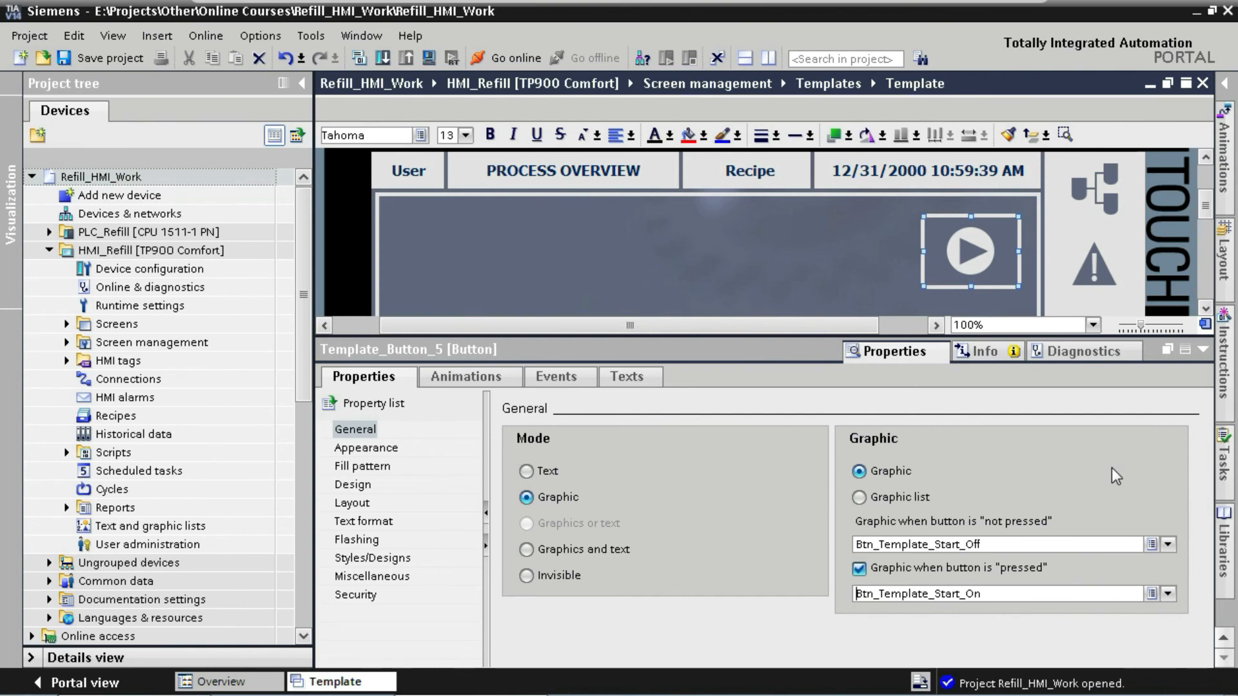
pyautogui.click(352, 503)
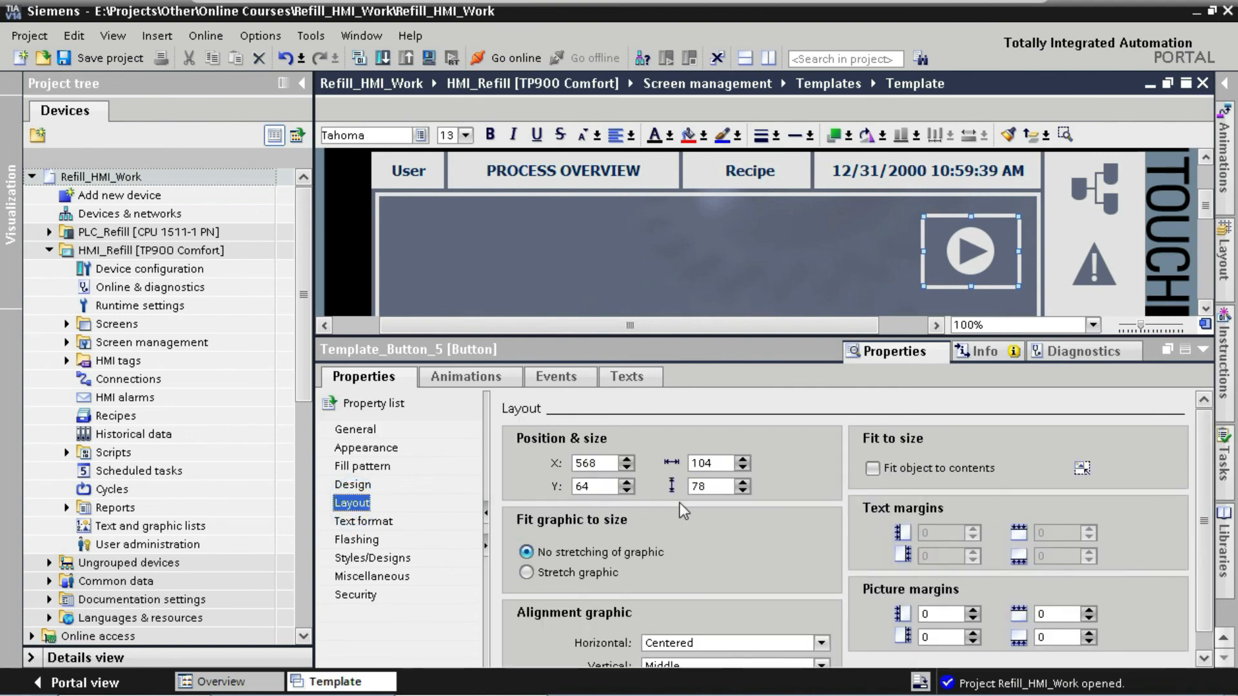
pyautogui.click(875, 469)
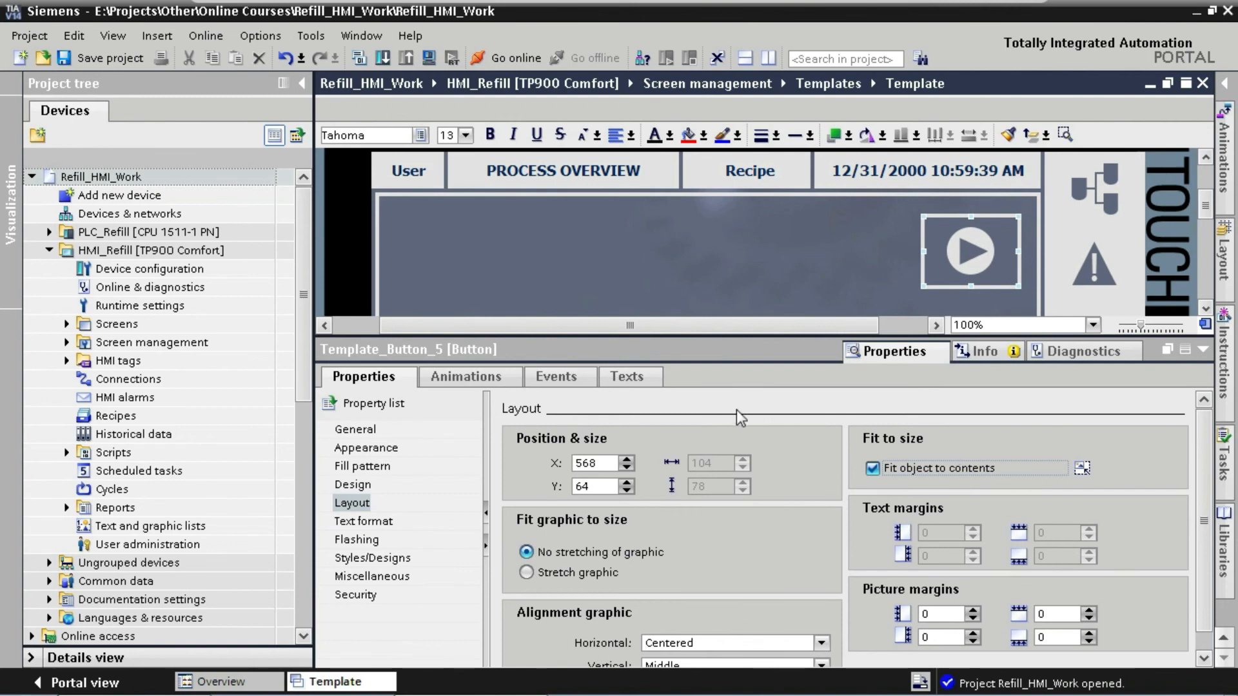
# - Delete the ActivateScreen function from the start button's Release event
pyautogui.click(566, 382)
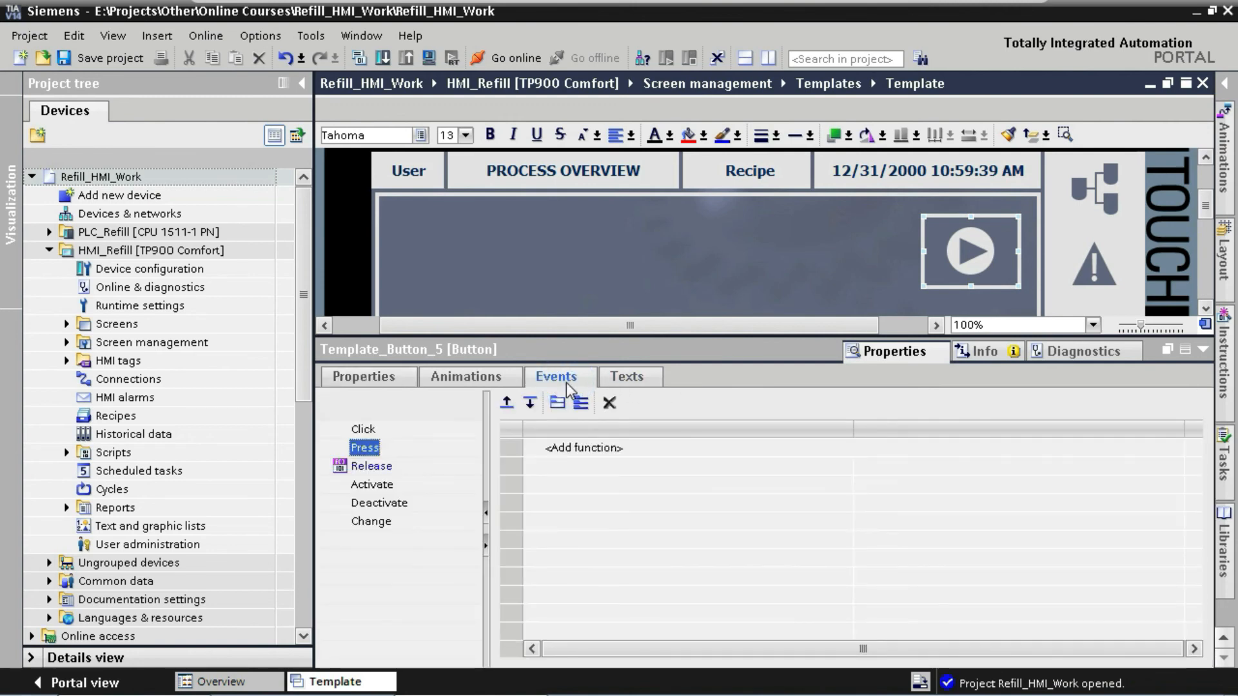
pyautogui.click(377, 468)
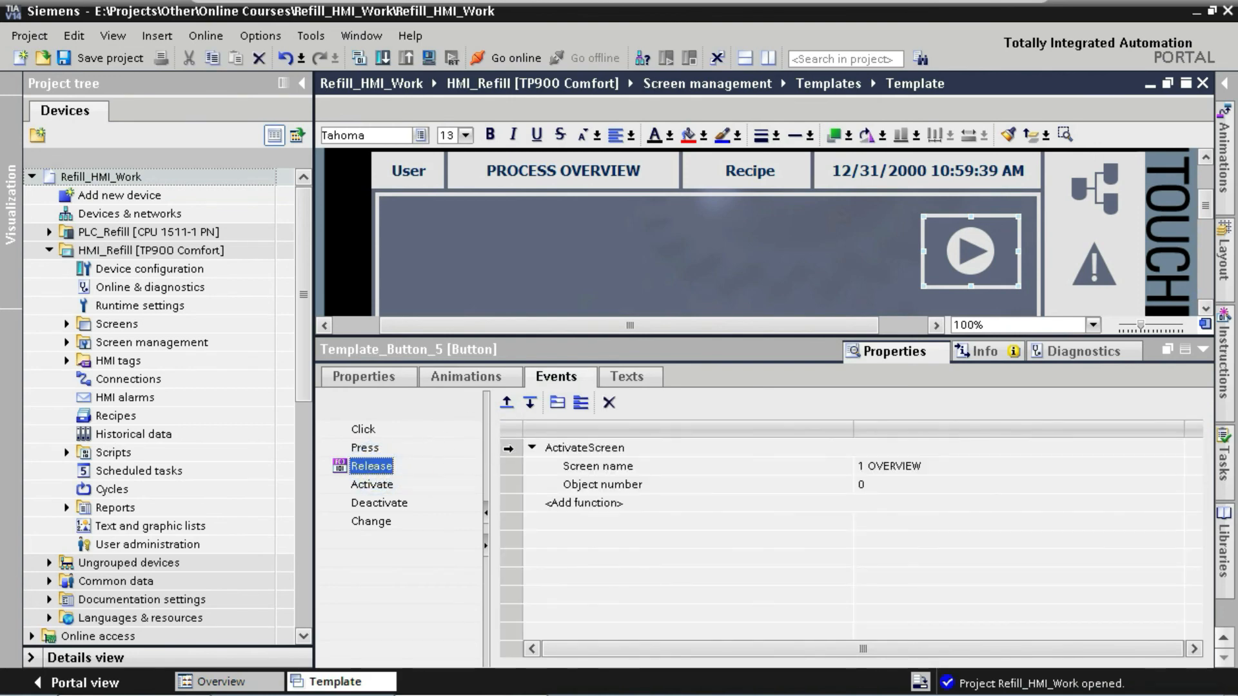
pyautogui.click(508, 448)
pyautogui.press('Delete')
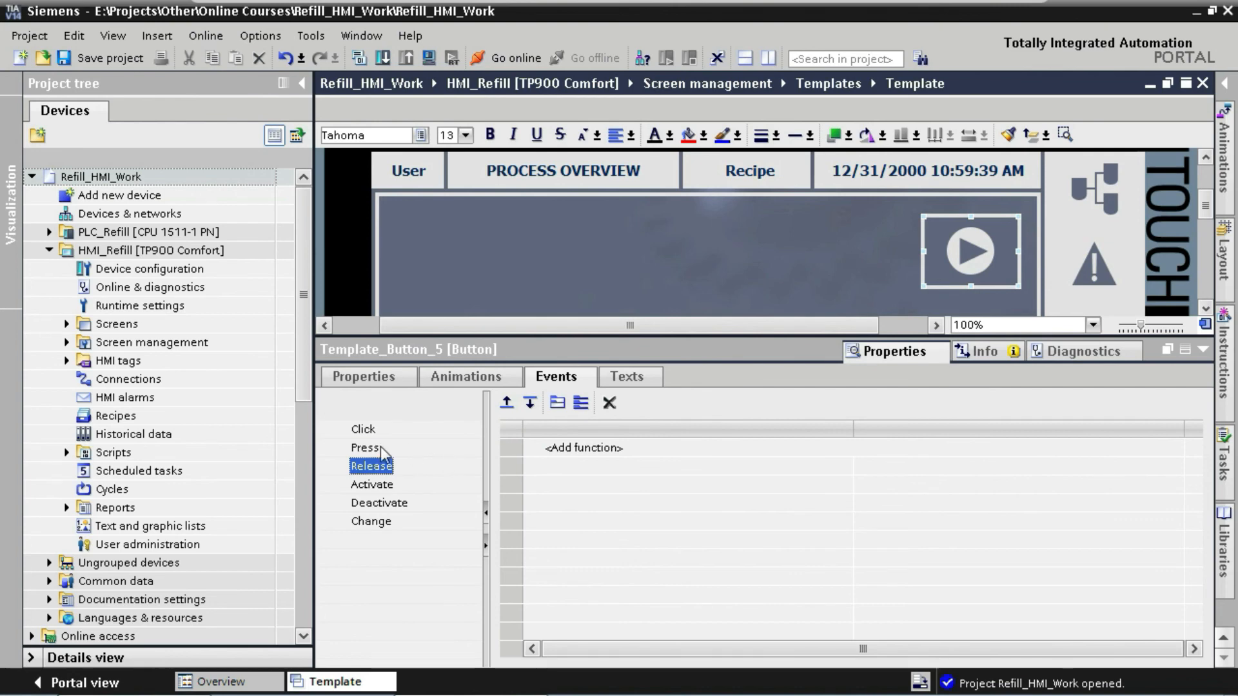
# - Add the SetBitWhileKeyPressed function to the start button's Press event
pyautogui.click(364, 448)
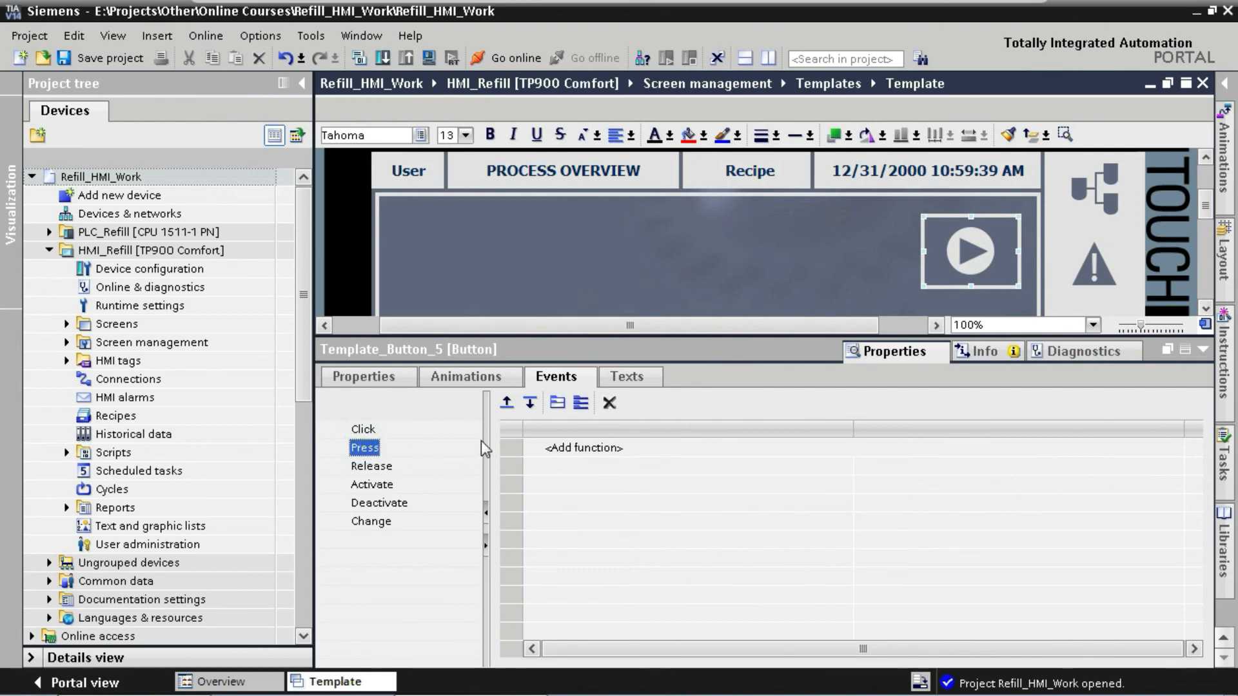
pyautogui.click(552, 447)
pyautogui.write('setbitw')
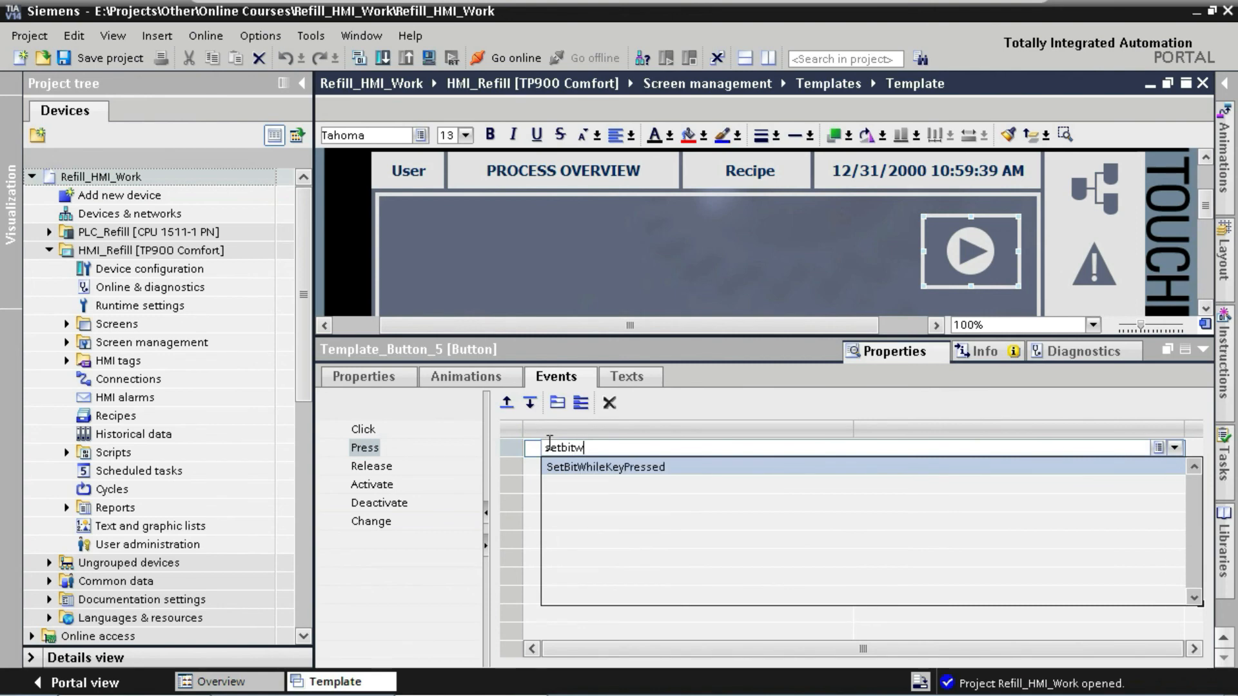
pyautogui.press('Return')
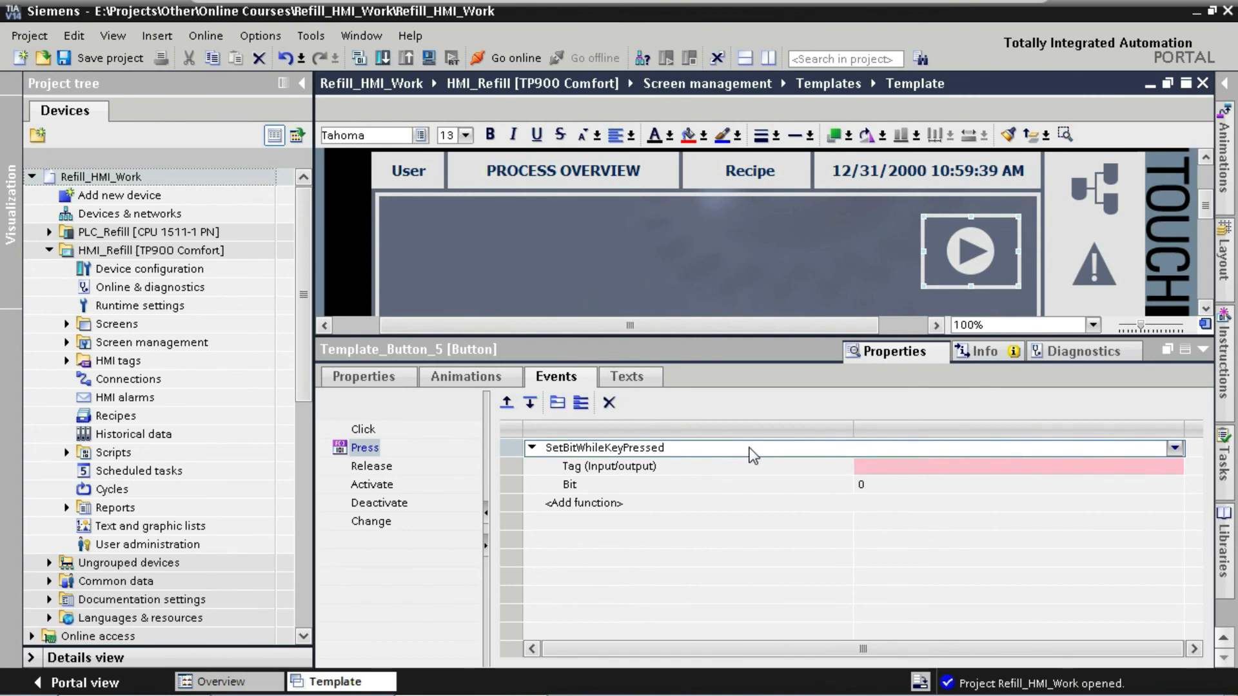
# - Assign the PLC machine tag DB - Machine_StateHandler.Cmd.xStart to the SetBitWhileKeyPressed function
pyautogui.click(1126, 468)
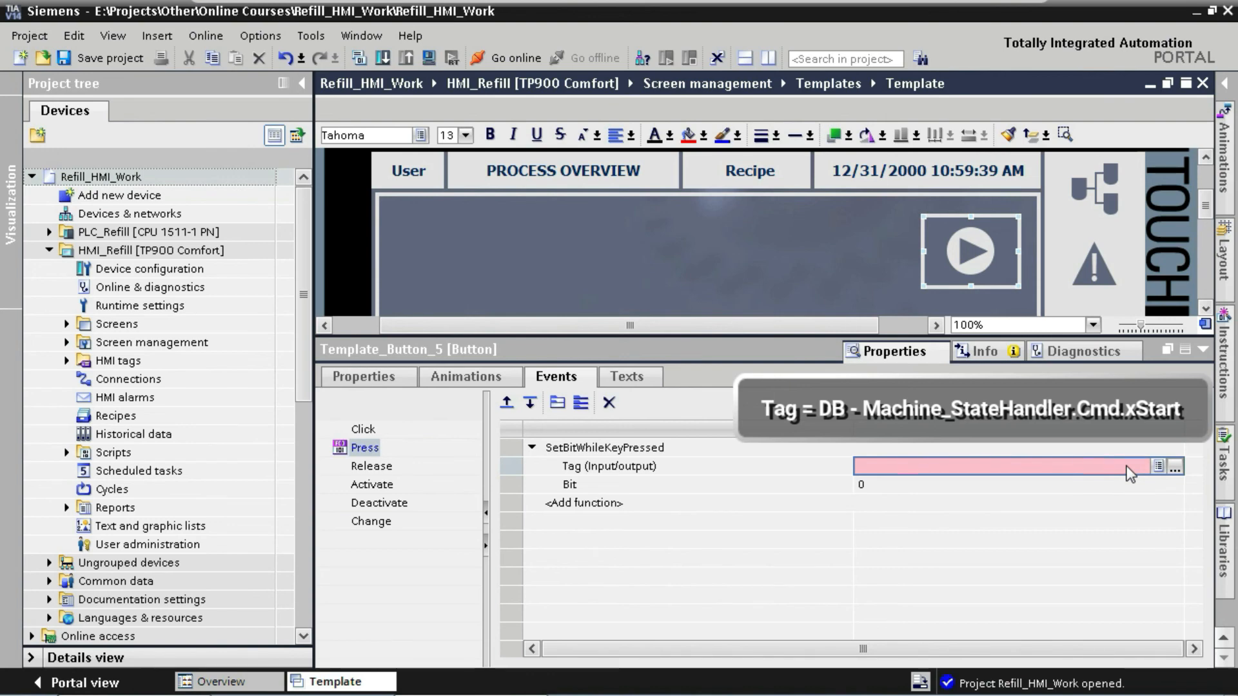
pyautogui.click(1175, 467)
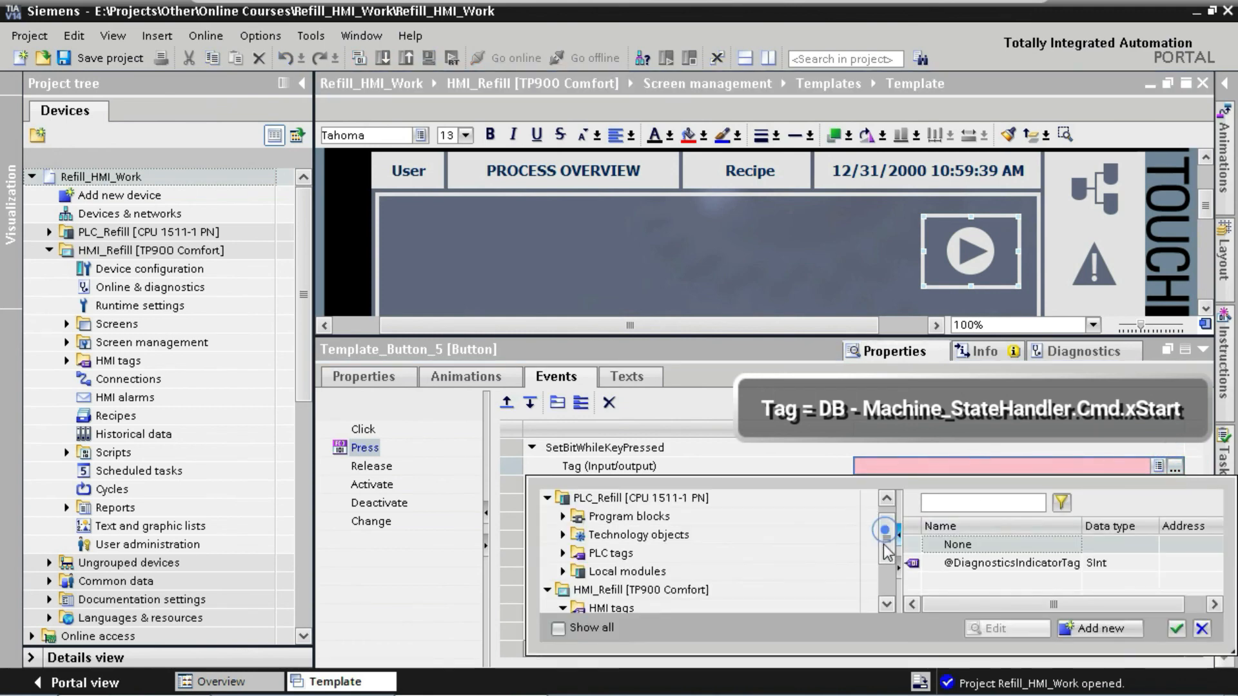
pyautogui.scroll(-2, 854, 584)
pyautogui.click(579, 590)
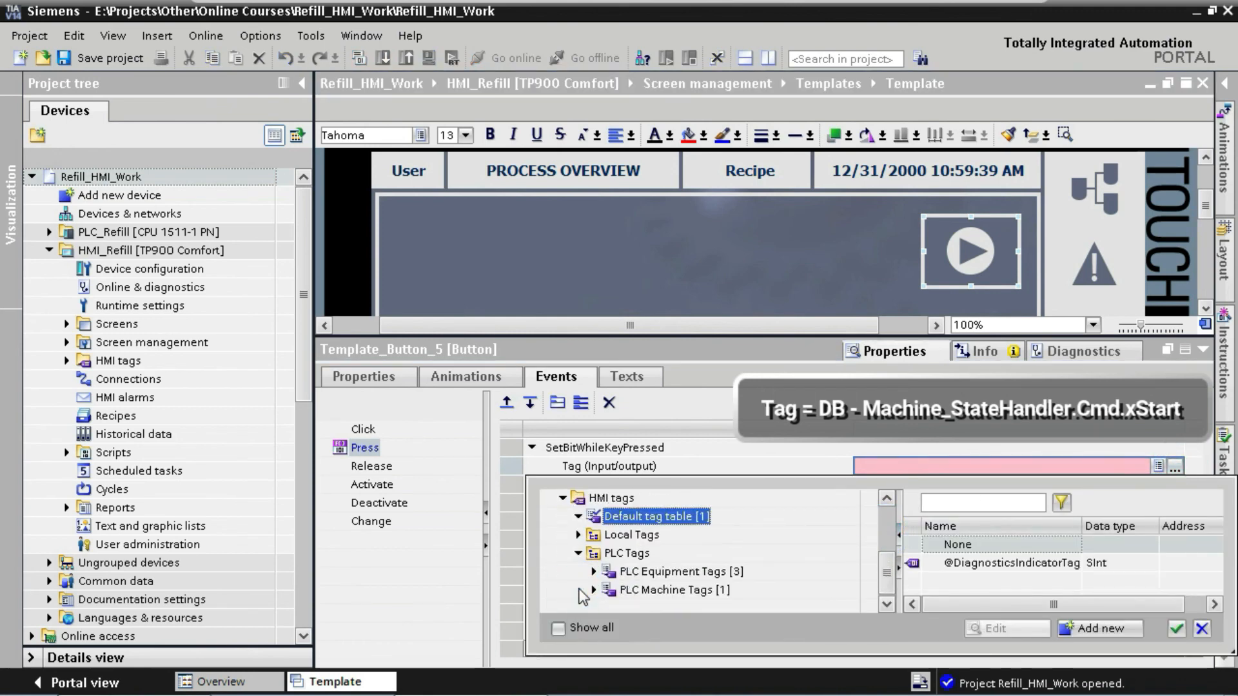
pyautogui.click(594, 590)
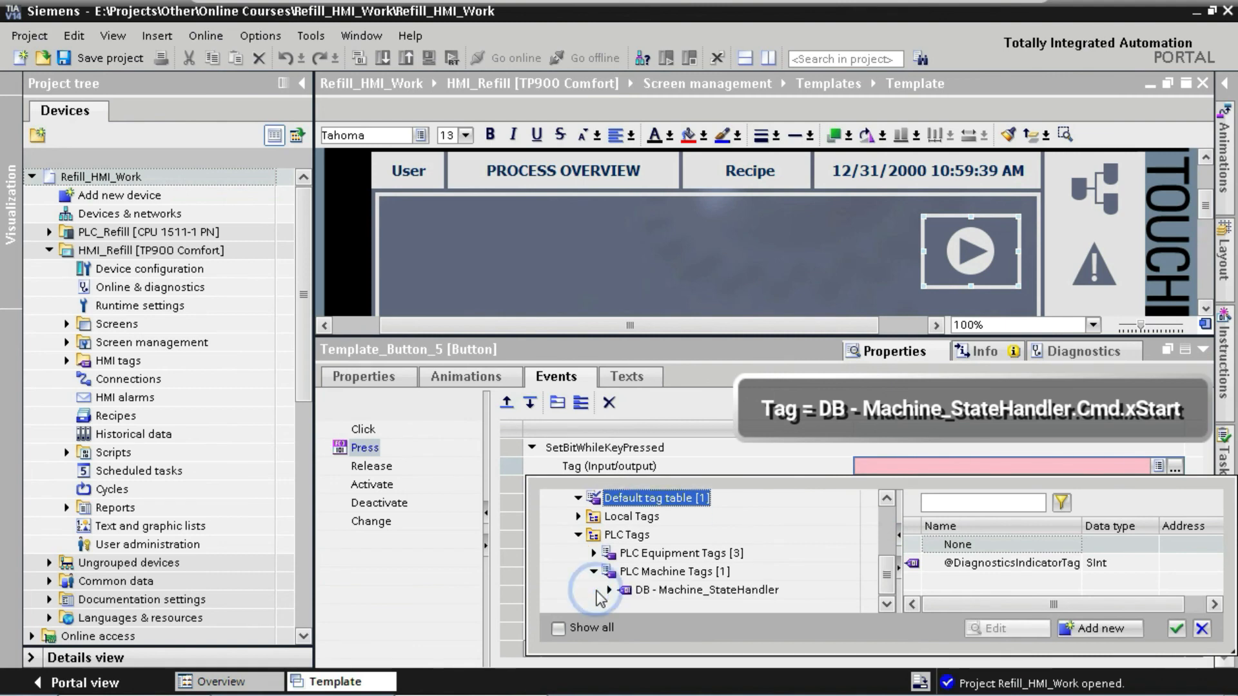
pyautogui.click(609, 590)
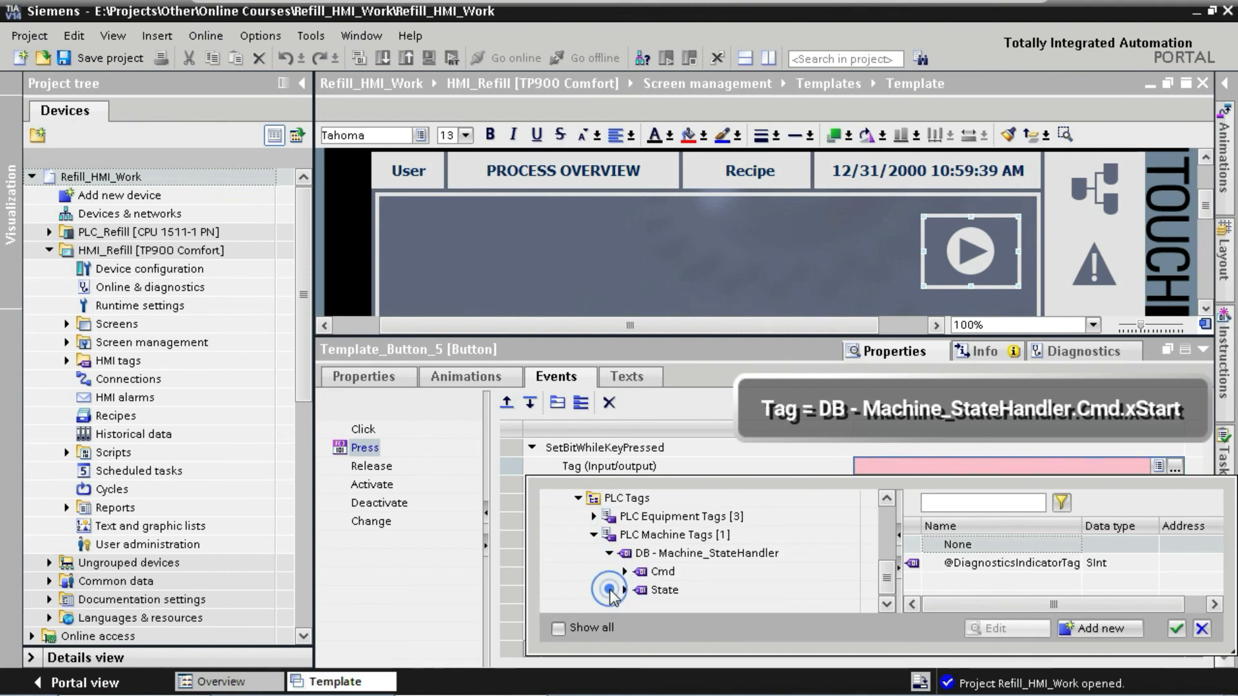
pyautogui.click(657, 573)
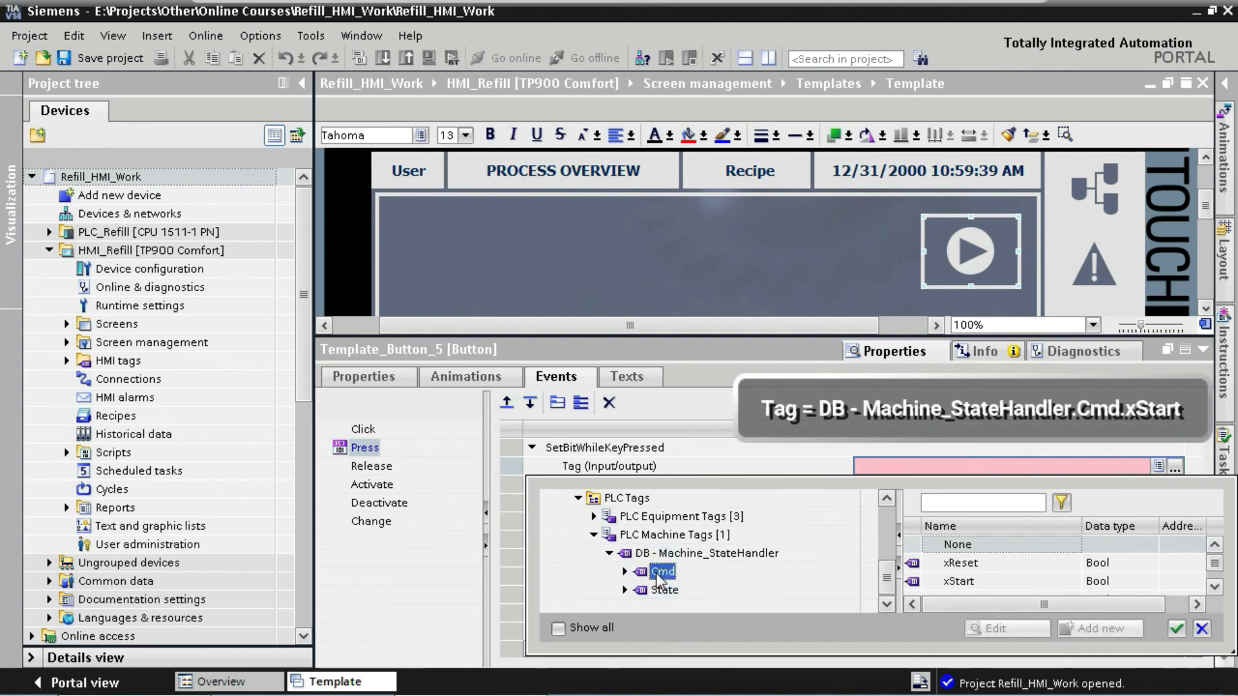
pyautogui.doubleClick(960, 582)
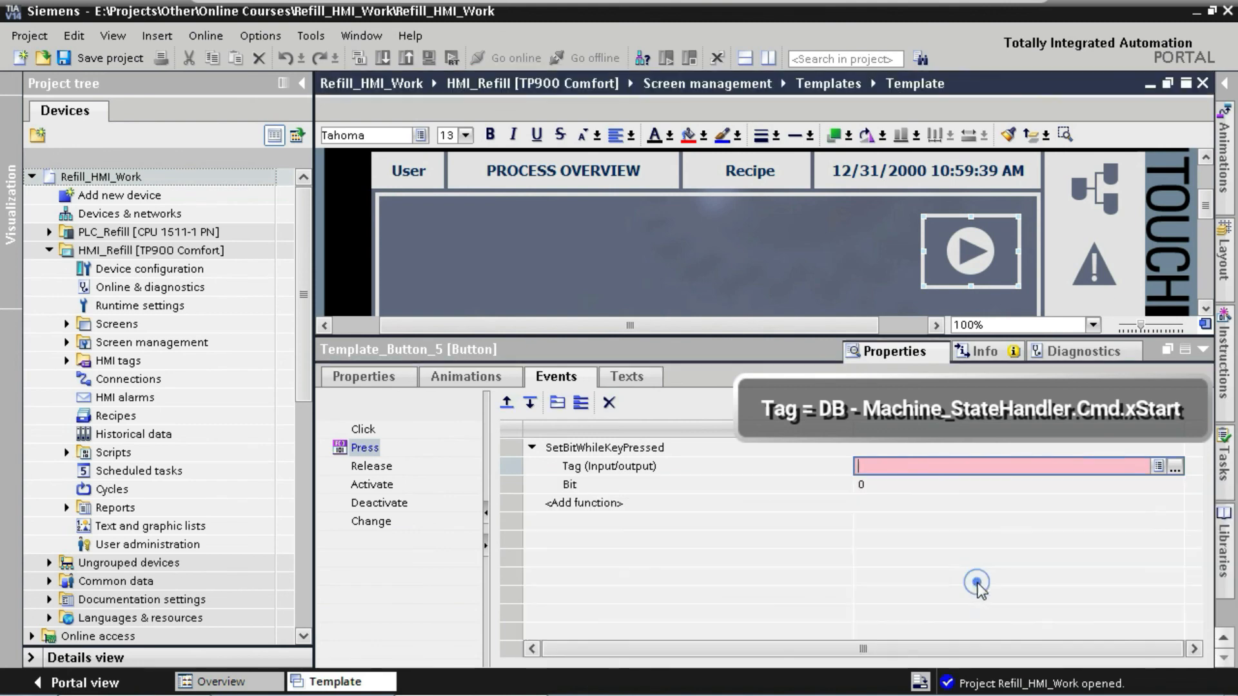
# - Move the start button into the free space beneath the gear button and nudge it slightly down
pyautogui.click(1204, 350)
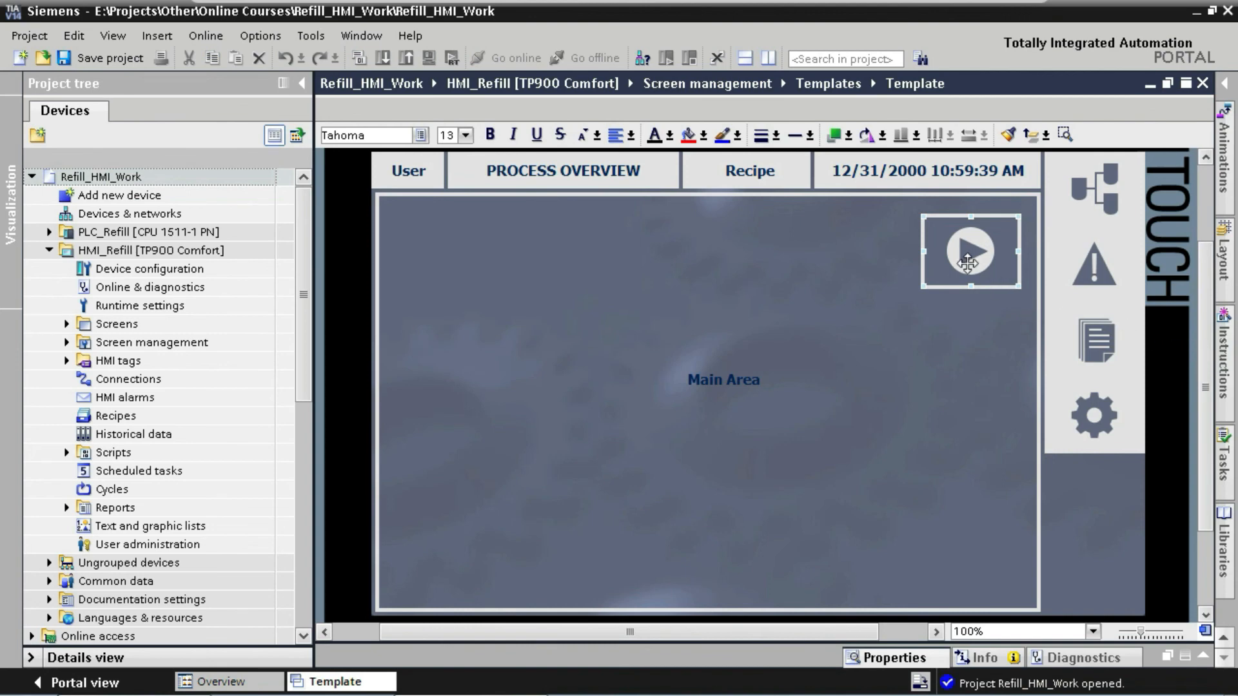
pyautogui.moveTo(970, 258); pyautogui.dragTo(1095, 503)
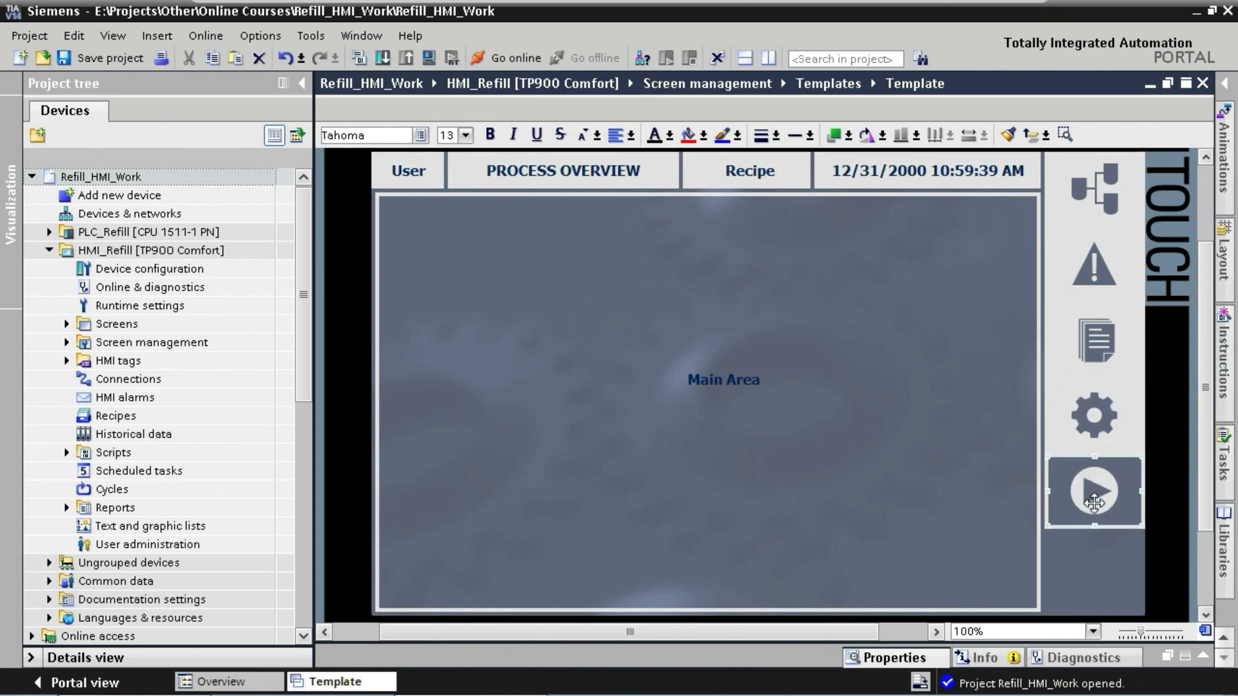
pyautogui.press('Down')
pyautogui.press('Down')
pyautogui.press('Down')
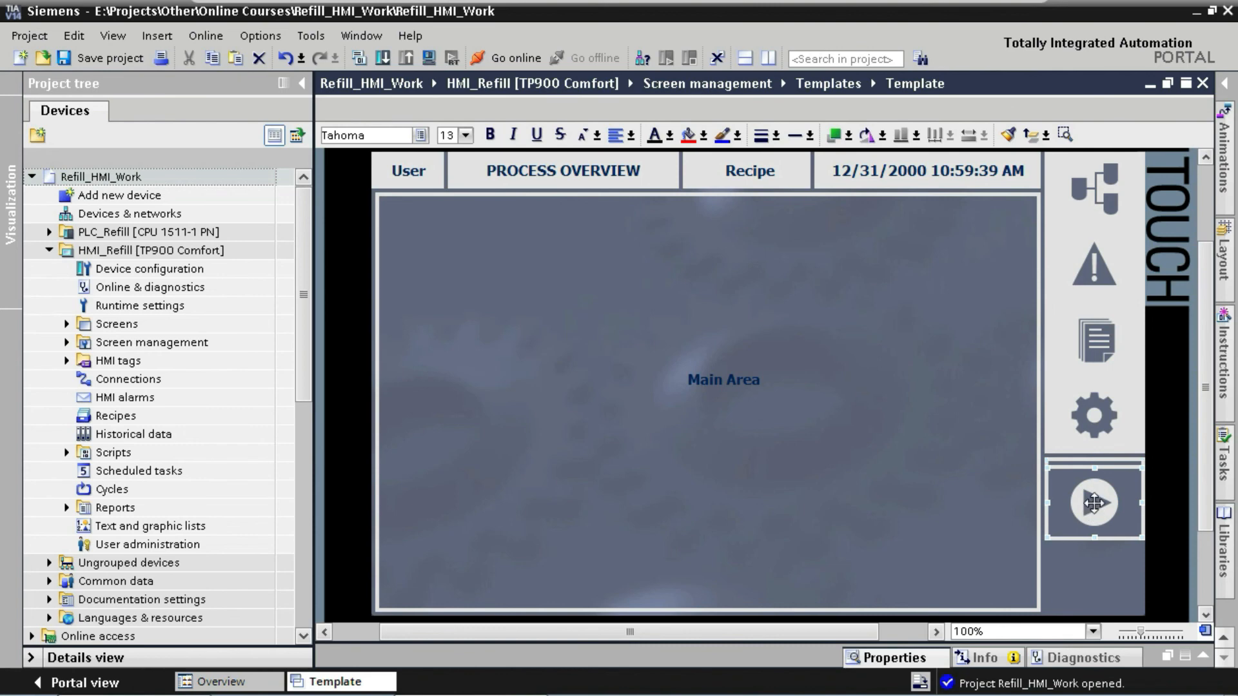
# - Duplicate the start button into the main area and assign the tag DB - Machine_StateHandler.Cmd.xStop to the copy's SetBitWhileKeyPressed function
pyautogui.moveTo(1094, 501); pyautogui.dragTo(978, 243)
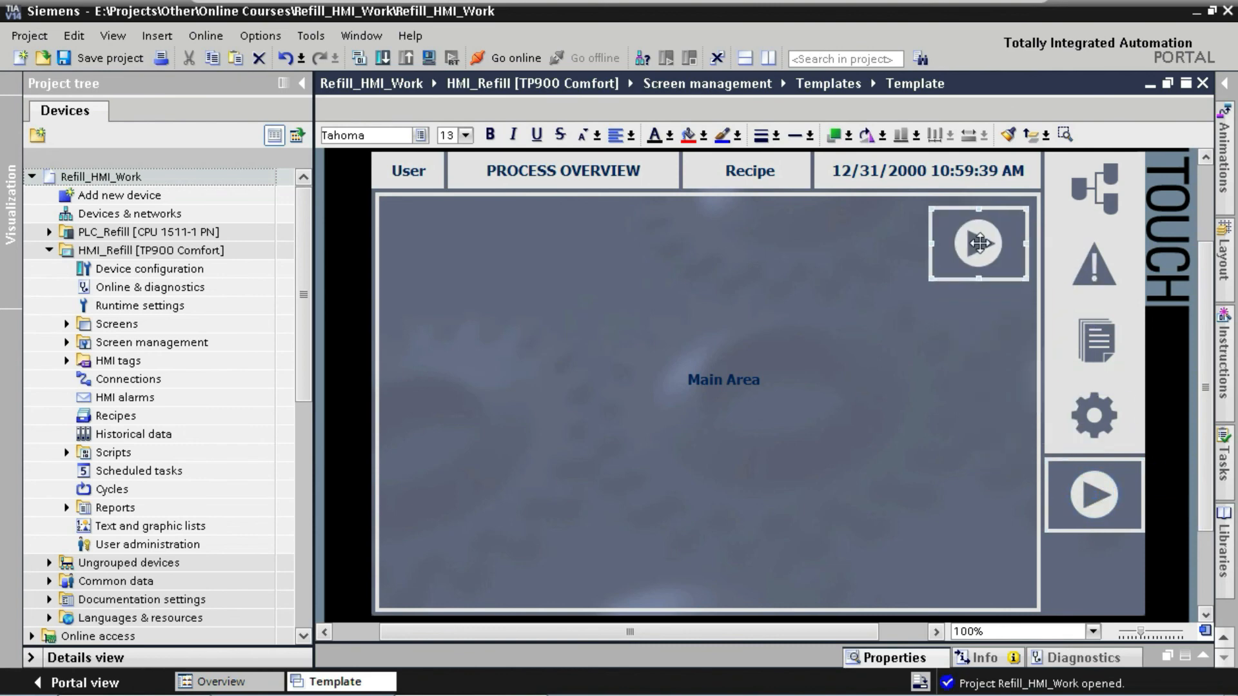
pyautogui.doubleClick(979, 243)
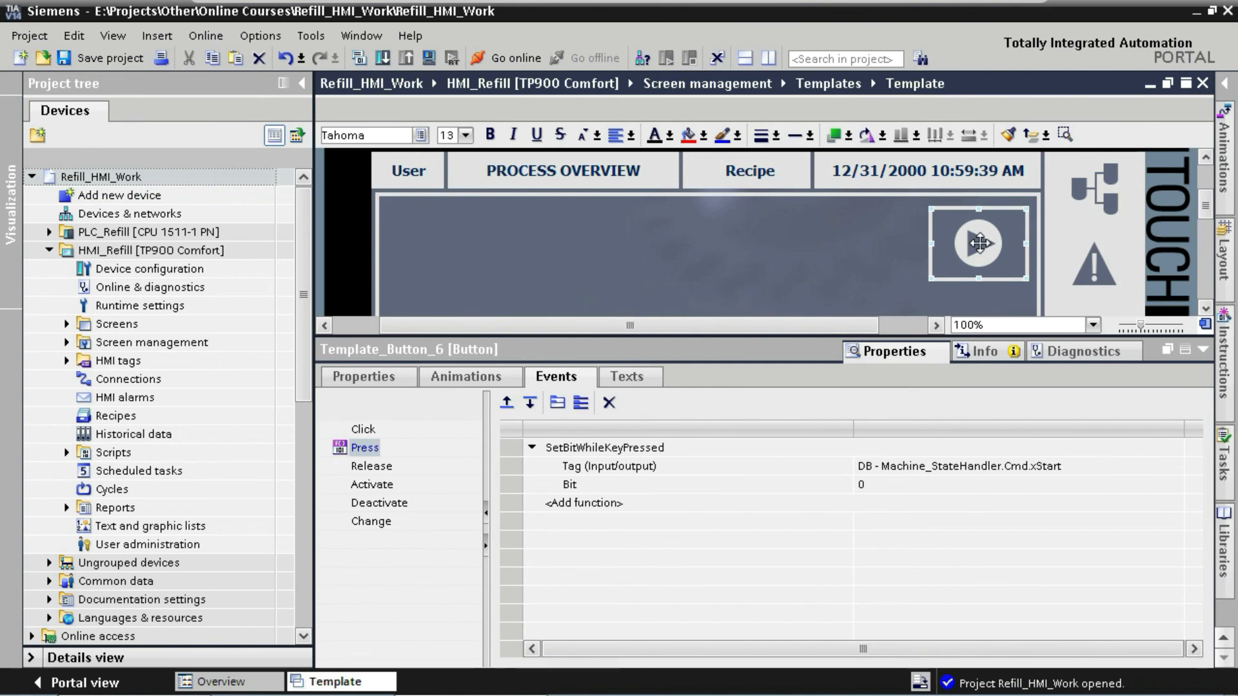
pyautogui.click(1048, 466)
pyautogui.moveTo(1040, 466); pyautogui.dragTo(1085, 464)
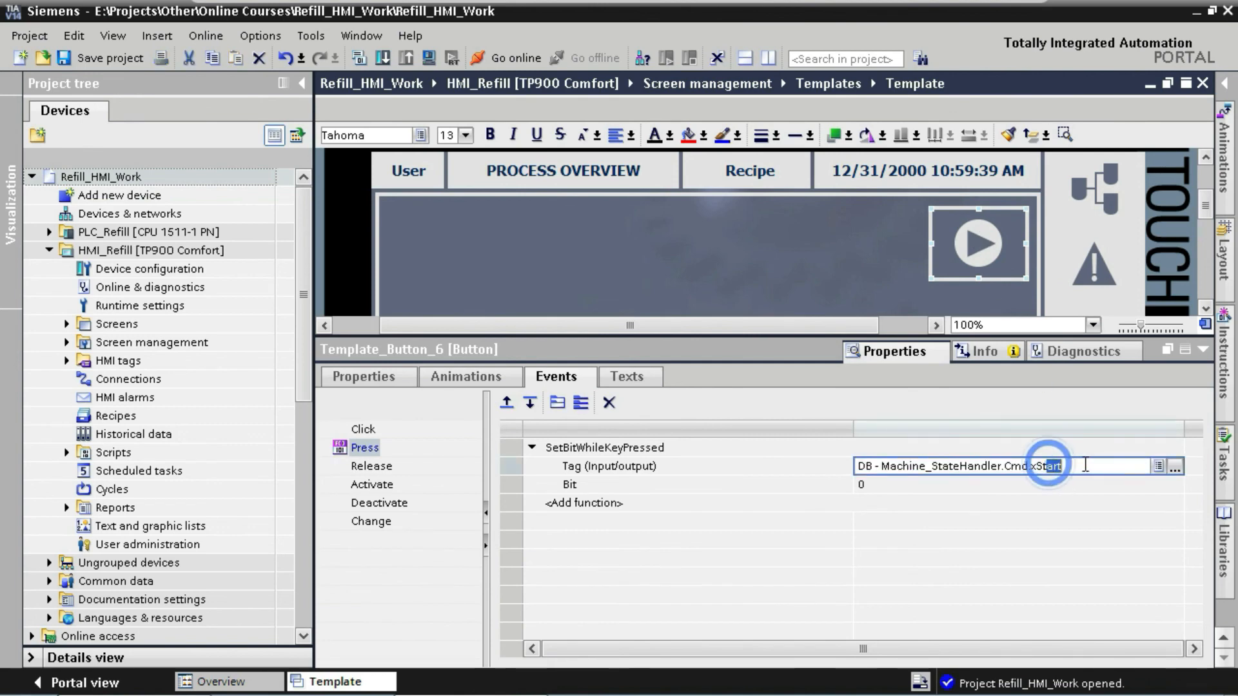
pyautogui.write('op')
pyautogui.press('Tab')
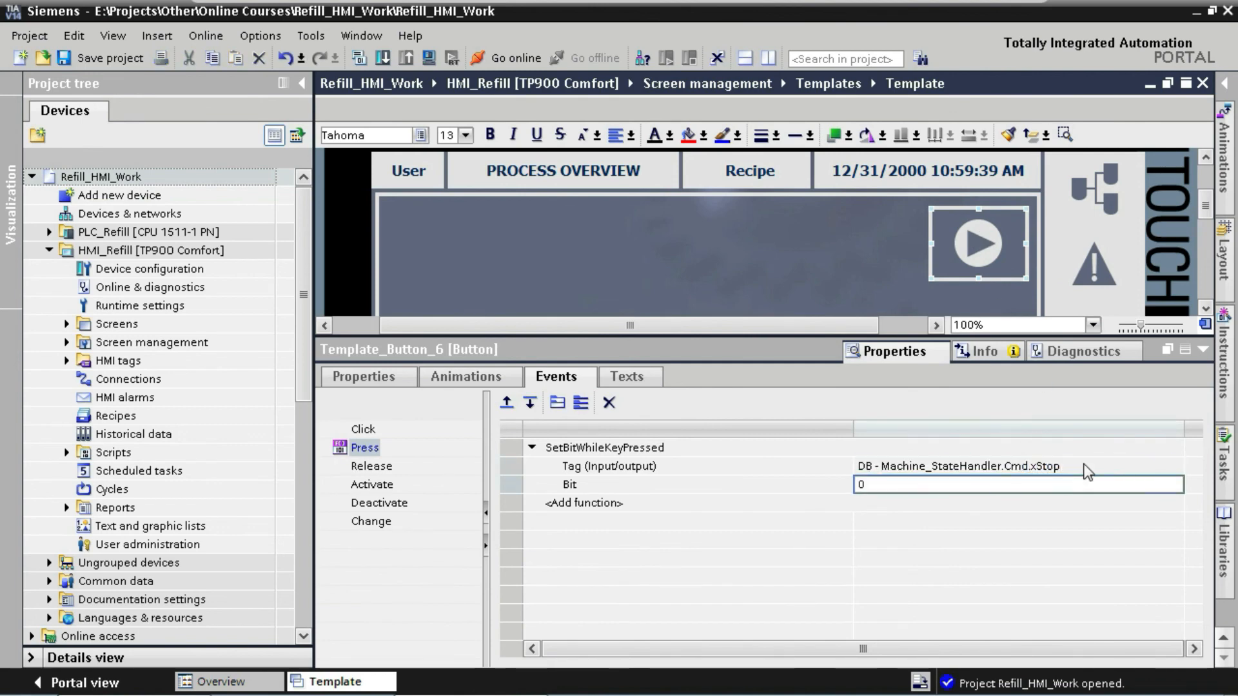
# - Set the copied button's graphics to Btn_Template_Stop_Off for not pressed and Btn_Template_Stop_On for pressed, and place it directly beneath the start button
pyautogui.click(369, 379)
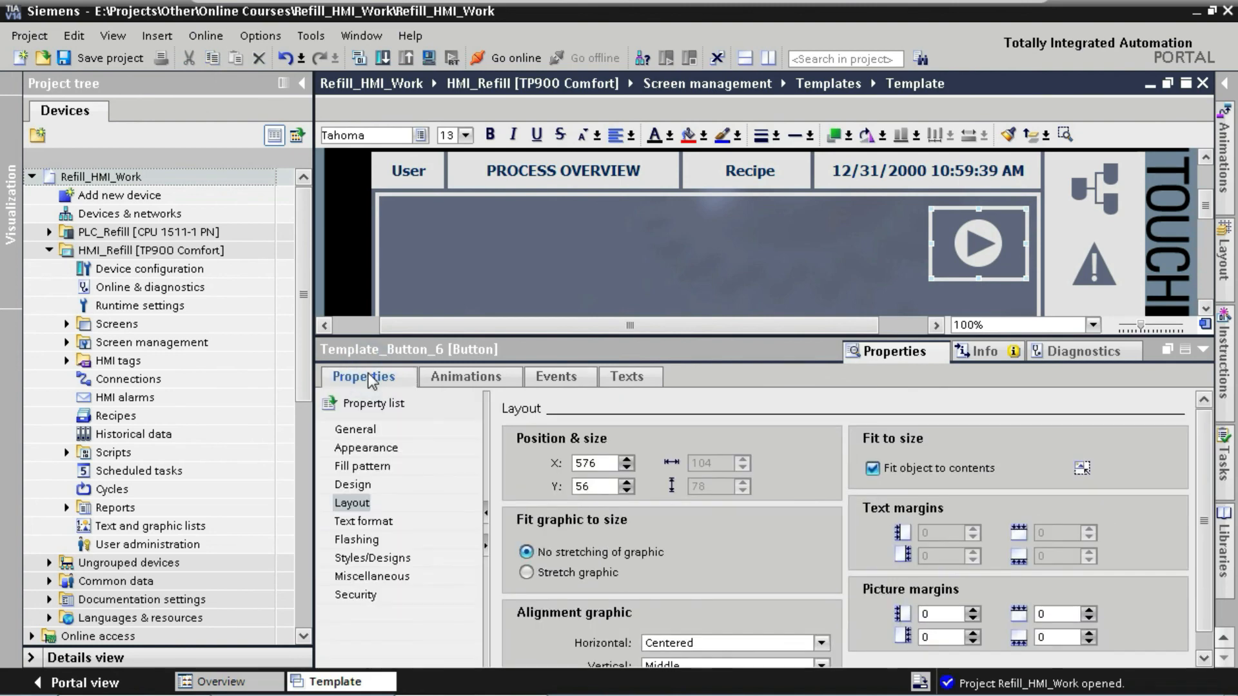
pyautogui.click(363, 430)
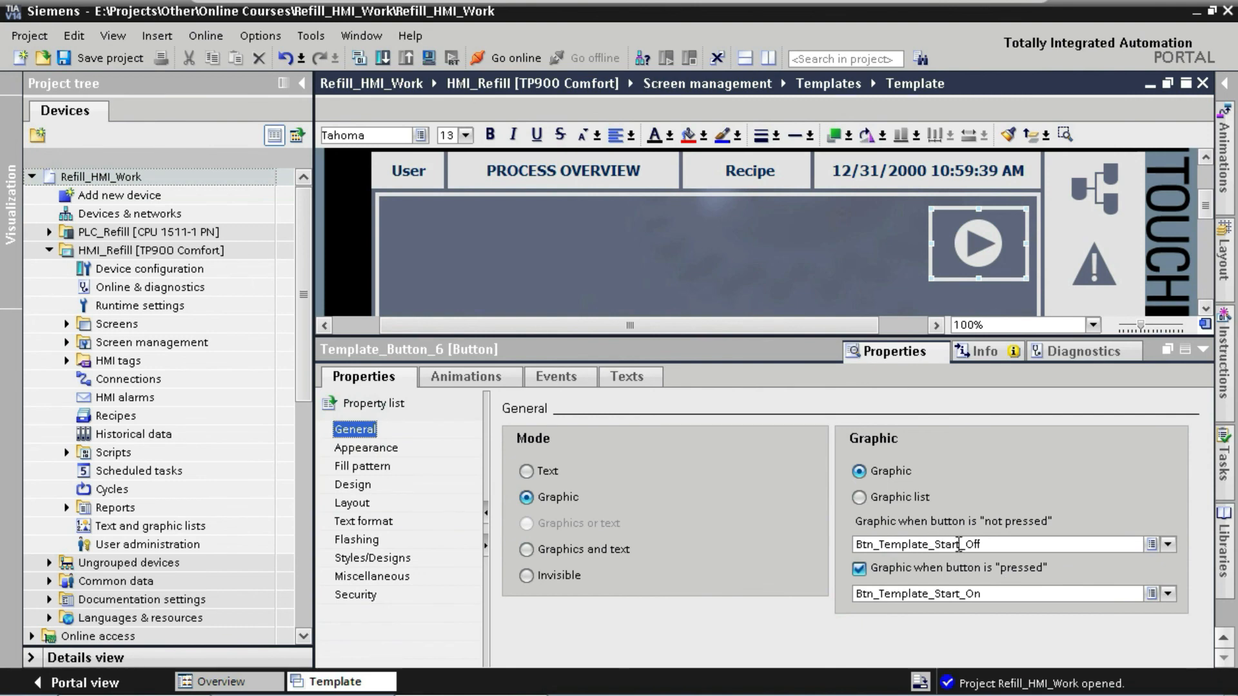
pyautogui.moveTo(944, 545); pyautogui.dragTo(1091, 598)
pyautogui.write('op')
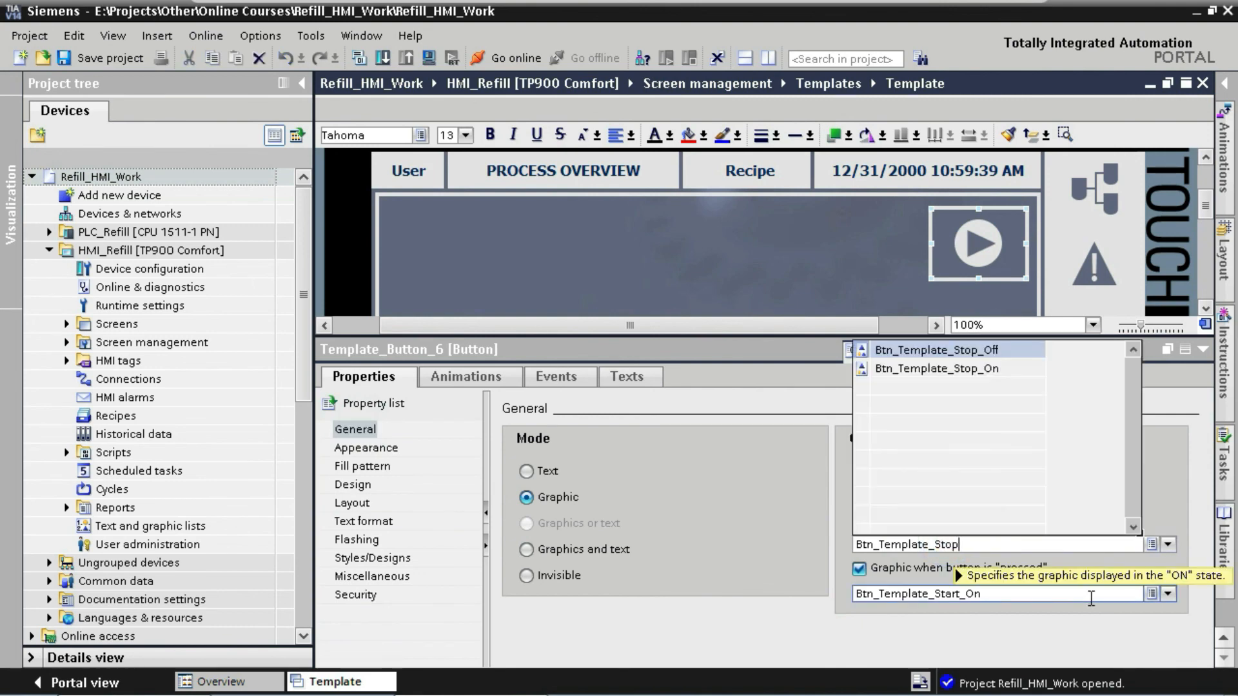
pyautogui.press('Return')
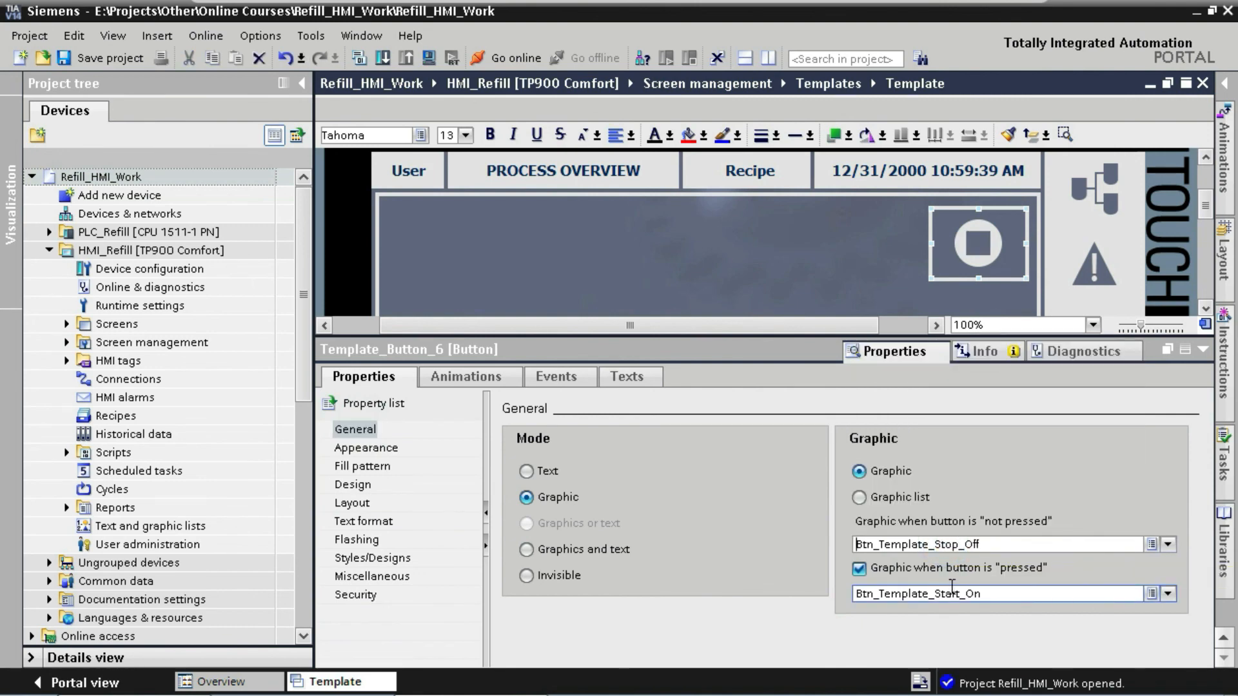
pyautogui.moveTo(944, 595); pyautogui.dragTo(1027, 595)
pyautogui.write('op')
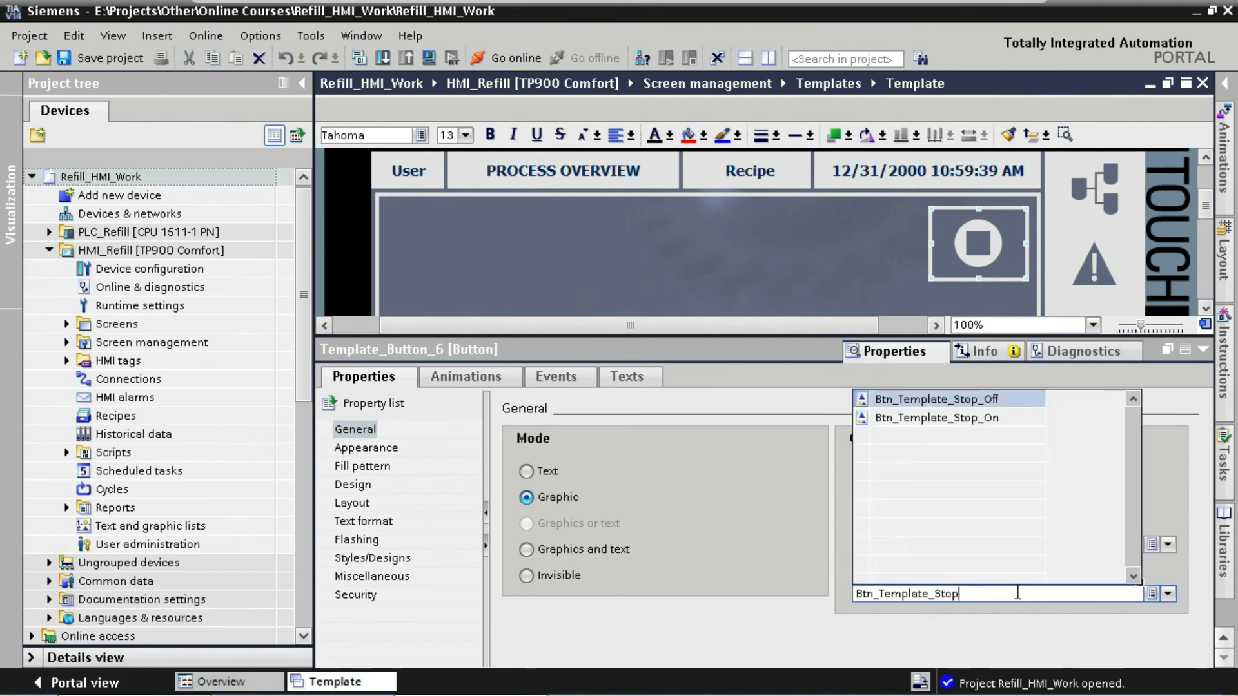
pyautogui.press('Return')
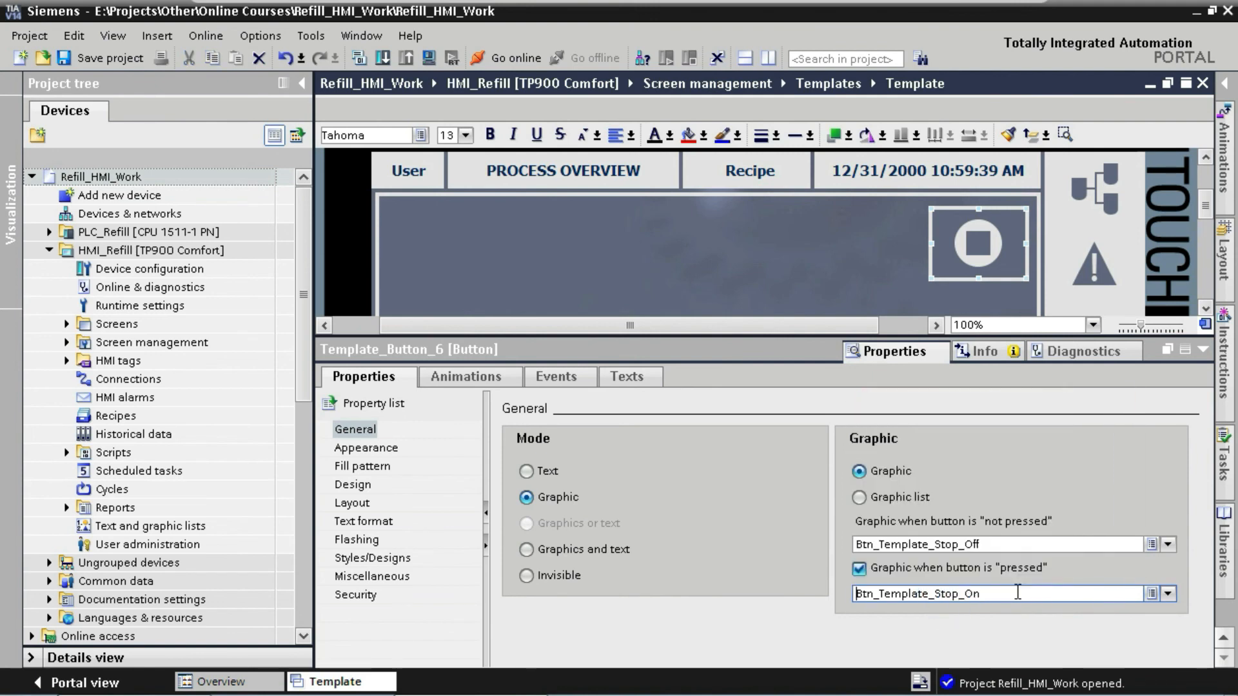
pyautogui.click(1203, 350)
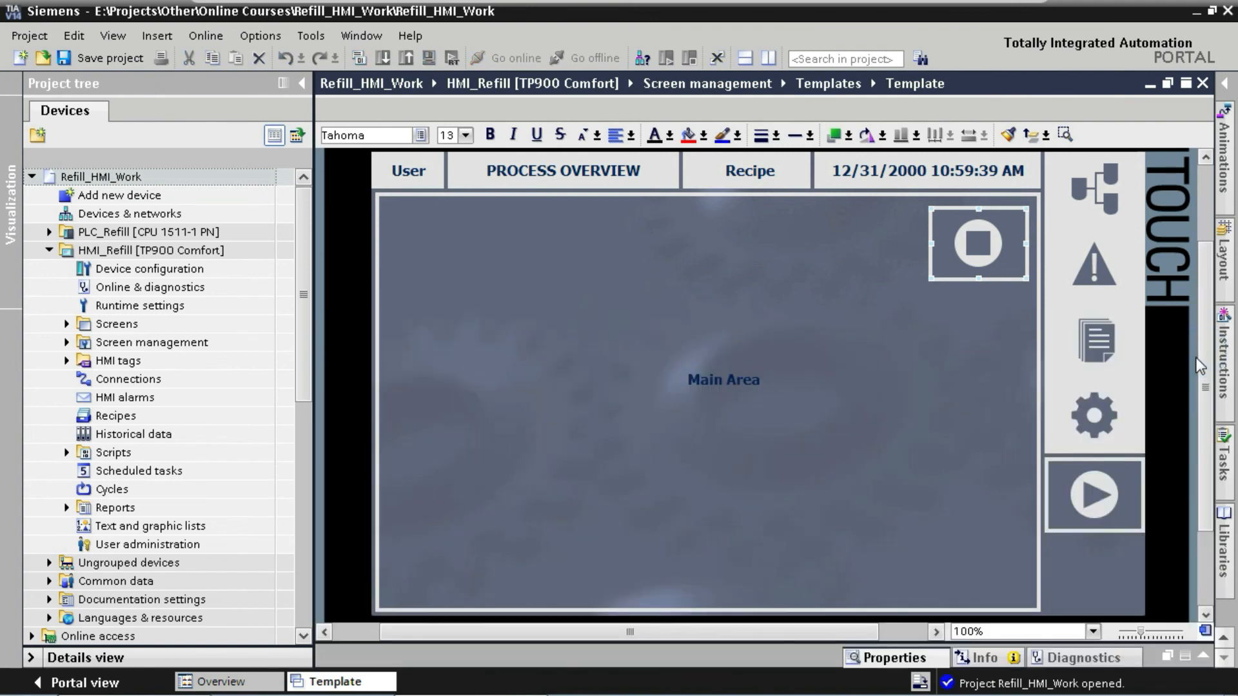
pyautogui.moveTo(973, 238); pyautogui.dragTo(1092, 581)
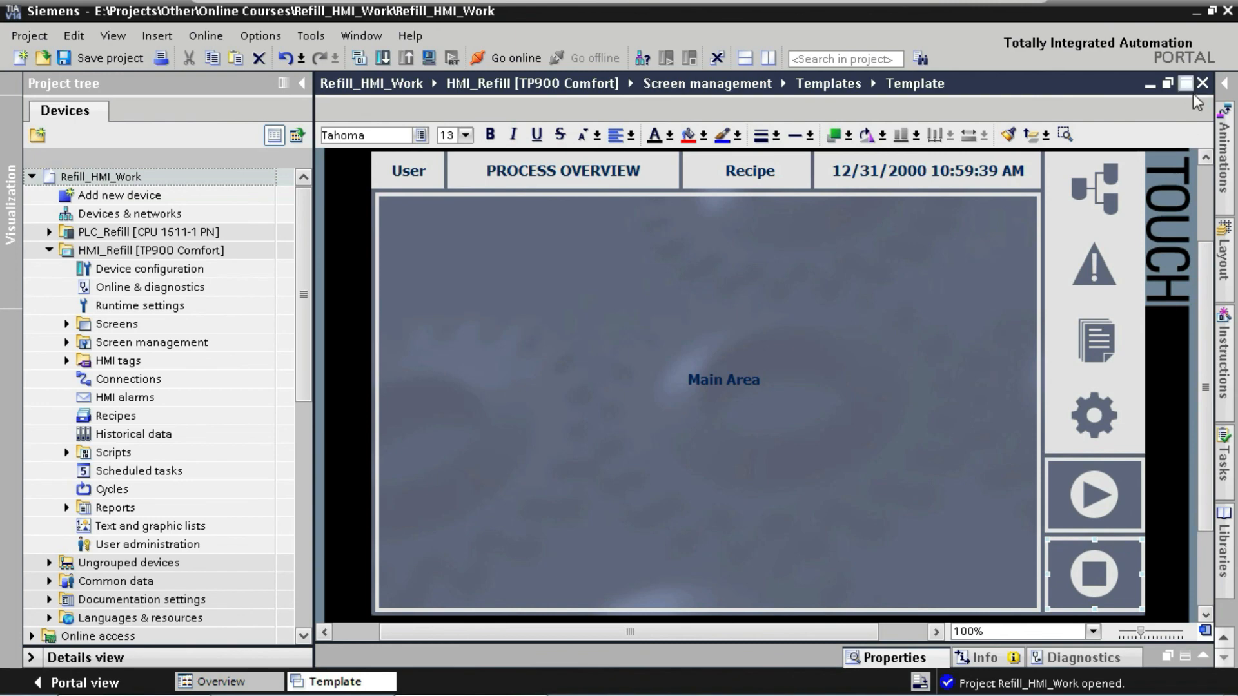
# - Start the HMI runtime simulation and test the start and stop buttons
pyautogui.hotkey('ctrl', 'shift', 'x')
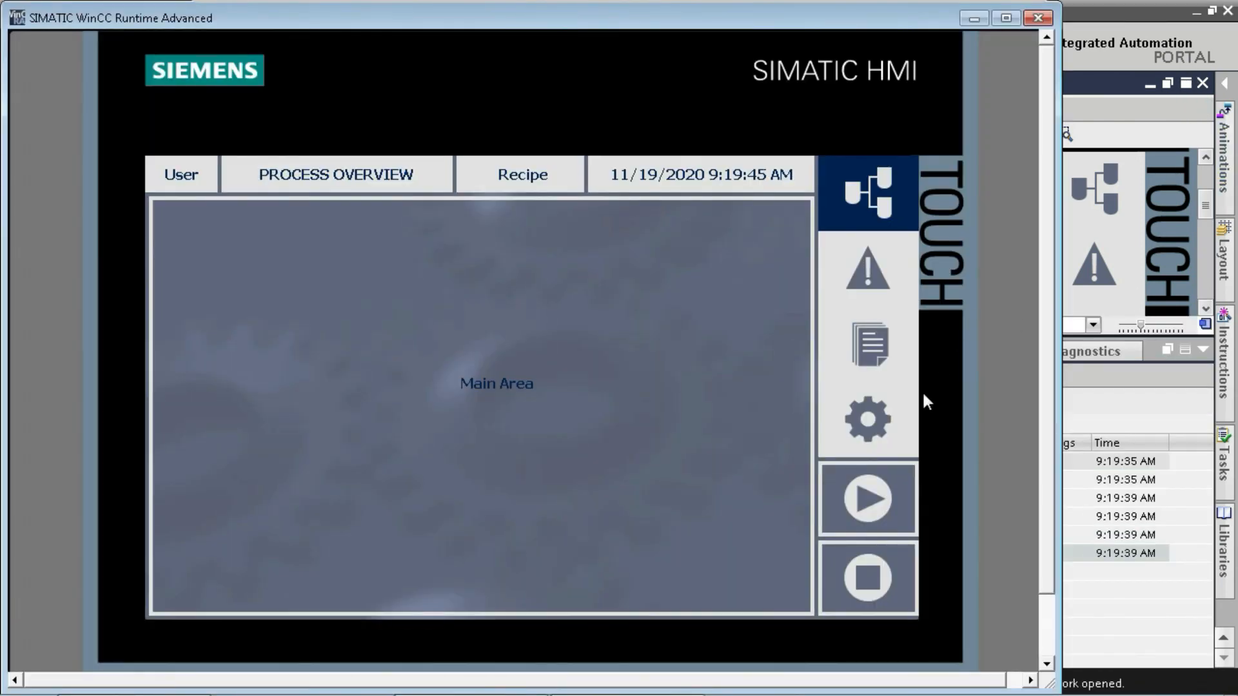
pyautogui.click(862, 502)
pyautogui.click(889, 513)
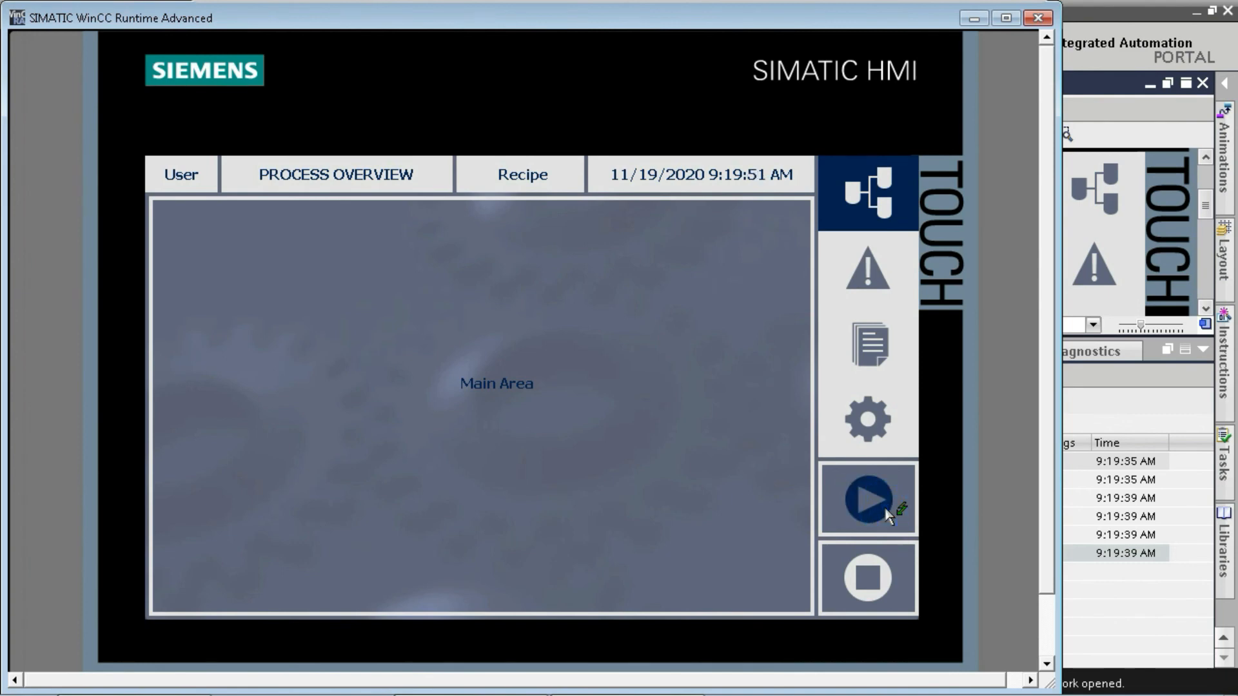
pyautogui.click(893, 585)
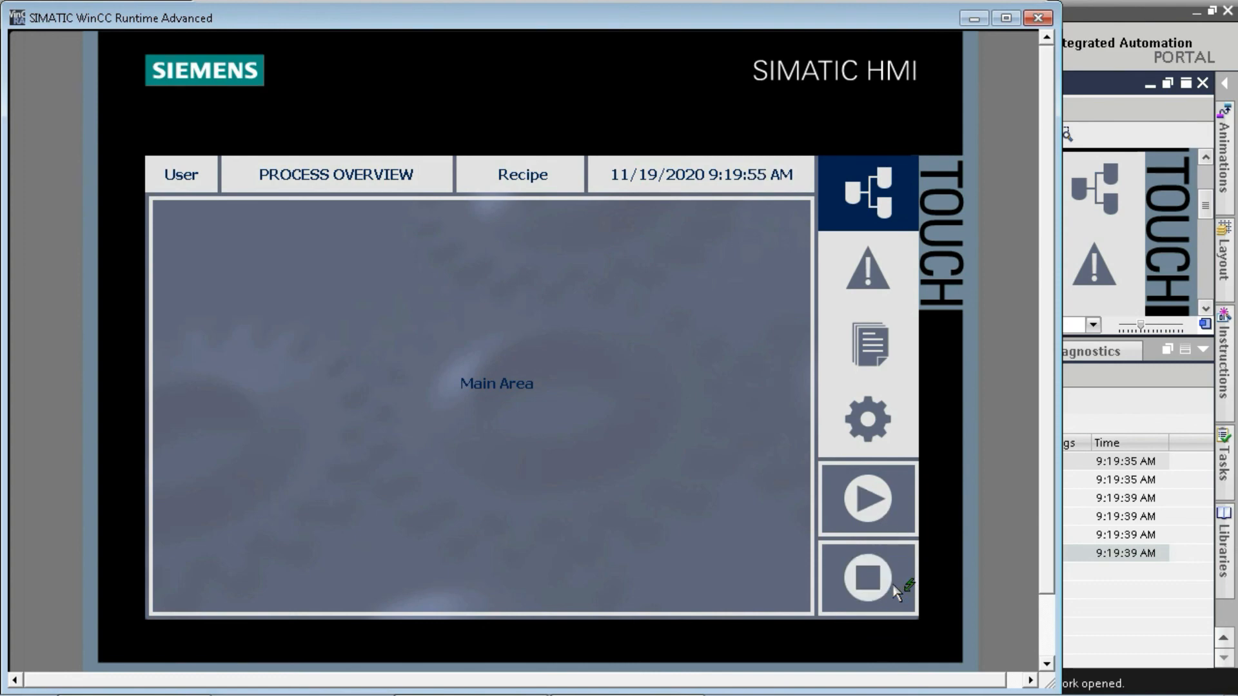
pyautogui.click(894, 586)
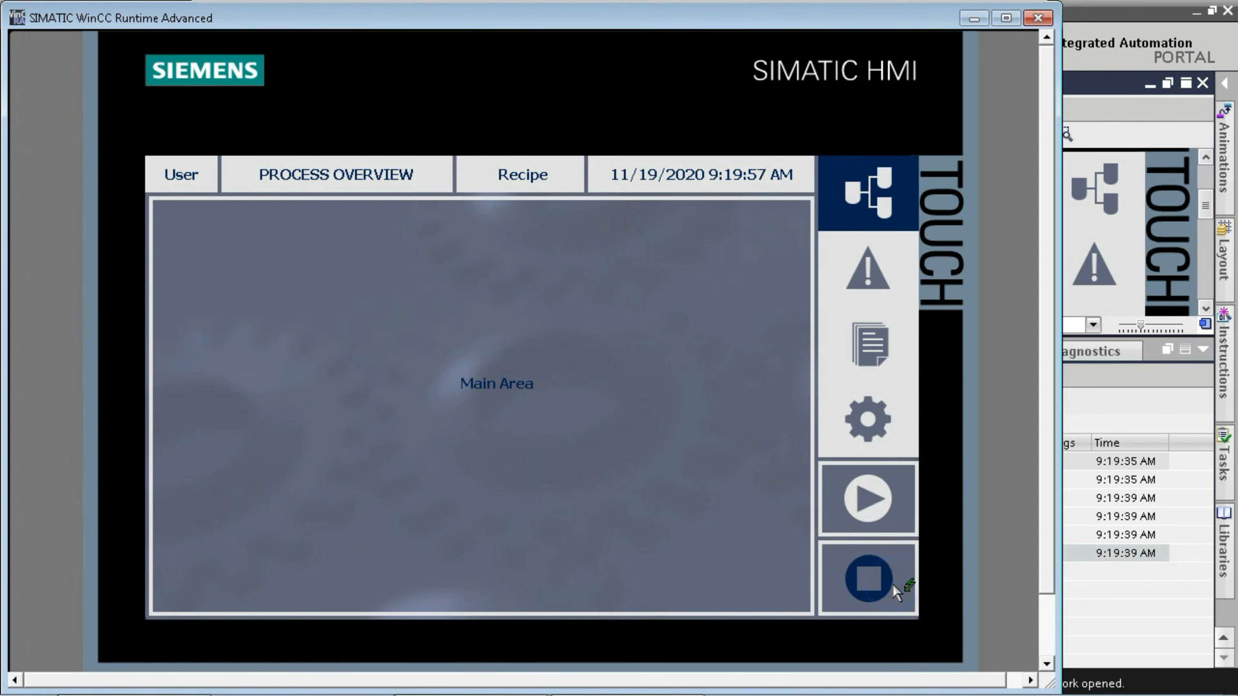
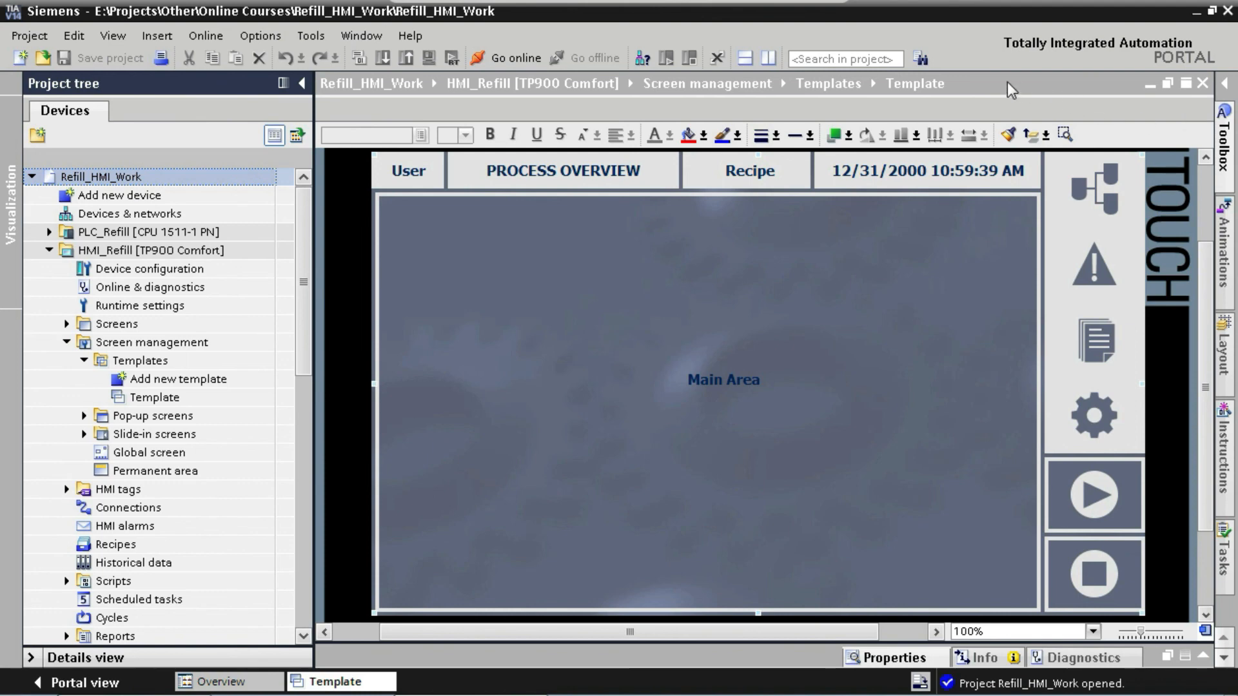
# - Open the function block FB - StateHandler [FB5] from the Functions group of 00 Machine in PLC_Refill's program blocks
pyautogui.click(49, 232)
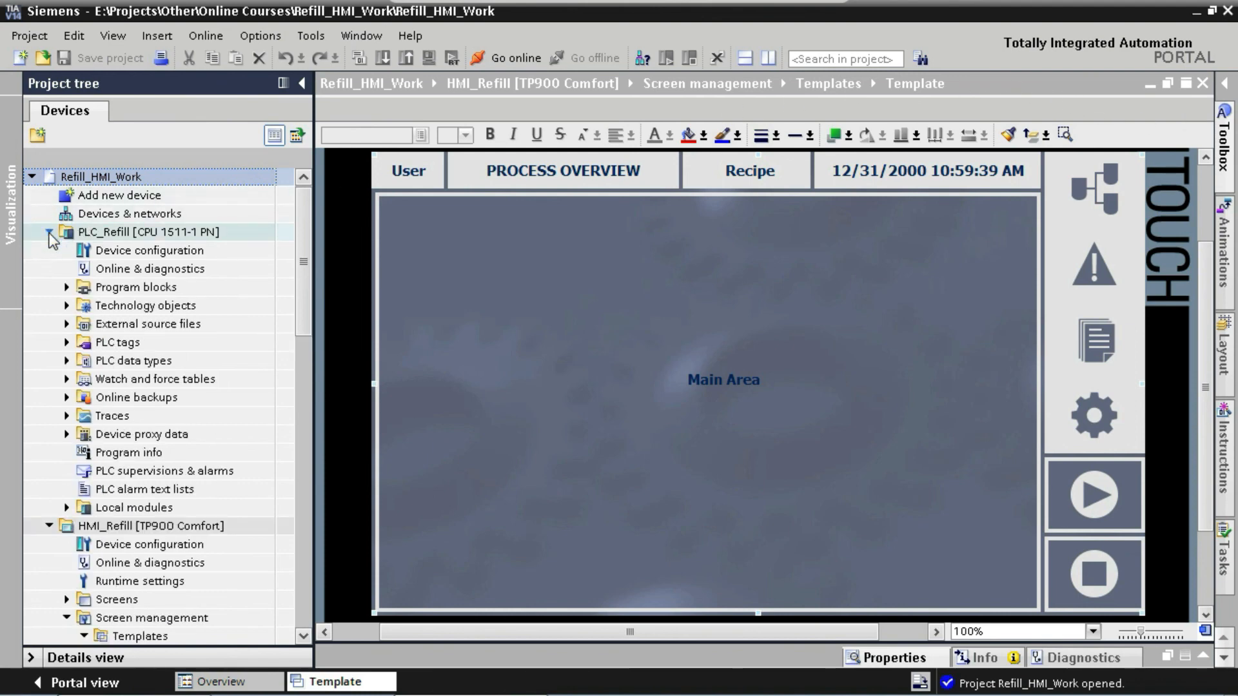
pyautogui.click(67, 287)
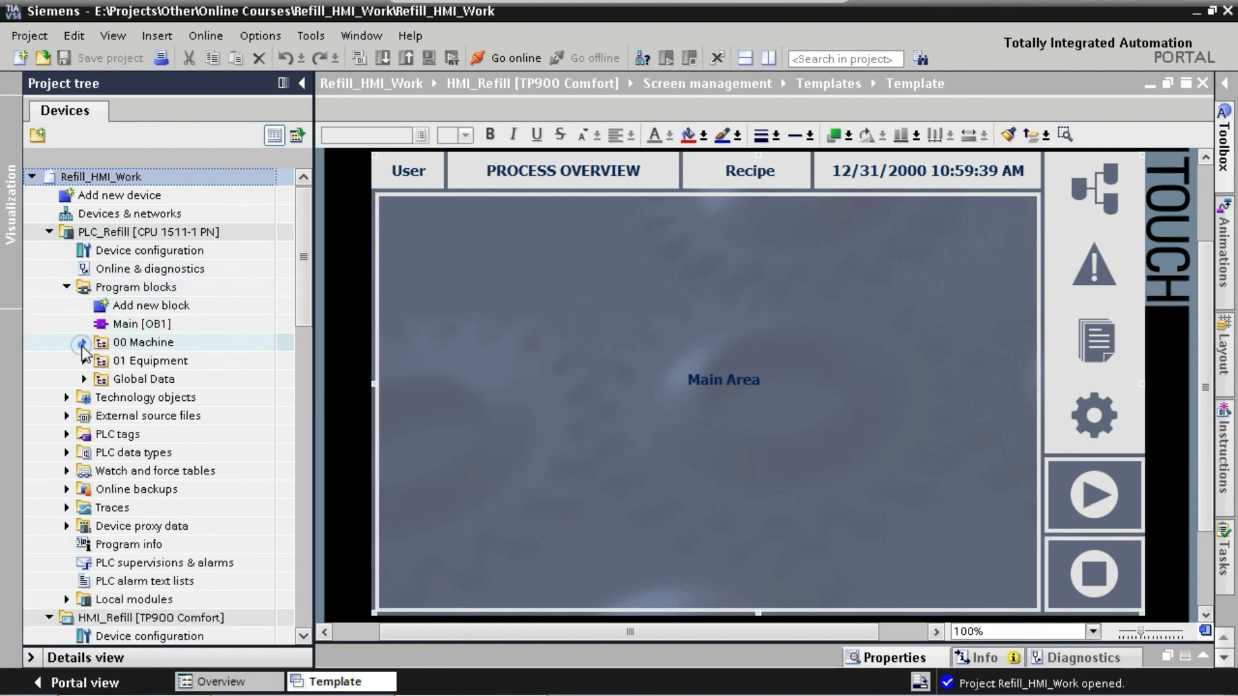
pyautogui.click(82, 343)
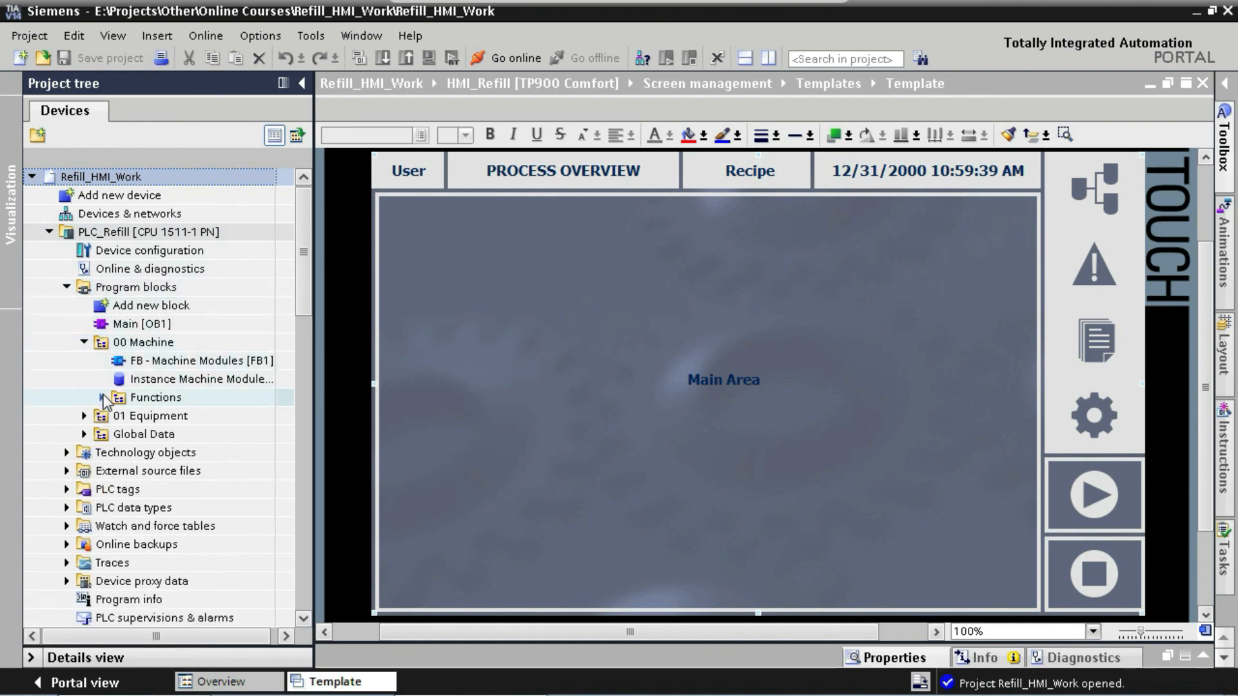
pyautogui.click(103, 397)
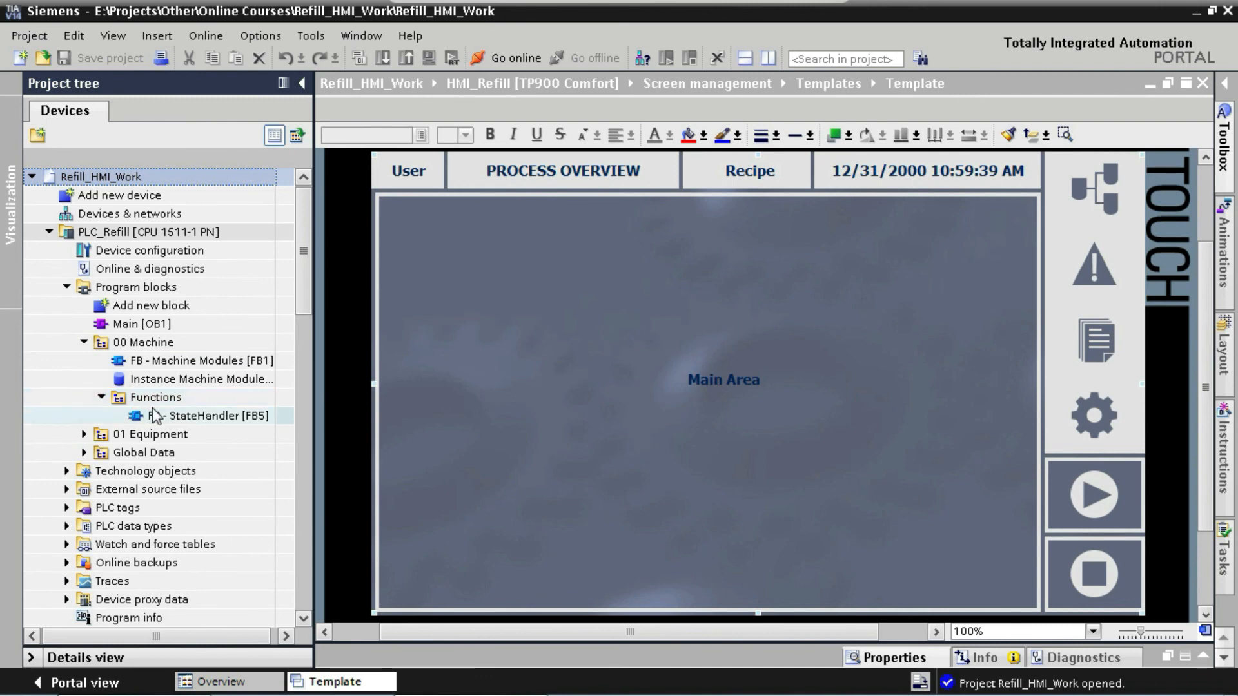
pyautogui.click(171, 418)
pyautogui.doubleClick(171, 417)
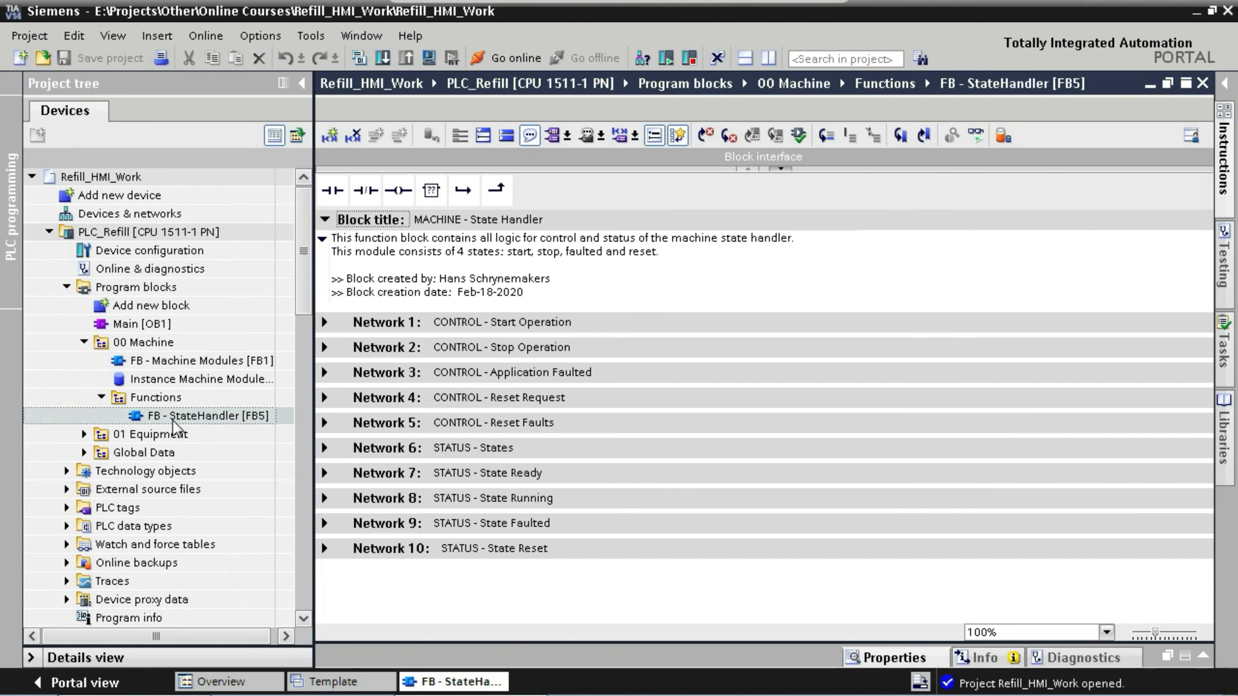
# - Examine how networks 7 to 10 define the ready, running, faulted and reset states, and close the StateHandler block
pyautogui.click(326, 475)
pyautogui.click(327, 473)
pyautogui.scroll(-3, 371, 461)
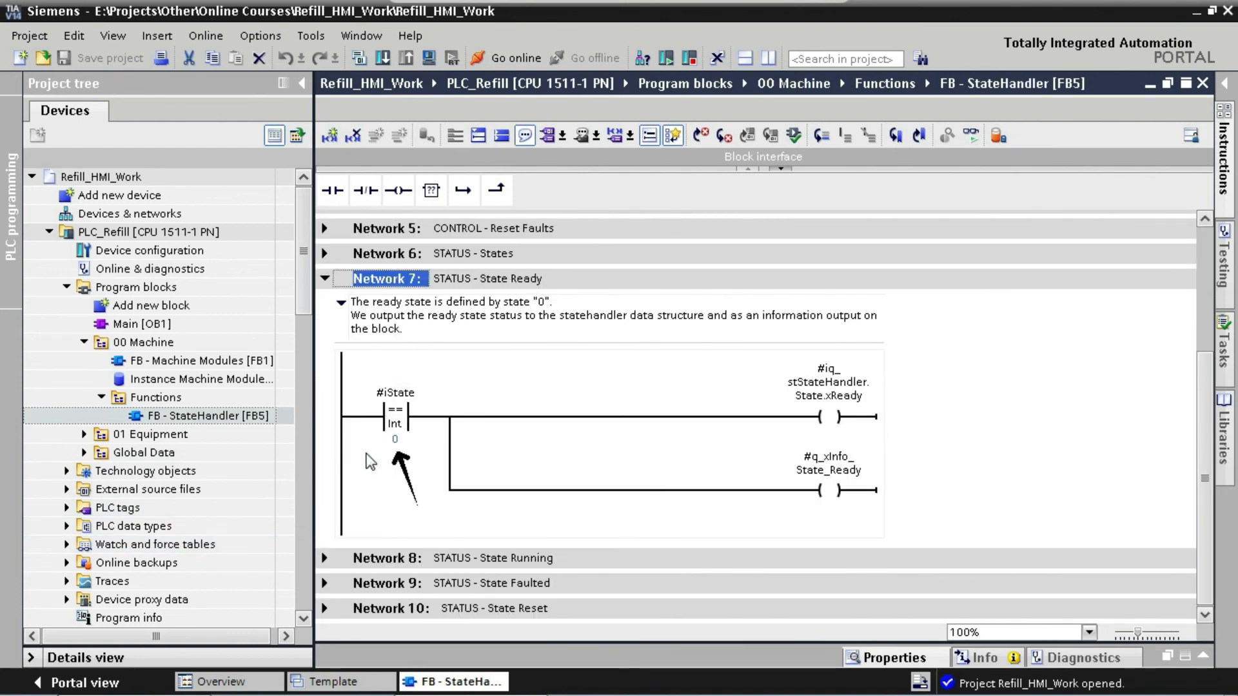
pyautogui.click(323, 558)
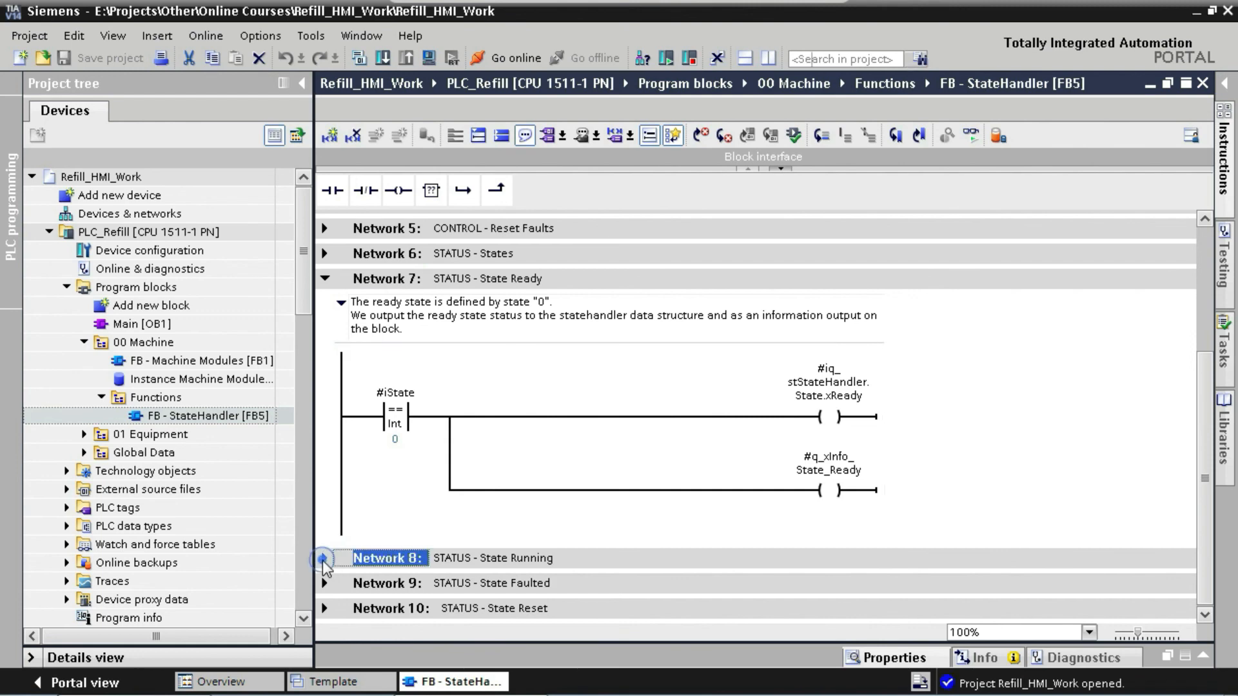
pyautogui.scroll(-5, 400, 490)
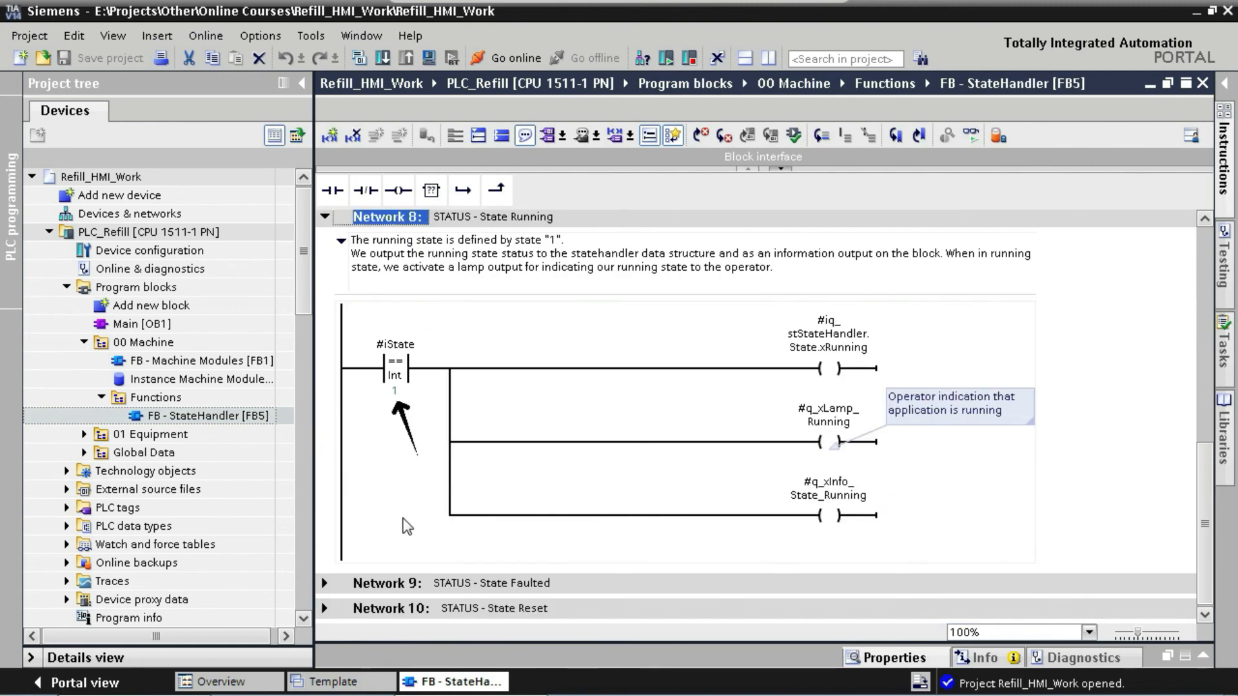
pyautogui.click(325, 584)
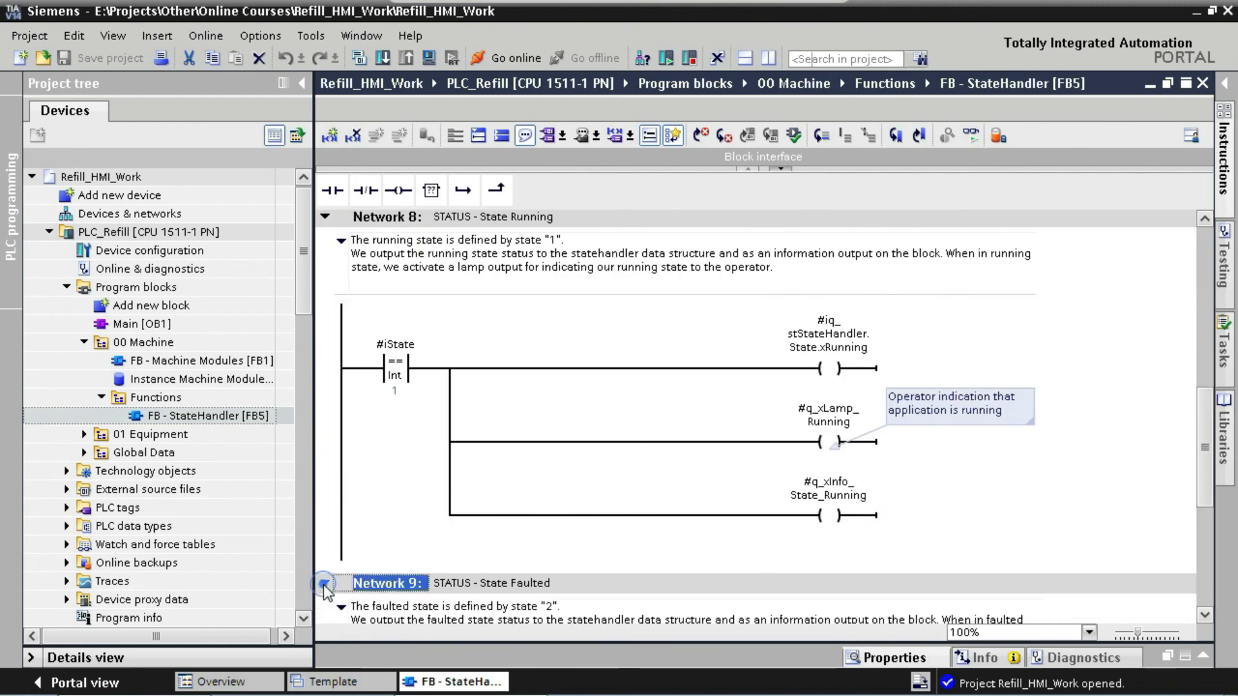
pyautogui.scroll(-5, 369, 531)
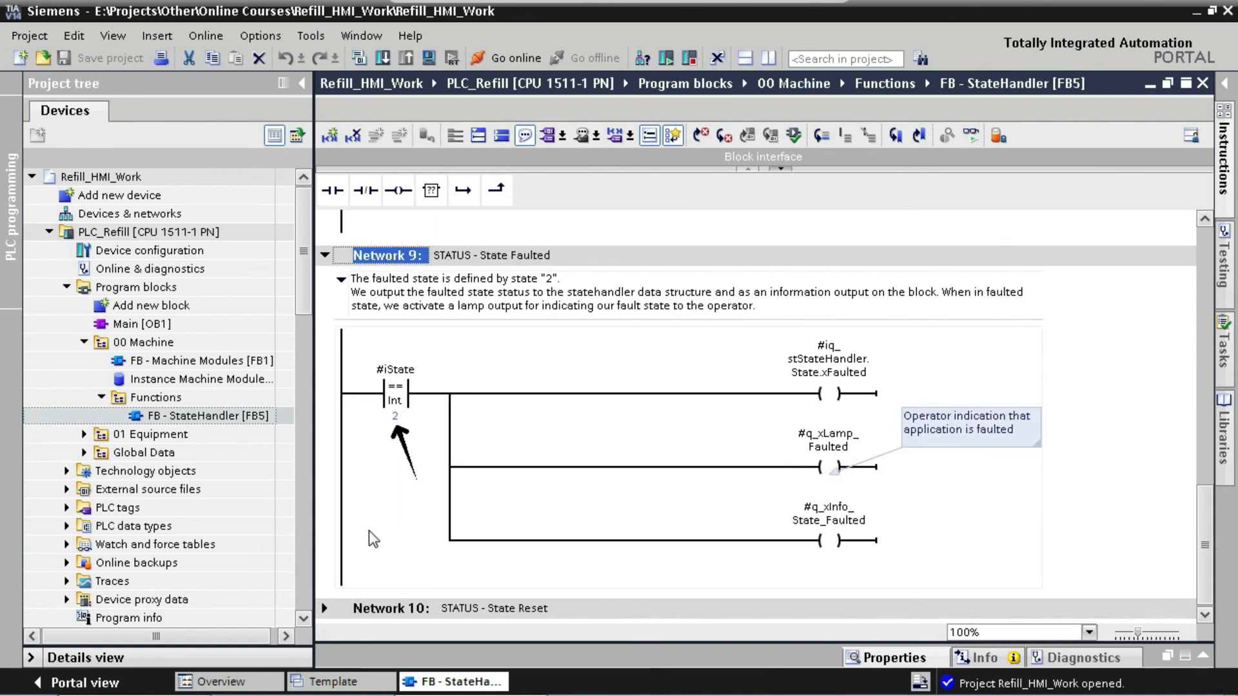
pyautogui.click(324, 608)
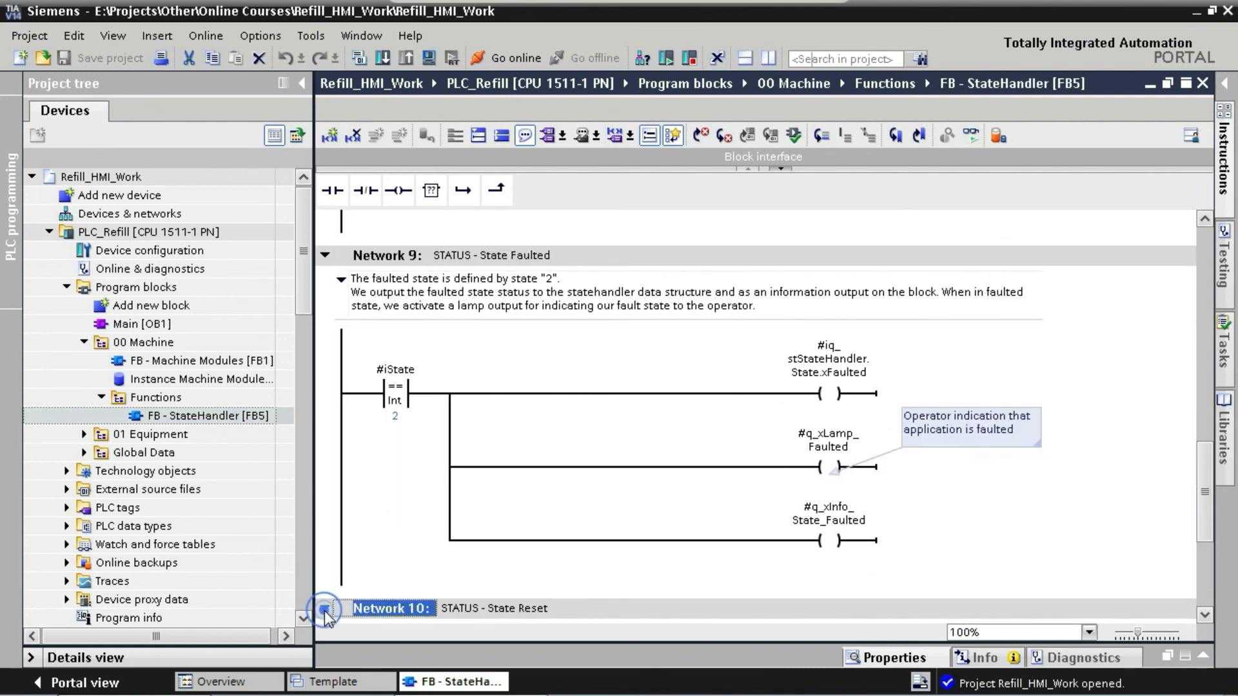
pyautogui.scroll(-4, 360, 582)
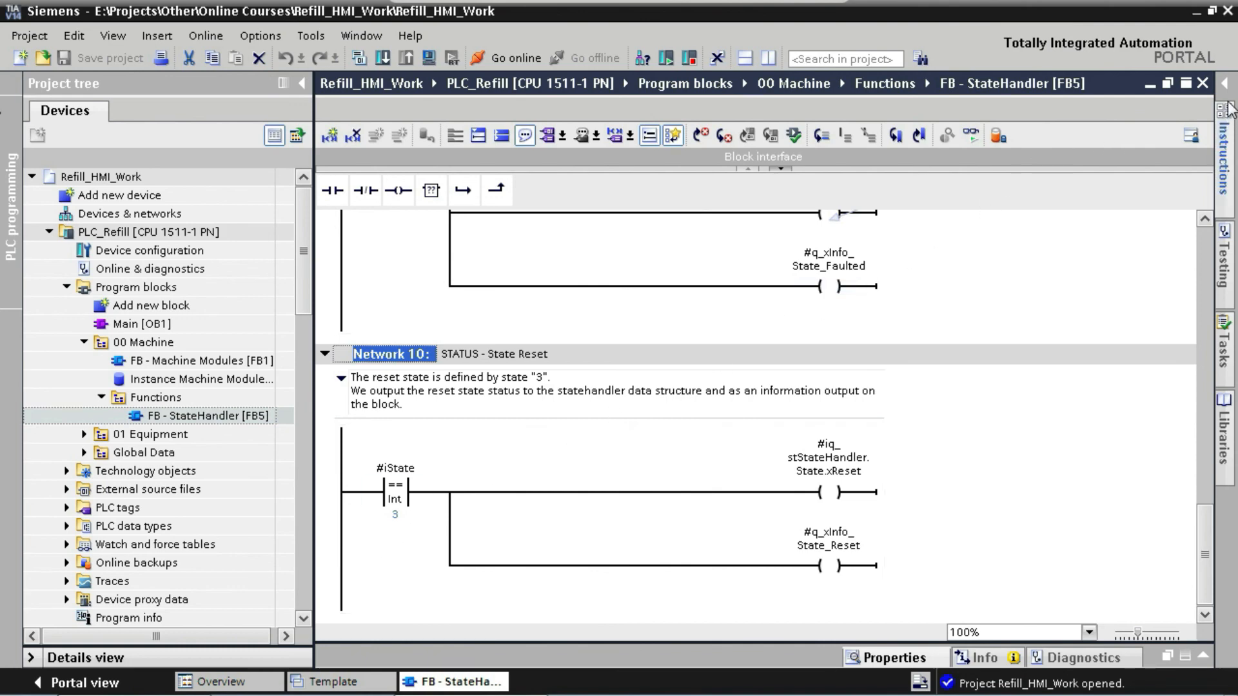
pyautogui.click(1203, 84)
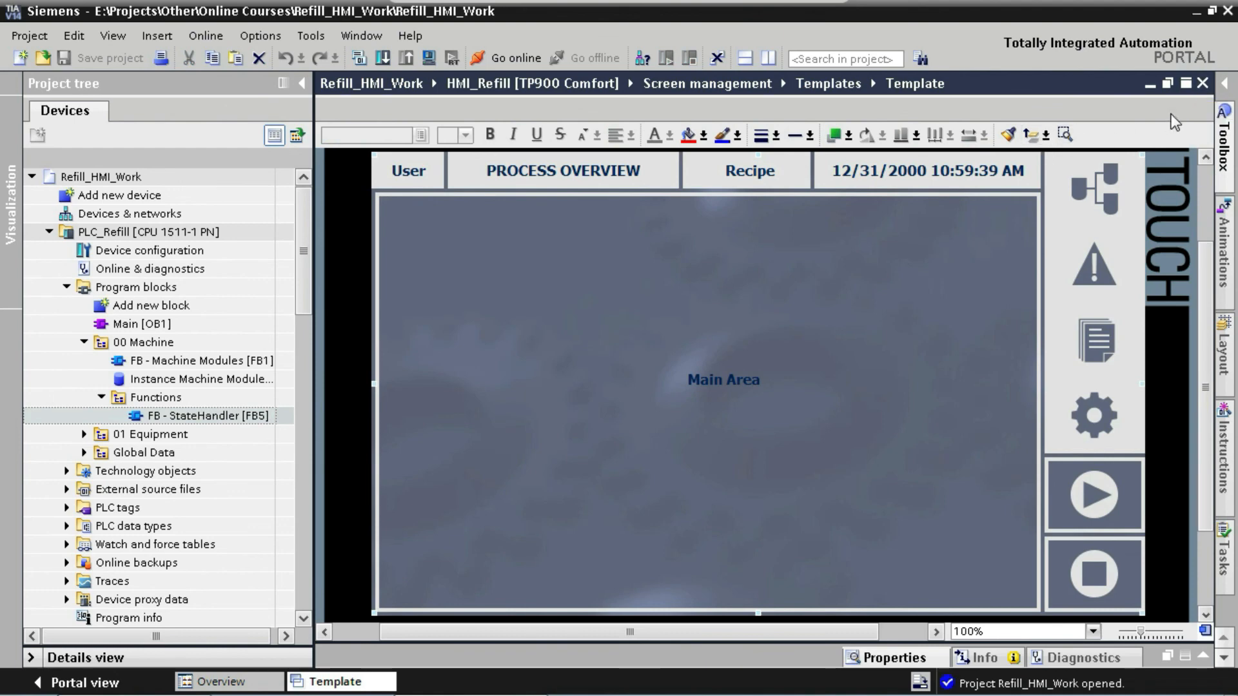
# - Add an Appearance display animation to the rectangle framing the main area of the template
pyautogui.click(998, 193)
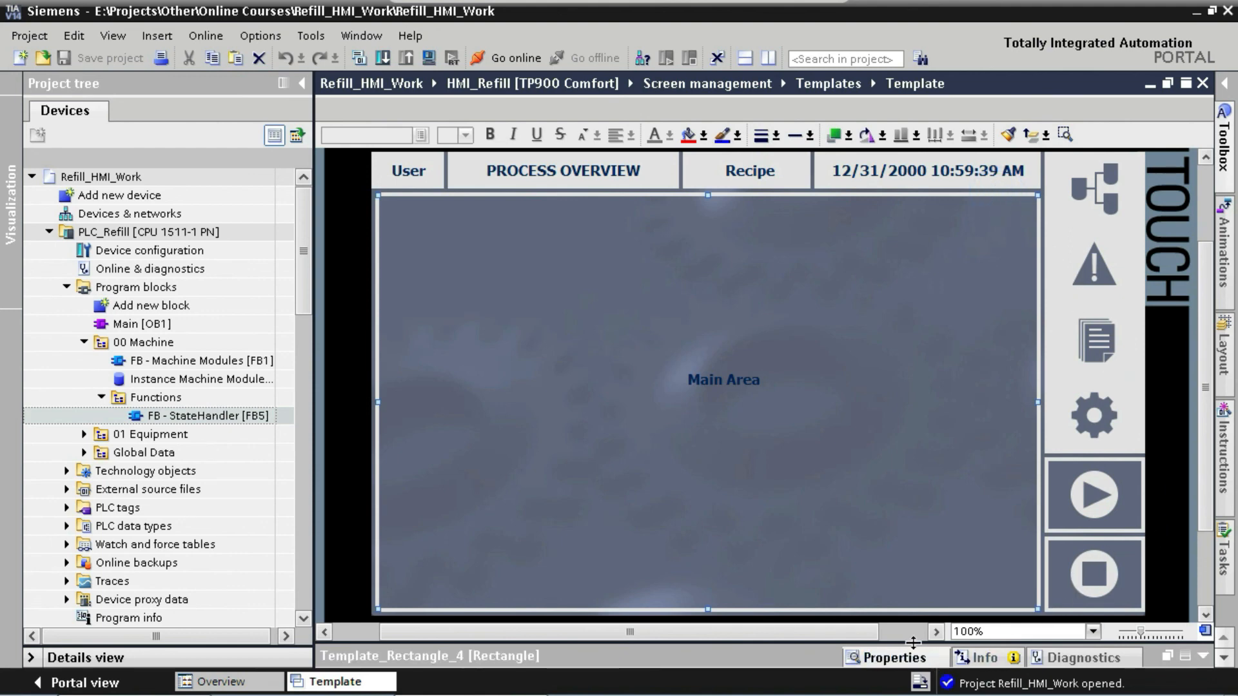
pyautogui.moveTo(913, 643); pyautogui.dragTo(916, 432)
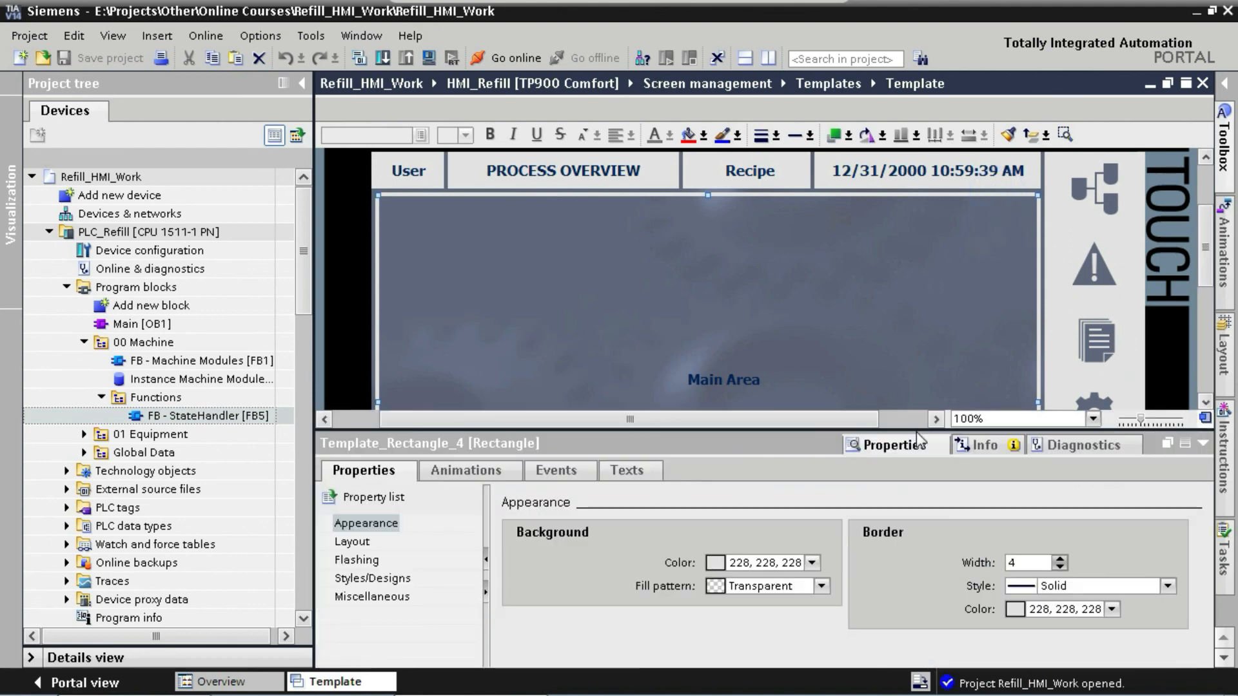
pyautogui.click(485, 480)
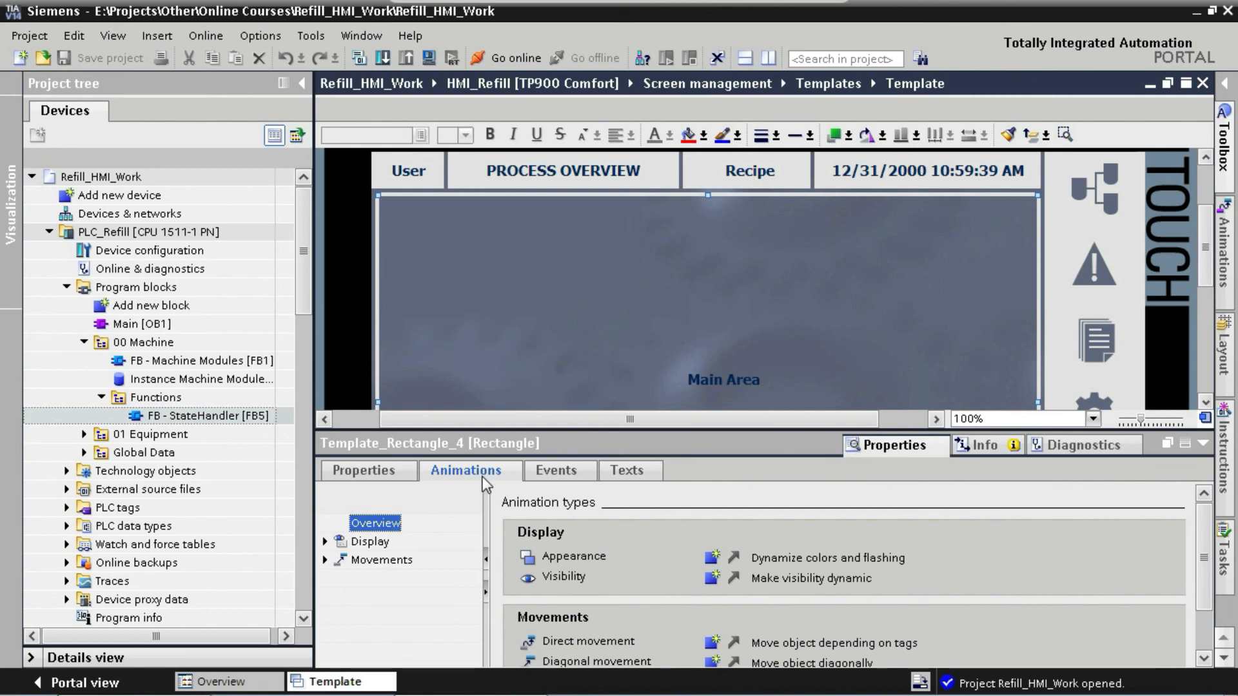
pyautogui.click(325, 541)
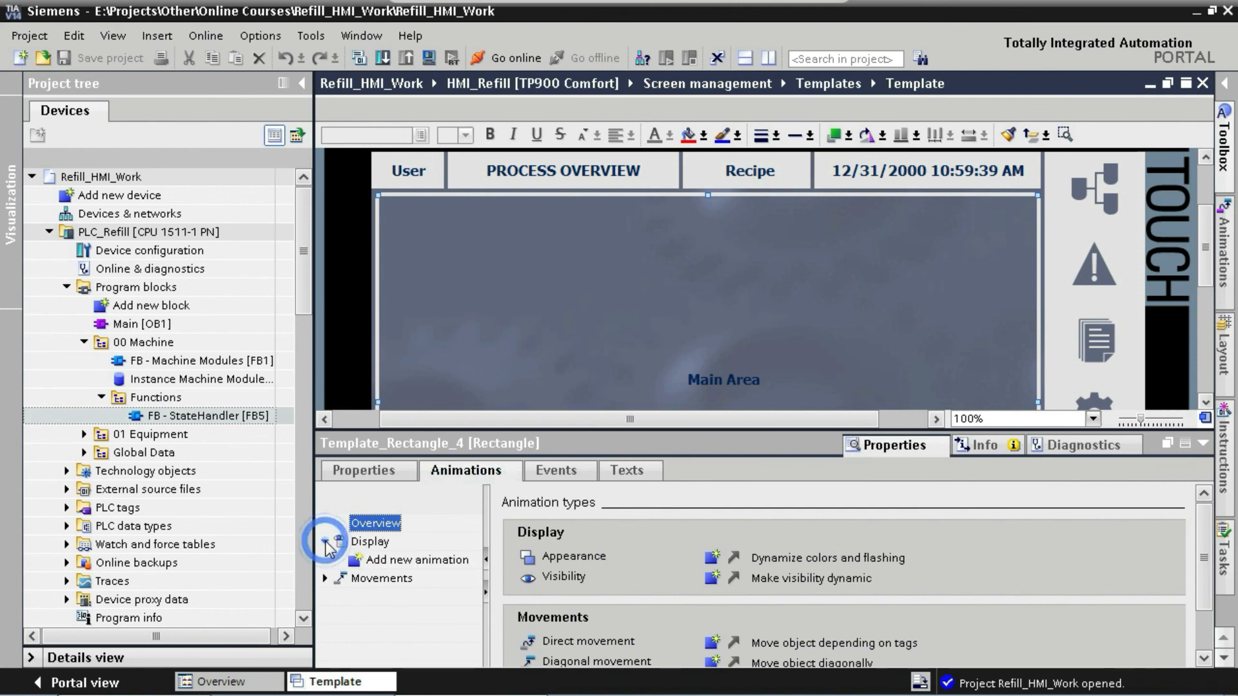
pyautogui.doubleClick(389, 565)
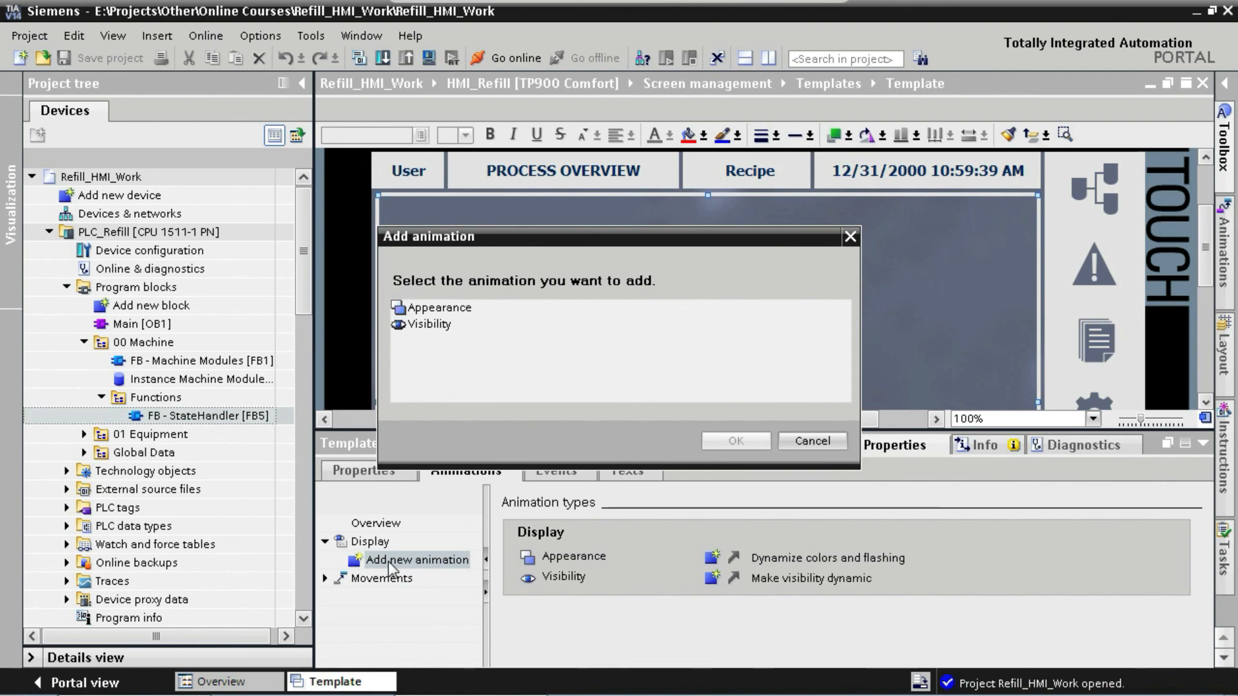
pyautogui.doubleClick(444, 311)
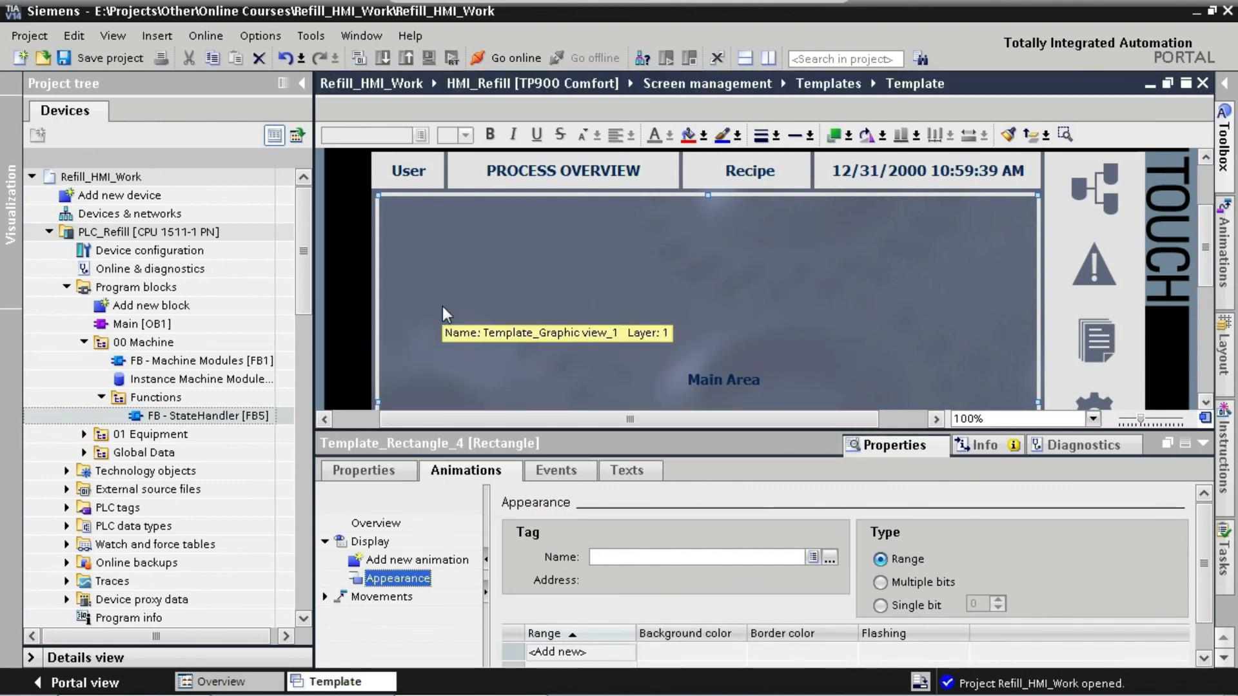
# - Link the appearance animation to the HMI tag DB - Machine_StateHandler.State.iState from the PLC Machine Tags table
pyautogui.click(830, 557)
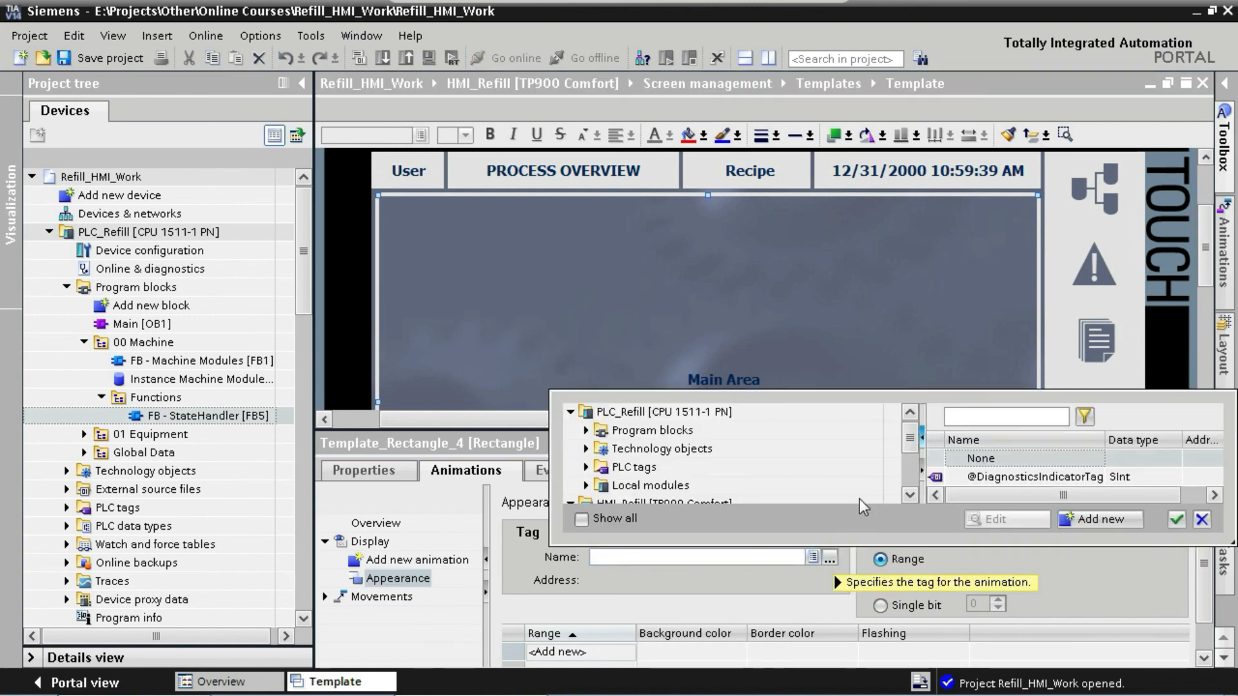
pyautogui.moveTo(910, 438); pyautogui.dragTo(910, 486)
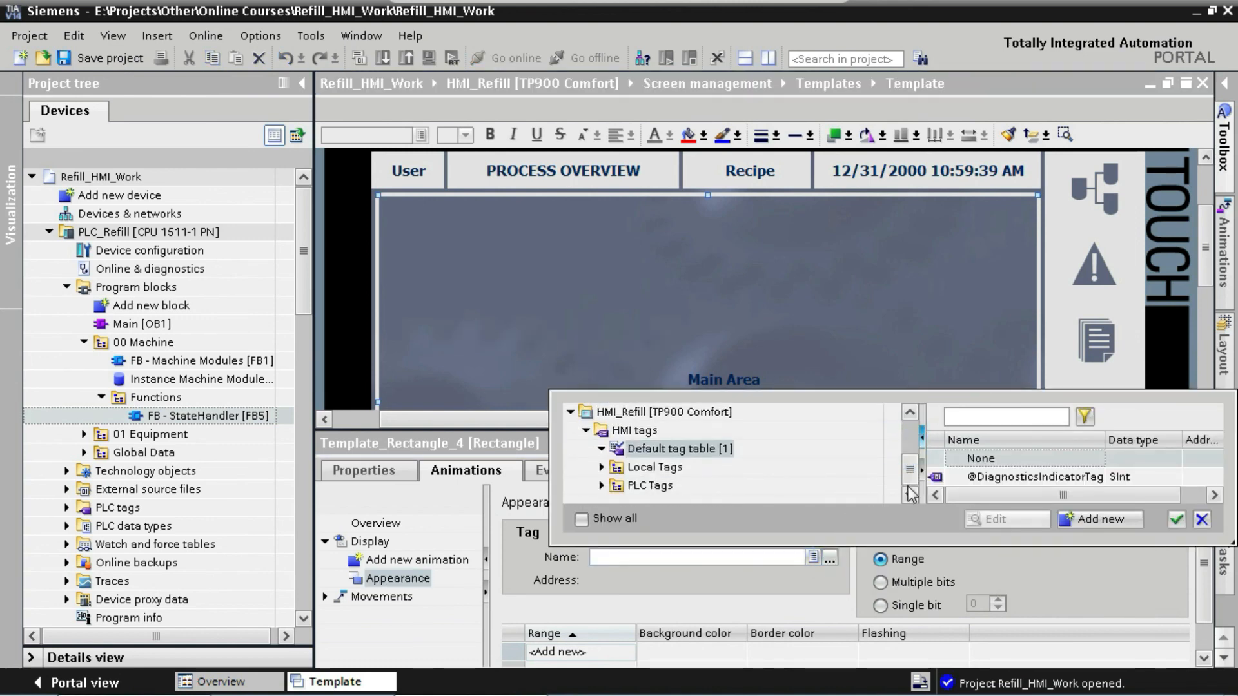
pyautogui.click(603, 487)
pyautogui.click(616, 485)
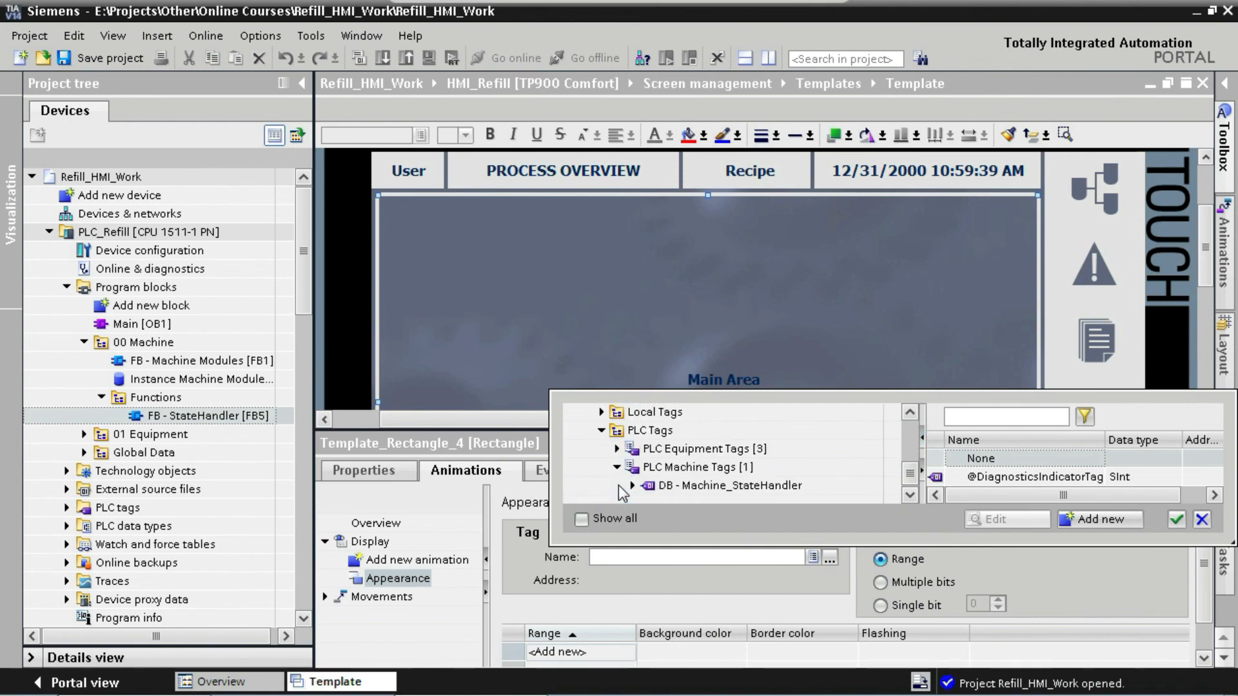
pyautogui.click(632, 485)
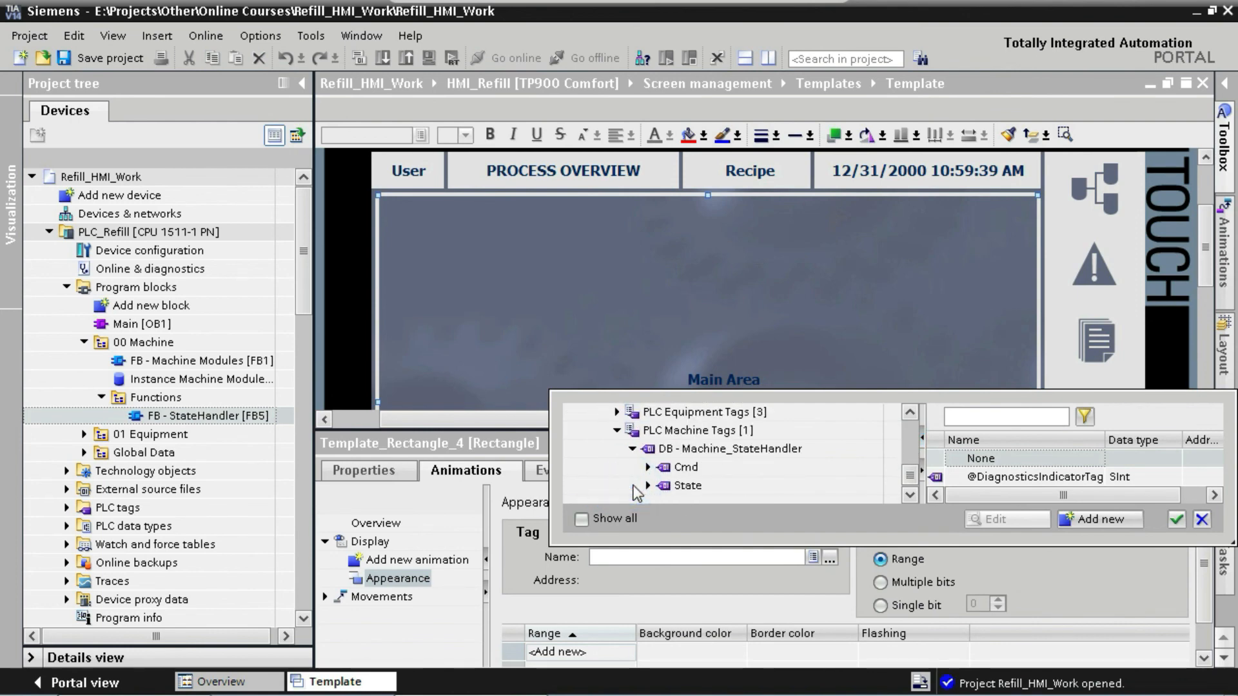
pyautogui.click(687, 487)
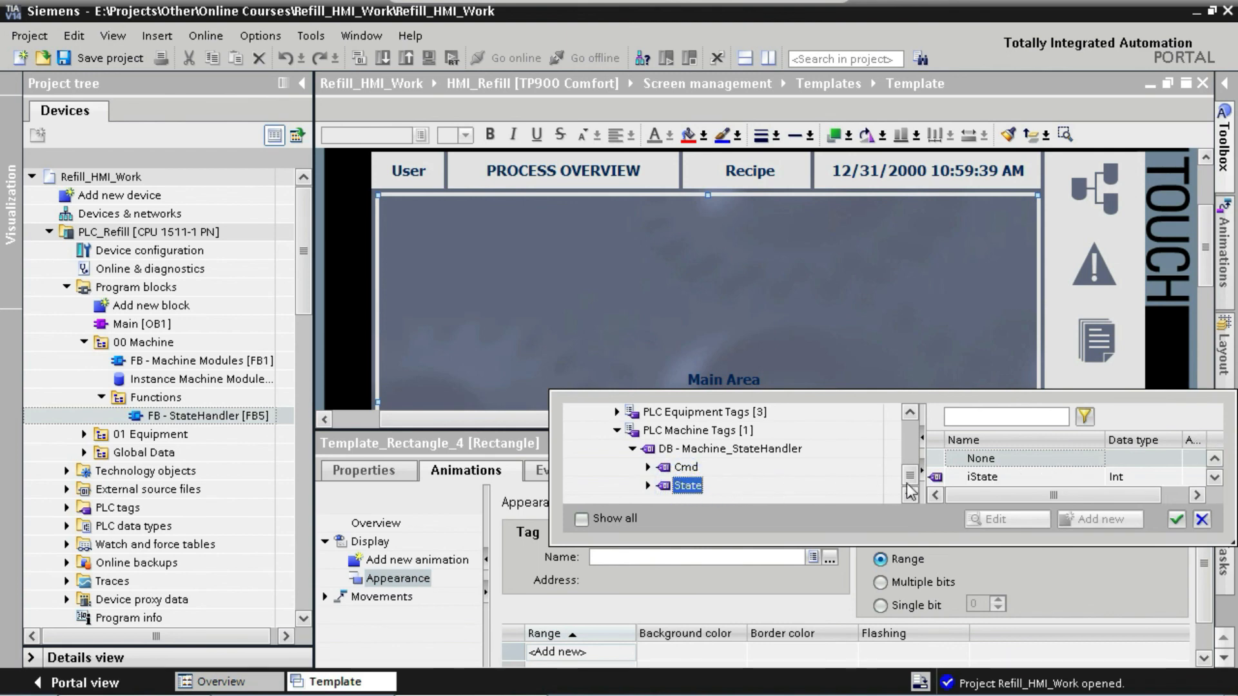
pyautogui.doubleClick(1009, 479)
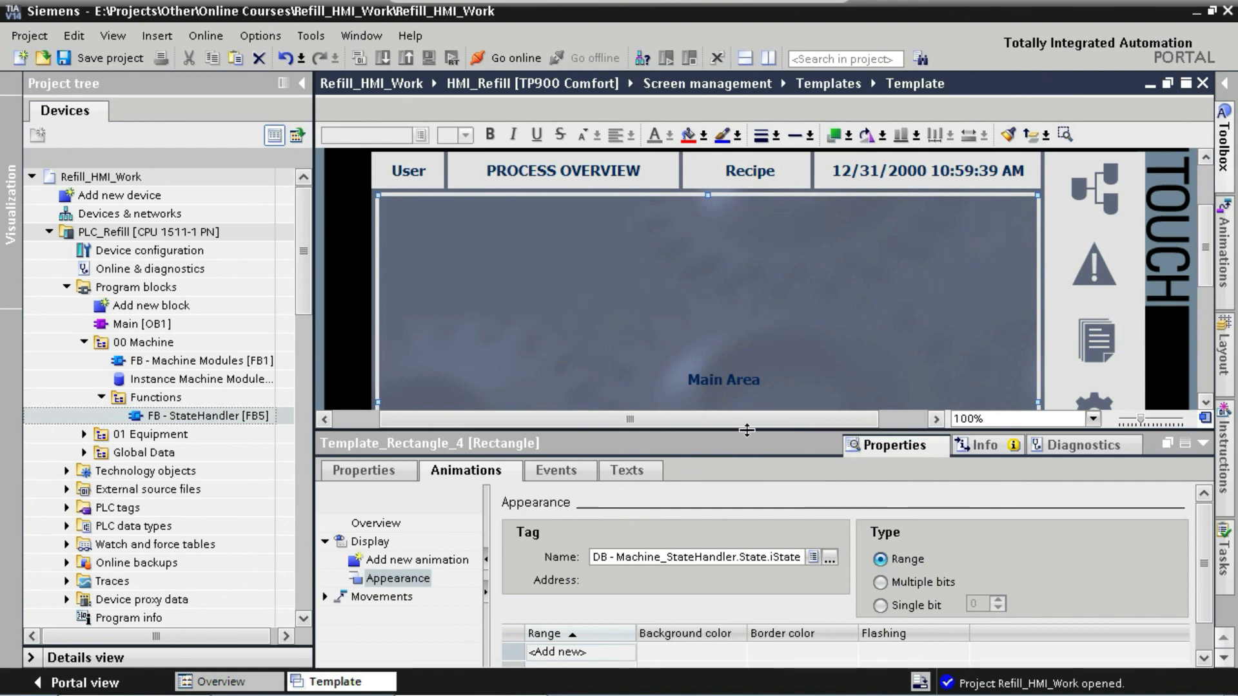
# - Add four range entries with the values 0, 1, 2 and 3 to the appearance animation
pyautogui.moveTo(743, 429); pyautogui.dragTo(765, 249)
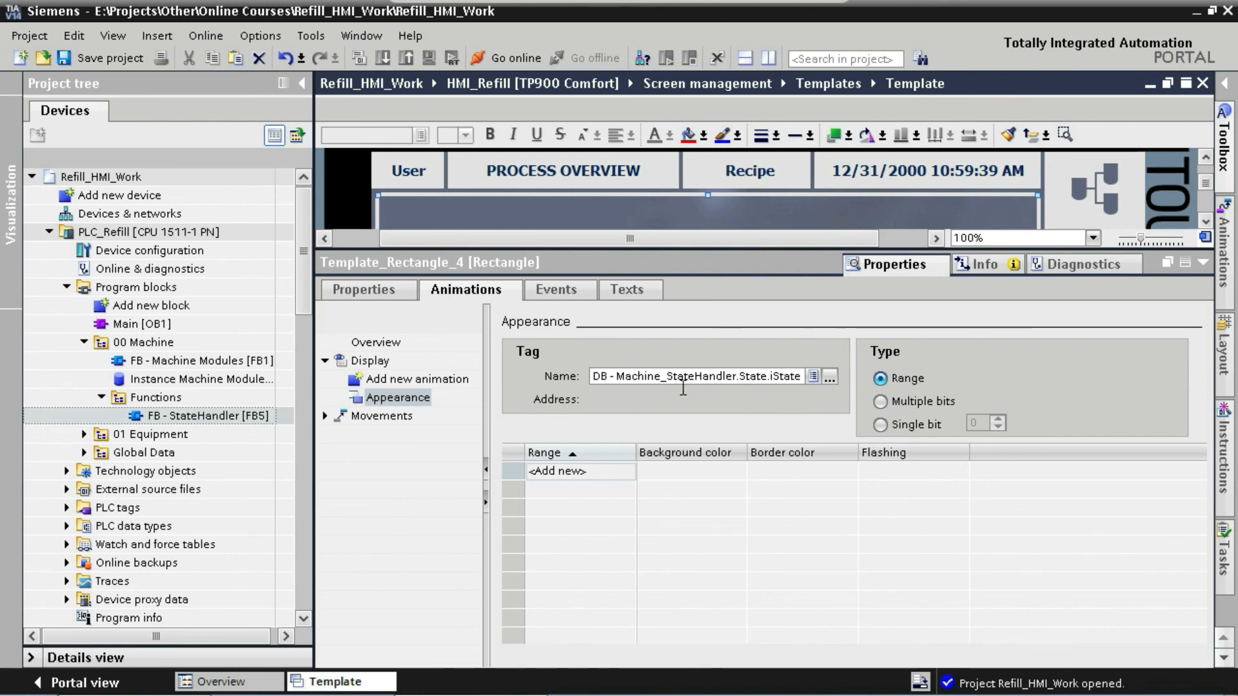
pyautogui.click(603, 472)
pyautogui.write('0')
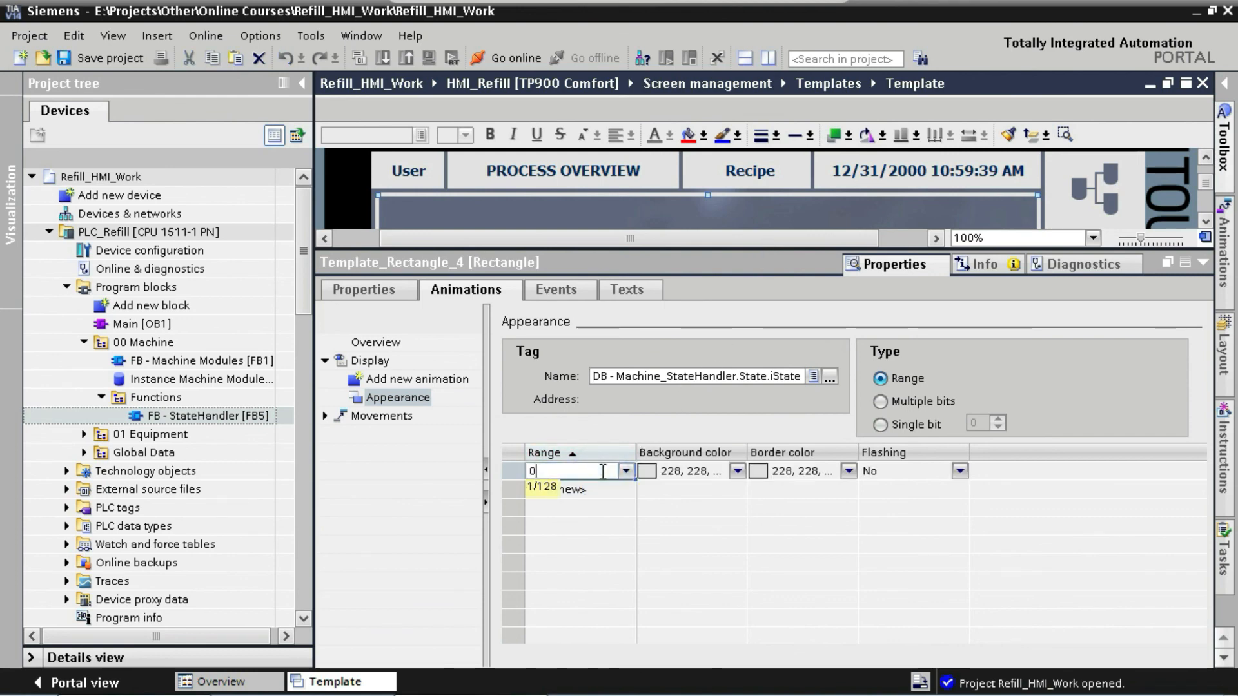
pyautogui.press('Return')
pyautogui.write('1')
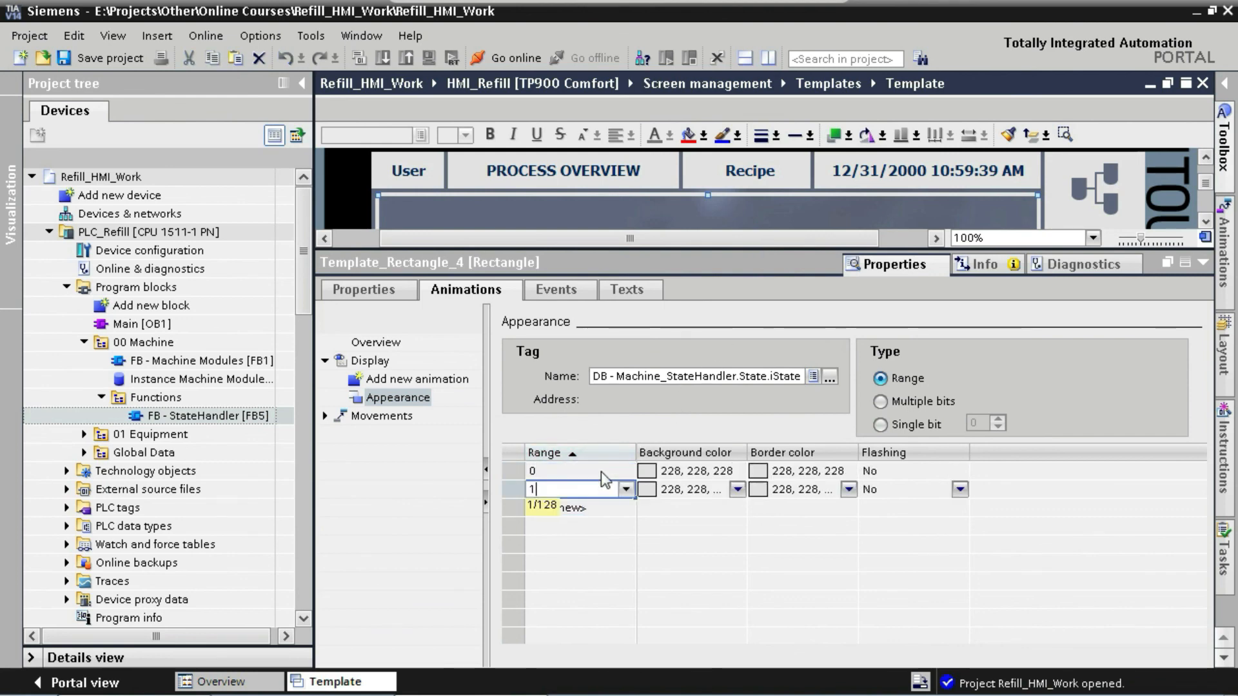
pyautogui.press('Return')
pyautogui.write('2')
pyautogui.press('Return')
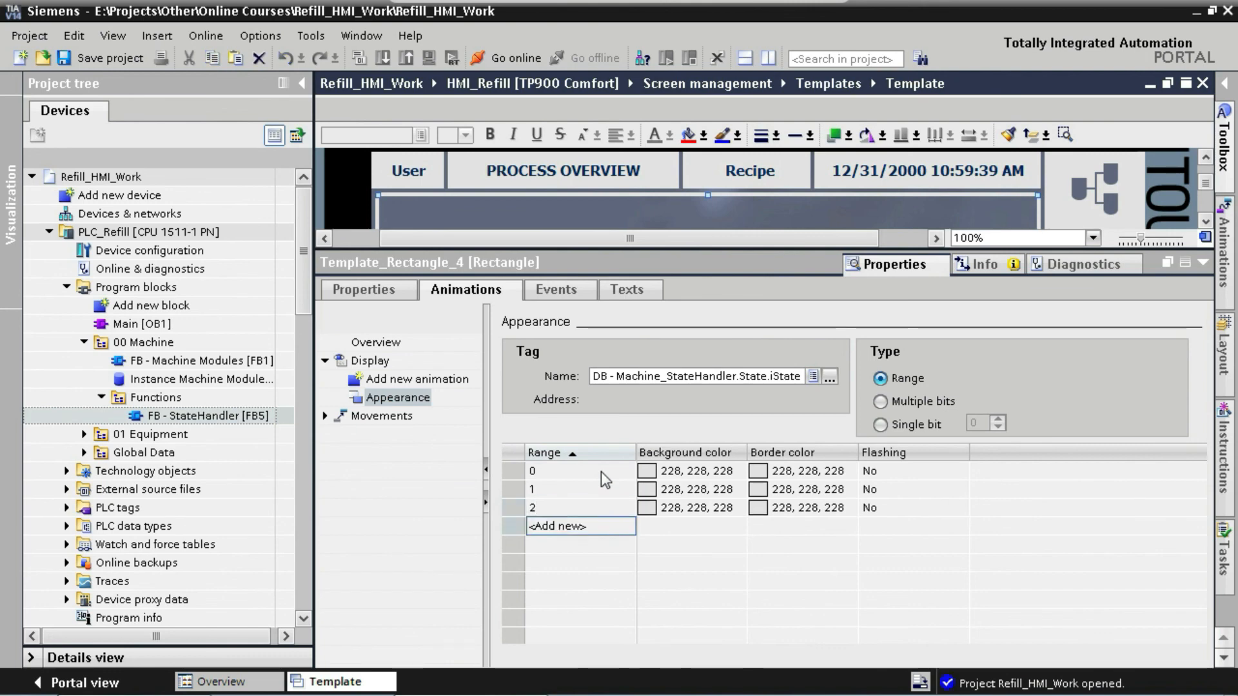
pyautogui.write('3')
pyautogui.press('Return')
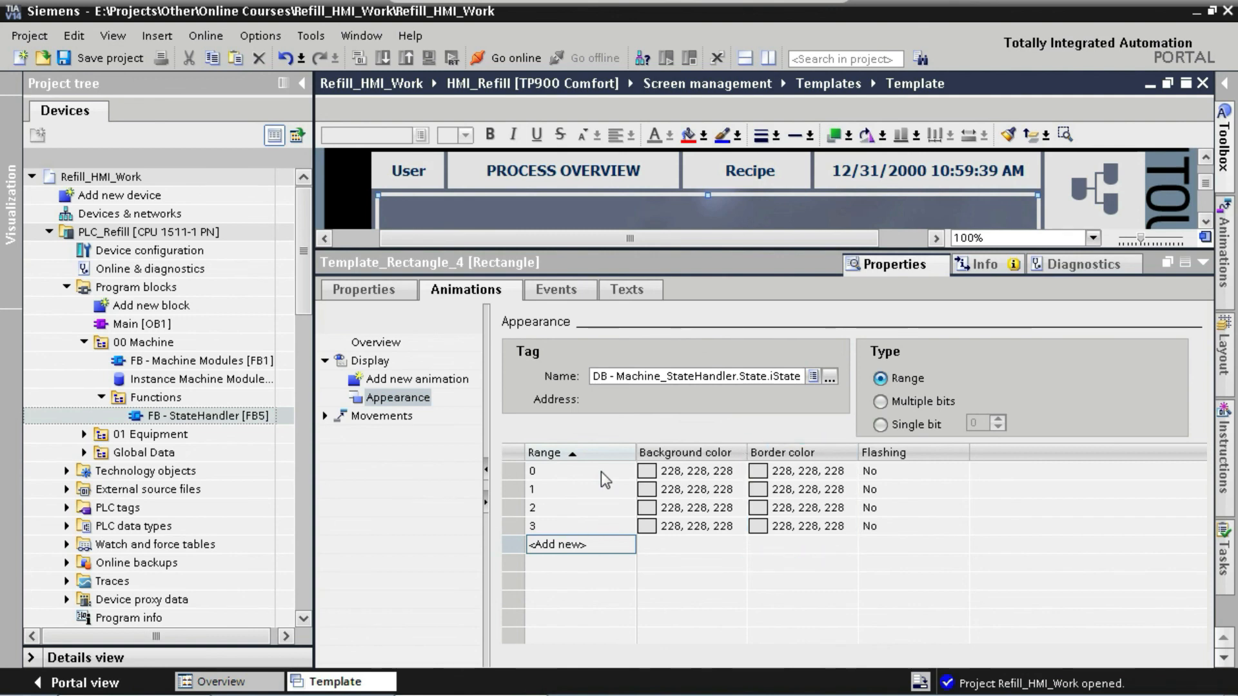
# - Set the border color to 228, 228, 228 for range 0 and to green 72, 216, 86 for range 1
pyautogui.click(786, 470)
pyautogui.click(850, 471)
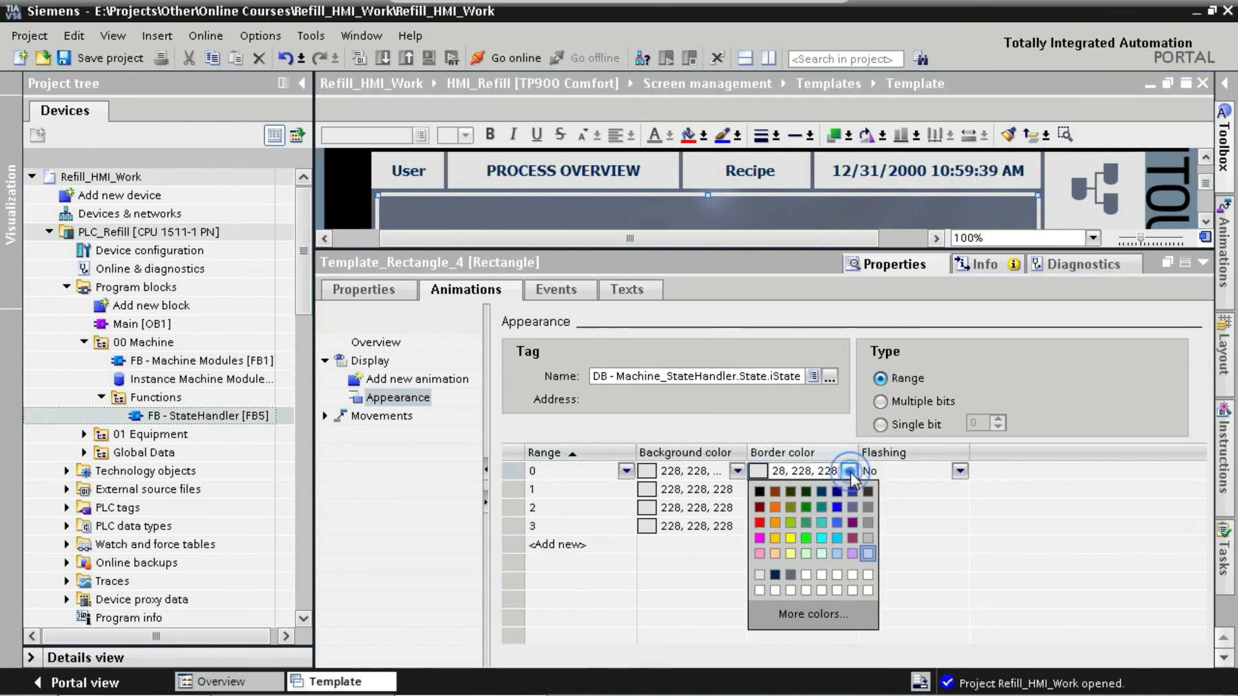
pyautogui.click(760, 575)
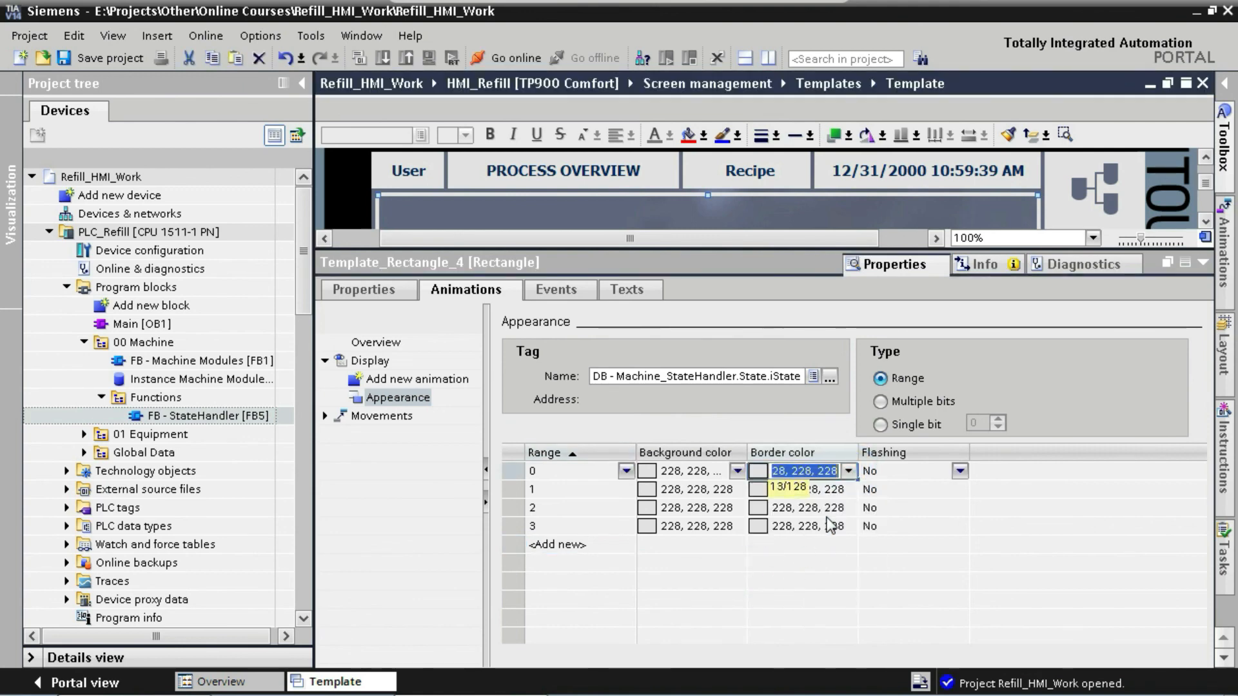
pyautogui.press('Return')
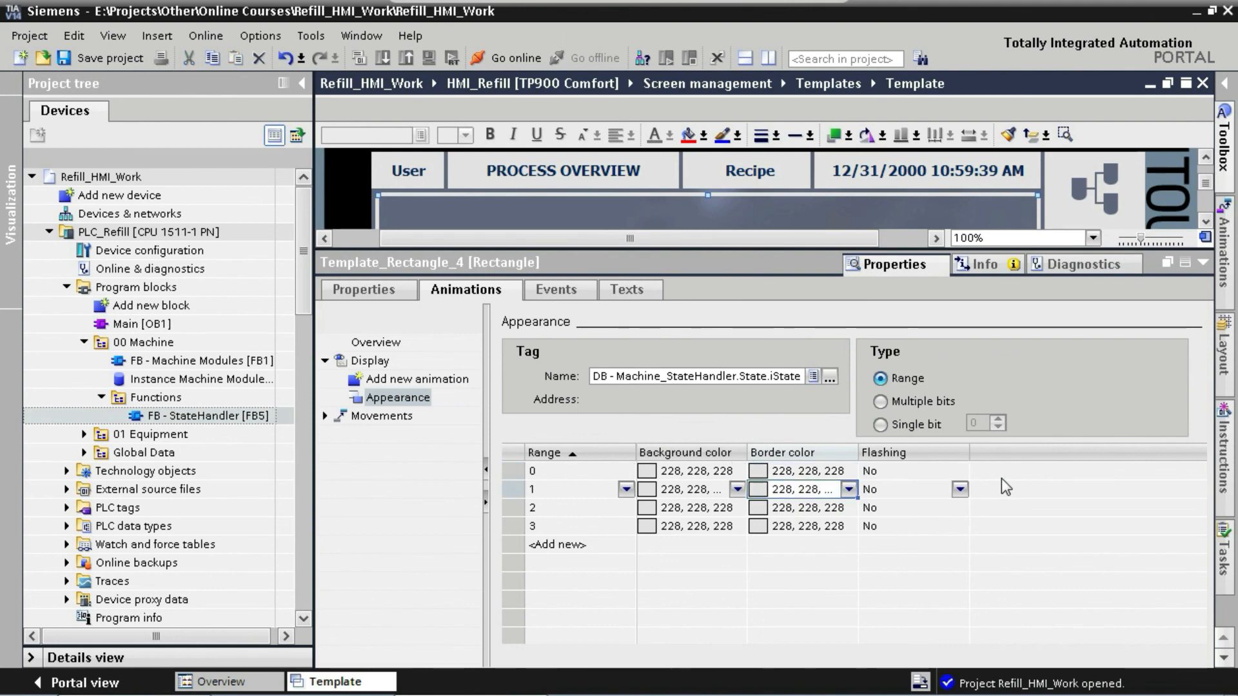
pyautogui.write('7')
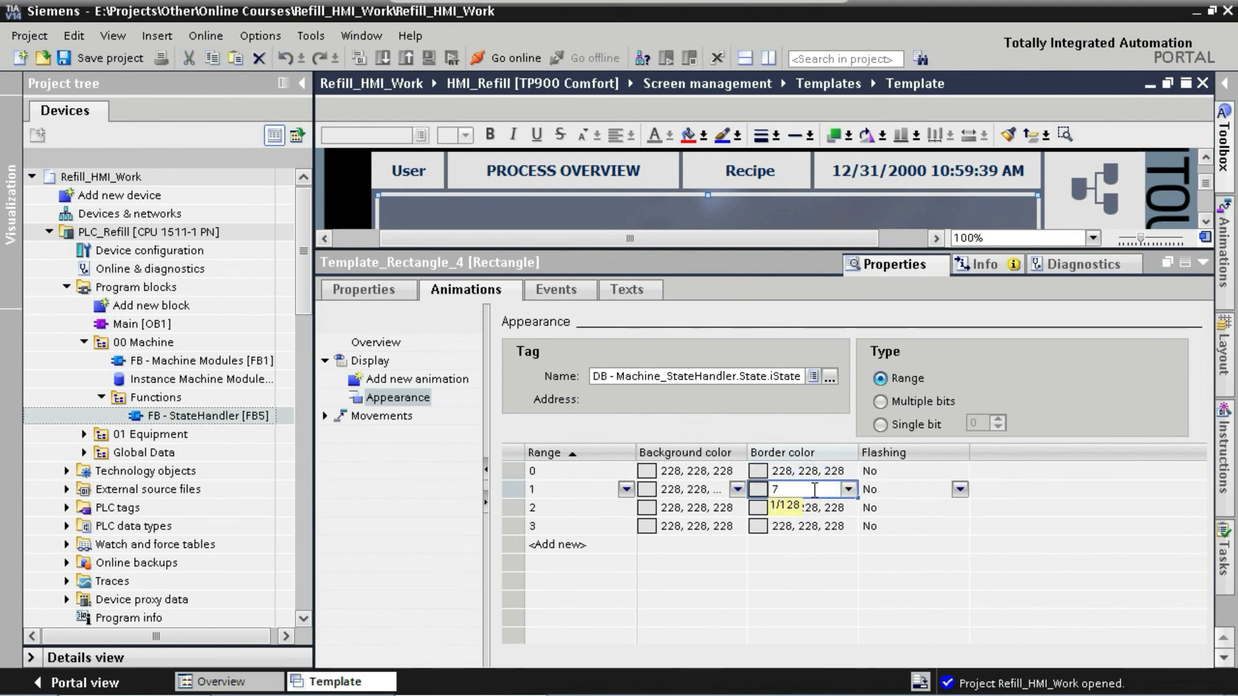
pyautogui.write('2, 216, 86')
pyautogui.press('Return')
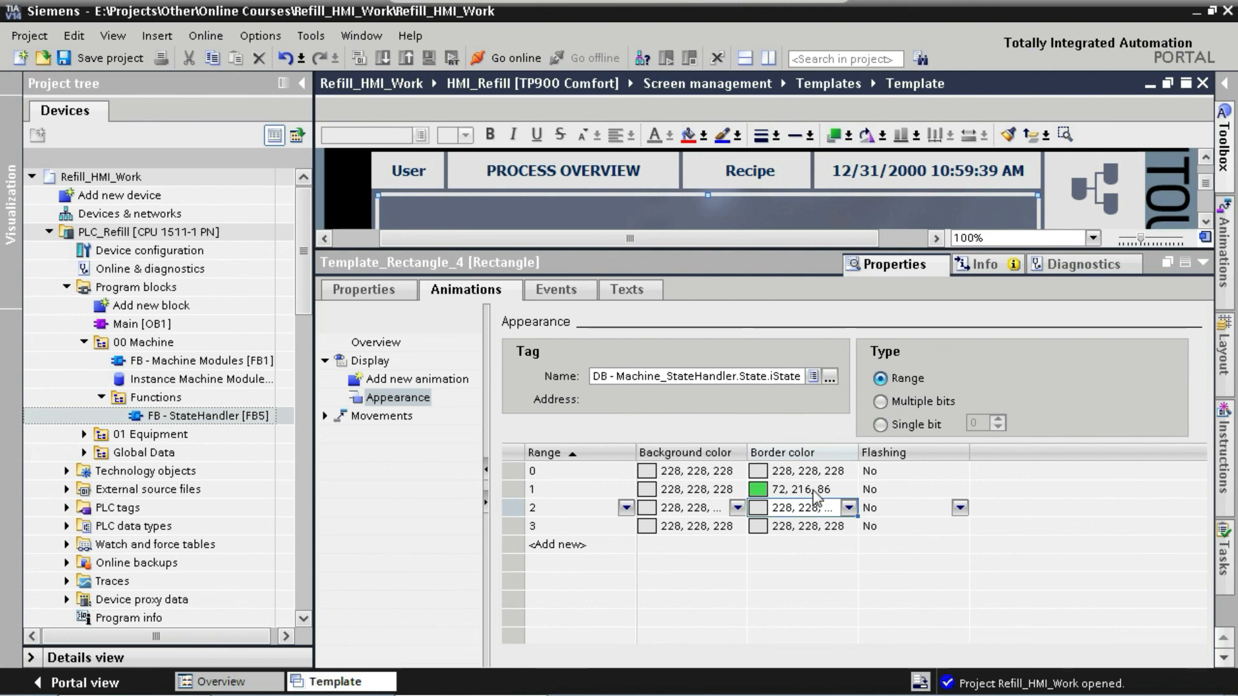
# - Give range 2 the red border color 231, 78, 58 and set its flashing to Yes
pyautogui.click(815, 507)
pyautogui.write('231')
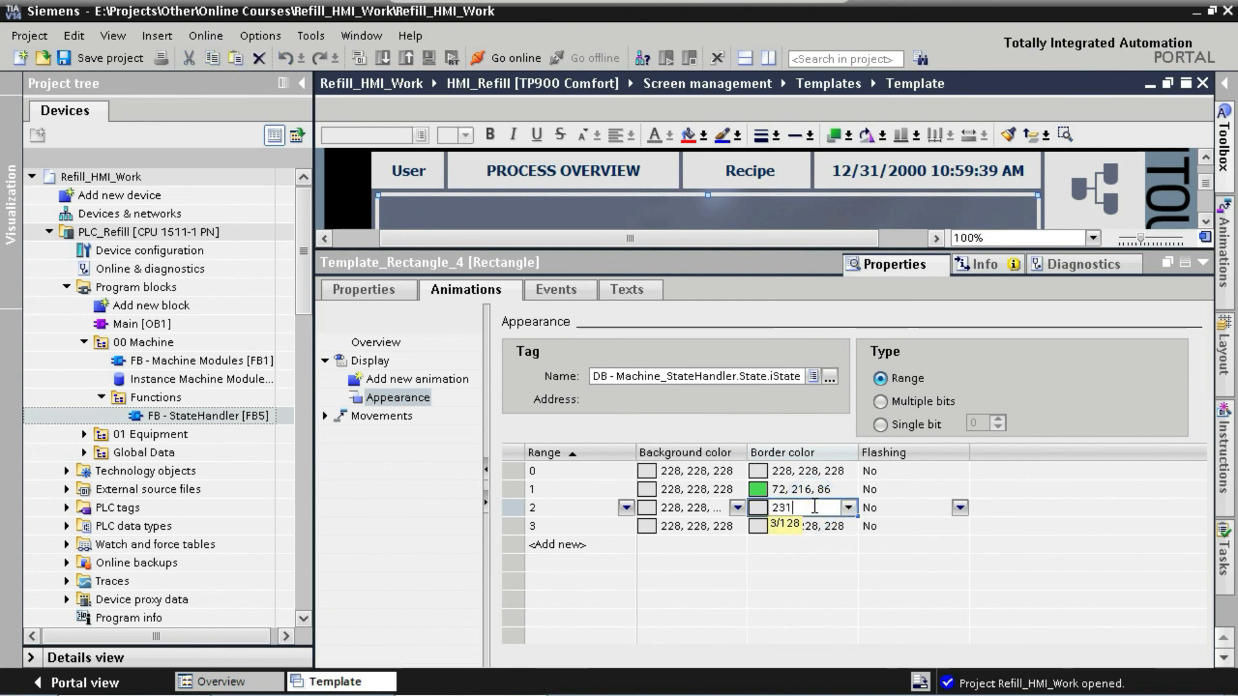
pyautogui.write(', 78, 58')
pyautogui.press('Return')
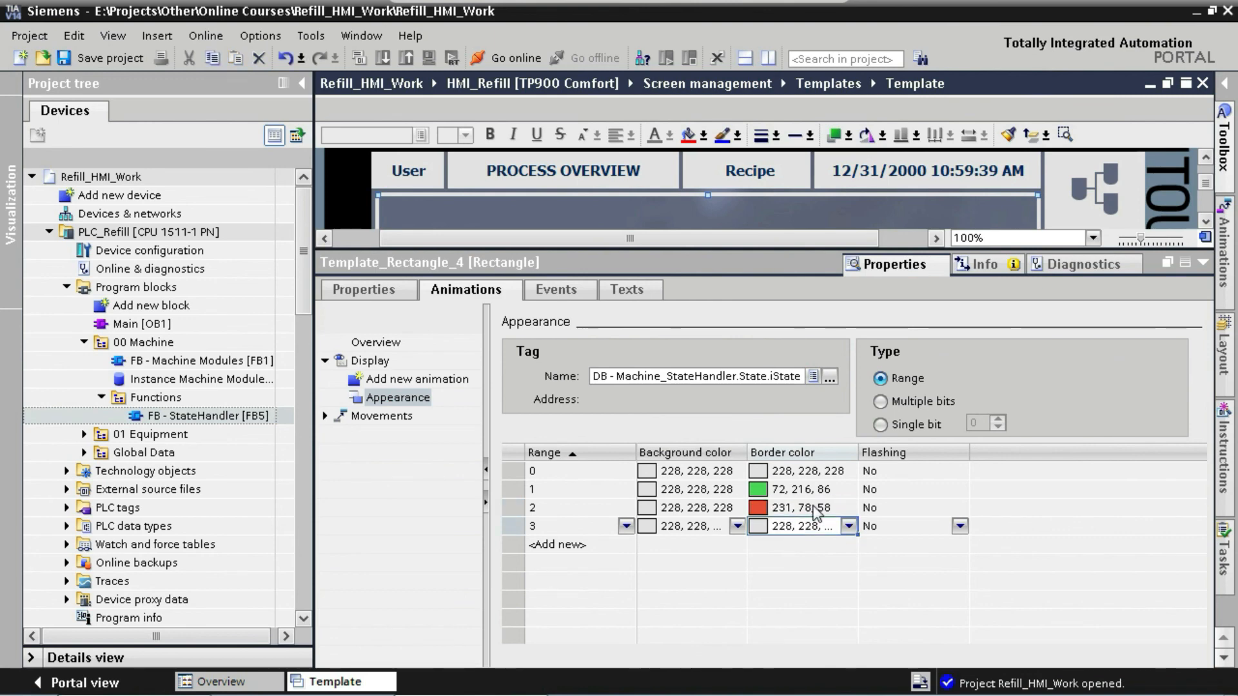
pyautogui.click(959, 508)
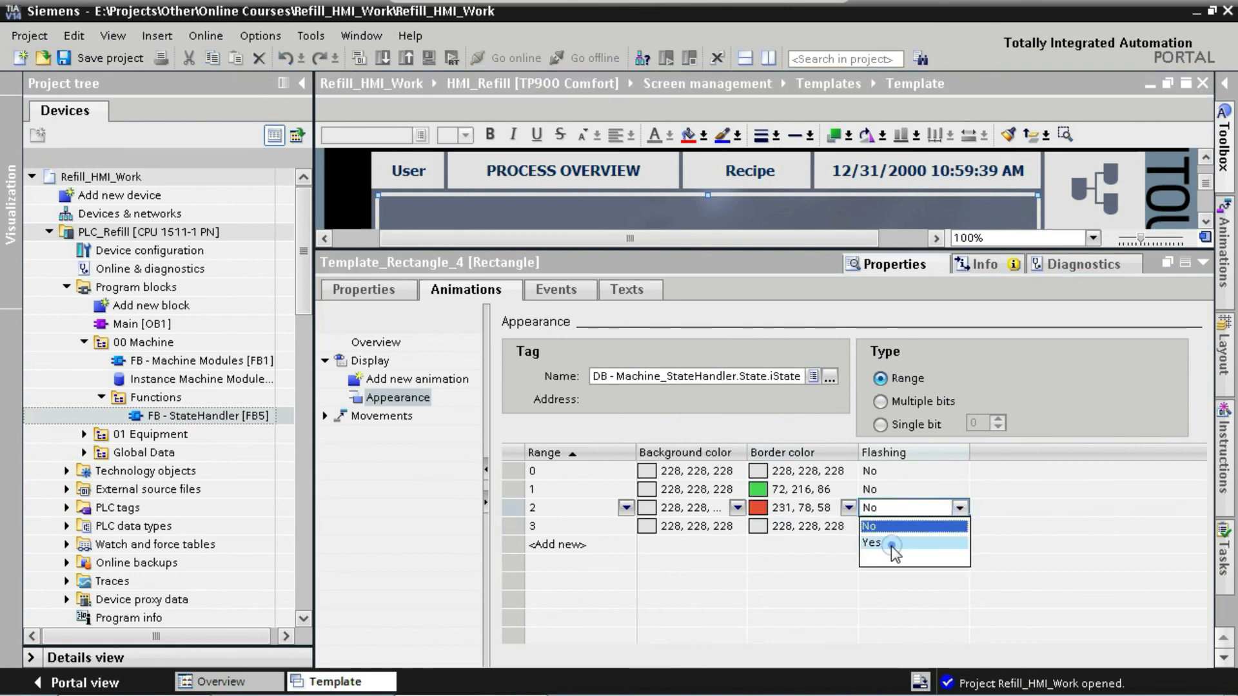
pyautogui.click(891, 546)
pyautogui.click(891, 547)
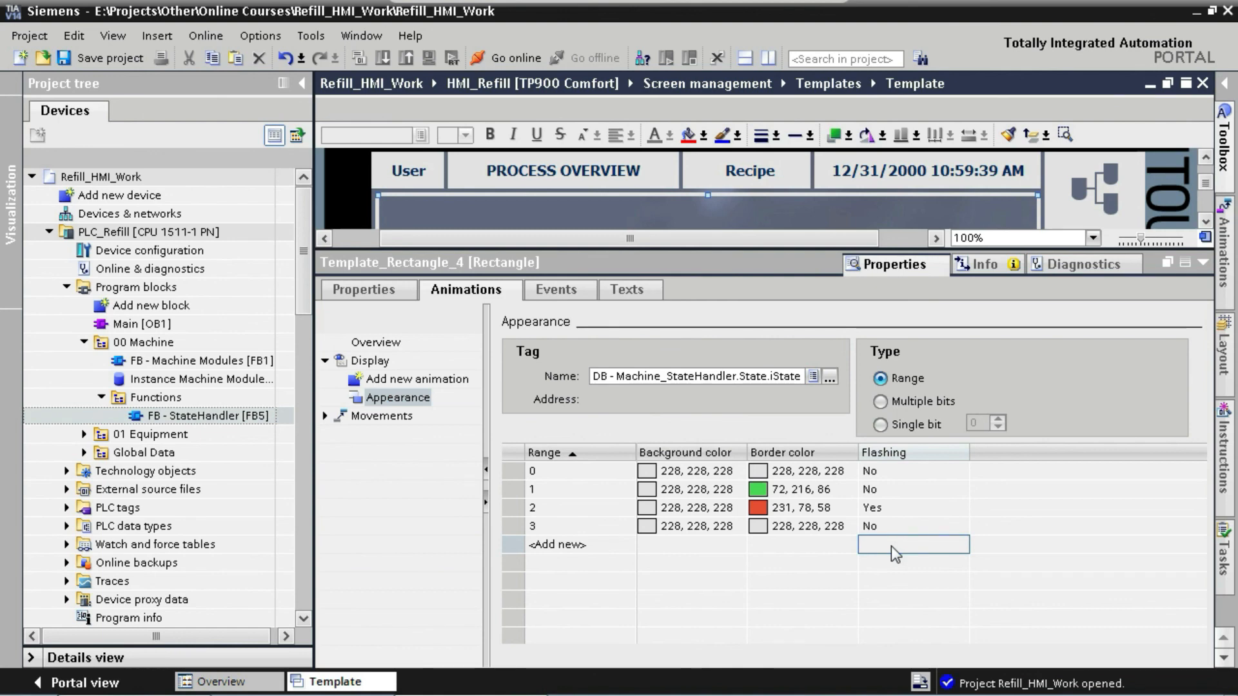
# - Set the border color of range 3 to blue 66, 133, 244
pyautogui.click(797, 528)
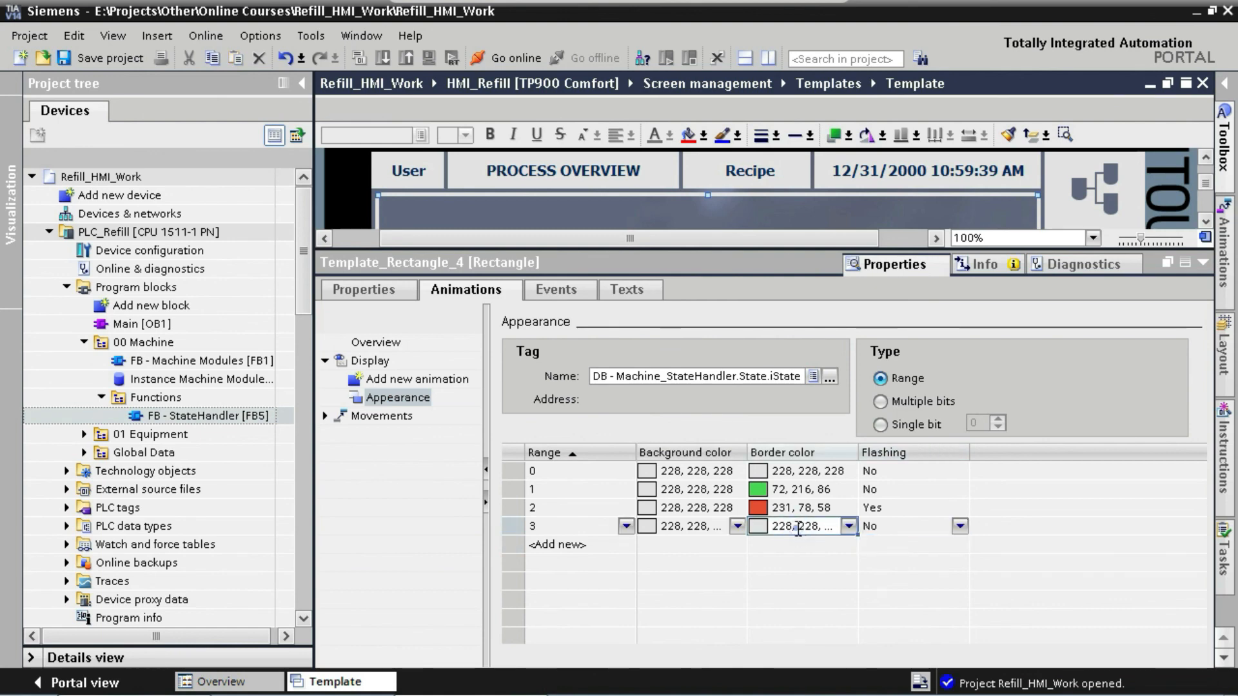
pyautogui.click(797, 527)
pyautogui.write('66, 133')
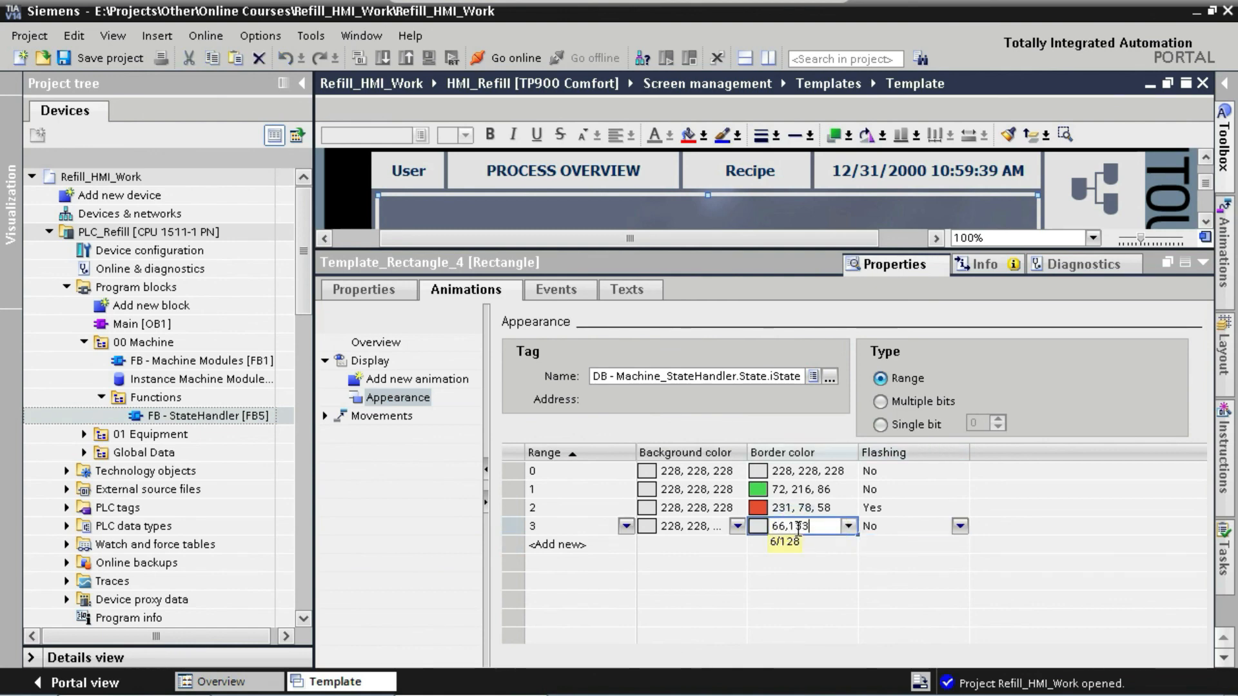
pyautogui.write(', 244')
pyautogui.press('Return')
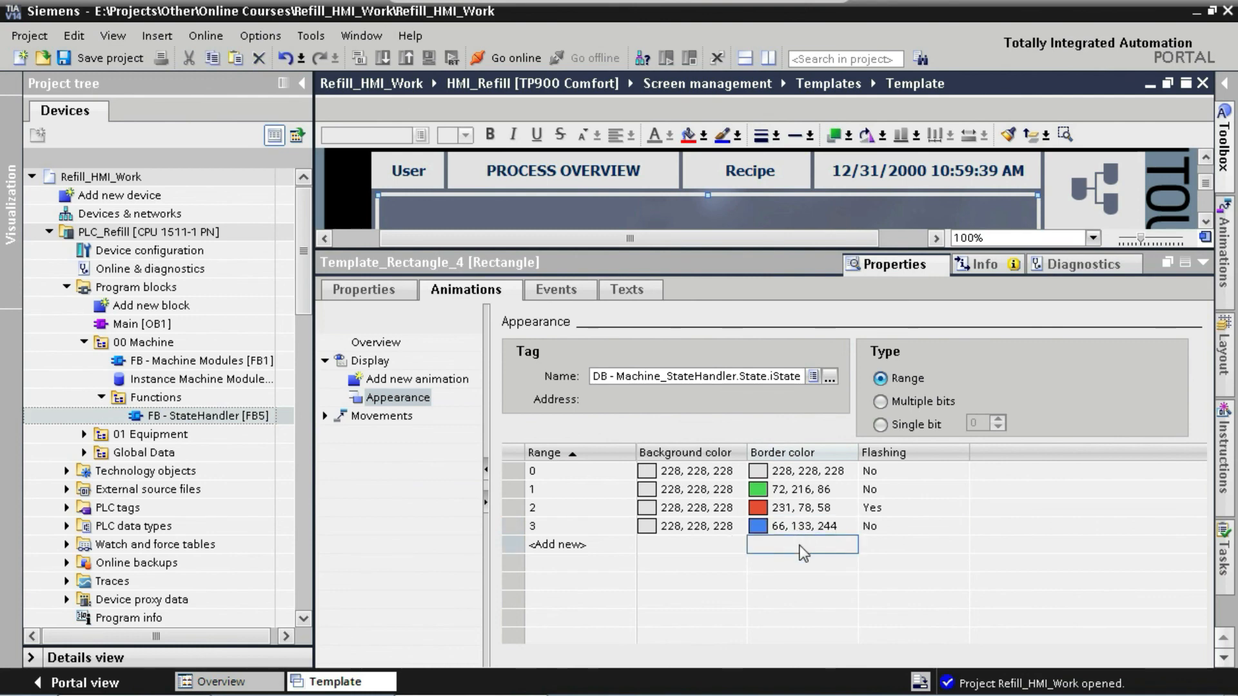